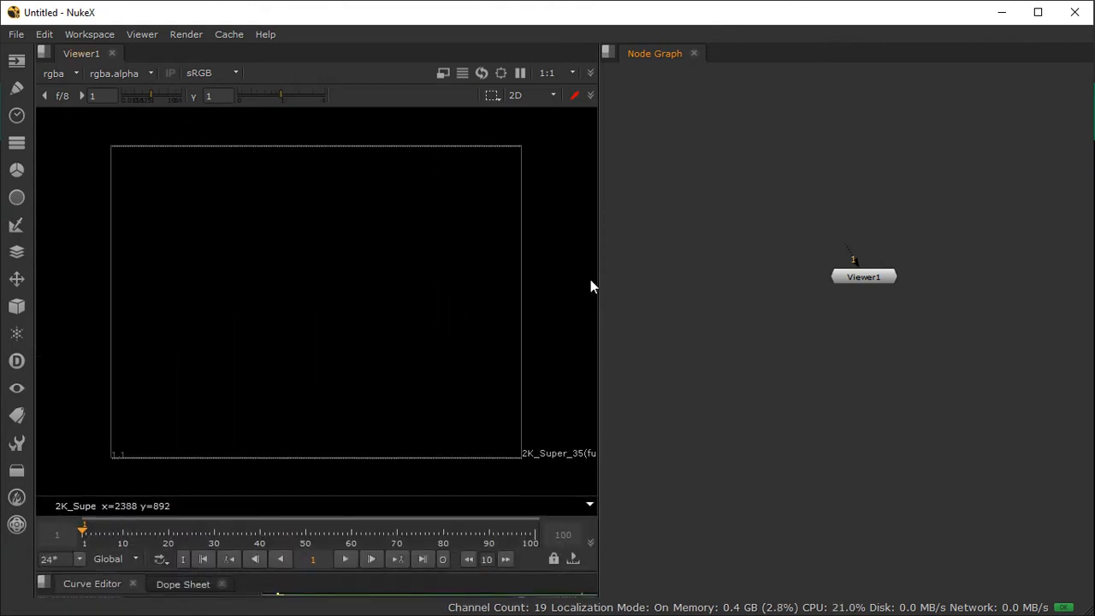
Step: Widen the viewer pane, then reveal the desktop and move the shot 05 folder directly below SQ_Render
left_click_drag(599, 279, 634, 282)
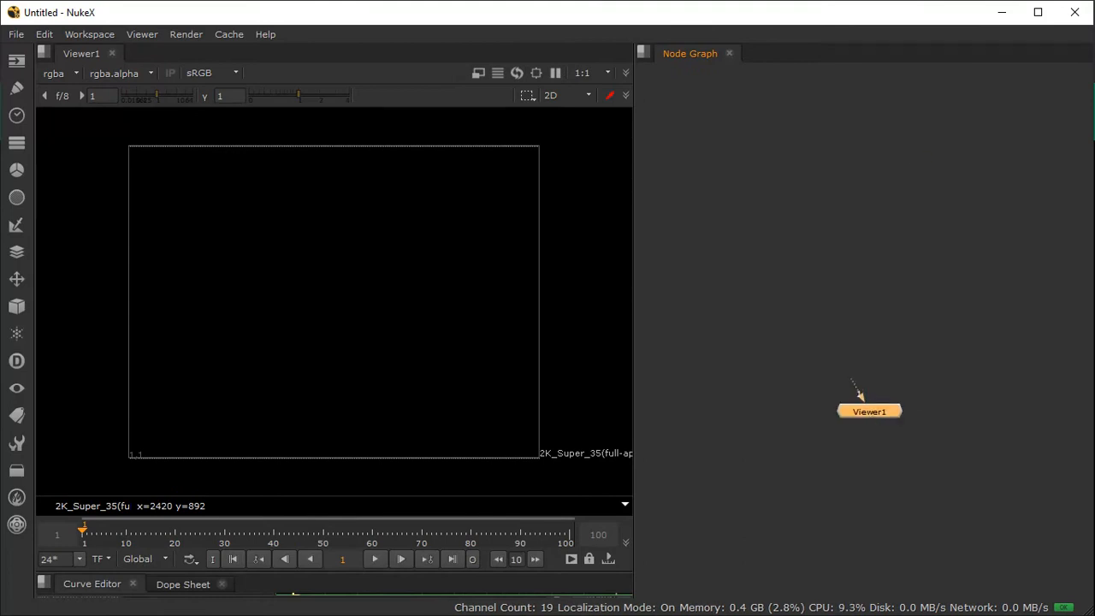
left_click(996, 14)
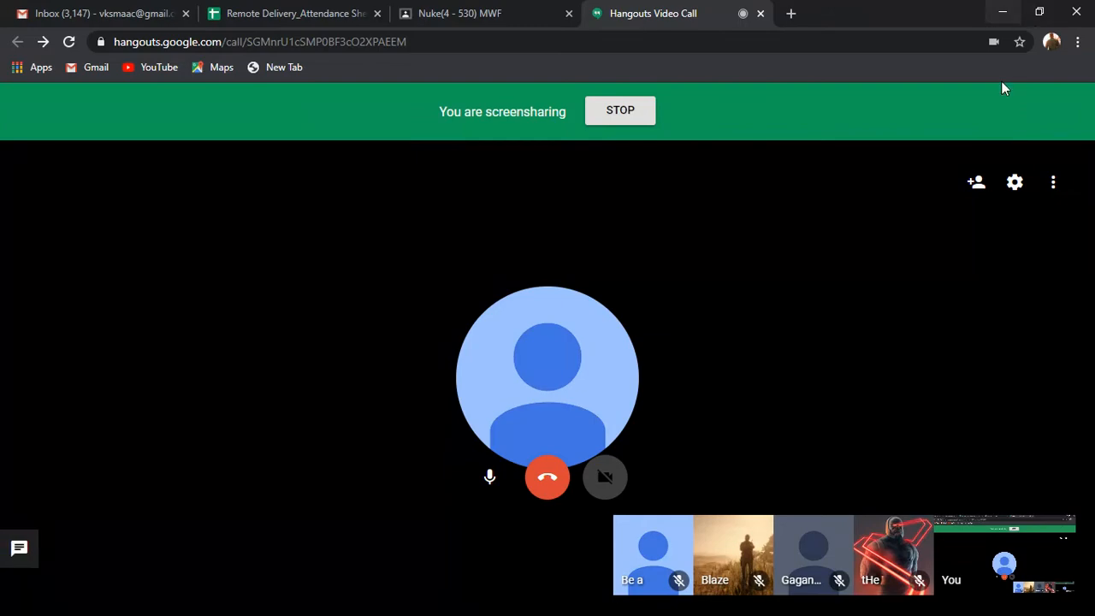
left_click(998, 15)
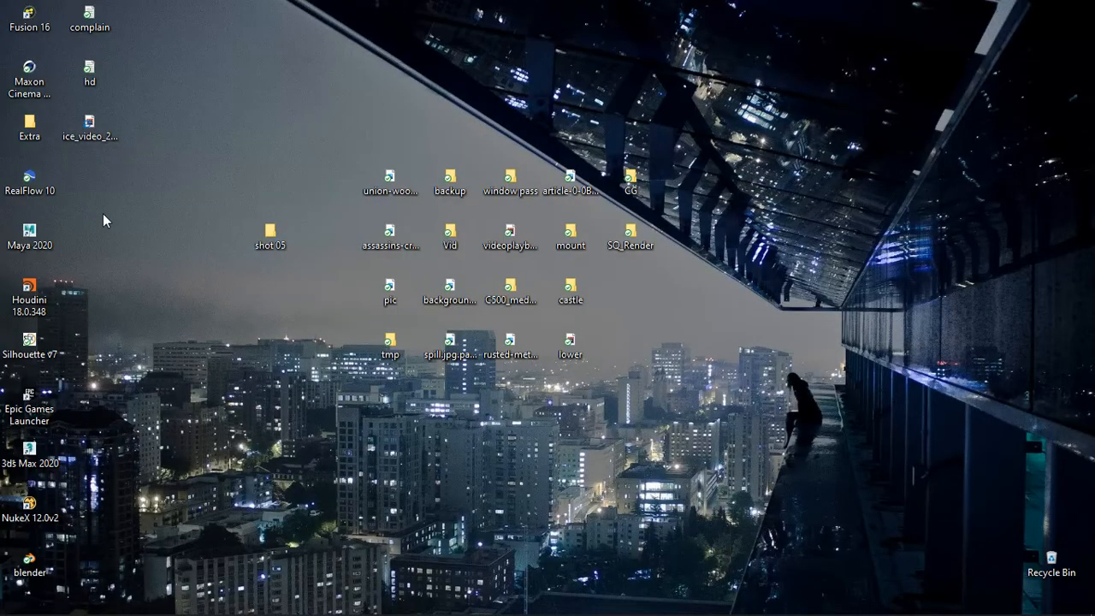
left_click_drag(270, 245, 628, 292)
left_click(742, 291)
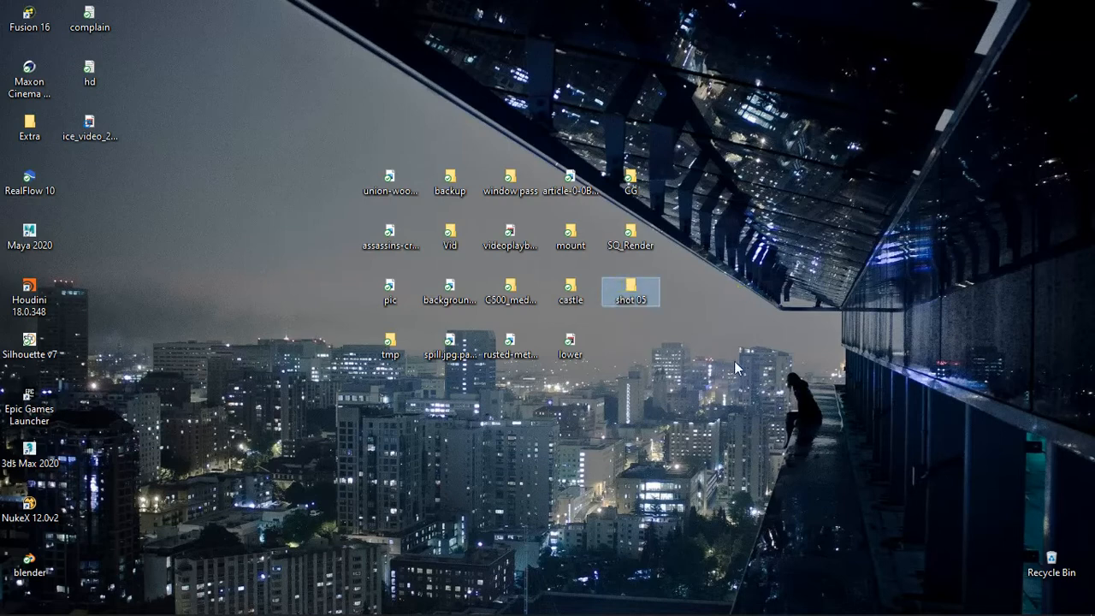
Step: Open the shot 05 folder from the desktop and select its full folder path
double_click(631, 290)
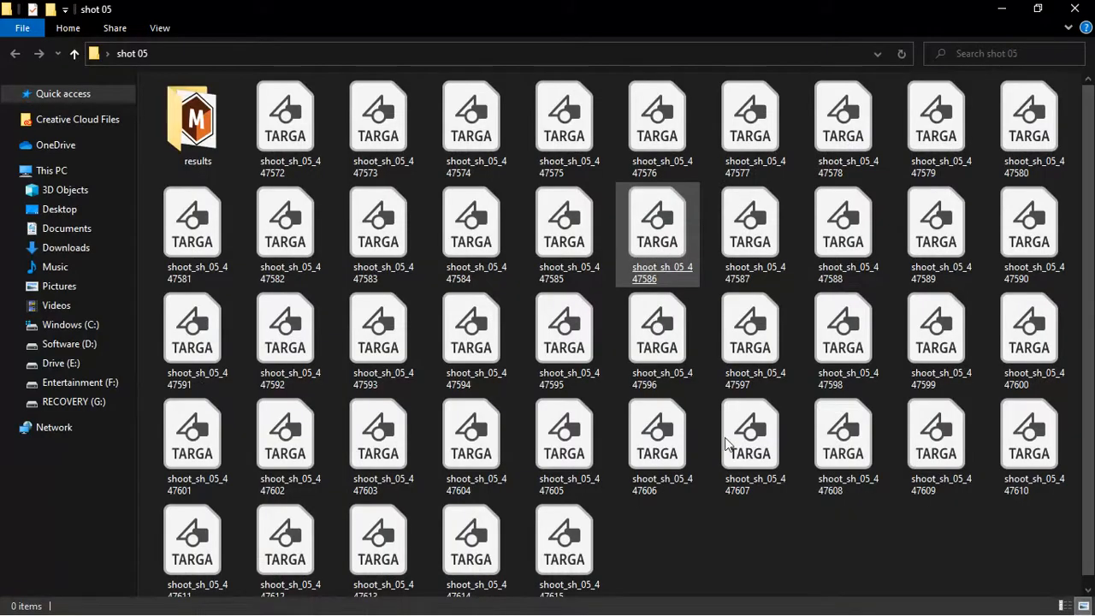
left_click(237, 59)
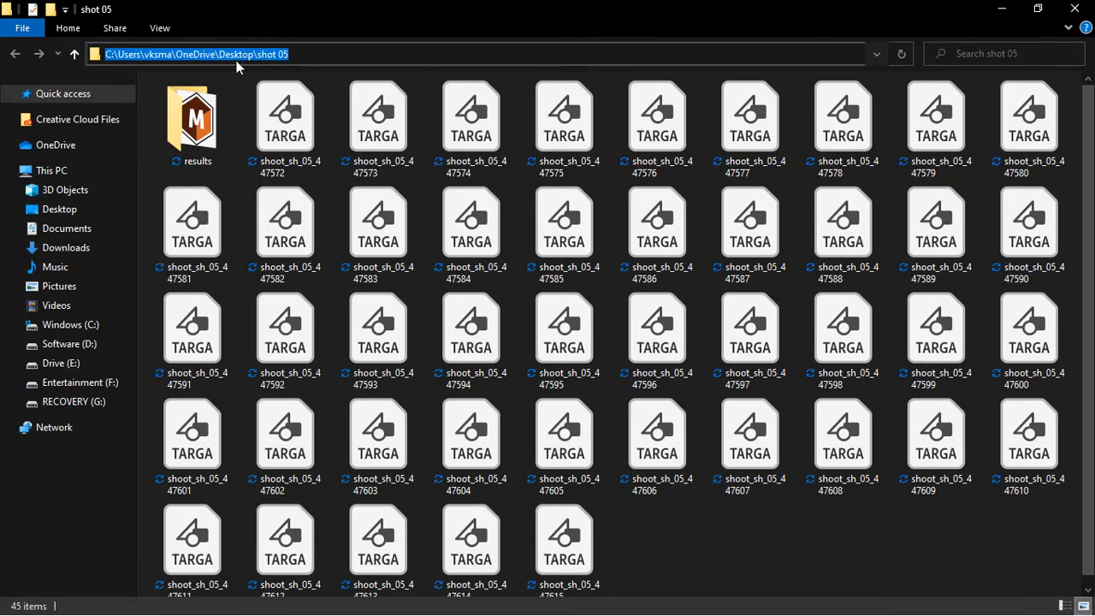
left_click(1001, 10)
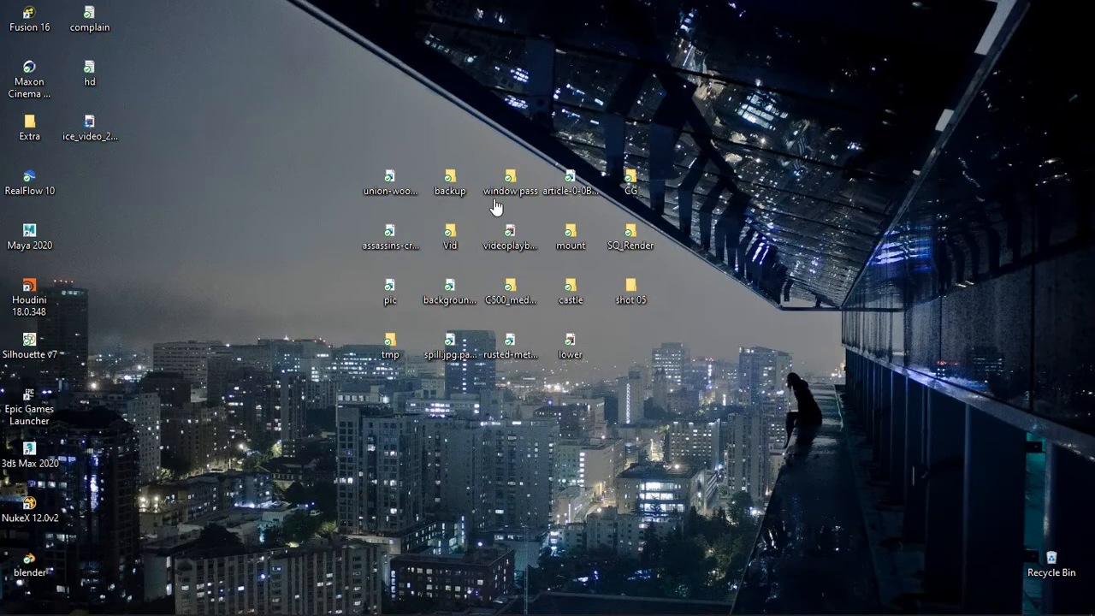
Step: Switch back to NukeX and bring the shoot_sh_05 TGA sequence into the node graph as a single Read node
mouse_move(386, 604)
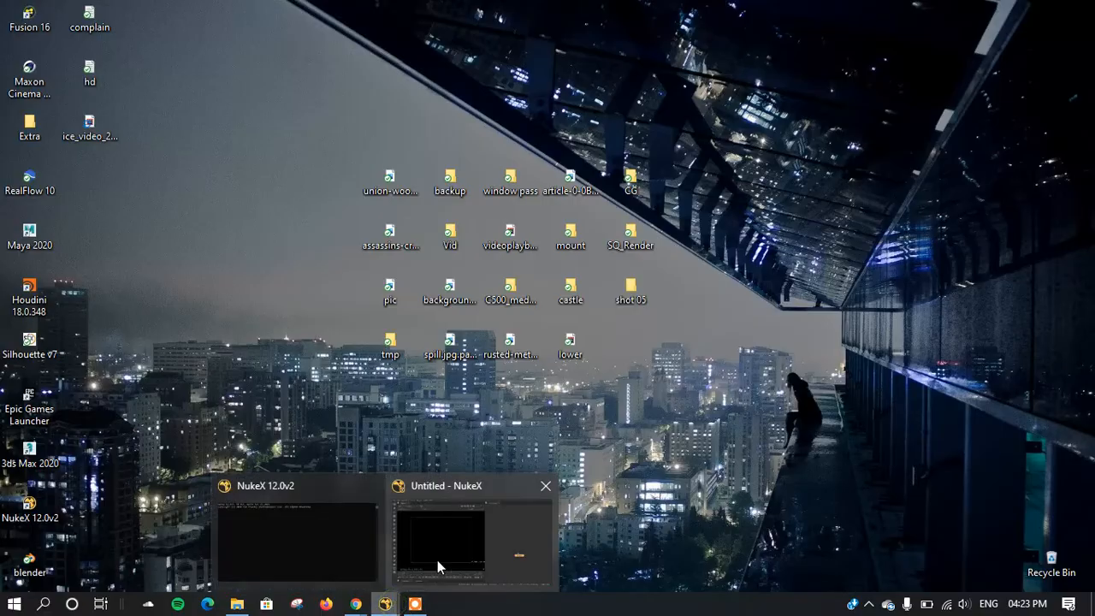
left_click(436, 561)
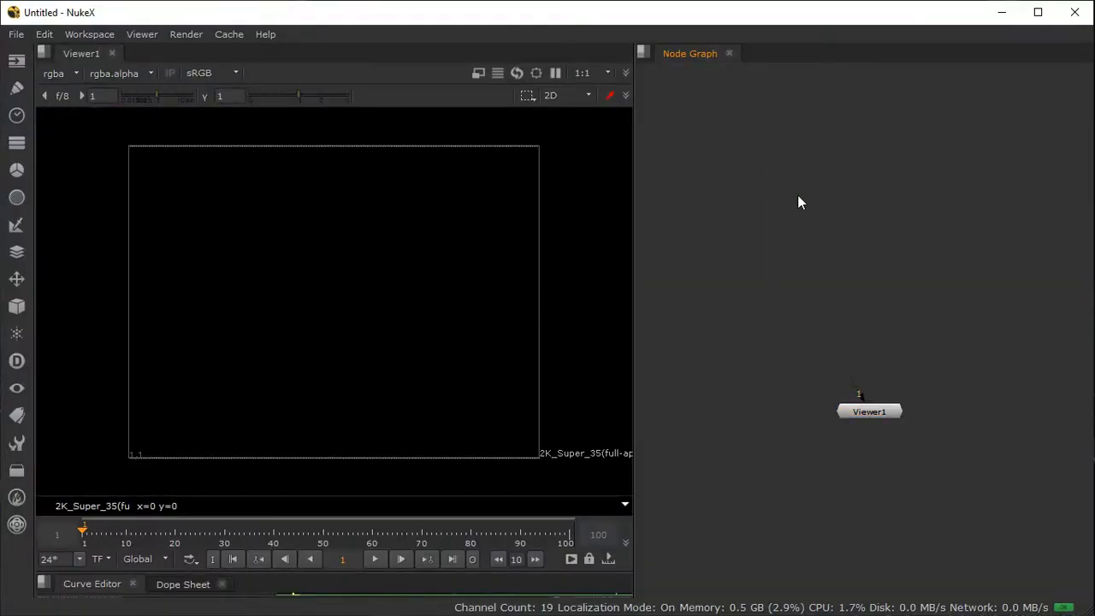
key("ctrl+v")
left_click_drag(804, 204, 796, 172)
key("Delete")
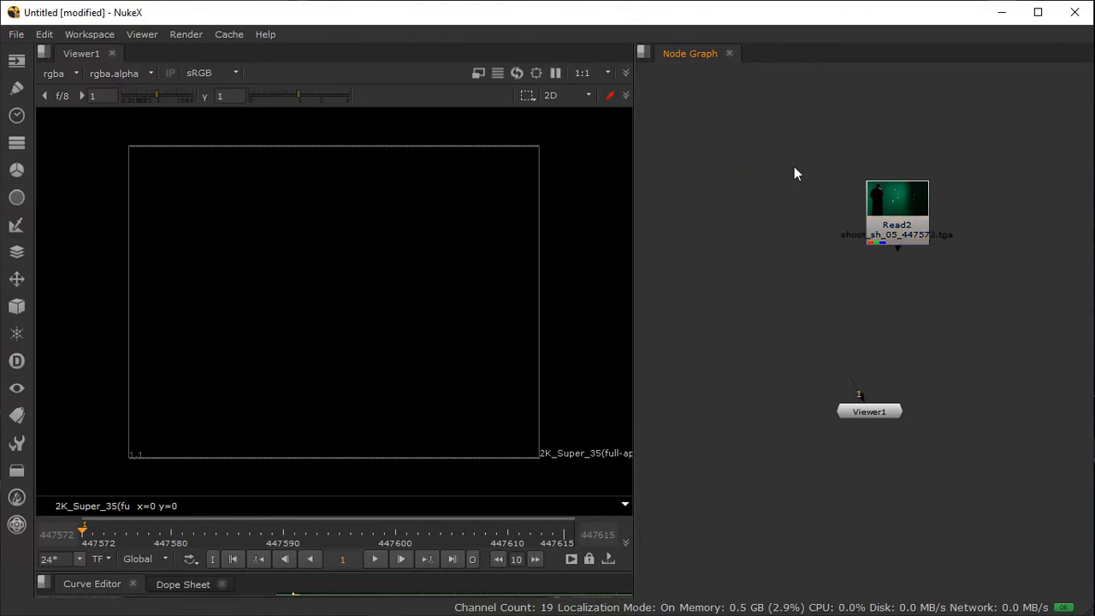
Step: Place the Read node above Viewer1 and display its footage in the viewer
left_click_drag(915, 196, 836, 181)
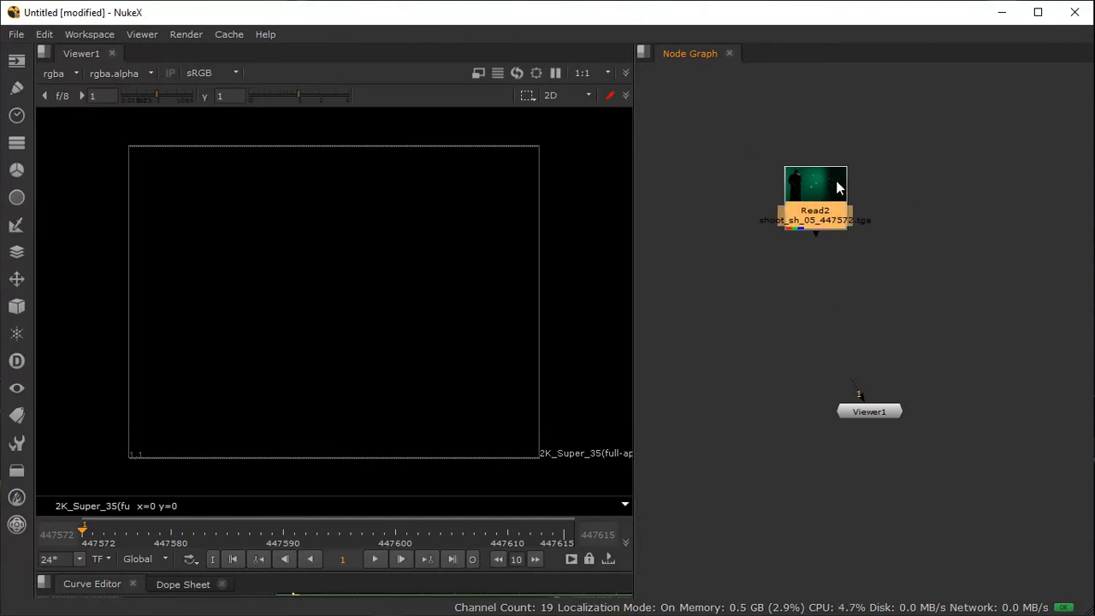
key("1")
left_click_drag(826, 221, 845, 241)
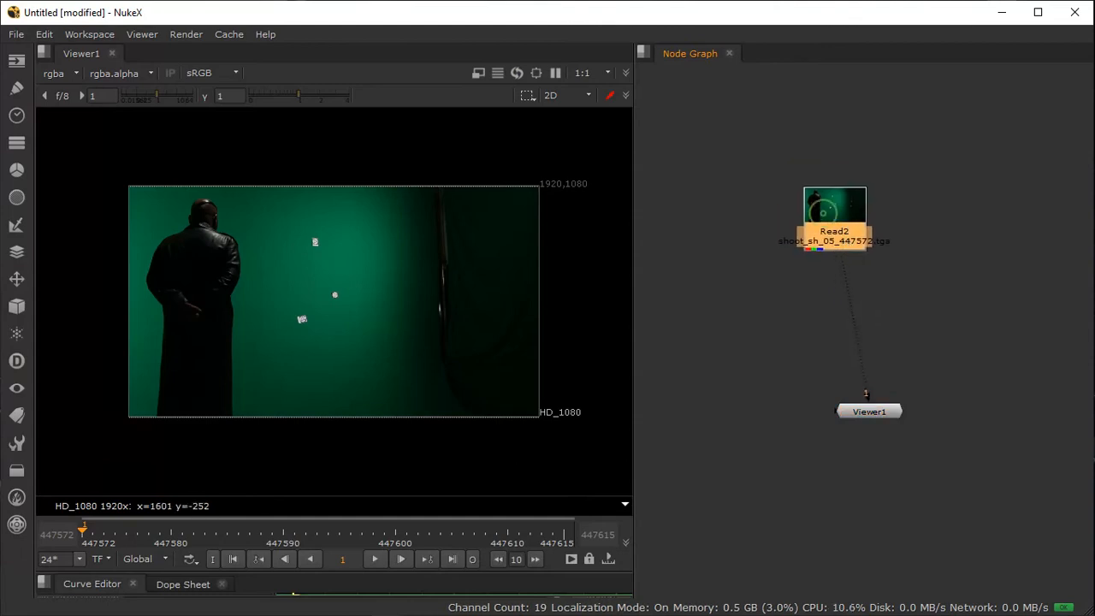
Step: Play through the green screen footage and return to the first frame
left_click(376, 559)
left_click(374, 558)
left_click(376, 558)
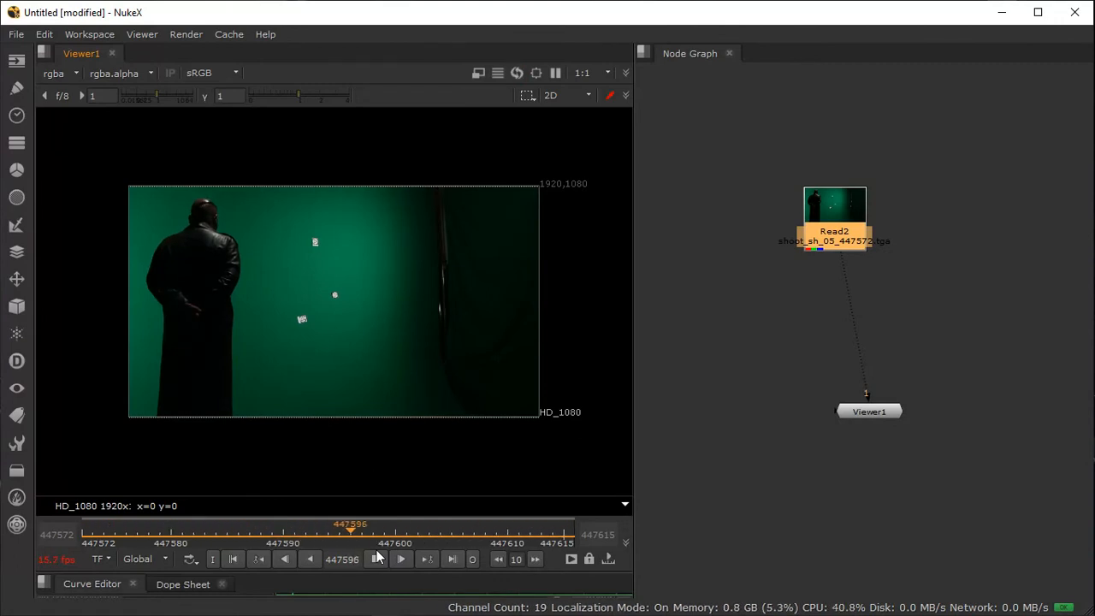
left_click(374, 559)
left_click(231, 563)
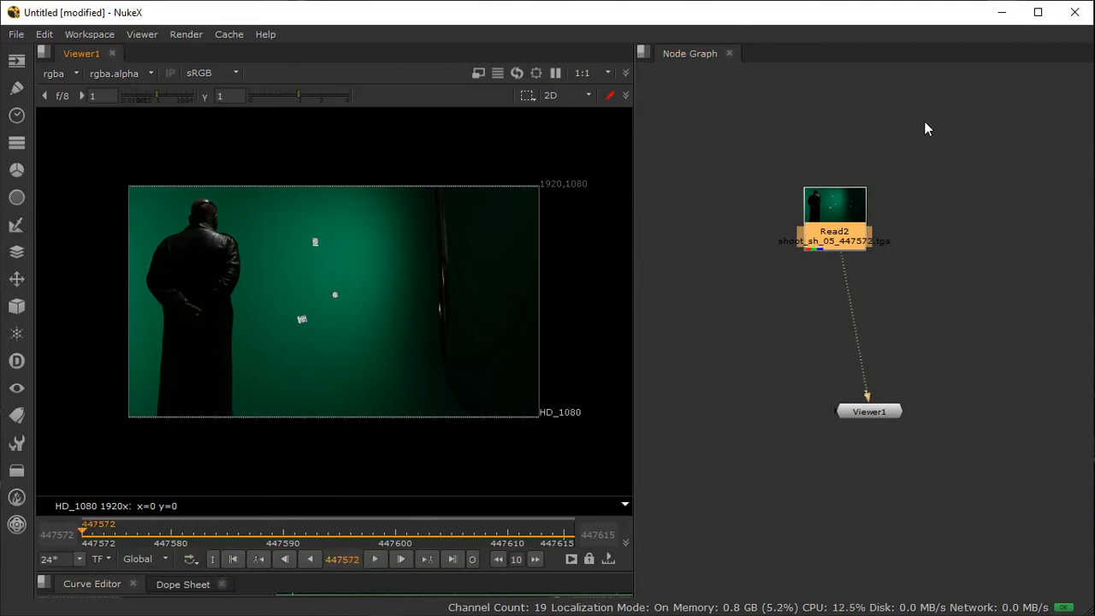
Step: Arrange the Read and Viewer1 nodes in a vertical line with free space between them
scroll(890, 188, "up", 4)
middle_click_drag(867, 270, 902, 189)
left_click_drag(890, 551, 826, 373)
left_click_drag(864, 169, 858, 202)
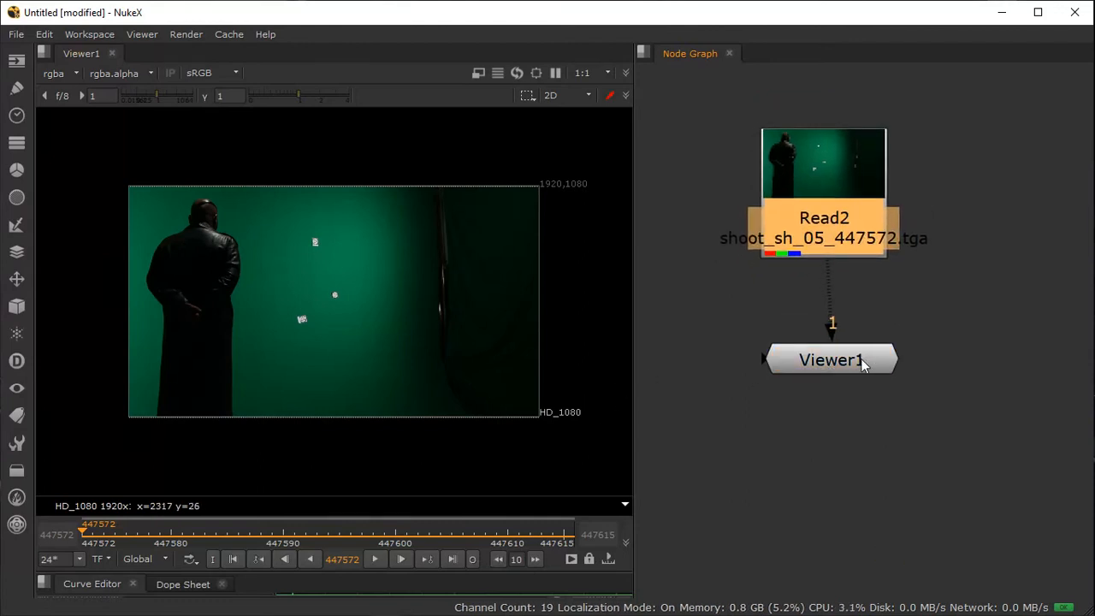
left_click_drag(860, 359, 861, 477)
left_click(917, 332)
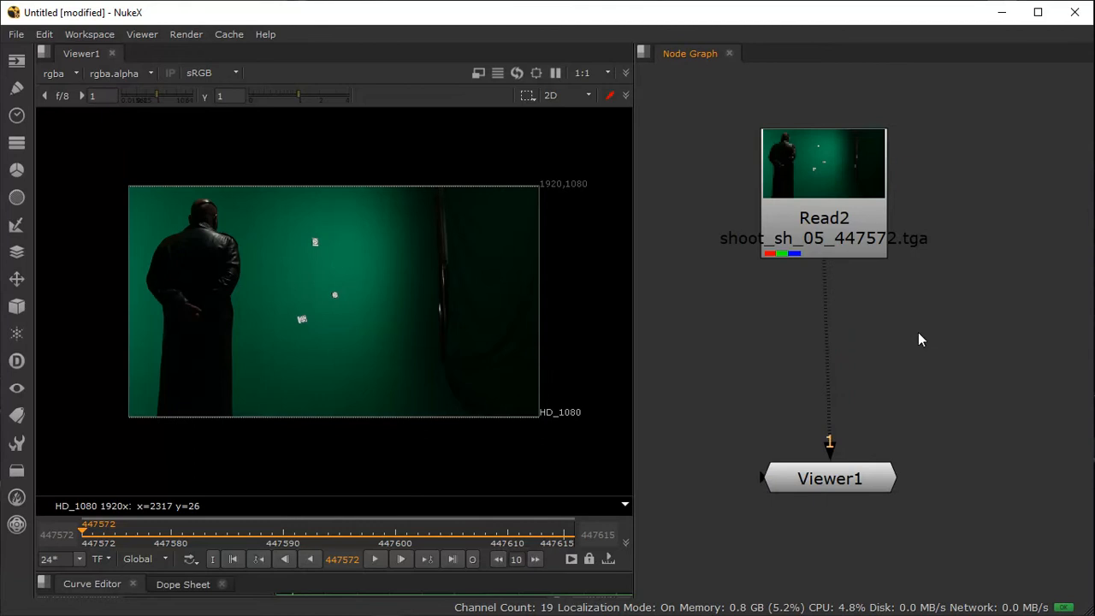
Step: Set the project's full size format to HD_1080 1920x1080
key("s")
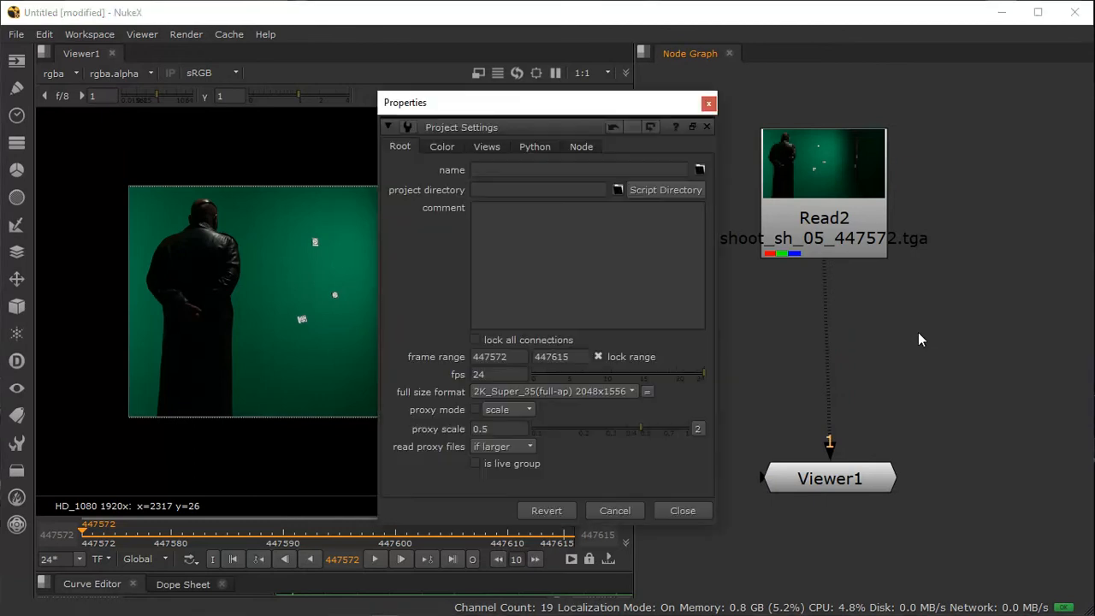
left_click(708, 103)
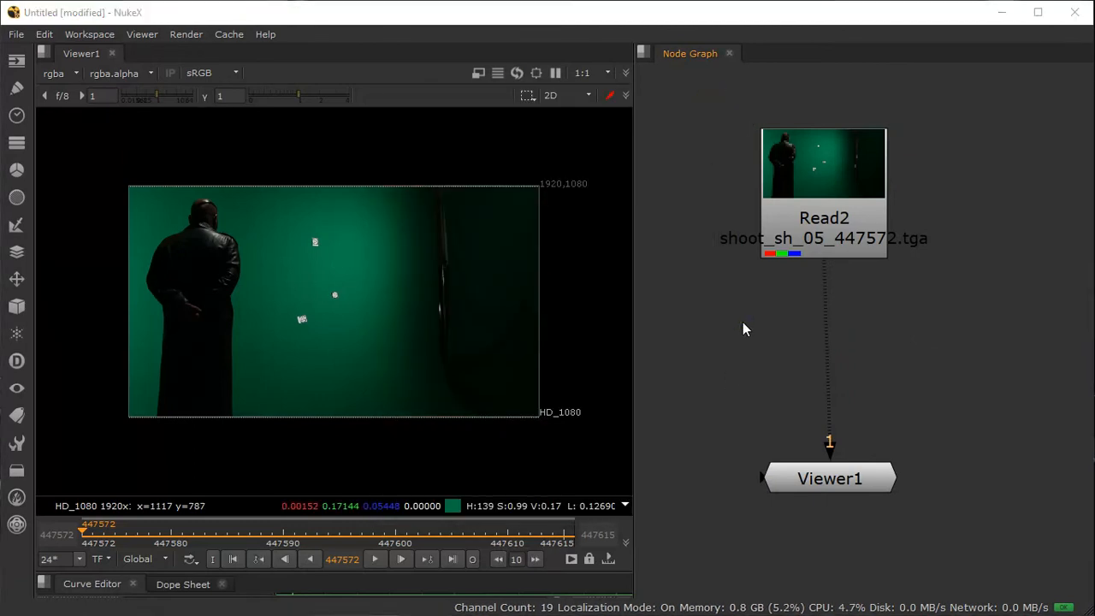
key("s")
left_click_drag(610, 108, 893, 78)
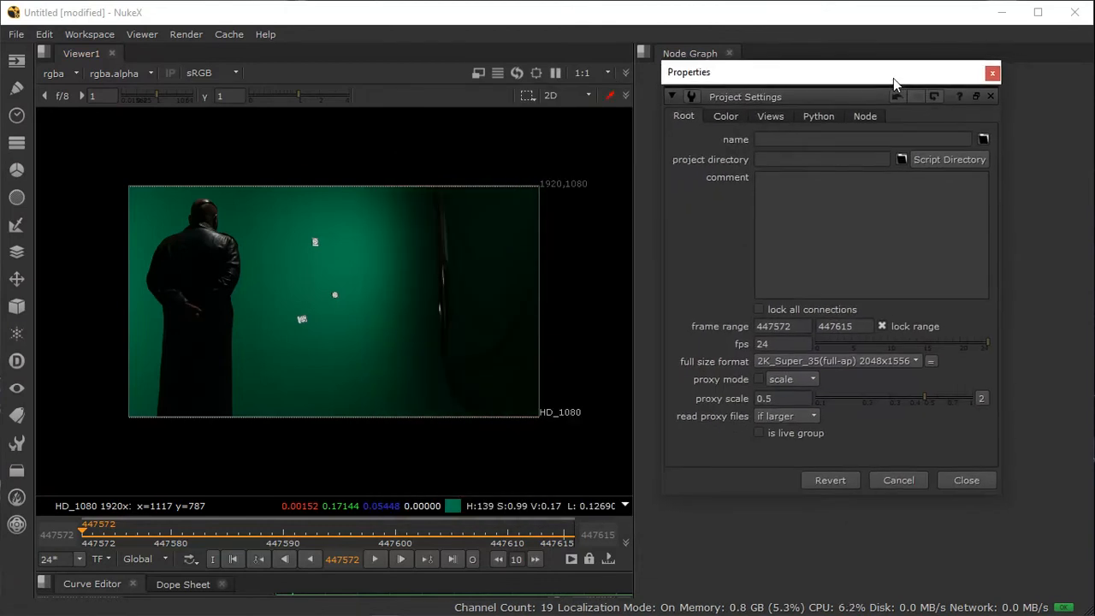
left_click(915, 358)
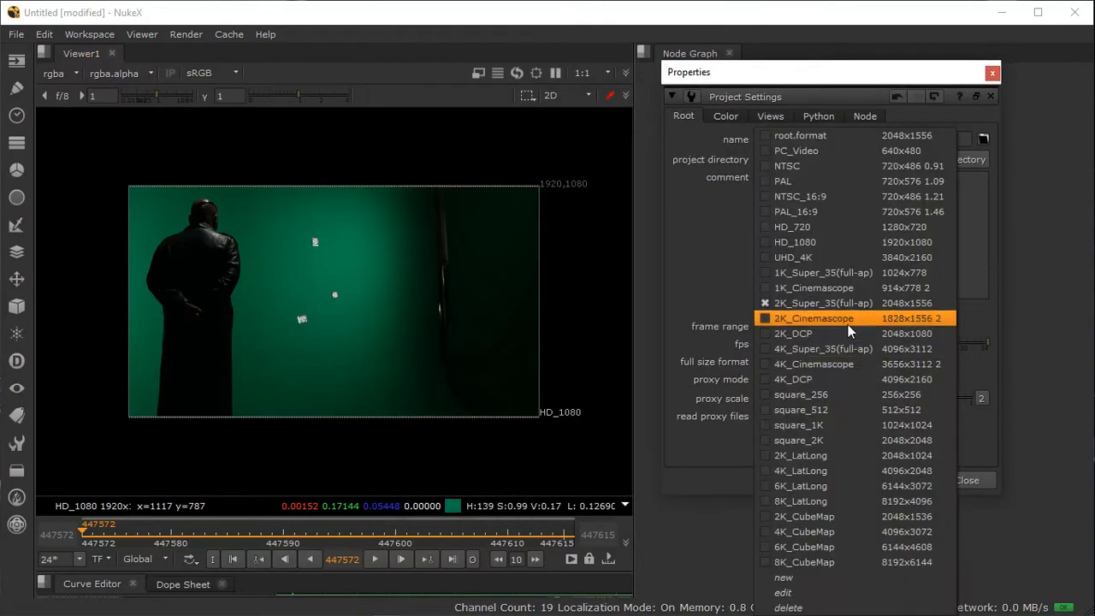
left_click(839, 240)
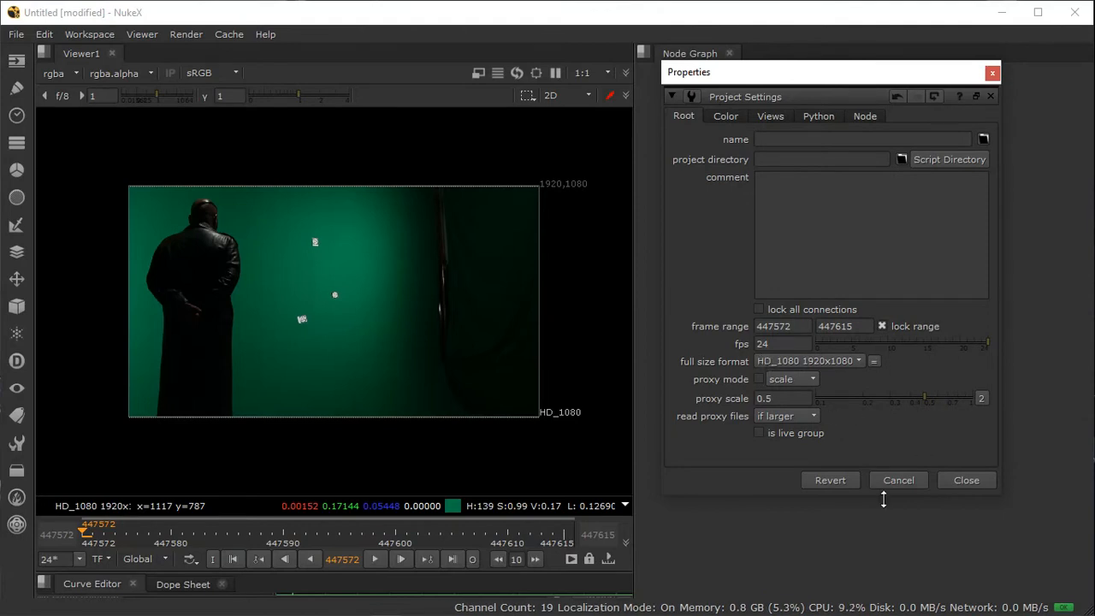
left_click(965, 478)
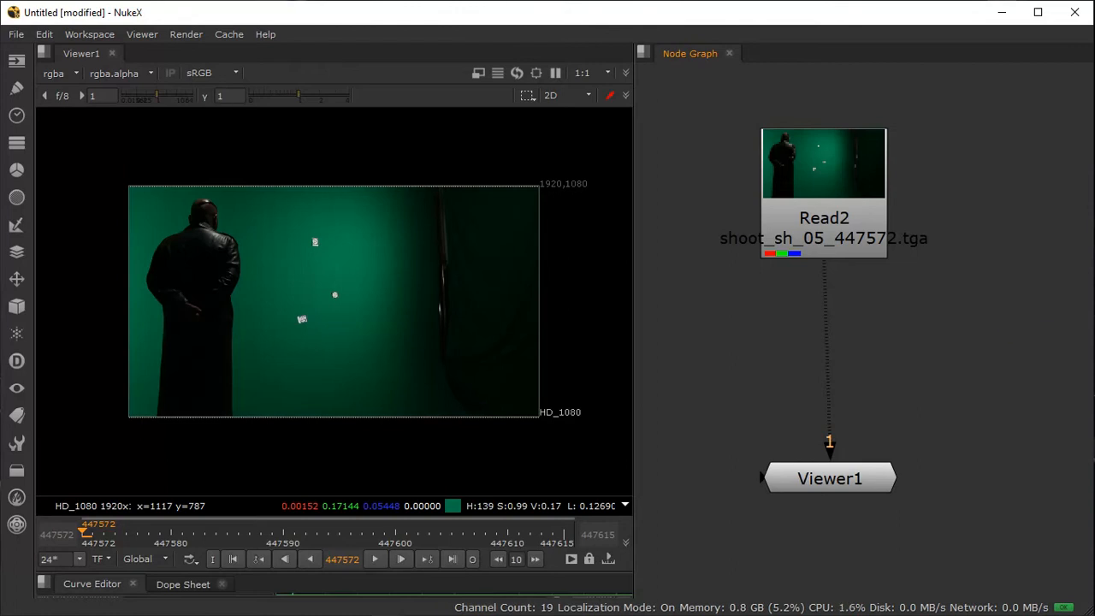
Step: Add a HueKeyer node to the node graph and close its properties
left_click(10, 224)
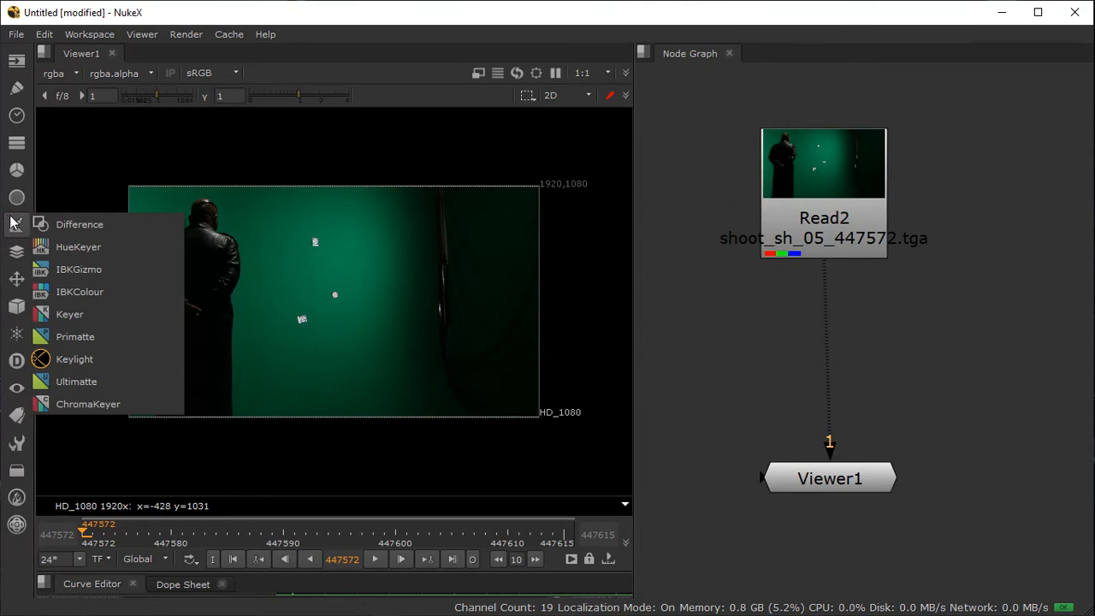
left_click(140, 246)
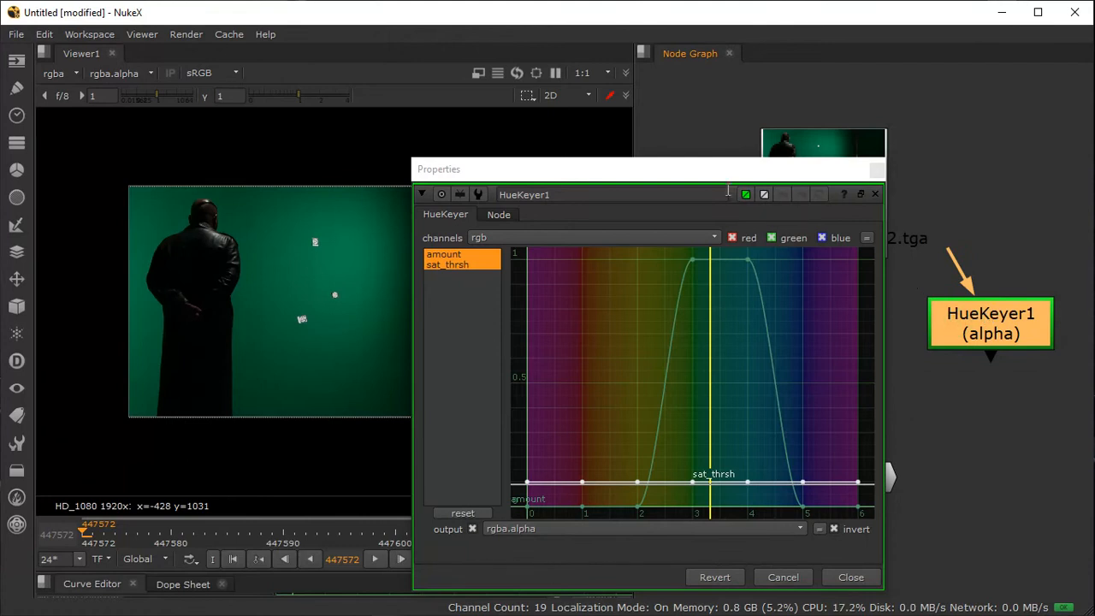
left_click(874, 173)
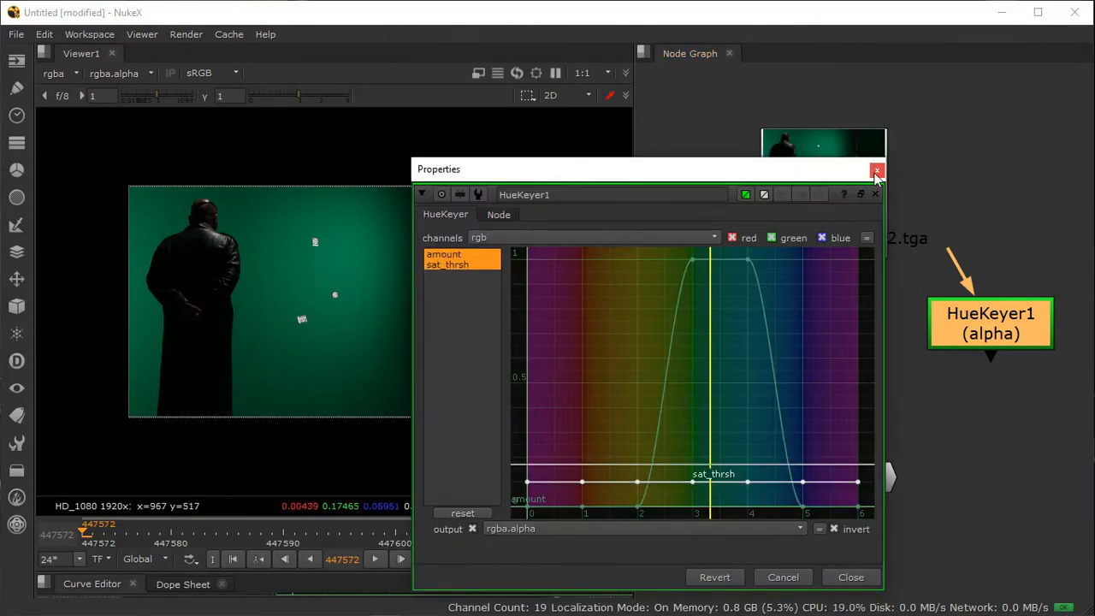
left_click(875, 173)
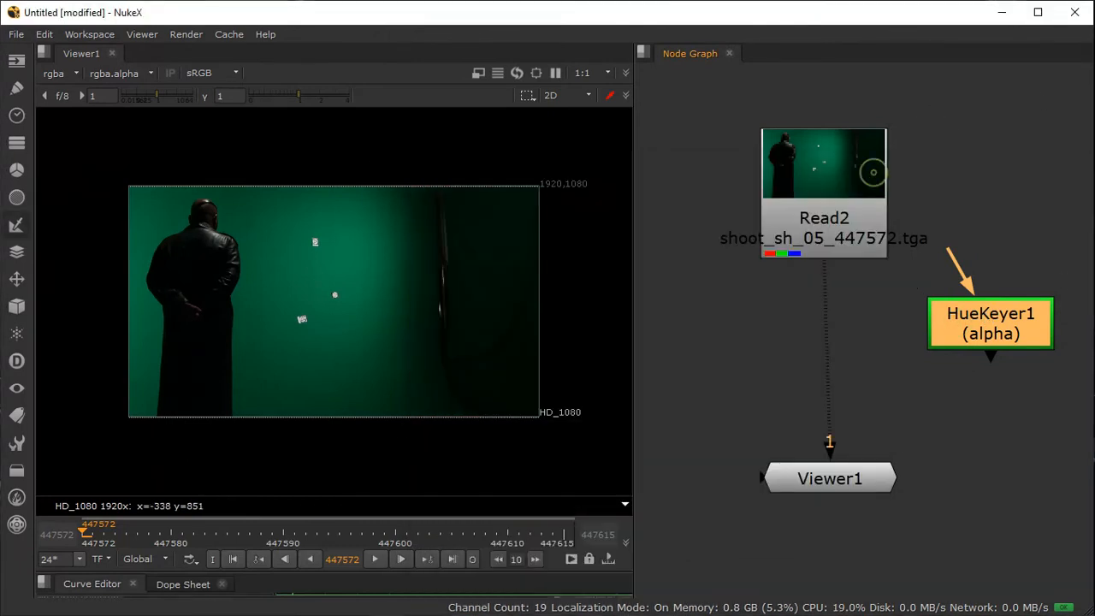
Step: Add a Difference keyer node to the node graph and close its properties
left_click(16, 224)
left_click(66, 230)
left_click_drag(980, 239, 607, 306)
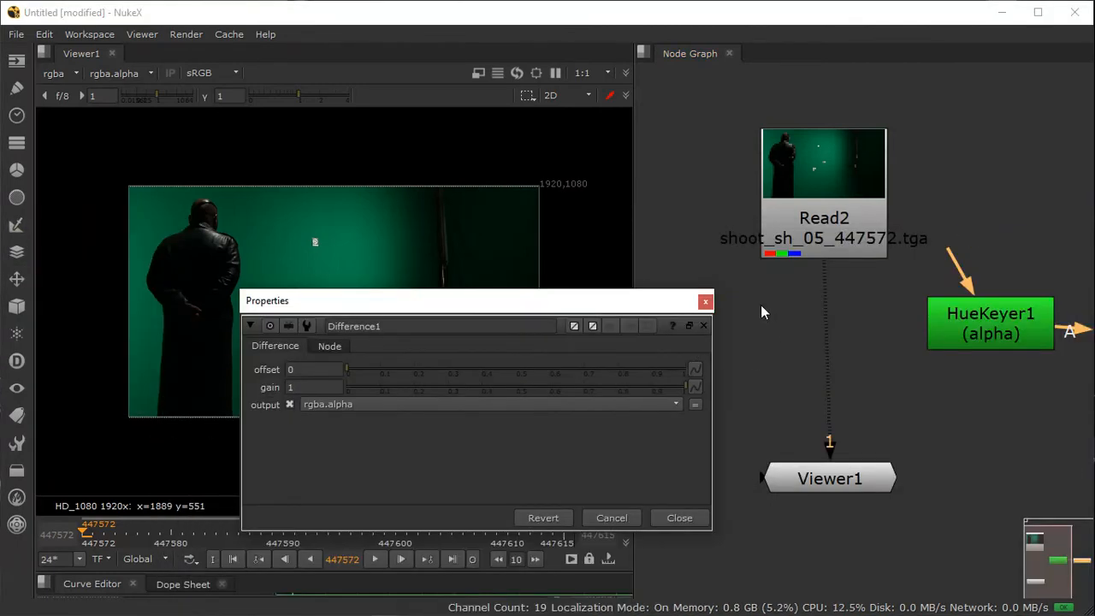
left_click(705, 301)
Step: Insert the HueKeyer into the connection between the Read node and Viewer1
left_click_drag(926, 331, 907, 279)
left_click_drag(858, 310, 707, 343)
left_click(739, 480)
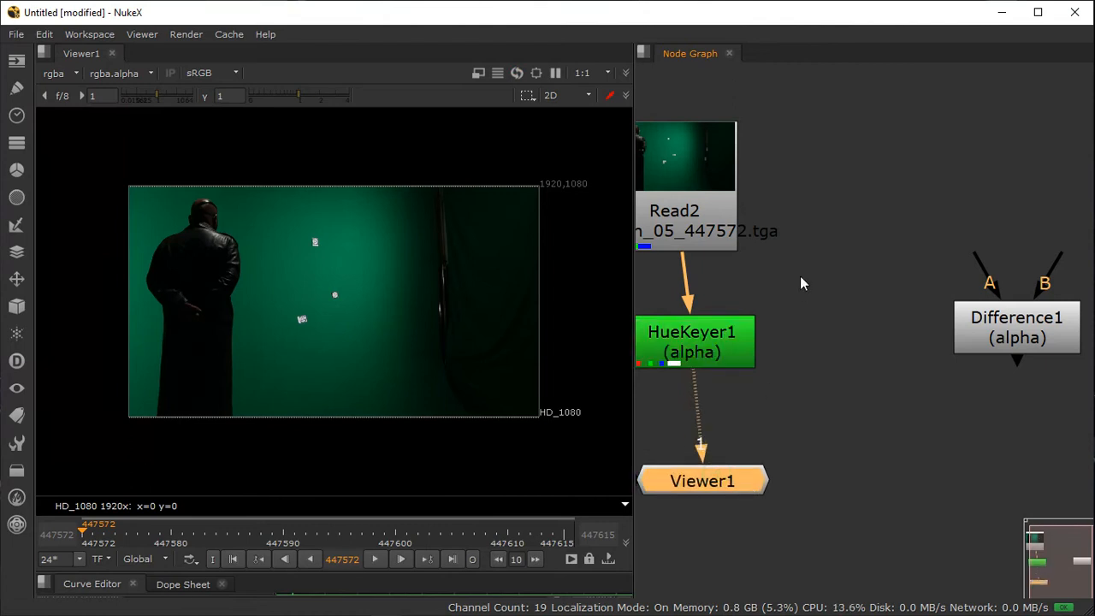
Step: Align the Read, HueKeyer and Viewer1 nodes in a straight vertical column
middle_click_drag(766, 264, 860, 248)
left_click(814, 209)
left_click_drag(814, 209, 827, 205)
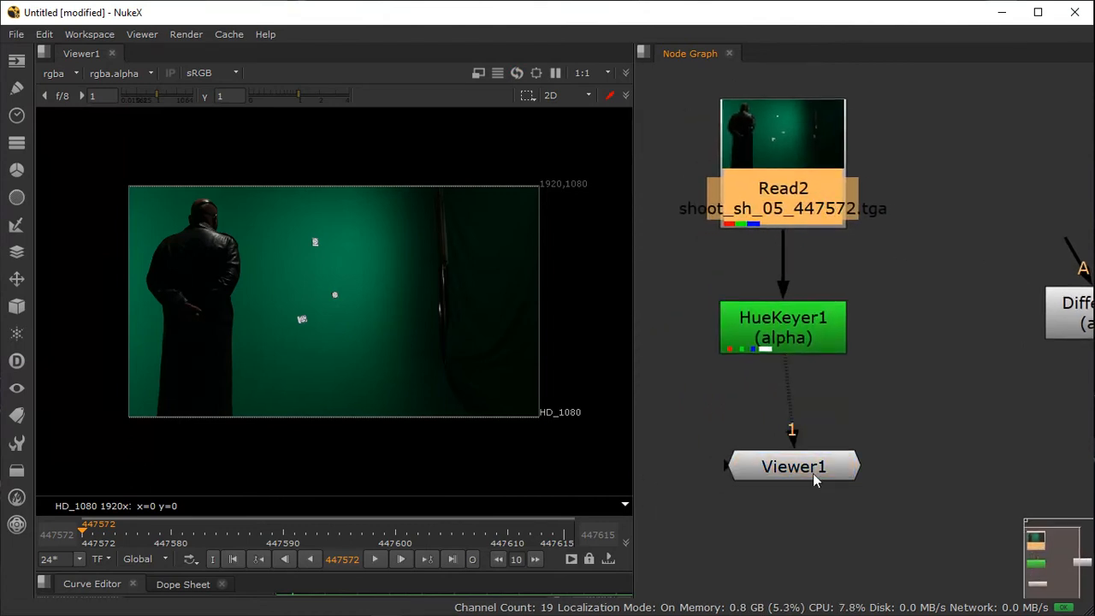
left_click_drag(807, 481, 798, 473)
left_click_drag(804, 335, 804, 321)
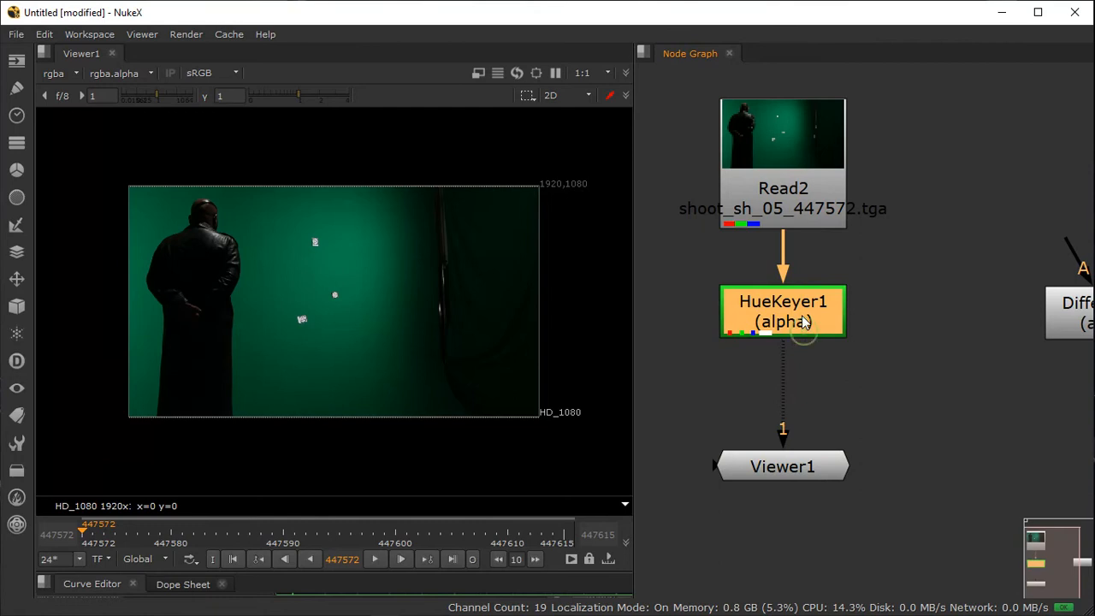
Step: Lower the HueKeyer's amount curve point at hue 3 to about 0.95
double_click(804, 320)
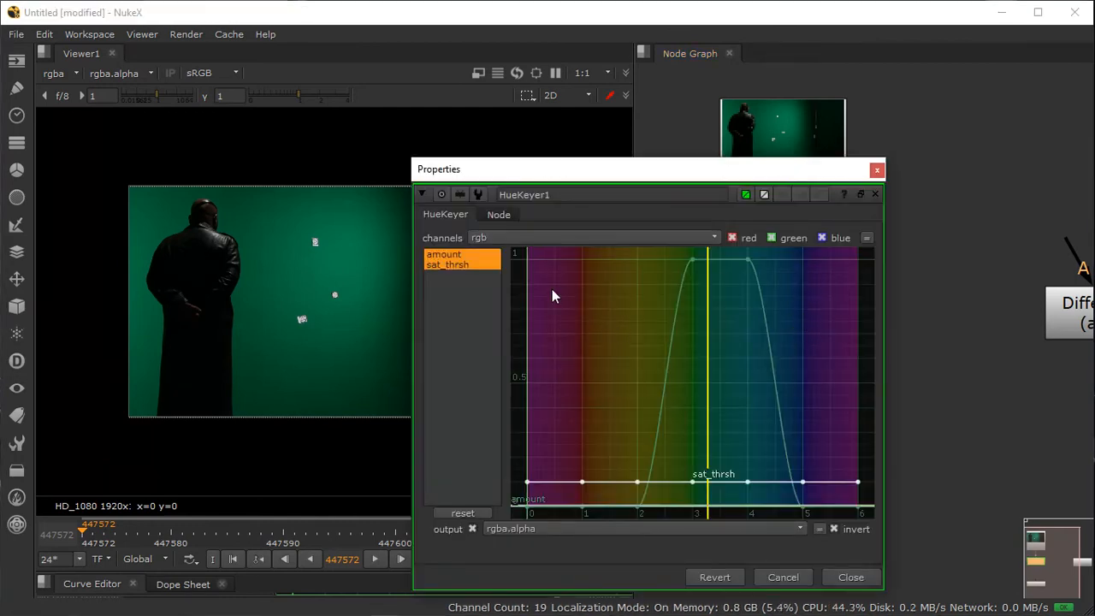
left_click(455, 282)
left_click(459, 255)
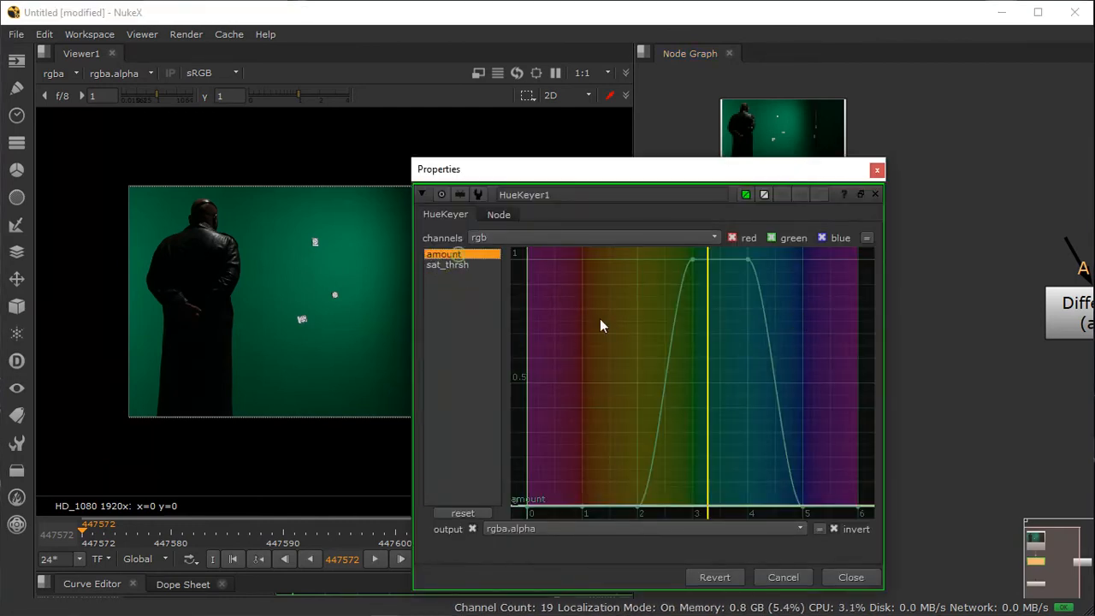
left_click_drag(684, 247, 689, 272)
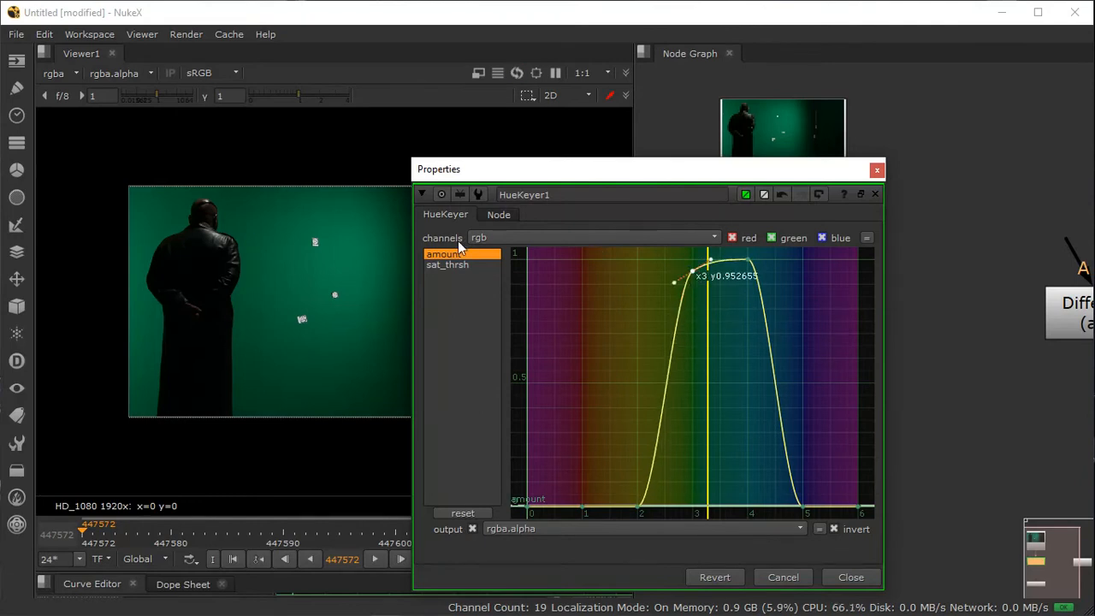
Step: Move the HueKeyer properties clear of the viewer, inspect the alpha matte and return to the colour view
scroll(290, 276, "up", 2)
left_click_drag(567, 173, 787, 188)
key("a")
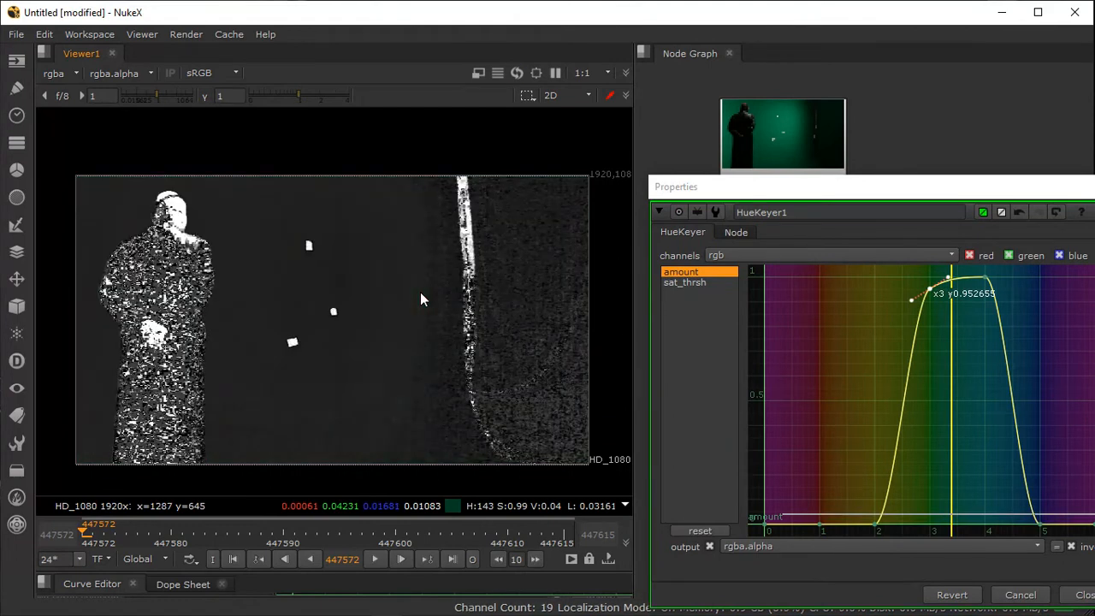
key("Tab")
key("Tab")
key("a")
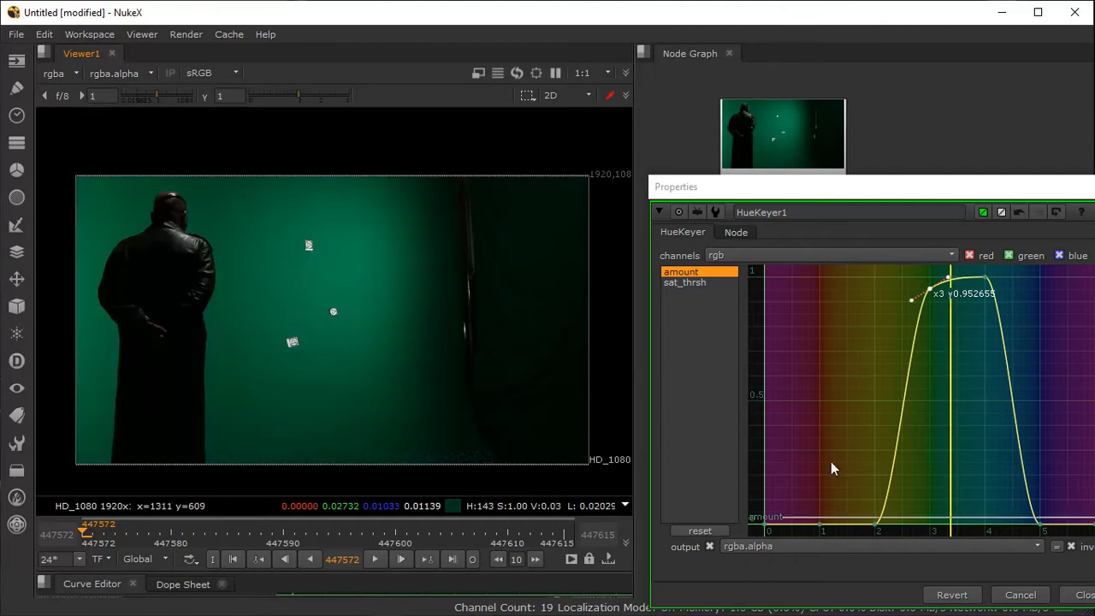
Step: Close the HueKeyer properties and move Viewer1 farther below the HueKeyer node in the node graph
left_click_drag(828, 191, 323, 191)
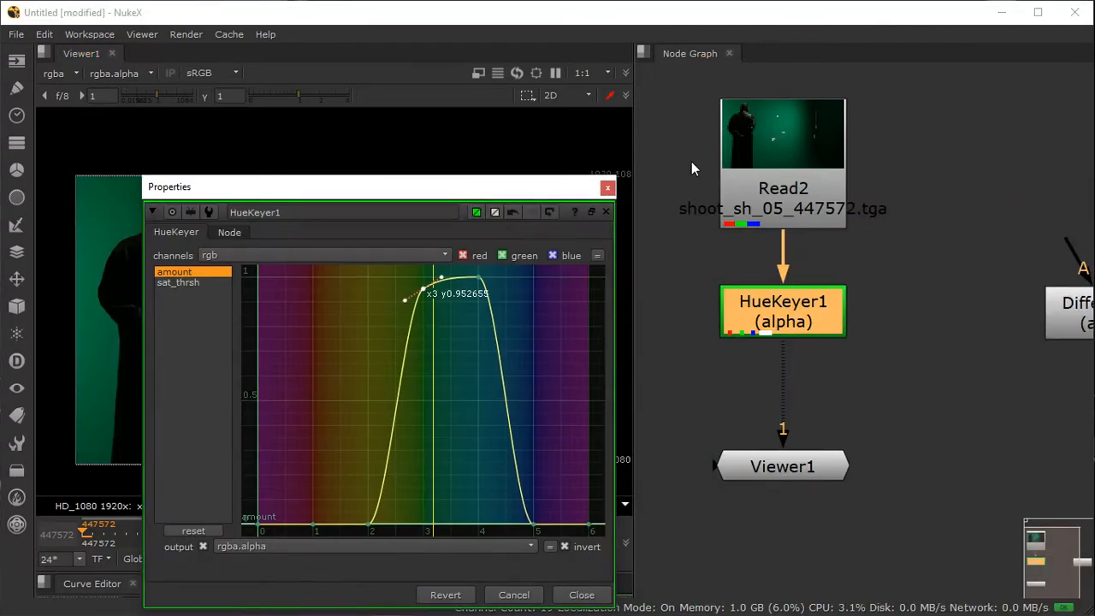
left_click(605, 211)
middle_click_drag(824, 391, 884, 338)
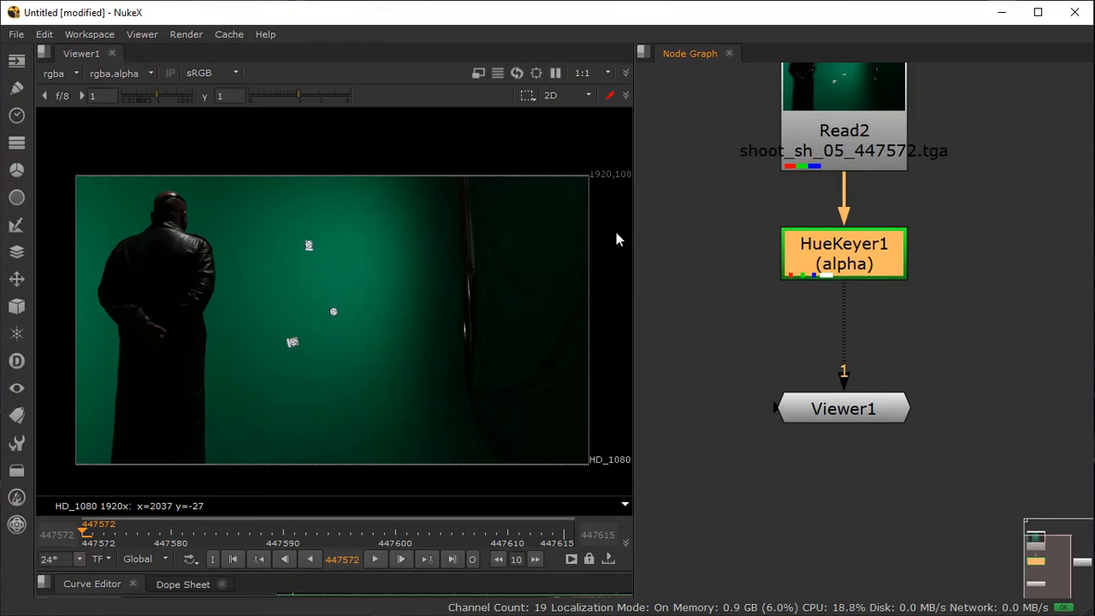
scroll(924, 288, "up", 4)
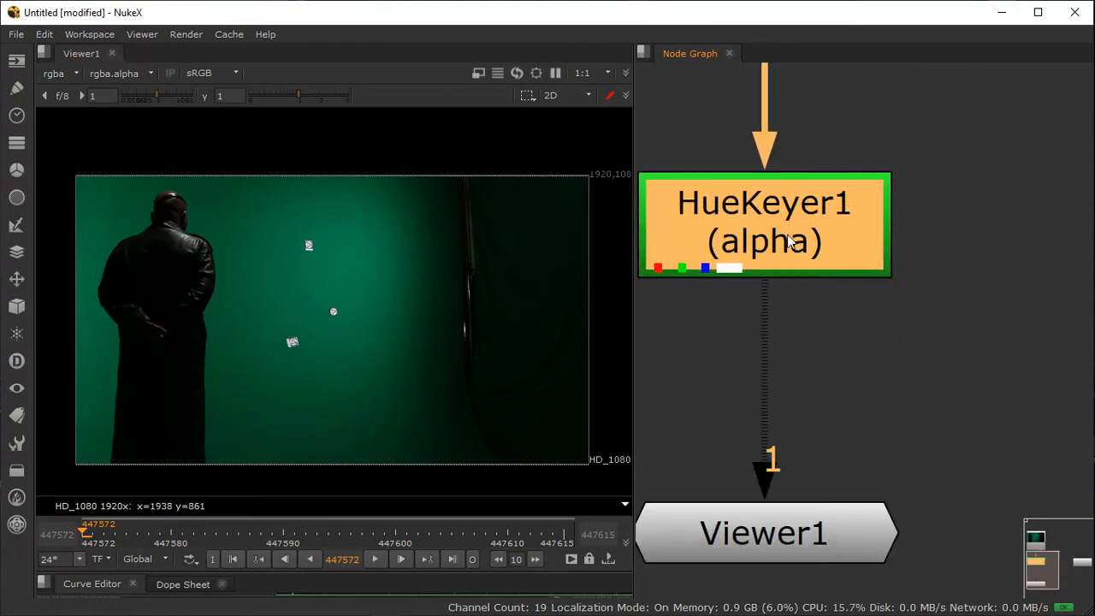
scroll(957, 253, "down", 3)
middle_click_drag(1021, 248, 897, 263)
mouse_move(1004, 277)
middle_mouse_down()
mouse_move(791, 289)
mouse_move(801, 288)
middle_mouse_up()
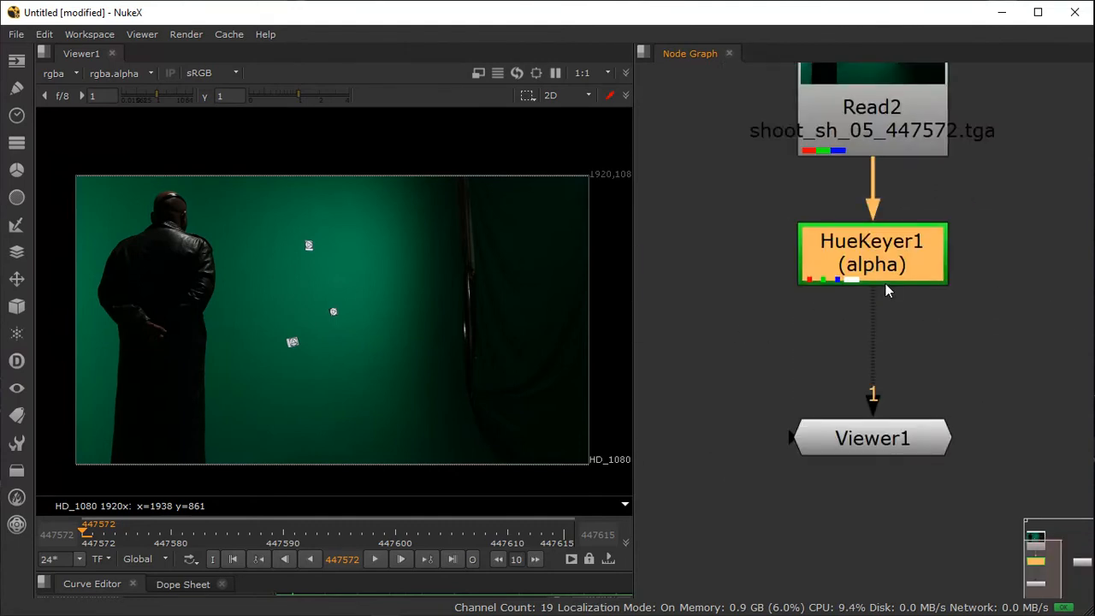
left_click_drag(872, 447, 868, 563)
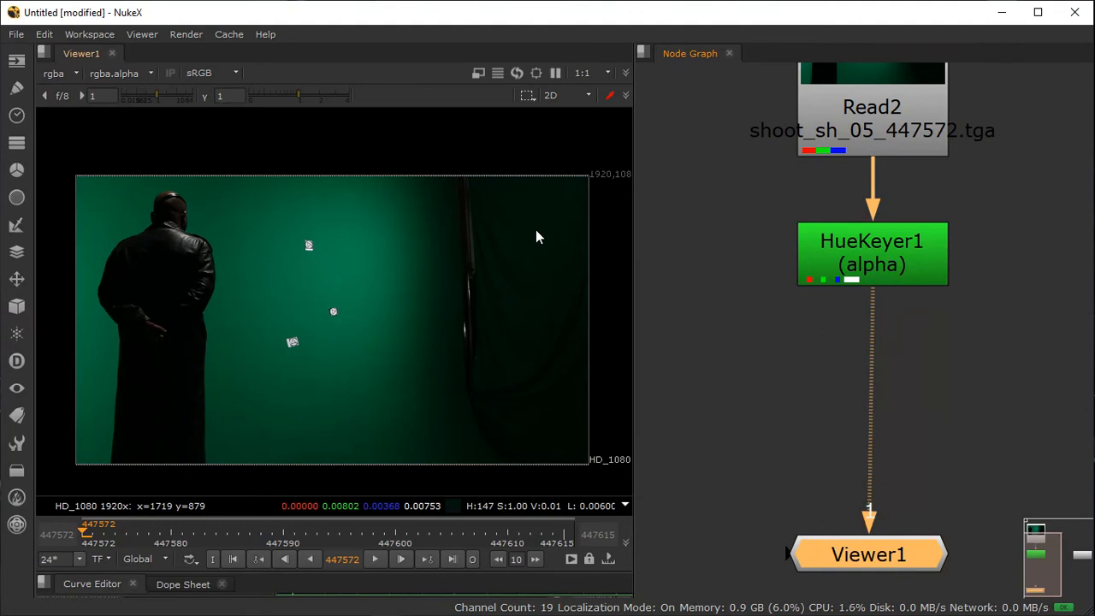
Step: Display the alpha matte and reopen the HueKeyer properties, placed clear of the keyed actor
key("a")
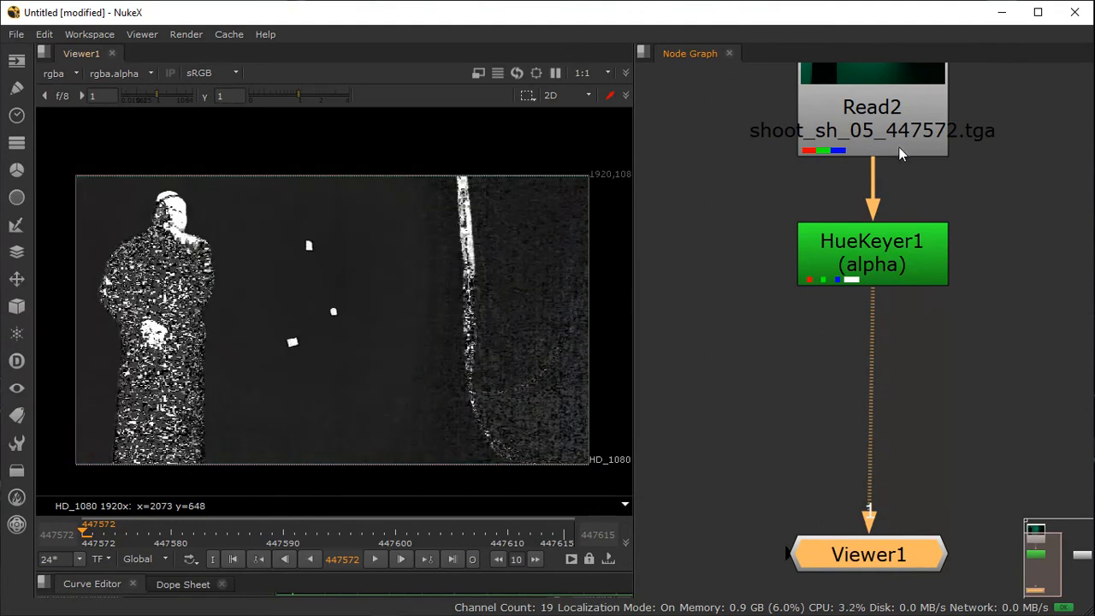
double_click(876, 242)
left_click_drag(475, 197, 901, 211)
Step: Reshape the amount curve: raise the hue 3 point to about 1.06, lower hue 4 to about 0.93, and shift the hue 2 point to about 2.83
left_click_drag(845, 310, 826, 285)
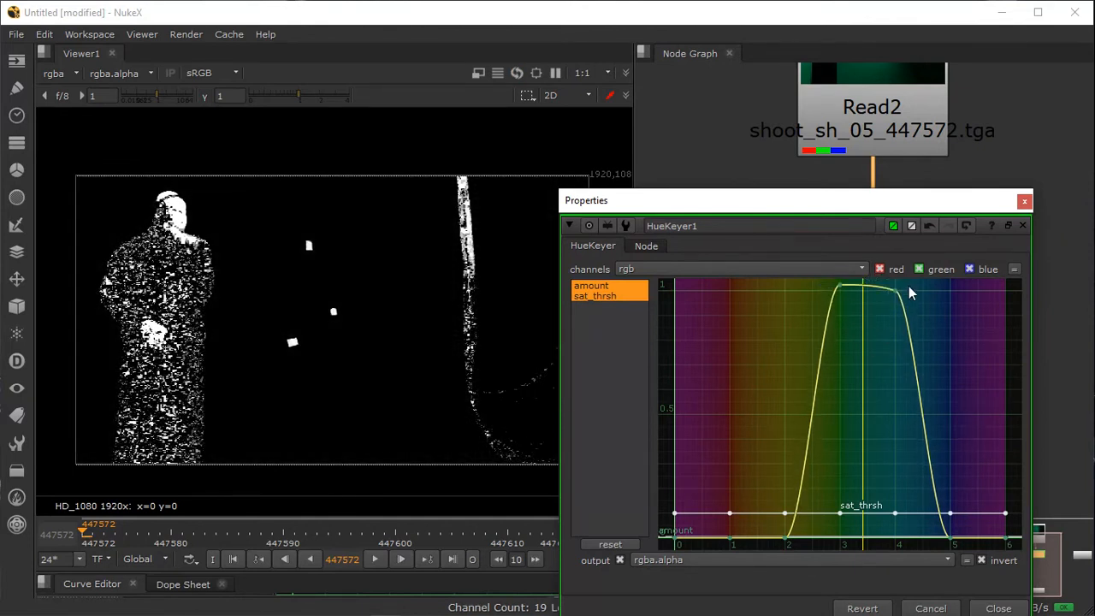
mouse_move(897, 295)
left_mouse_down()
mouse_move(887, 345)
mouse_move(887, 318)
mouse_move(870, 325)
mouse_move(886, 298)
mouse_move(884, 308)
left_mouse_up()
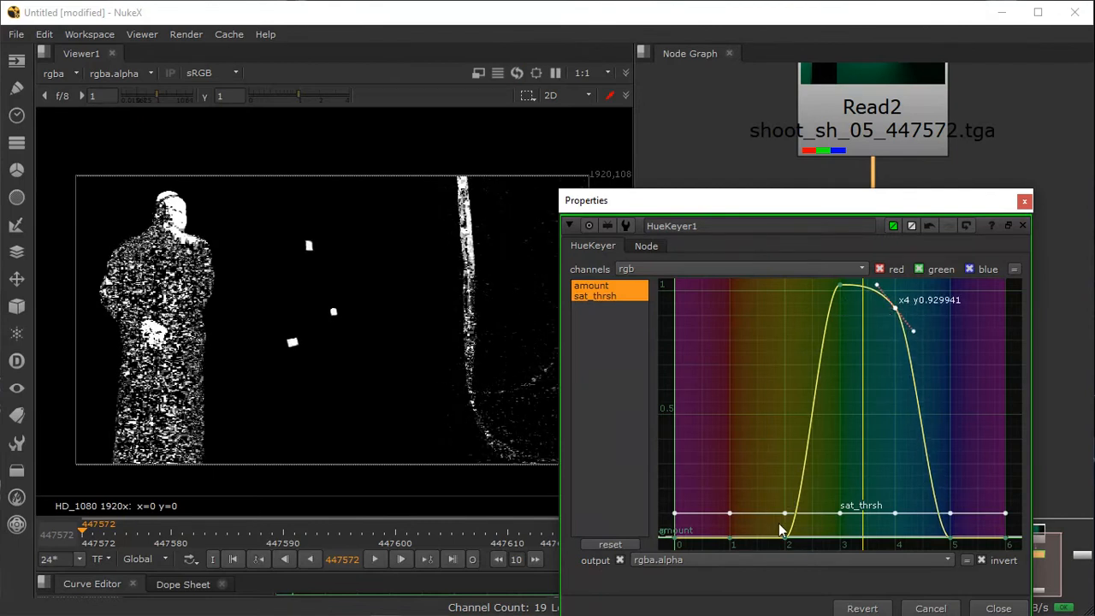
left_click_drag(782, 445, 828, 493)
left_click_drag(838, 290, 844, 275)
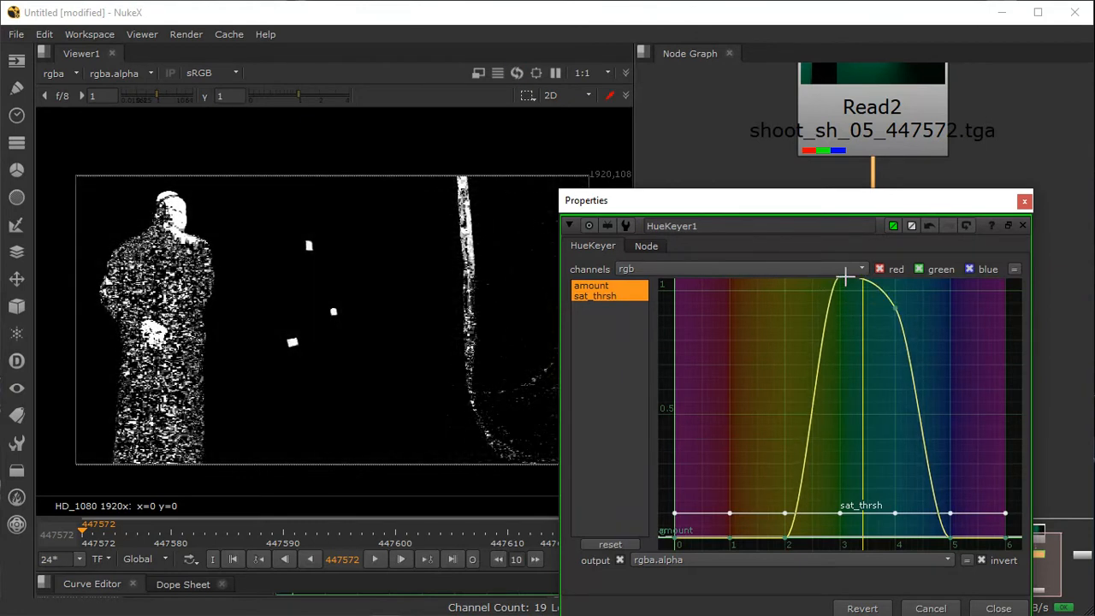
left_click_drag(780, 478, 812, 533)
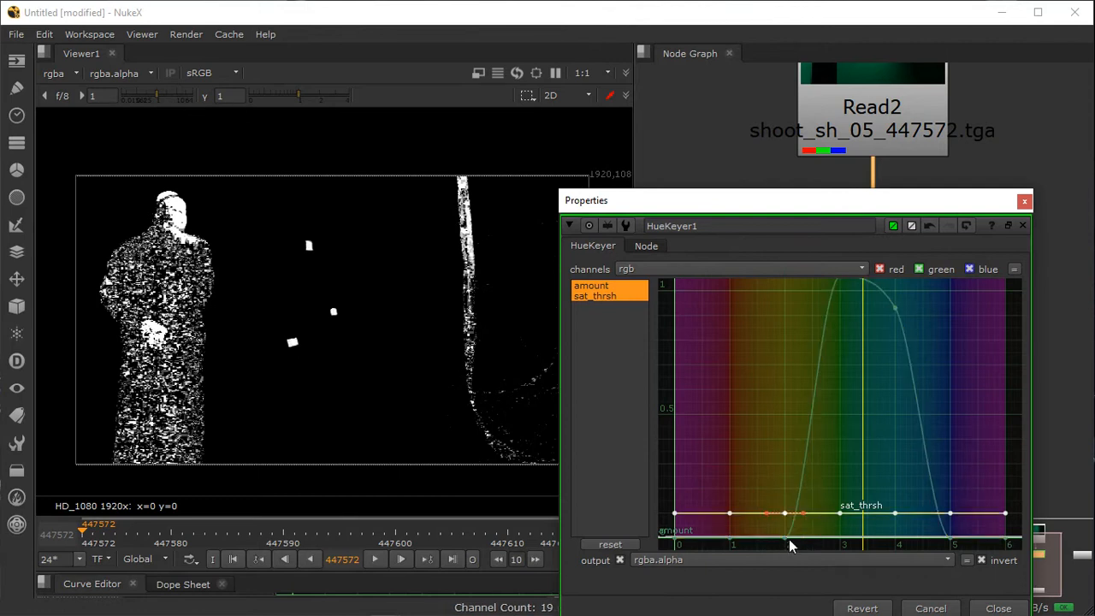
left_click_drag(789, 539, 830, 540)
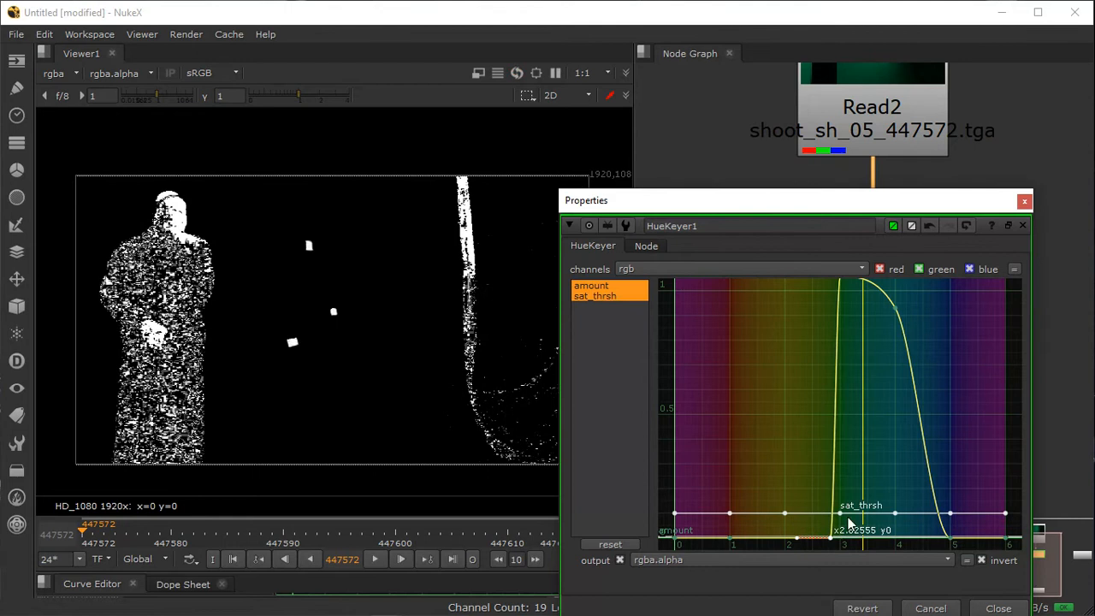
Step: Lower the sat_thrsh curve points at hues 3 and 4 to about 0.09 and at hue 1 to about 0.08
left_click(786, 513)
mouse_move(786, 514)
left_mouse_down()
mouse_move(785, 416)
mouse_move(797, 513)
left_mouse_up()
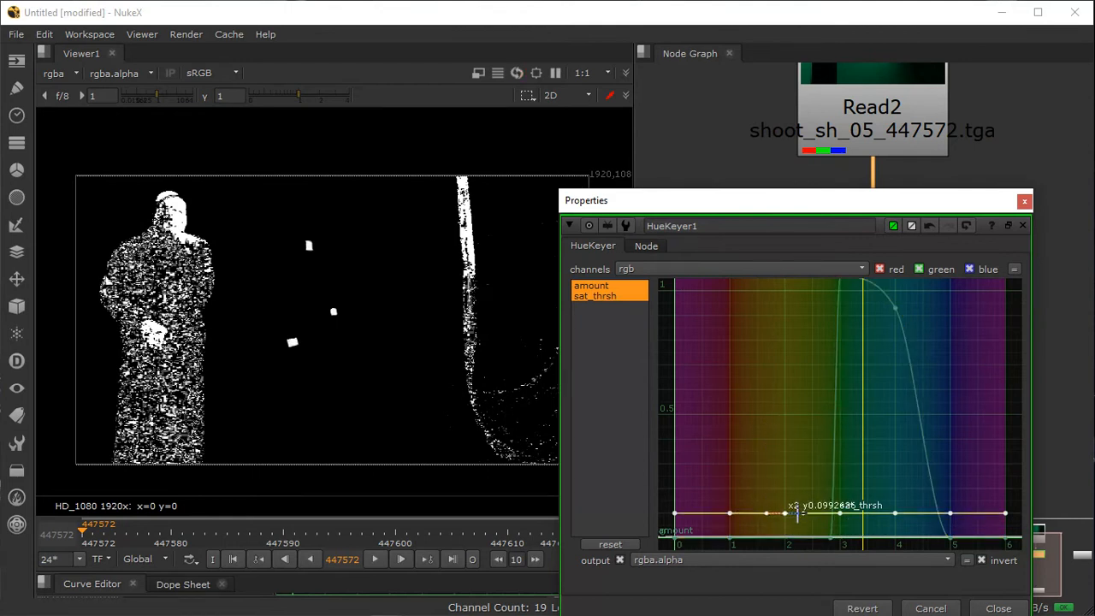
left_click(839, 513)
mouse_move(838, 514)
left_mouse_down()
mouse_move(836, 289)
mouse_move(828, 547)
mouse_move(828, 516)
left_mouse_up()
left_click(895, 513)
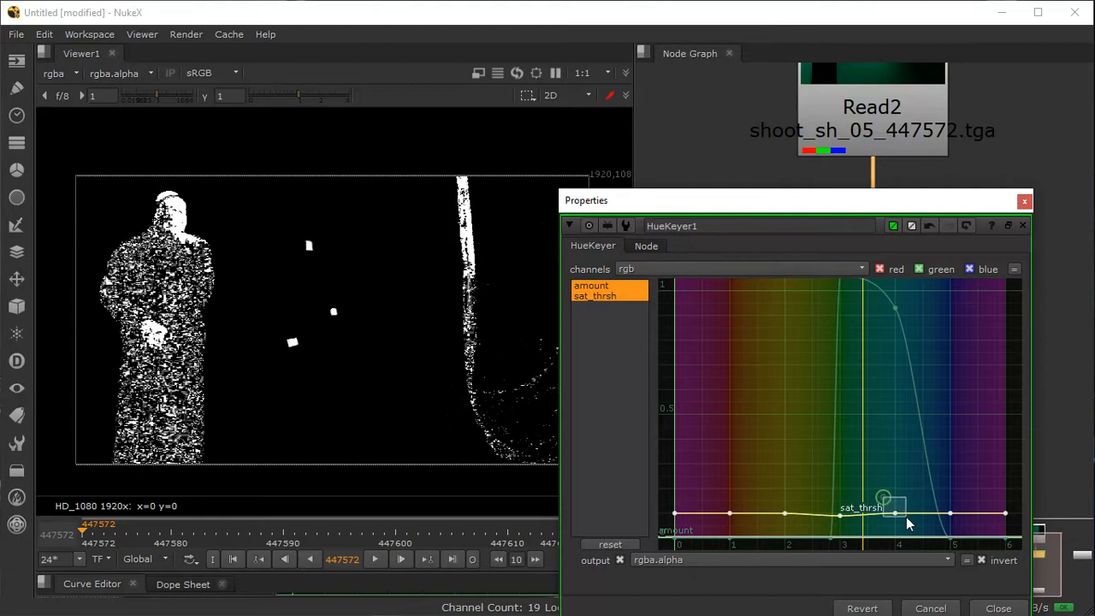
left_click_drag(895, 511, 865, 517)
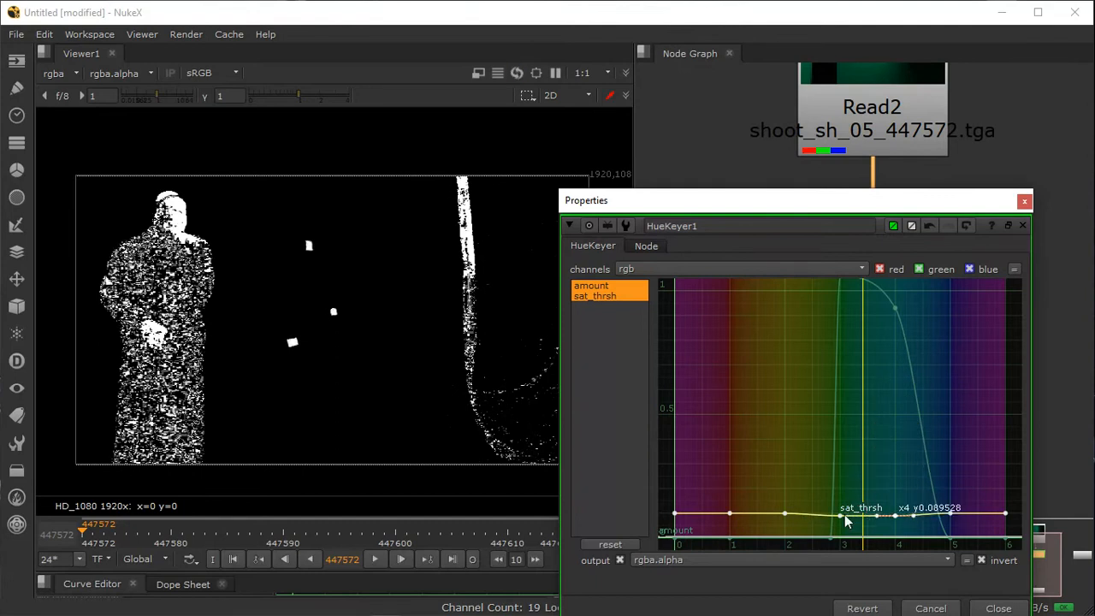
left_click_drag(709, 488, 725, 517)
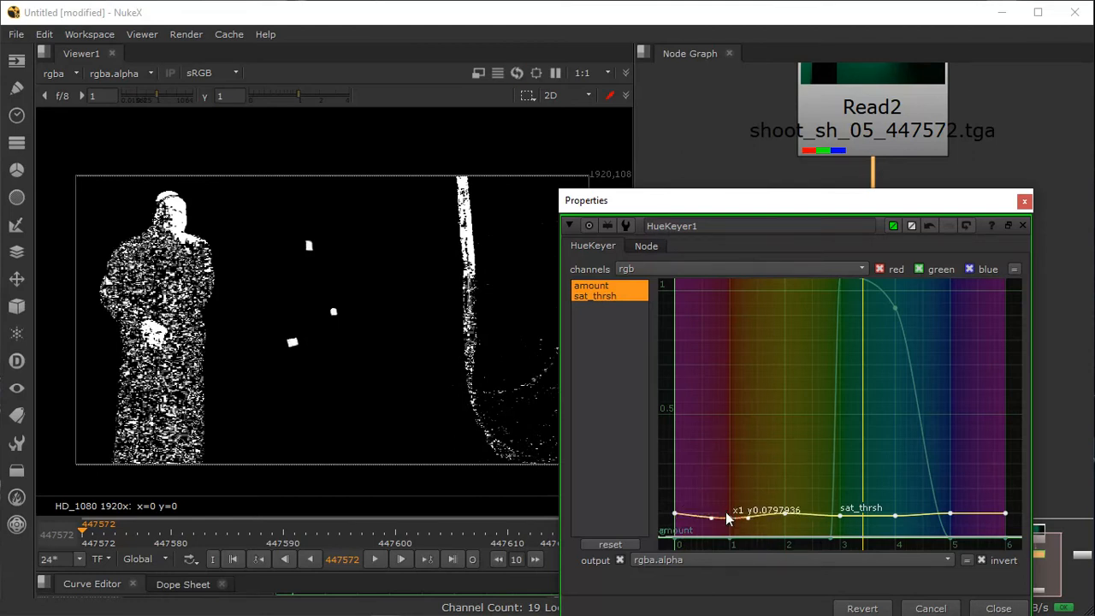
Step: Raise all points of the sat_thrsh curve to about 0.92 and level the hue 1 point at about 0.93
left_click(608, 296)
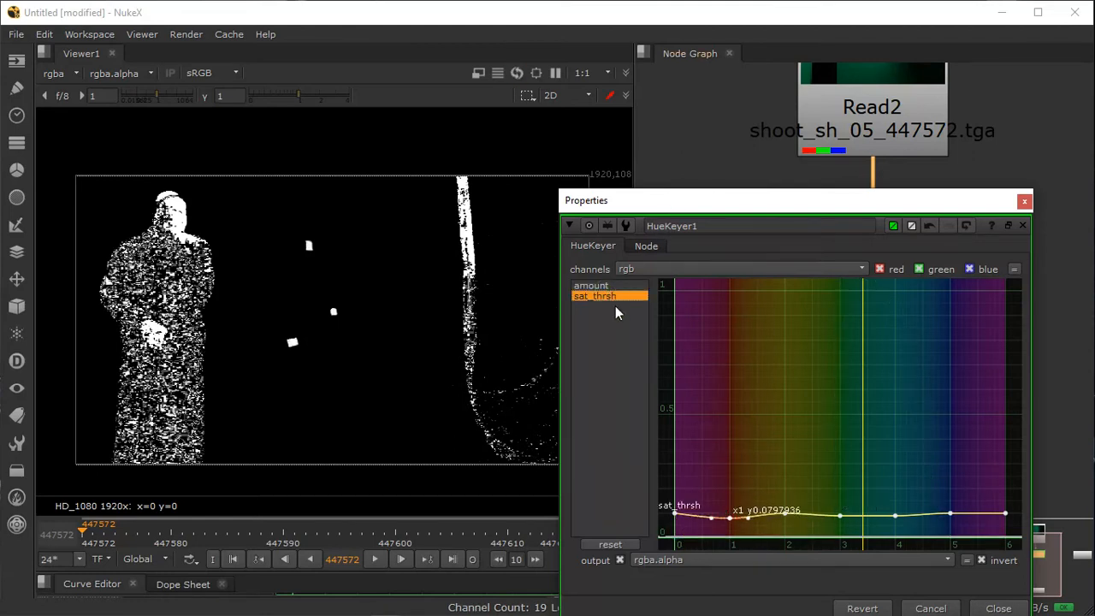
left_click_drag(787, 517, 788, 520)
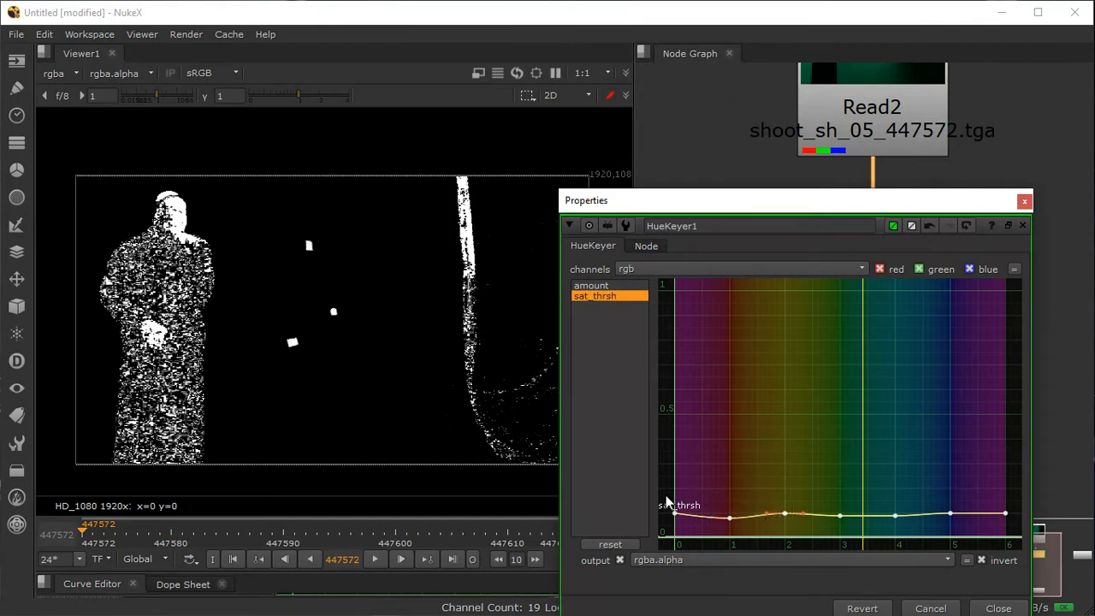
key("ctrl+a")
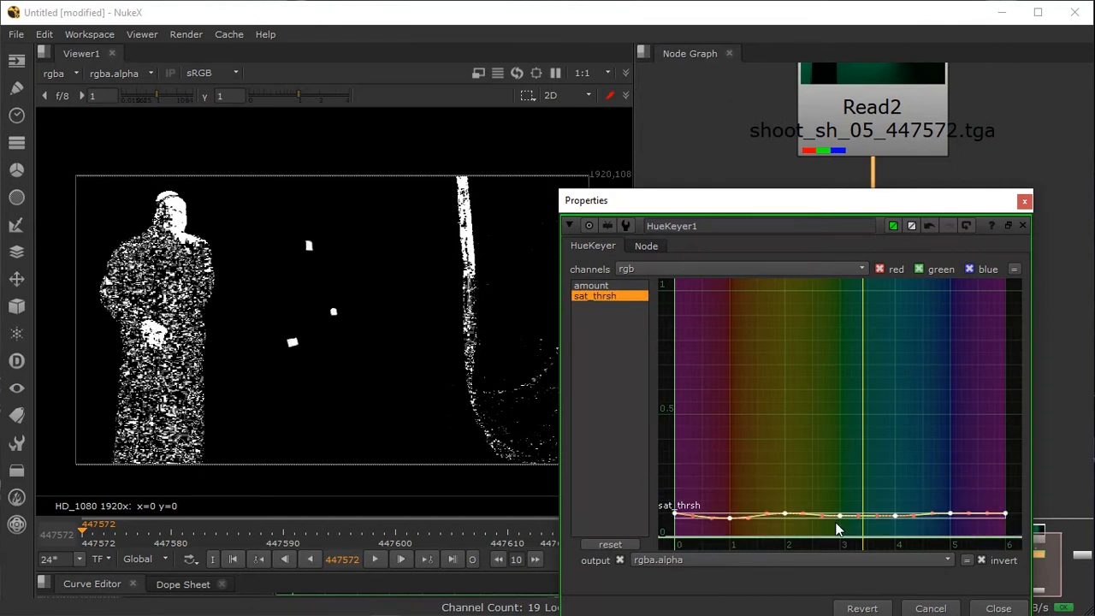
left_click_drag(840, 518, 846, 310)
right_click(846, 310)
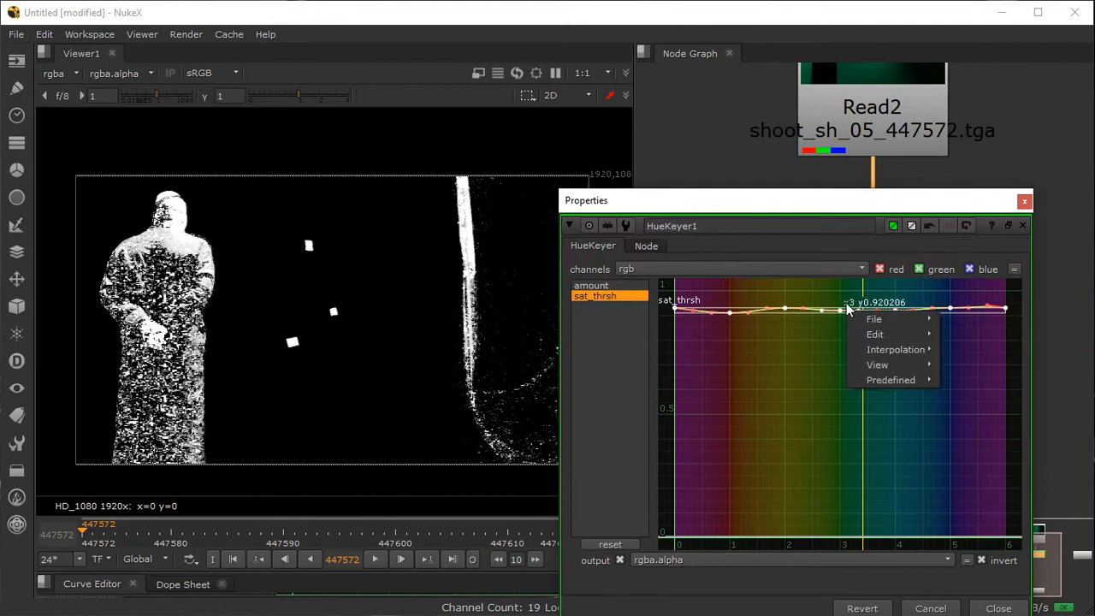
left_click(722, 336)
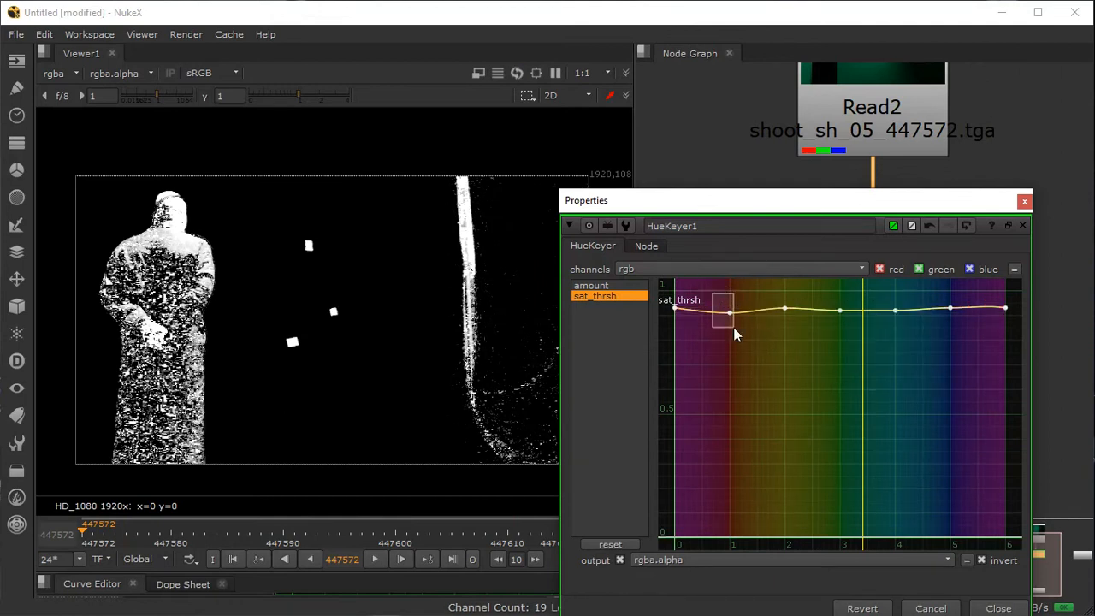
mouse_move(730, 313)
left_mouse_down()
mouse_move(728, 288)
mouse_move(727, 309)
left_mouse_up()
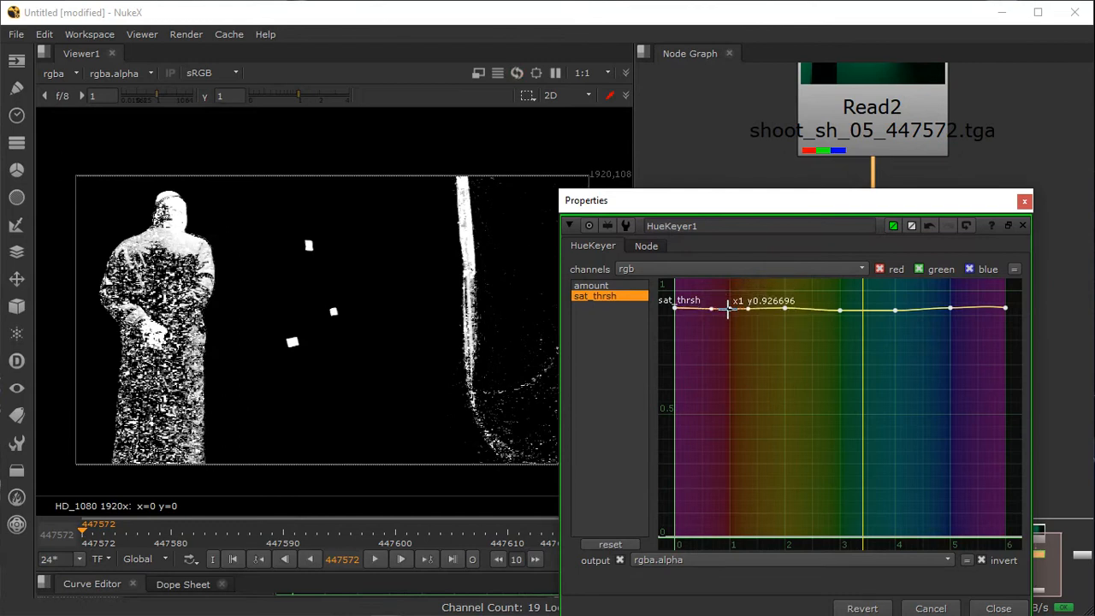
Step: Narrow the amount curve: peak at about hue 3.26, amount 1.02, falloff point at hue 3.87, and starting zero point near hue 2.5
left_click(629, 288)
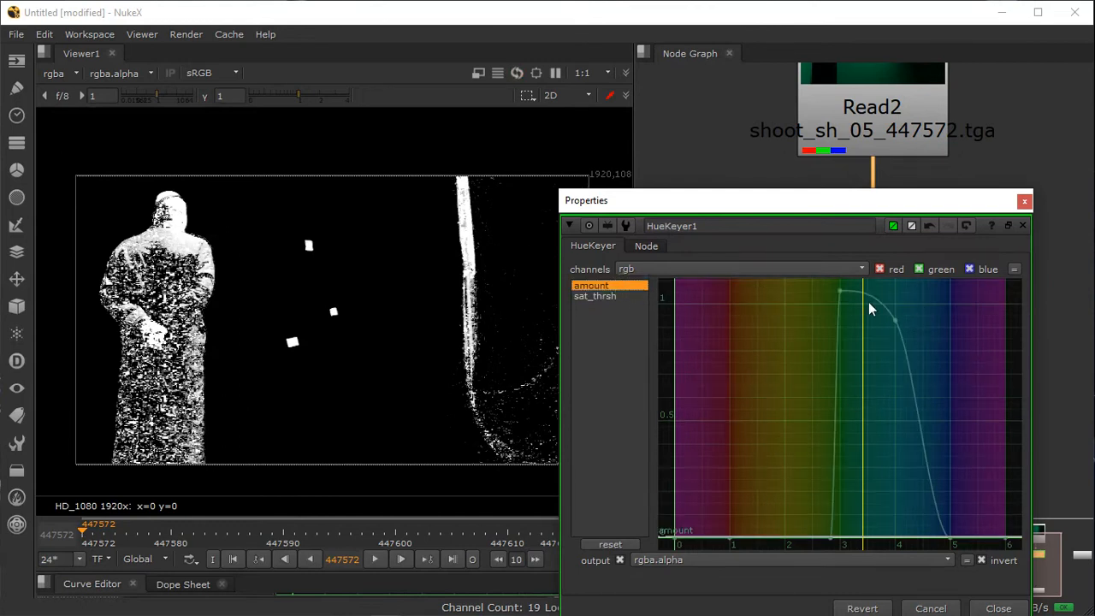
left_click_drag(836, 289, 855, 352)
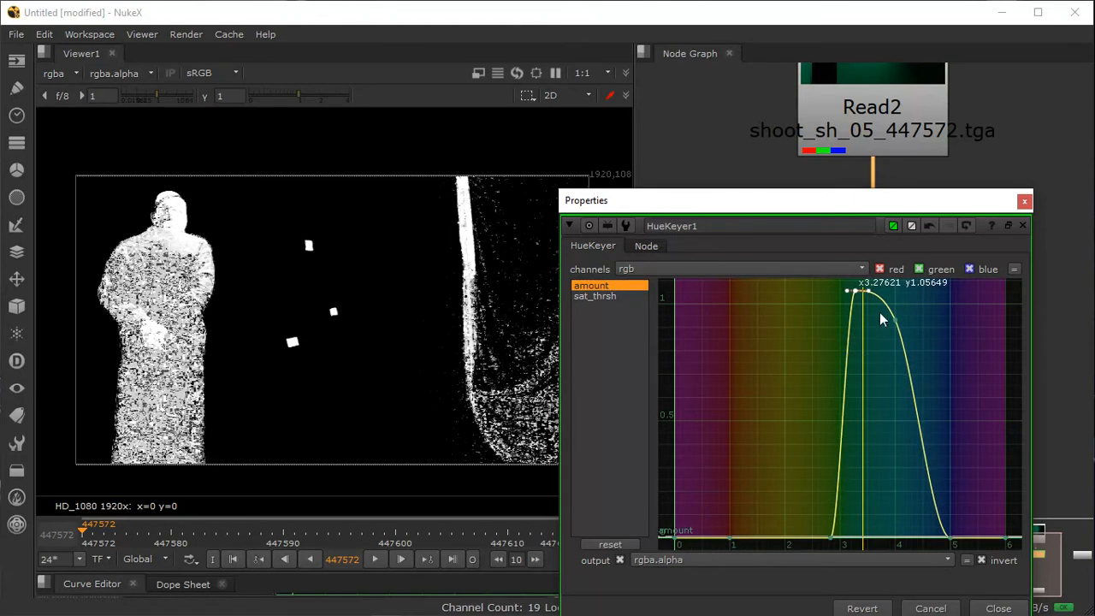
left_click_drag(857, 292, 848, 321)
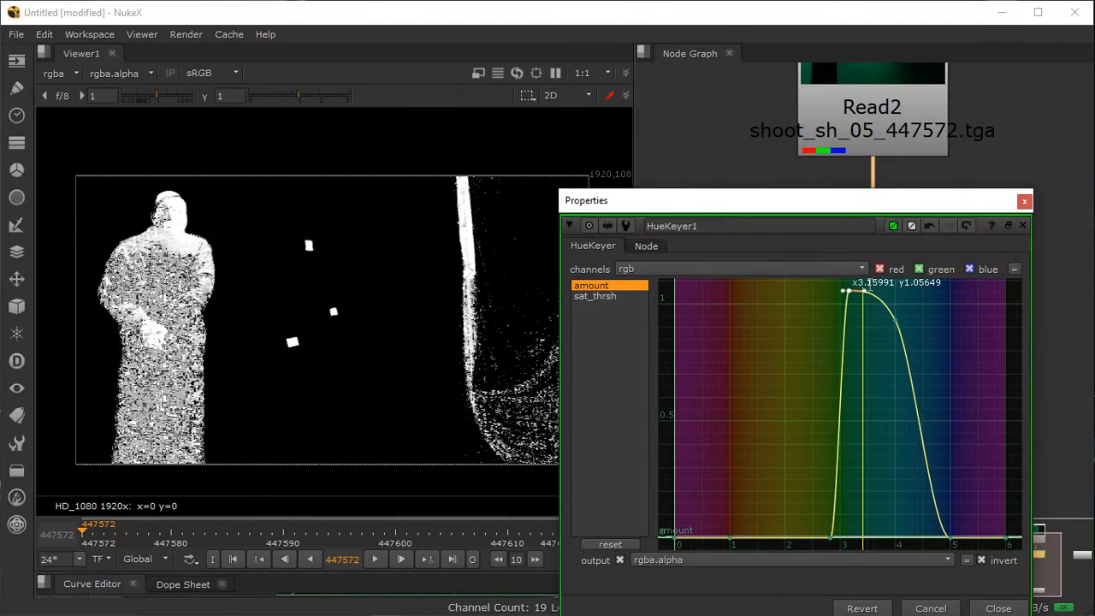
mouse_move(895, 318)
left_mouse_down()
mouse_move(923, 325)
mouse_move(869, 325)
mouse_move(888, 332)
left_mouse_up()
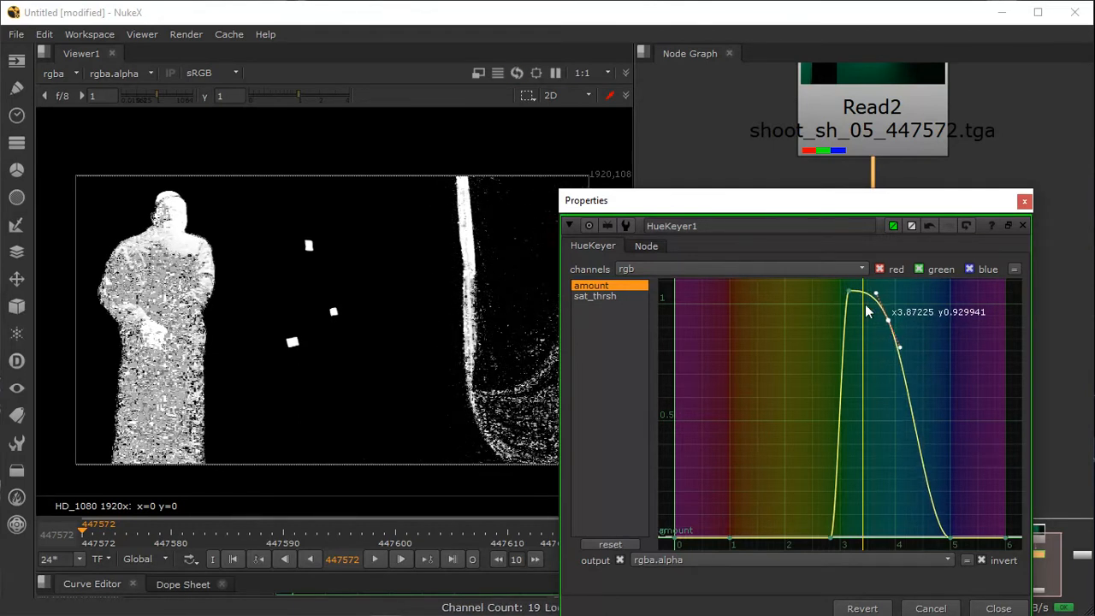
mouse_move(851, 288)
left_mouse_down()
mouse_move(842, 293)
mouse_move(855, 293)
left_mouse_up()
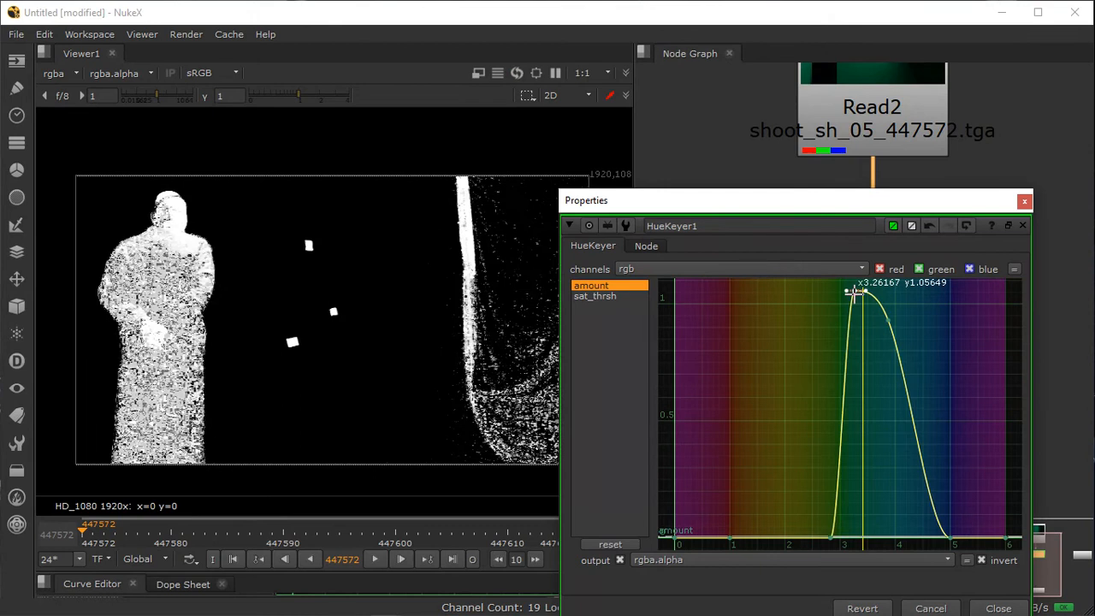
left_click_drag(799, 457, 812, 532)
mouse_move(862, 299)
left_mouse_down()
mouse_move(858, 285)
mouse_move(858, 351)
mouse_move(858, 293)
left_mouse_up()
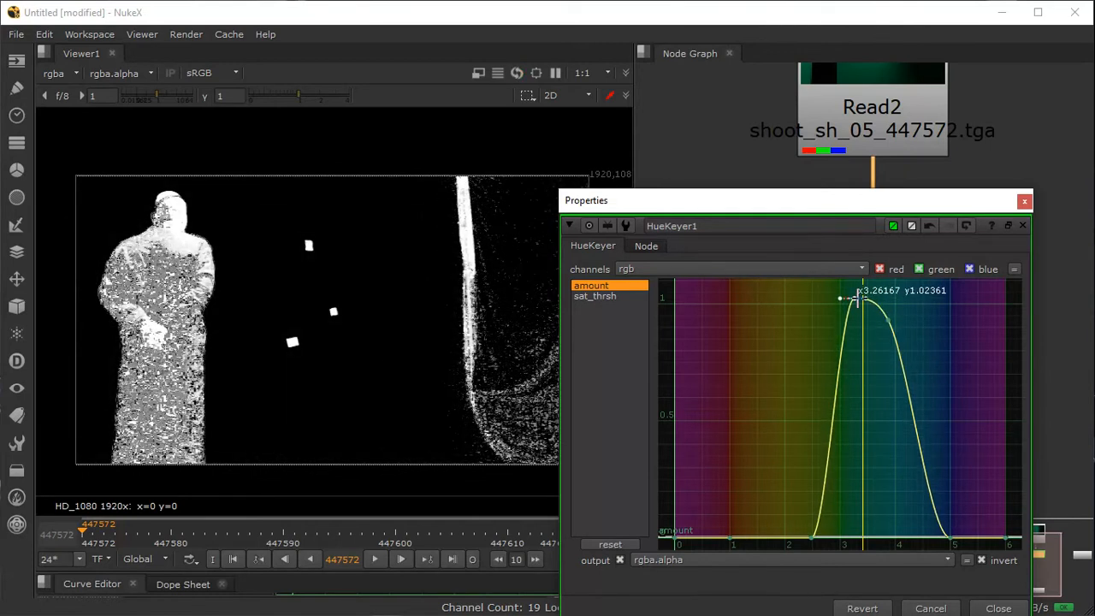
Step: Close the HueKeyer properties and examine the alpha matte up close against the colour image
left_click(1024, 202)
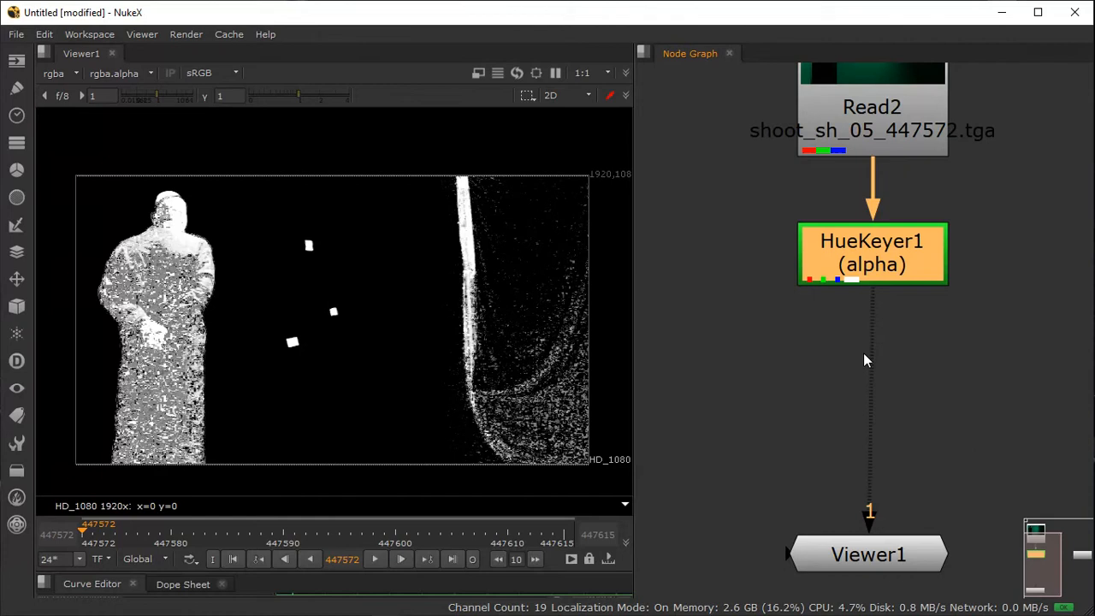
scroll(342, 291, "up", 3)
scroll(342, 293, "down", 1)
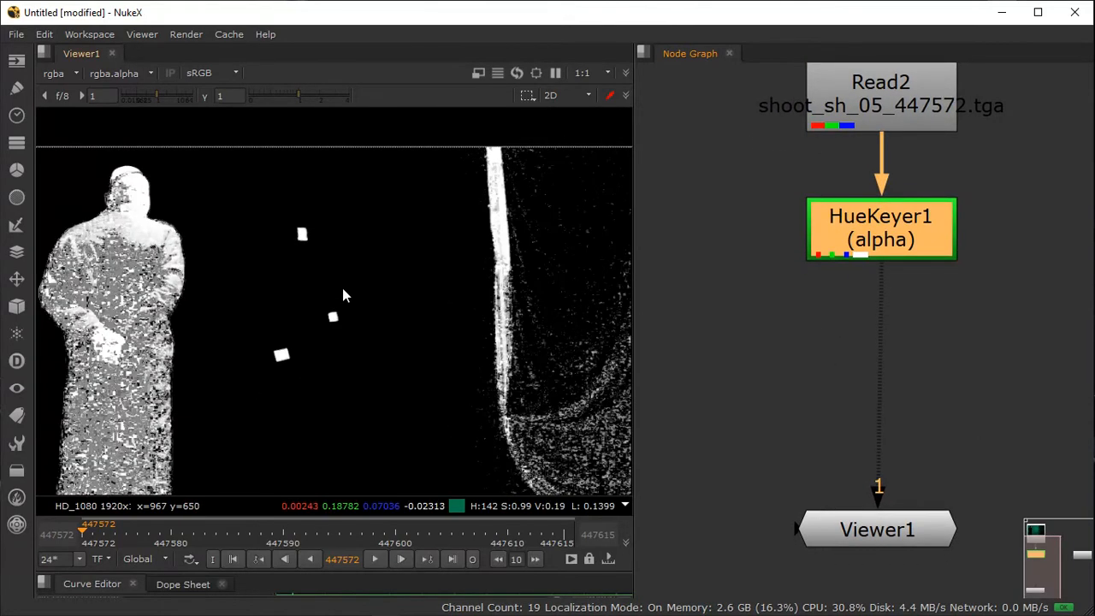
key("a")
key("a")
Step: Move the HueKeyer node aside and connect Viewer1 directly to the Read2 node
left_click_drag(949, 252, 1074, 281)
left_click_drag(862, 107, 832, 118)
middle_click_drag(797, 257, 811, 311)
left_click(811, 311)
left_click(878, 130)
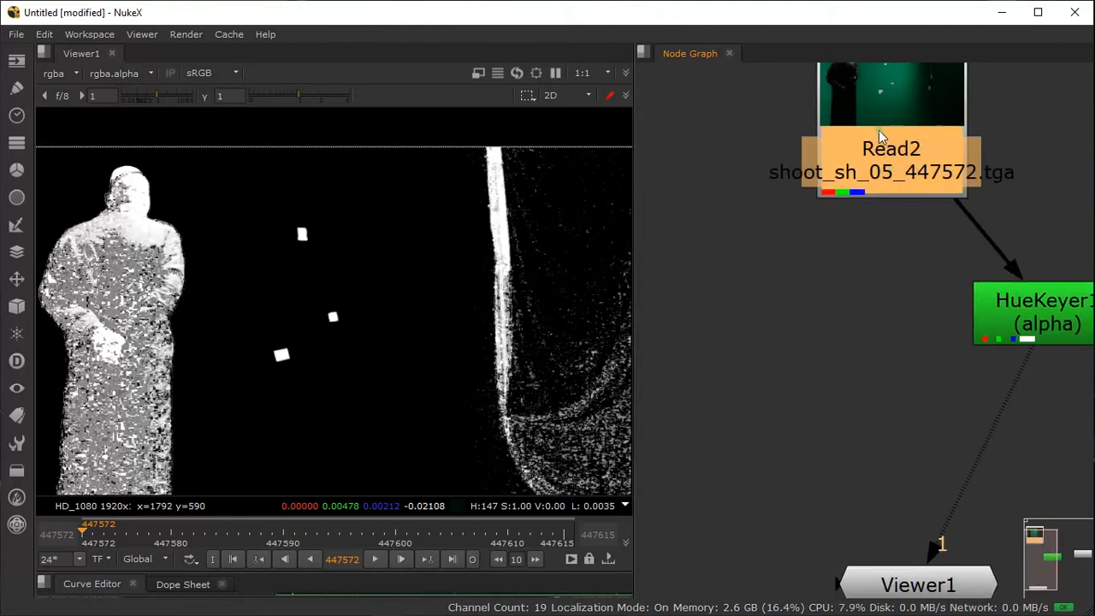
key("1")
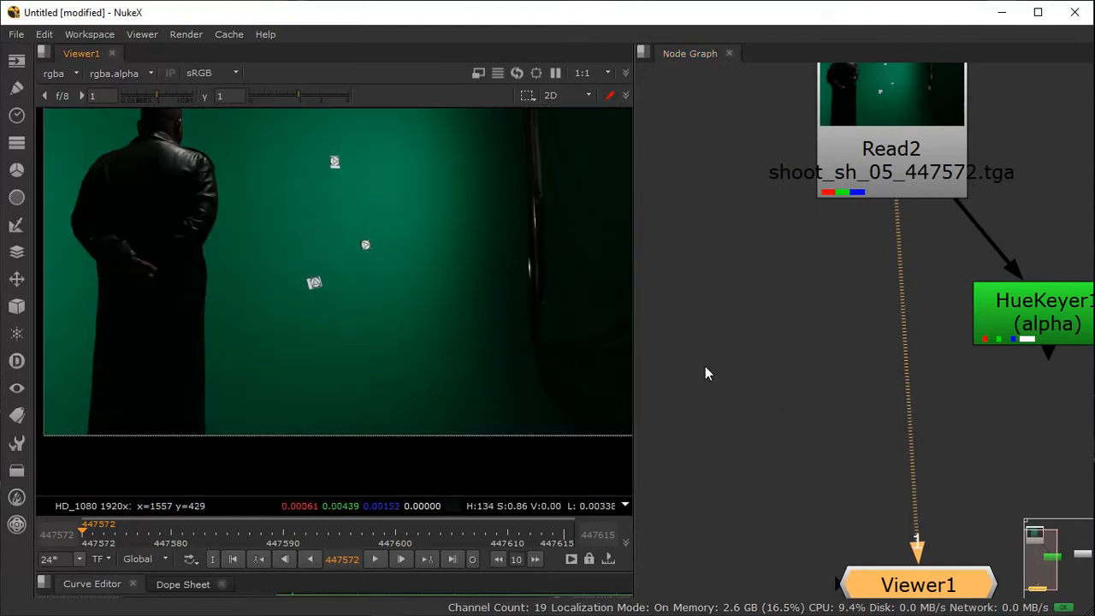
Step: Check the Read2 node's properties, close them, and add a Denoise node after Read2
middle_click_drag(881, 206, 884, 257)
double_click(881, 232)
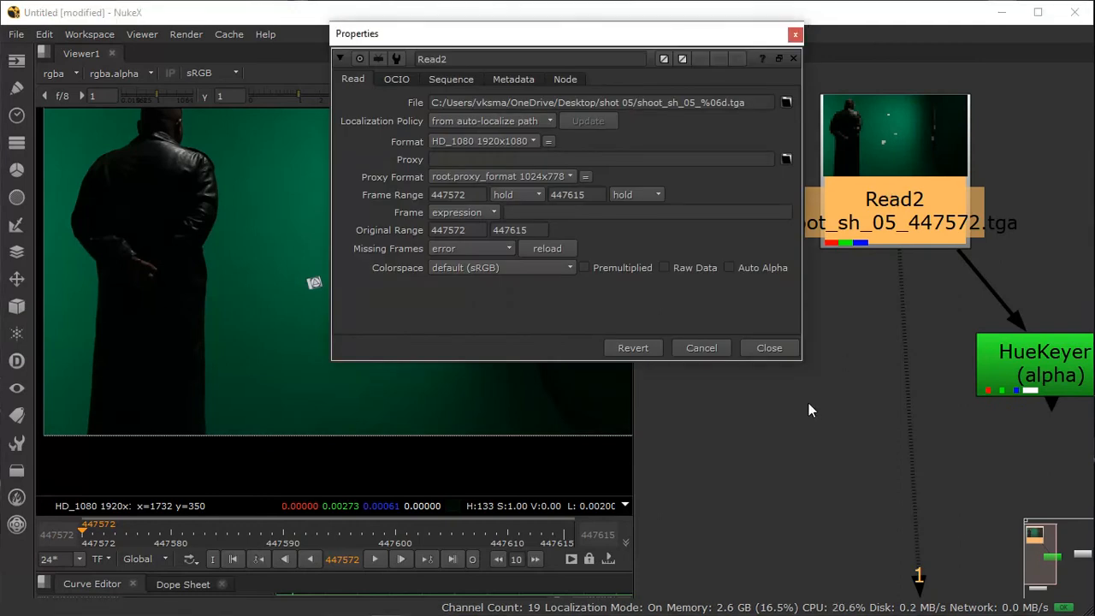
left_click(795, 34)
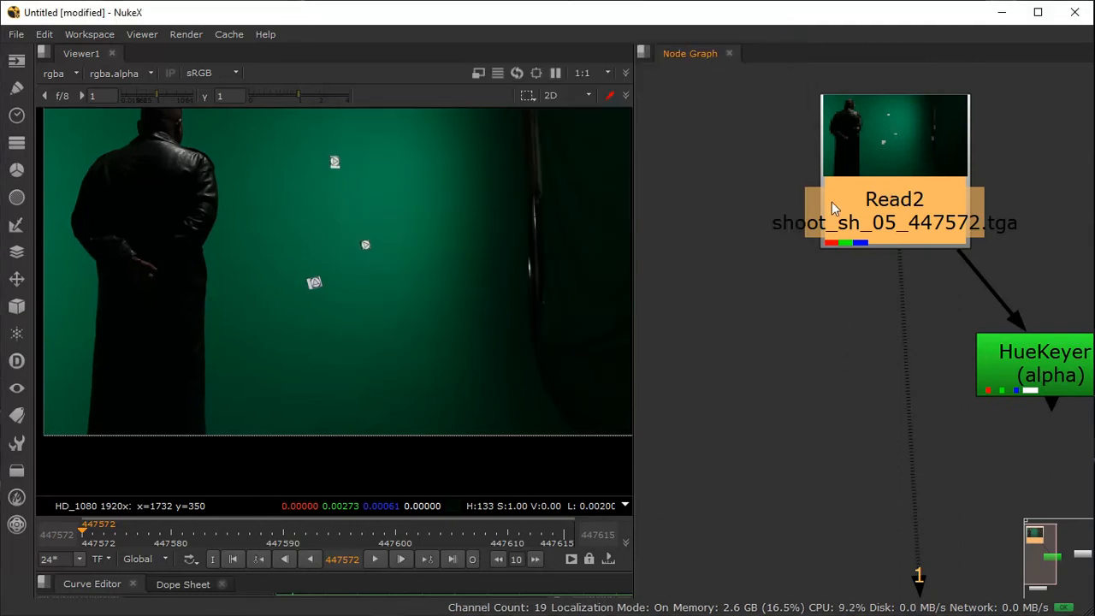
key("Tab")
type("denoise")
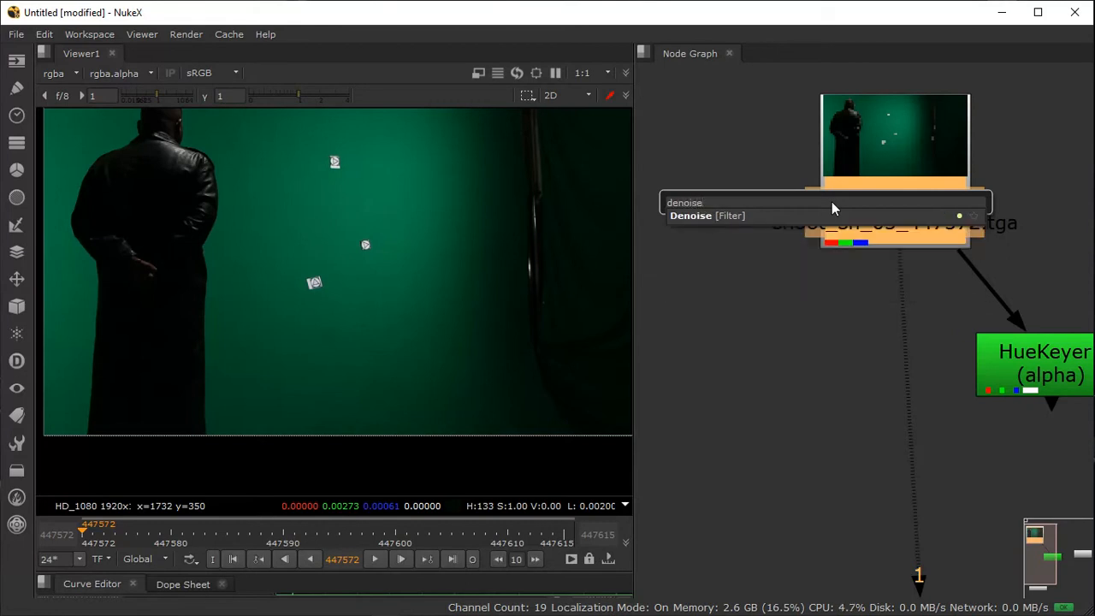
left_click(757, 217)
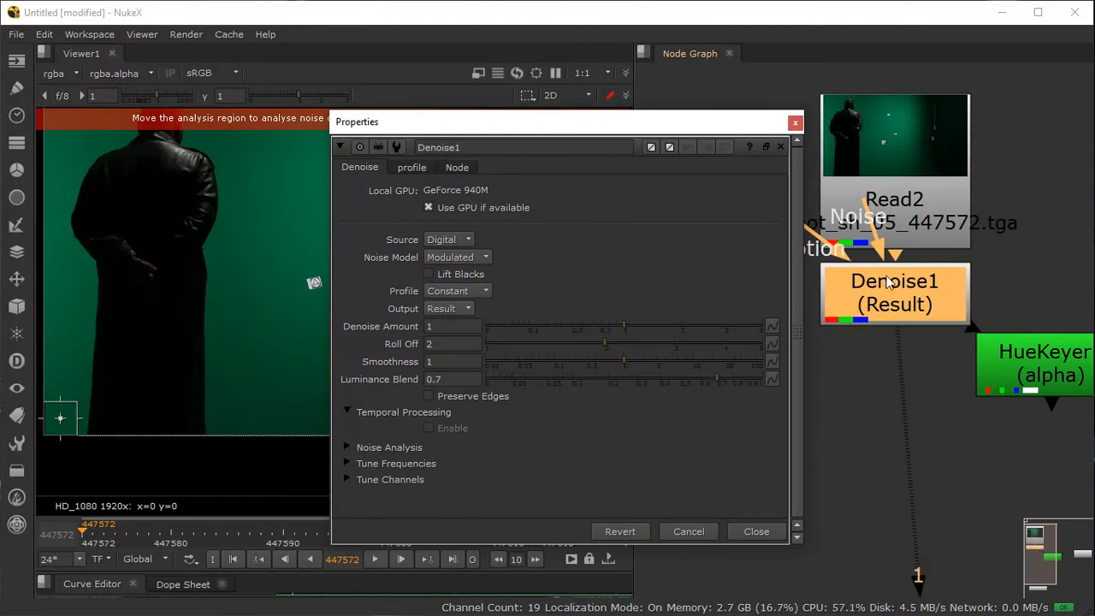
Step: Place the Denoise1 node level with HueKeyer1 and reconnect HueKeyer1's input to Read2
left_click_drag(895, 310, 848, 370)
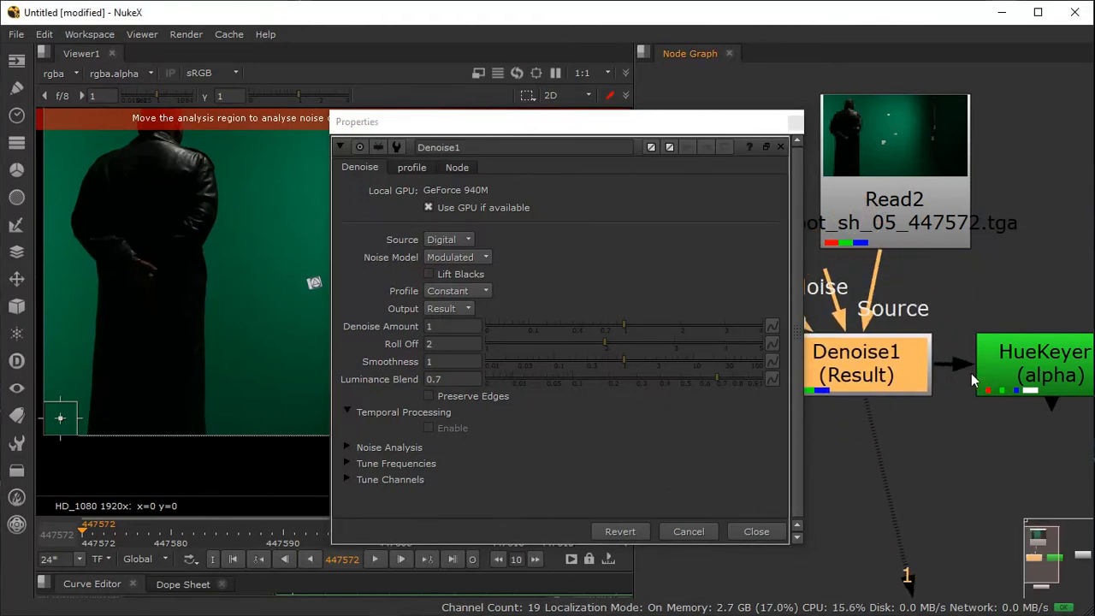
left_click_drag(924, 372, 961, 232)
middle_click_drag(822, 350, 895, 317)
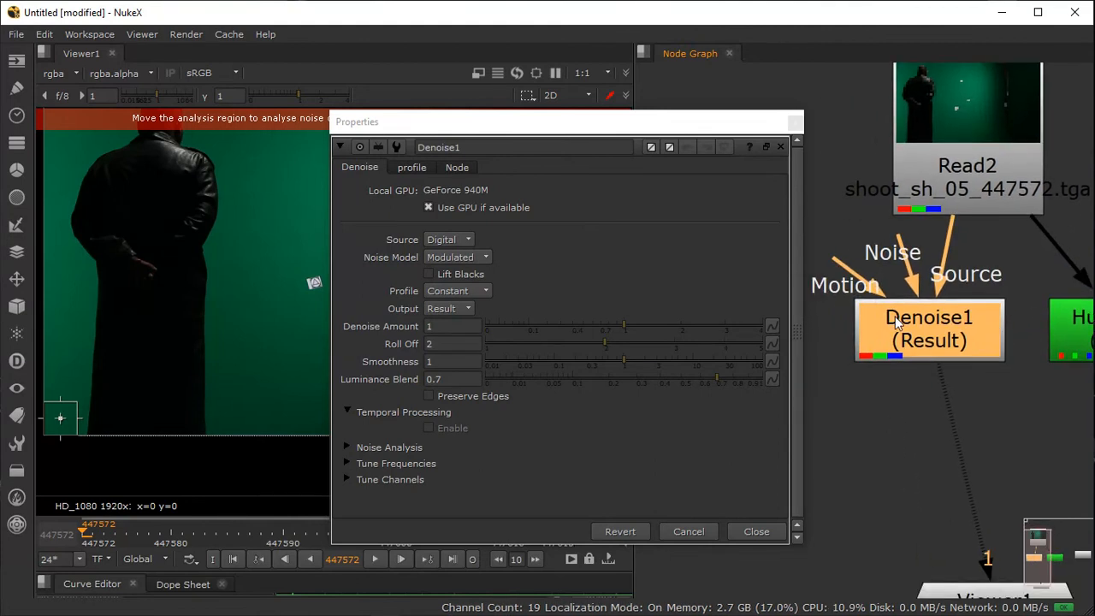
Step: Place the noise analysis region over the actor's dark coat, spanning x 196 to 452 and y 36 to 808
left_click_drag(539, 121, 828, 126)
scroll(226, 382, "down", 3)
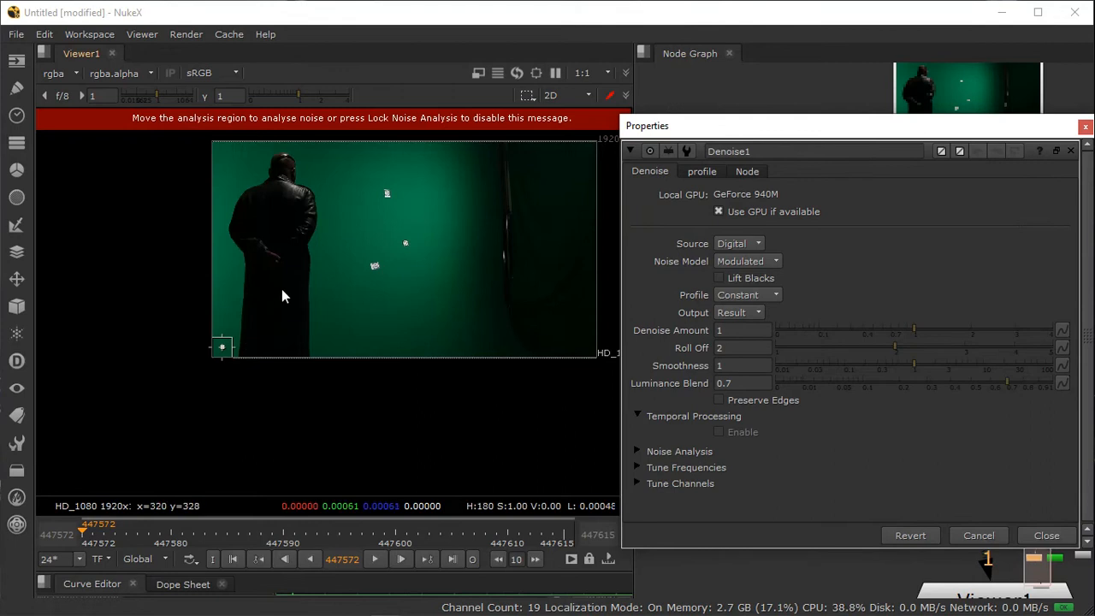
mouse_move(219, 351)
left_mouse_down()
mouse_move(293, 286)
mouse_move(270, 284)
mouse_move(294, 259)
mouse_move(281, 287)
mouse_move(296, 251)
mouse_move(291, 193)
left_mouse_up()
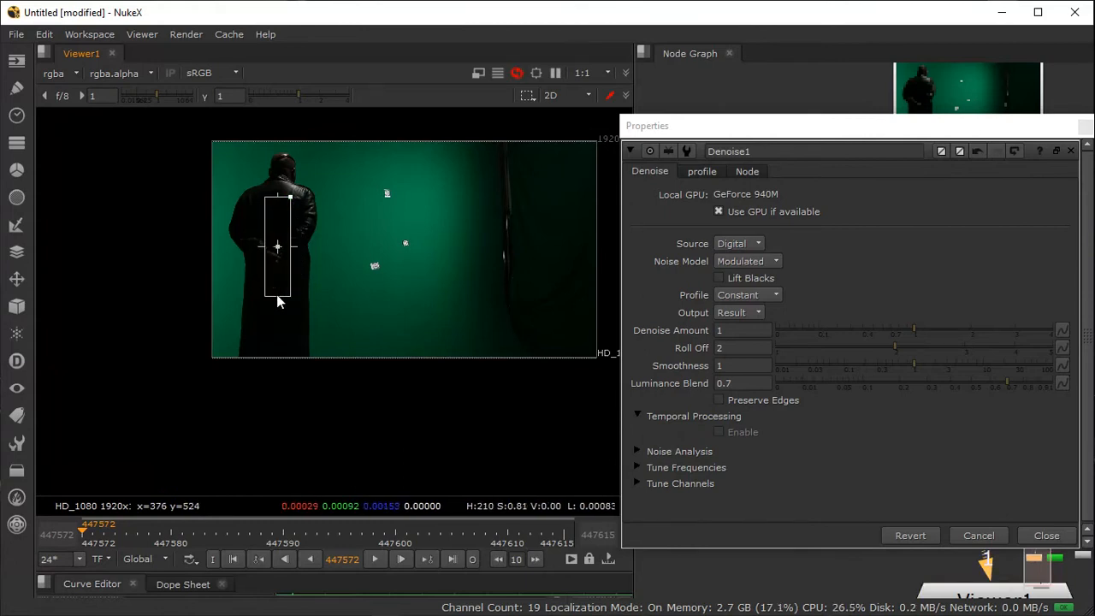
left_click_drag(295, 293, 308, 349)
left_click_drag(249, 193, 285, 401)
left_click_drag(264, 352, 254, 355)
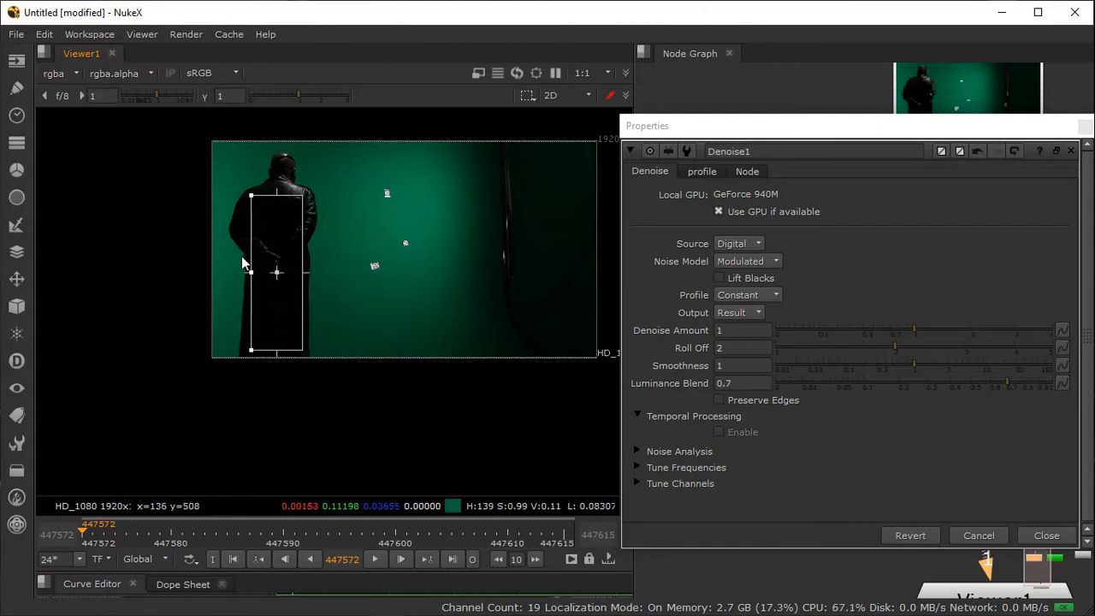
Step: Set the Denoise1 output to Noise and examine the extracted noise over the whole frame
scroll(306, 242, "up", 5)
scroll(274, 226, "up", 1)
middle_click_drag(294, 230, 346, 322)
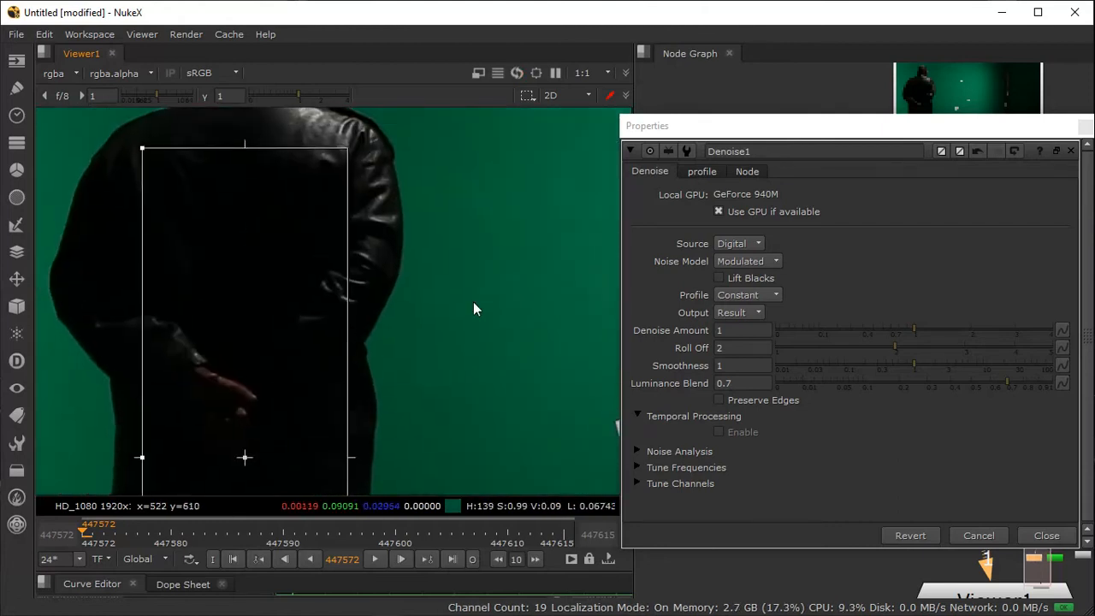
left_click(756, 295)
left_click(739, 295)
left_click(734, 313)
left_click(742, 328)
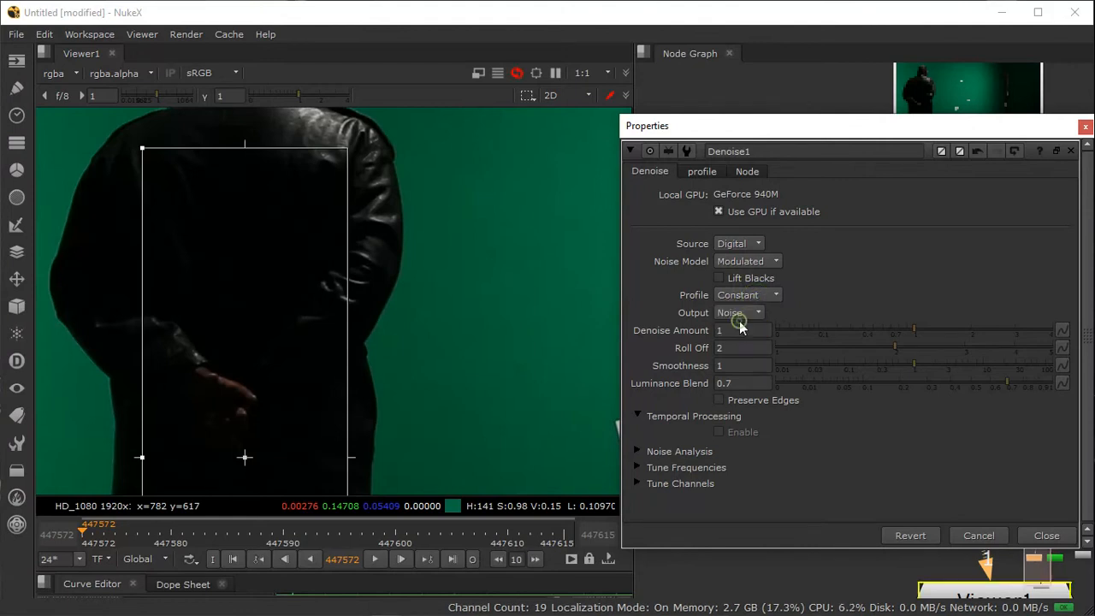
scroll(329, 302, "down", 3)
scroll(330, 298, "down", 2)
middle_click_drag(453, 295, 495, 290)
scroll(371, 268, "up", 2)
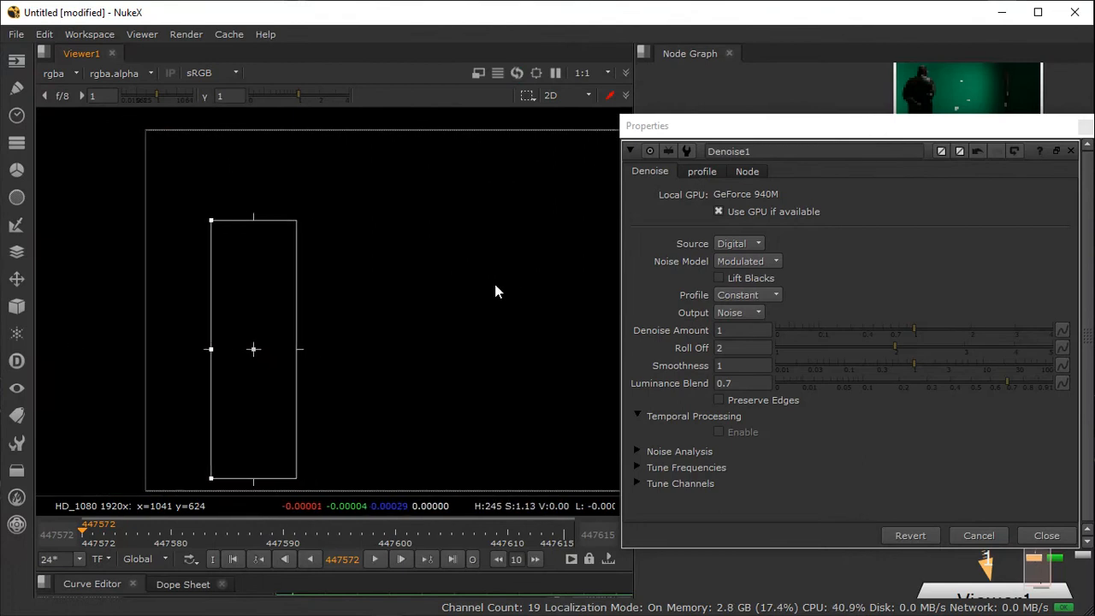
Step: Return the Denoise1 output to Result and briefly check the alpha channel
left_click(731, 314)
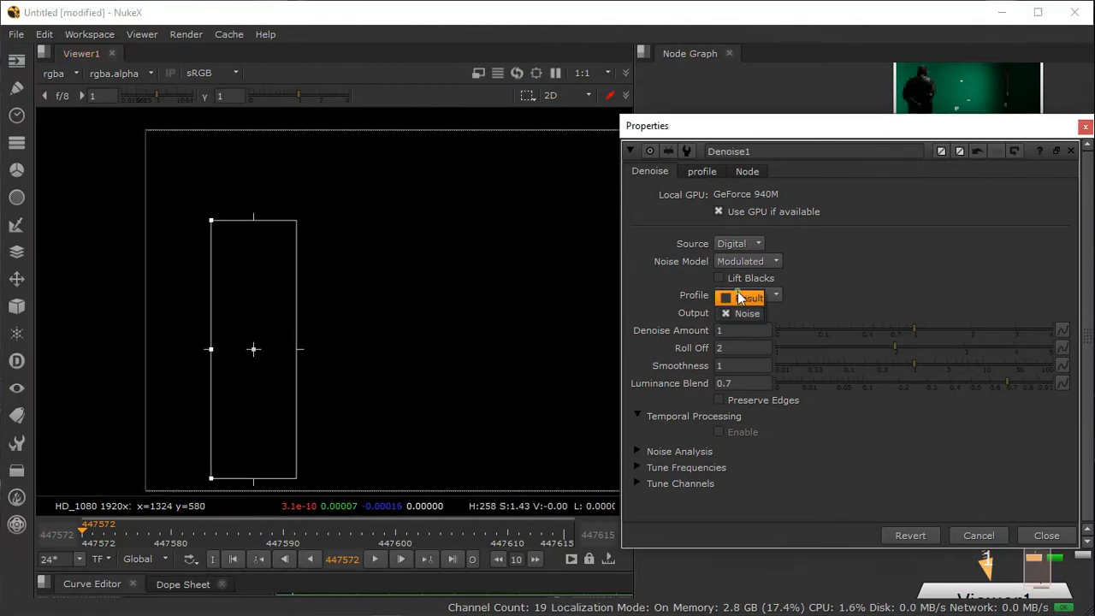
left_click(731, 295)
key("a")
key("a")
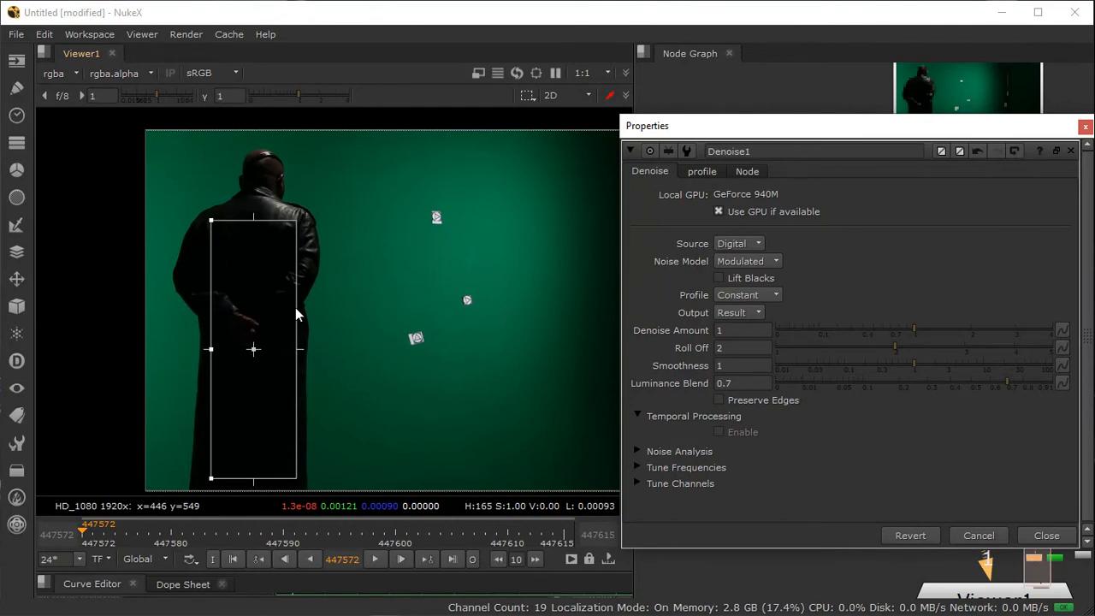
Step: Set the denoise amount to 1.4 and smoothness to 8.5, and enable Preserve Edges
scroll(256, 205, "up", 5)
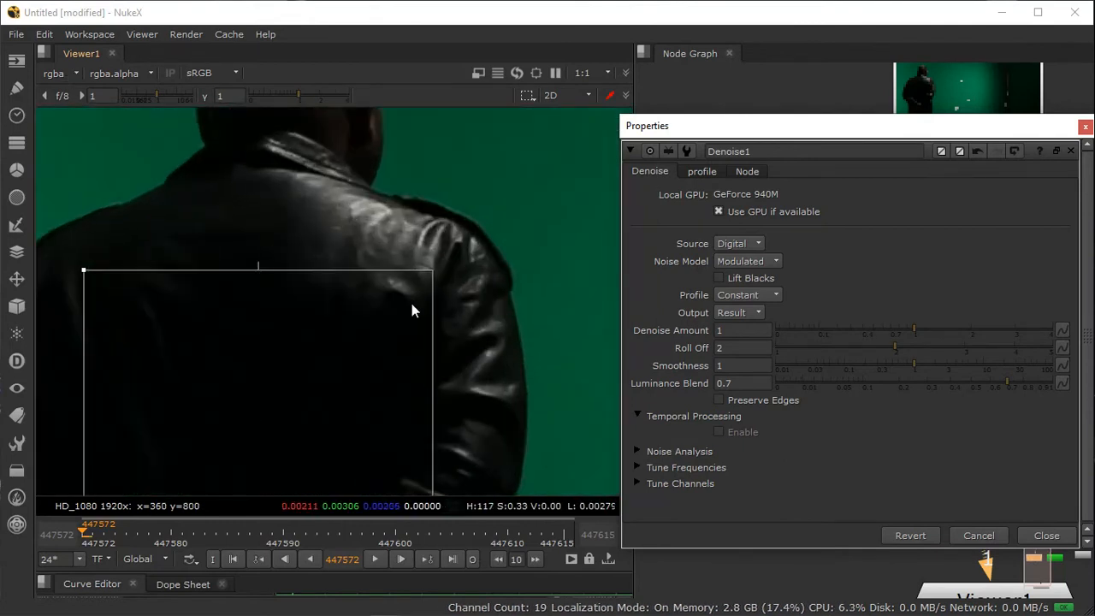
left_click_drag(920, 330, 1037, 364)
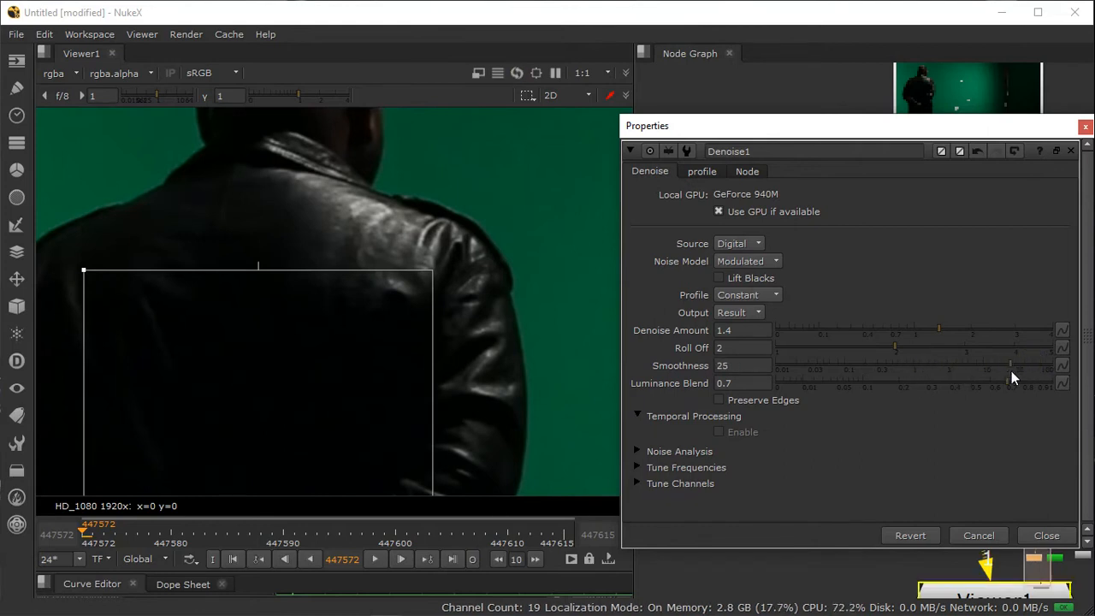
left_click(719, 401)
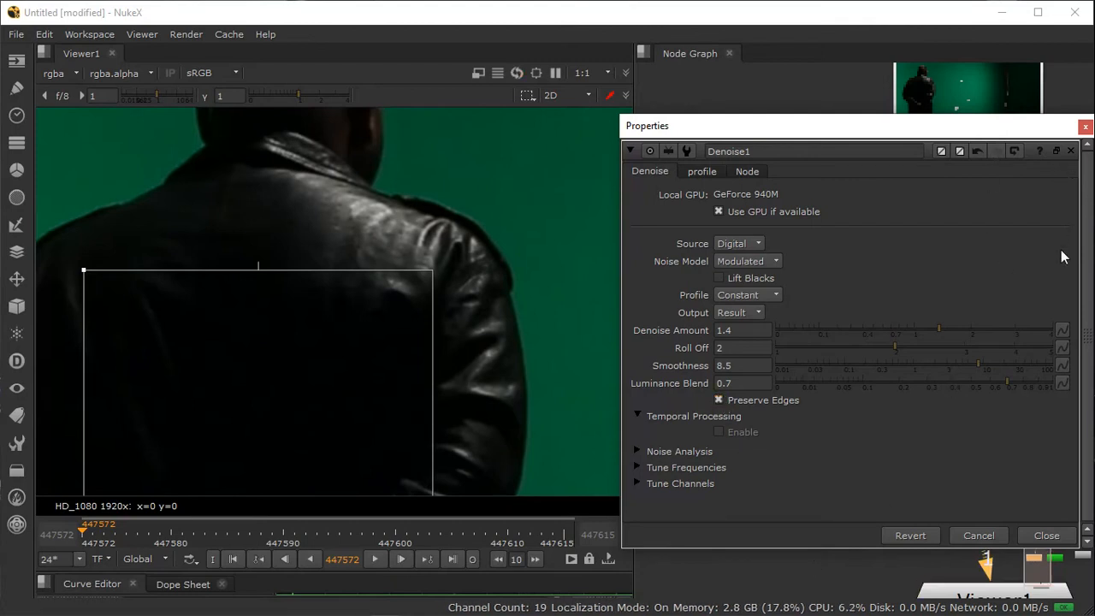
Step: Run the noise analysis on the coat region, collapse the Noise Analysis and Temporal Processing settings, and close the Denoise1 properties
left_click(638, 449)
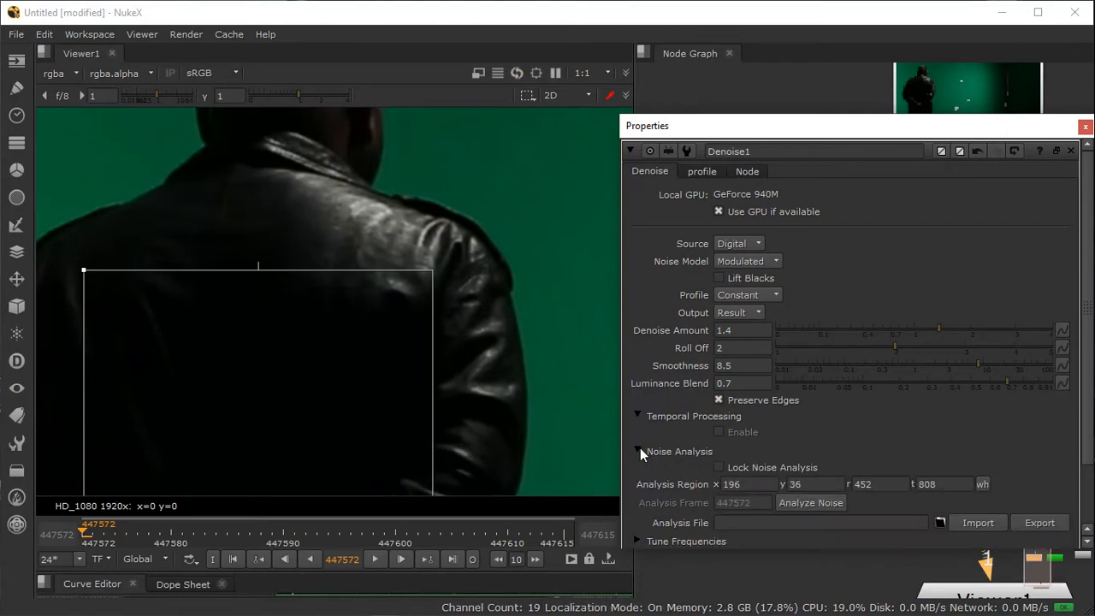
scroll(1026, 453, "down", 1)
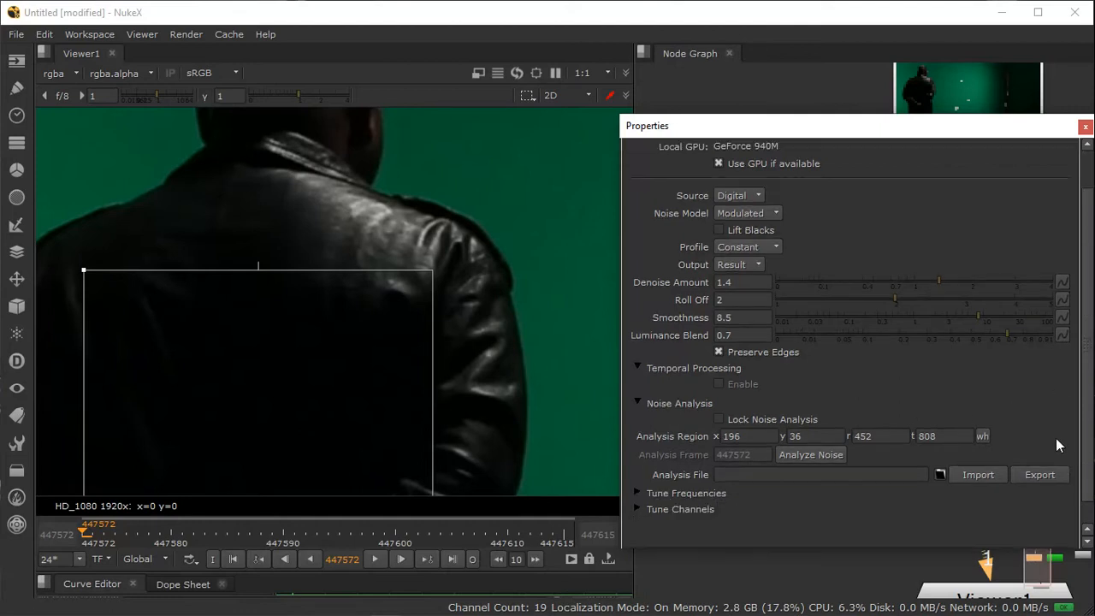
left_click(814, 460)
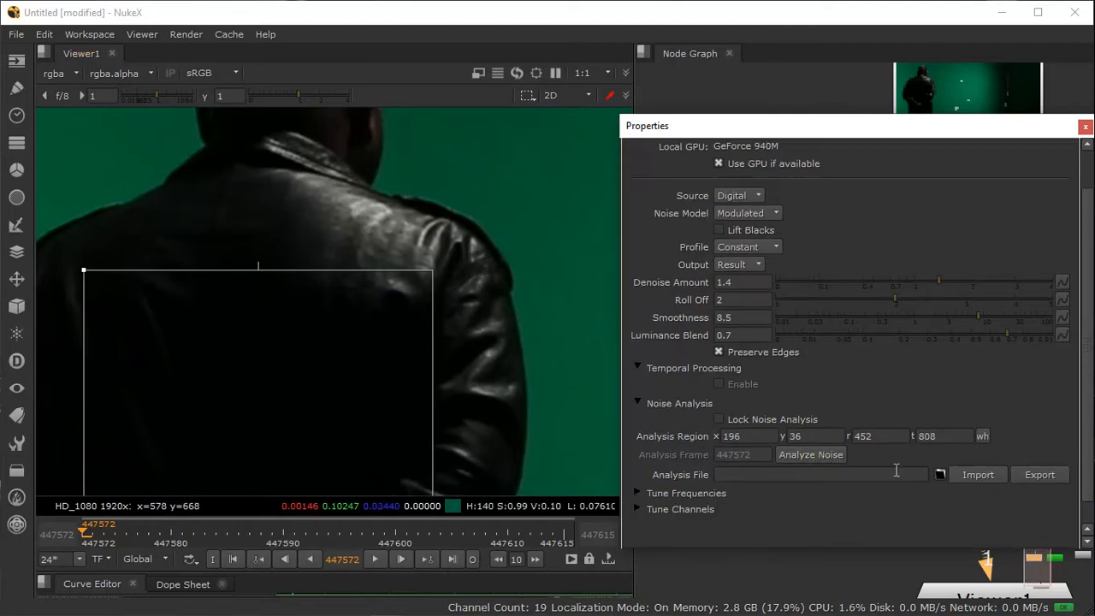
scroll(316, 251, "down", 4)
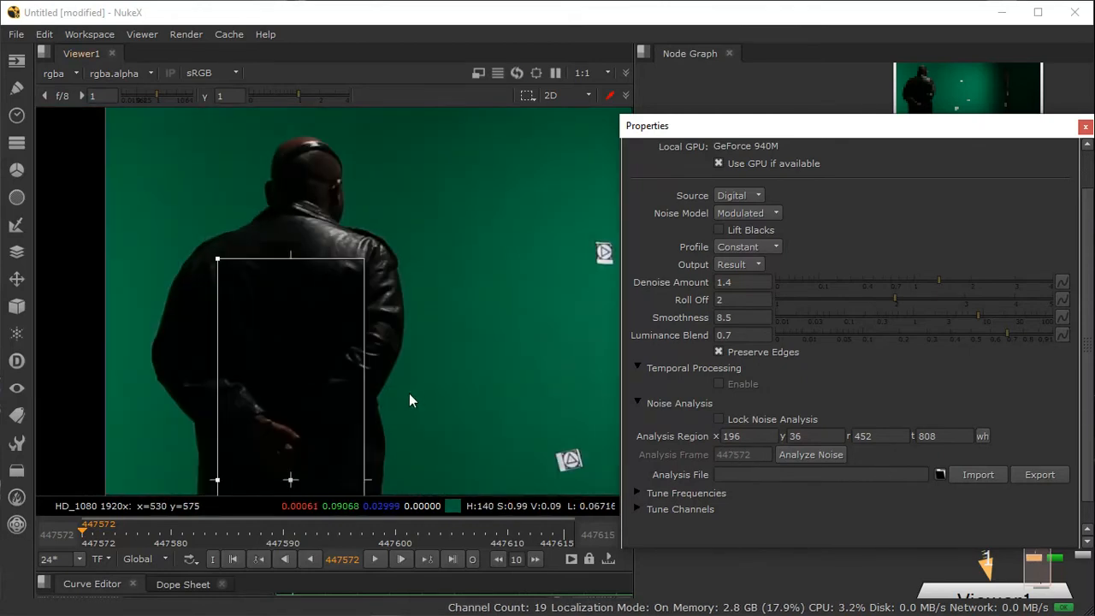
left_click(637, 403)
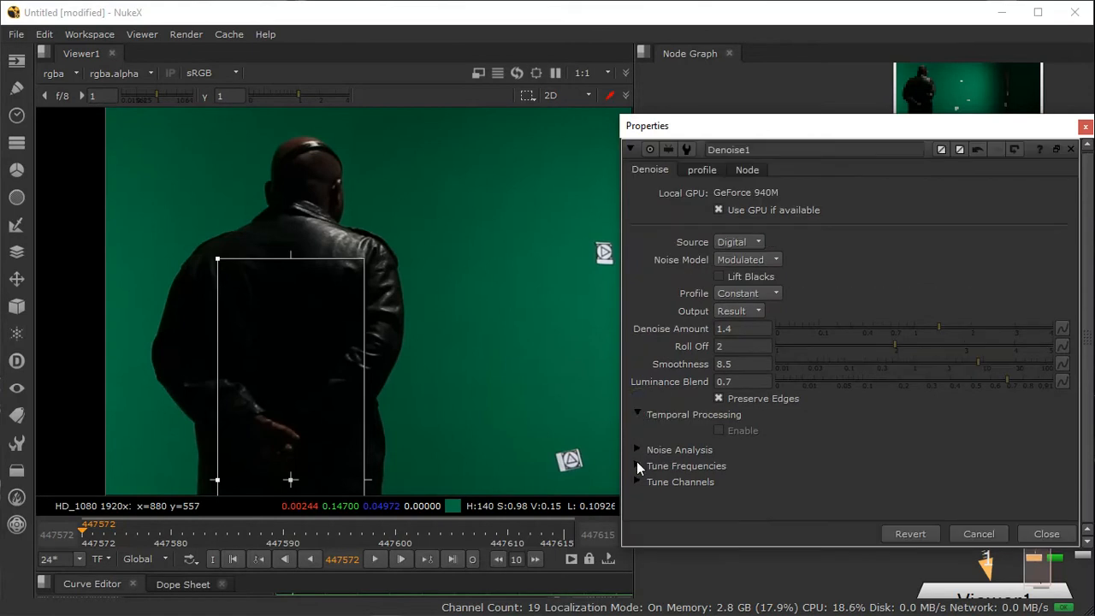
left_click(634, 416)
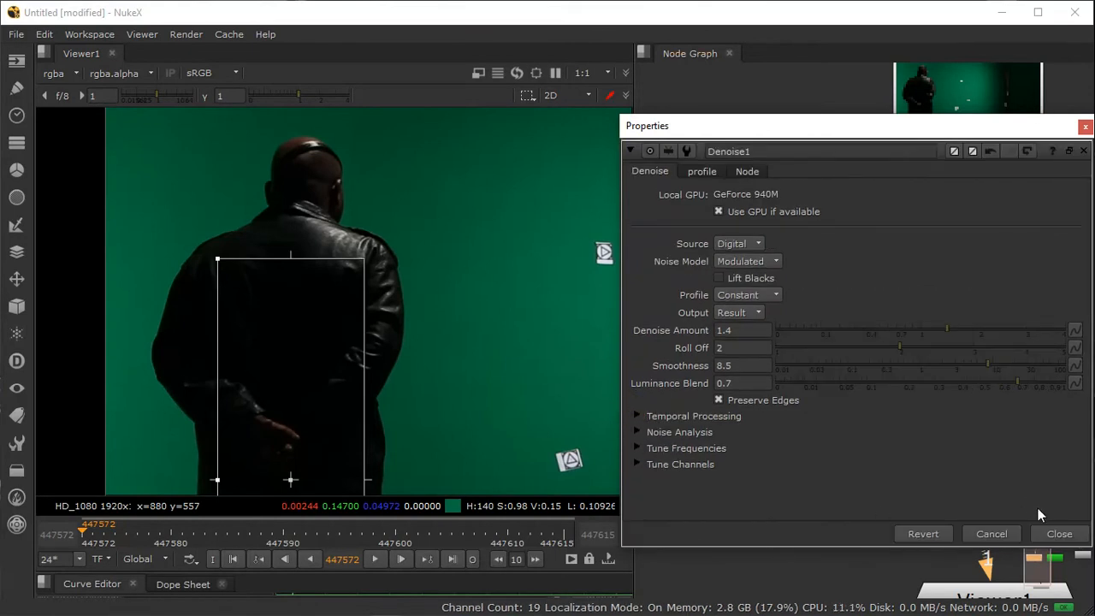
left_click(1056, 534)
Step: Disable and re-enable Denoise1 repeatedly to compare the original and denoised plates around the actor
scroll(926, 350, "up", 3)
middle_click_drag(933, 351, 834, 342)
left_click(836, 314)
key("d")
key("d")
key("d")
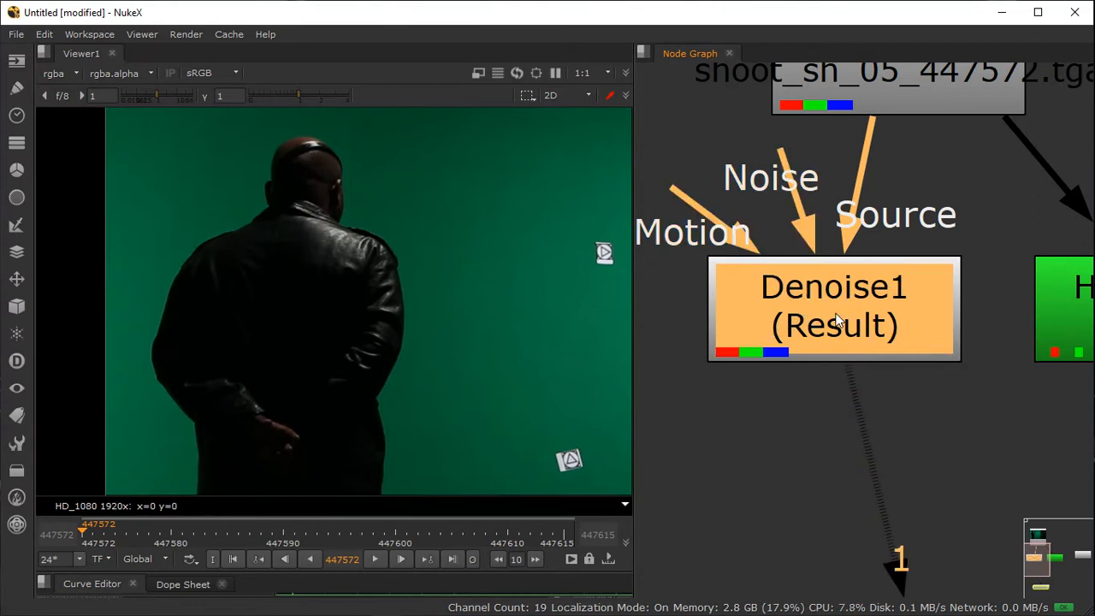
key("d")
key("d")
key("d")
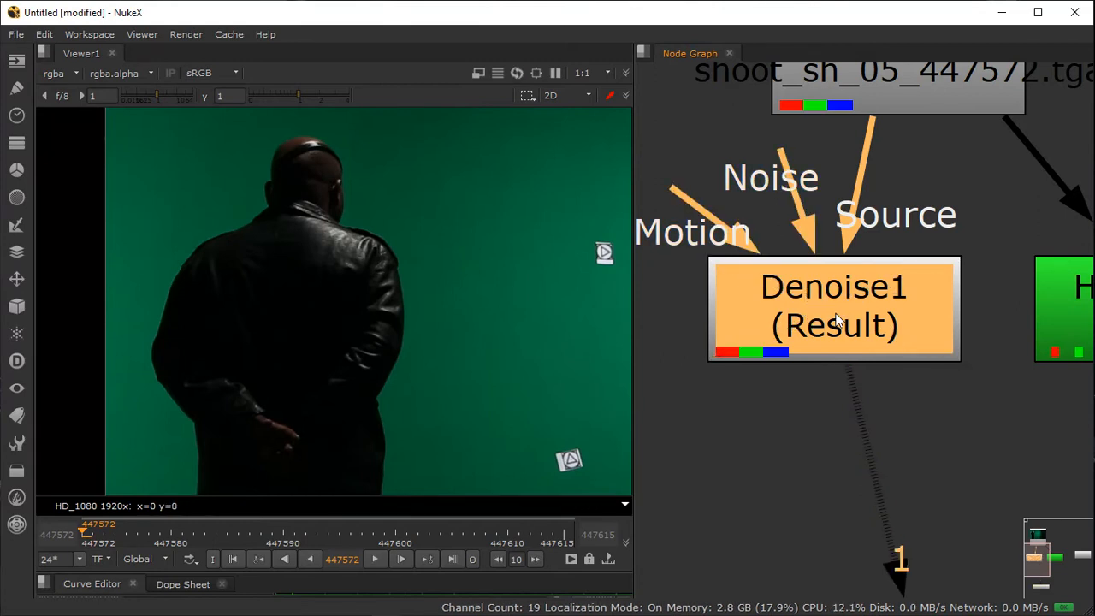
Step: Examine the denoised plate up close around the vertical stand and the dark green backdrop
middle_click_drag(463, 211, 489, 278)
scroll(494, 276, "down", 5)
scroll(368, 298, "up", 5)
scroll(530, 313, "up", 3)
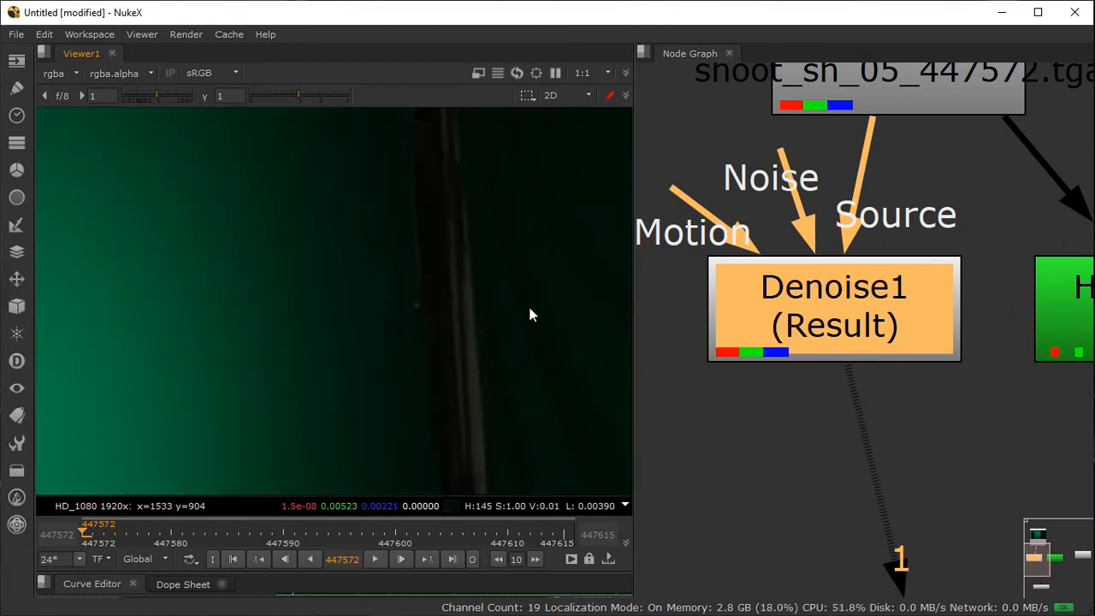
scroll(333, 264, "up", 3)
scroll(154, 215, "down", 1)
scroll(460, 146, "down", 2)
scroll(393, 215, "down", 2)
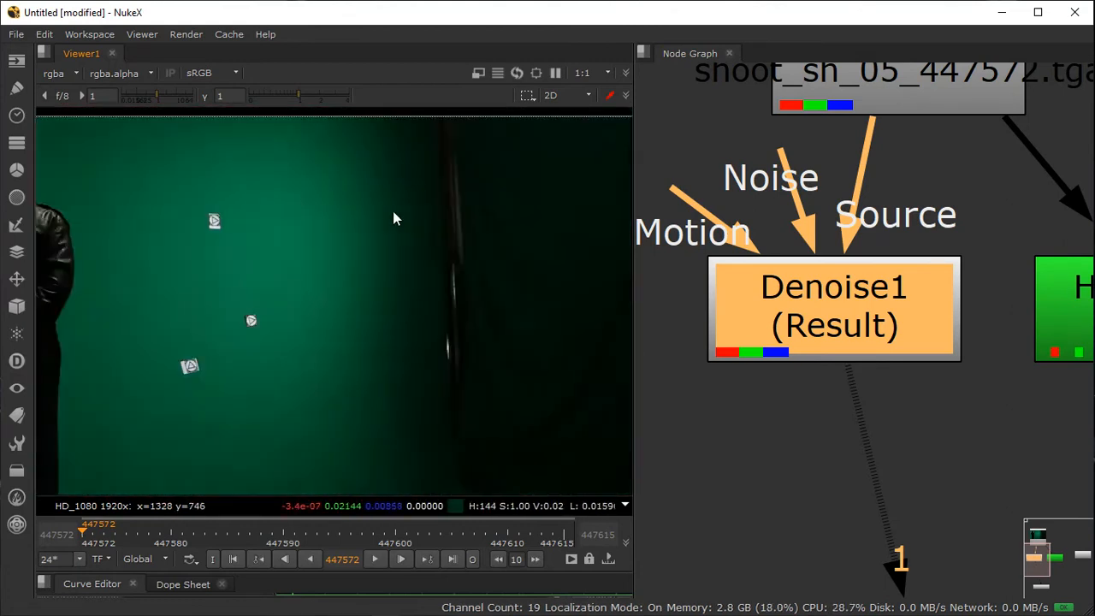
scroll(325, 341, "down", 1)
Step: Move and resize Denoise1's analysis region over the vertical stand and dark green backdrop, then close the properties
double_click(756, 295)
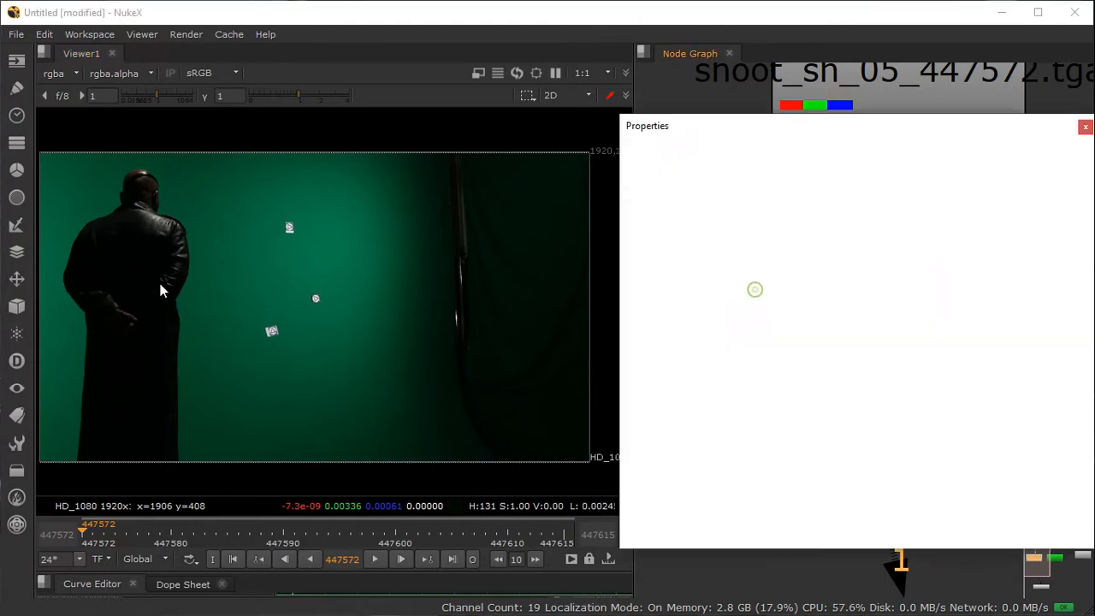
left_click_drag(171, 455, 554, 430)
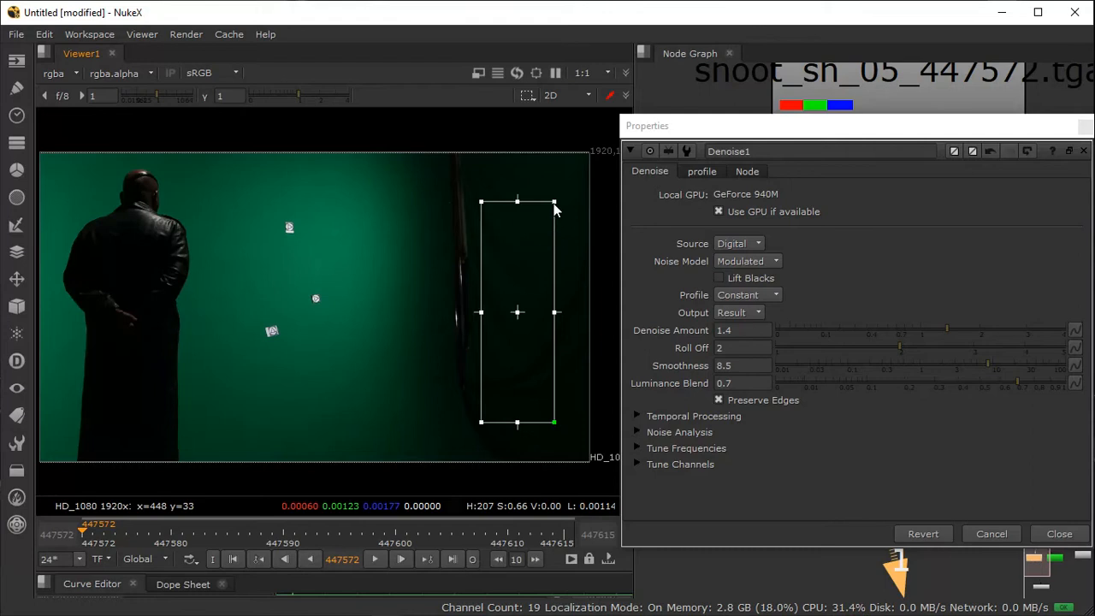
scroll(498, 285, "up", 5)
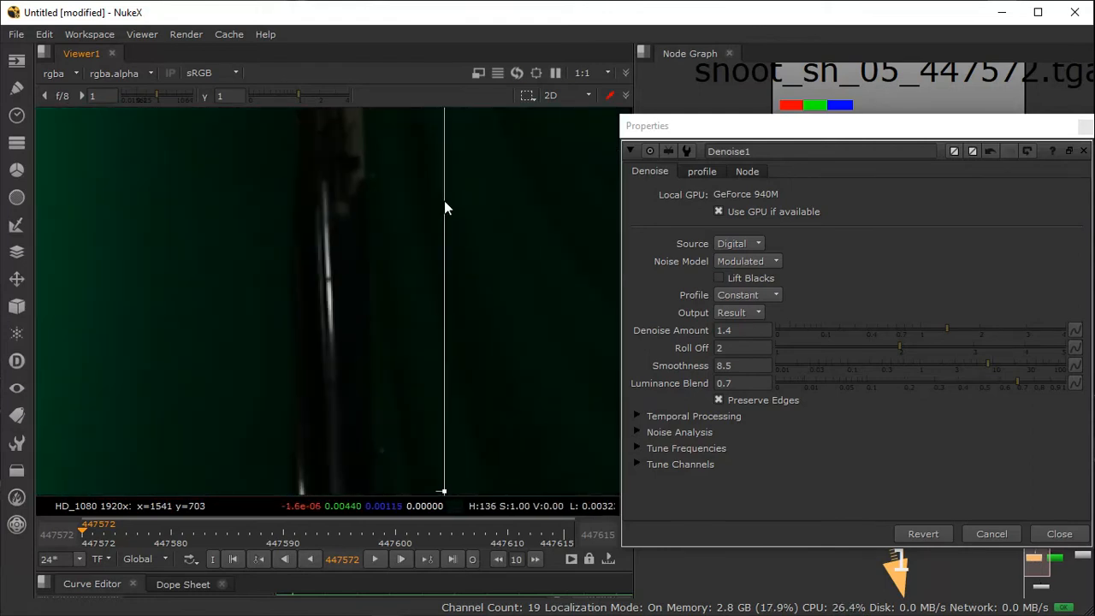
scroll(444, 200, "down", 5)
mouse_move(444, 159)
left_mouse_down()
mouse_move(432, 229)
mouse_move(443, 149)
left_mouse_up()
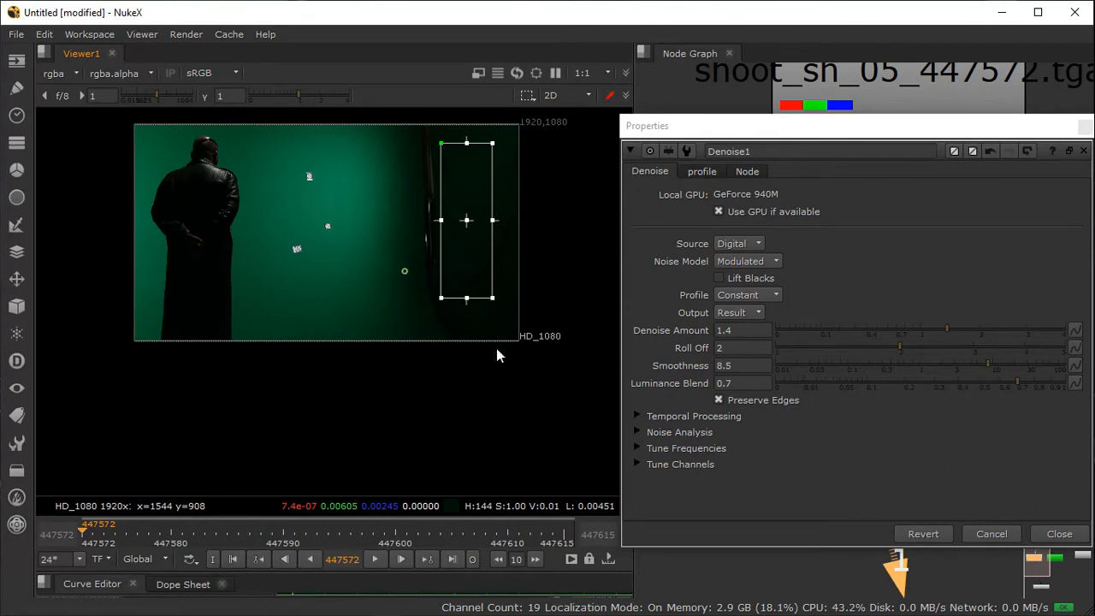
left_click_drag(440, 298, 402, 229)
scroll(445, 244, "up", 6)
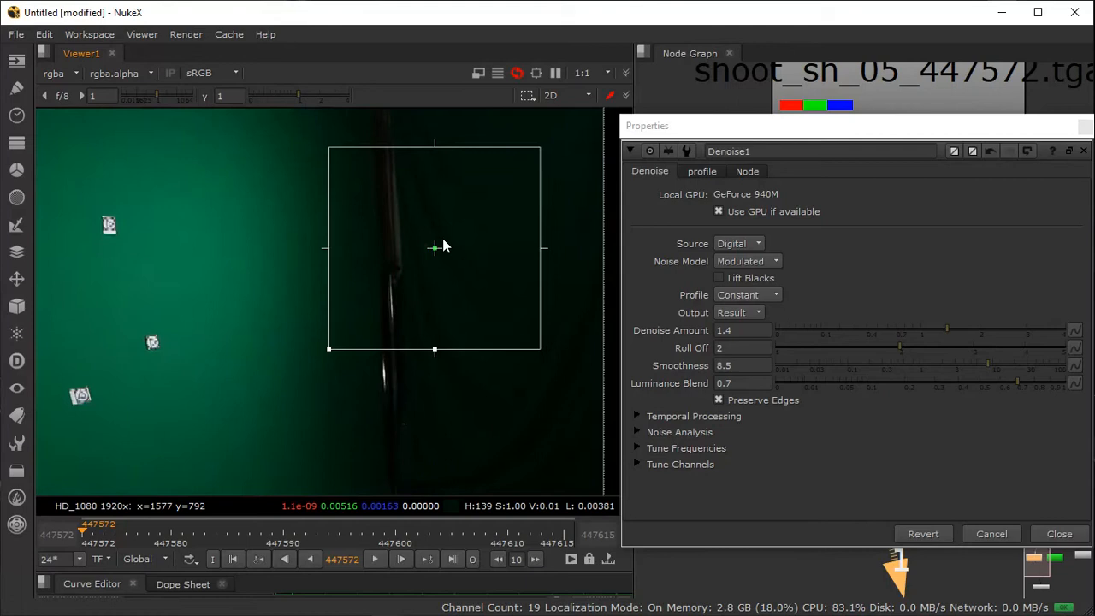
scroll(441, 238, "down", 1)
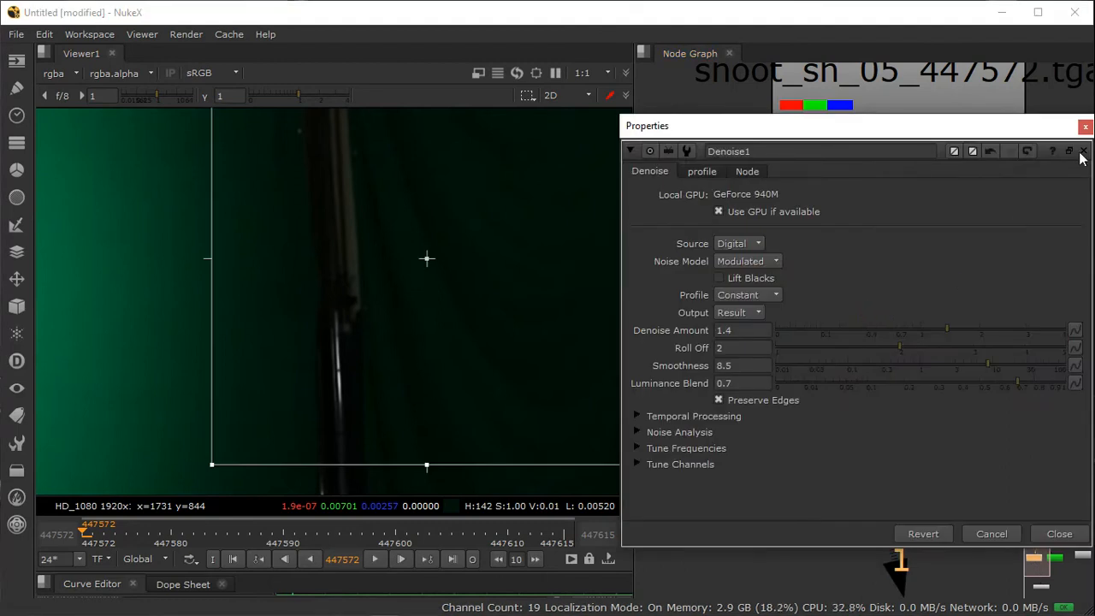
left_click(1084, 127)
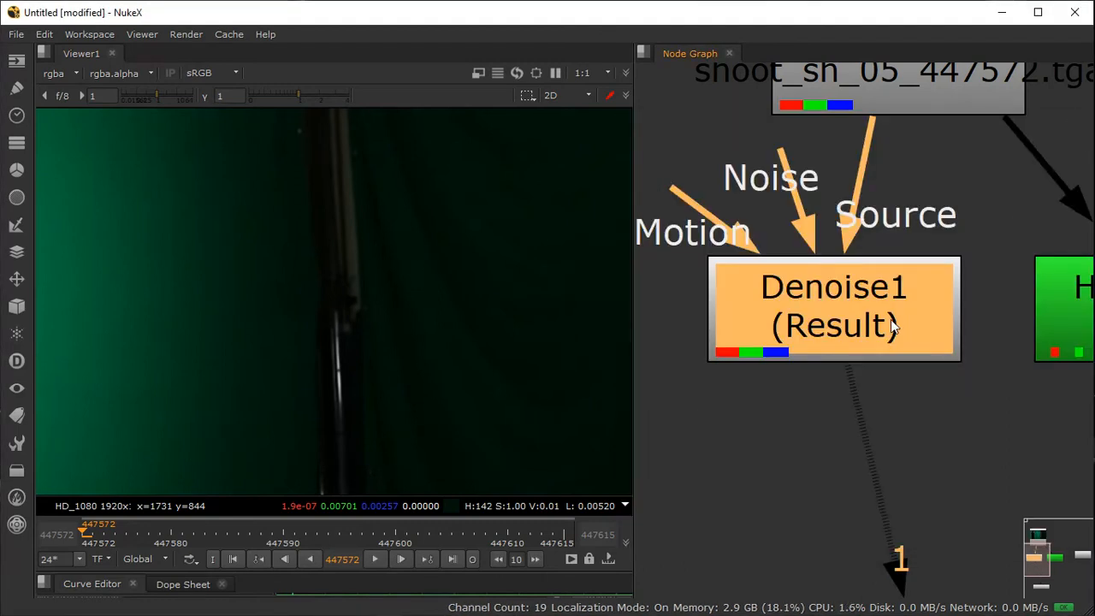
Step: Toggle Denoise1 off and on to compare the noise around the vertical stand, leaving the node enabled
key("d")
key("d")
key("d")
key("d")
key("d")
key("d")
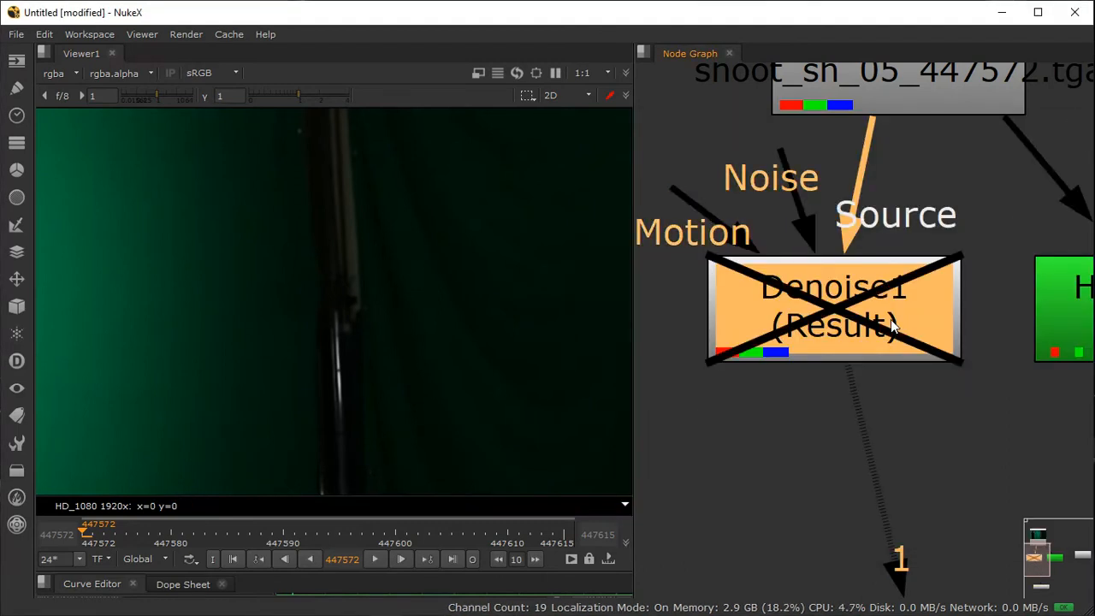
key("d")
key("d")
Step: Connect HueKeyer1's input to Denoise1 and view the HueKeyer1 output in Viewer1
scroll(968, 342, "down", 4)
scroll(968, 343, "down", 2)
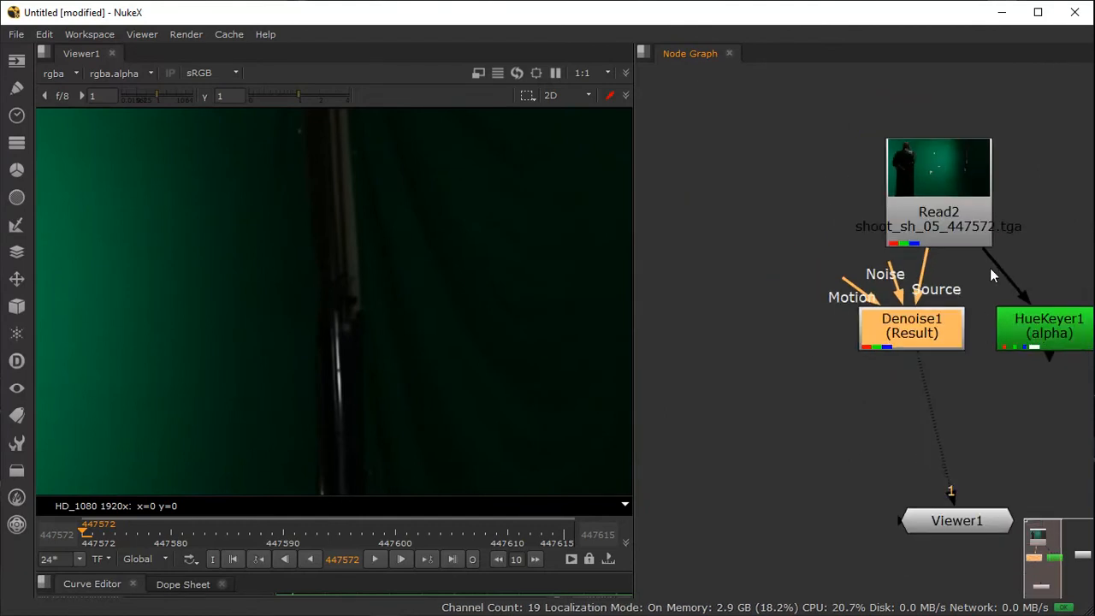
left_click(1052, 329)
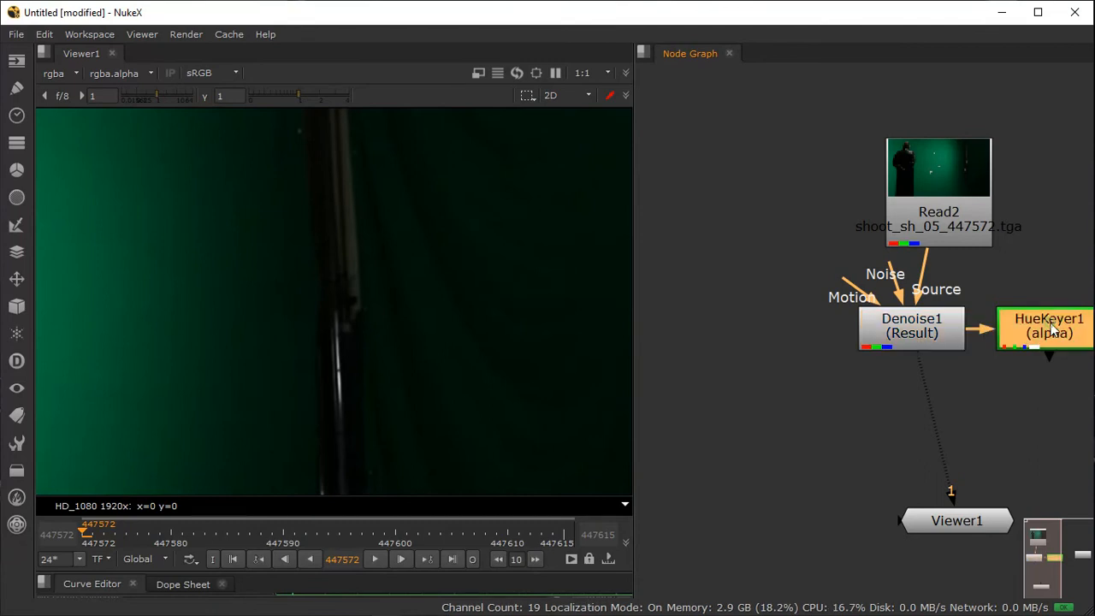
key("1")
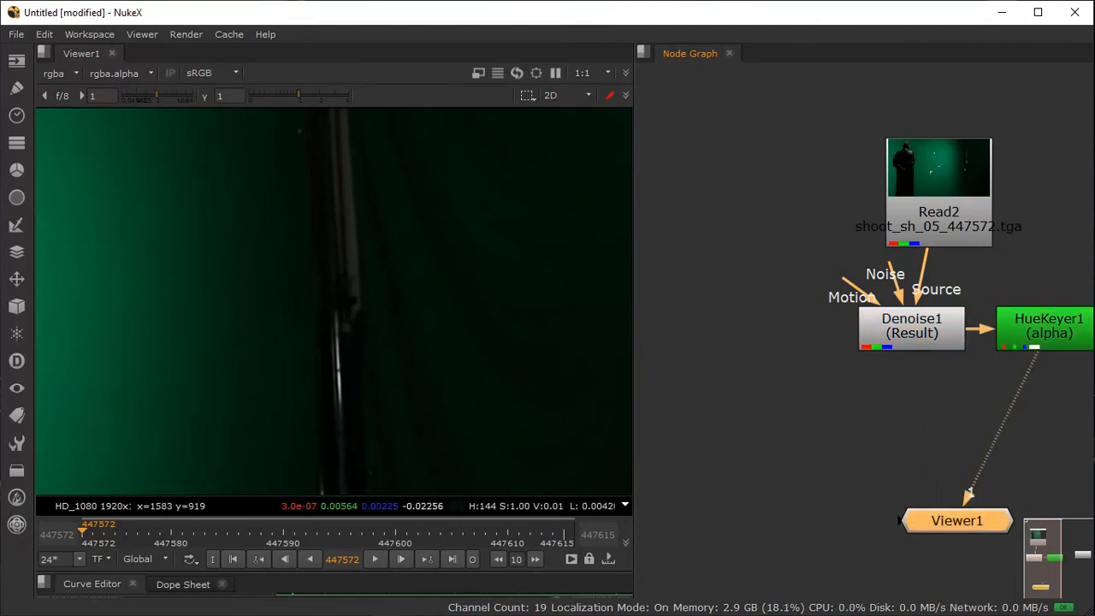
scroll(295, 325, "down", 2)
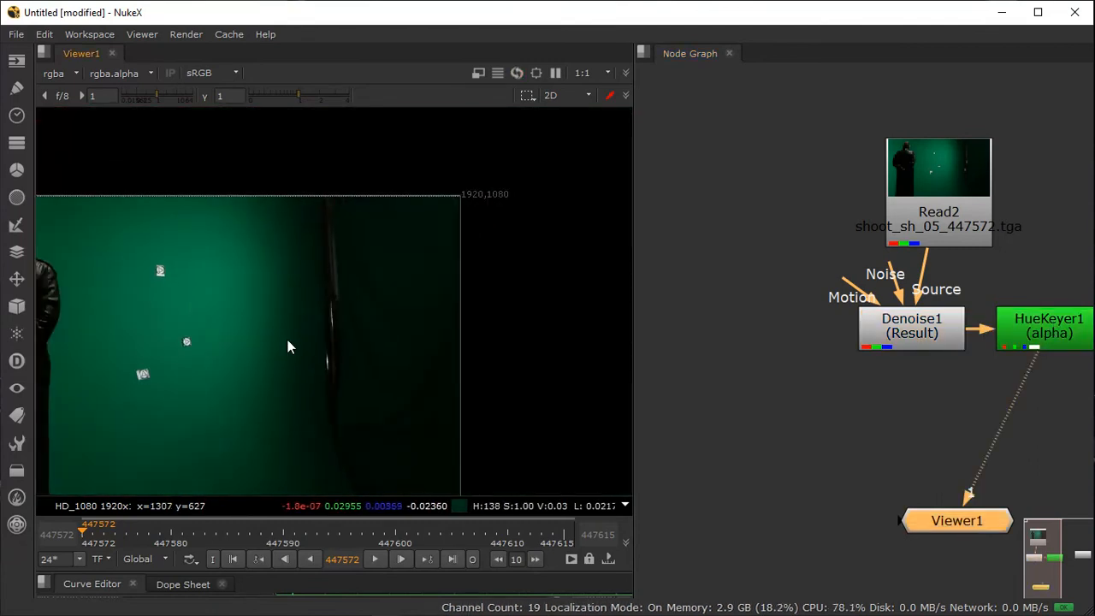
Step: Display the alpha matte and move the lower start point of HueKeyer1's amount curve to about x 2.65, closing the properties
middle_click_drag(288, 339, 485, 291)
key("a")
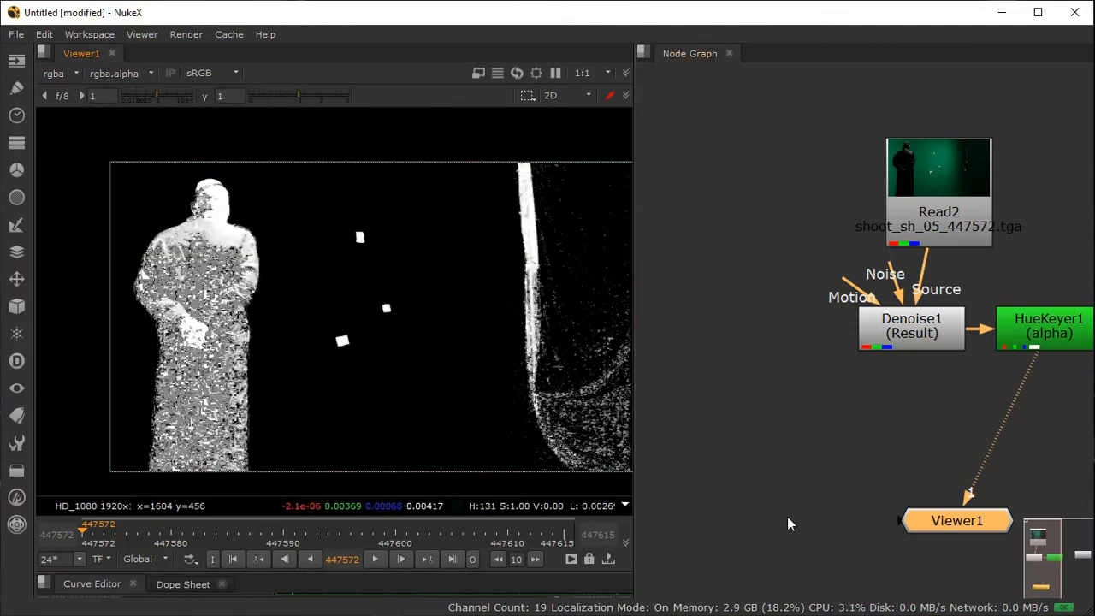
middle_click_drag(892, 415, 896, 369)
double_click(912, 291)
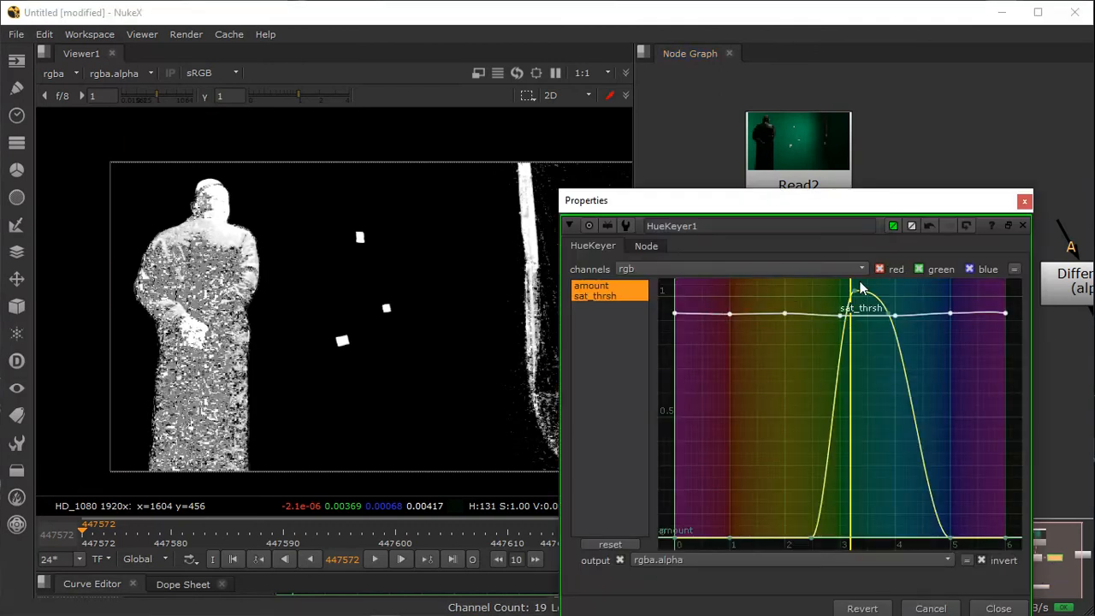
left_click_drag(800, 536, 821, 535)
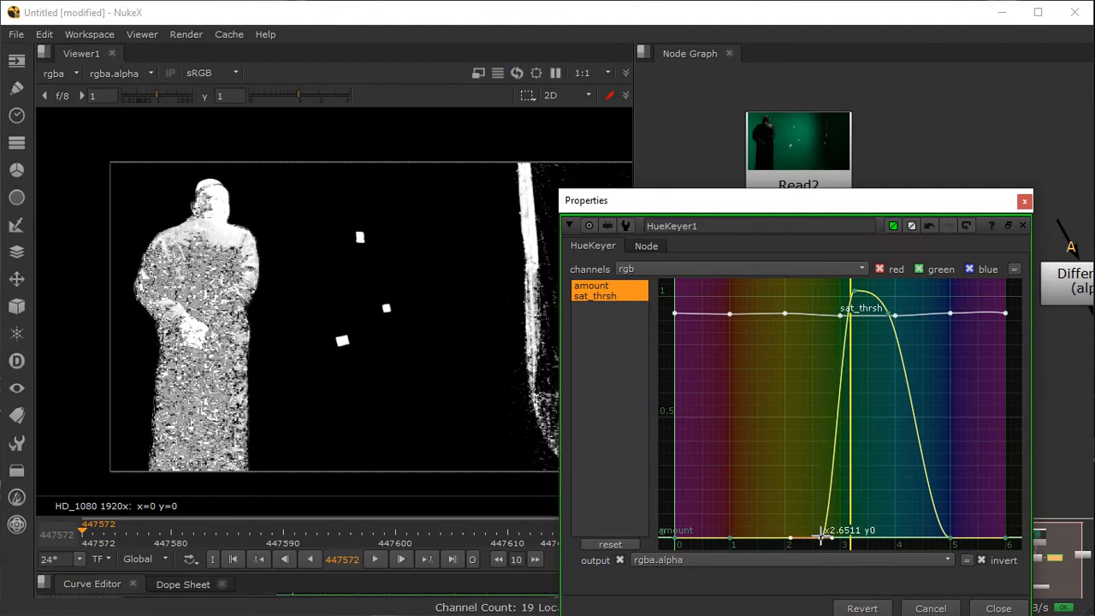
left_click(1023, 201)
Step: Compare the matte with Denoise1 off and on, and delete the Denoise1 node from the chain
scroll(856, 368, "down", 3)
left_click(868, 338)
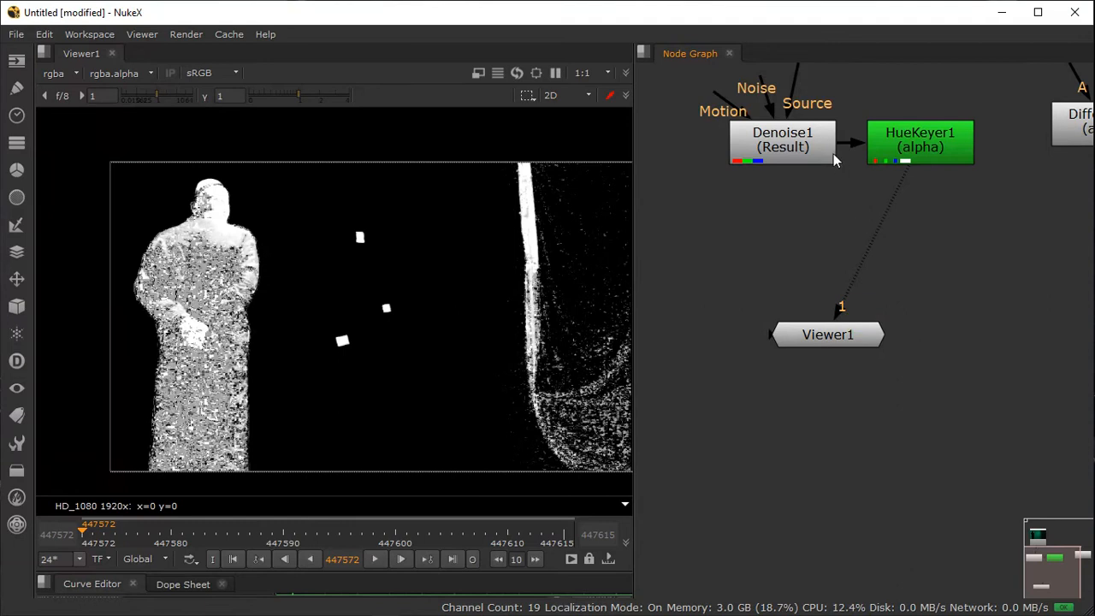
left_click(804, 147)
key("d")
key("d")
key("d")
key("Delete")
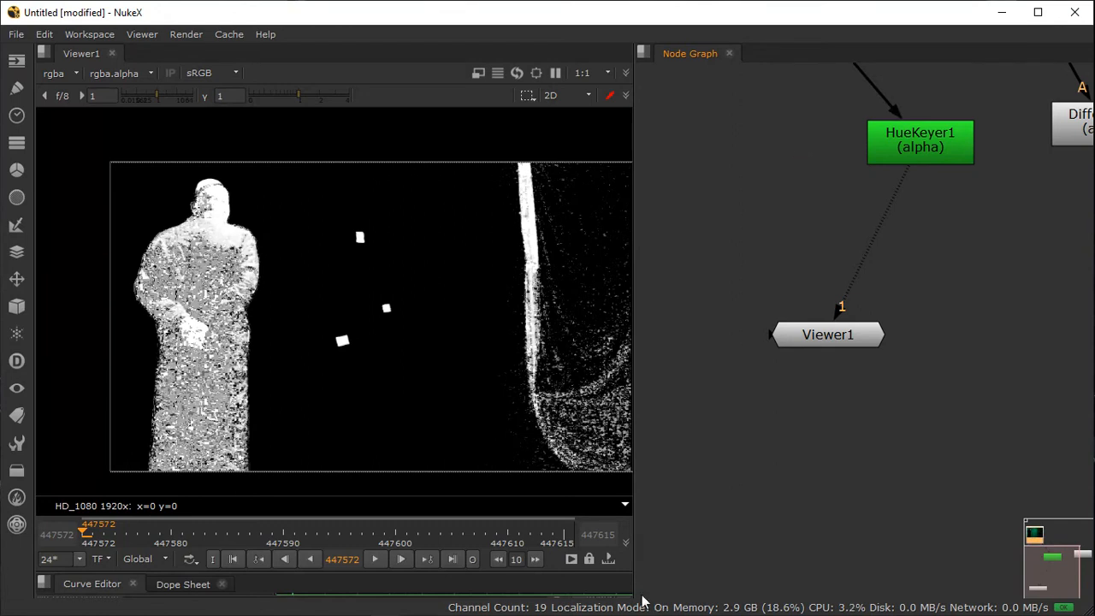
Step: Align HueKeyer1 beneath Read2 and insert a Grade node between HueKeyer1 and Viewer1
key("f")
left_click_drag(941, 286, 832, 281)
middle_click_drag(821, 417, 814, 321)
scroll(814, 320, "up", 2)
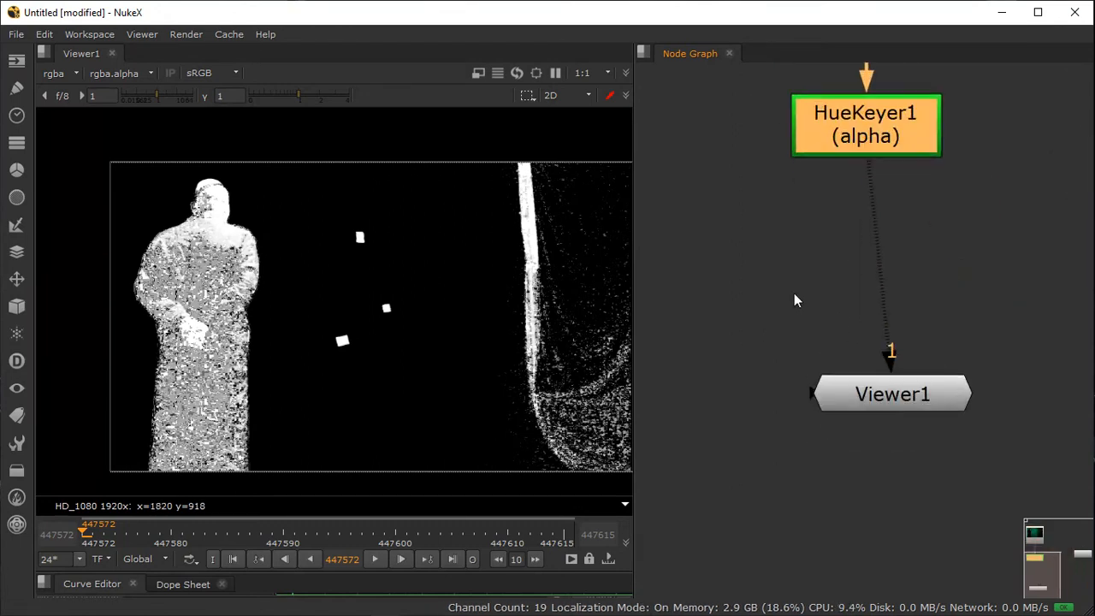
middle_click_drag(780, 246, 801, 303)
left_click(801, 303)
key("Tab")
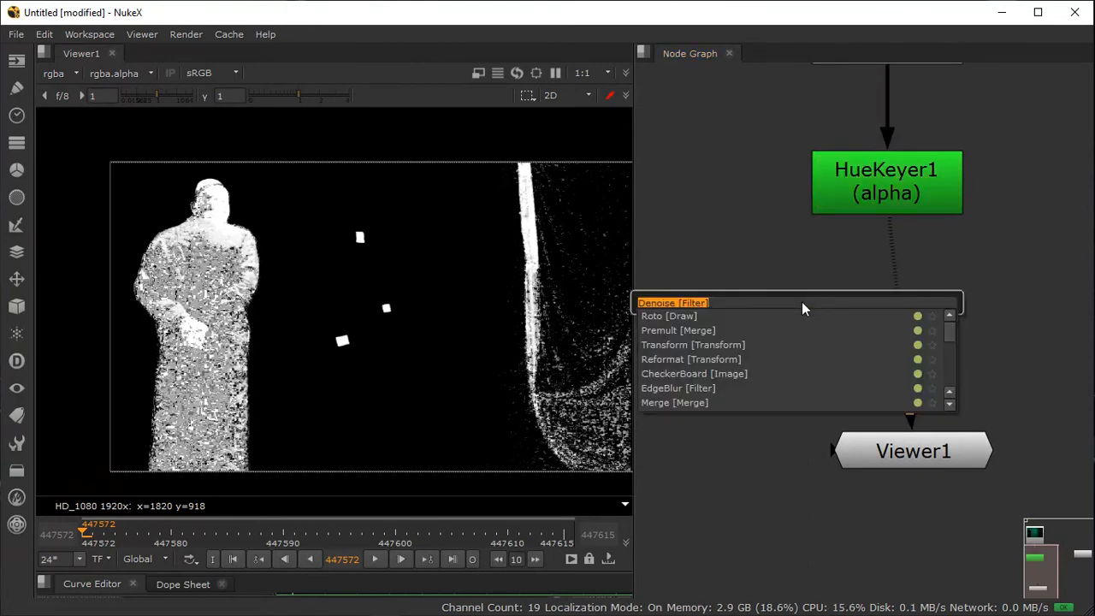
type("grade")
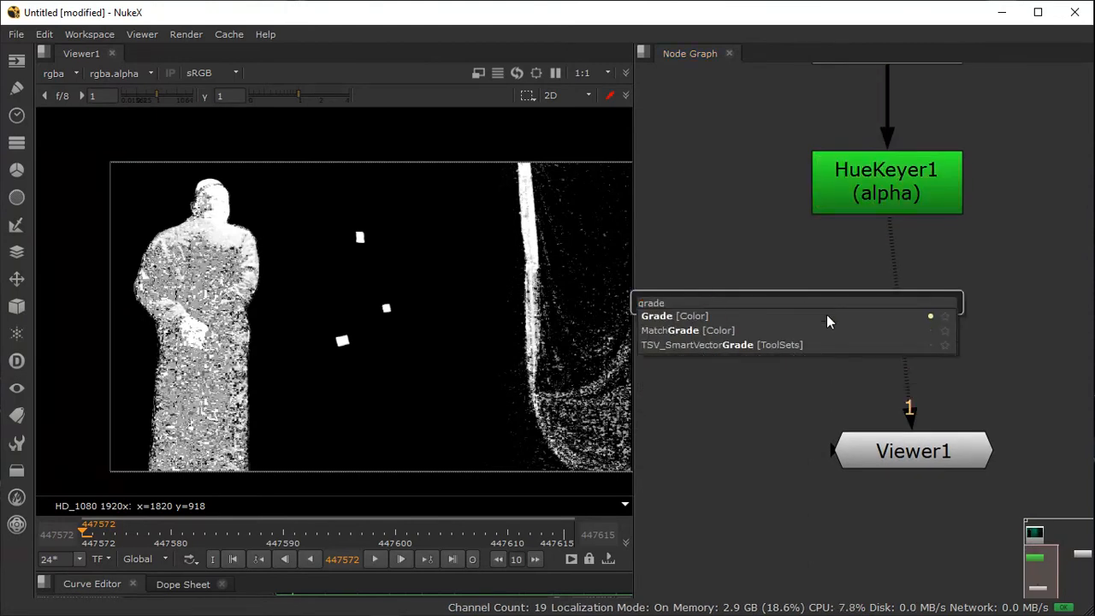
left_click(711, 315)
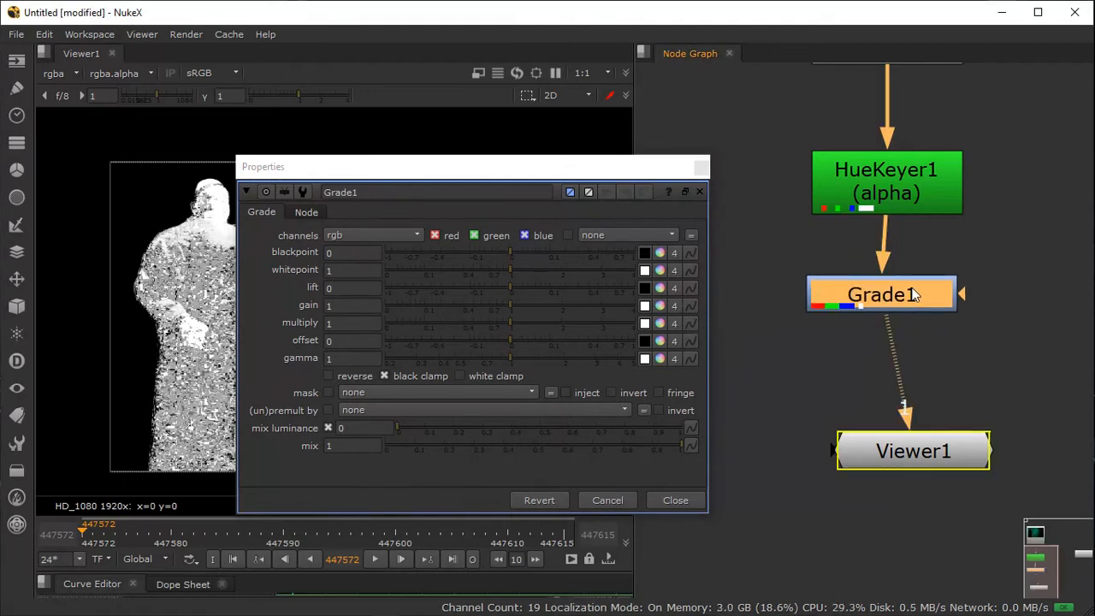
left_click_drag(910, 291, 917, 279)
Step: Restrict Grade1 to the alpha channel and set blackpoint to 0.012 and whitepoint to 0.085
left_click(369, 237)
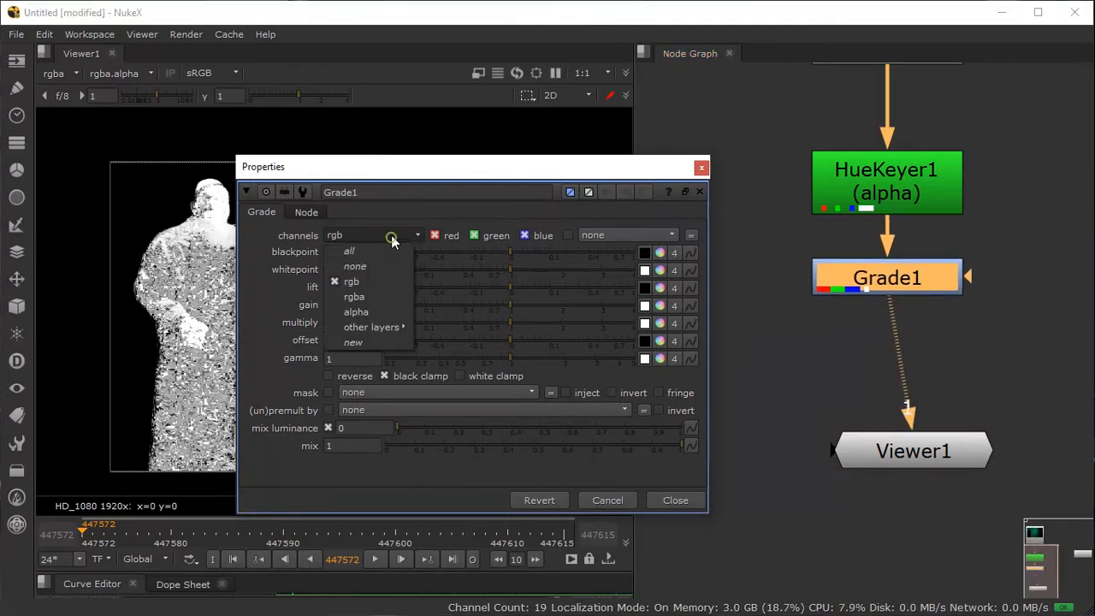
left_click(359, 310)
left_click_drag(419, 166, 749, 61)
left_click_drag(846, 145, 752, 160)
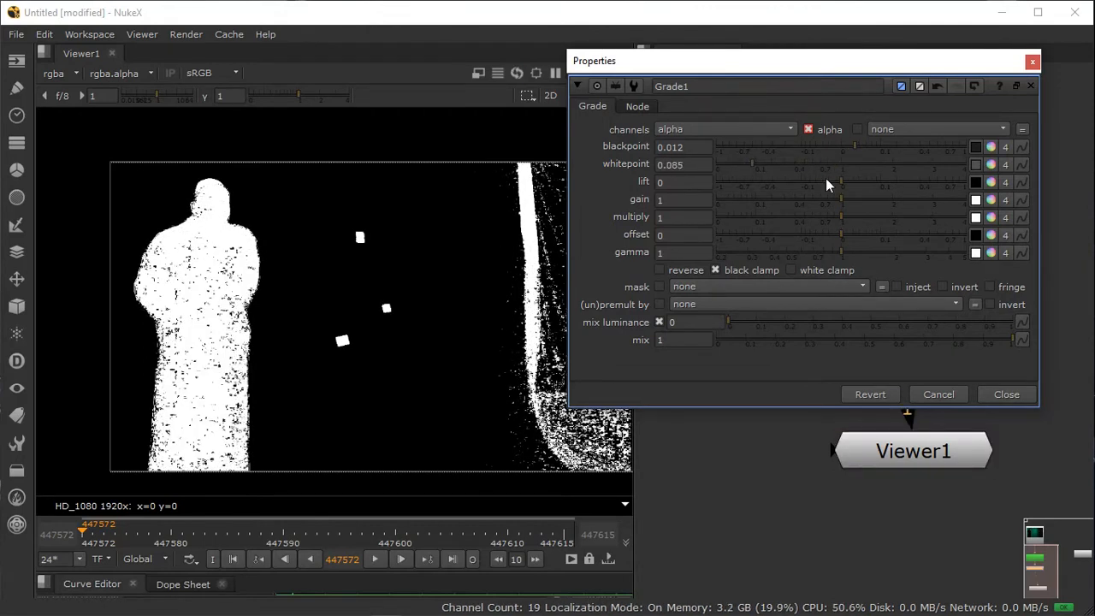
Step: Set Grade1's lift to -0.004, gain to 1.3, multiply to 2.08, offset to 0.66 and gamma to 2.5, closing the properties
left_click_drag(838, 182, 895, 207)
left_click_drag(836, 237, 942, 215)
left_click_drag(843, 251, 911, 251)
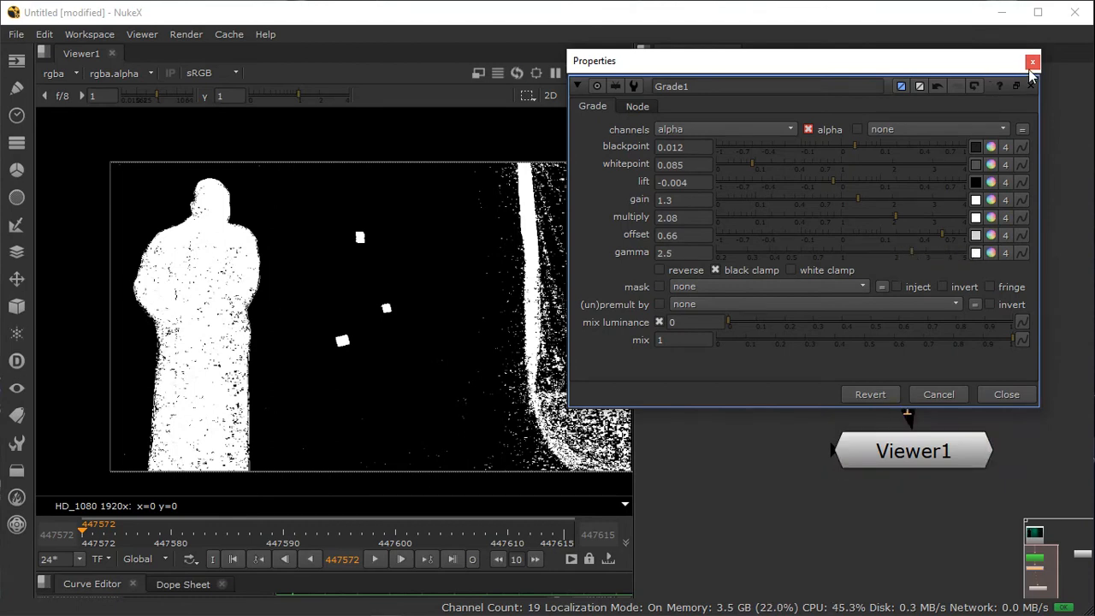
left_click(1031, 62)
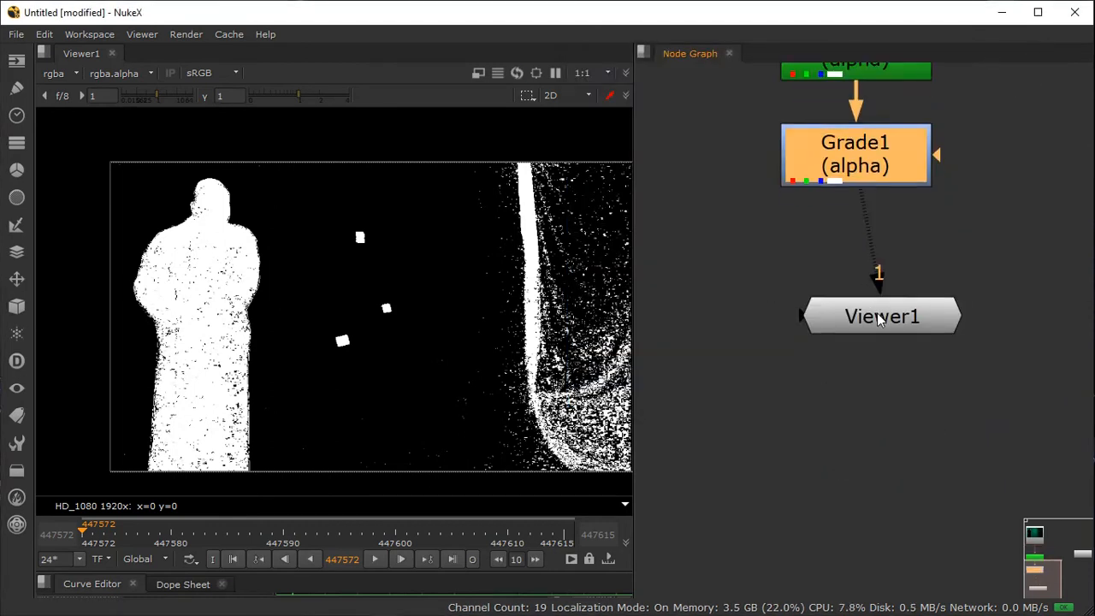
Step: Make room below Grade1 and insert an Erode (blur) node between Grade1 and Viewer1
left_click_drag(878, 318, 877, 422)
left_click(821, 327)
key("Tab")
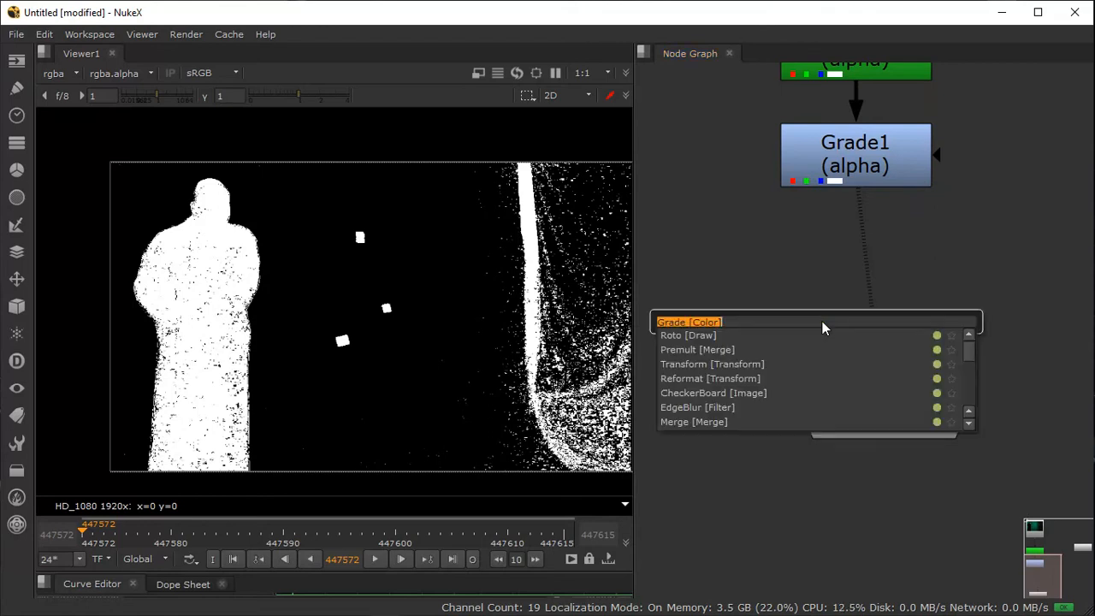
type("erode")
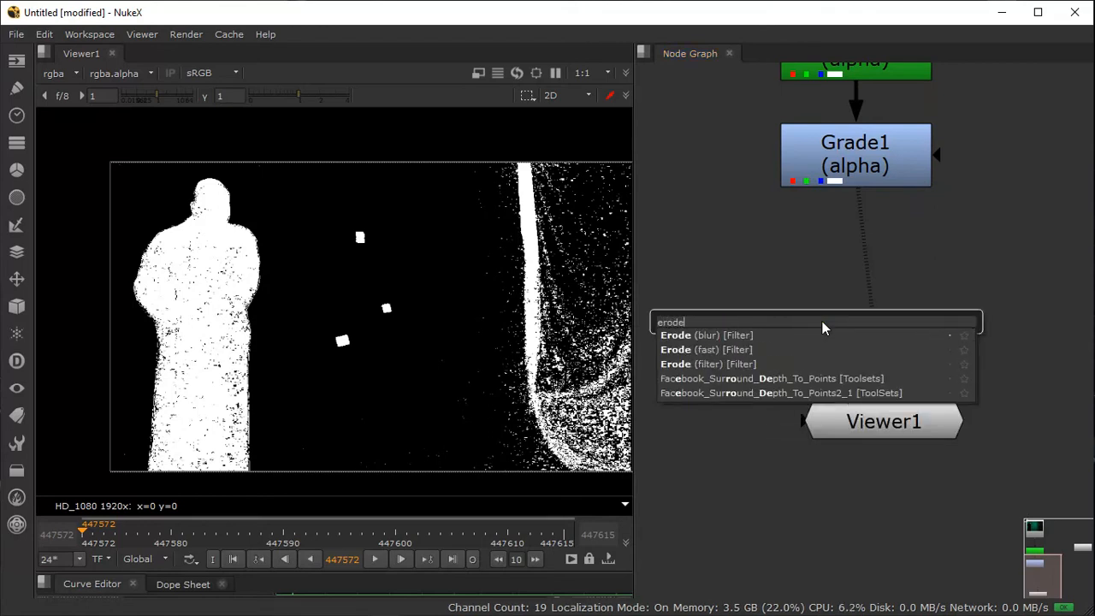
left_click(716, 337)
left_click_drag(824, 331, 873, 276)
Step: Set Erode1 to the alpha channel with size -5, inspect the man's silhouette in the matte and close the properties
left_click_drag(419, 227, 683, 204)
left_click(650, 267)
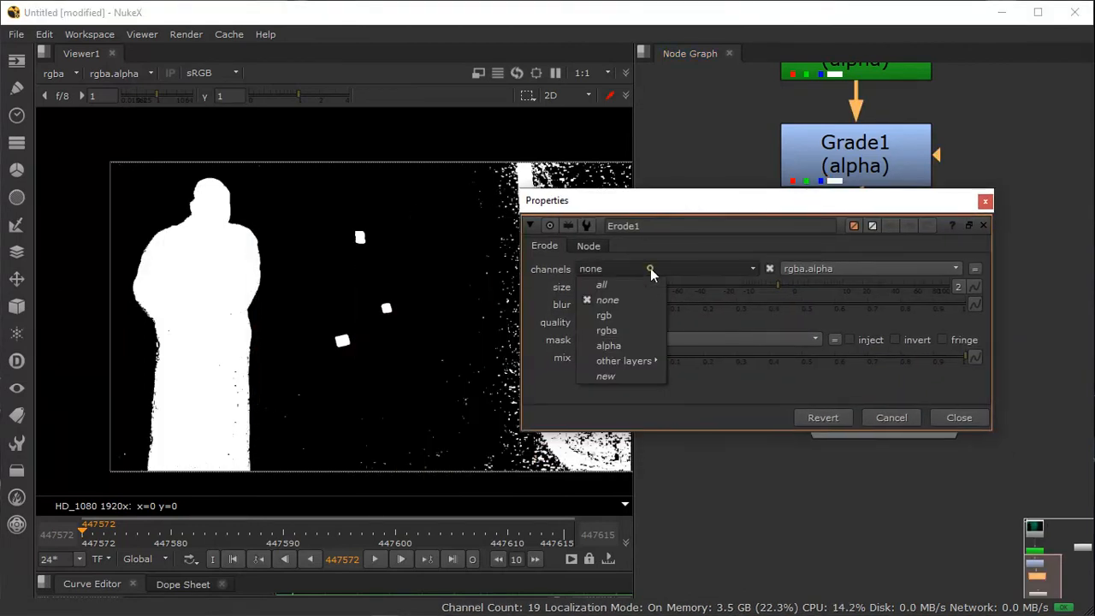
left_click(630, 343)
left_click_drag(778, 288, 758, 291)
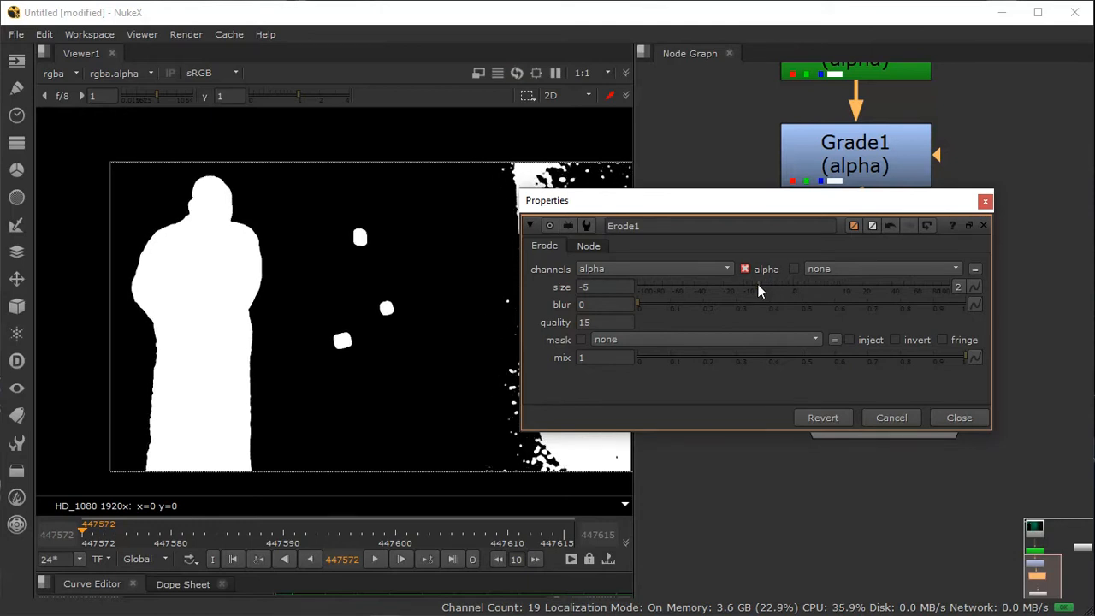
scroll(200, 311, "up", 5)
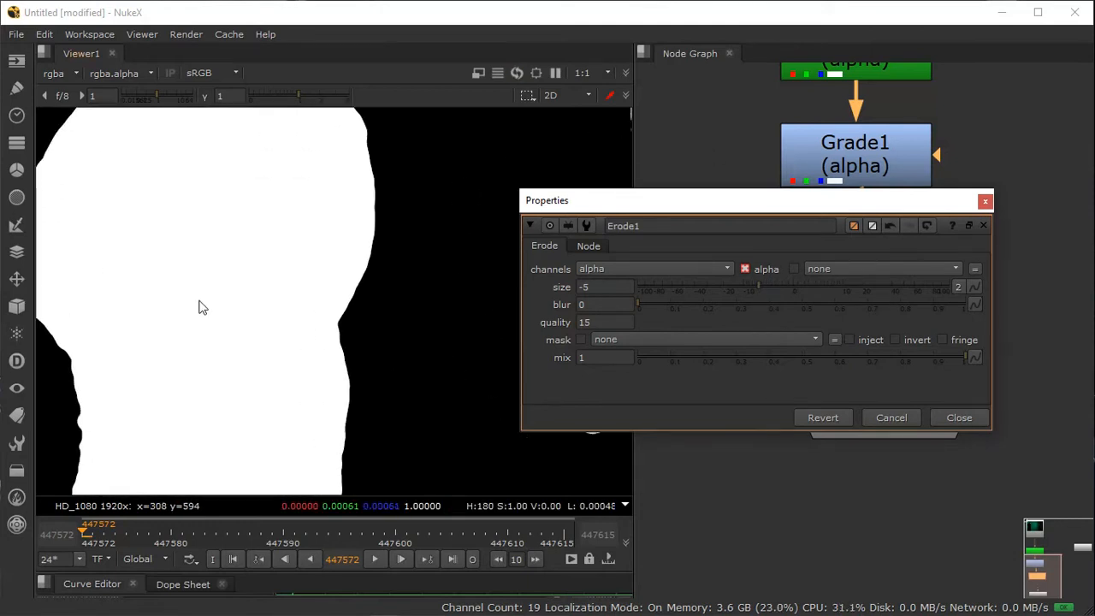
middle_click_drag(200, 306, 338, 391)
scroll(346, 309, "down", 4)
middle_click_drag(346, 309, 268, 193)
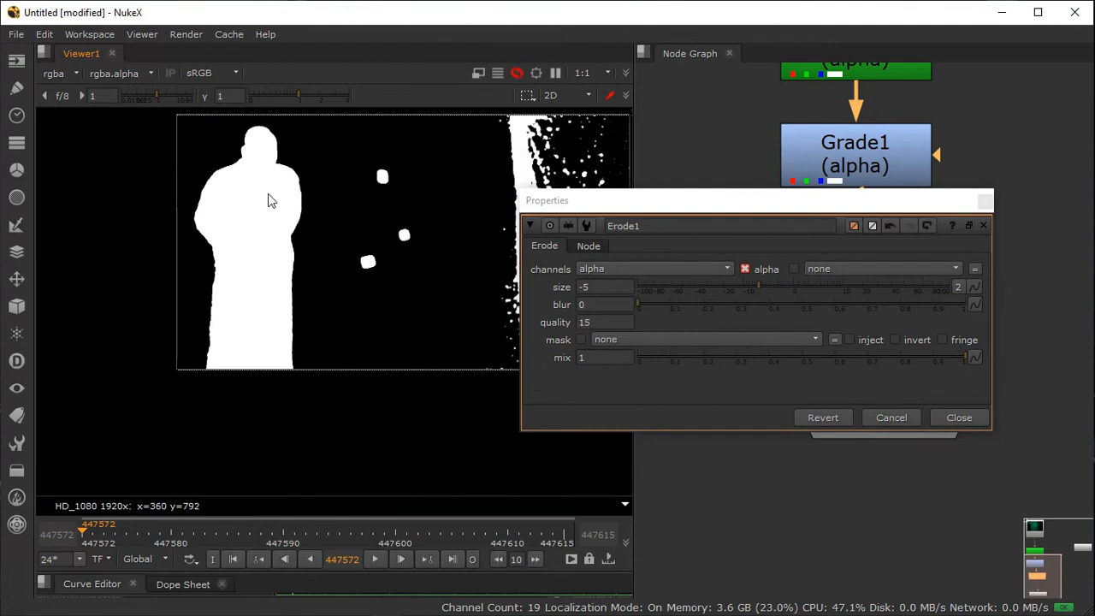
scroll(268, 193, "up", 2)
scroll(279, 257, "down", 3)
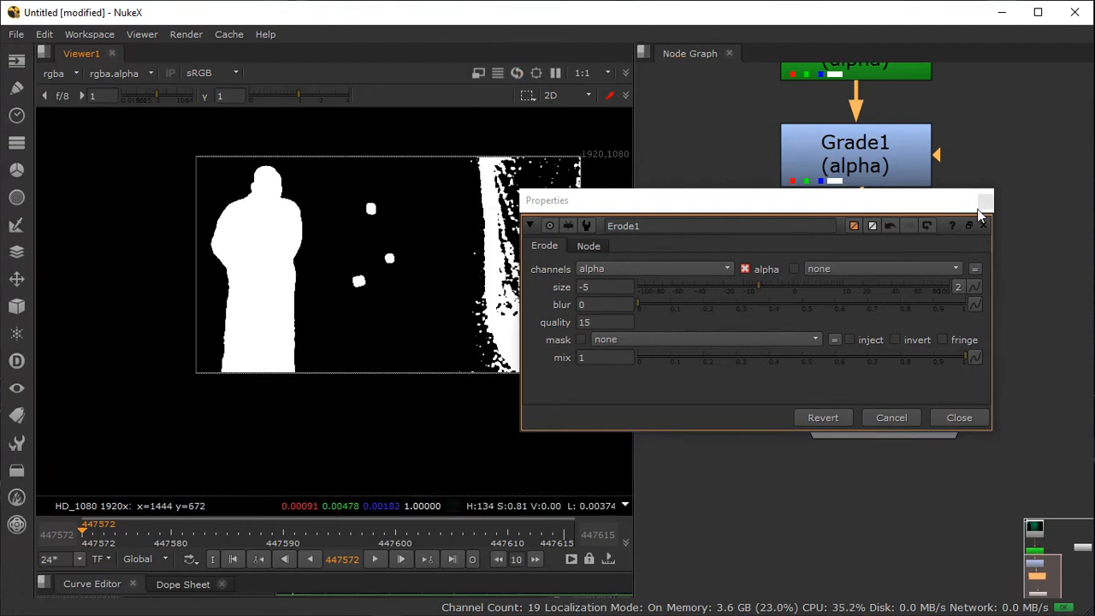
left_click(984, 202)
Step: Move Viewer1 down below Erode1 and insert a Premult node between Erode1 and Viewer1
mouse_move(881, 281)
left_mouse_down()
mouse_move(833, 280)
mouse_move(874, 289)
left_mouse_up()
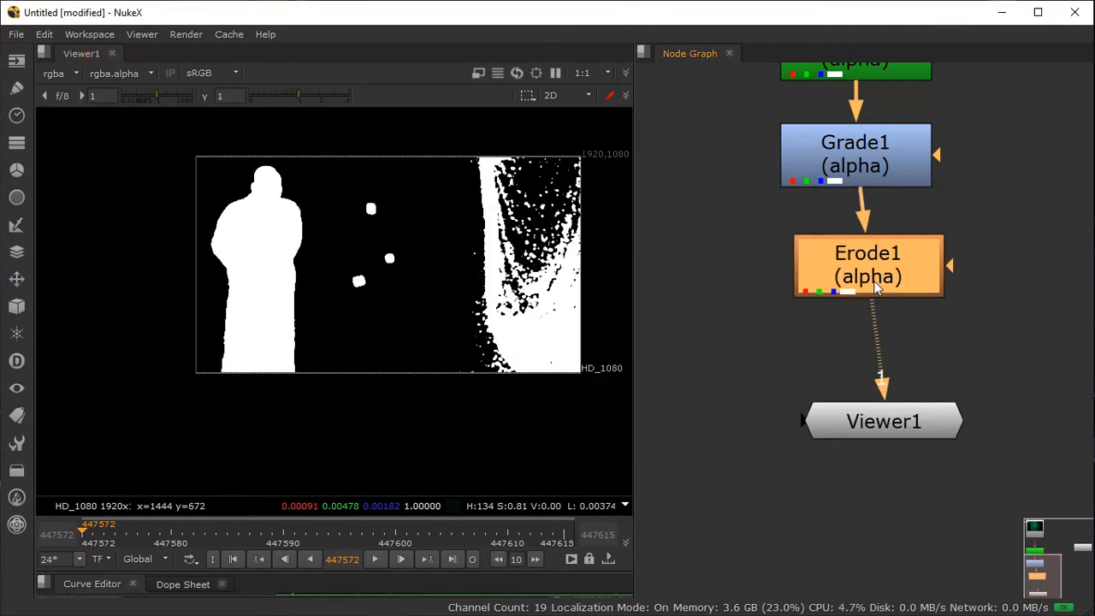
left_click_drag(889, 417, 901, 556)
scroll(952, 409, "down", 3)
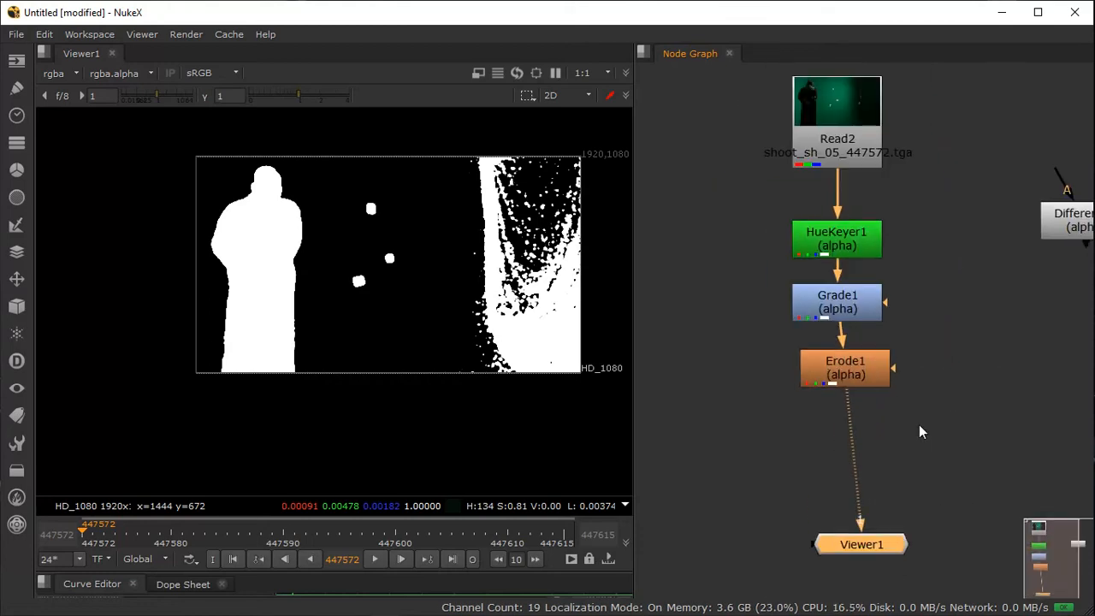
middle_click_drag(921, 430, 883, 341)
left_click_drag(835, 428, 818, 436)
left_click(914, 344)
key("Tab")
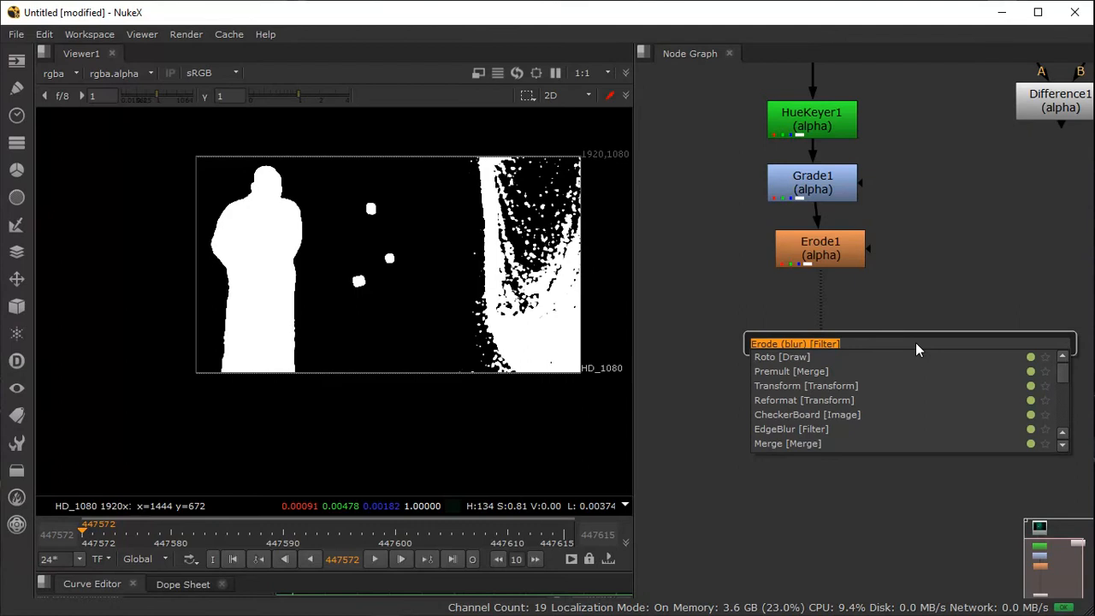
type("premult")
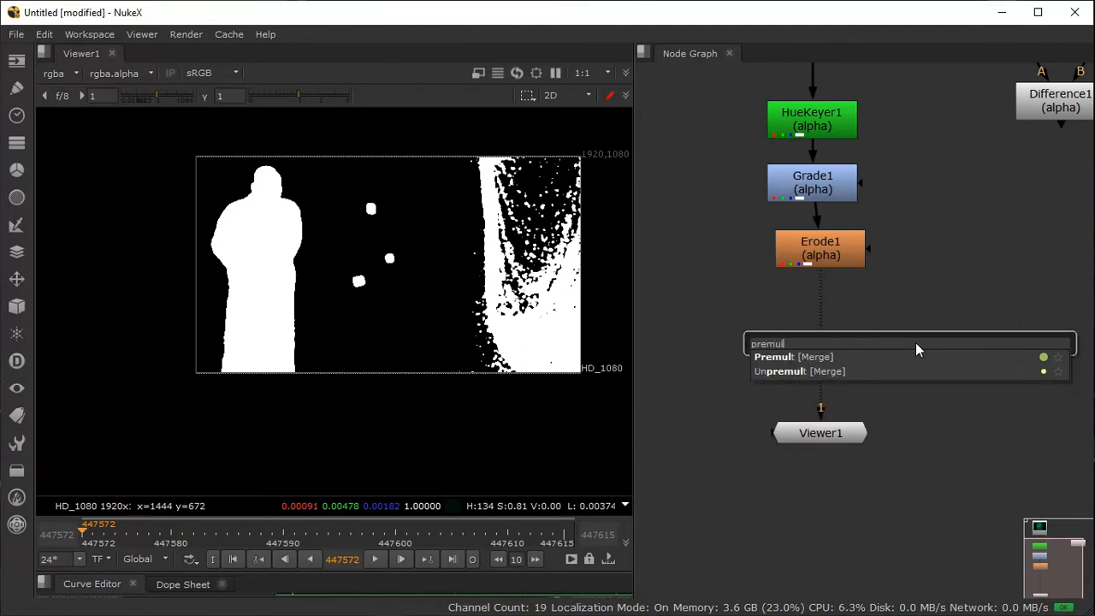
left_click(794, 357)
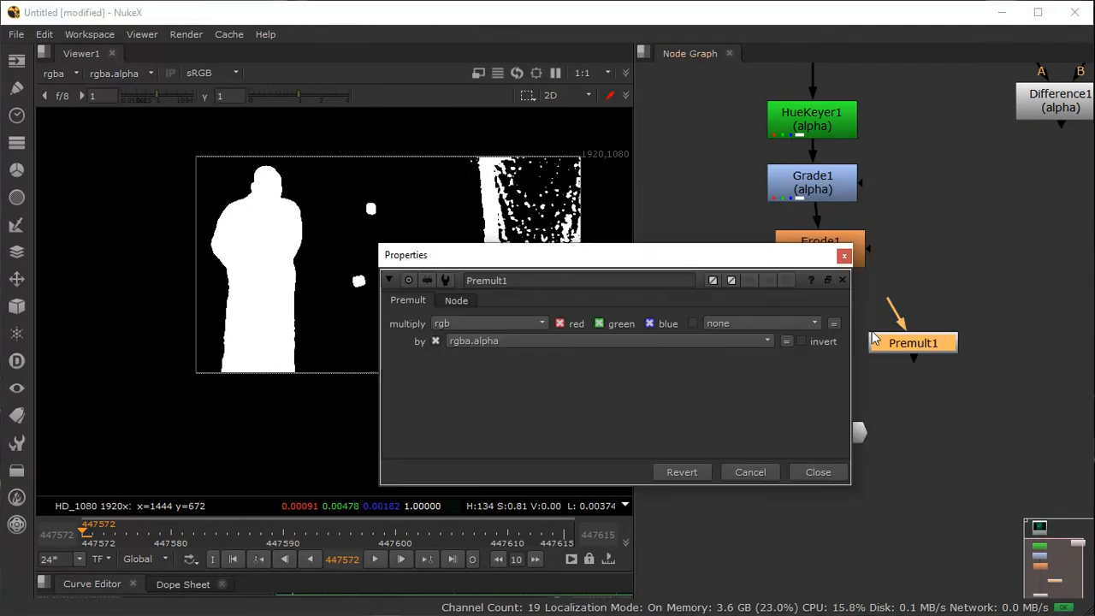
left_click(843, 256)
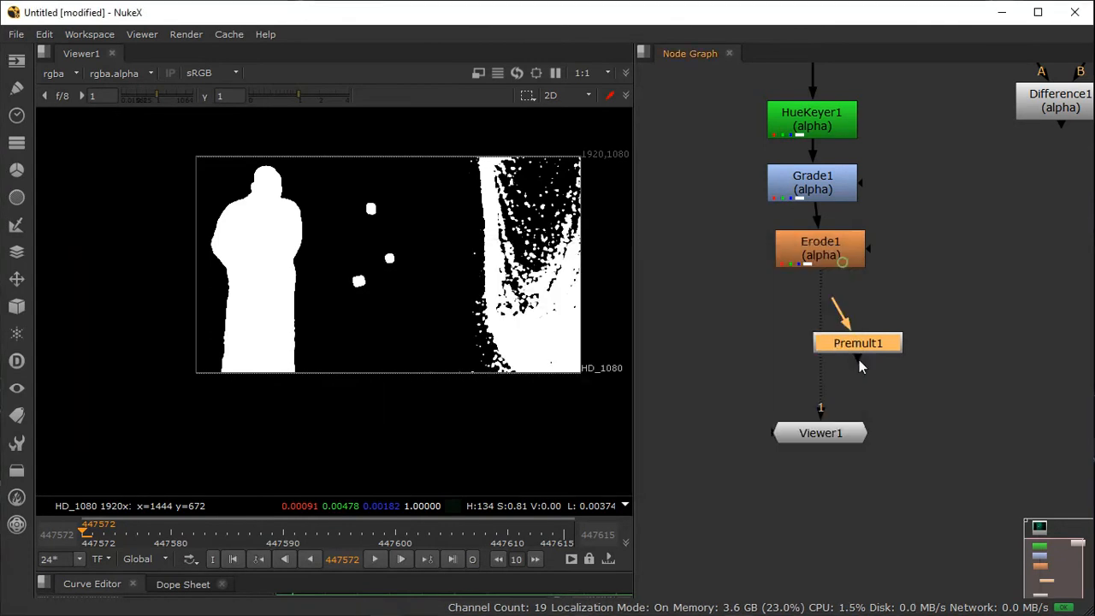
left_click(846, 337)
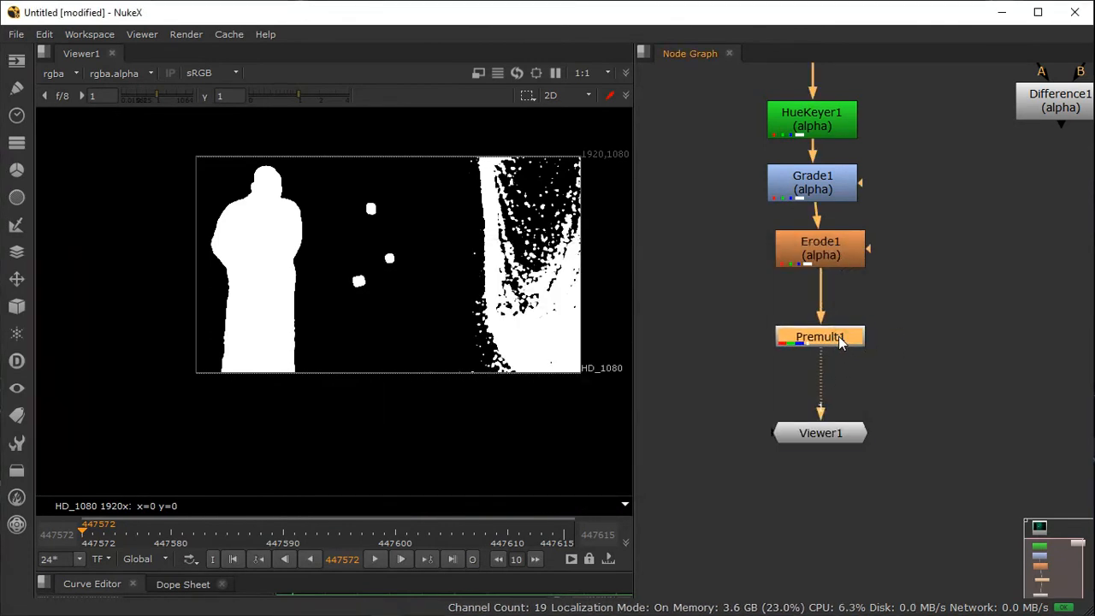
Step: Return Viewer1 to full colour and examine the premultiplied result around the man's outline and the tracking markers
middle_click_drag(446, 299, 422, 331)
key("a")
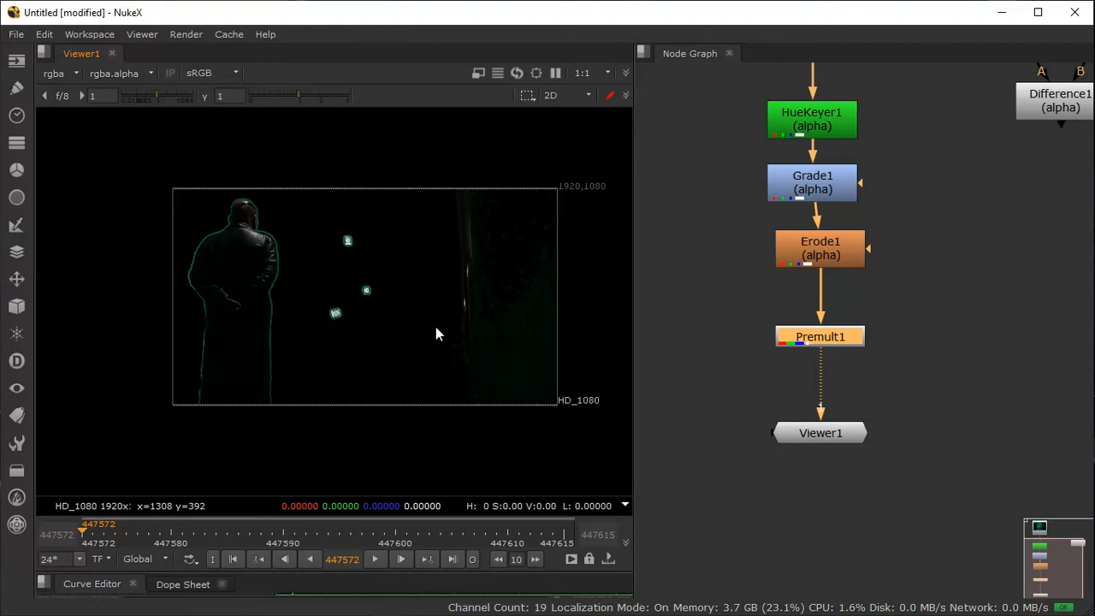
scroll(267, 327, "up", 3)
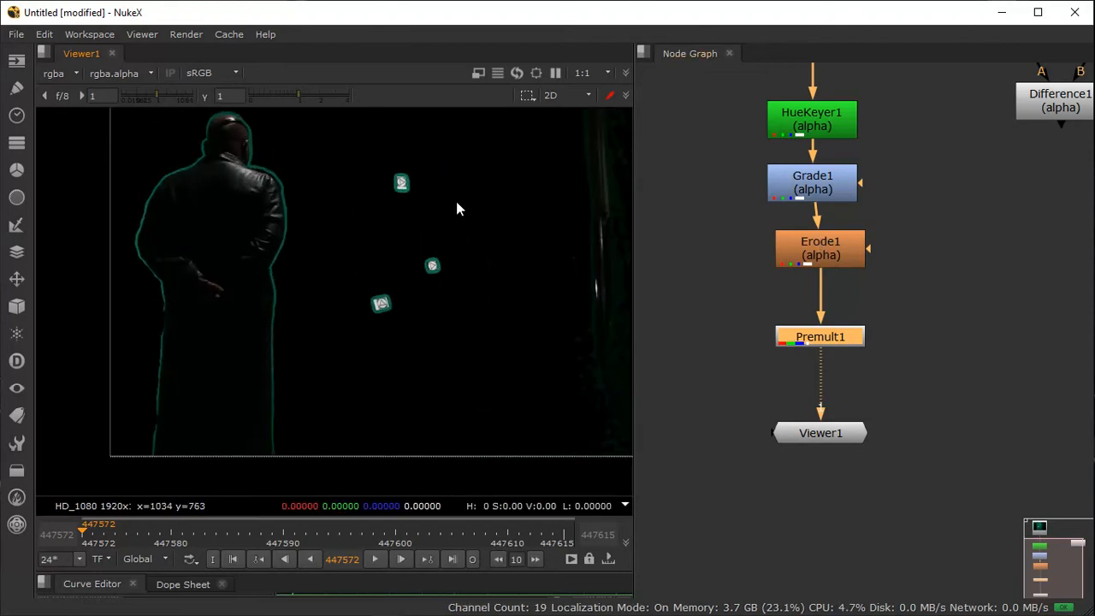
middle_click_drag(303, 176, 394, 173)
scroll(327, 205, "up", 2)
middle_click_drag(399, 266, 356, 306)
Step: Move Viewer1 down, add a second Erode (blur) node and connect its input to Premult1 as a side branch
left_click_drag(848, 437, 859, 549)
middle_click_drag(807, 439, 848, 448)
mouse_move(855, 339)
left_mouse_down()
mouse_move(865, 366)
mouse_move(863, 341)
left_mouse_up()
left_click(826, 385)
key("Tab")
type("erode")
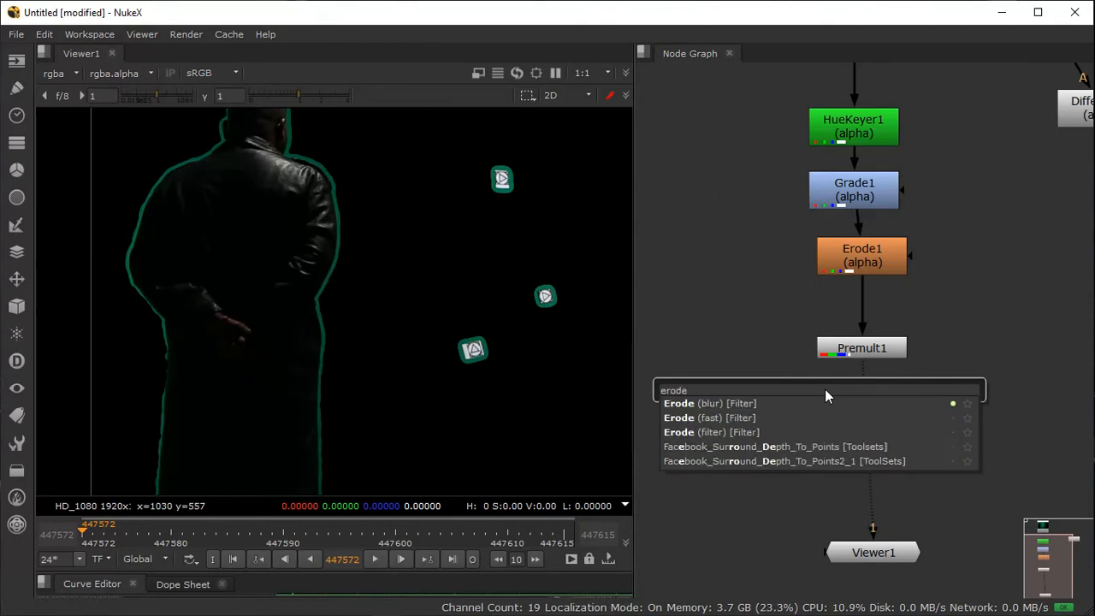
left_click(785, 404)
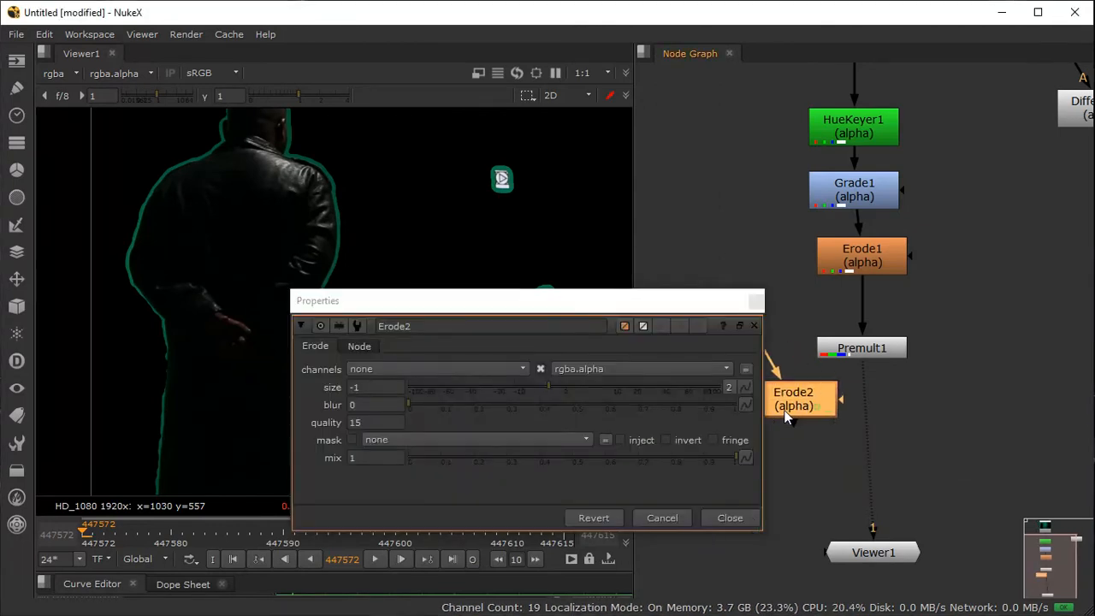
left_click(756, 304)
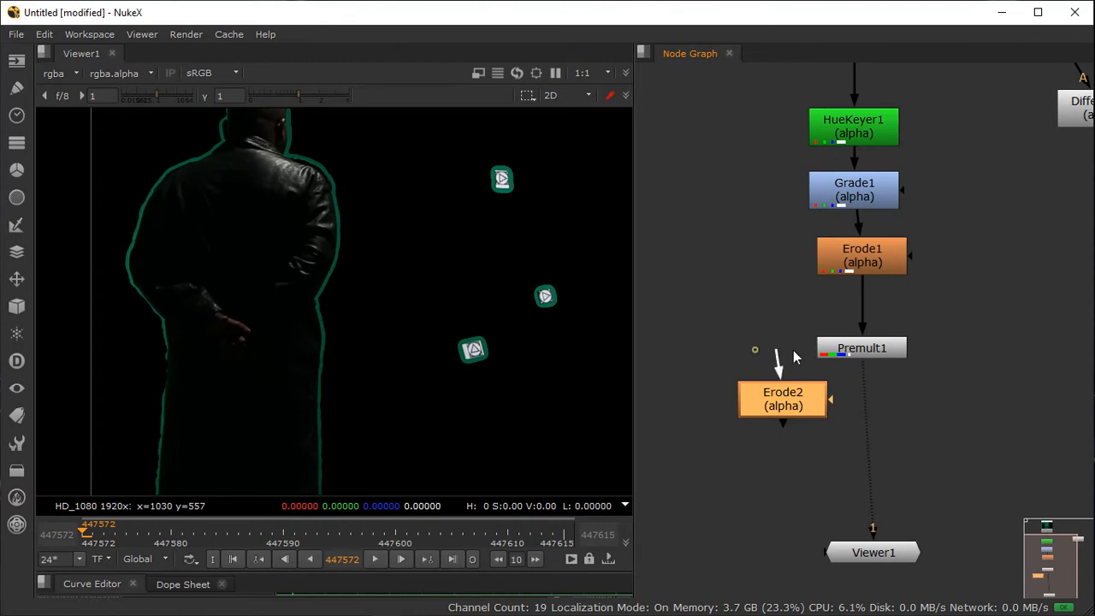
left_click_drag(794, 400, 722, 415)
Step: Add a Merge node below Erode2 and close its properties
left_click(754, 505)
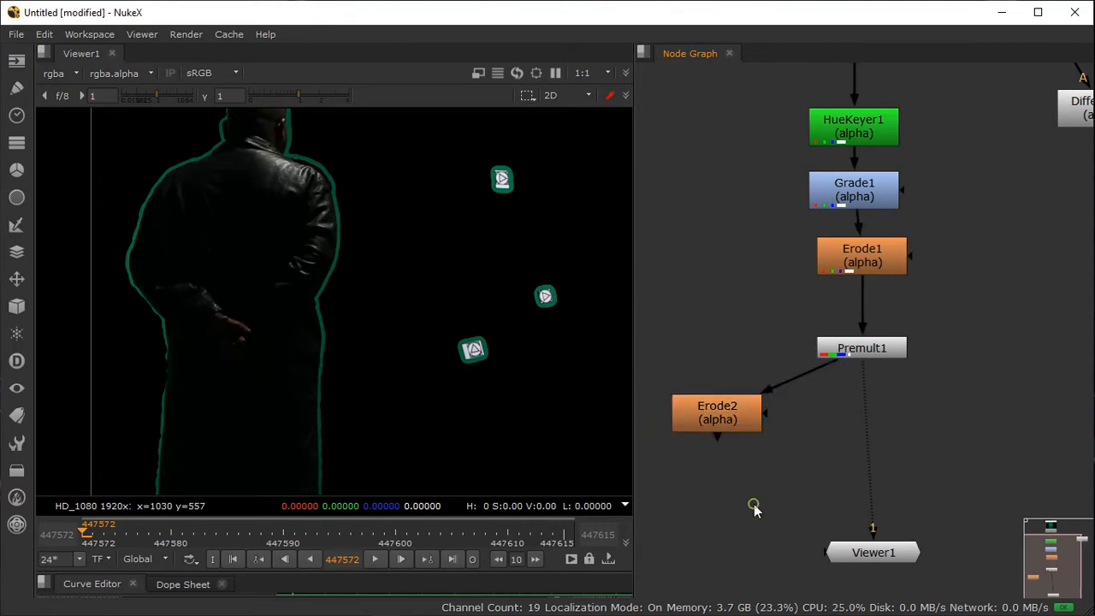
key("m")
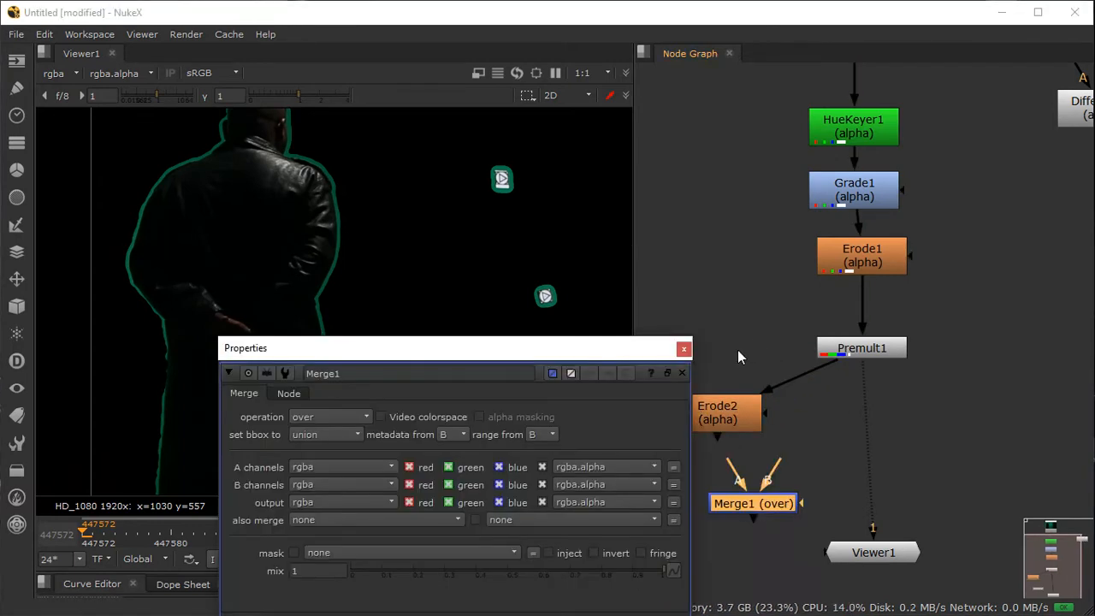
left_click(684, 349)
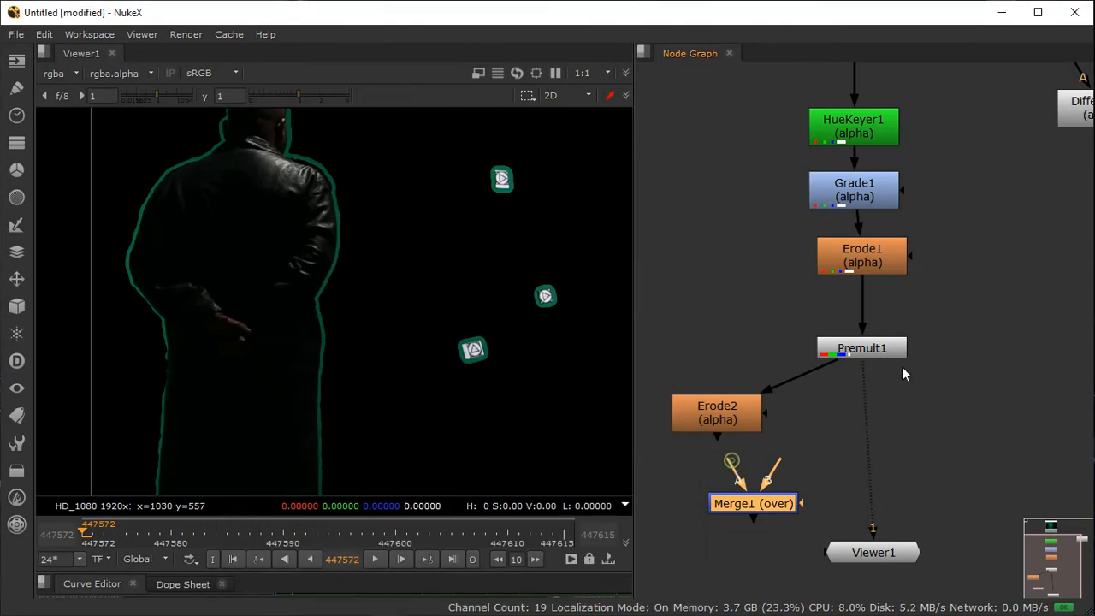
Step: Connect Merge1's A input to Premult1 and its B input to Erode2, connect Viewer1 to it, and place it below Premult1
left_click_drag(887, 414, 888, 346)
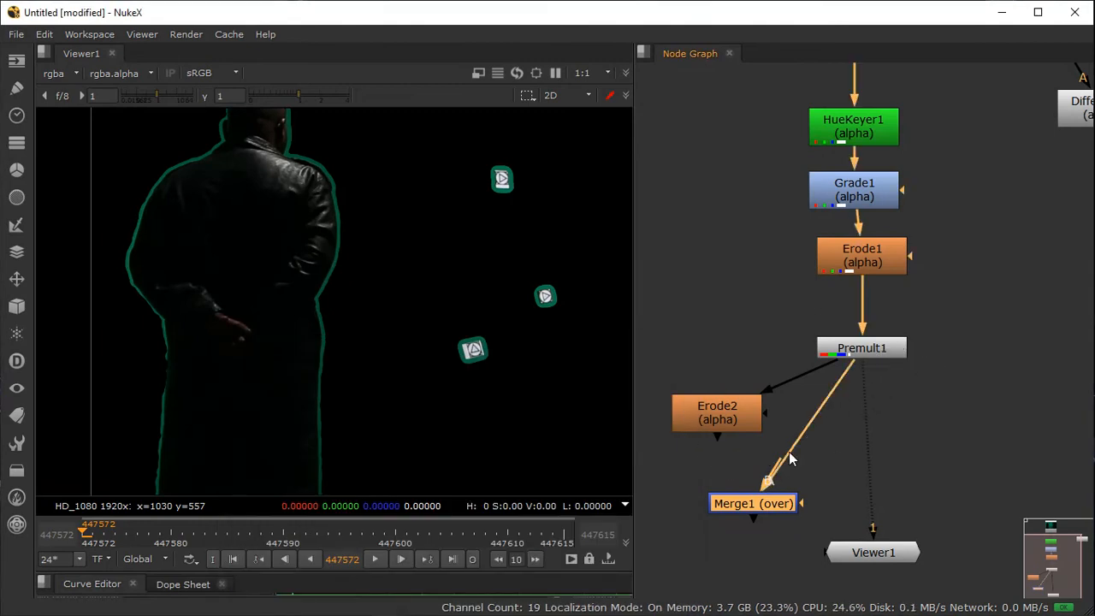
left_click_drag(755, 457, 719, 424)
left_click_drag(770, 506, 808, 500)
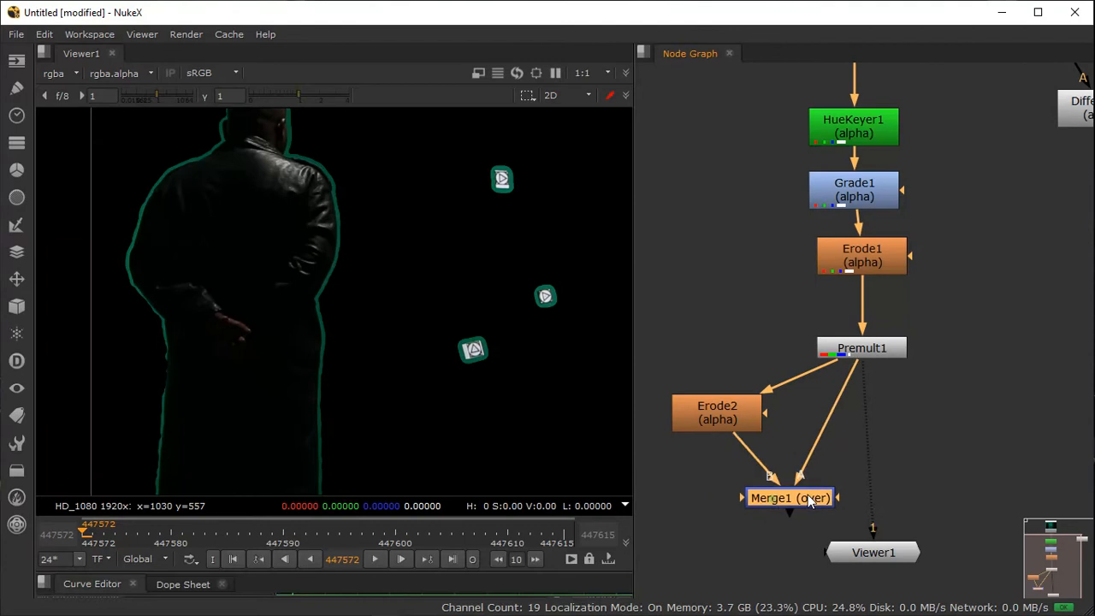
left_click_drag(864, 384, 903, 469)
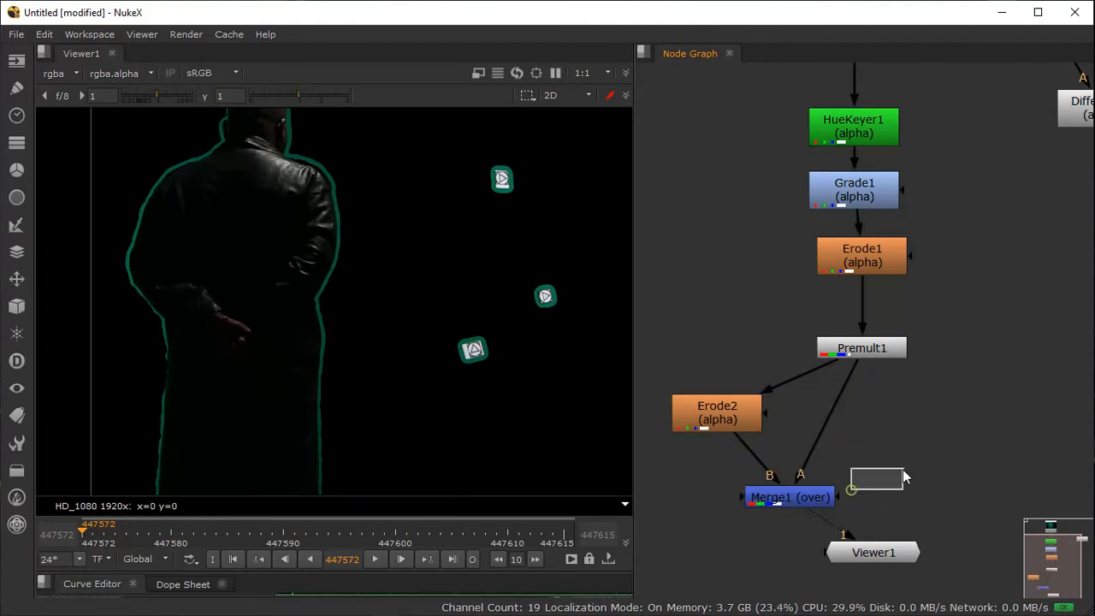
left_click_drag(812, 500, 895, 459)
Step: Set Merge1's operation to mask and close its properties
double_click(895, 459)
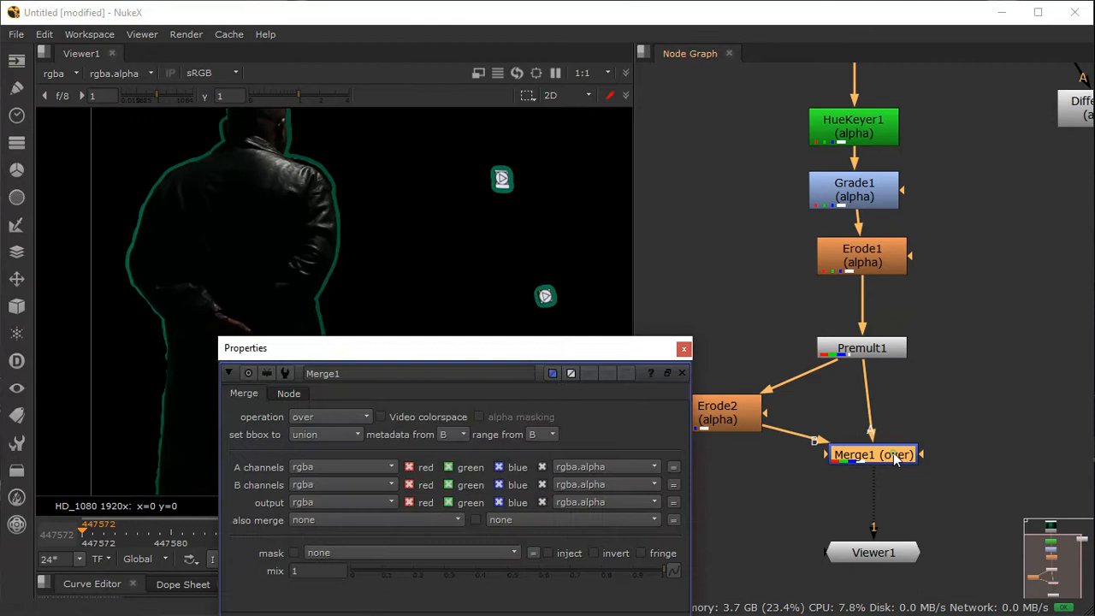
left_click(323, 416)
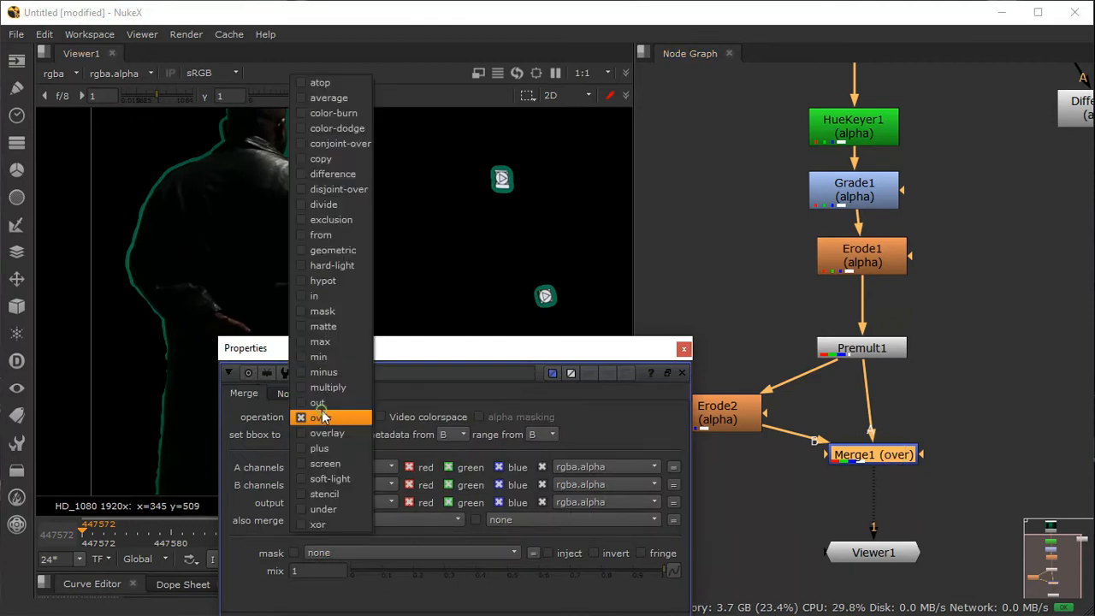
left_click(345, 311)
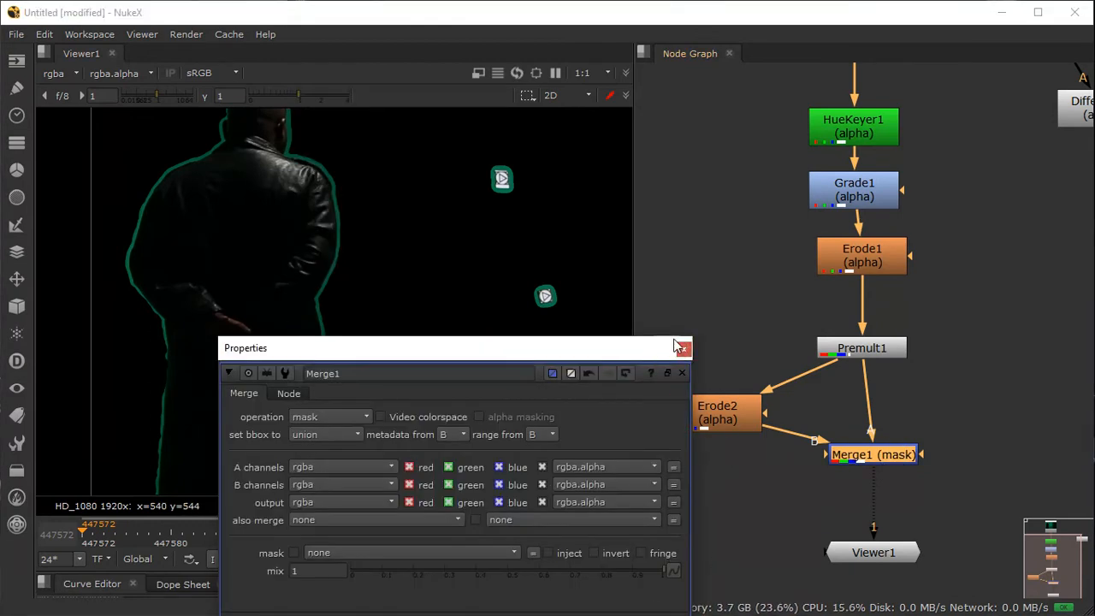
left_click(683, 350)
Step: Set Erode2's channels to alpha and its size to -8.5
double_click(715, 413)
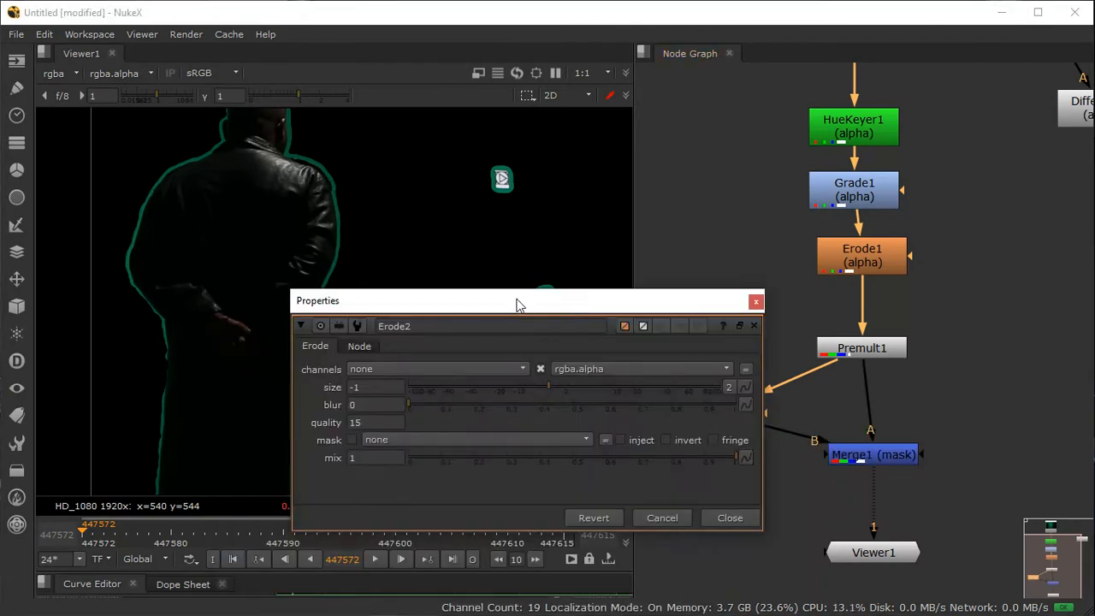
left_click_drag(516, 299, 793, 240)
mouse_move(821, 321)
left_mouse_down()
mouse_move(779, 321)
mouse_move(813, 321)
mouse_move(803, 321)
left_mouse_up()
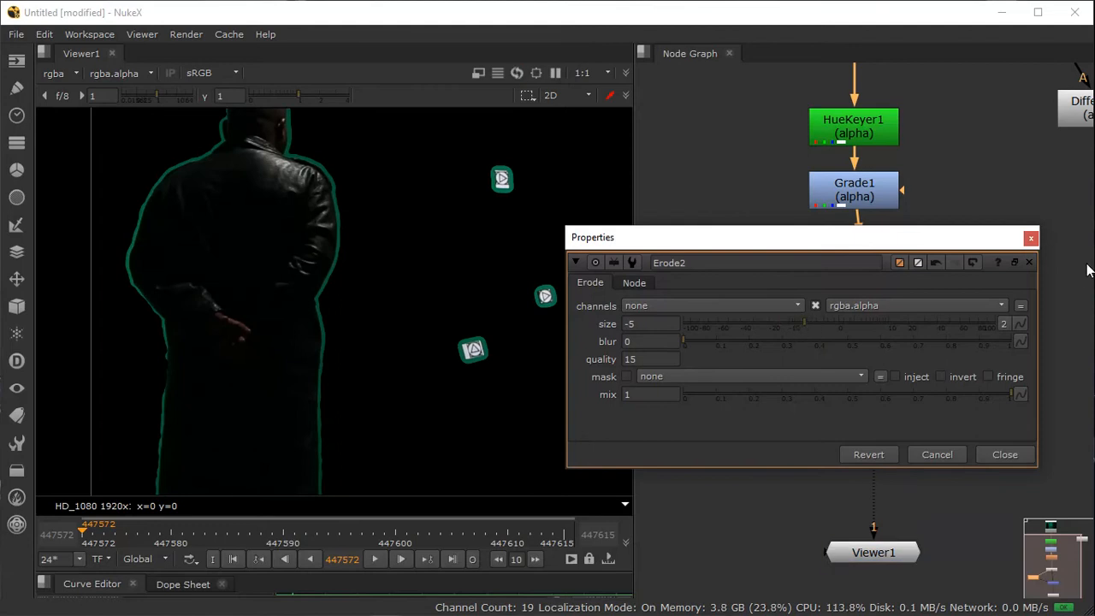
left_click_drag(978, 239, 555, 419)
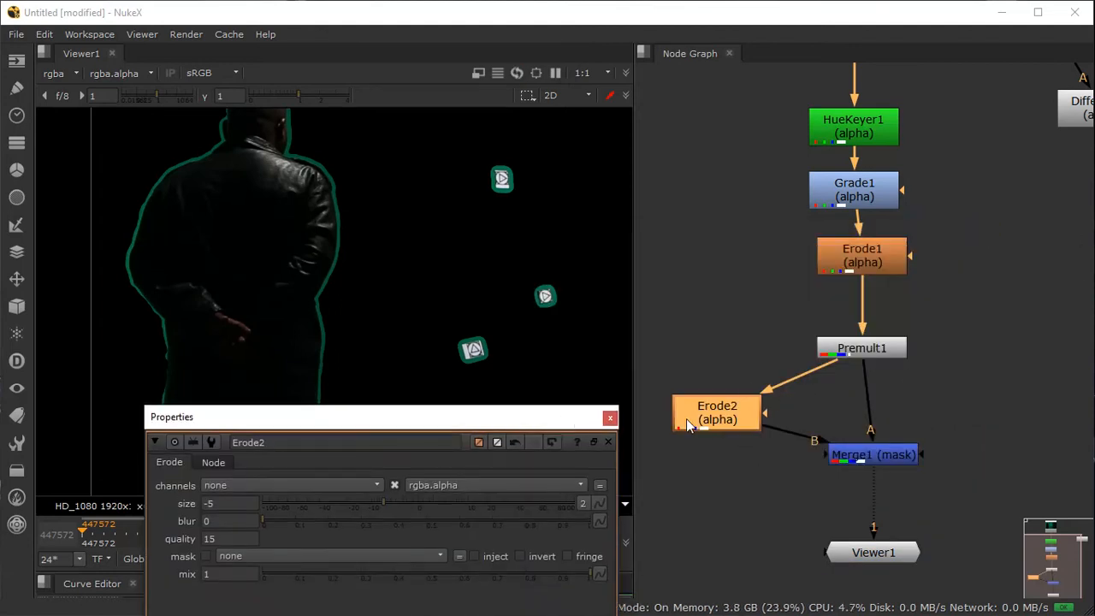
left_click(273, 485)
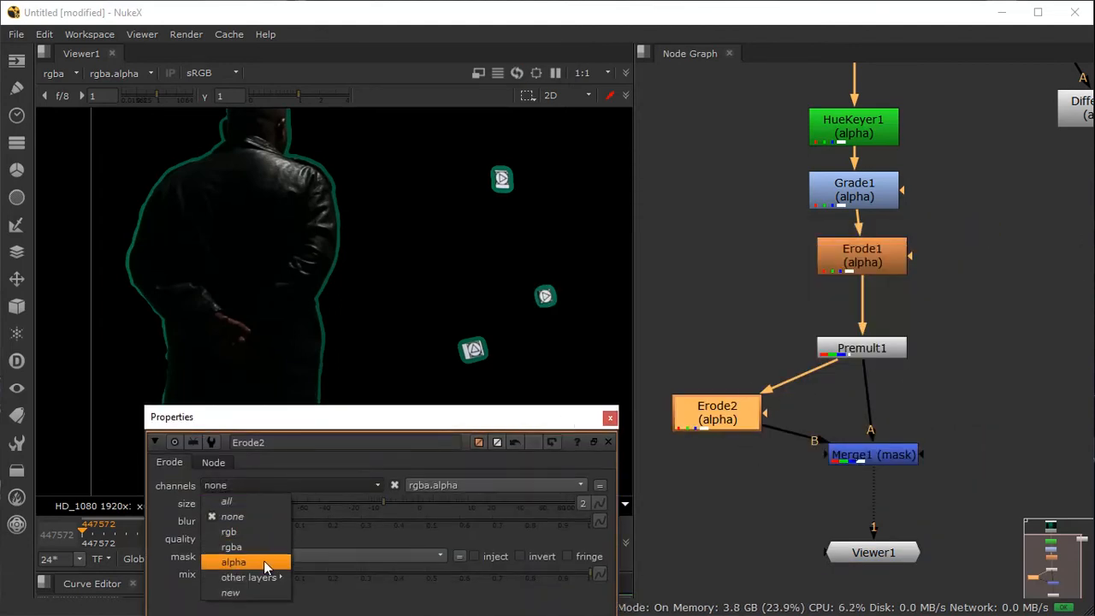
left_click(263, 560)
left_click_drag(324, 419, 716, 251)
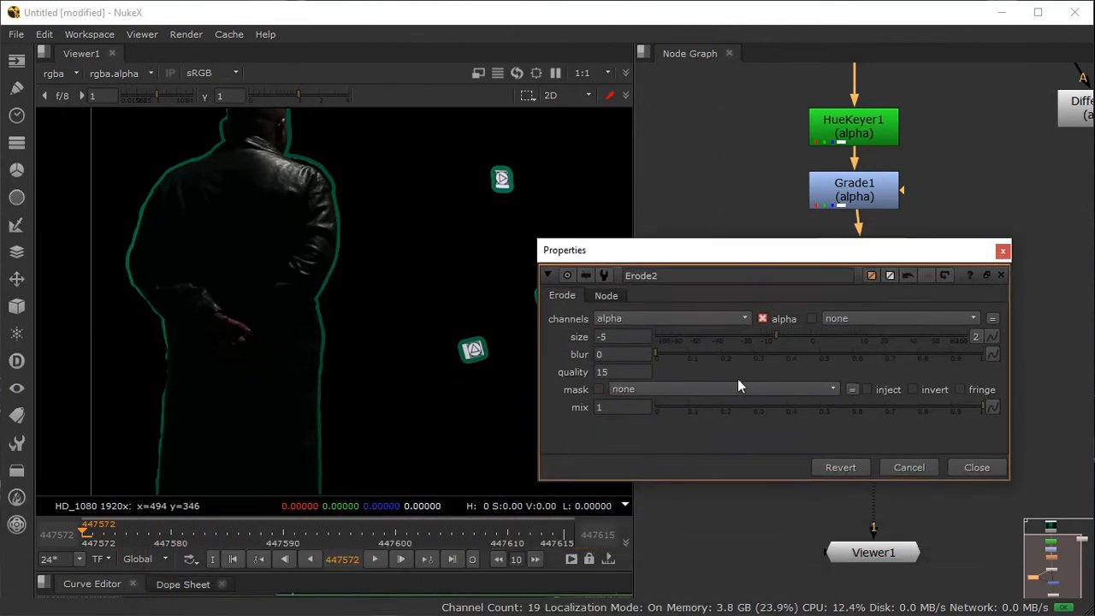
left_click(753, 337)
left_click(752, 337)
left_click_drag(770, 250, 399, 477)
Step: Switch Merge1's operation to in and back to mask, and align the node directly below Premult1
left_click(883, 457)
double_click(883, 456)
left_click(342, 416)
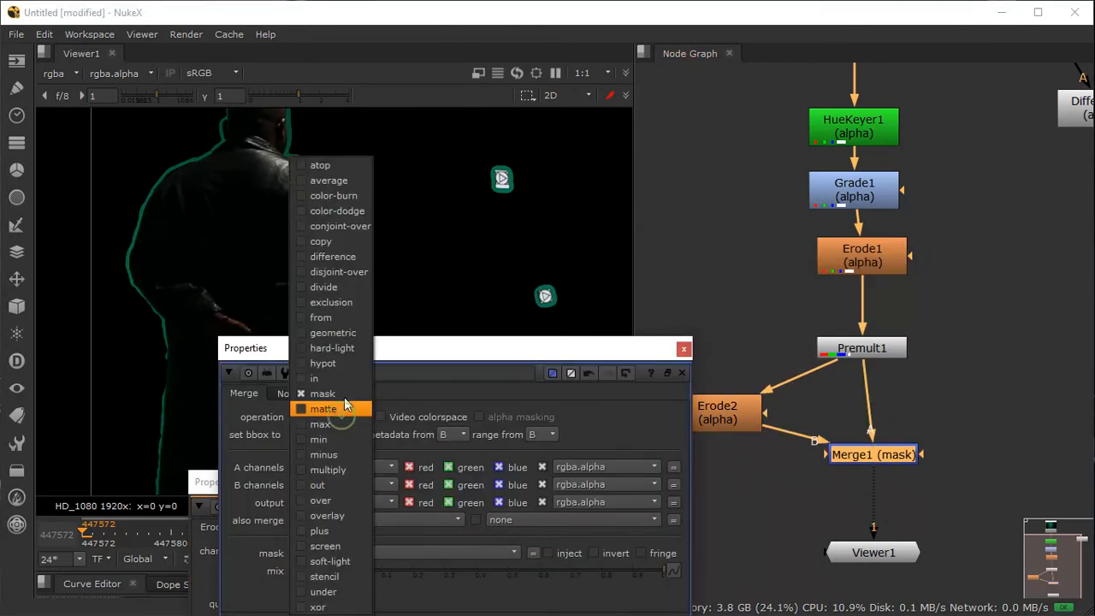
left_click(348, 379)
left_click(350, 421)
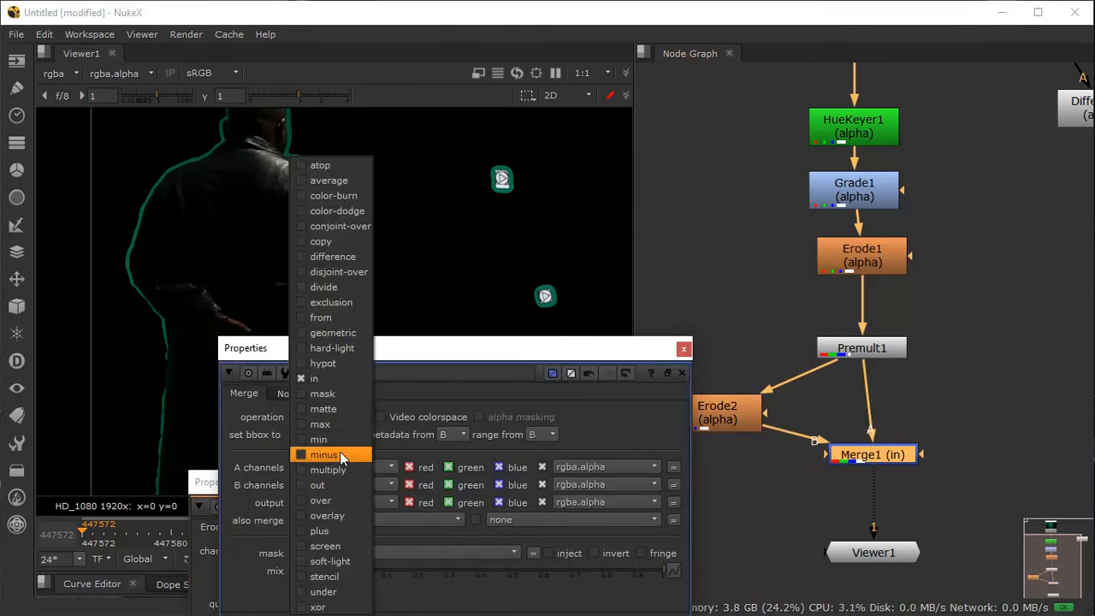
left_click(352, 394)
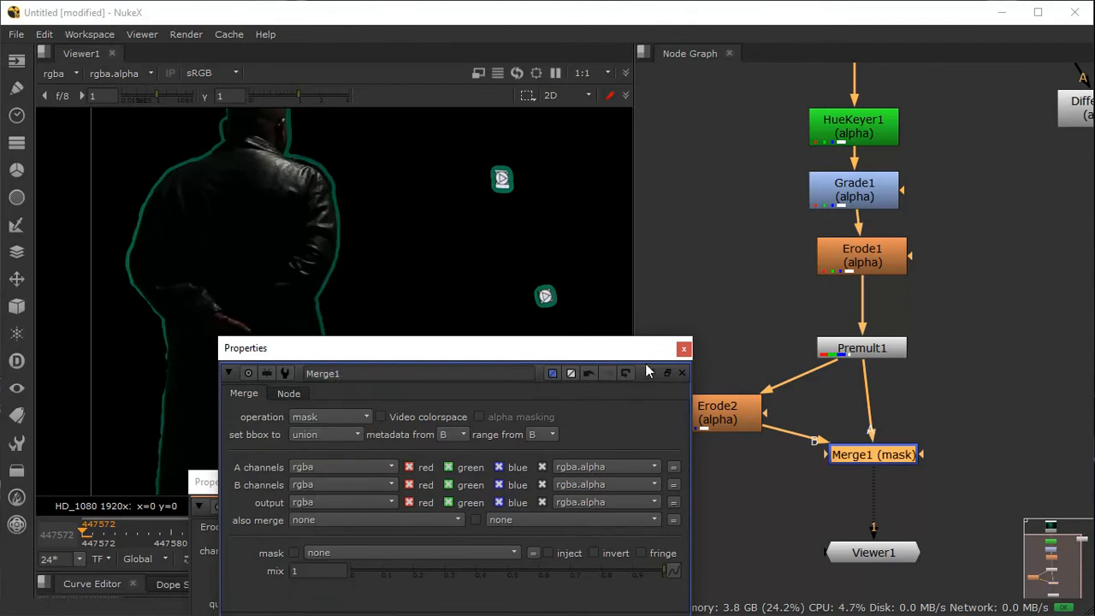
left_click(683, 350)
left_click_drag(870, 460, 858, 453)
Step: Try inserting a Premult node between Merge1 and Viewer1, and delete it again
left_click(897, 504)
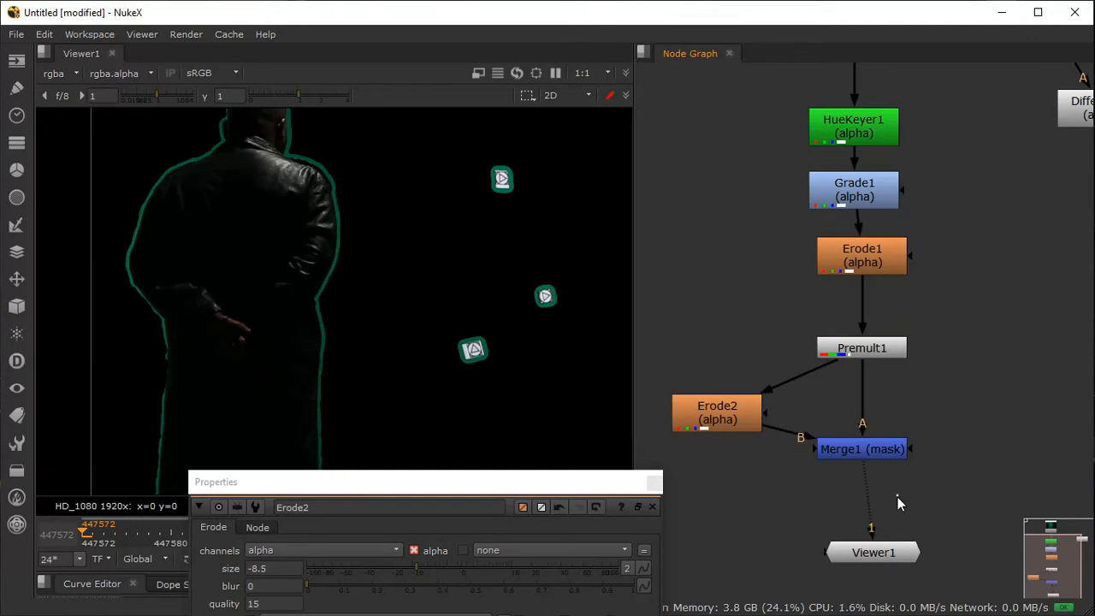
key("Tab")
type("pr")
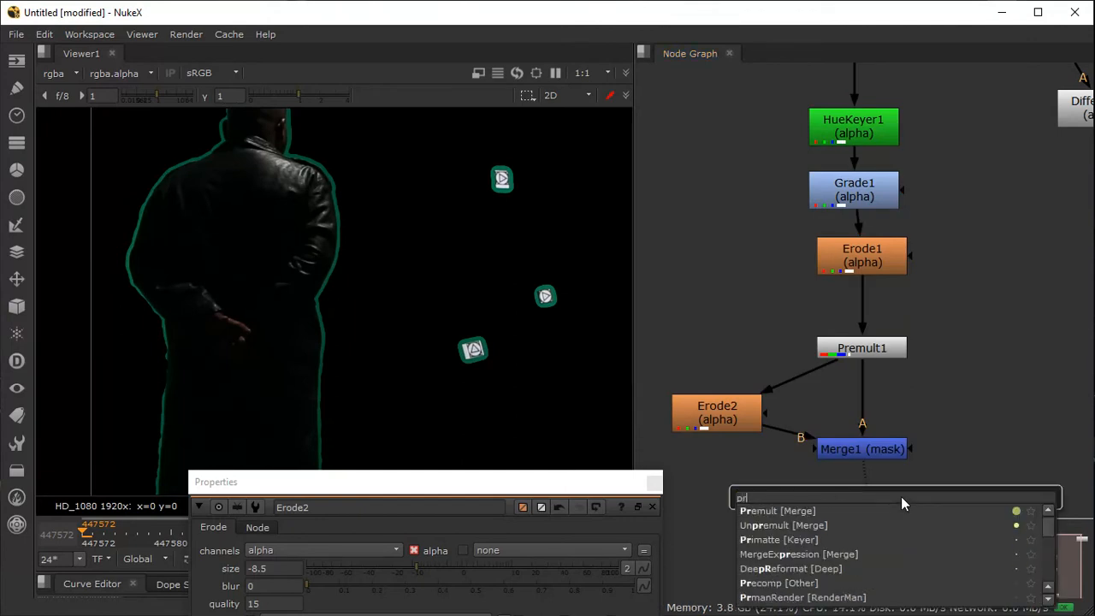
type("em")
key("Down")
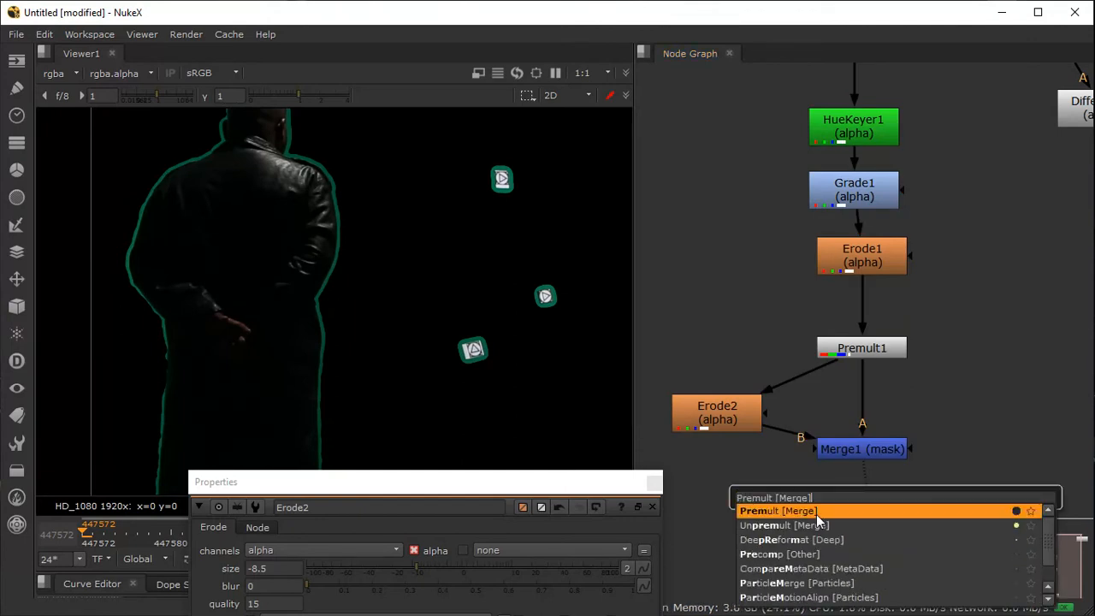
key("Return")
left_click_drag(896, 500, 874, 496)
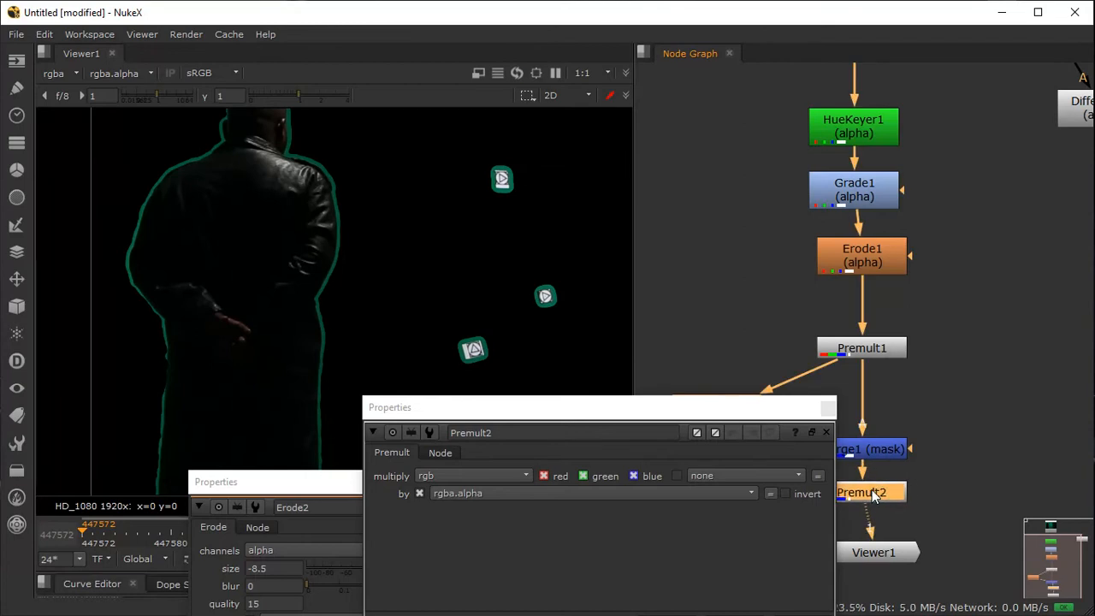
key("Delete")
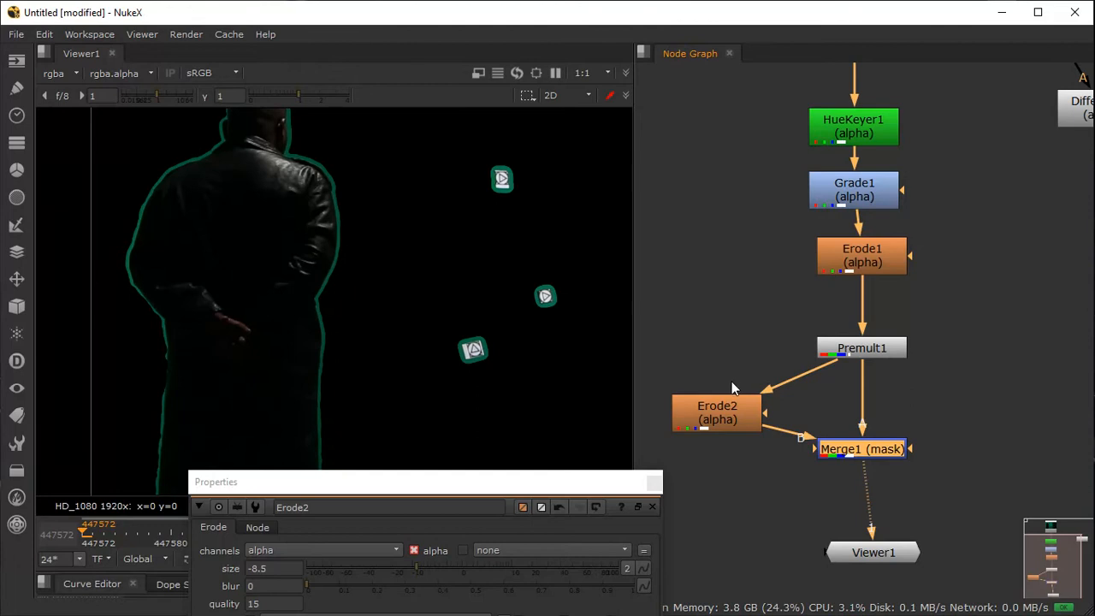
Step: Display Erode2's alpha in Viewer1 and raise Erode2's size to a positive value to shrink the matte
left_click(733, 414)
key("1")
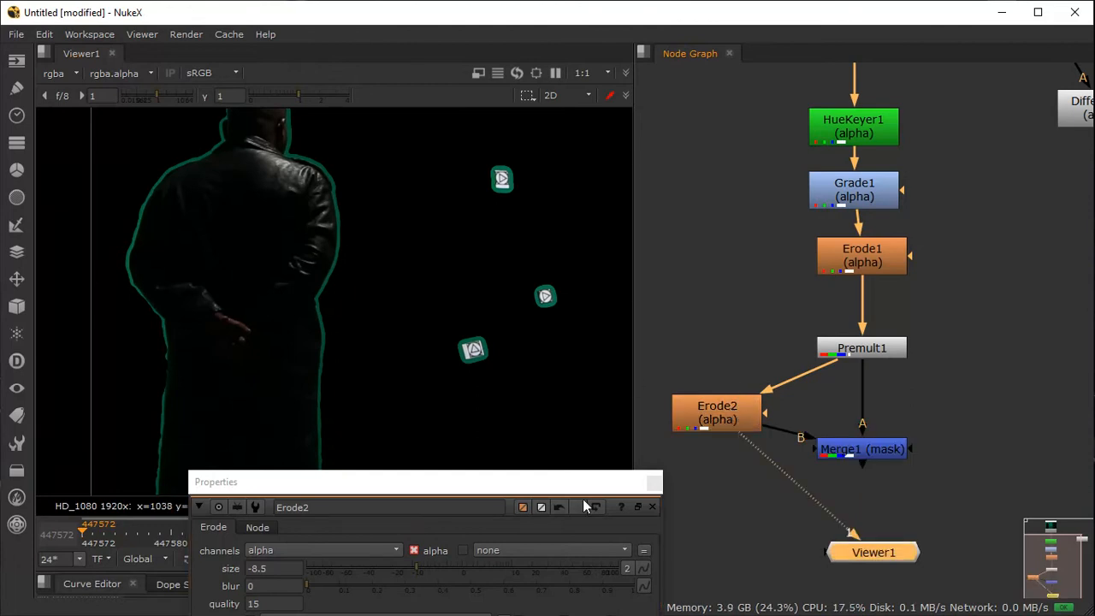
left_click(653, 482)
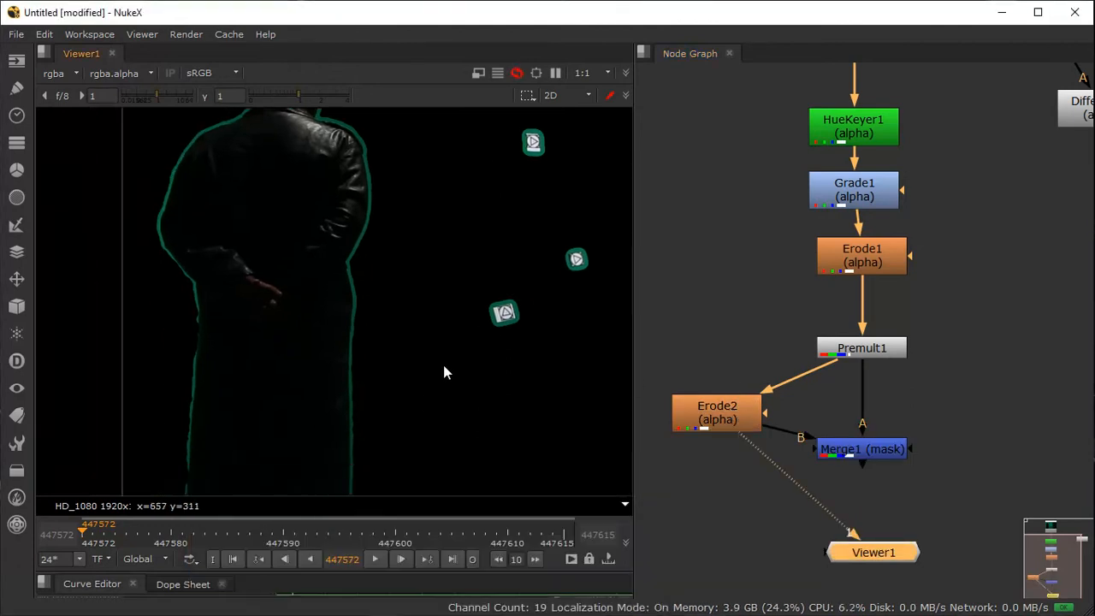
key("a")
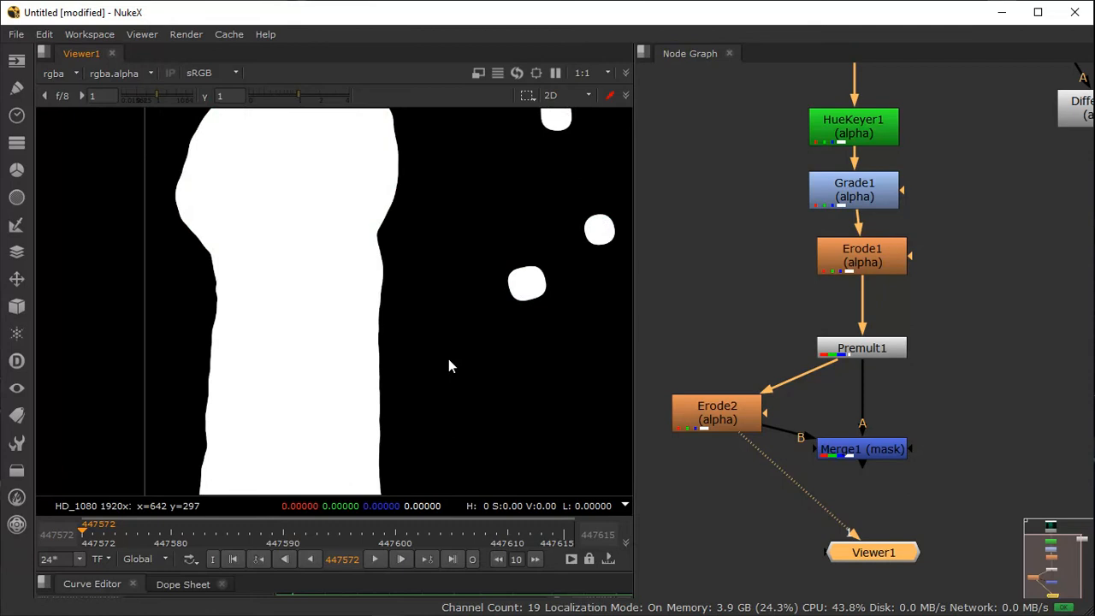
double_click(729, 416)
left_click_drag(419, 570, 509, 550)
left_click(654, 482)
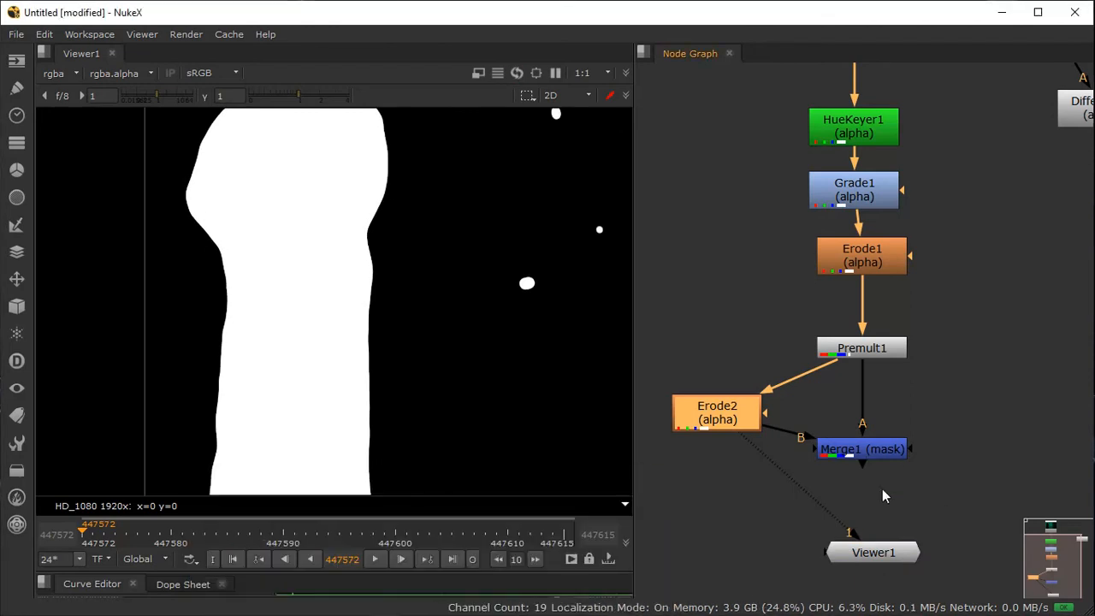
Step: Return Viewer1 to Merge1 in full colour and set Erode2's size to 4.5
left_click(886, 457)
key("1")
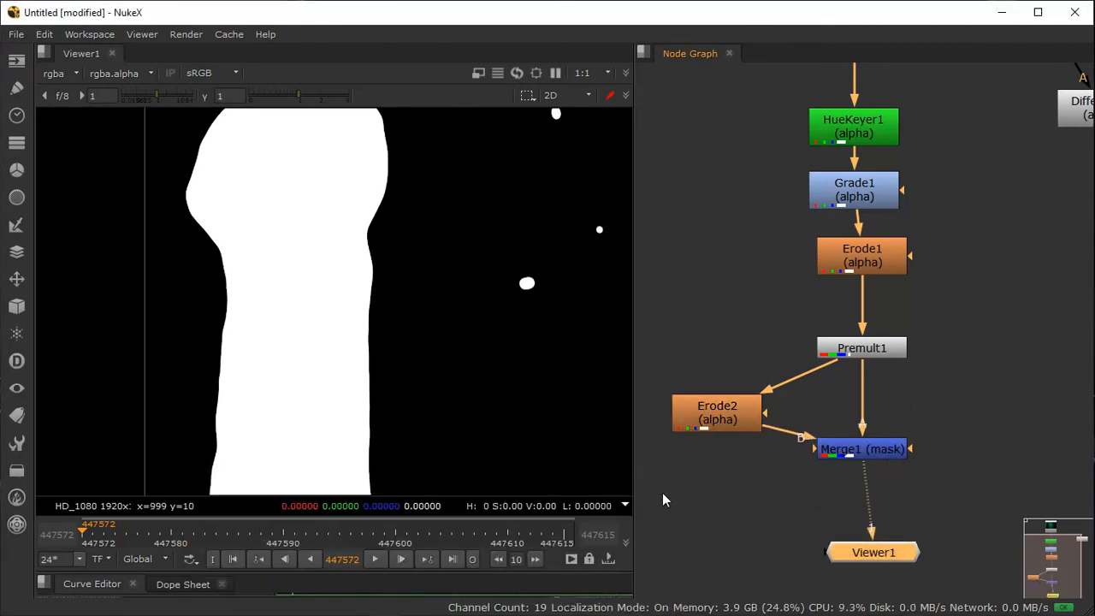
key("a")
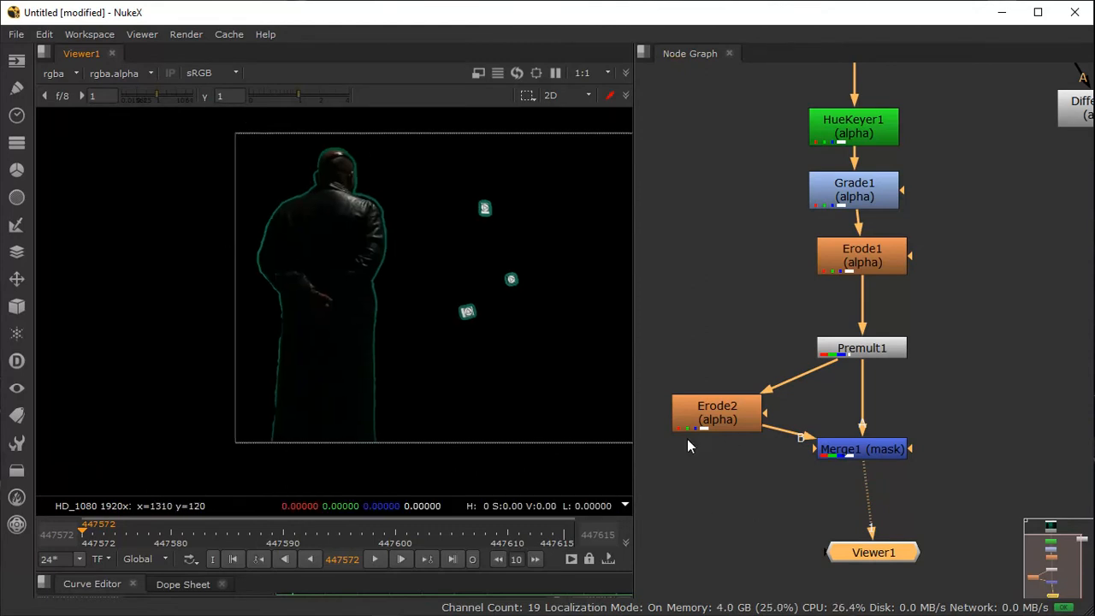
double_click(734, 416)
left_click_drag(428, 482, 807, 275)
left_click(882, 362)
left_click(1037, 276)
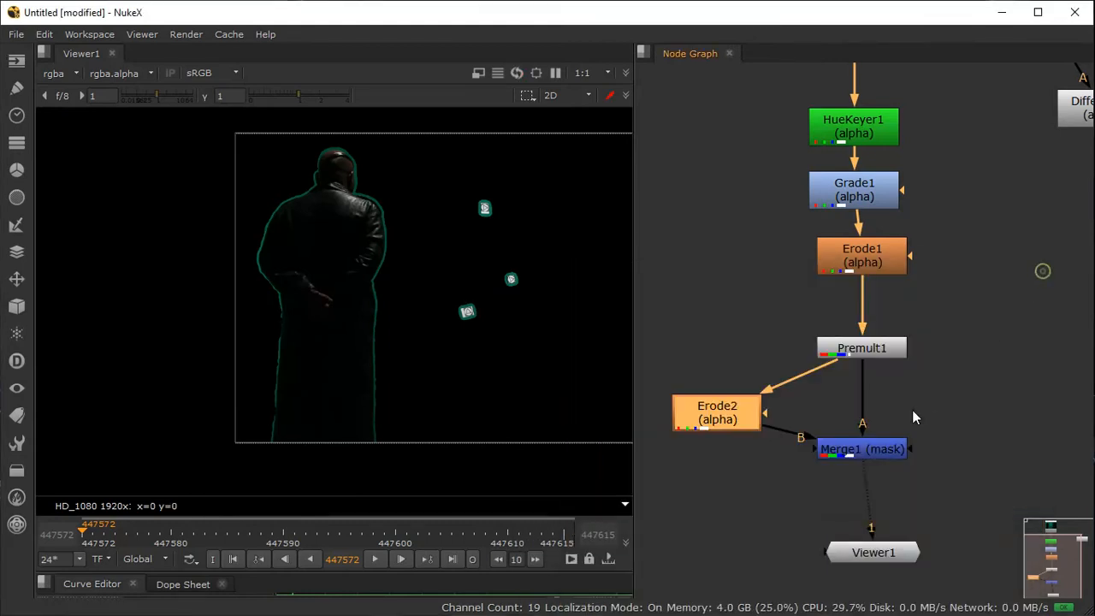
Step: Compare the in and mask operations on Merge1 and leave the operation set to in
double_click(864, 449)
left_click(324, 417)
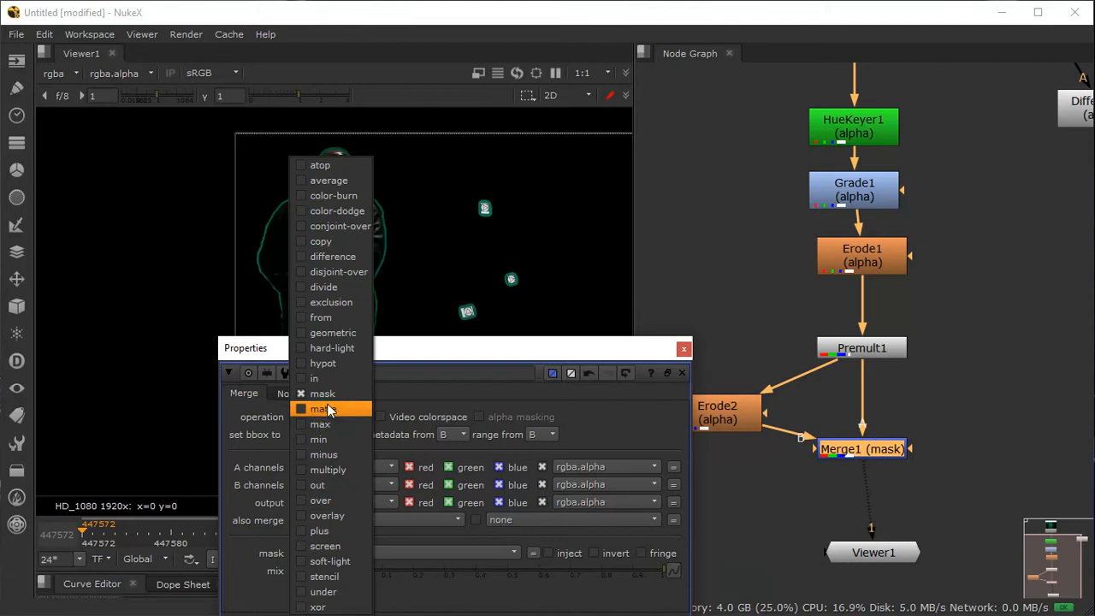
left_click(335, 381)
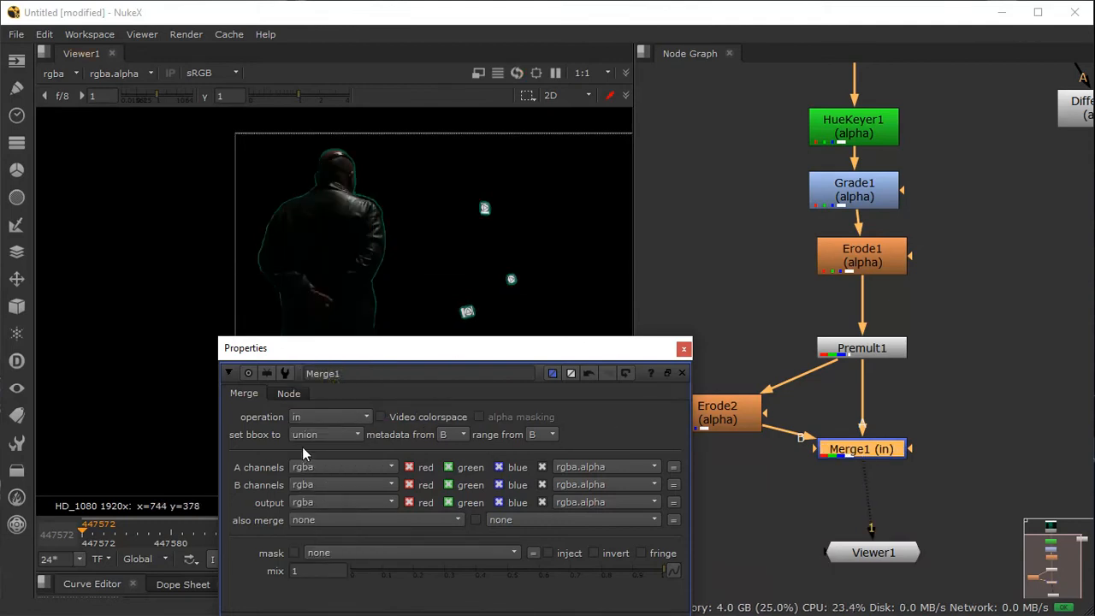
left_click(325, 419)
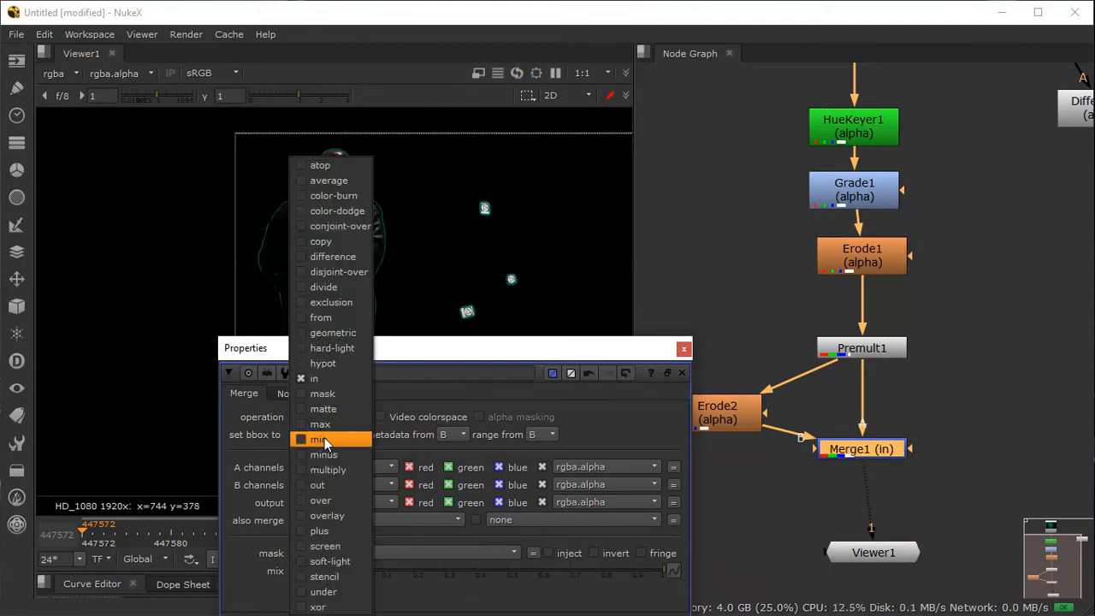
left_click(338, 394)
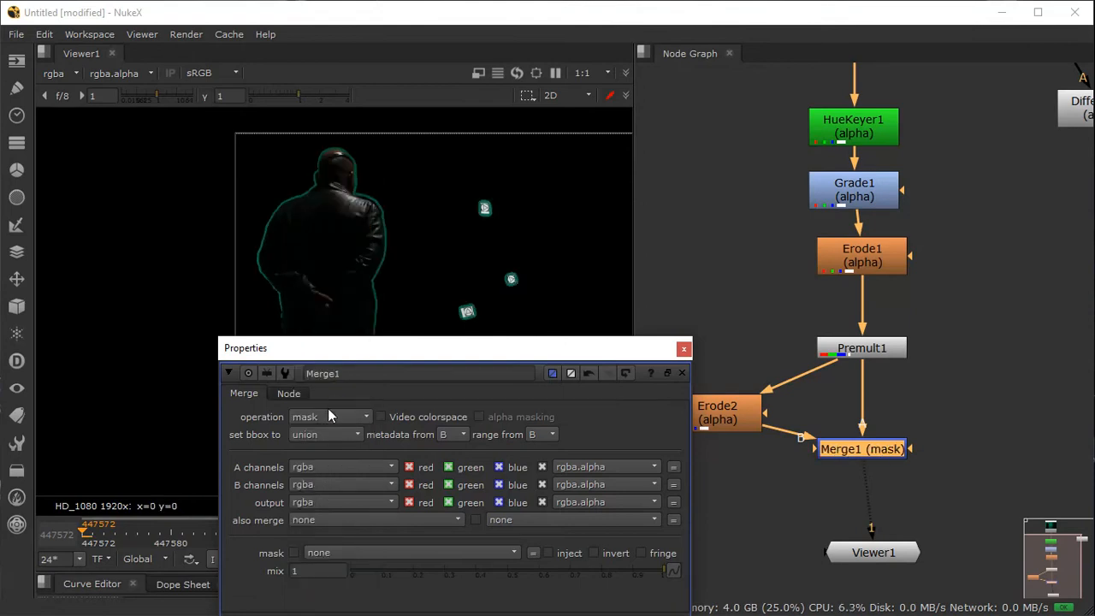
left_click(329, 414)
left_click(331, 378)
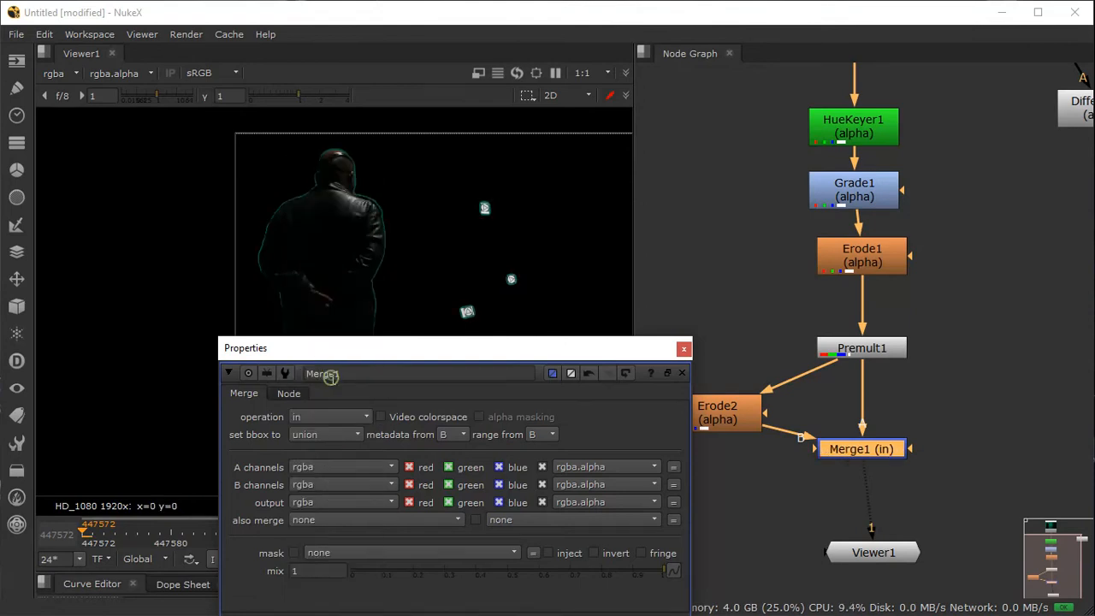
left_click(683, 349)
Step: Set Erode2's size to 10 to trim the green edge around the man, and close its properties
scroll(333, 283, "up", 2)
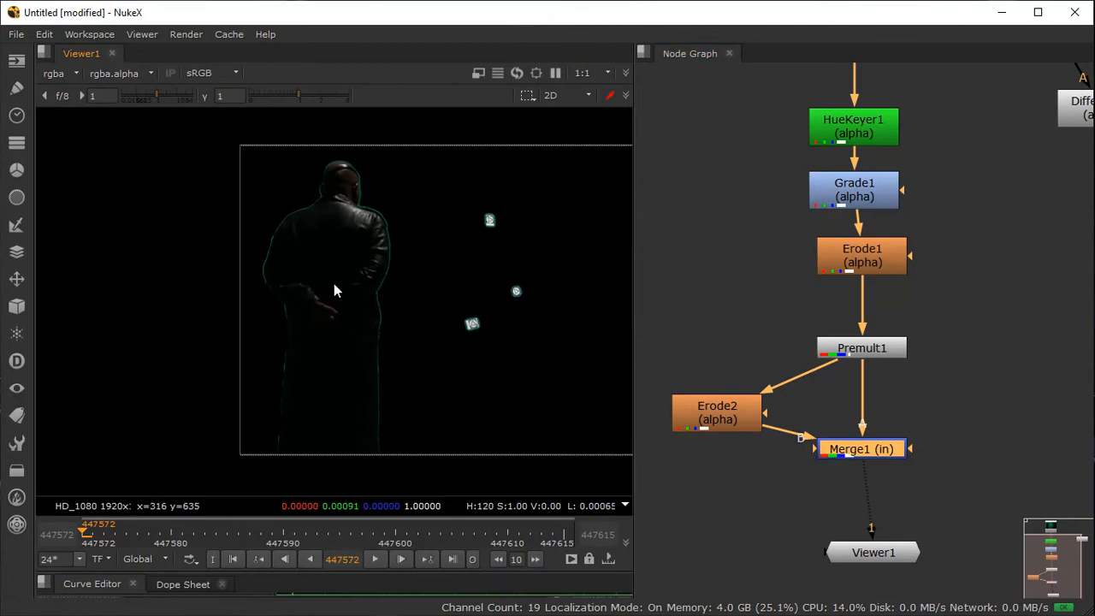
double_click(735, 410)
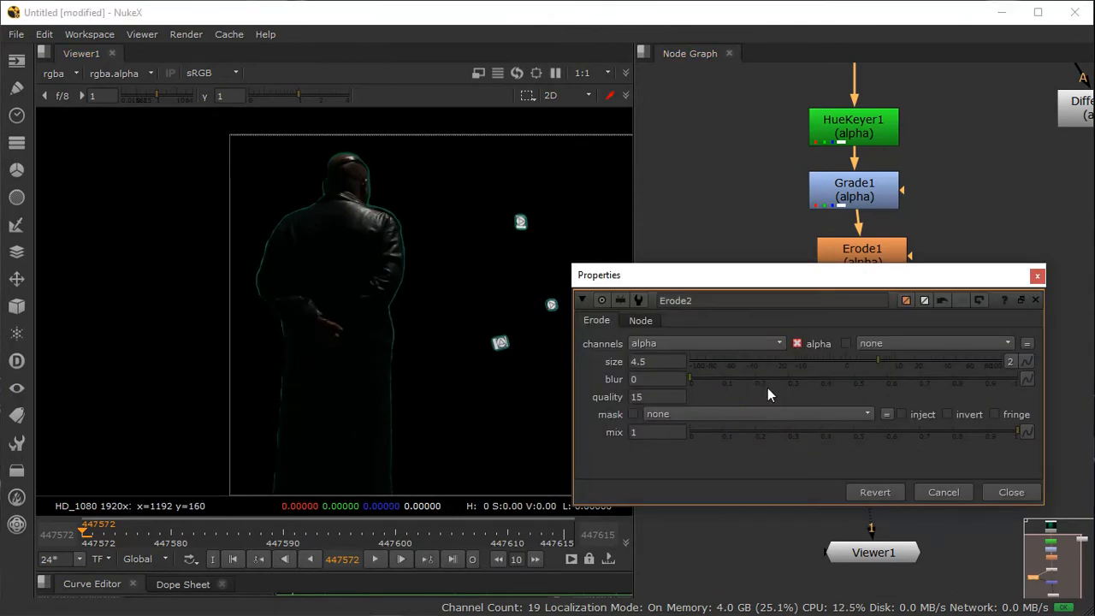
left_click_drag(880, 359, 895, 359)
middle_click_drag(379, 362, 283, 334)
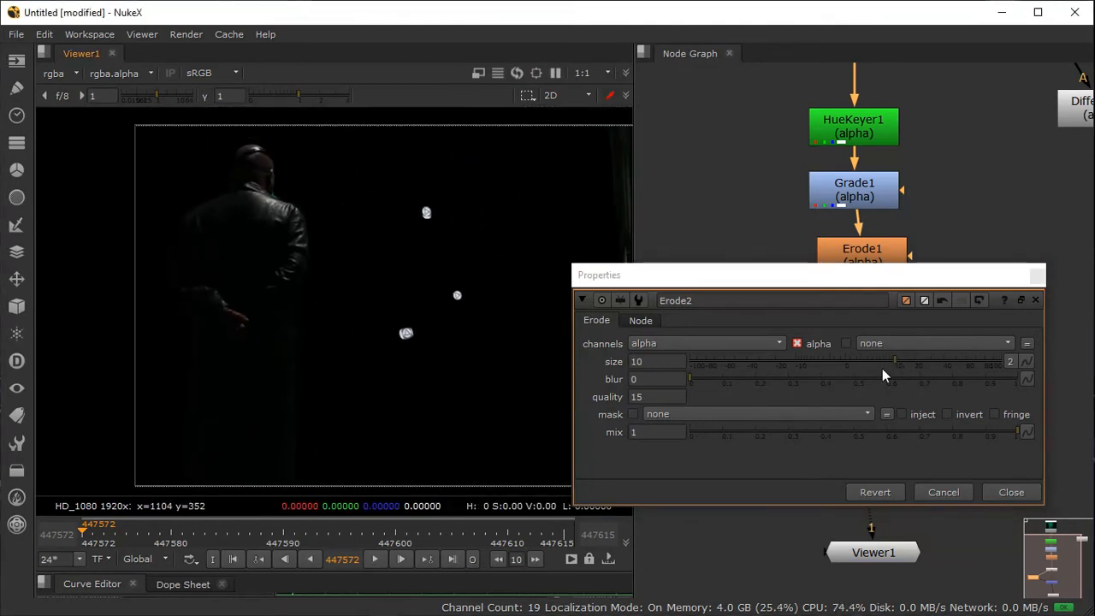
left_click(1035, 275)
middle_click_drag(914, 432, 944, 316)
scroll(945, 316, "down", 2)
middle_click_drag(936, 378, 888, 419)
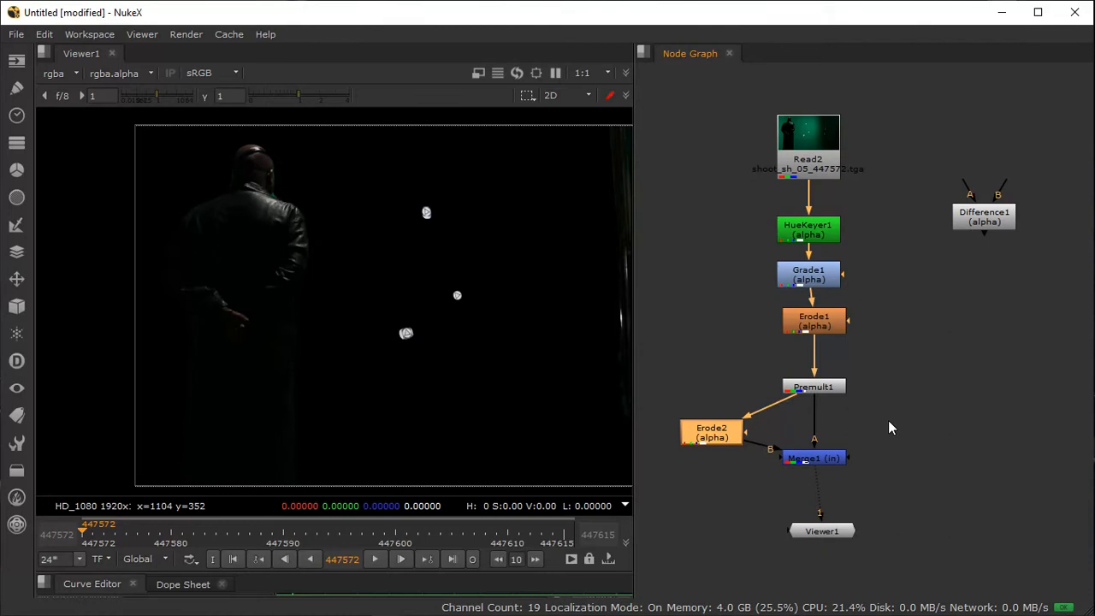
Step: Add a CheckerBoard node beside the keying branch, below Difference1, and close its properties
key("Tab")
type("che")
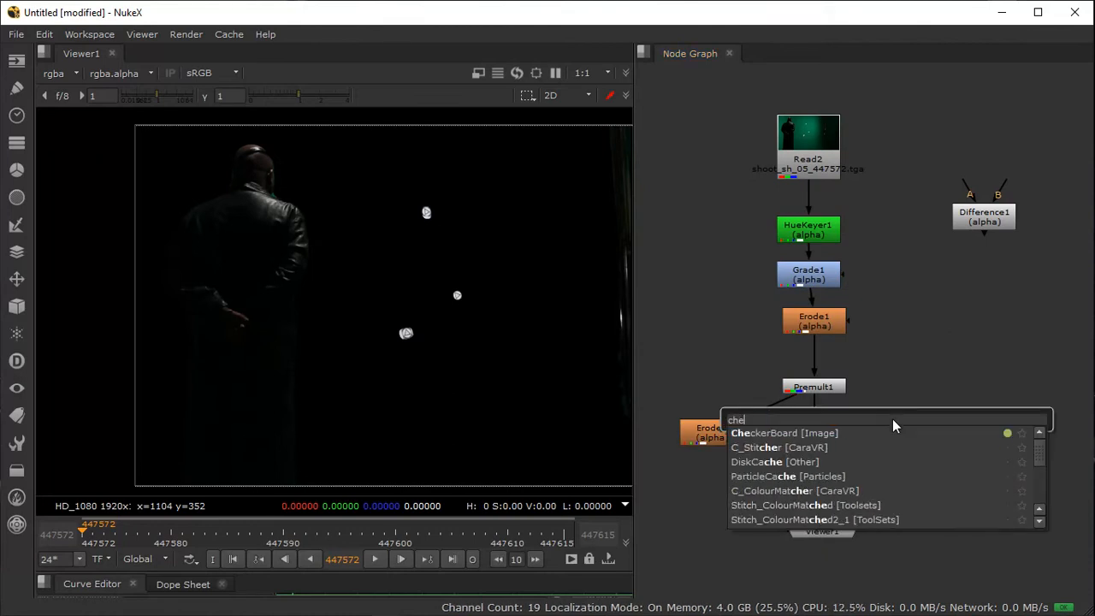
type("ck")
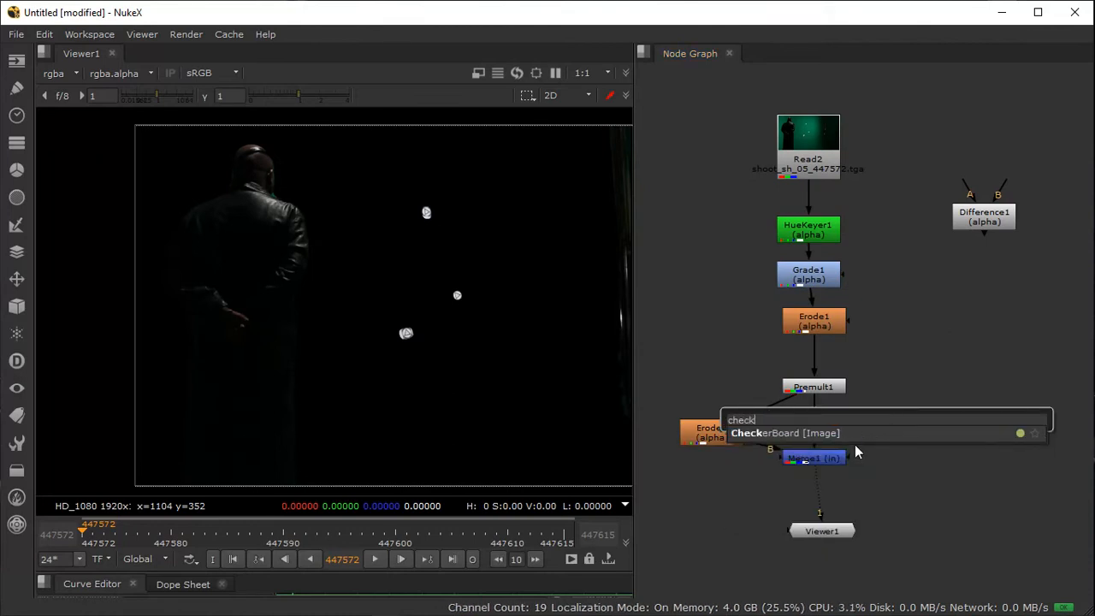
key("Return")
left_click_drag(909, 425, 996, 339)
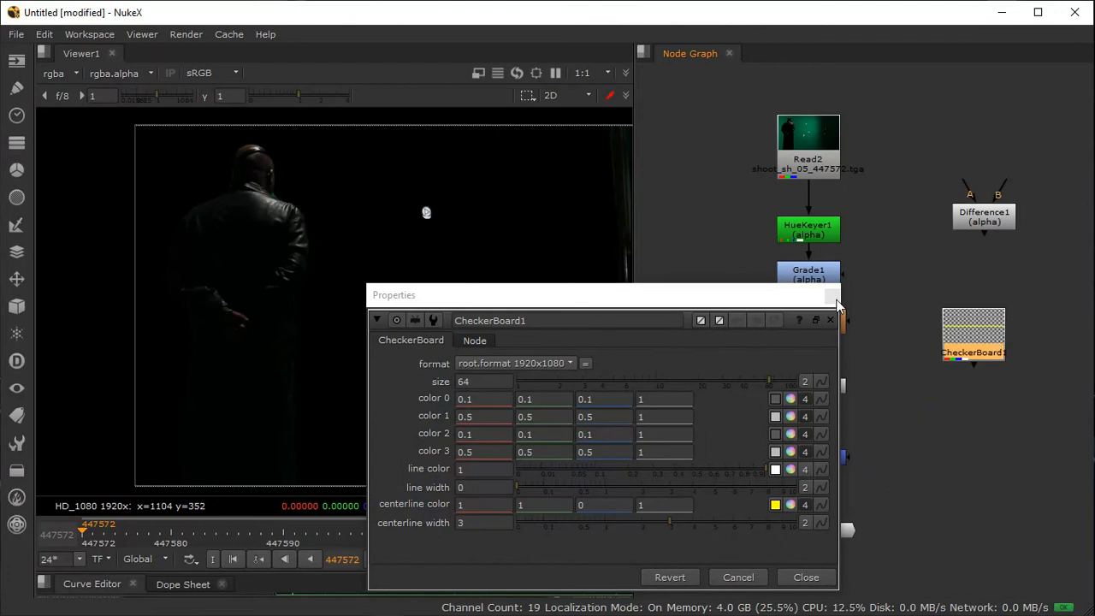
left_click(833, 297)
Step: Add an over Merge with A from Merge1 and B from CheckerBoard1, and display it in Viewer1
middle_click_drag(970, 456, 951, 377)
left_click(949, 380)
key("m")
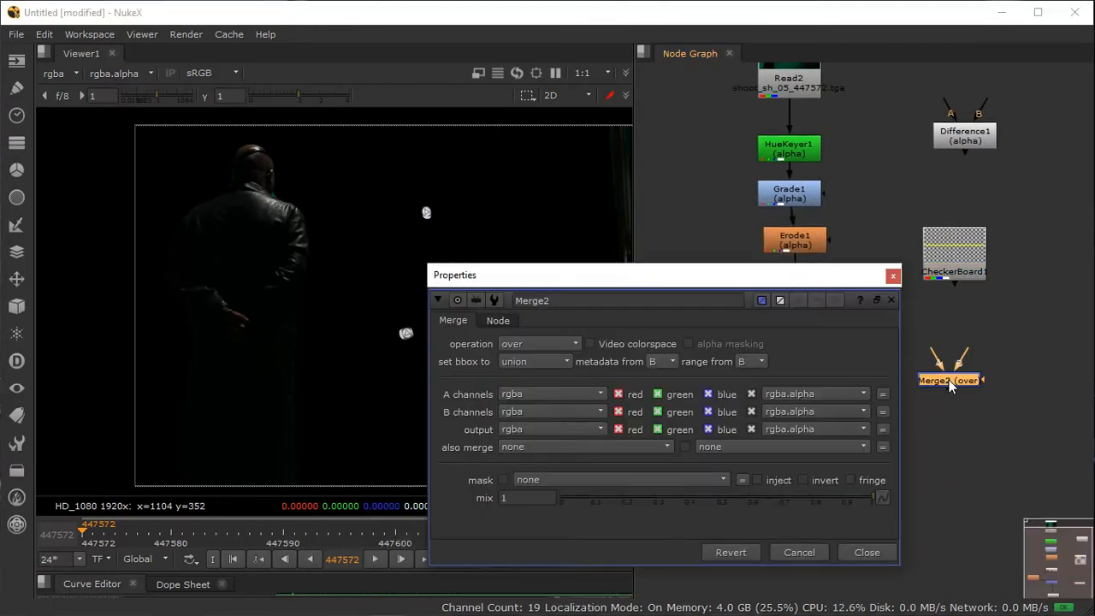
left_click(893, 276)
left_click_drag(937, 356, 809, 376)
left_click_drag(948, 359, 957, 261)
key("1")
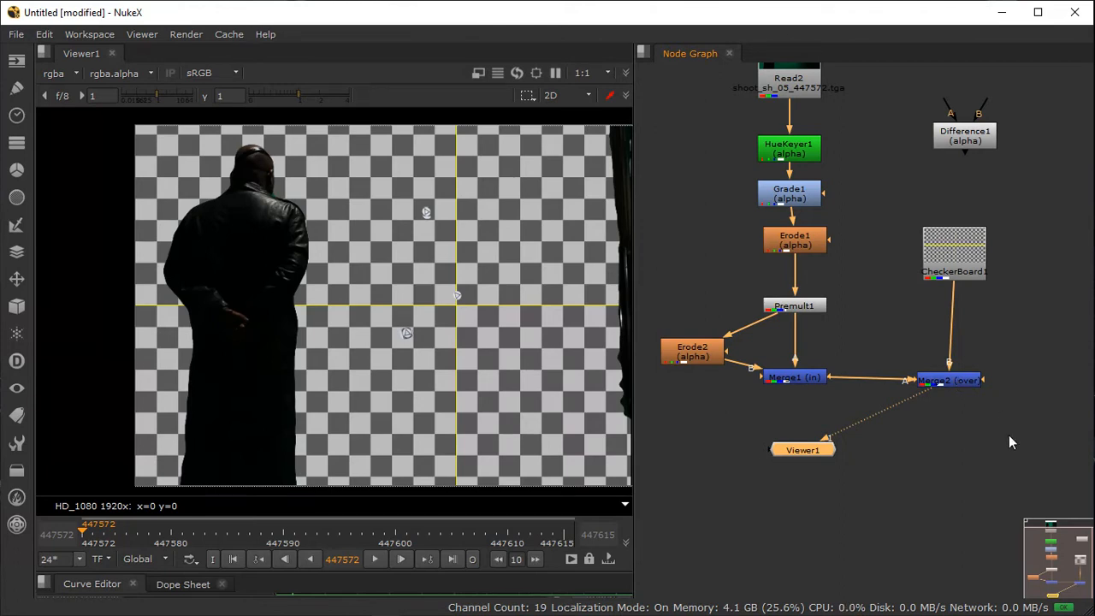
Step: Try a size of 12.5 on Erode2 and inspect the man's edges over the checkerboard
middle_click_drag(420, 237, 457, 250)
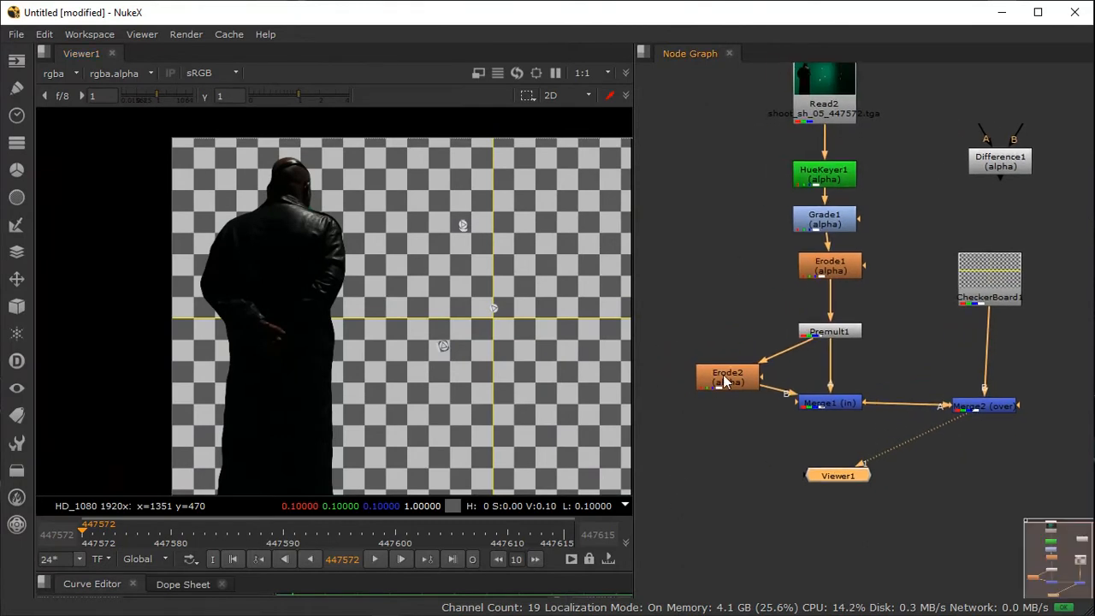
double_click(723, 375)
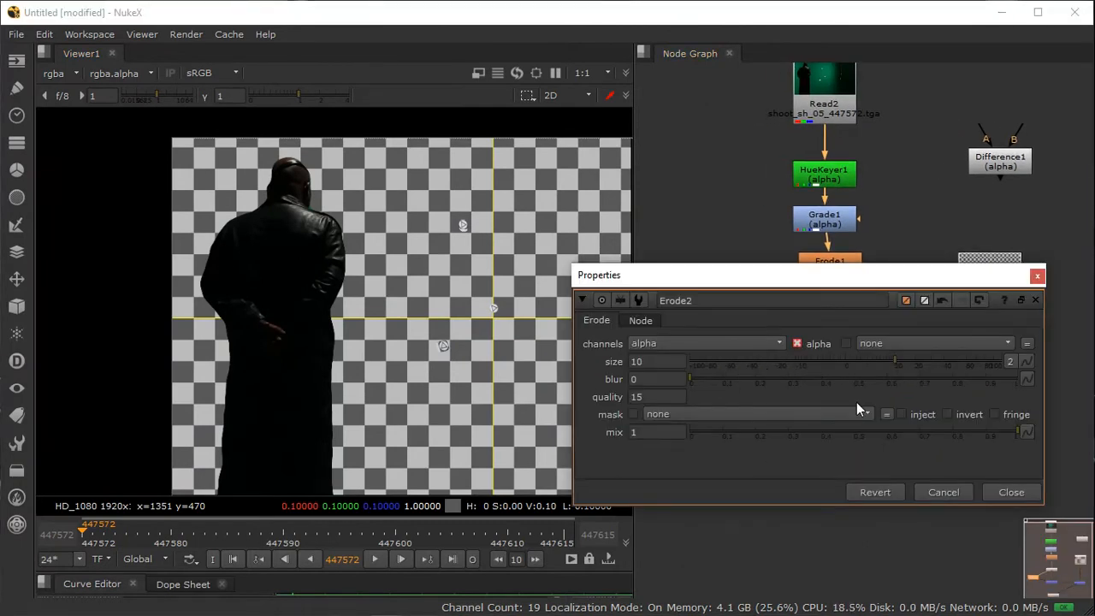
mouse_move(897, 359)
left_mouse_down()
mouse_move(932, 361)
mouse_move(858, 366)
mouse_move(910, 367)
left_mouse_up()
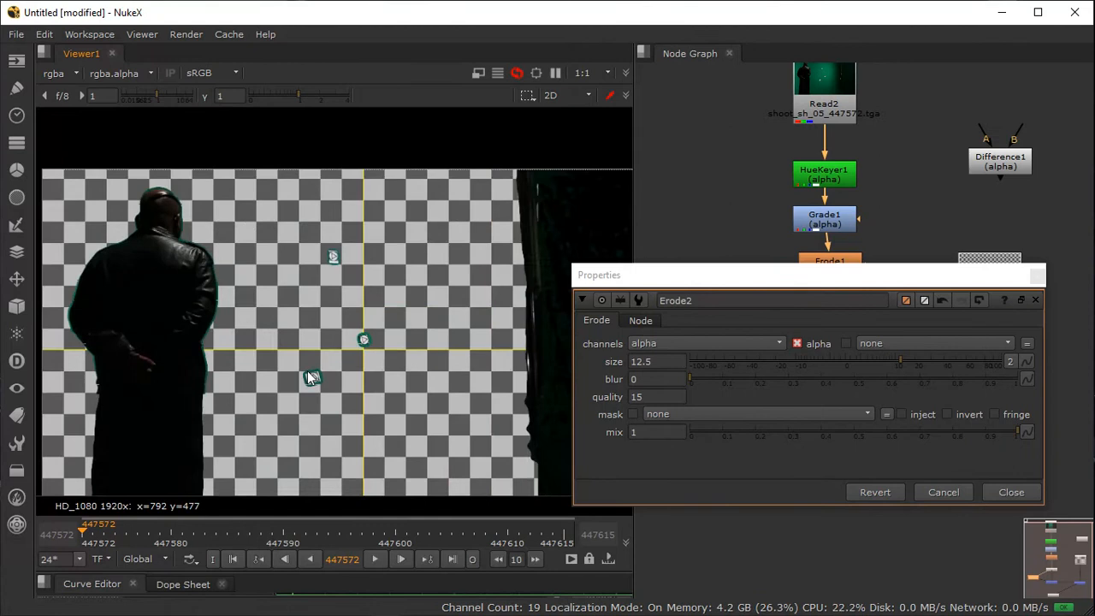
middle_click_drag(329, 381, 474, 386)
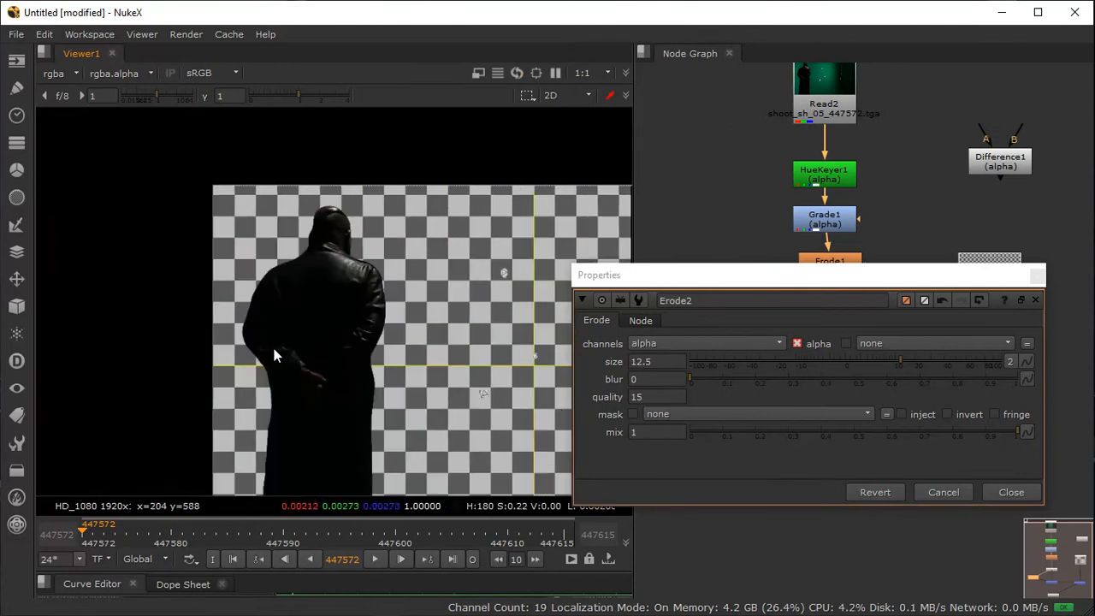
middle_click_drag(399, 324, 352, 374)
scroll(334, 342, "up", 3)
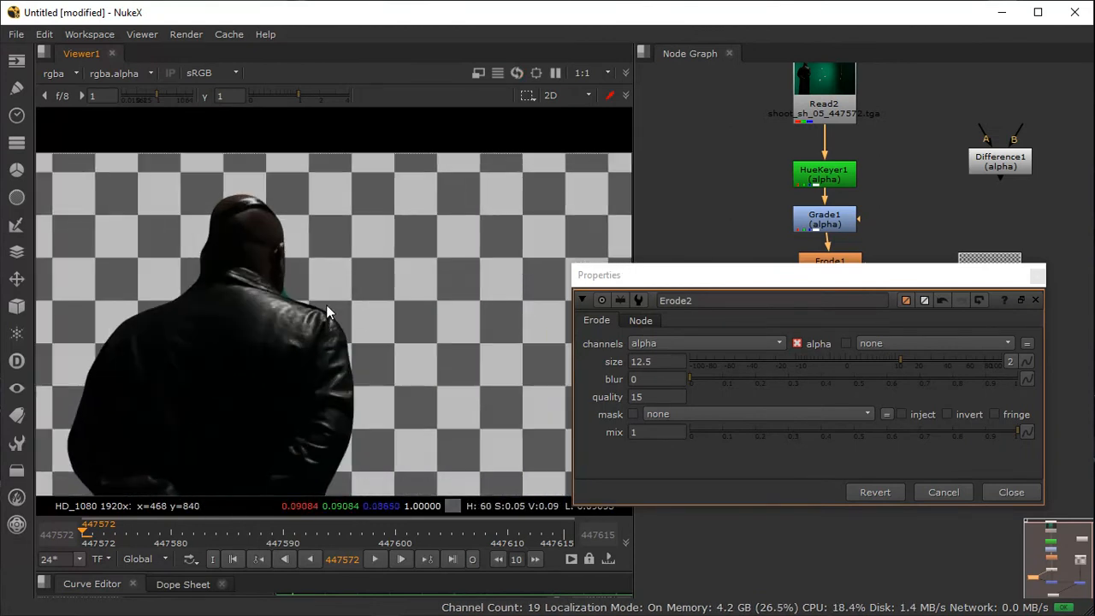
Step: Set Erode2's size to 9.5, check the man's outline over the checkerboard, and close the properties
mouse_move(899, 361)
left_mouse_down()
mouse_move(865, 360)
mouse_move(894, 360)
left_mouse_up()
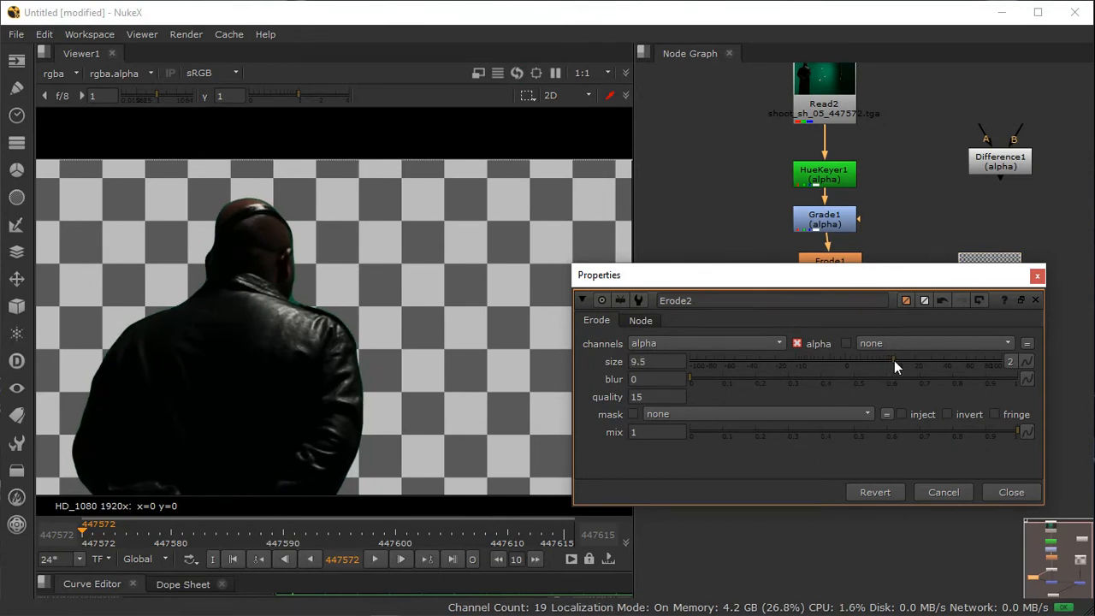
middle_click_drag(353, 379, 417, 190)
scroll(417, 189, "down", 1)
middle_click_drag(417, 300, 315, 398)
scroll(315, 399, "up", 3)
middle_click_drag(339, 292, 349, 332)
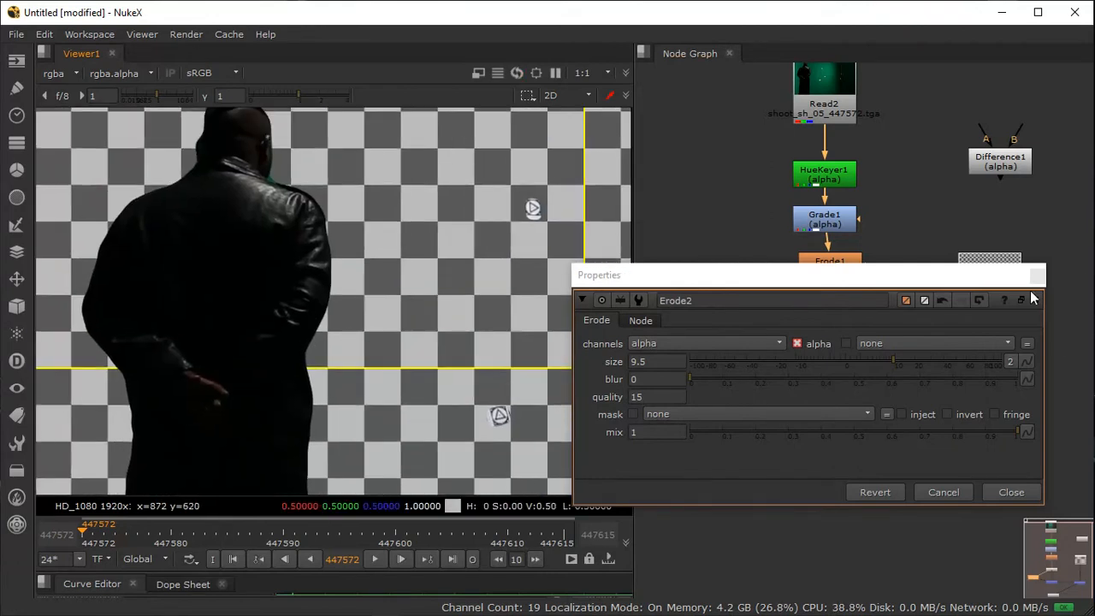
left_click(1036, 275)
Step: Display Merge1's alpha in Viewer1 to examine the whole matte
middle_click_drag(766, 449, 875, 405)
left_click(922, 376)
key("1")
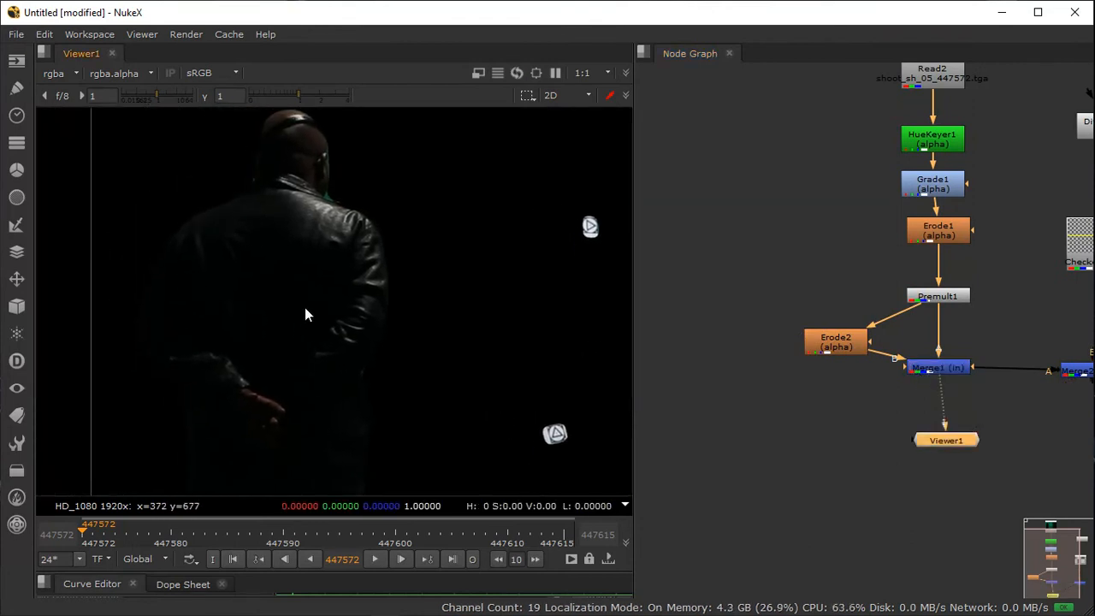
key("a")
scroll(305, 315, "down", 3)
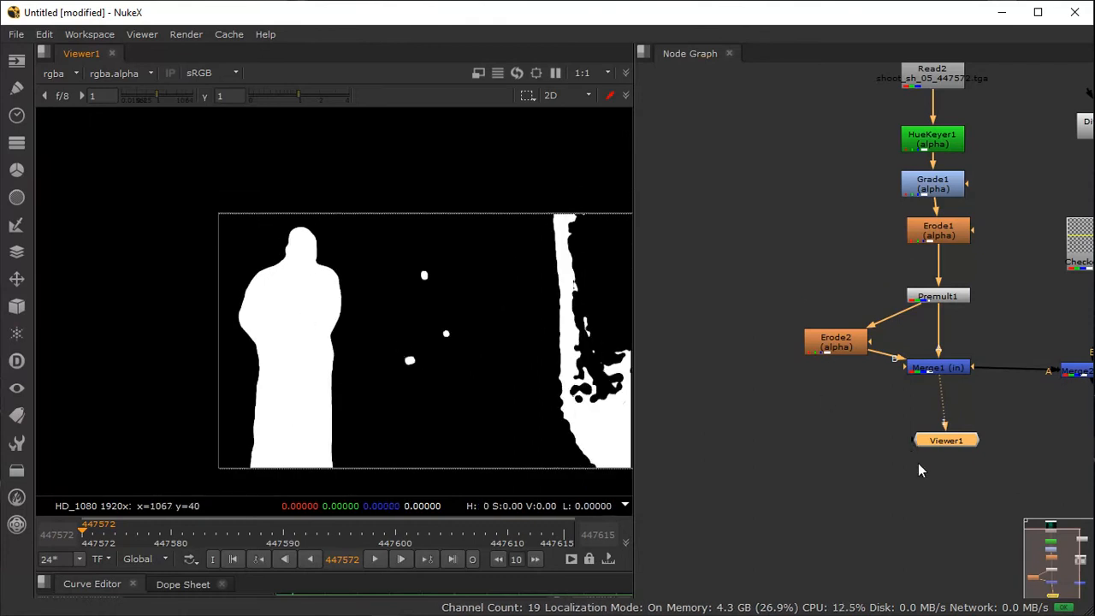
Step: Return Viewer1 to Merge2 in full colour, framing the whole image, and move the Viewer1 node below the merges
middle_click_drag(996, 451, 859, 470)
left_click_drag(824, 462, 824, 502)
left_click(964, 391)
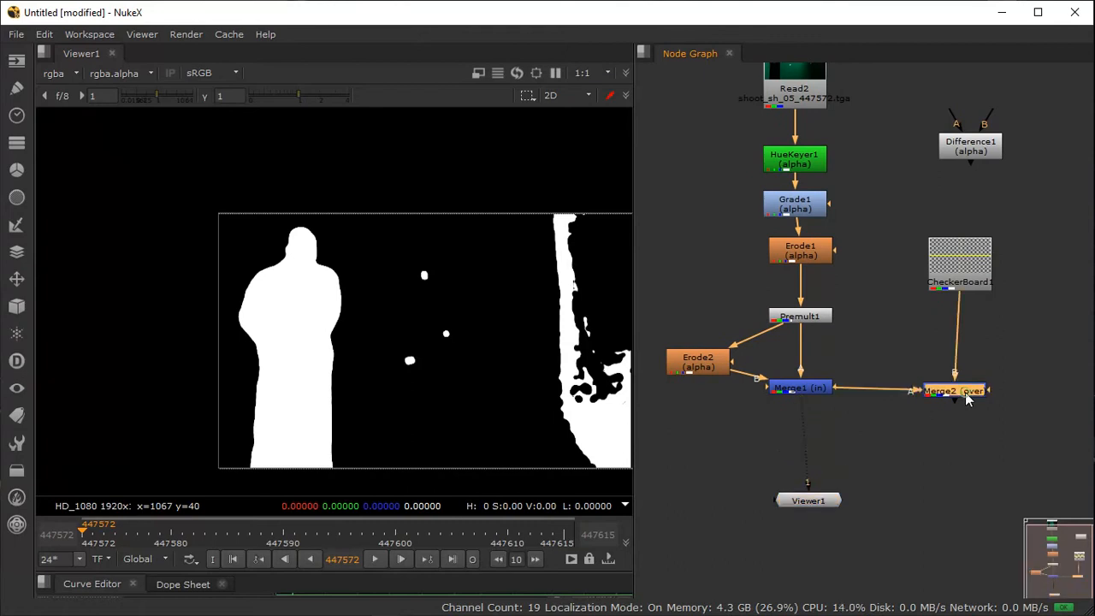
key("1")
key("f")
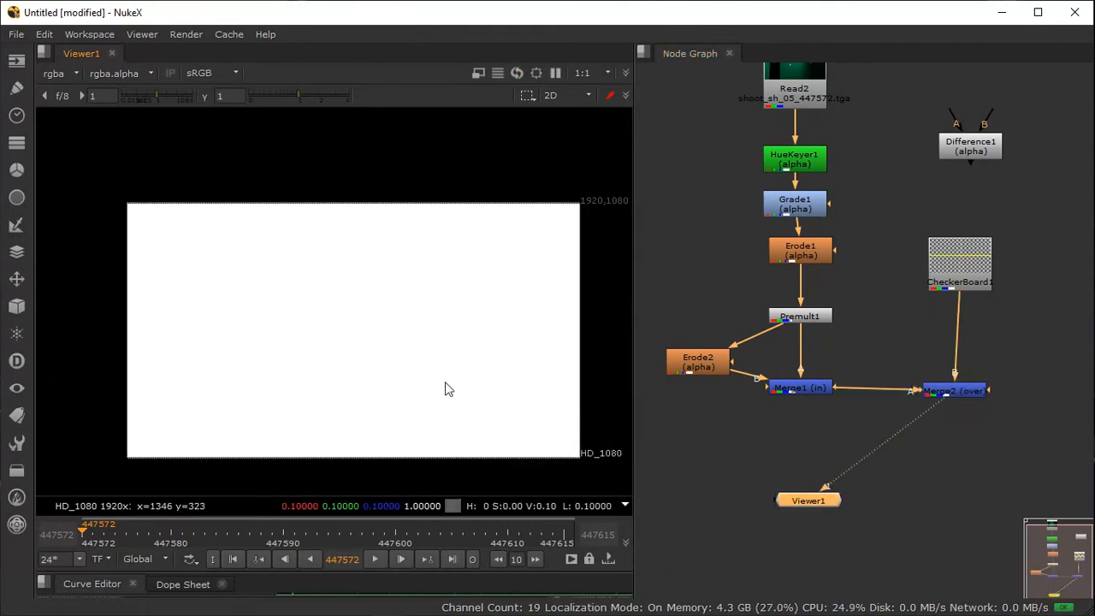
middle_click_drag(417, 351, 425, 339)
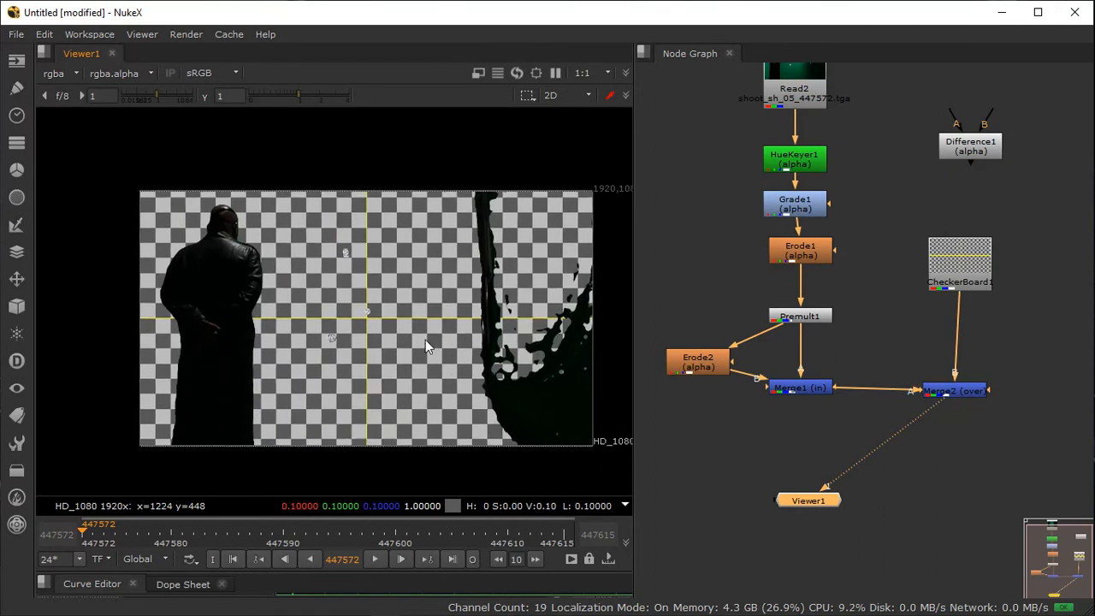
left_click_drag(806, 505, 882, 574)
left_click(766, 465)
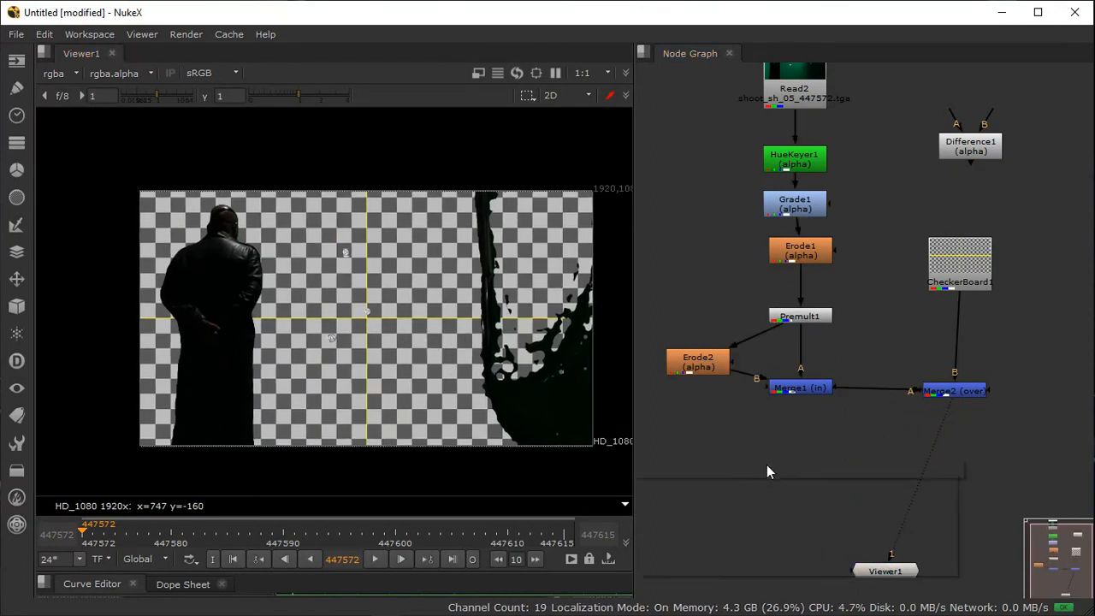
key("Tab")
type("rotop")
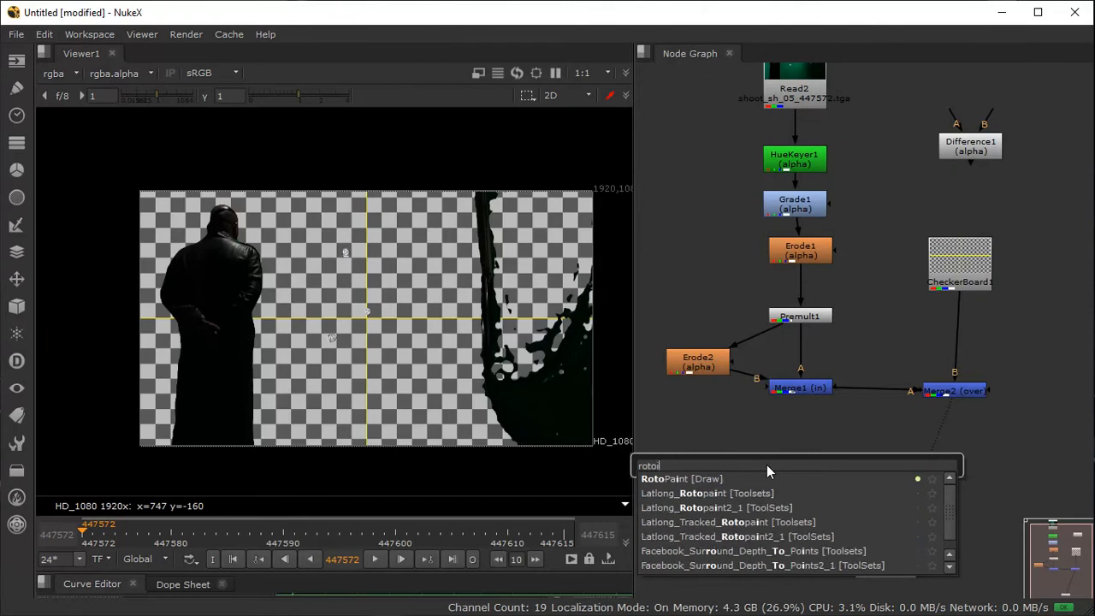
left_click(673, 477)
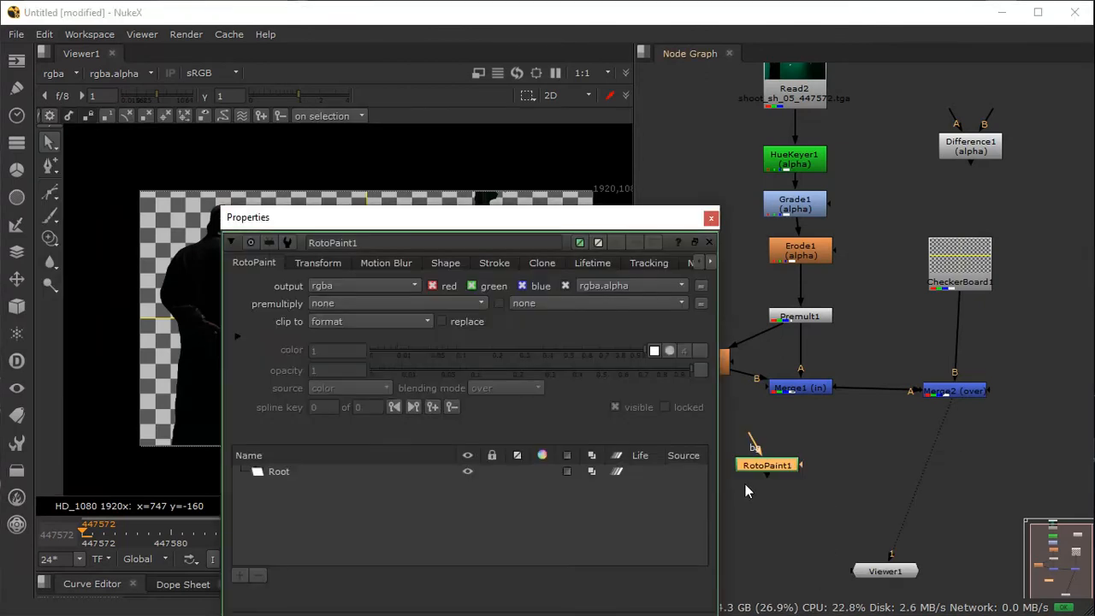
key("Delete")
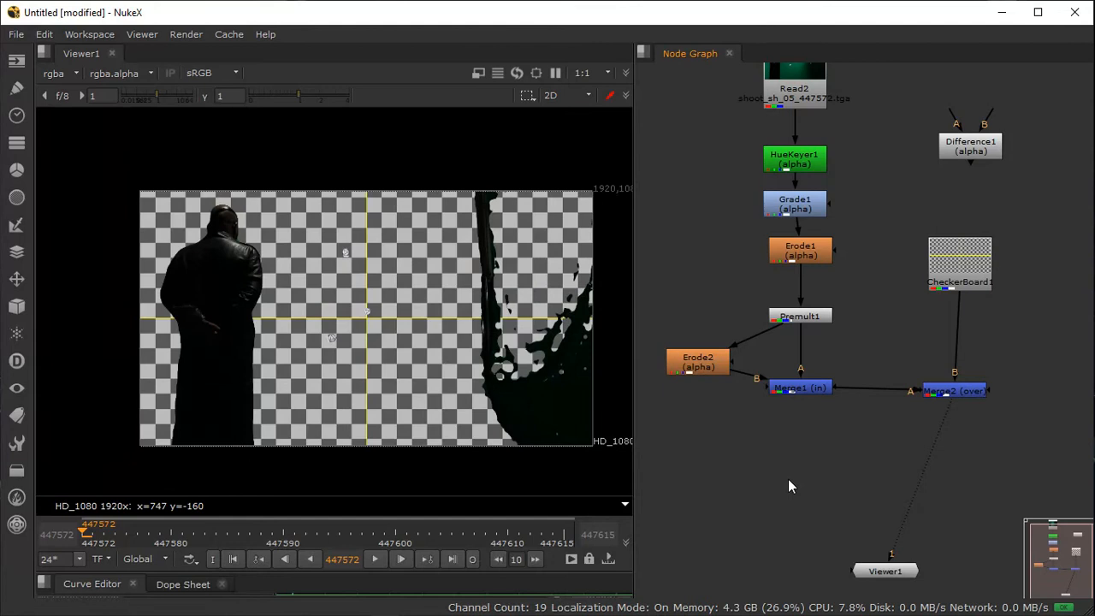
key("r")
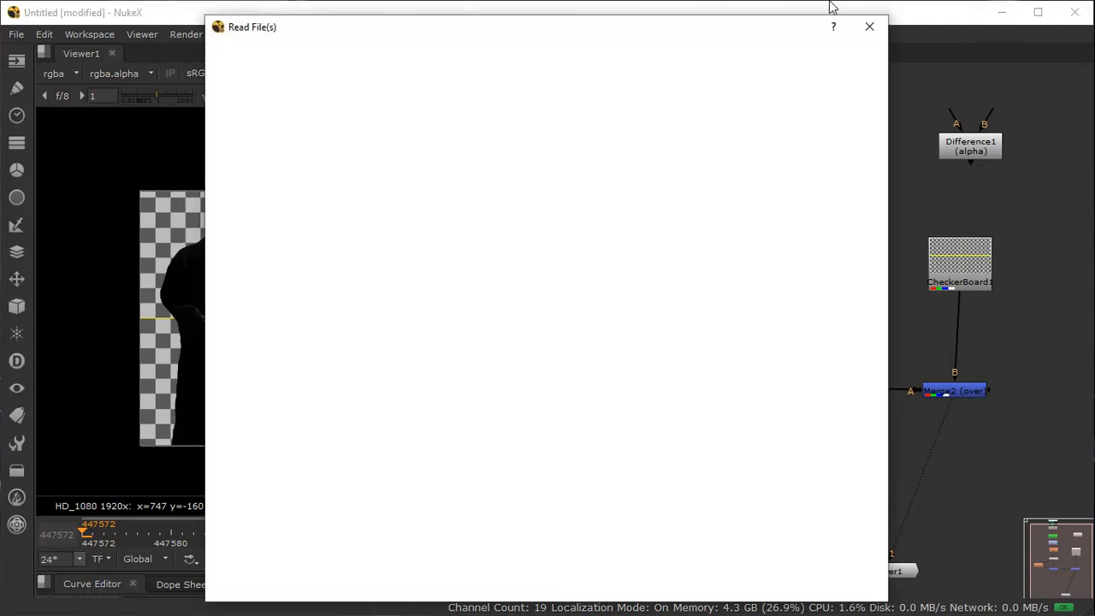
left_click(869, 26)
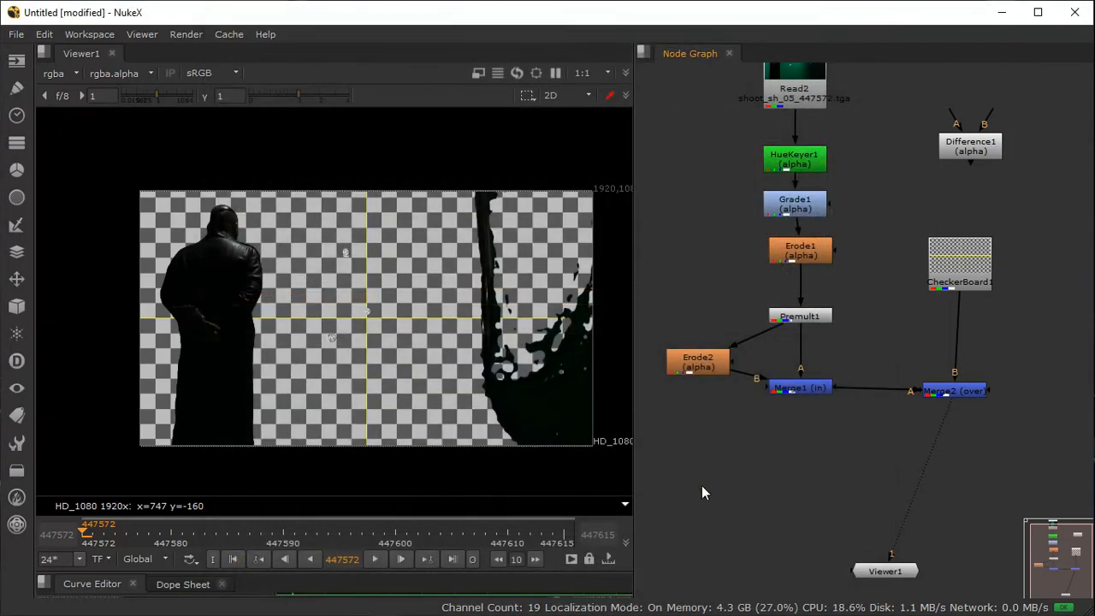
Step: Add a Roto node below Erode2 and move its properties clear of the man in the viewer
key("Tab")
type("roto")
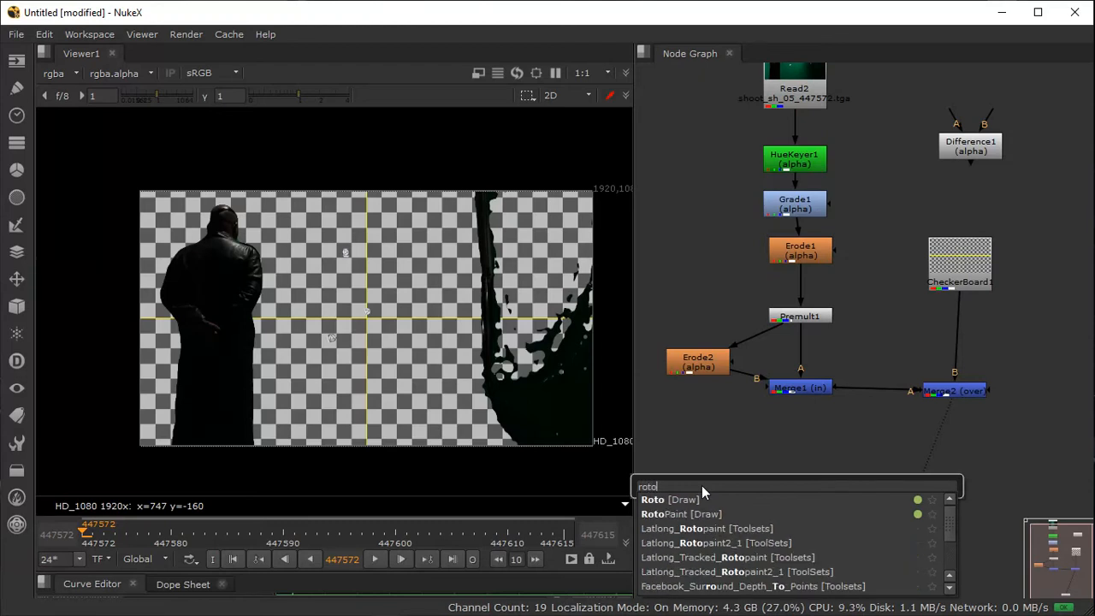
left_click(699, 503)
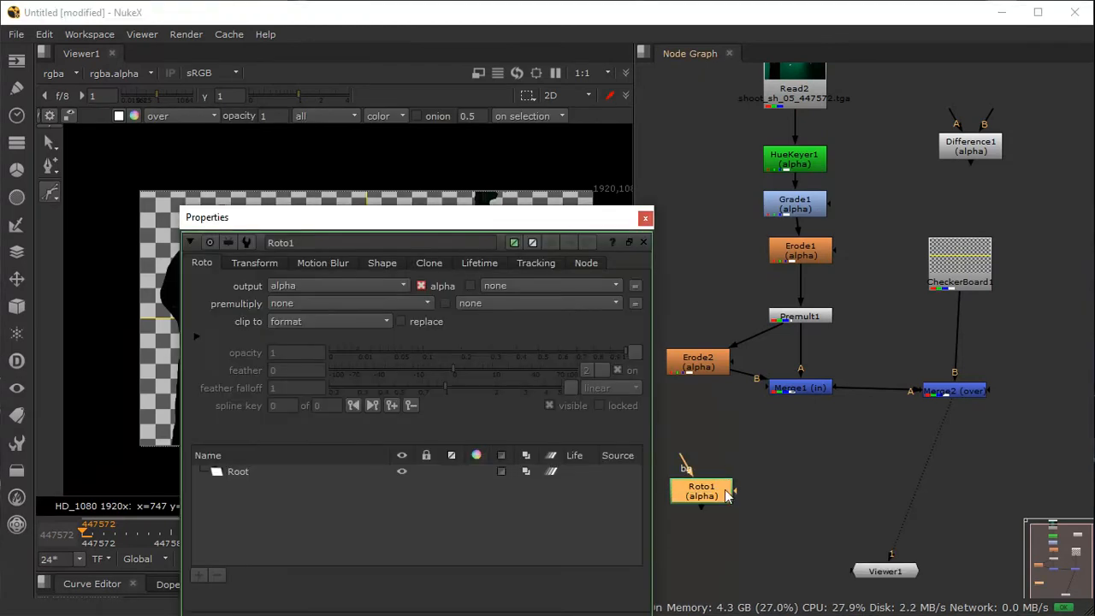
left_click_drag(607, 217, 974, 212)
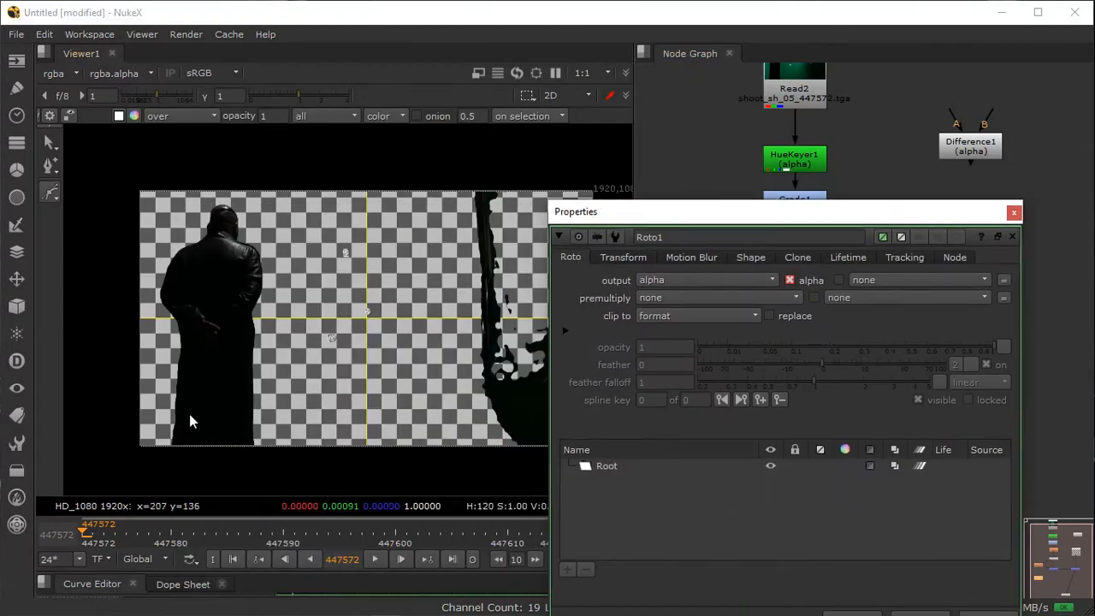
Step: Draw a closed Bezier loosely around the man as a garbage matte, and close the Roto properties
left_click(154, 453)
left_click(160, 254)
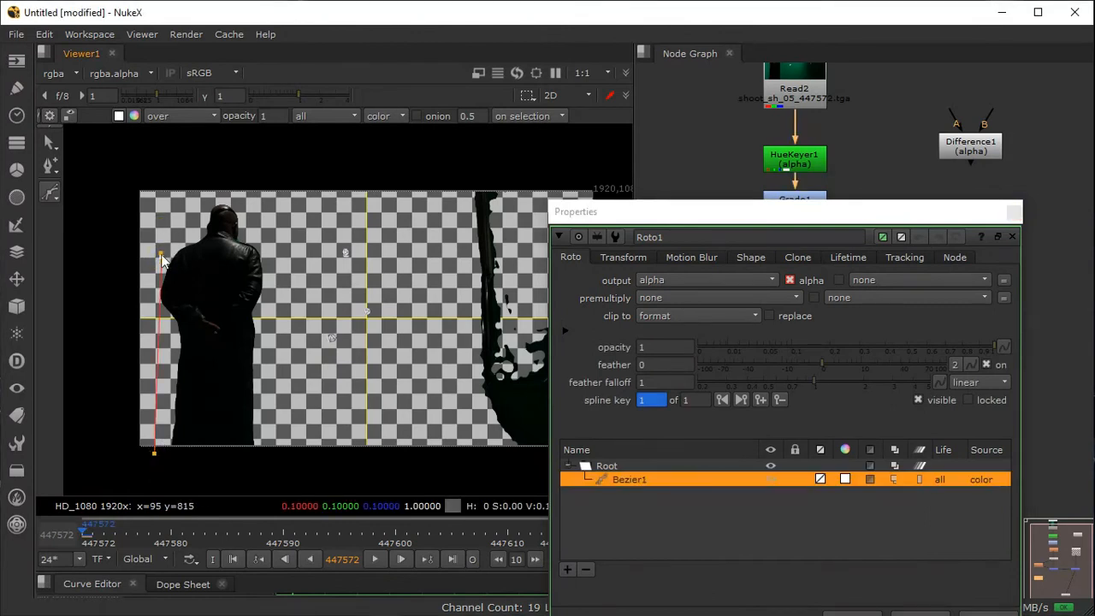
left_click(207, 168)
left_click(275, 280)
left_click(281, 407)
mouse_move(232, 466)
left_mouse_down()
mouse_move(198, 470)
mouse_move(246, 471)
left_mouse_up()
left_click(154, 454)
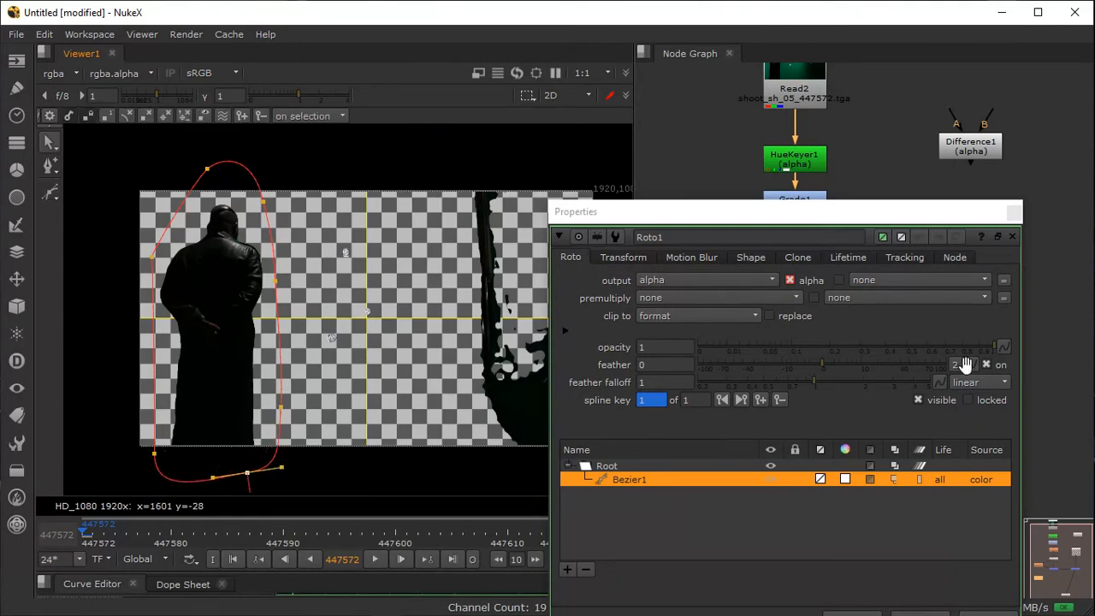
left_click(1013, 212)
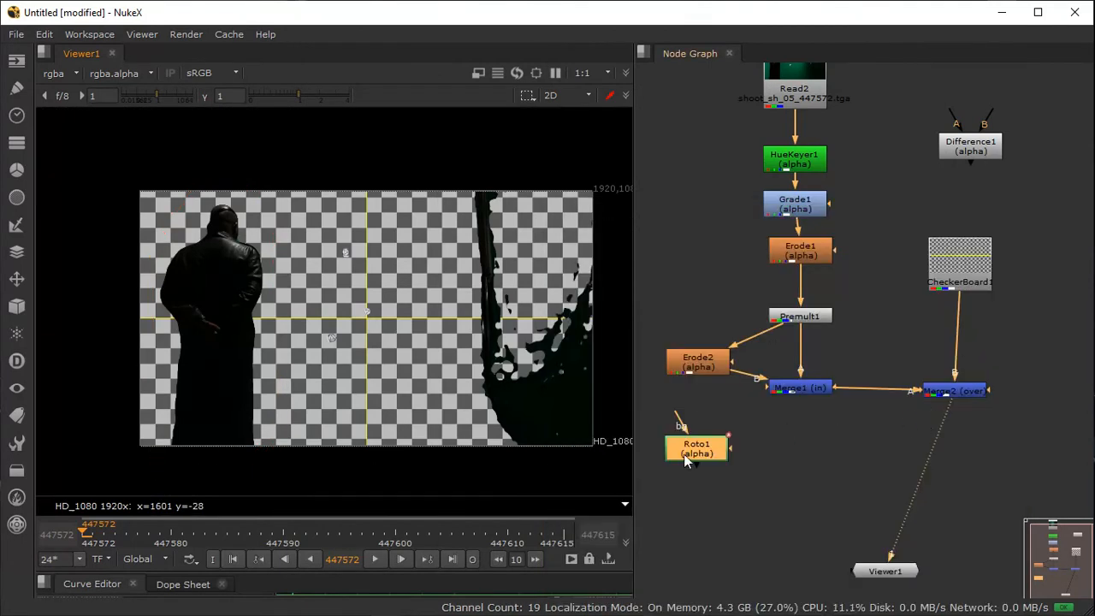
Step: Add a Merge below Merge1 with A from Roto1 and B from Merge1
left_click(772, 464)
key("Tab")
type("merge")
key("Return")
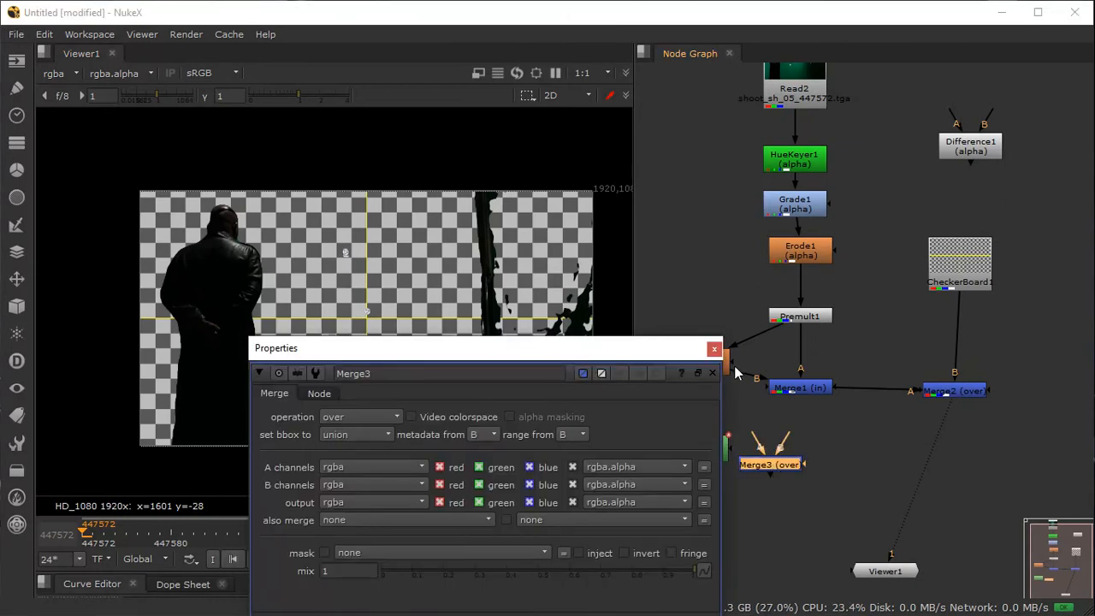
left_click(714, 350)
left_click_drag(753, 438, 729, 448)
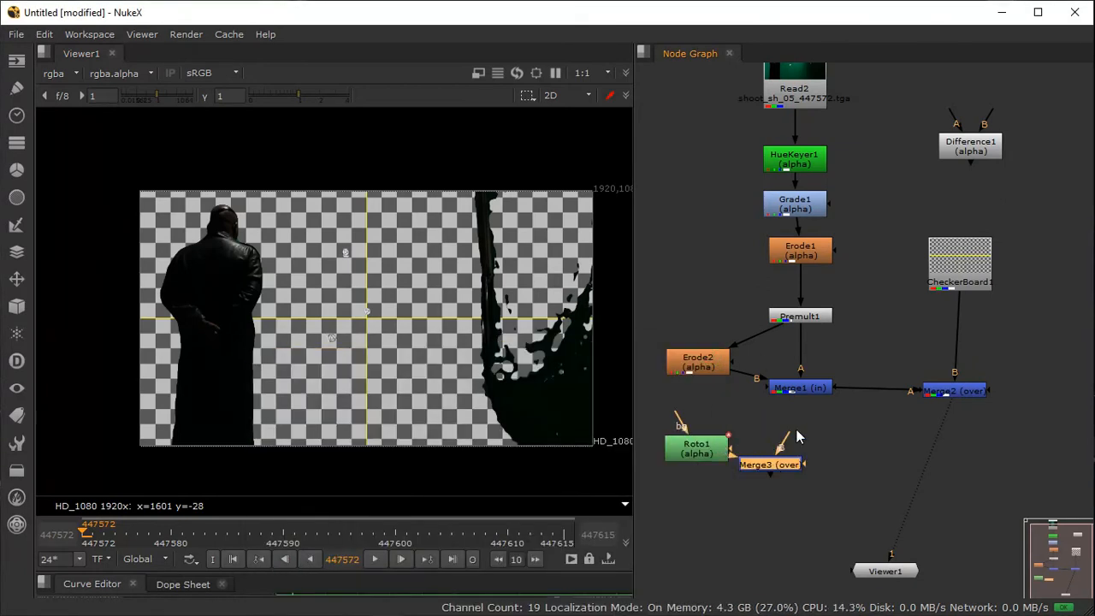
left_click_drag(799, 408, 805, 389)
left_click_drag(776, 465, 791, 465)
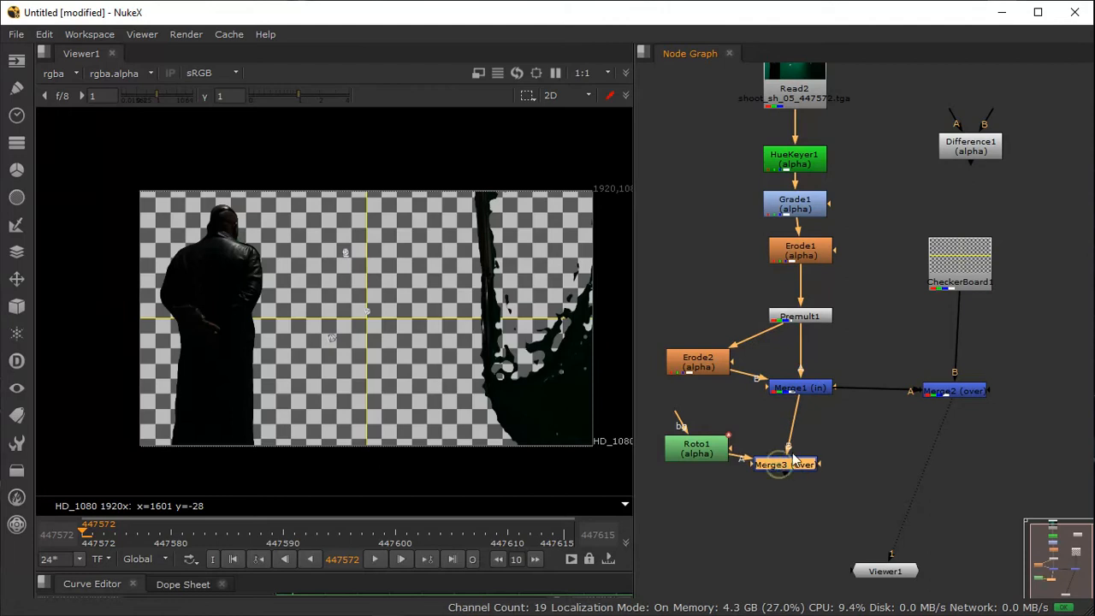
Step: Display Merge3 in Viewer1, set its operation to mask, and close its properties
key("1")
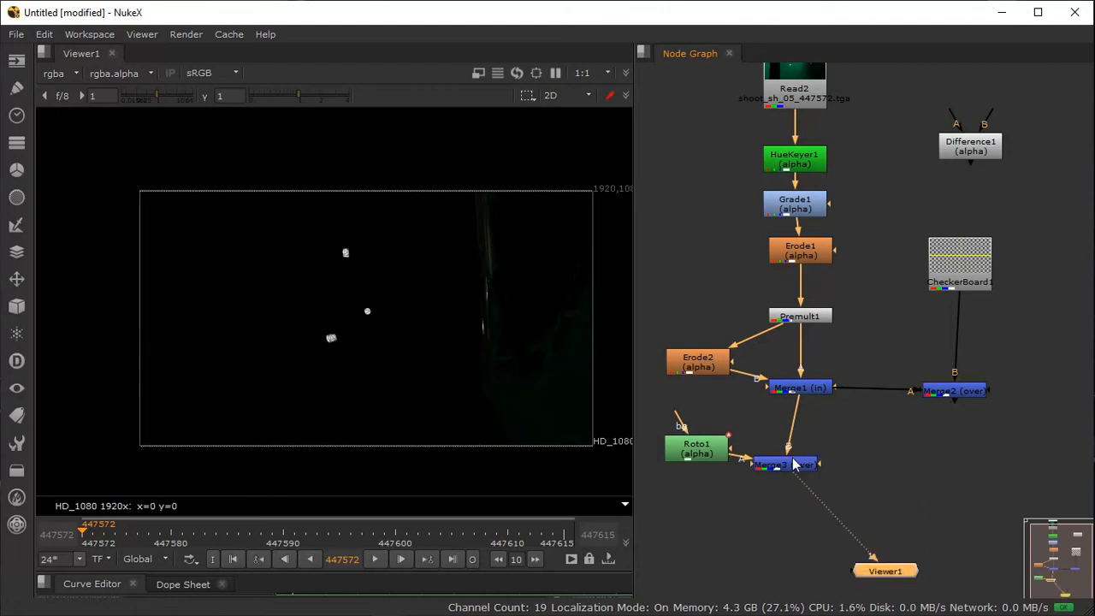
double_click(791, 463)
left_click(376, 420)
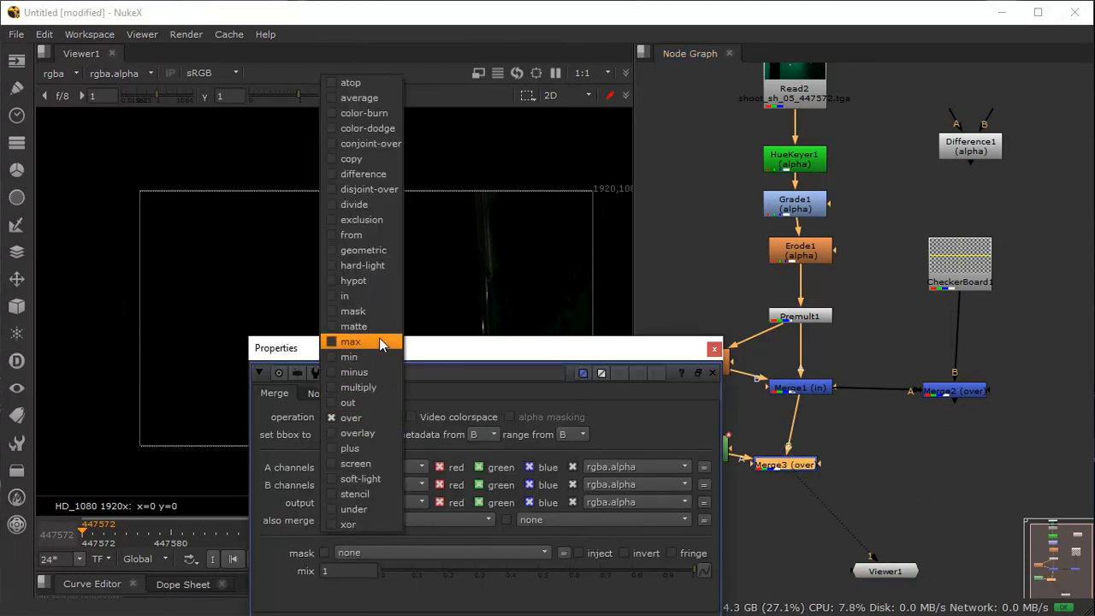
left_click(377, 312)
left_click(713, 348)
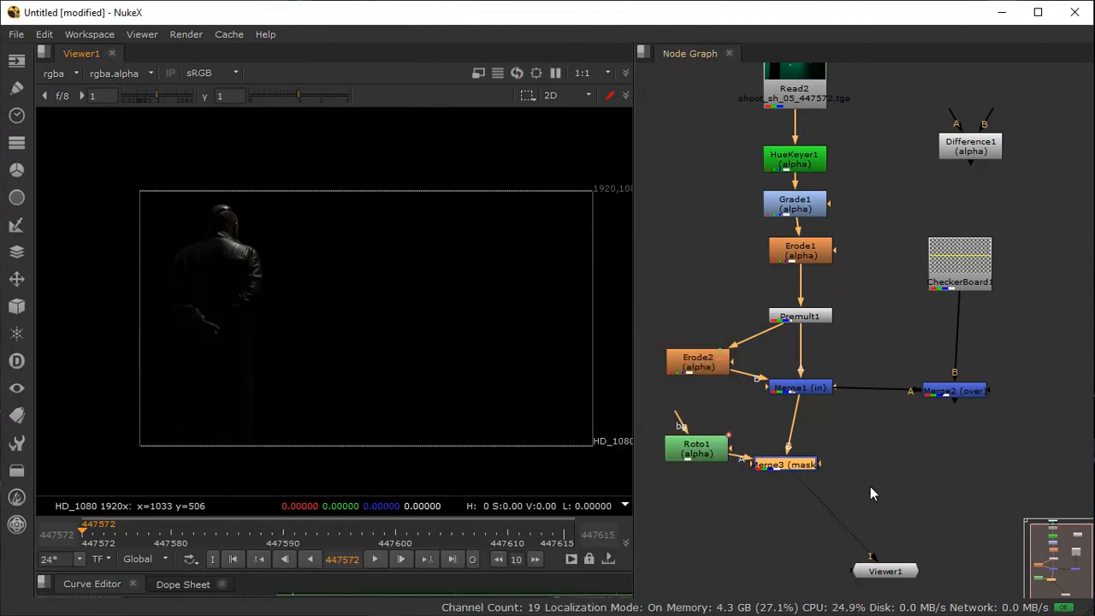
Step: Reconnect Merge2's A input from Merge1 to Merge3 and display Merge2 in Viewer1 to inspect the man over the checkerboard
left_click_drag(900, 390, 864, 397)
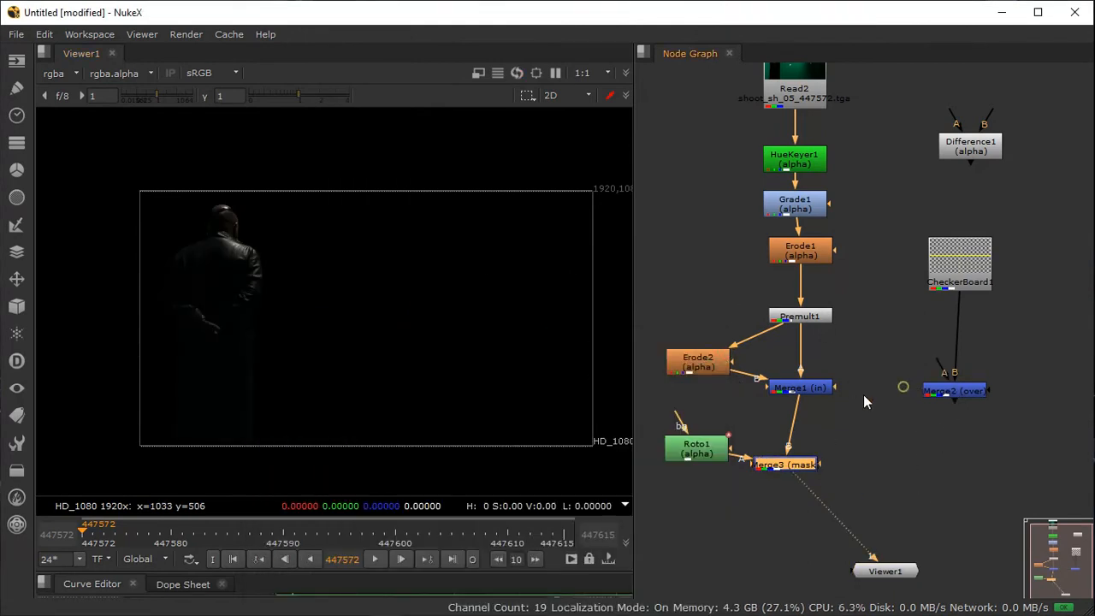
left_click_drag(793, 471, 928, 572)
scroll(325, 295, "up", 3)
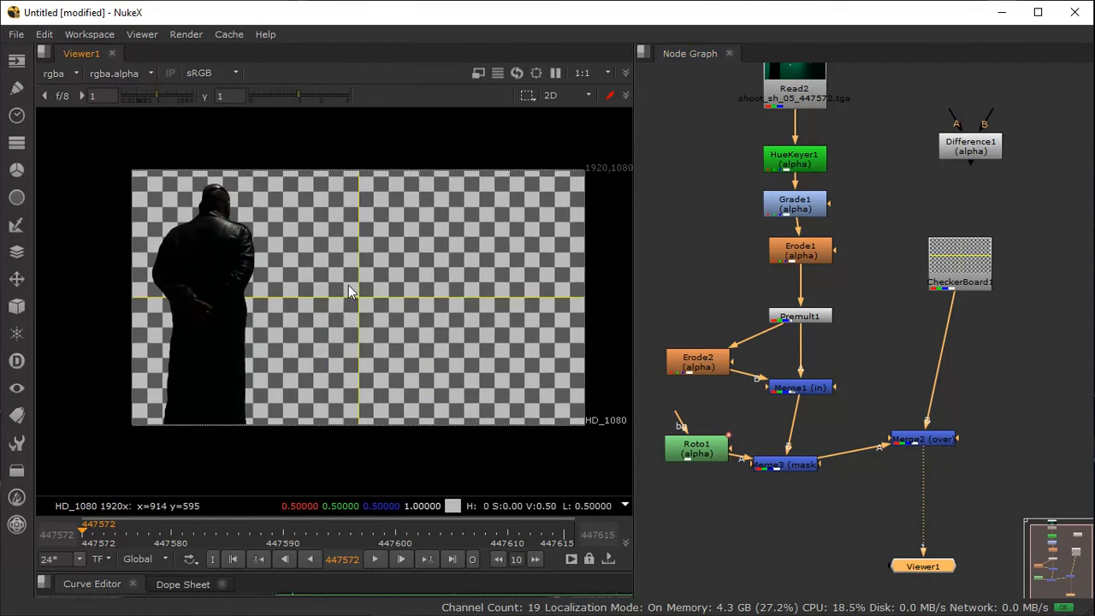
scroll(298, 313, "down", 3)
scroll(301, 313, "up", 4)
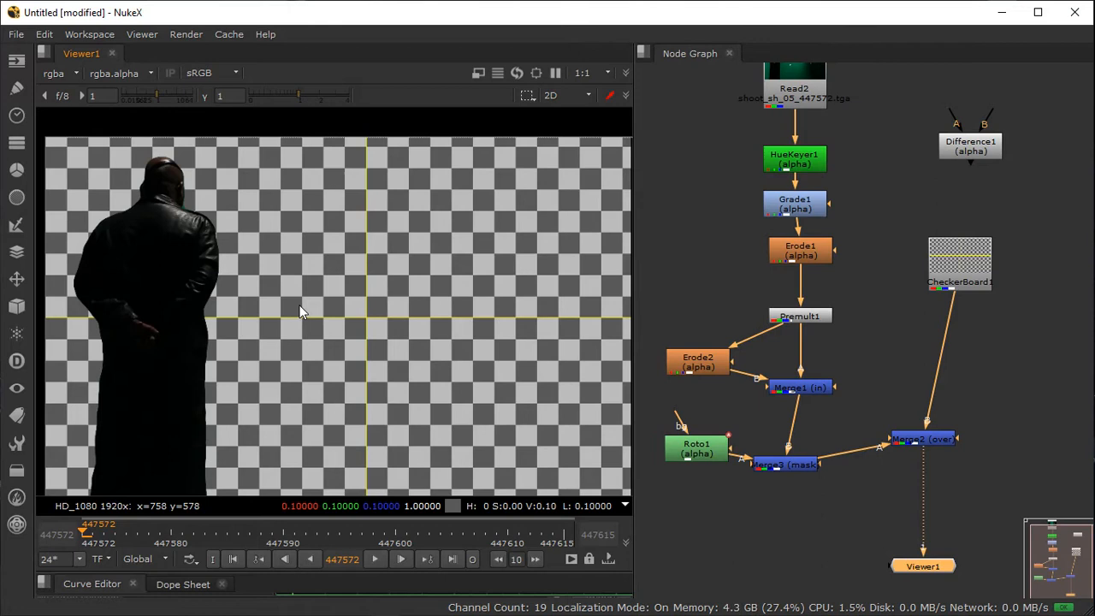
scroll(298, 309, "down", 3)
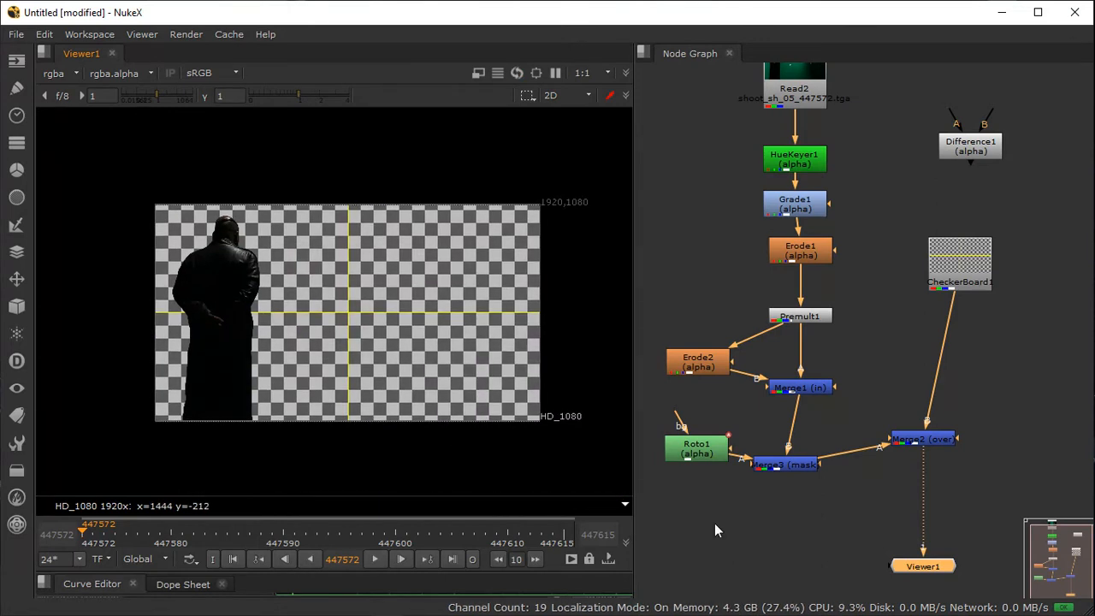
Step: Display Merge3 in Viewer1 and check its alpha channel before returning to colour
middle_click_drag(714, 522, 728, 479)
left_click(791, 430)
key("1")
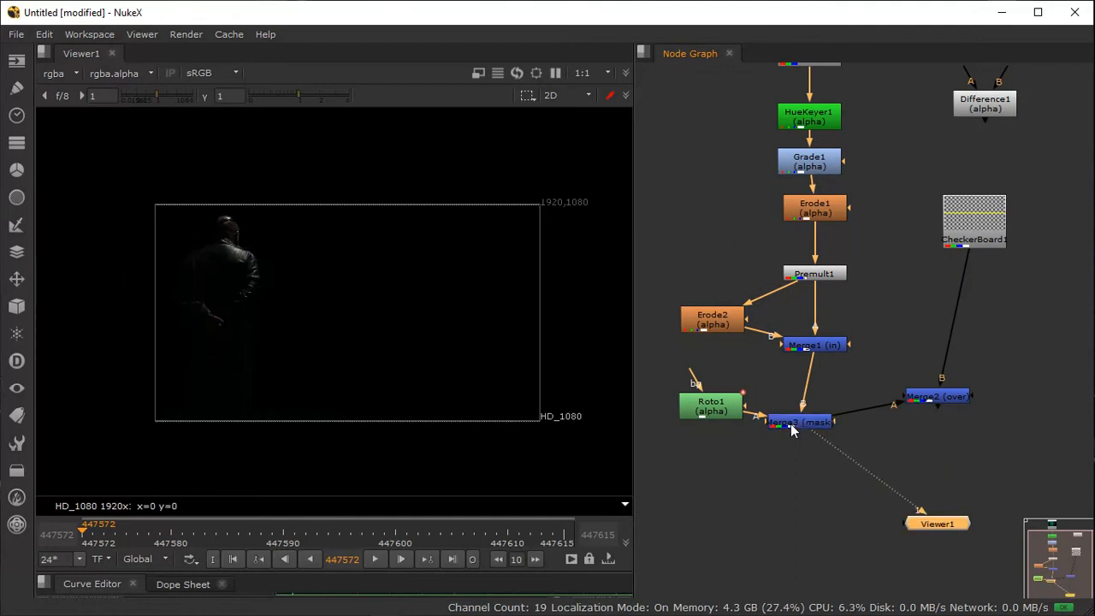
middle_click_drag(391, 247, 399, 268)
key("a")
key("a")
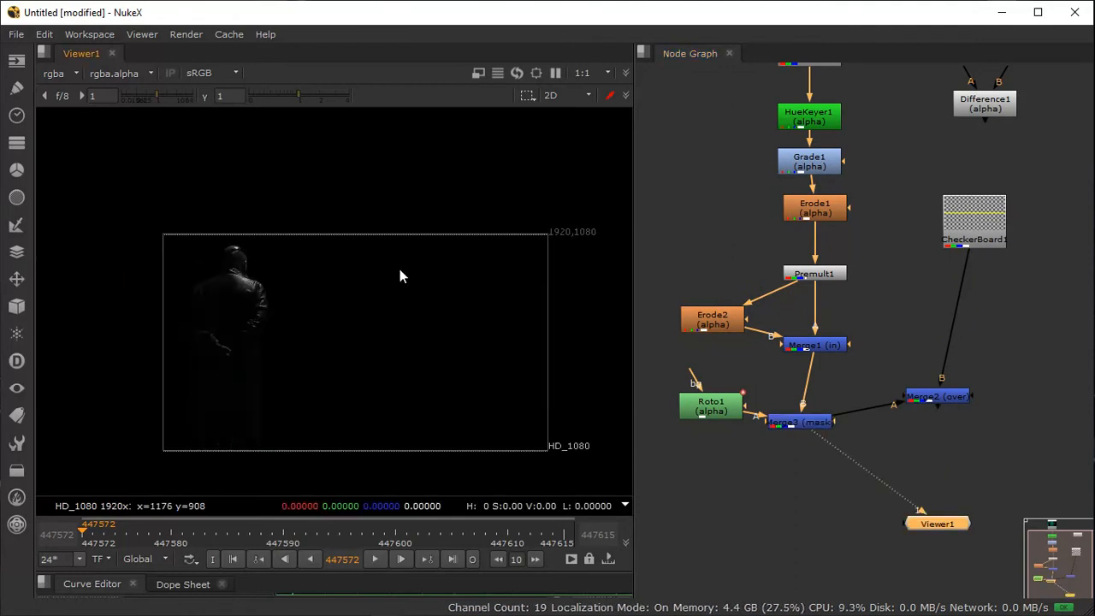
Step: Move Merge2 level with Merge3 in the node graph and display its checkerboard composite in Viewer1
left_click_drag(951, 405, 960, 431)
key("1")
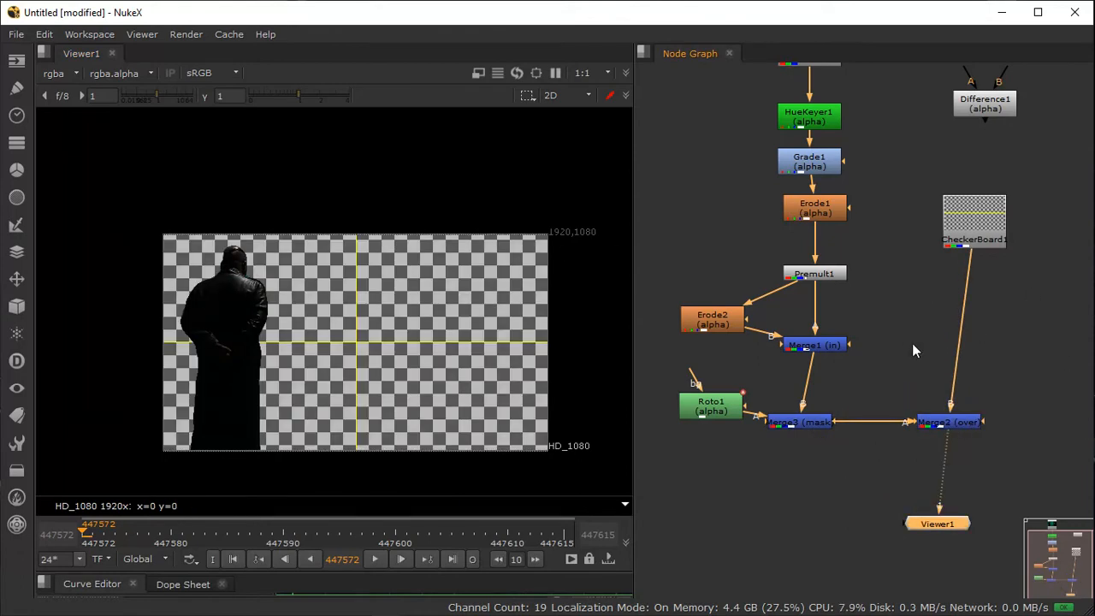
middle_click_drag(832, 129, 842, 236)
left_click_drag(708, 171, 844, 235)
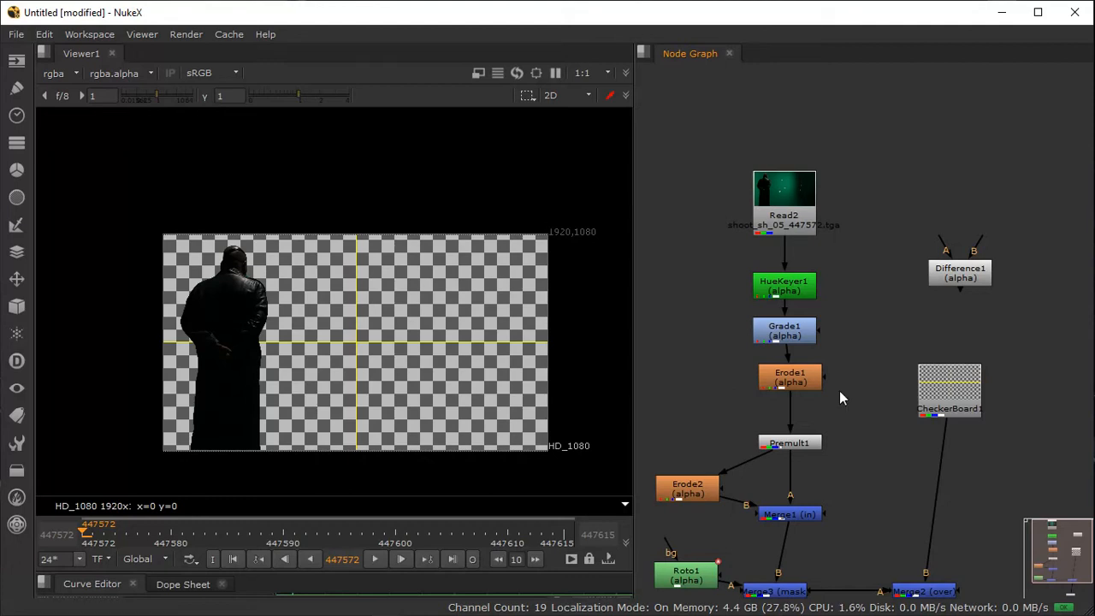
middle_click_drag(845, 445, 851, 255)
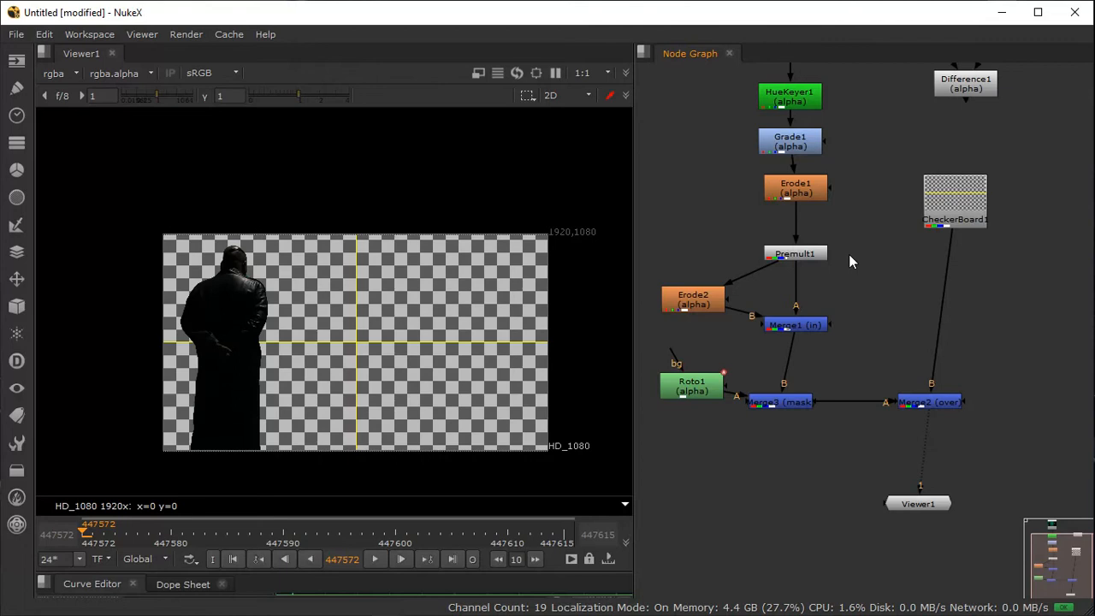
Step: Display Grade1's alpha channel in Viewer1 and examine the holes and edges of the man's matte up close
left_click(790, 149)
key("1")
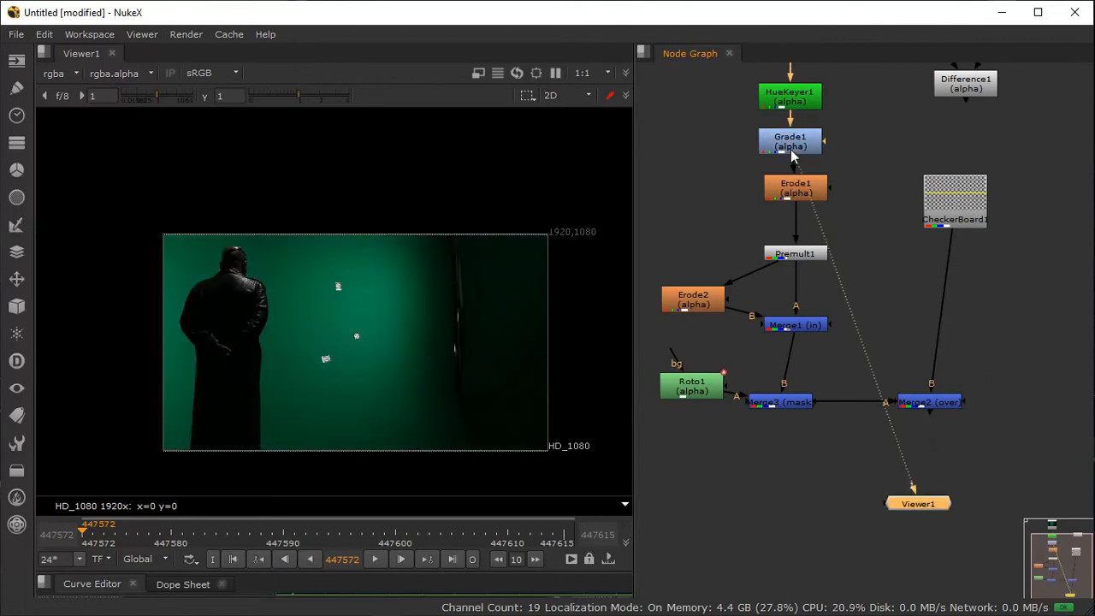
middle_click_drag(274, 388, 308, 387)
key("a")
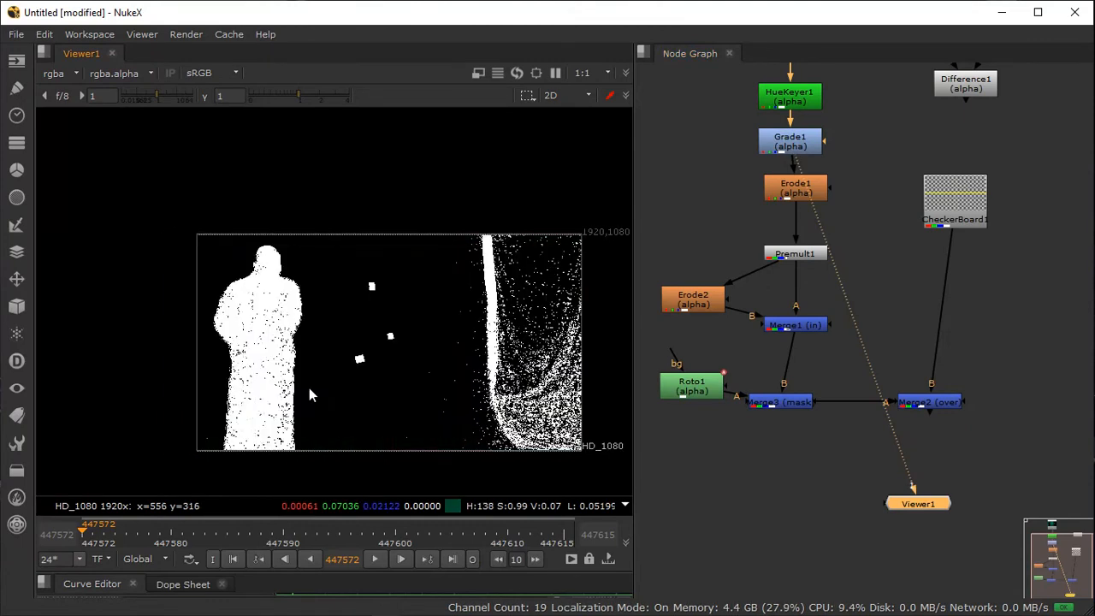
middle_click_drag(435, 373, 452, 316)
scroll(240, 297, "up", 8)
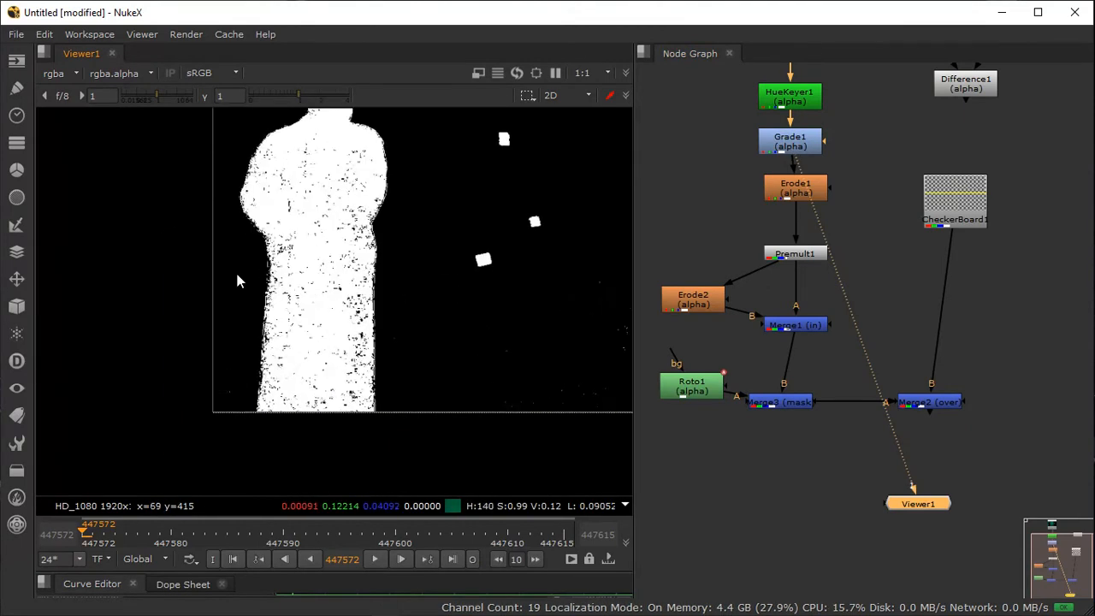
middle_click_drag(254, 224, 262, 318)
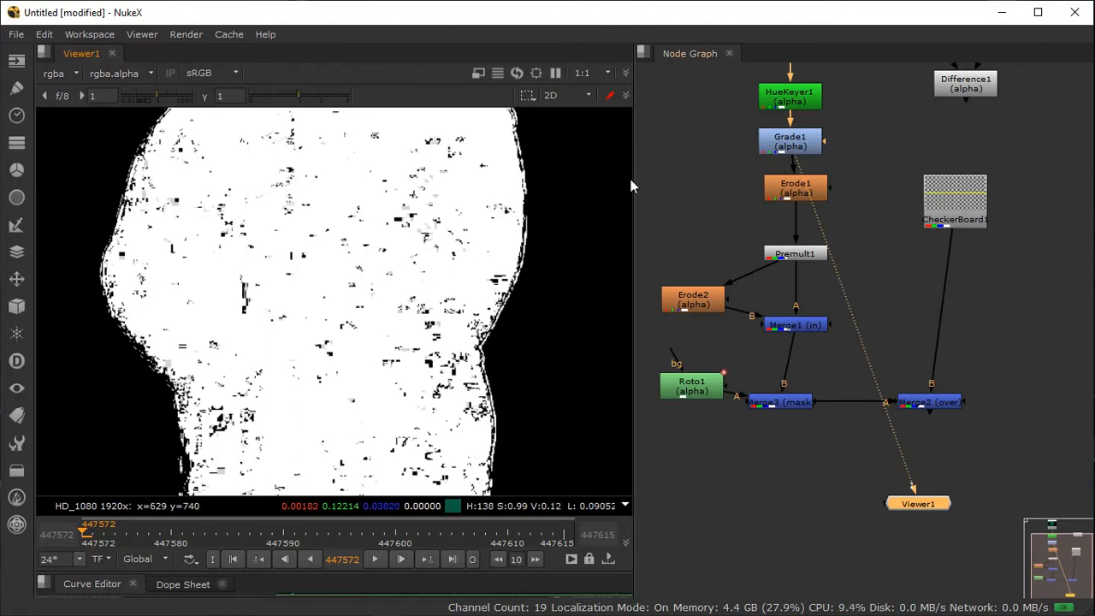
Step: Display the original Read2 footage in Viewer1 in colour instead of alpha
middle_click_drag(644, 160, 691, 288)
scroll(804, 247, "up", 5)
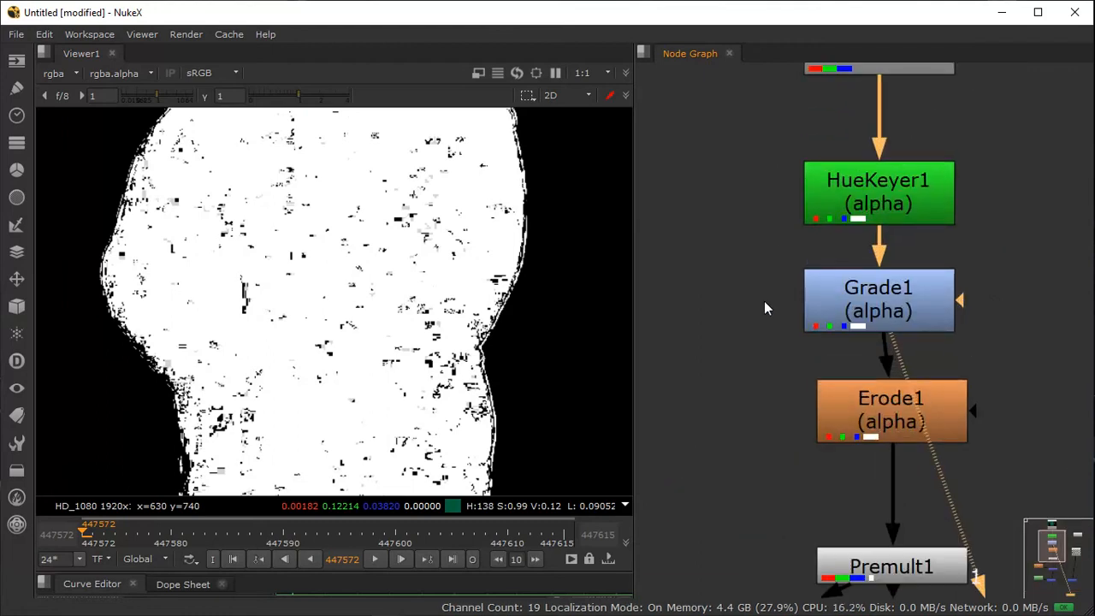
scroll(703, 329, "down", 1)
scroll(702, 329, "up", 3)
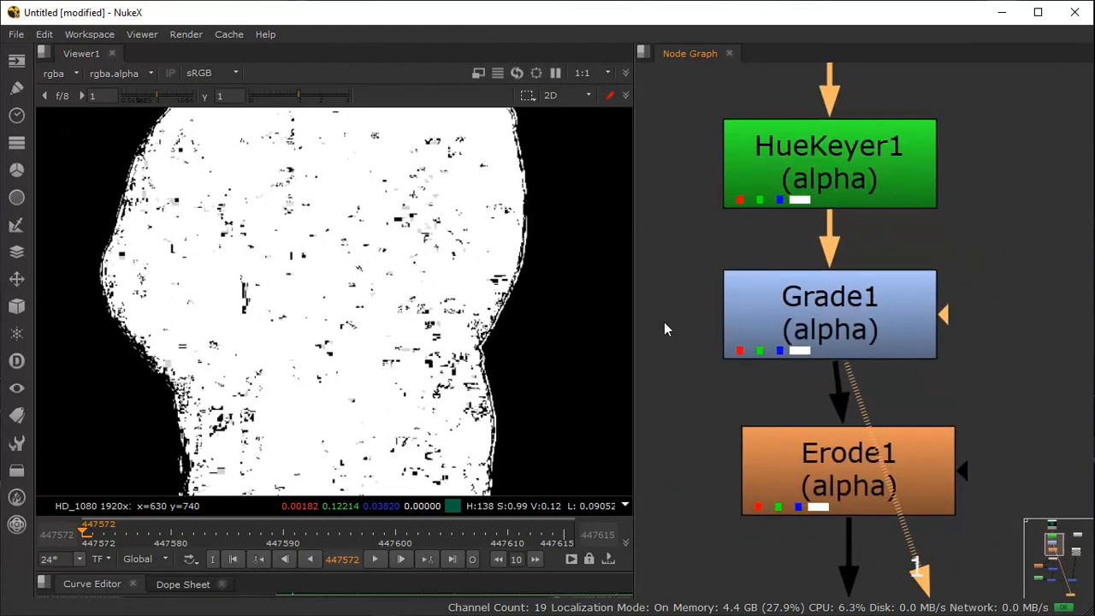
middle_click_drag(722, 265, 710, 397)
scroll(791, 364, "down", 3)
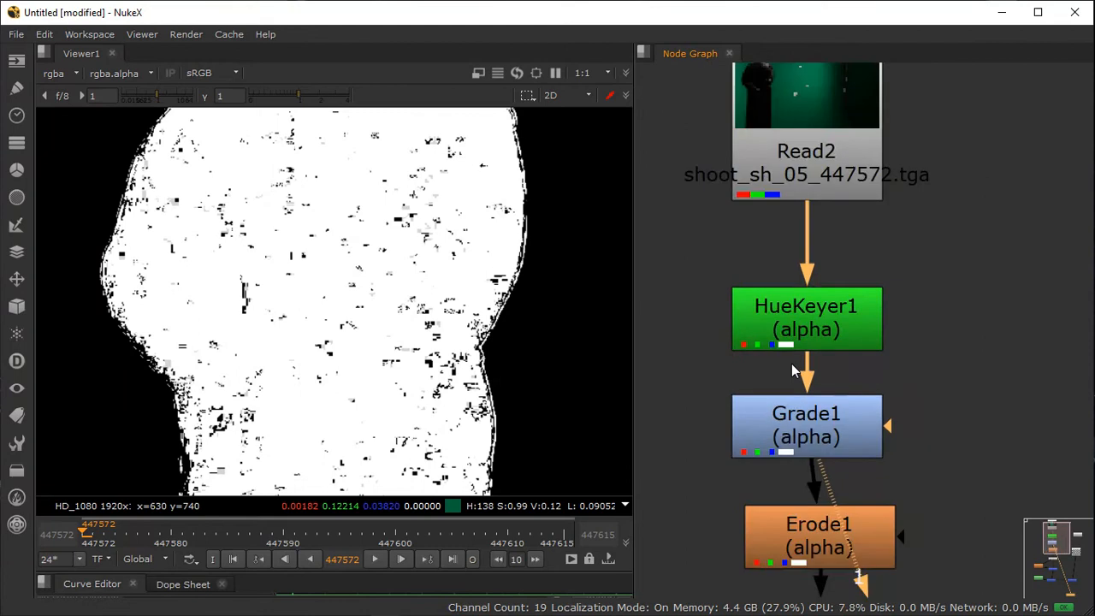
middle_click_drag(864, 312, 856, 332)
left_click(796, 182)
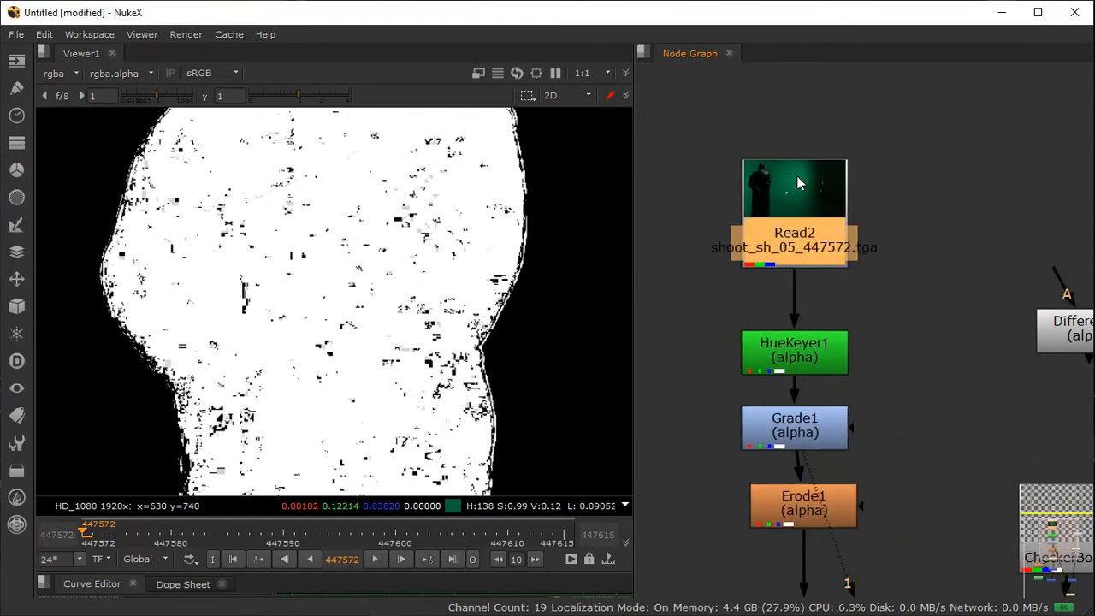
key("1")
scroll(317, 255, "down", 3)
middle_click_drag(317, 254, 227, 358)
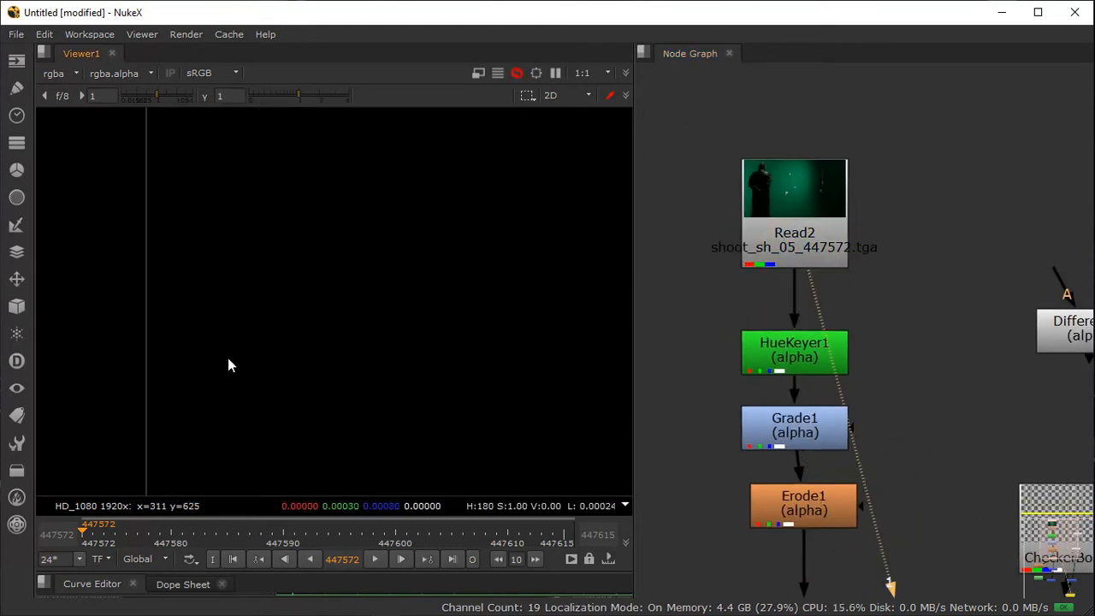
key("a")
Step: Examine the dark areas and highlights of the man's leather jacket in the original footage up close
scroll(243, 302, "up", 10)
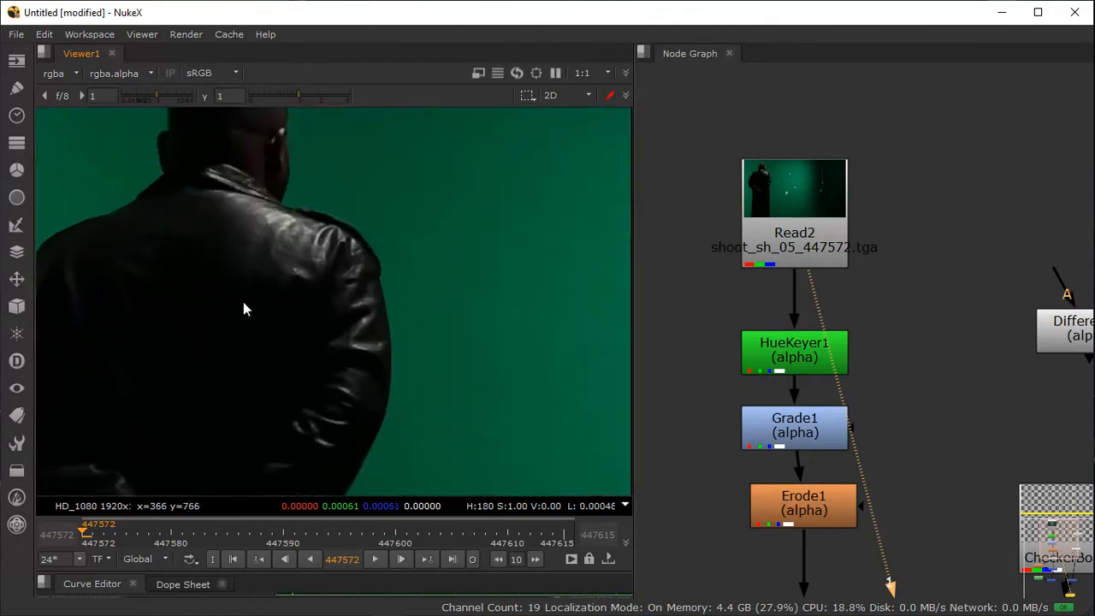
middle_click_drag(316, 278, 335, 424)
middle_click_drag(342, 163, 384, 295)
middle_click_drag(282, 162, 418, 349)
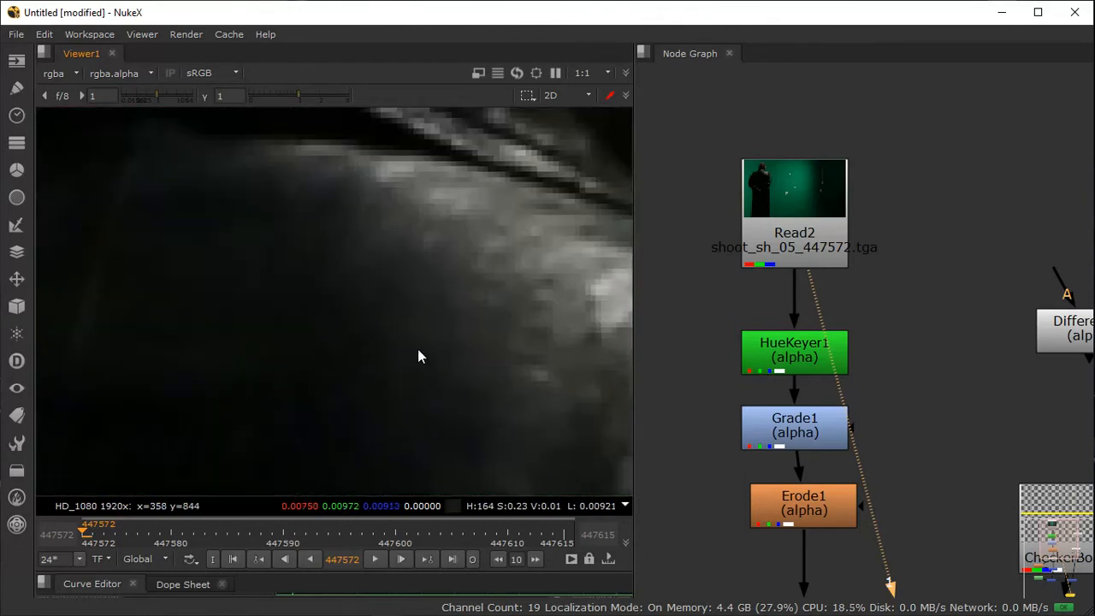
scroll(404, 341, "up", 3)
scroll(402, 340, "up", 3)
scroll(290, 331, "up", 2)
middle_click_drag(251, 317, 407, 368)
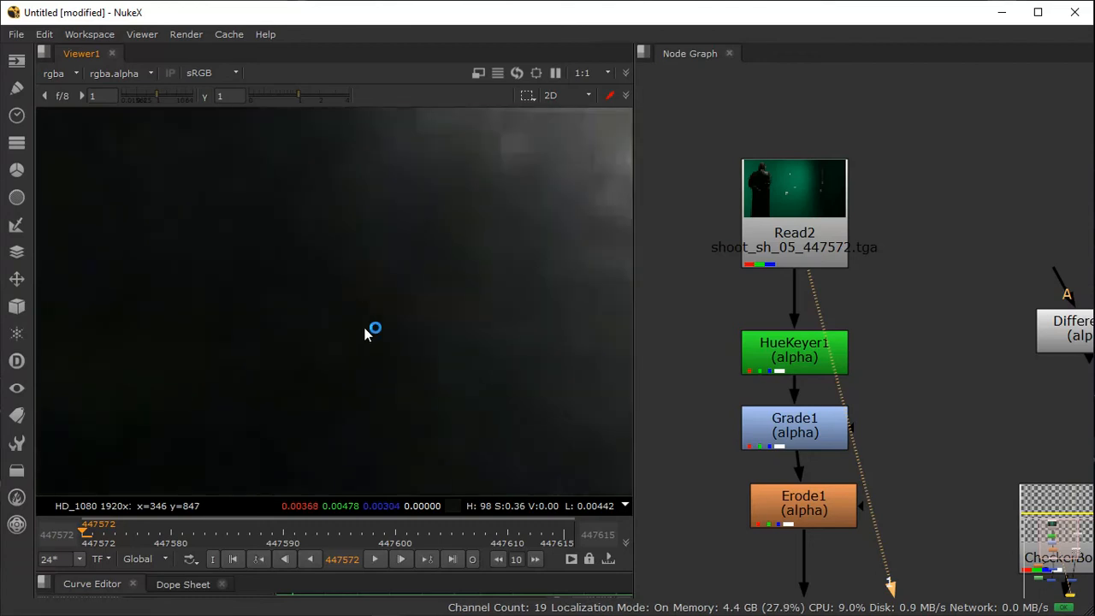
middle_click_drag(370, 327, 393, 142)
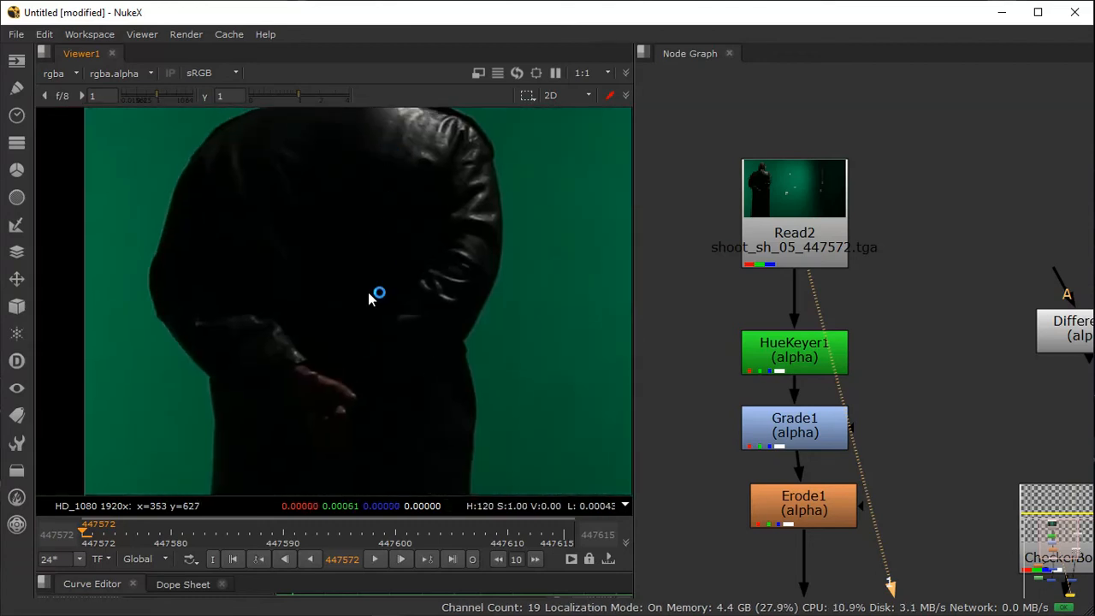
Step: Switch Viewer1 from Read2 back to Grade1 and compare its alpha matte with the footage
middle_click_drag(897, 516, 806, 47)
middle_click_drag(770, 316, 857, 393)
middle_click_drag(829, 146, 861, 311)
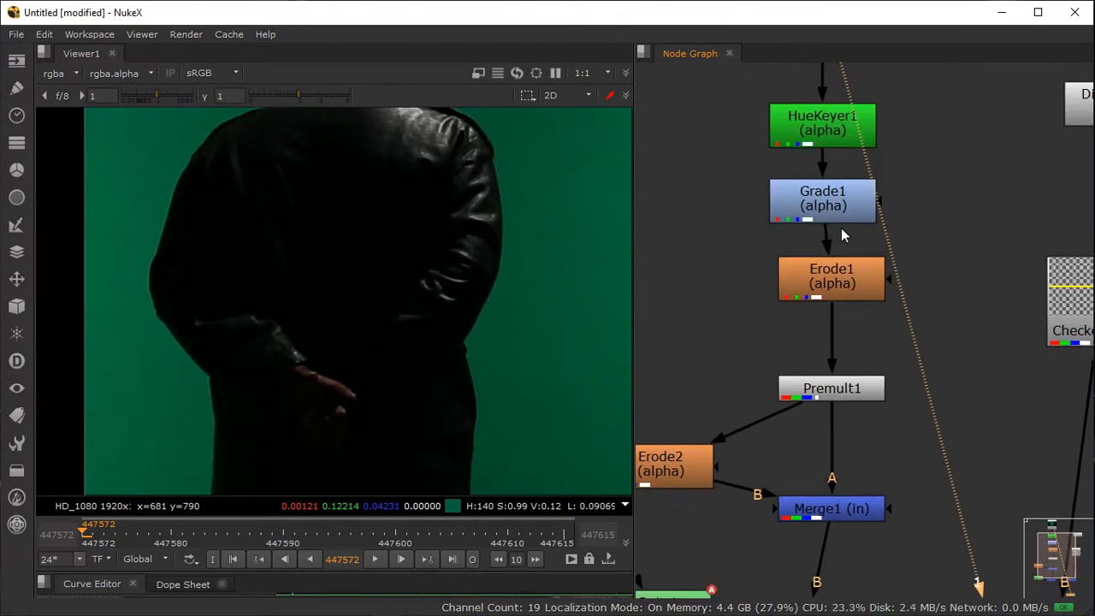
left_click(834, 201)
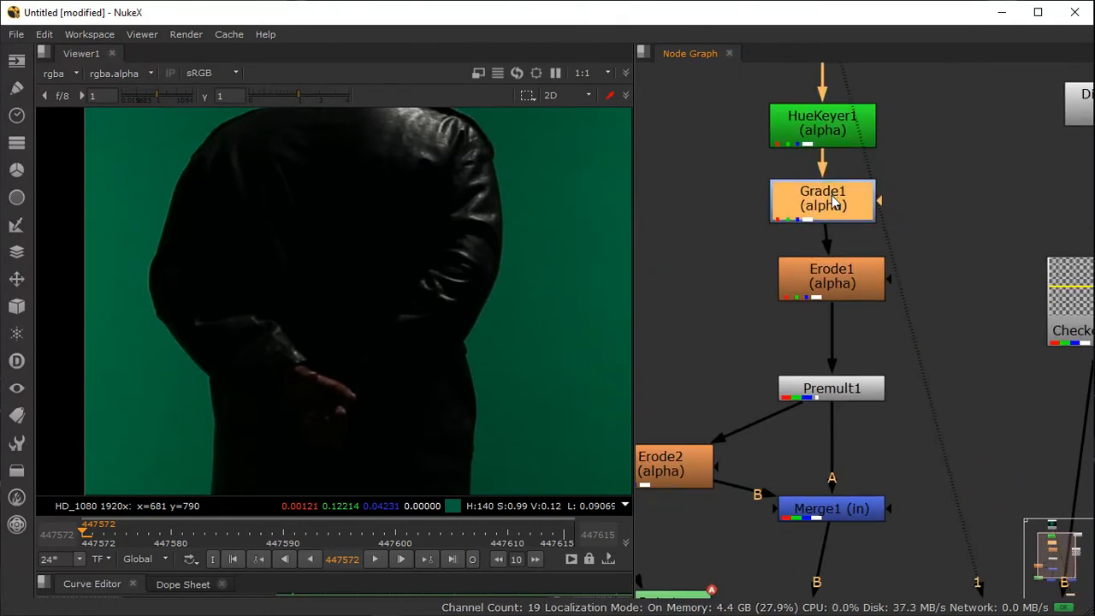
key("1")
scroll(442, 257, "down", 4)
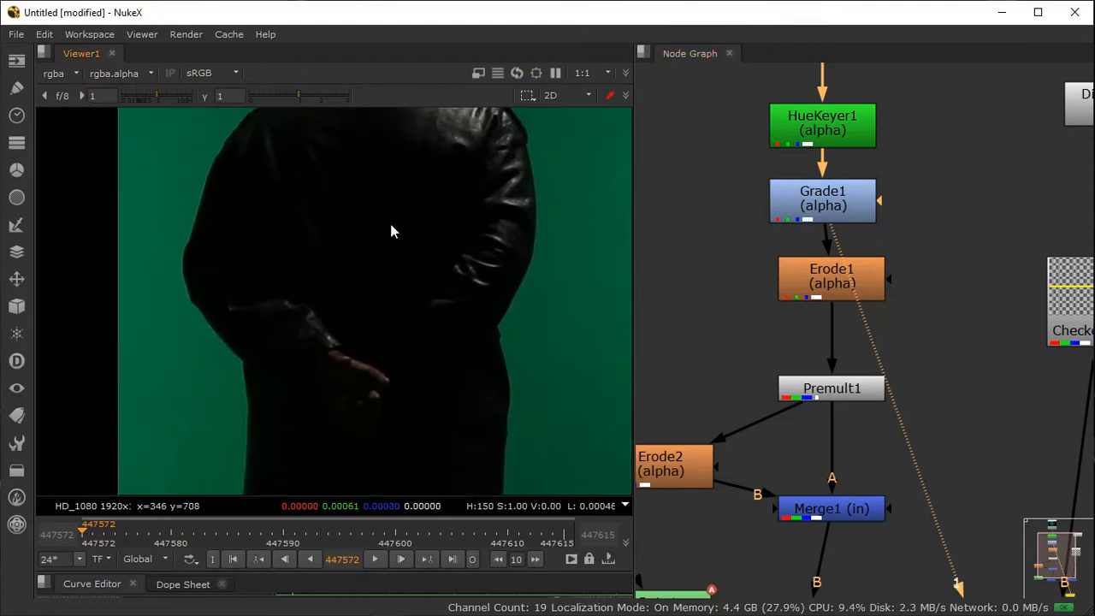
key("a")
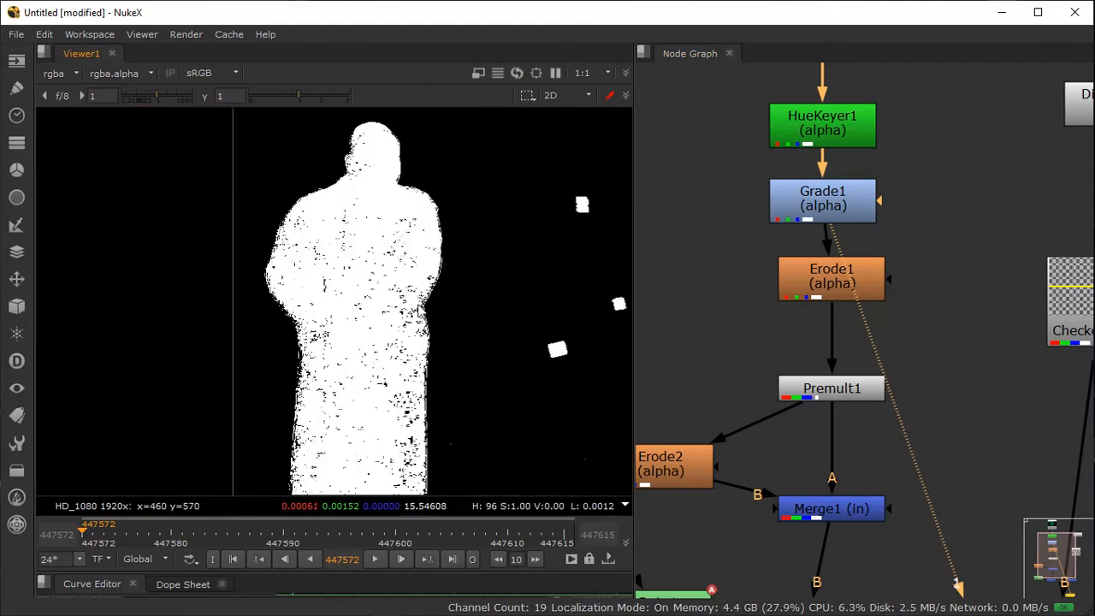
middle_click_drag(411, 295, 272, 246)
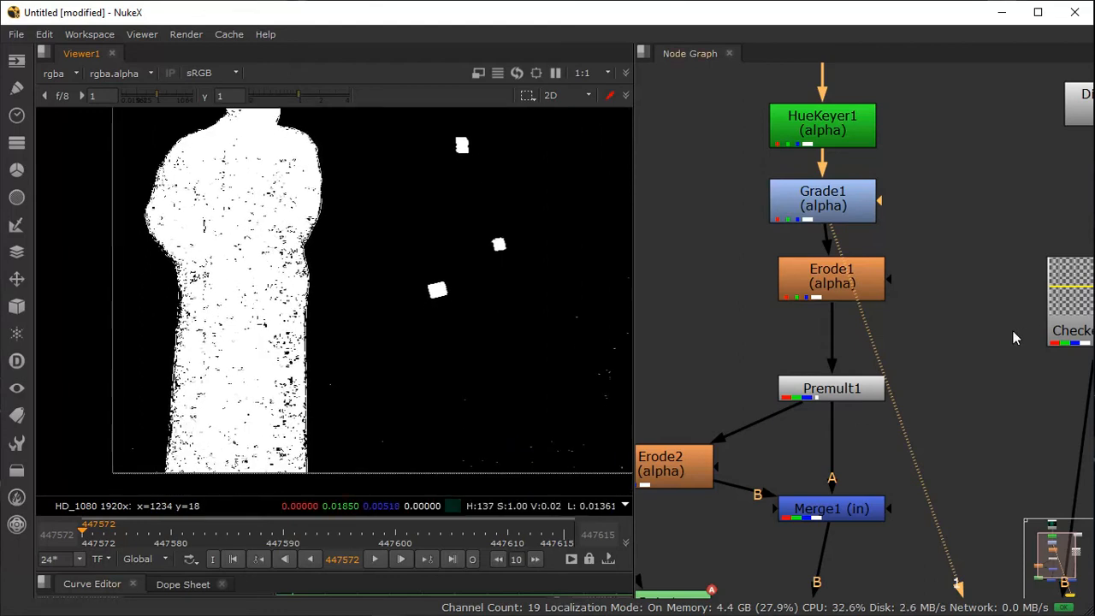
Step: Display Erode1's alpha in Viewer1 to check the filled matte of the man
middle_click_drag(923, 331, 840, 301)
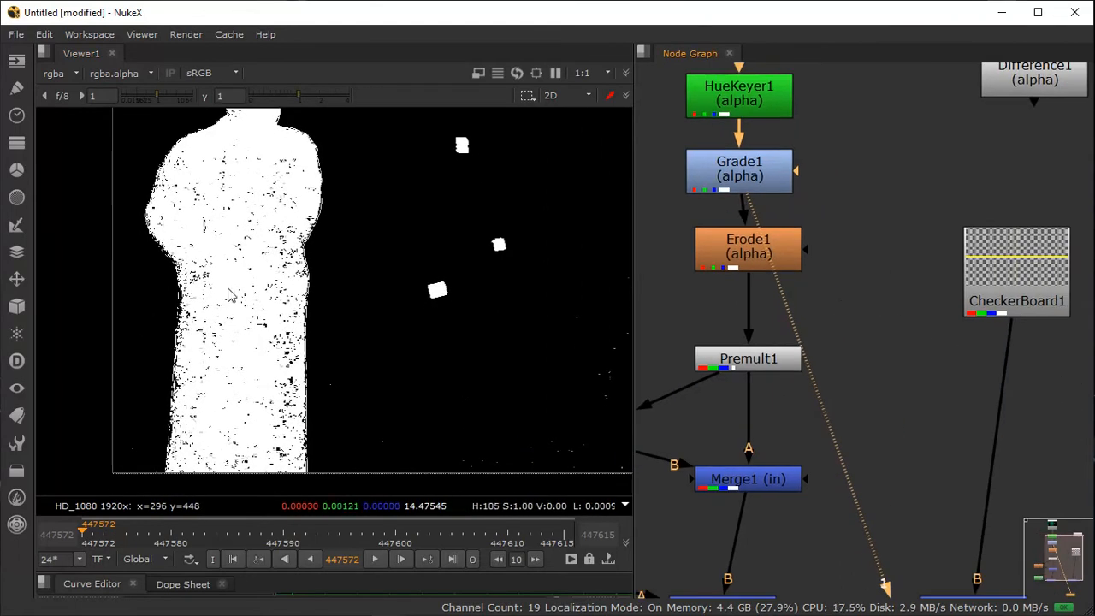
left_click(765, 258)
key("1")
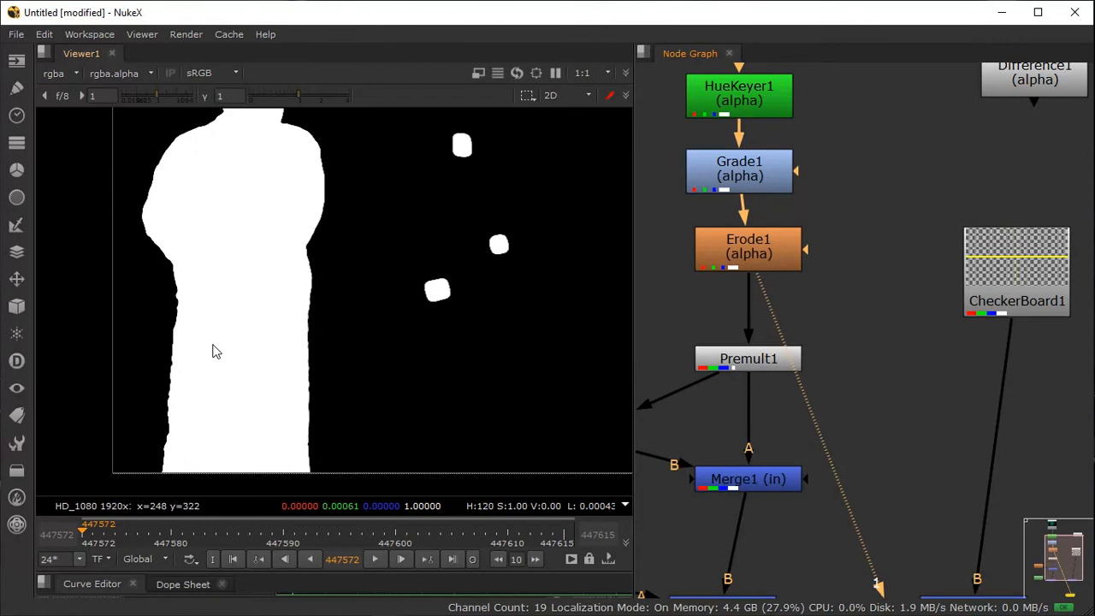
Step: Display Premult1 in Viewer1 and switch from alpha to colour to inspect the edges around the man
middle_click_drag(784, 382, 796, 272)
left_click(790, 259)
key("1")
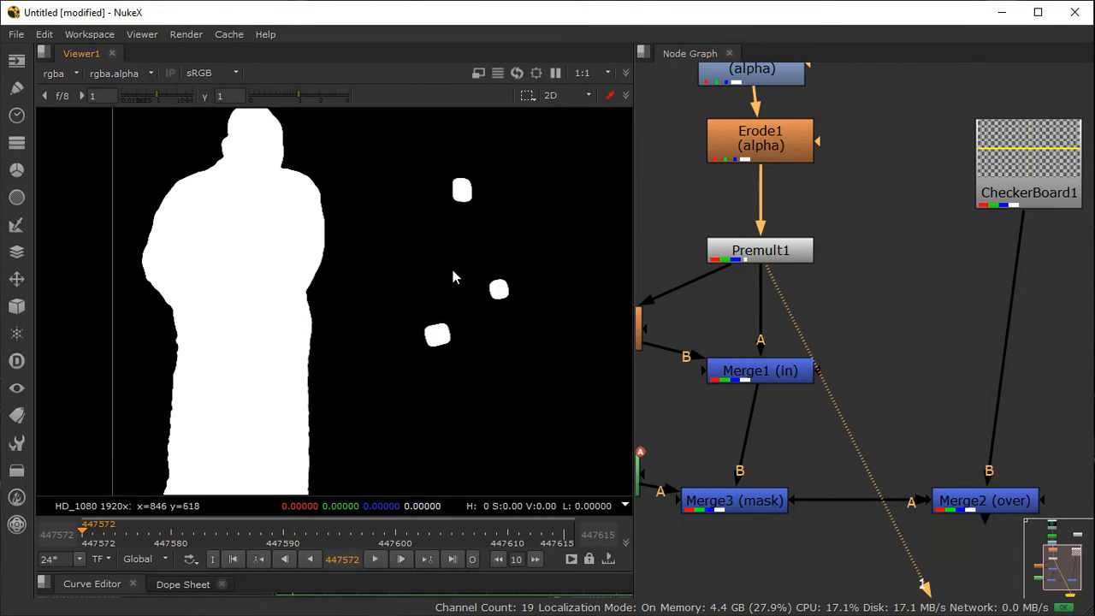
key("a")
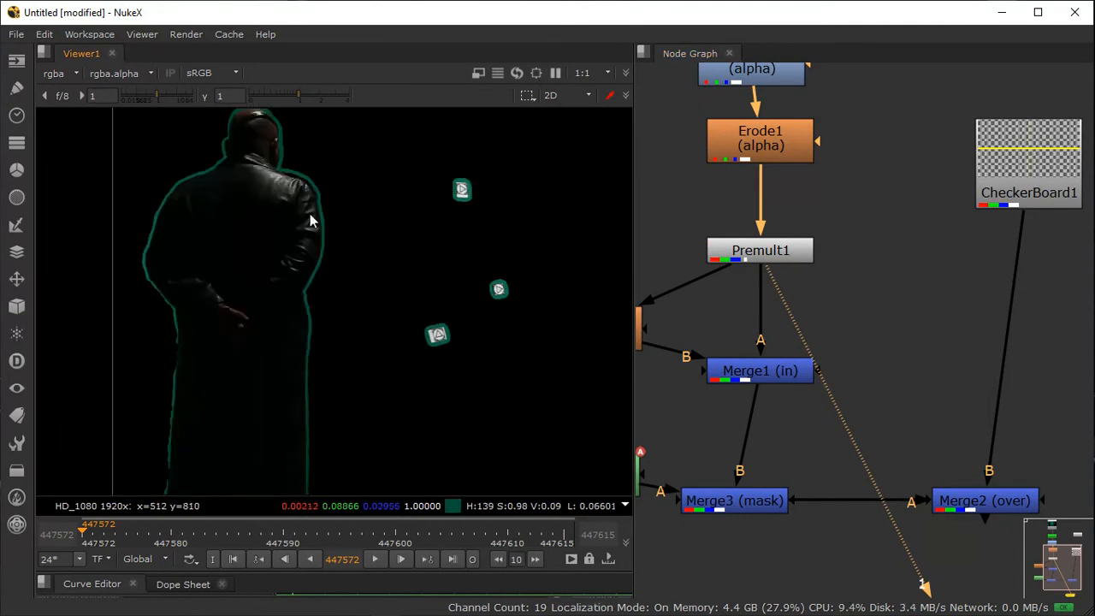
Step: Display Merge1 in Viewer1 to check the man's edges after the second erode
middle_click_drag(976, 437, 939, 313)
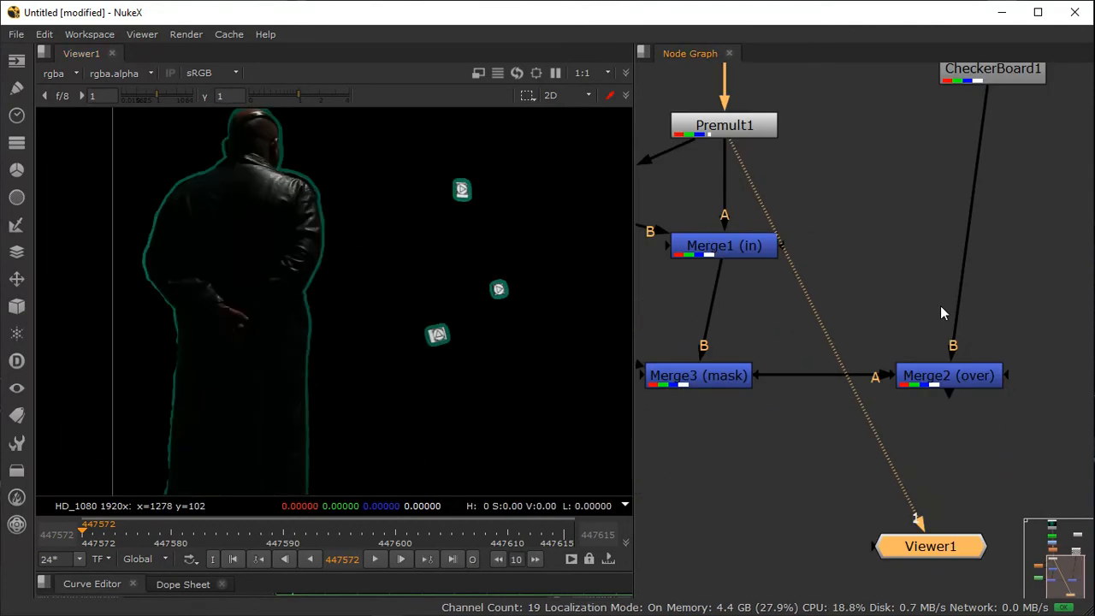
left_click(715, 247)
key("1")
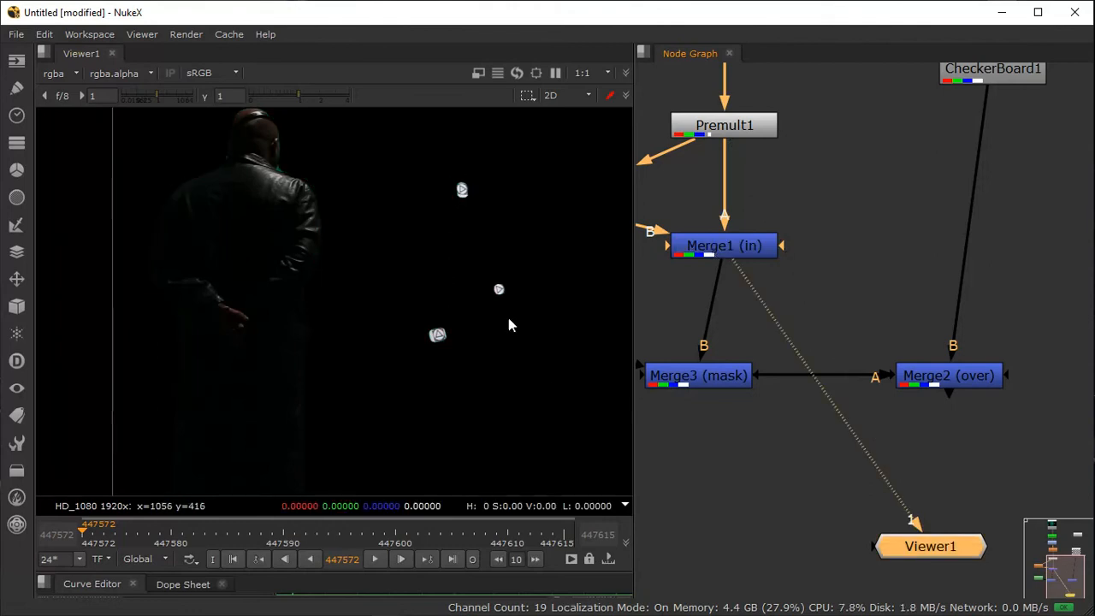
middle_click_drag(425, 238, 564, 321)
Step: Move the Erode2 node up and away from Merge1 in the node graph
middle_click_drag(791, 261, 967, 406)
left_click_drag(737, 354, 761, 335)
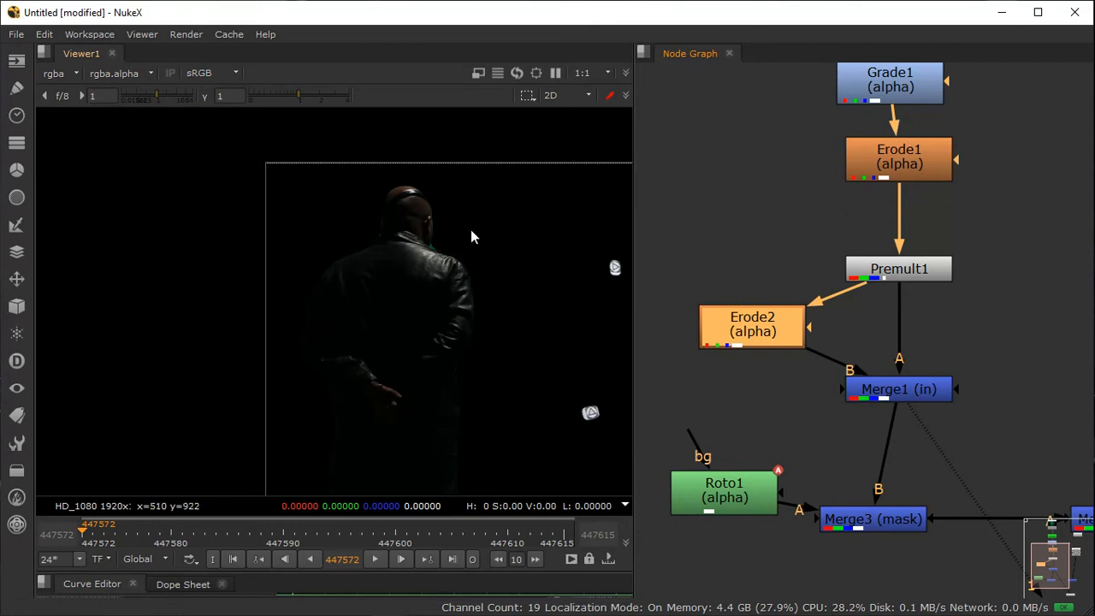
left_click_drag(753, 318, 742, 313)
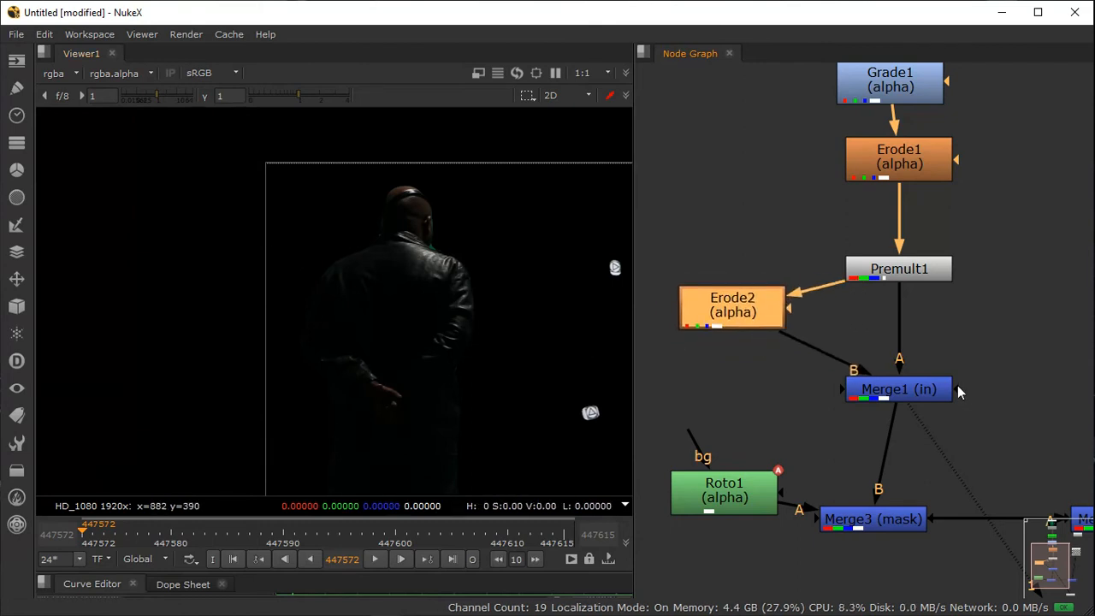
Step: Display Merge3 in Viewer1 to check the man after the garbage mask is applied
middle_click_drag(958, 386, 800, 191)
left_click(739, 332)
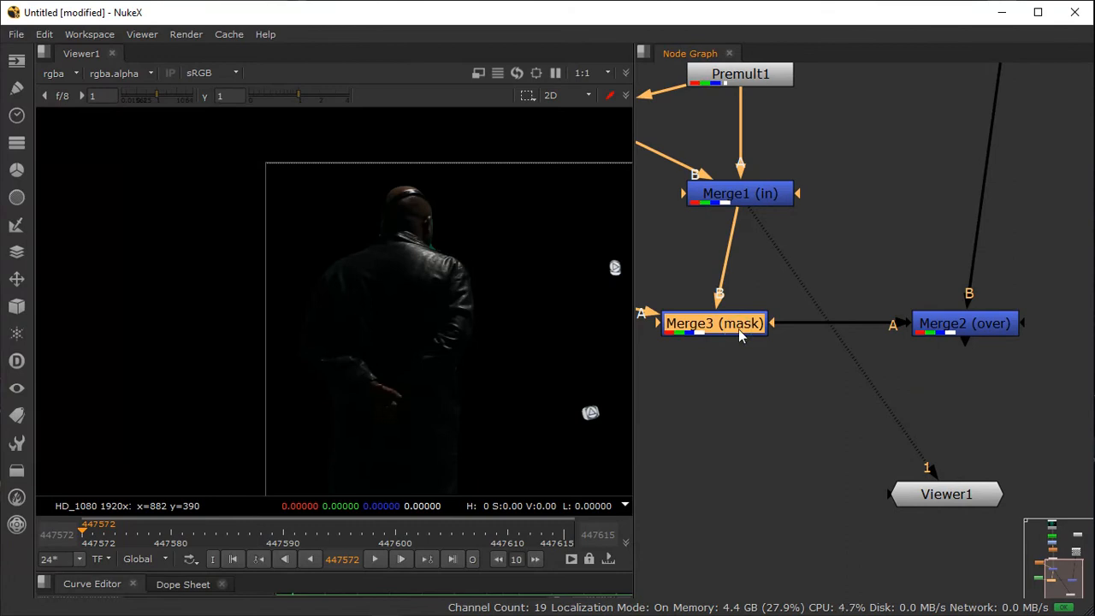
key("1")
middle_click_drag(454, 281, 337, 276)
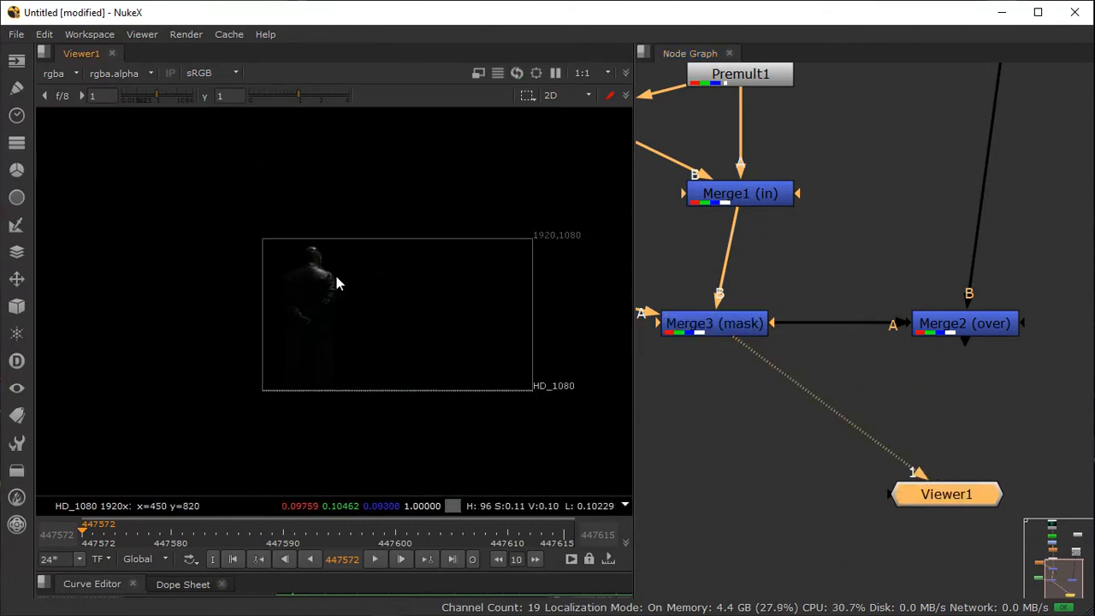
Step: Display Merge2 in Viewer1 and inspect the man's head and shoulder edges over the checkerboard
middle_click_drag(1018, 378, 835, 337)
left_click(822, 273)
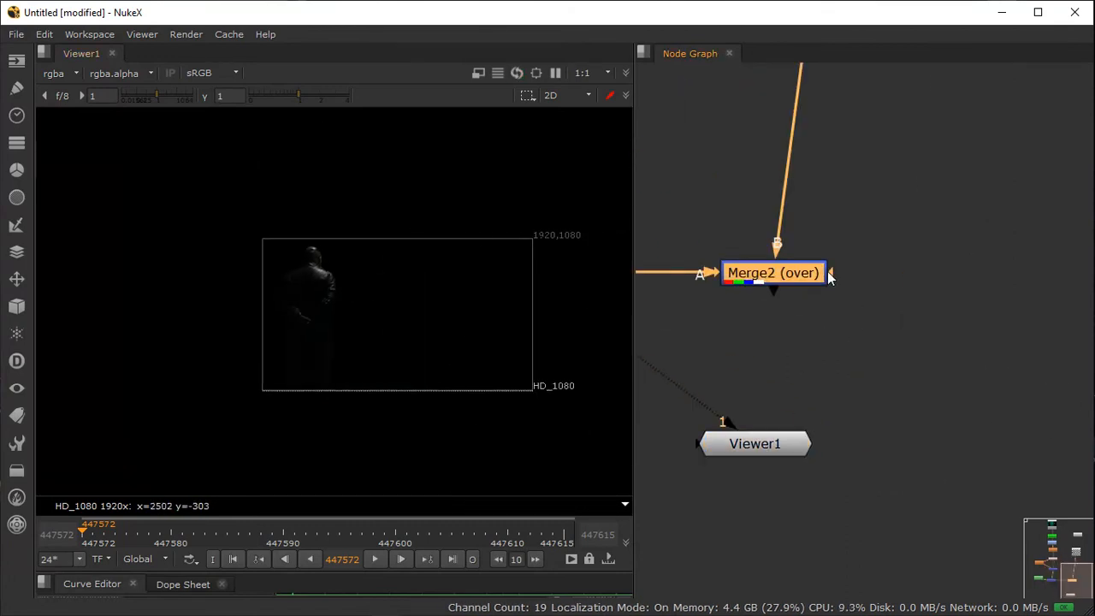
key("1")
scroll(356, 242, "up", 2)
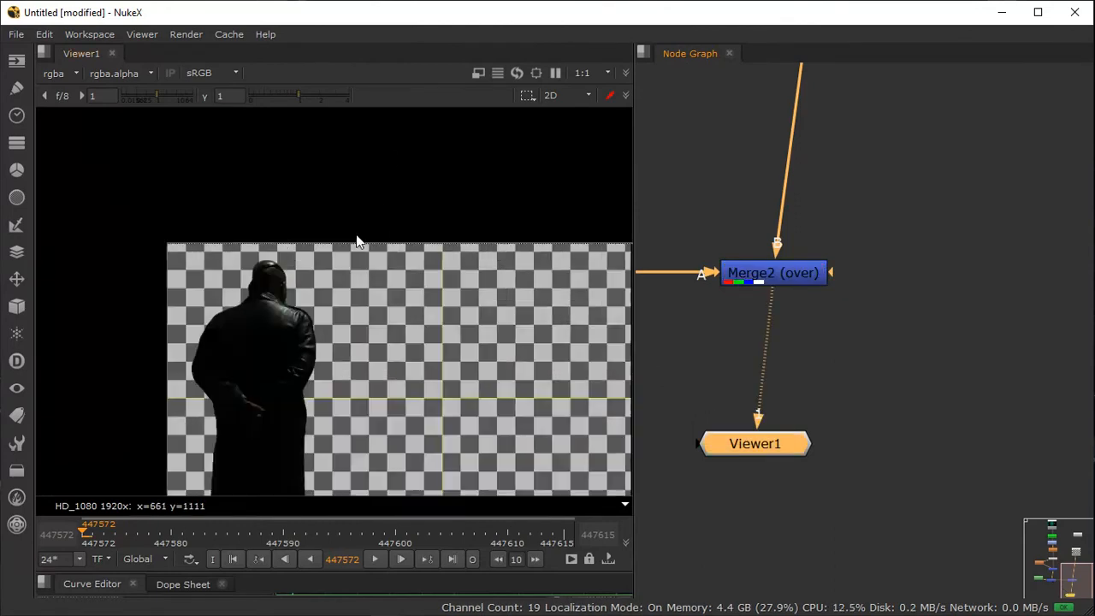
scroll(146, 430, "up", 1)
scroll(186, 391, "up", 3)
scroll(402, 297, "up", 2)
scroll(402, 297, "down", 3)
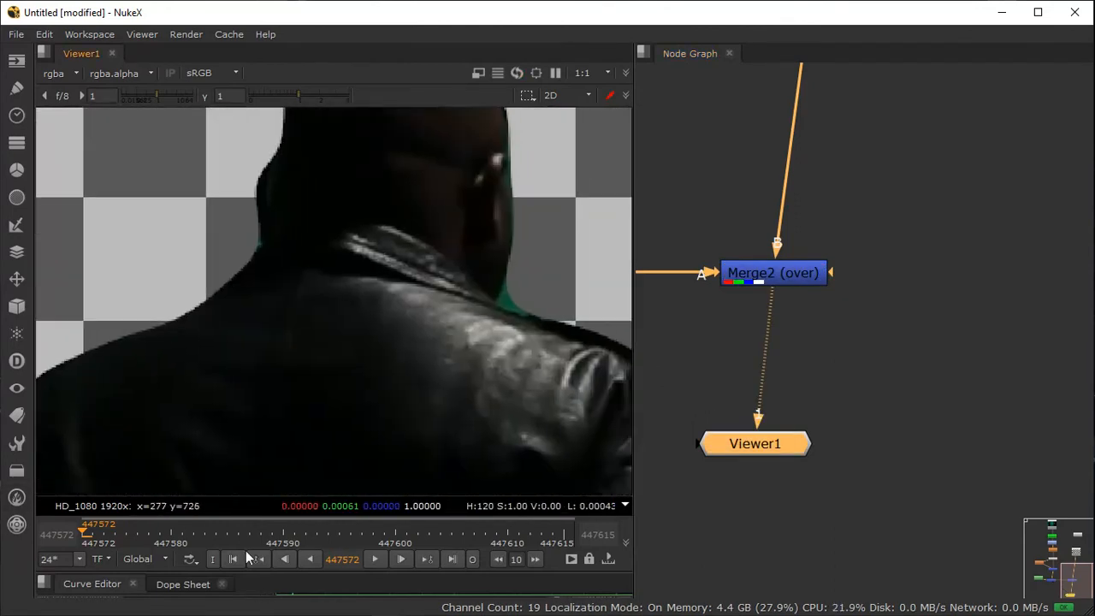
scroll(446, 343, "down", 2)
scroll(532, 365, "up", 2)
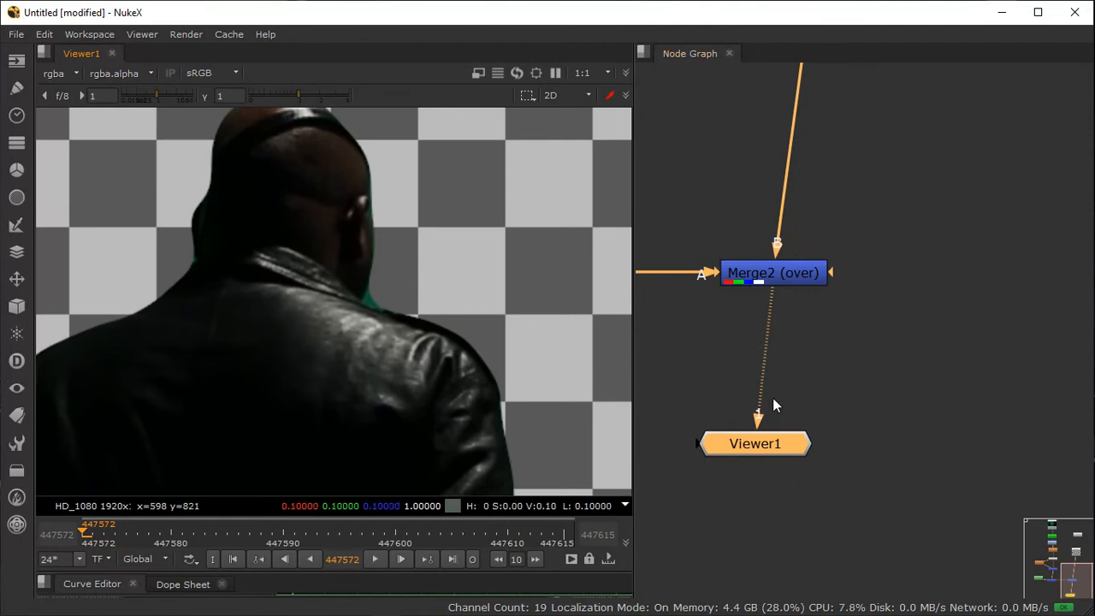
Step: Tidy the node graph by aligning CheckerBoard1 above Merge2 and Viewer1 below it
middle_click_drag(817, 415, 860, 429)
left_click_drag(778, 459, 812, 435)
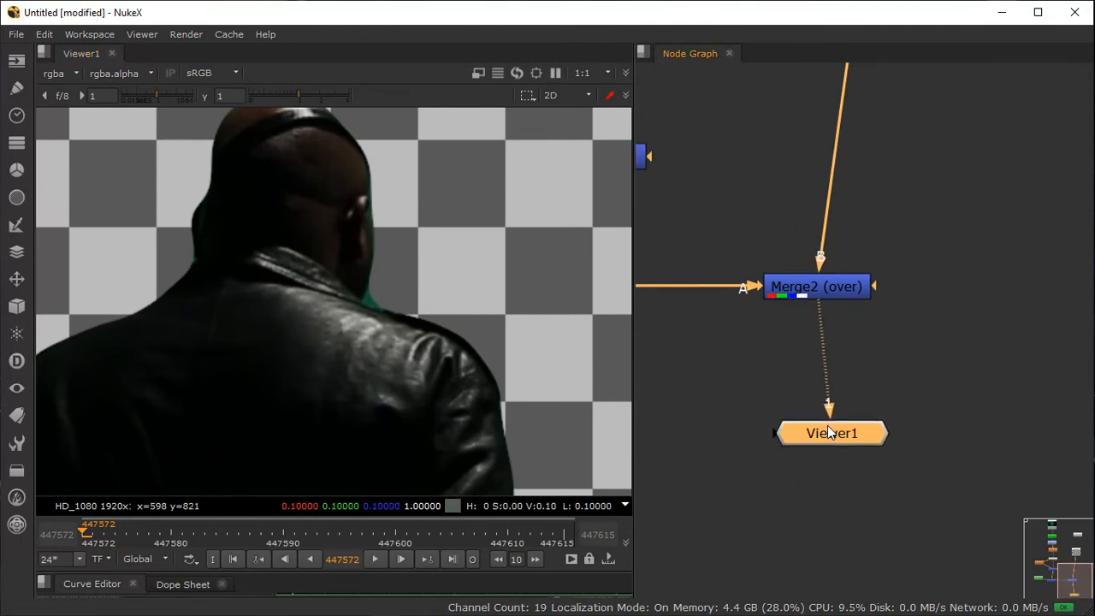
scroll(872, 342, "down", 3)
left_click_drag(826, 398, 810, 400)
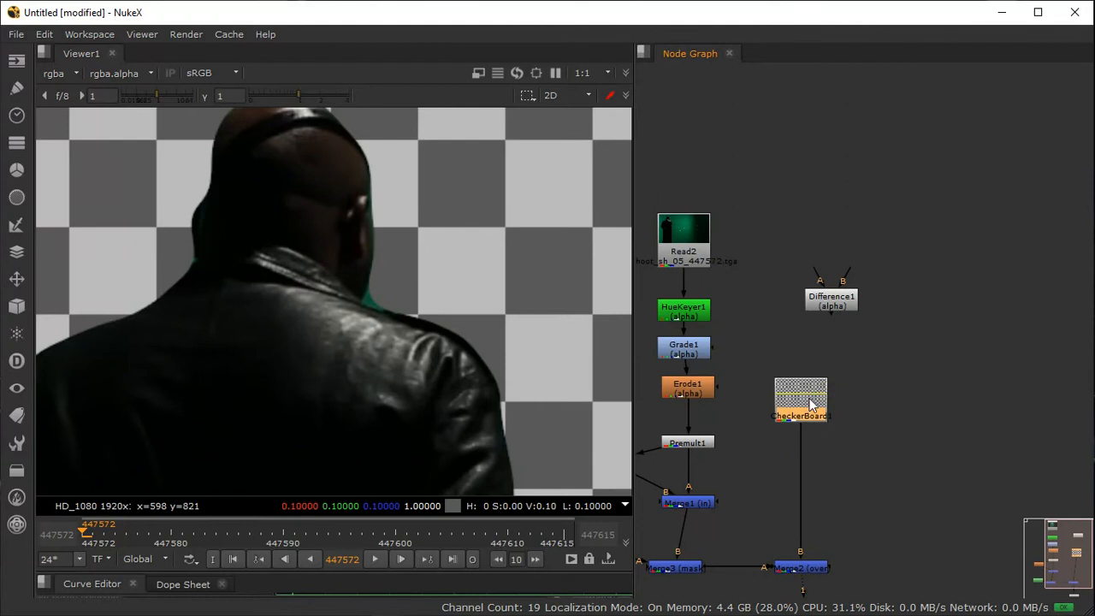
middle_click_drag(809, 405, 879, 257)
left_click_drag(815, 367, 818, 421)
middle_click_drag(835, 340, 862, 370)
Step: Add a HueCorrect node and insert it between Merge3 and Merge2
left_click(754, 367)
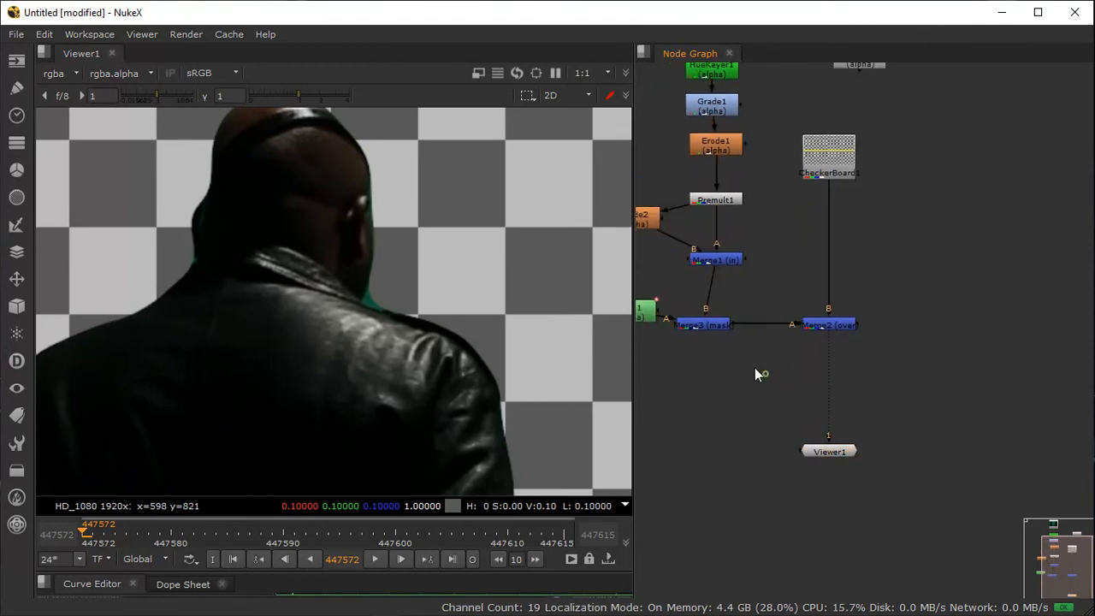
key("Tab")
type("hue")
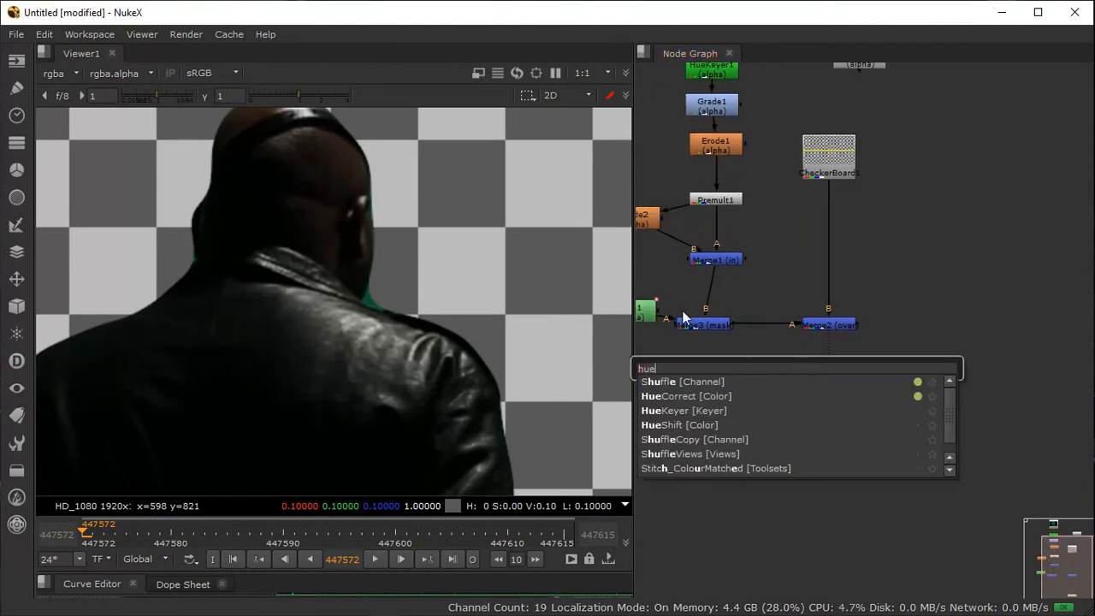
left_click(702, 397)
left_click_drag(765, 375, 767, 373)
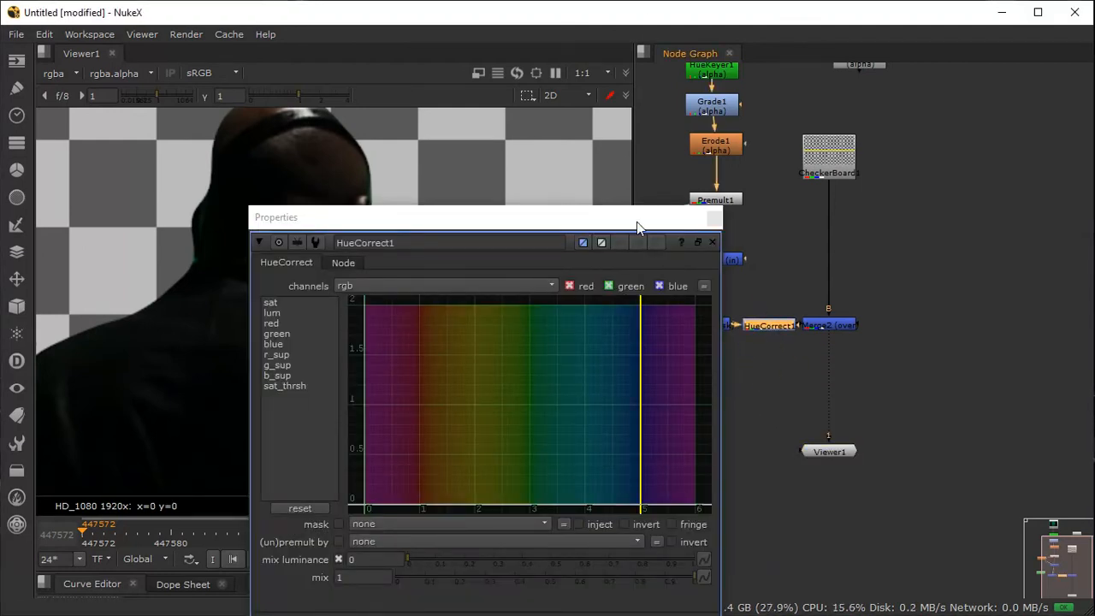
Step: Select HueCorrect1's g_sup curve and lower its point at hue 3 to about 0
left_click_drag(636, 221, 904, 131)
left_click(556, 273)
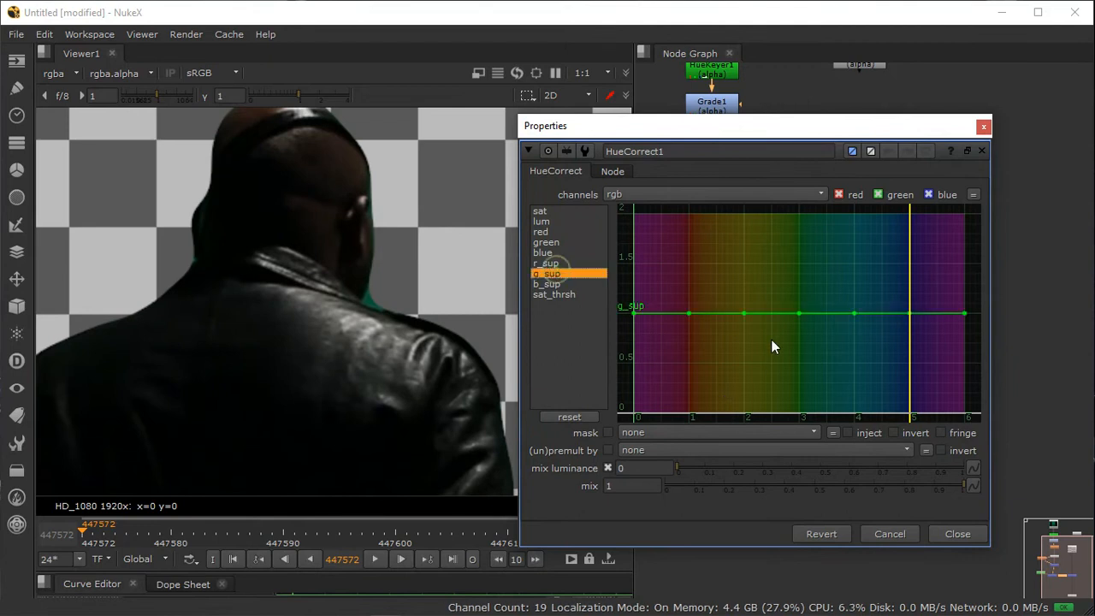
left_click(803, 318)
left_click_drag(799, 313, 799, 417)
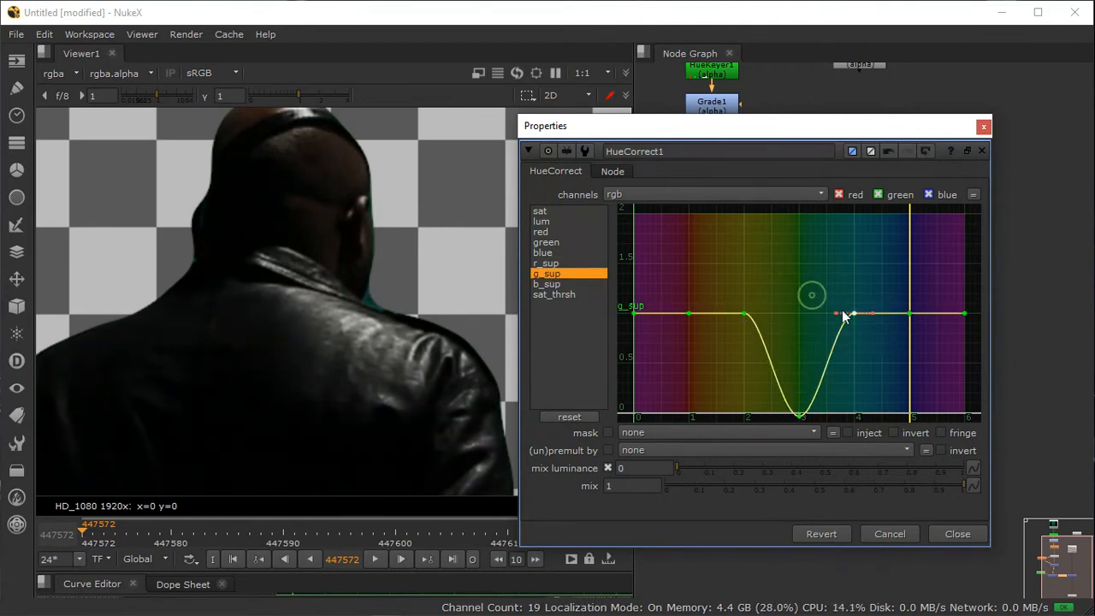
Step: Lower the g_sup curve points at hues 4, 5 and 6 to about 0 to suppress the green spill
left_click_drag(854, 313, 841, 391)
left_click(907, 315)
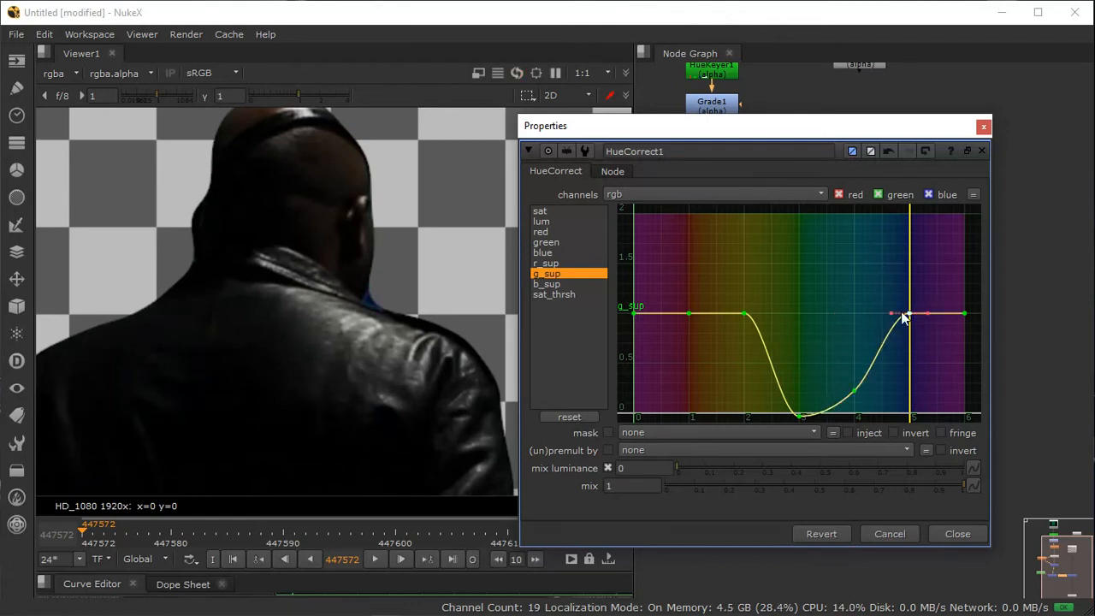
left_click_drag(913, 316, 916, 403)
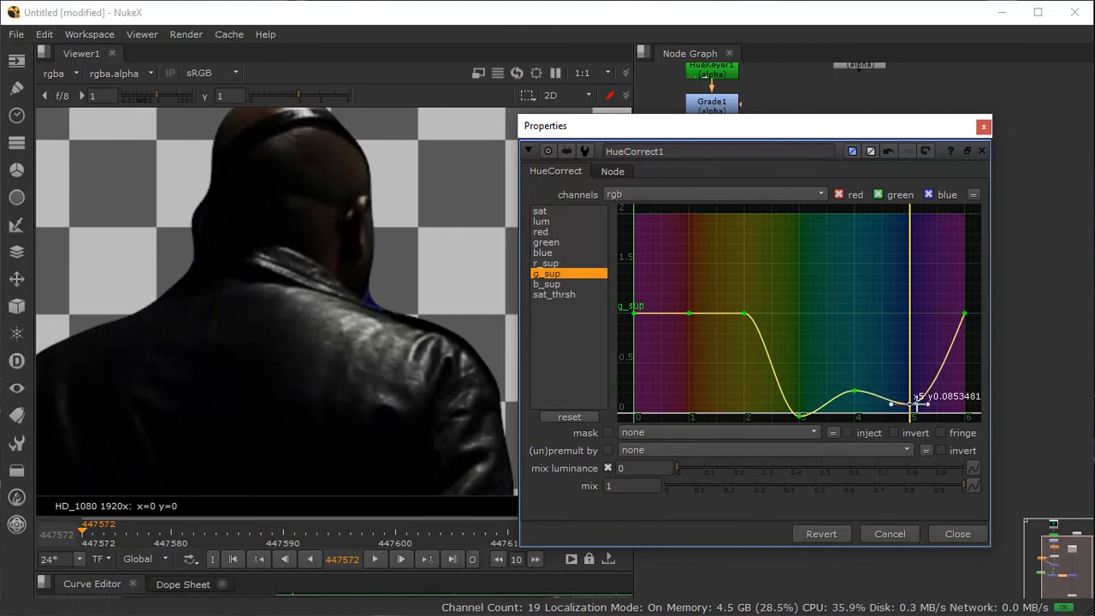
left_click_drag(854, 391, 858, 410)
left_click_drag(887, 352, 930, 434)
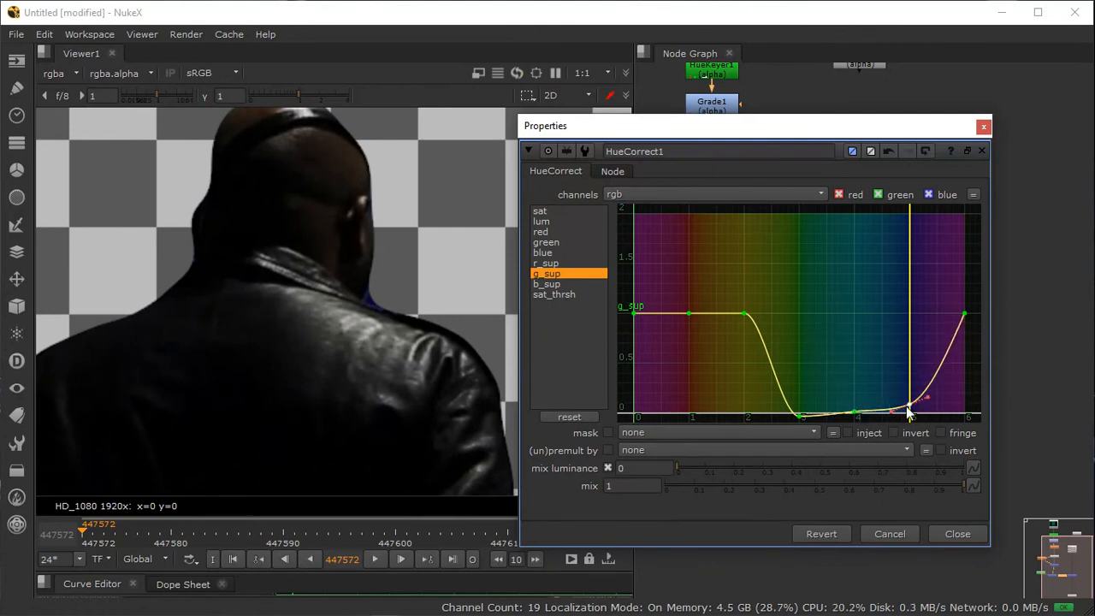
left_click_drag(941, 295, 975, 404)
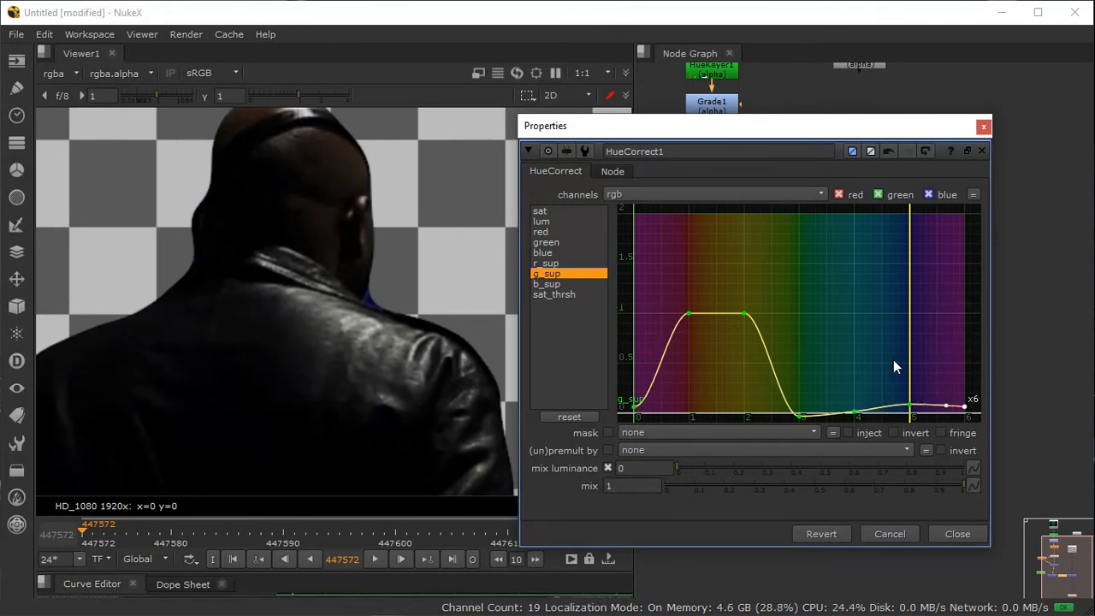
left_click_drag(909, 402, 912, 413)
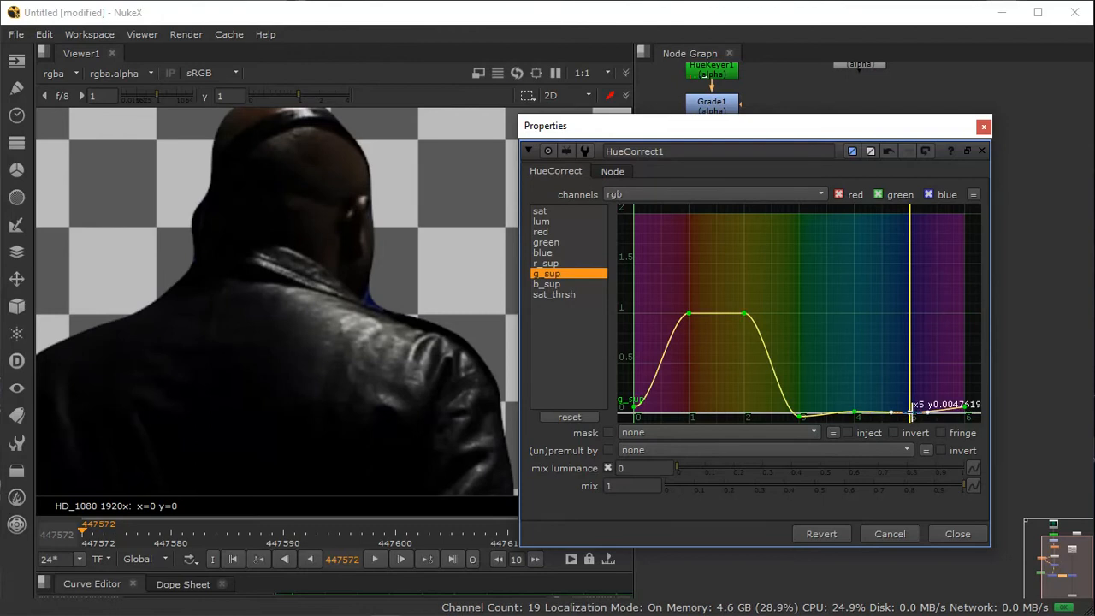
Step: Raise the g_sup points at hues 1 and 2 to about 1.41 and the hue 3 point to about 0.69
scroll(346, 283, "up", 3)
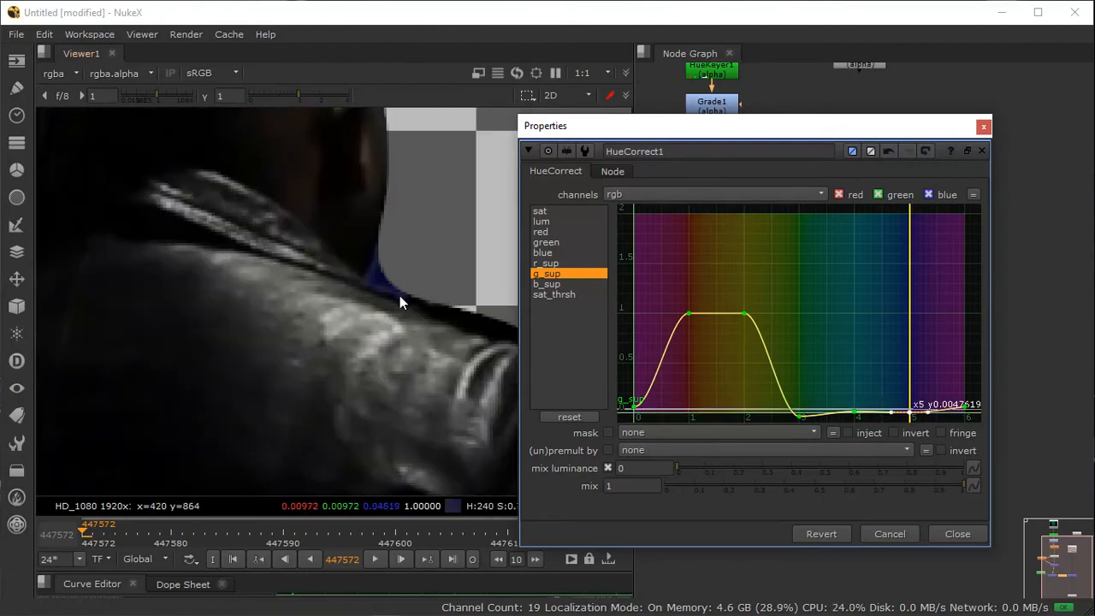
left_click(730, 327)
left_click_drag(728, 326, 744, 273)
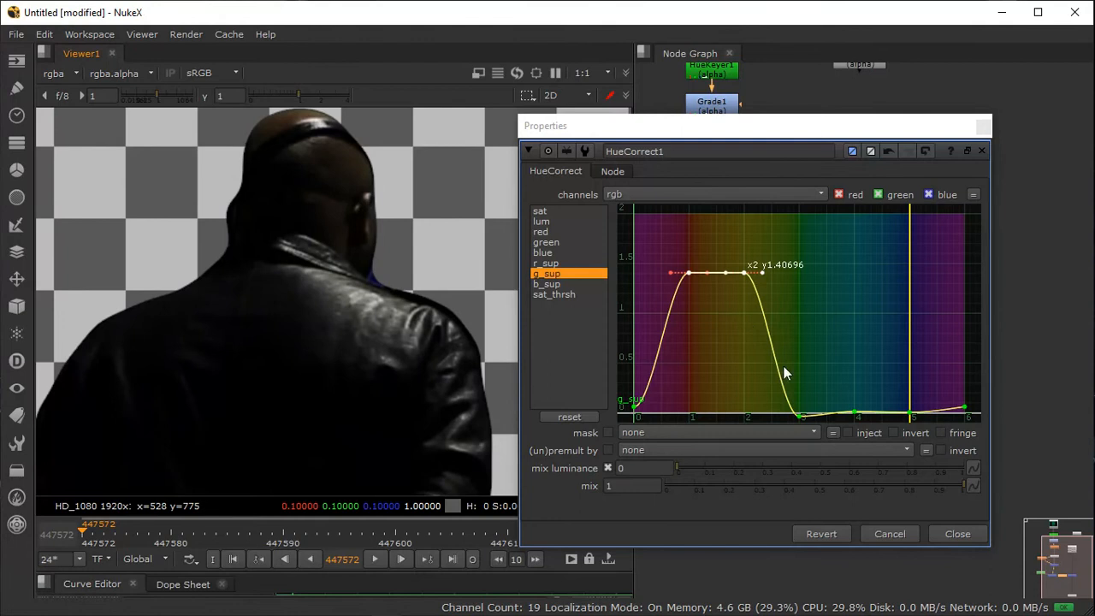
left_click_drag(796, 386, 807, 346)
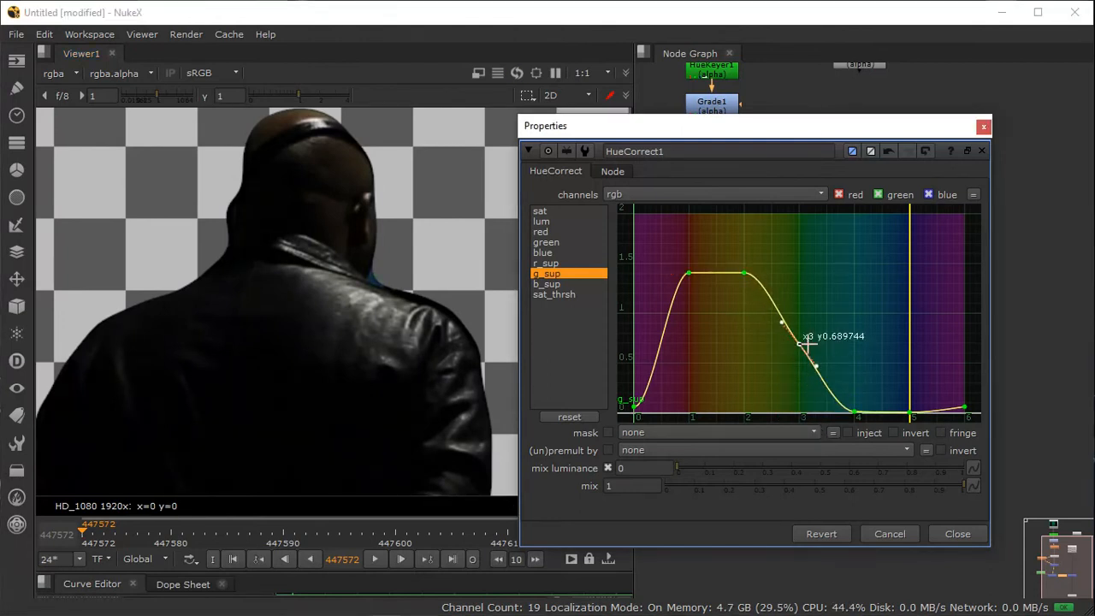
Step: Inspect the spill along the man's neck and shoulder, and close the HueCorrect1 properties
middle_click(318, 228)
scroll(318, 227, "up", 5)
middle_click_drag(65, 184, 458, 174)
scroll(396, 346, "down", 2)
scroll(388, 336, "up", 8)
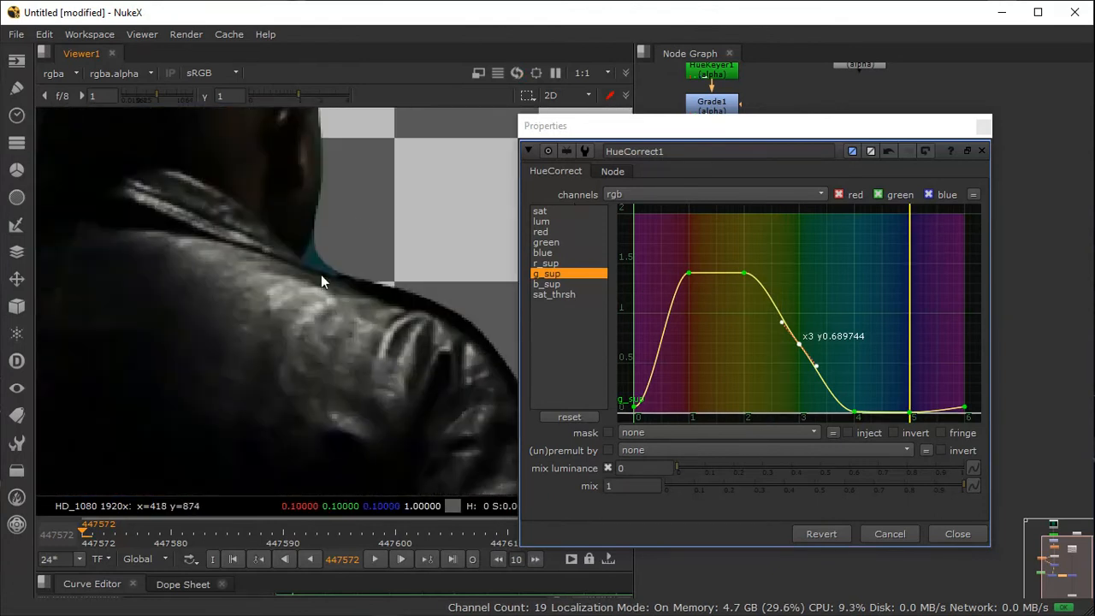
left_click(988, 120)
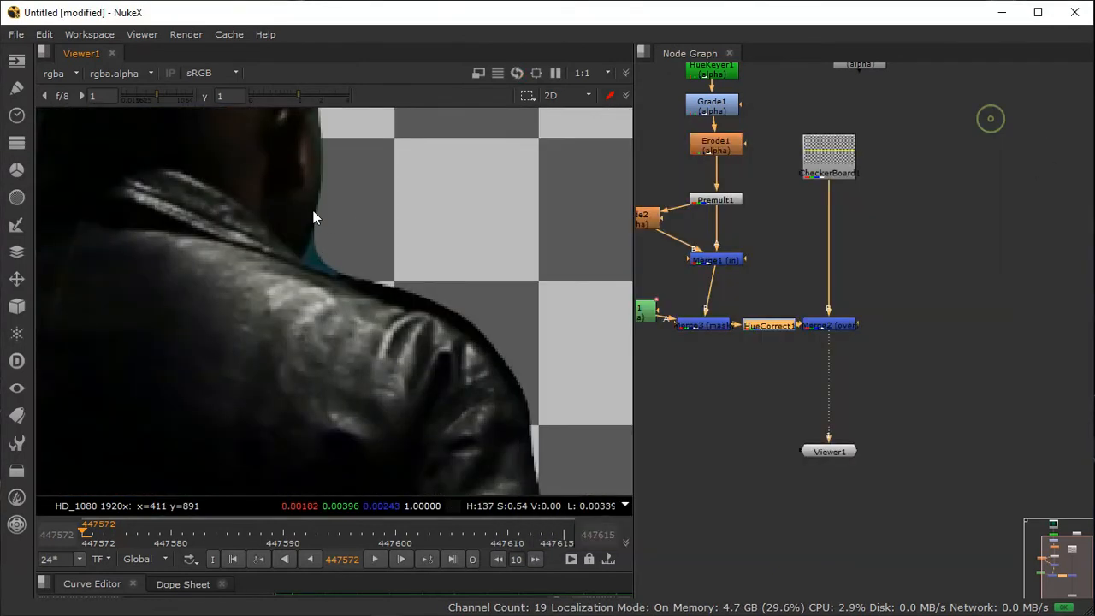
Step: Play the full composite over the checkerboard to review the spill suppression, and stop at frame 447612
scroll(252, 208, "down", 5)
middle_click_drag(897, 283, 1093, 224)
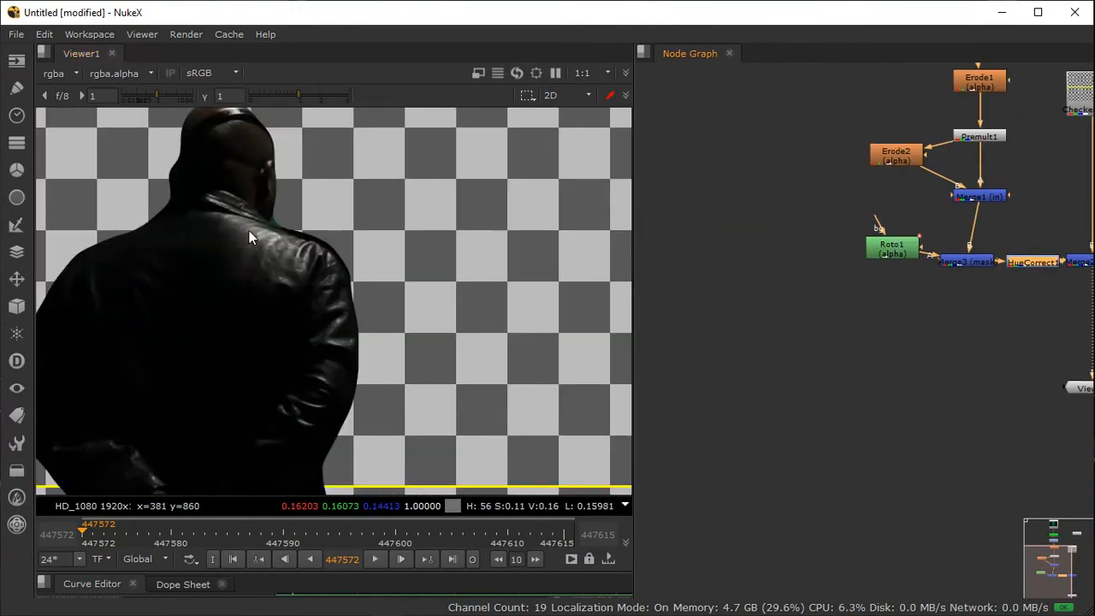
scroll(353, 208, "down", 5)
middle_click_drag(493, 435, 298, 395)
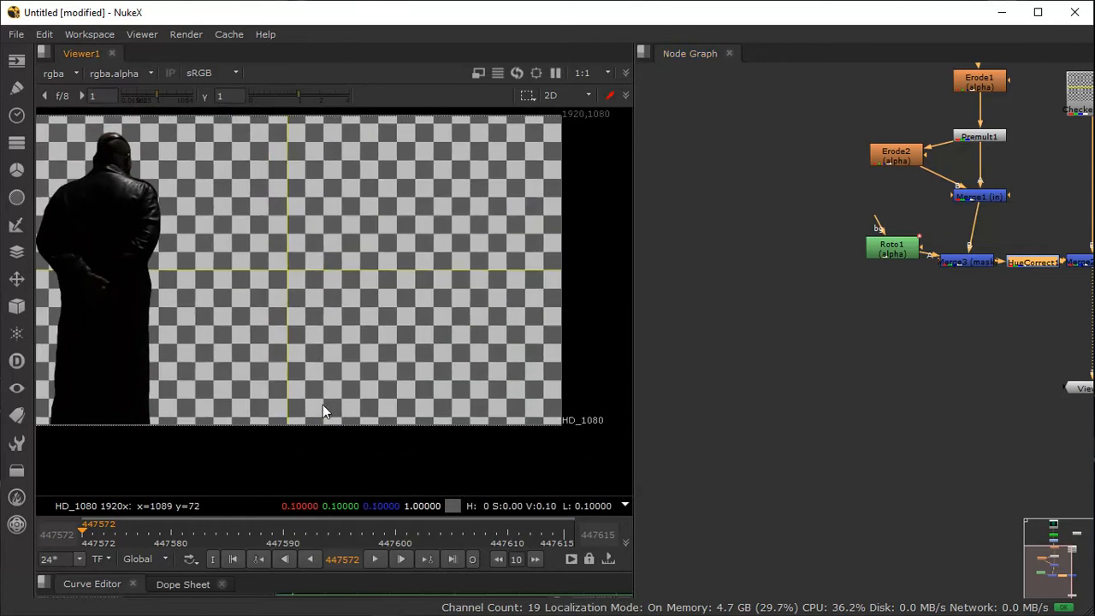
middle_click_drag(304, 204, 408, 196)
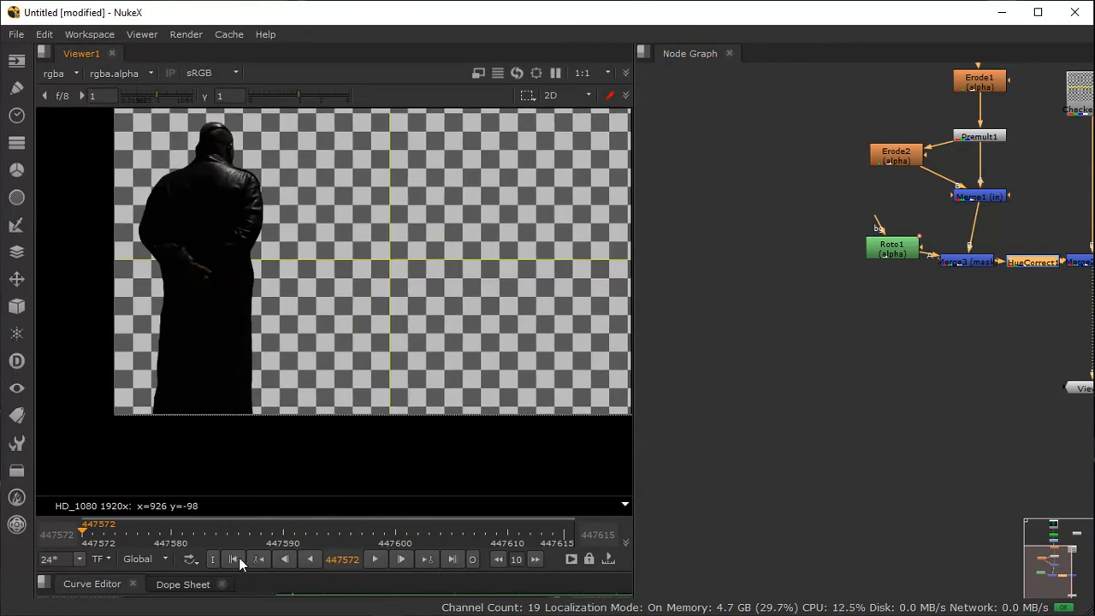
left_click(369, 559)
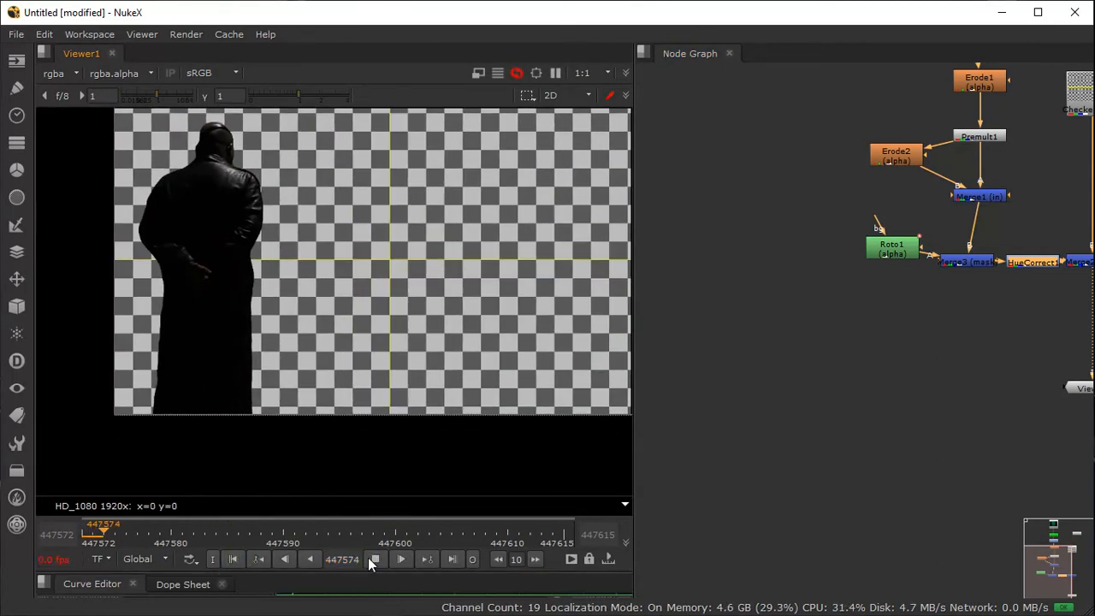
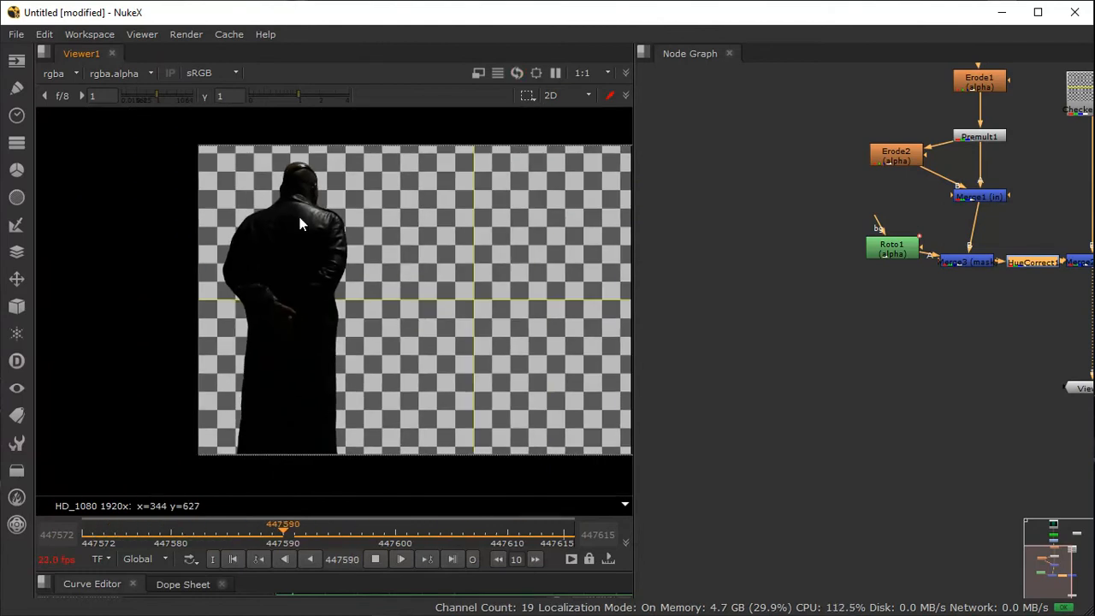
left_click(378, 557)
Step: Move the unconnected Difference1 node away from the keying tree, to the right of CheckerBoard1 and Merge2
middle_click_drag(1008, 258, 836, 334)
scroll(846, 325, "down", 1)
middle_click_drag(889, 245, 910, 335)
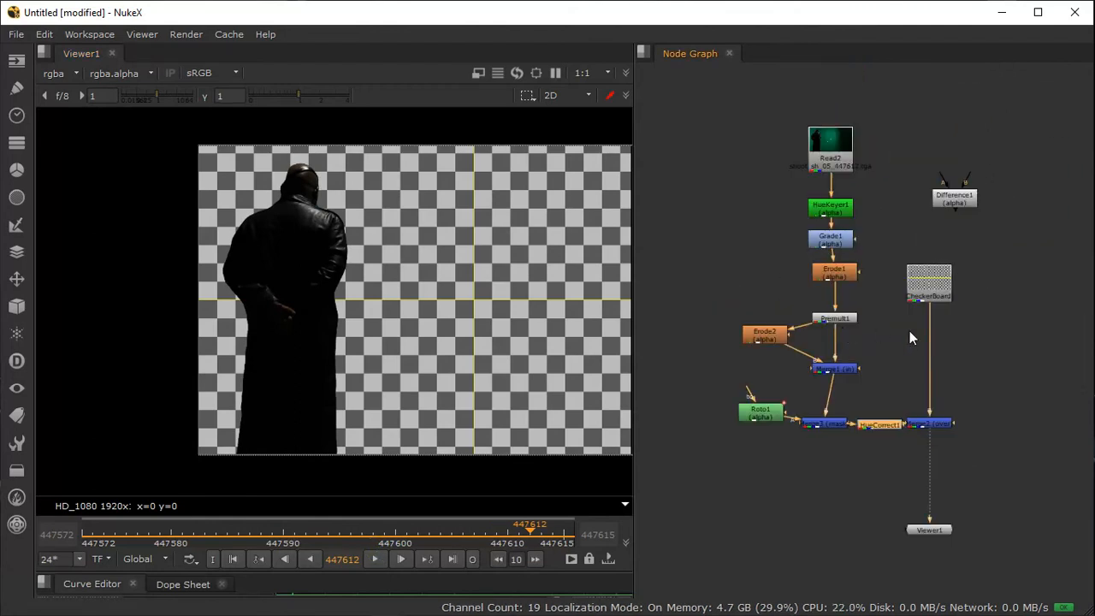
middle_click_drag(1026, 322, 932, 335)
middle_click_drag(878, 303, 893, 299)
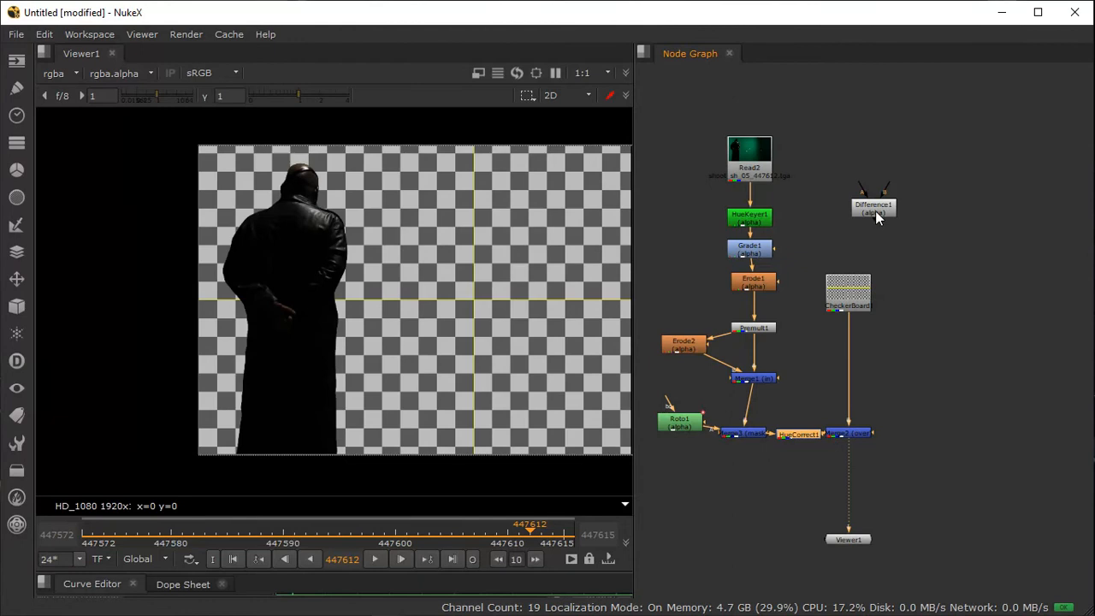
left_click_drag(874, 210, 986, 368)
middle_click_drag(900, 349, 832, 280)
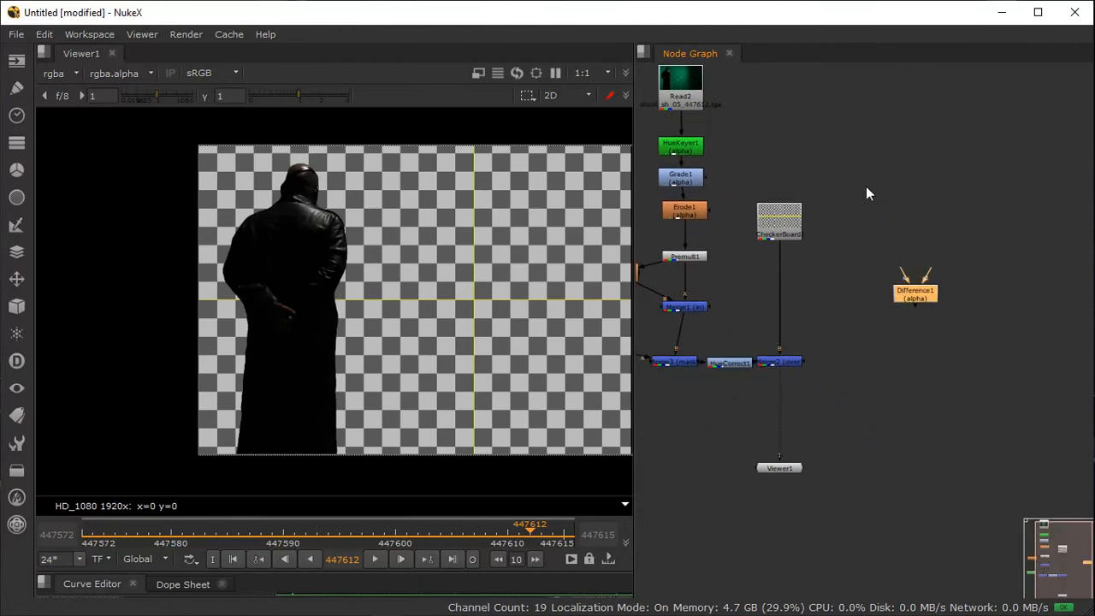
Step: Reposition Read2 directly above HueKeyer1, leaving a wider gap between the two nodes
left_click_drag(695, 80, 750, 83)
middle_click_drag(777, 162, 794, 263)
left_click_drag(701, 107, 752, 130)
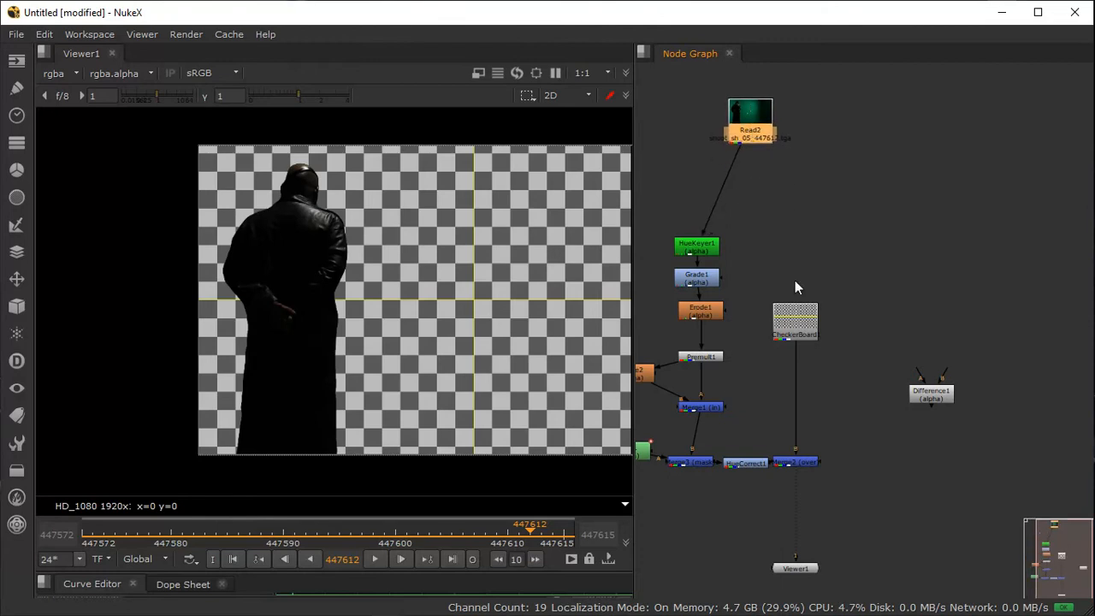
middle_click_drag(795, 287, 977, 297)
left_click_drag(909, 155, 856, 189)
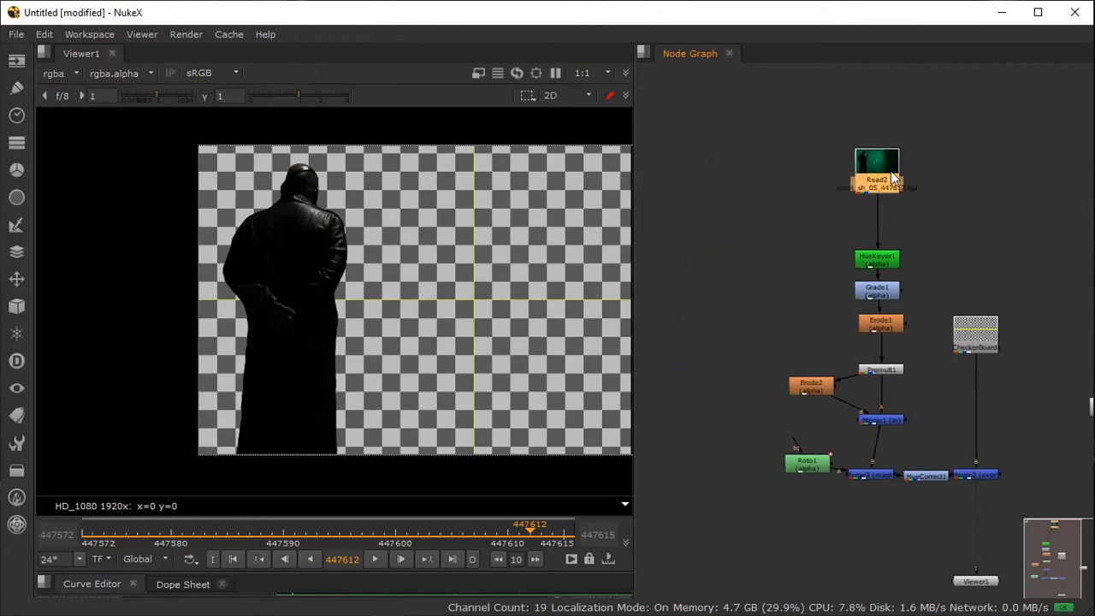
middle_click_drag(689, 287, 725, 286)
Step: Add a Primatte node fed by Read2 and place it in empty space beside the HueKeyer1 branch
left_click(17, 252)
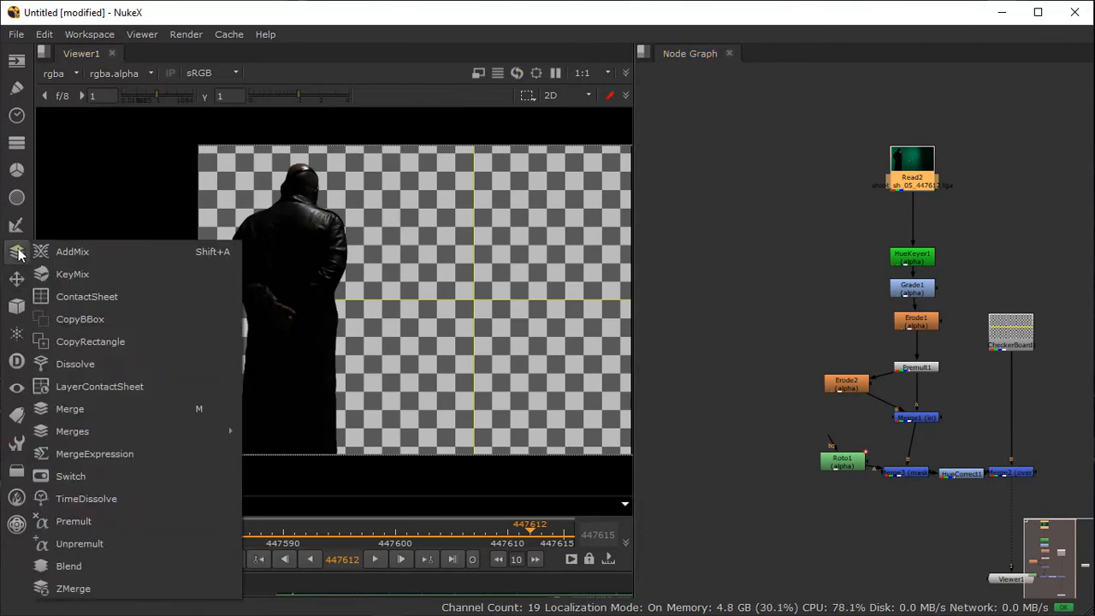
left_click(16, 227)
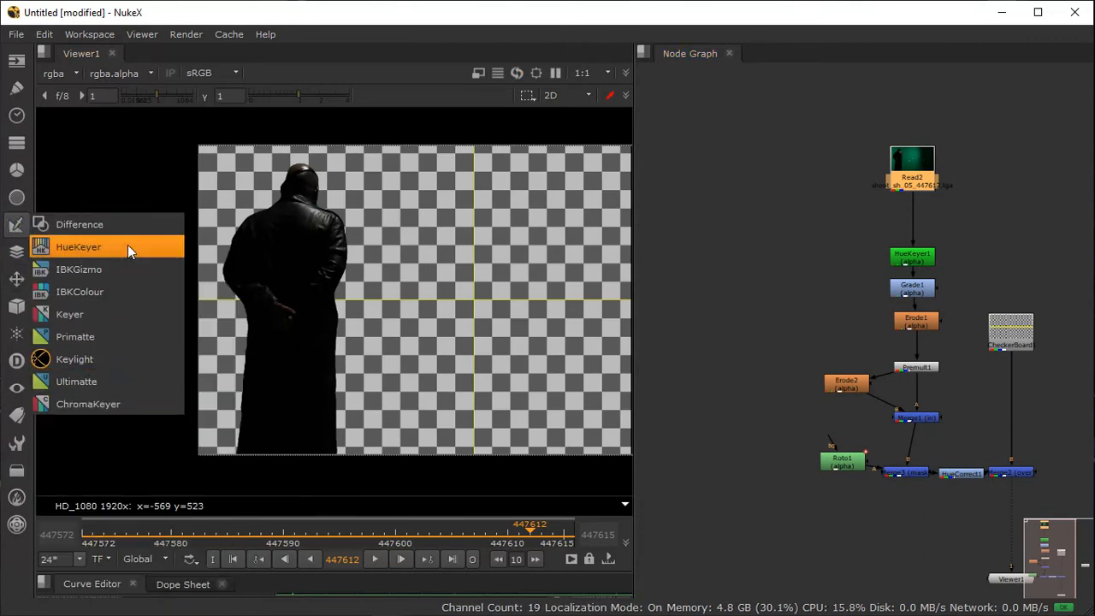
left_click(116, 338)
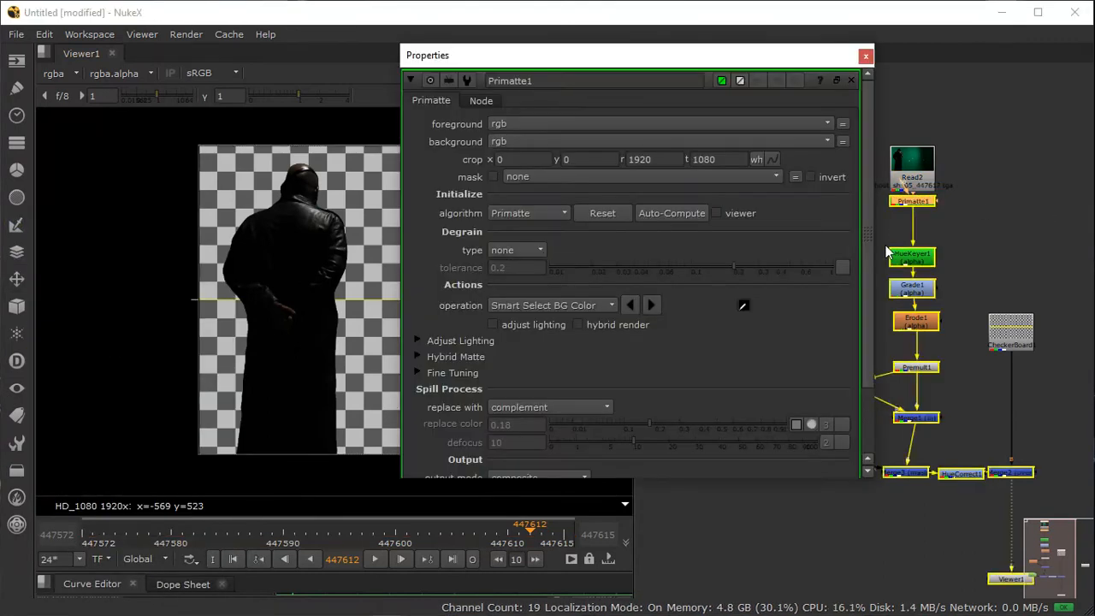
left_click_drag(913, 204, 743, 233)
left_click(865, 56)
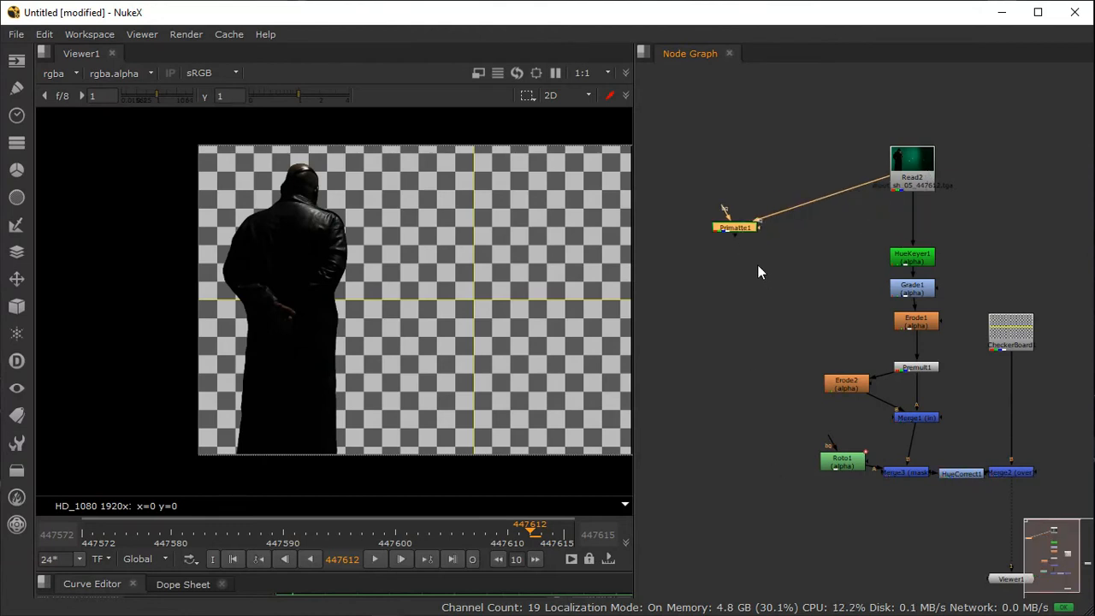
Step: View Primatte1 and sample the green beside the man's waist with Smart Select BG Color, displaying the alpha matte
key("1")
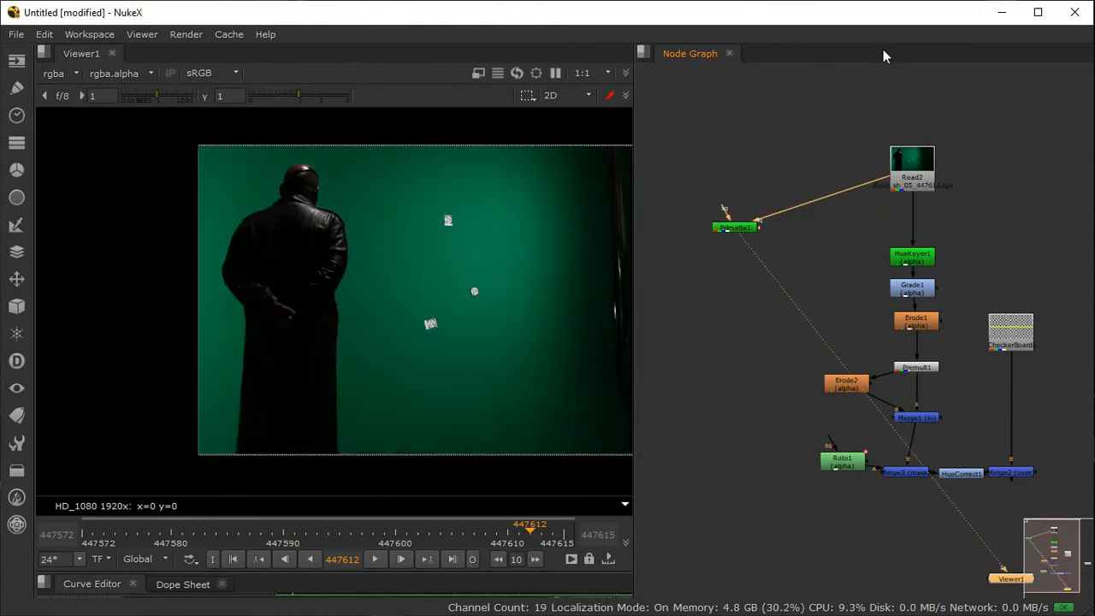
double_click(746, 229)
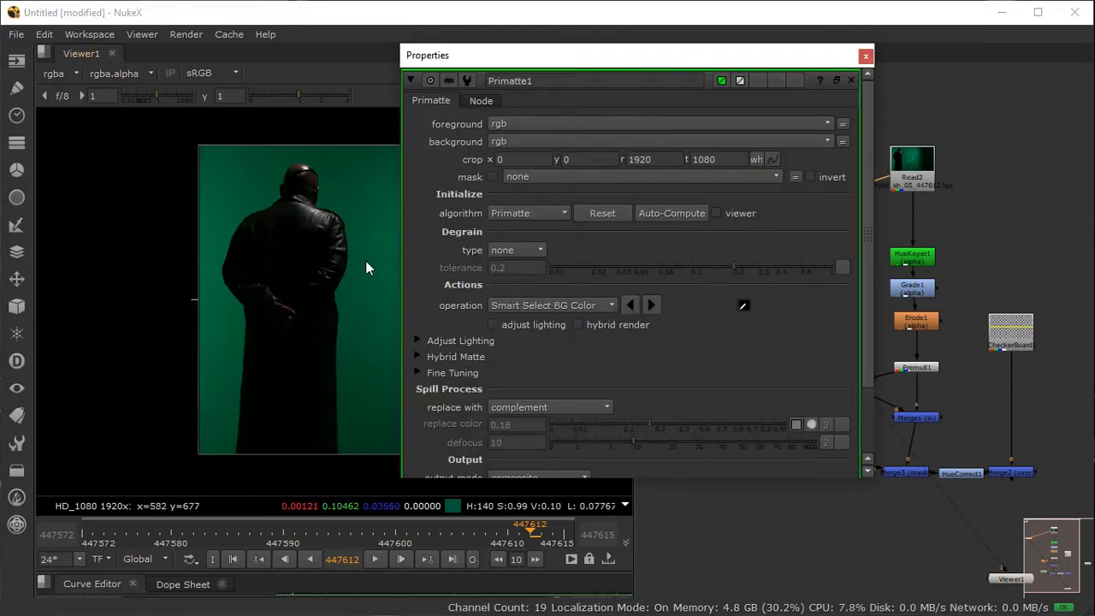
scroll(365, 260, "up", 3)
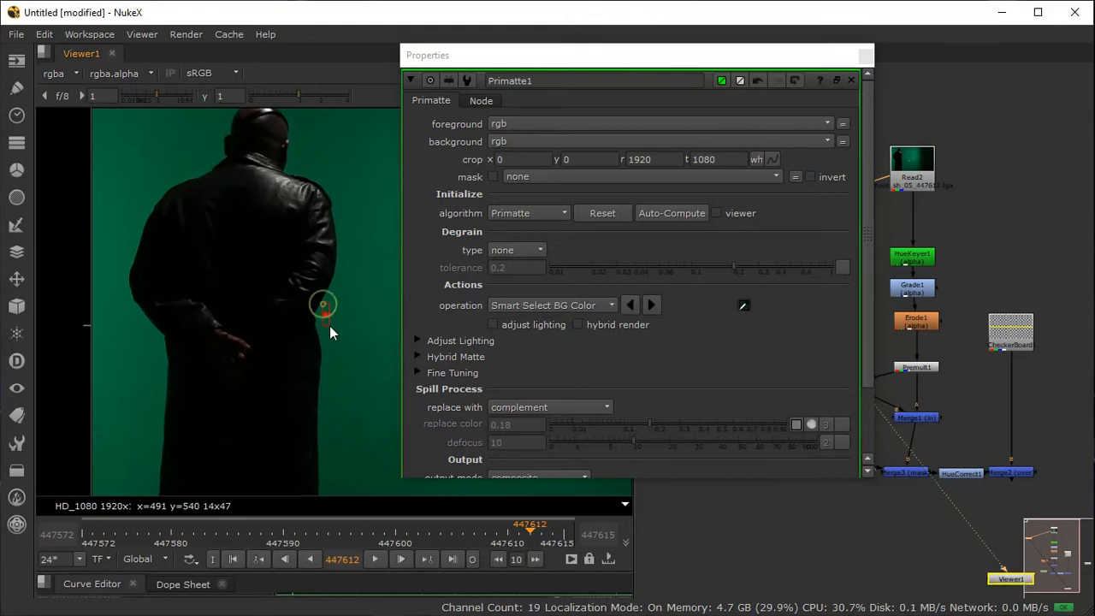
left_click_drag(323, 304, 326, 325, "ctrl+shift")
key("a")
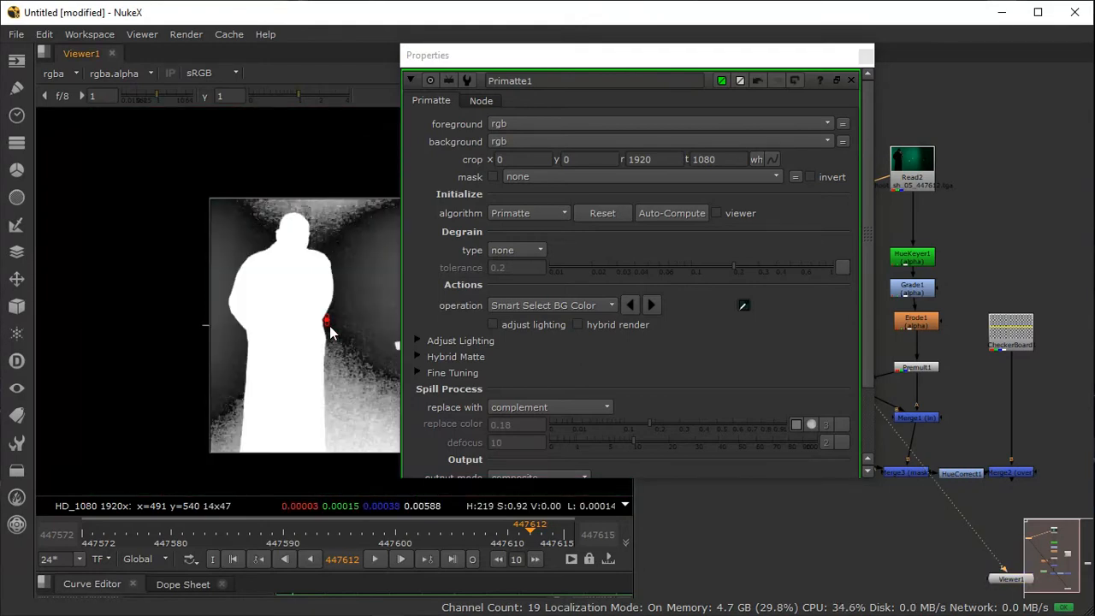
middle_click_drag(329, 326, 219, 319)
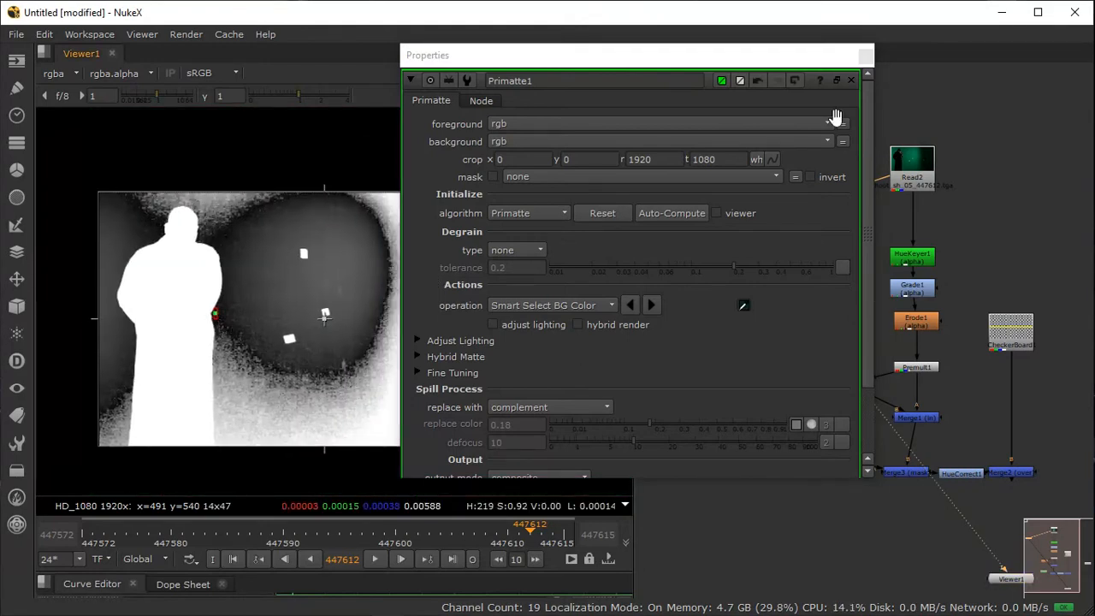
Step: Clean the background noise in Primatte1 by sampling grey areas beside the man, around the tracking markers and near the frame's upper corner
left_click(604, 306)
left_click(593, 325)
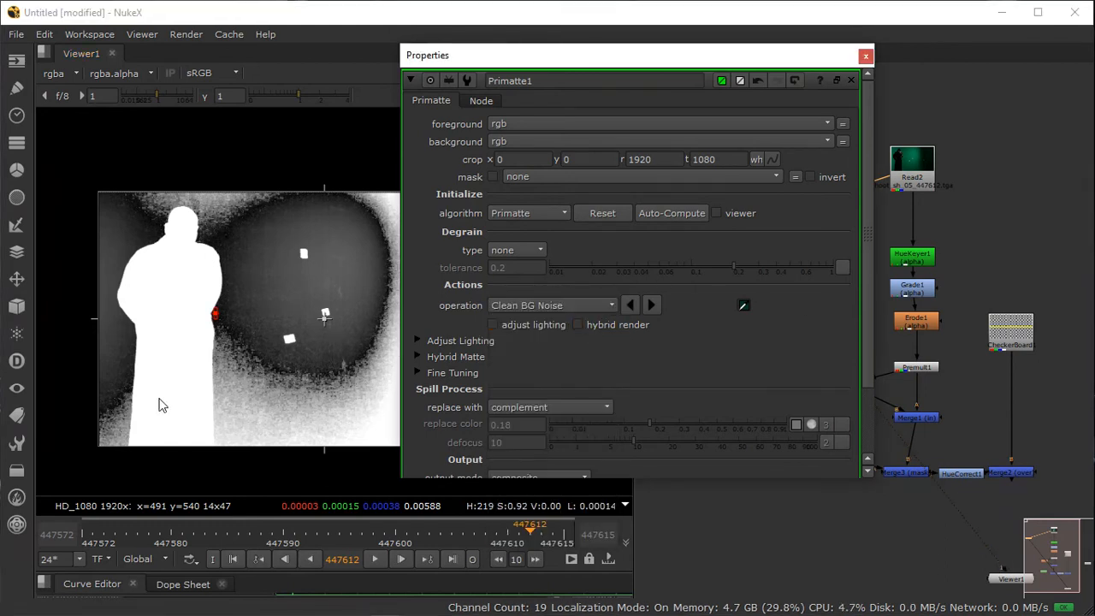
left_click_drag(233, 343, 252, 396)
left_click_drag(270, 314, 294, 387, "ctrl+shift")
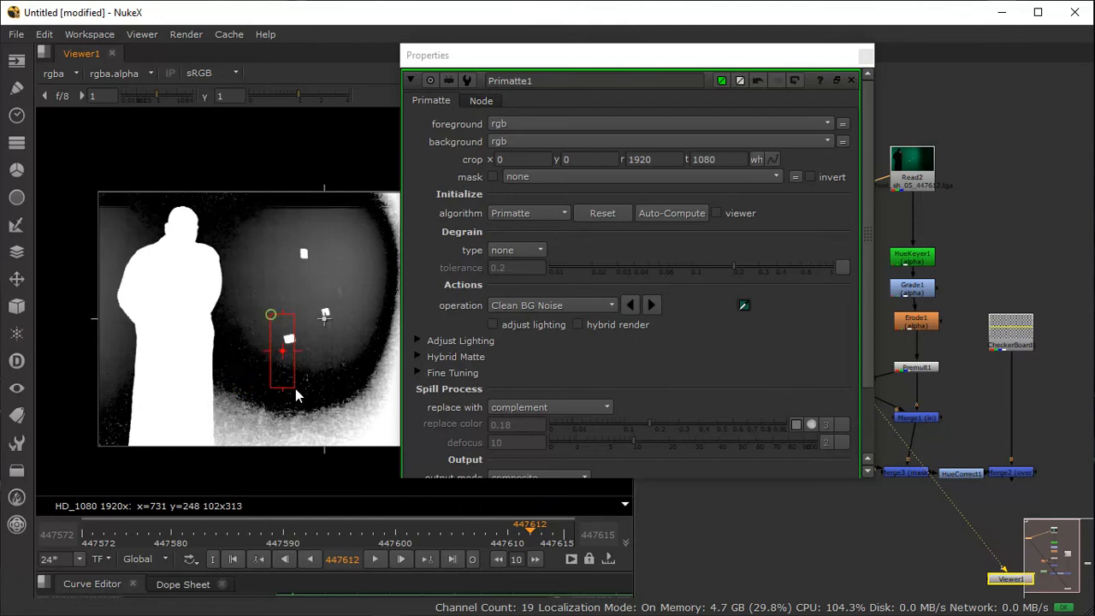
left_click_drag(290, 235, 326, 362, "ctrl+shift")
left_click_drag(332, 255, 350, 319, "ctrl+shift")
left_click_drag(114, 200, 147, 222, "ctrl+shift")
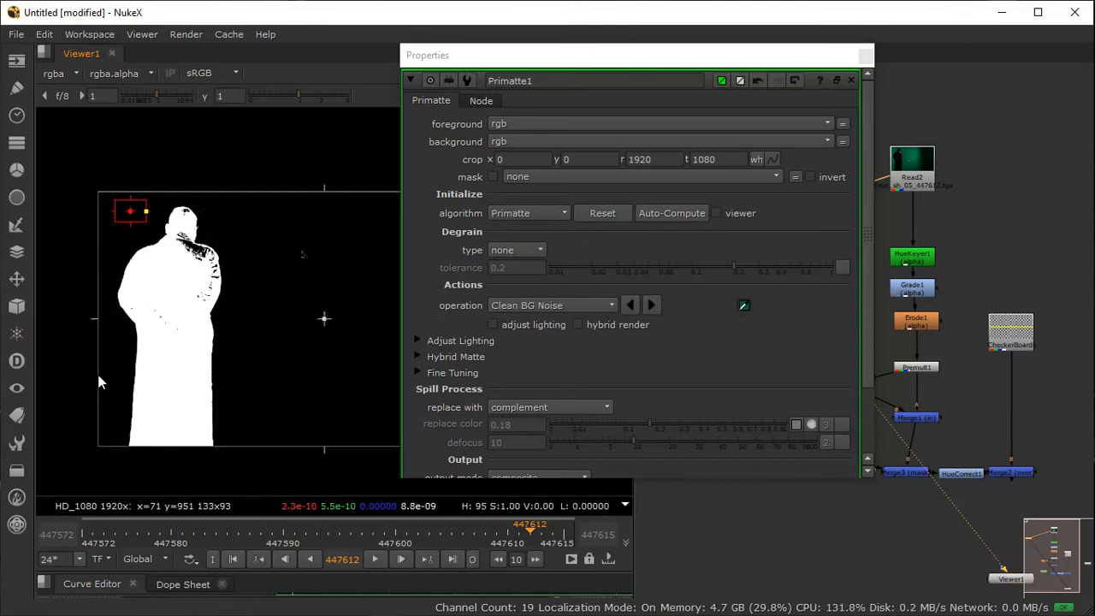
Step: Adjust Primatte1's crop box to x -56 and r 1846, extending its edge past the frame beside the man
mouse_move(106, 373)
left_mouse_down()
mouse_move(119, 385)
mouse_move(124, 376)
left_mouse_up()
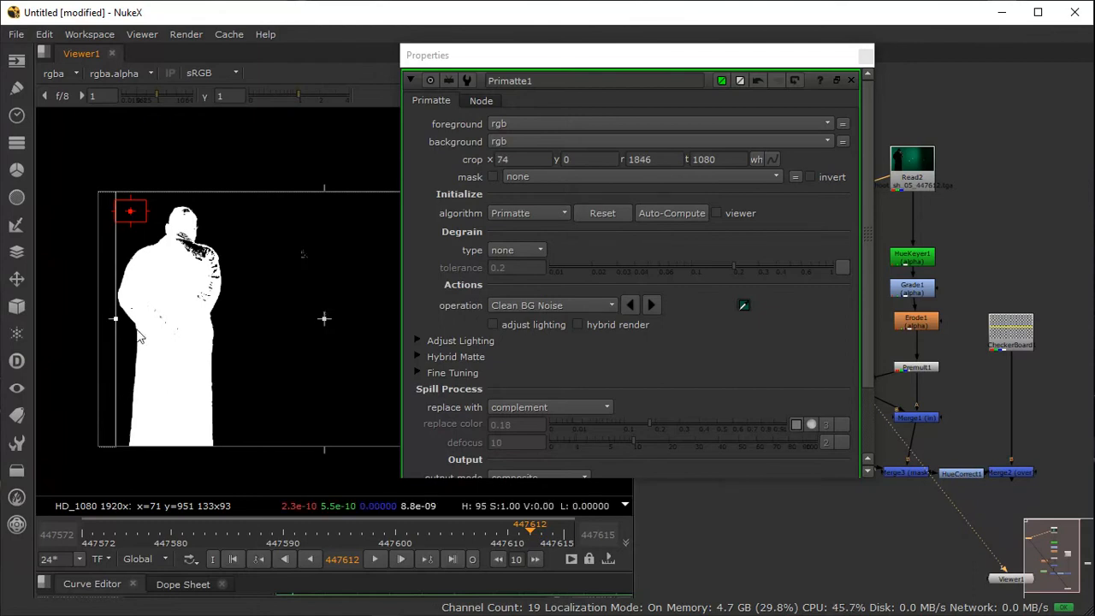
left_click_drag(118, 323, 72, 318)
middle_click_drag(270, 299, 235, 316)
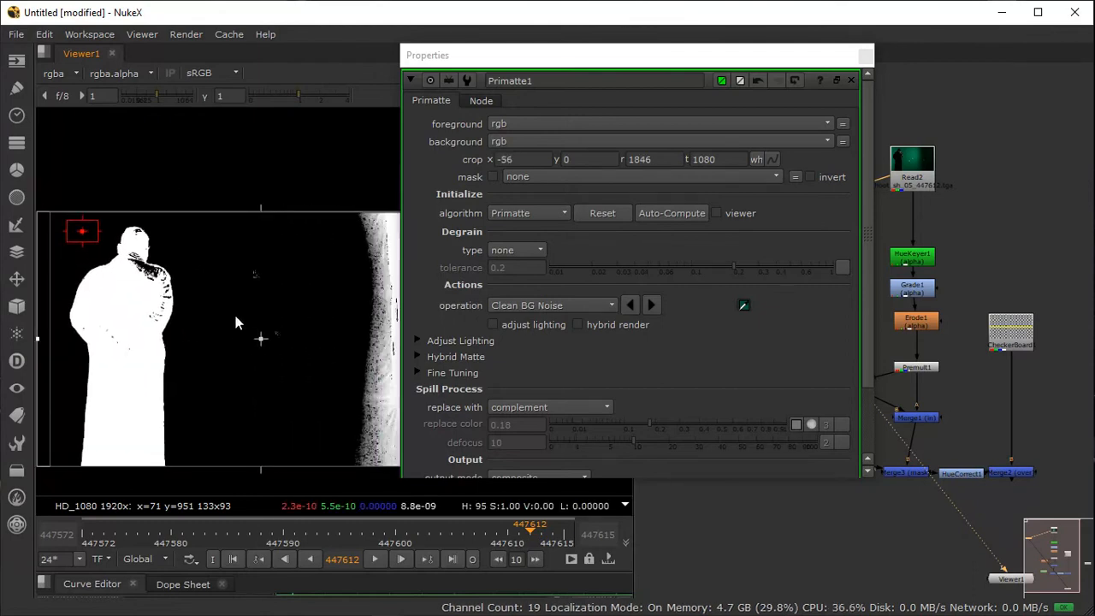
Step: Fill the holes in the man's matte by sampling his upper back with the Clean FG Noise operation
scroll(90, 280, "up", 3)
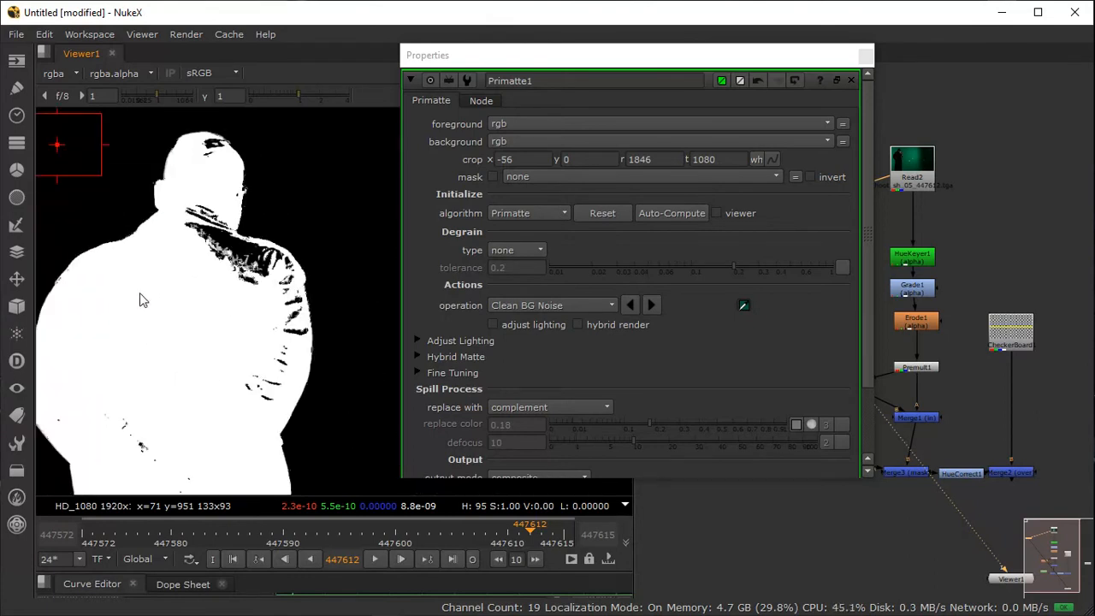
scroll(142, 299, "down", 1)
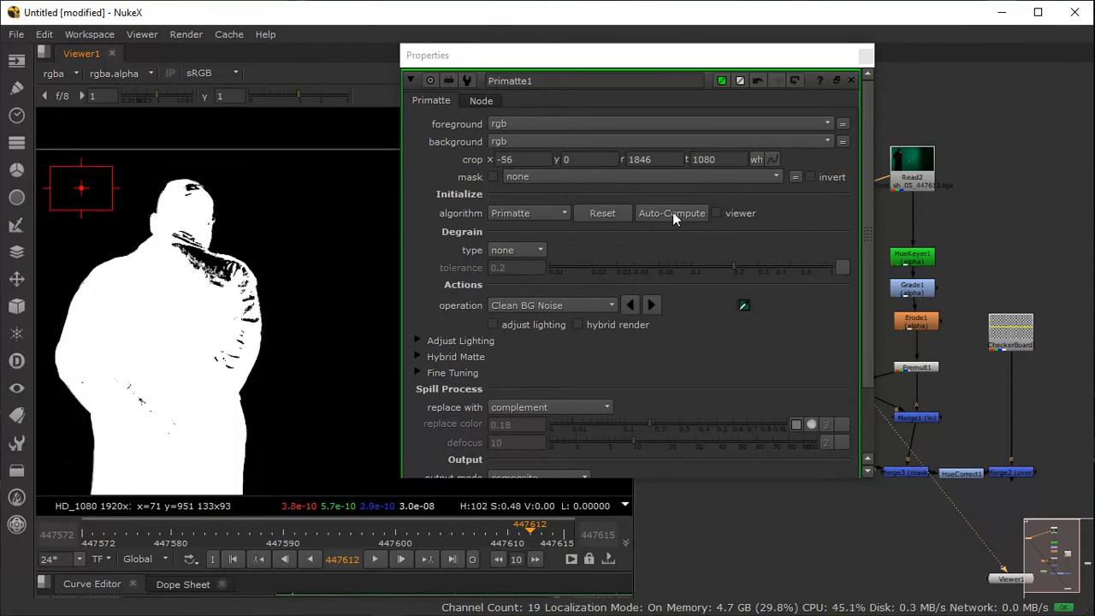
left_click(575, 311)
left_click(567, 325)
left_click_drag(194, 246, 203, 313, "ctrl+shift")
scroll(175, 339, "down", 3)
middle_click_drag(255, 389, 271, 292)
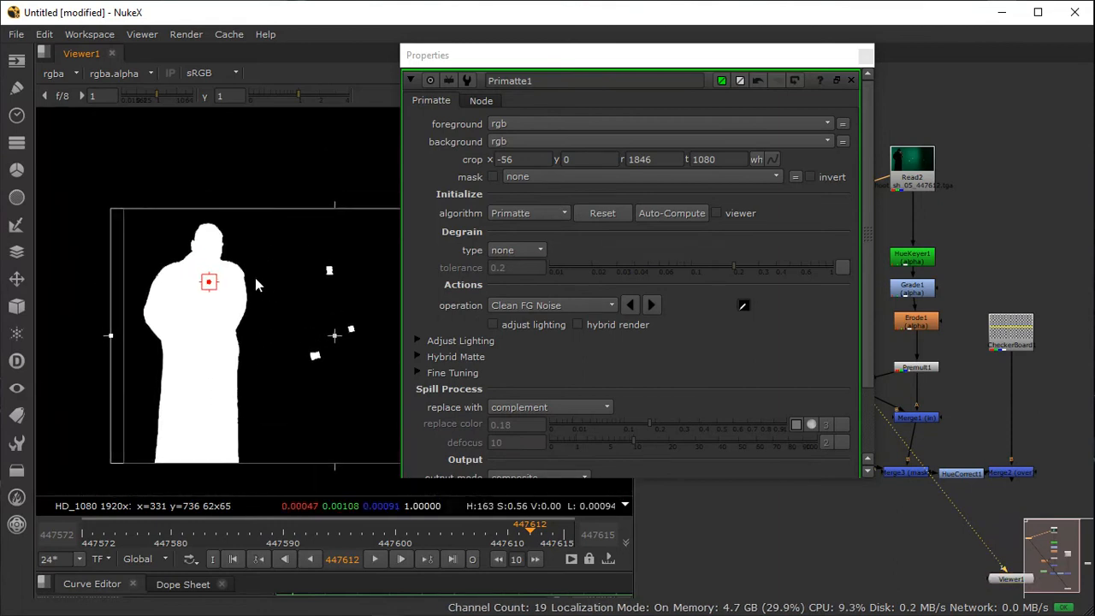
Step: Turn on adjust lighting for Primatte1, and try hybrid render before switching it off again
left_click(519, 326)
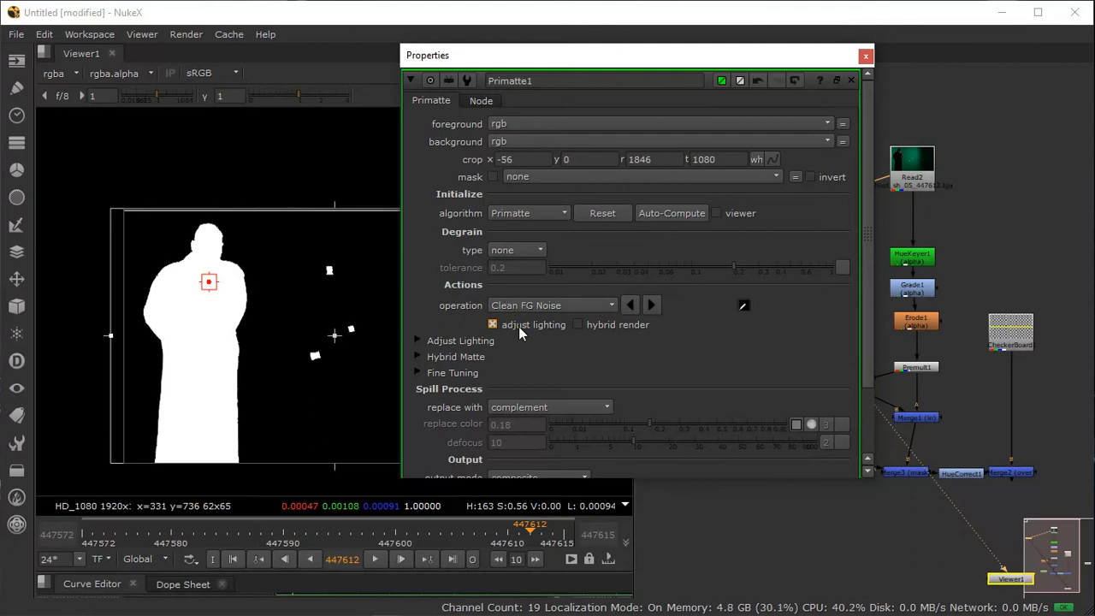
left_click(591, 323)
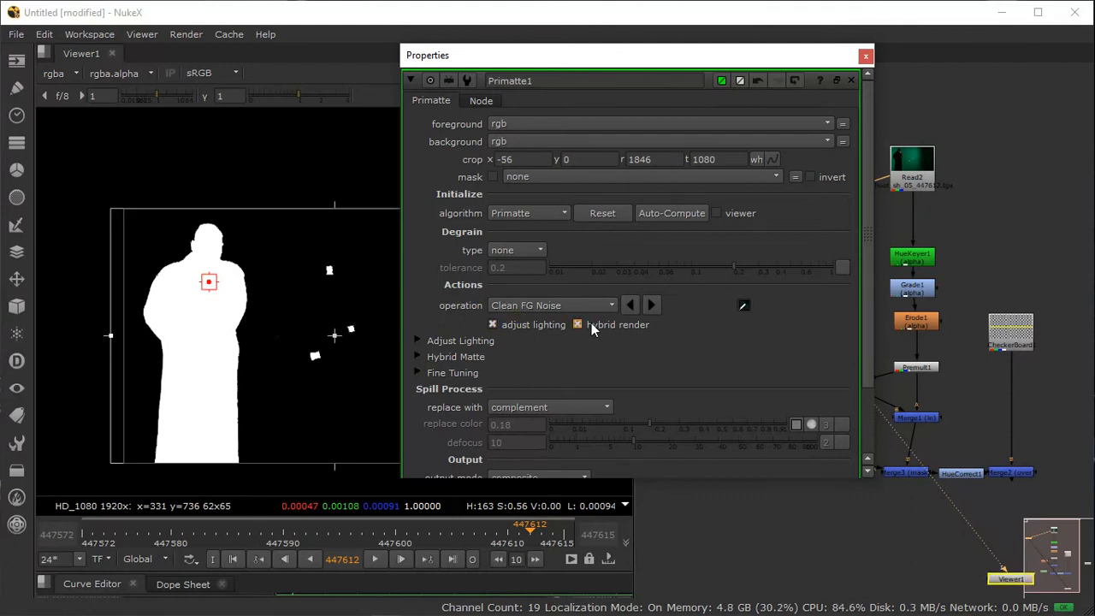
left_click(593, 325)
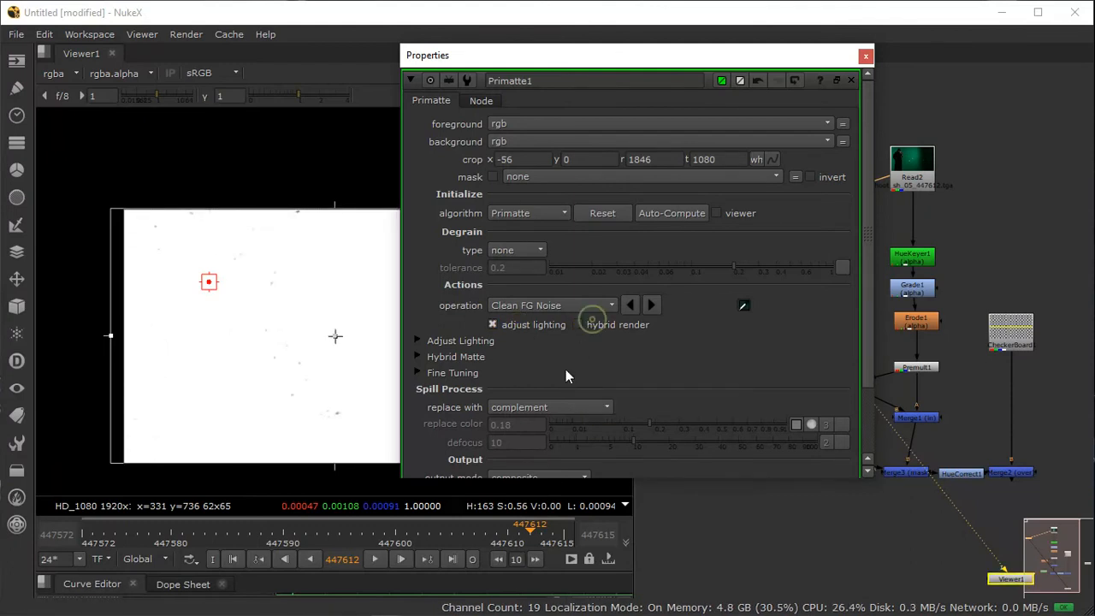
Step: Compare the Primatte RT+ and Primatte RT algorithms on the matte, and return to the Primatte algorithm
left_click(546, 213)
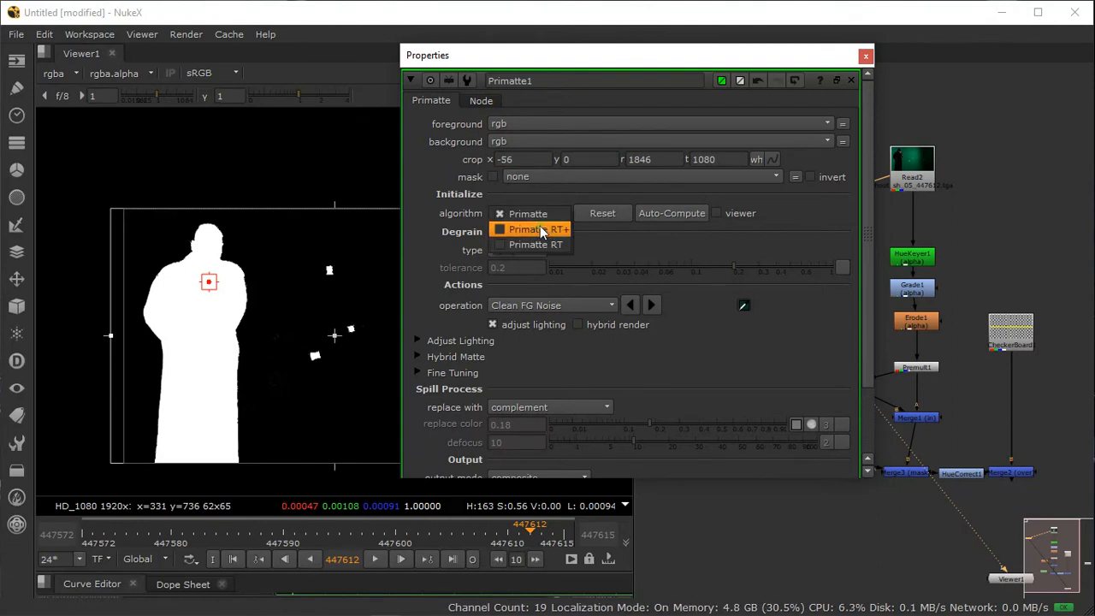
left_click(539, 228)
left_click(536, 216)
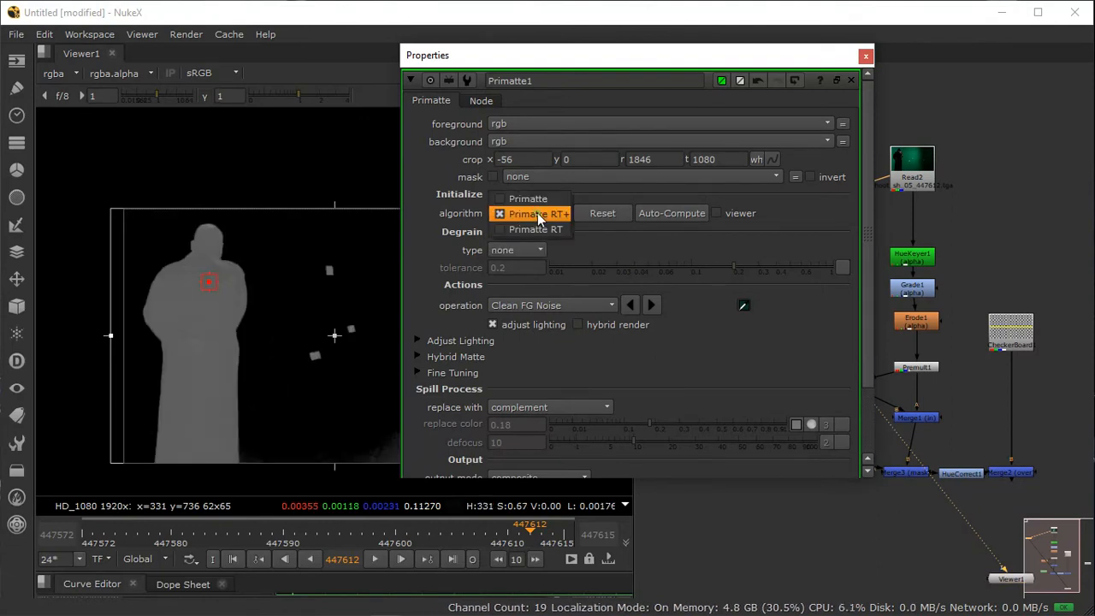
left_click(536, 229)
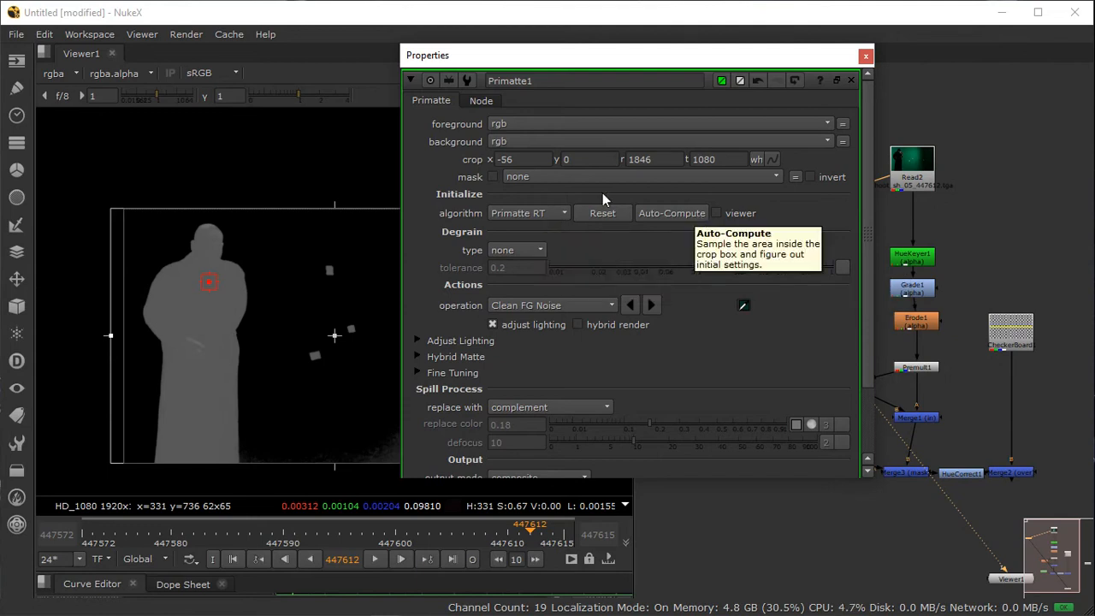
left_click(513, 213)
left_click(532, 185)
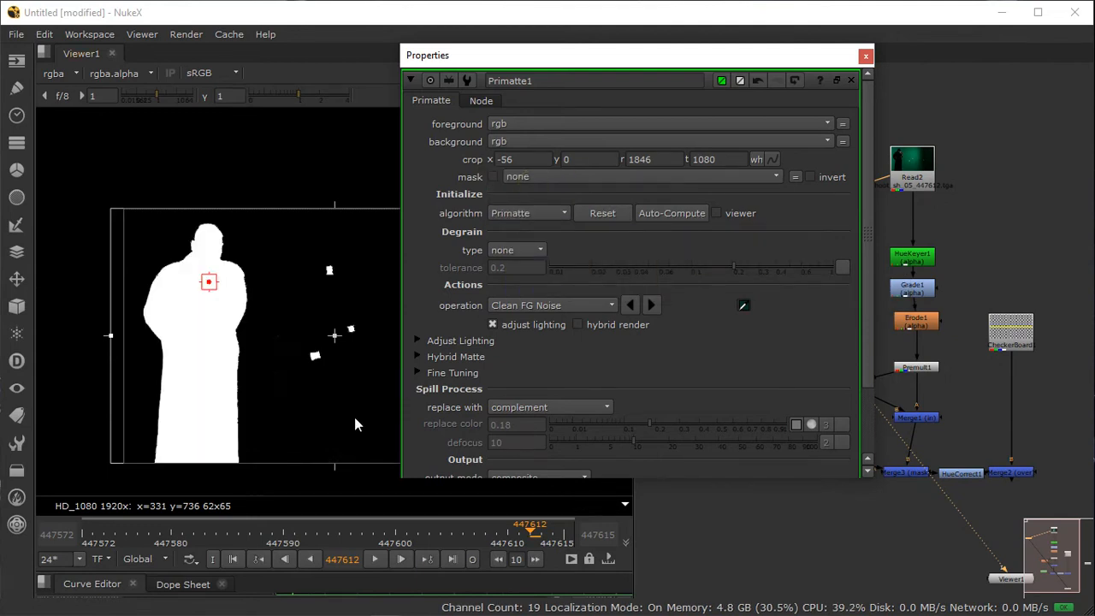
Step: Inspect the matte edge at the man's waist, set the operation to Clean BG Noise, and turn off adjust lighting
scroll(180, 320, "up", 3)
scroll(196, 325, "down", 2)
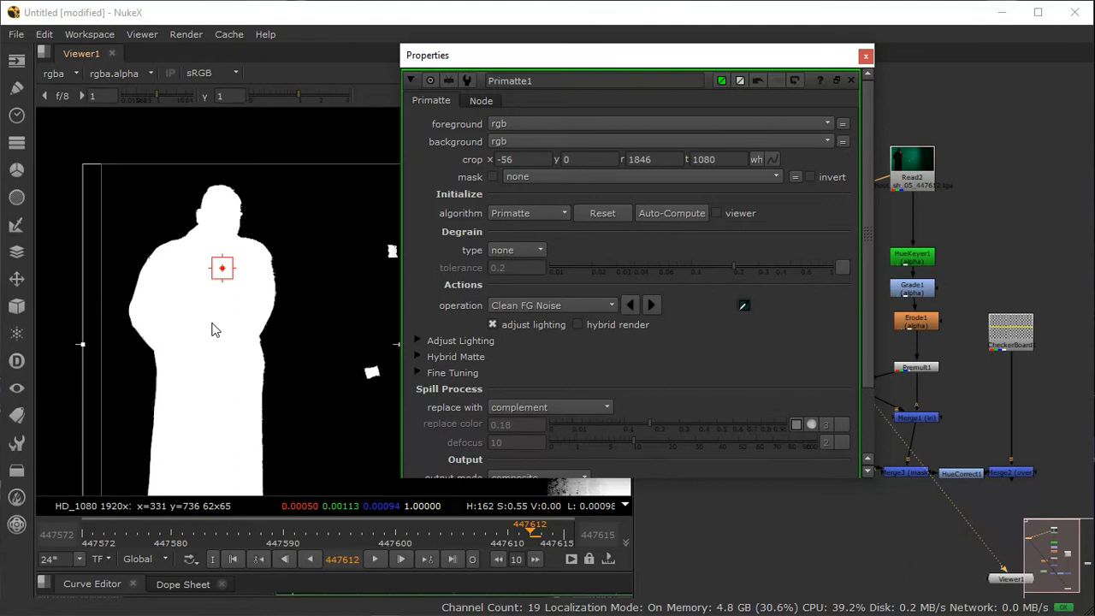
scroll(254, 362, "up", 2)
scroll(135, 294, "up", 3)
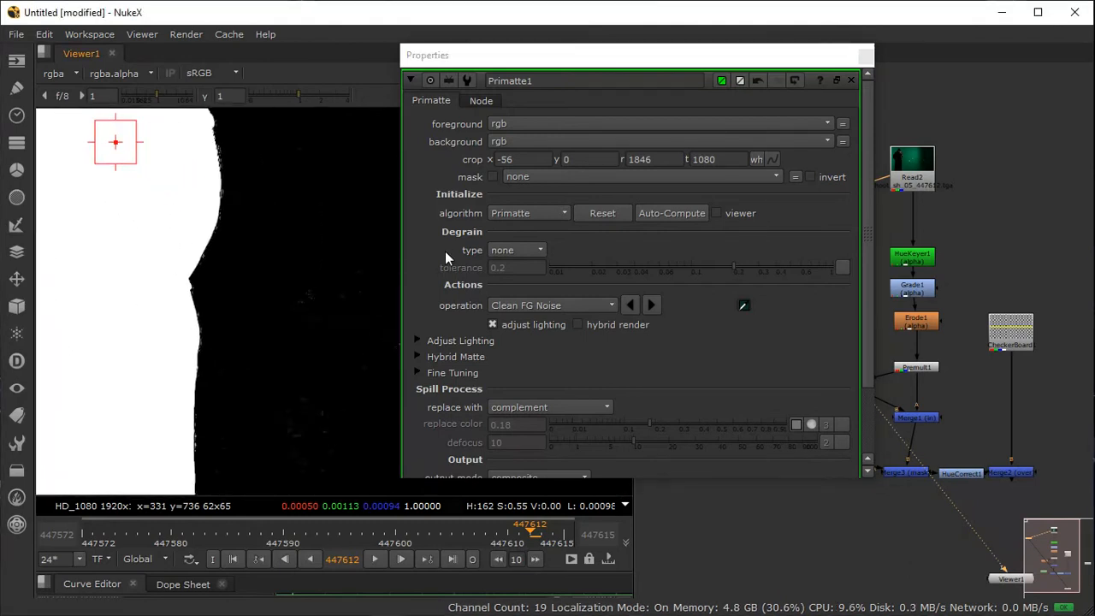
left_click(559, 309)
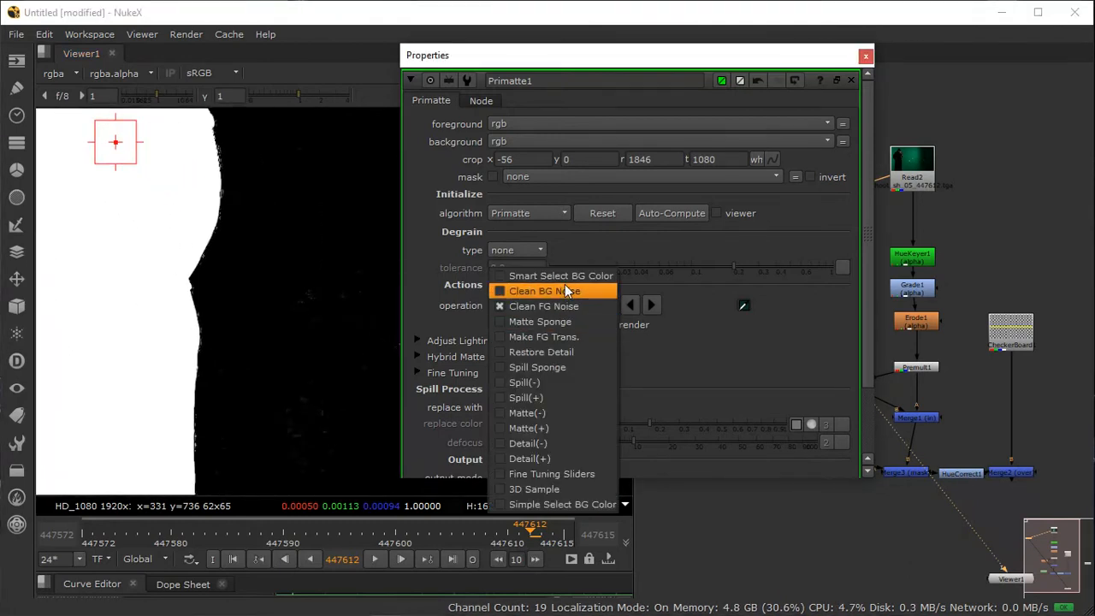
left_click(564, 285)
left_click(497, 328)
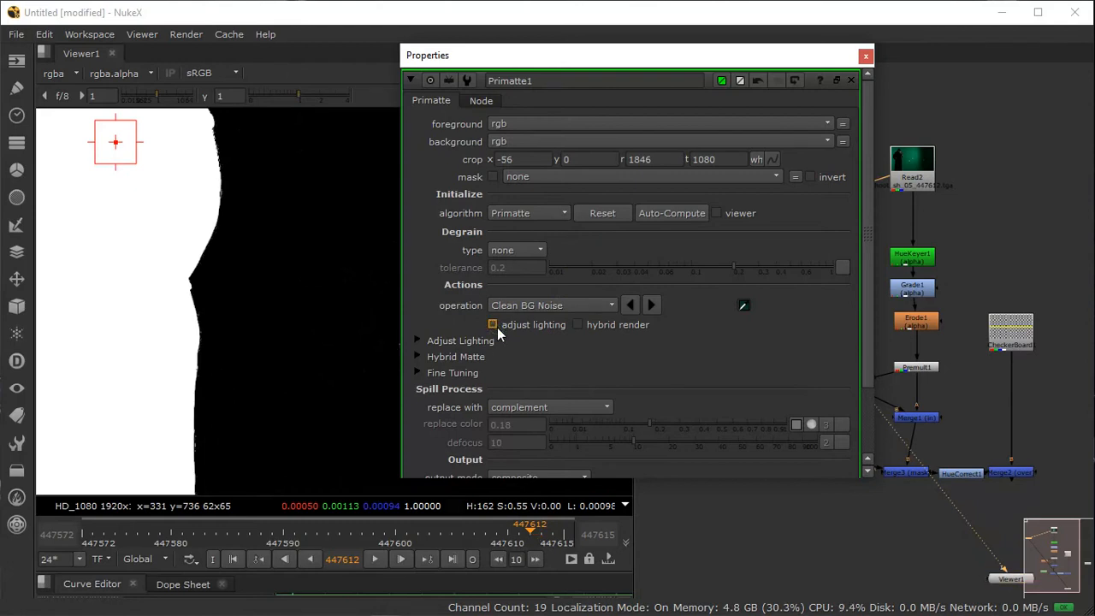
Step: Review the whole Primatte1 key in alpha and in colour, and close the node's properties
scroll(276, 390, "down", 2)
scroll(267, 518, "down", 1)
scroll(247, 283, "down", 2)
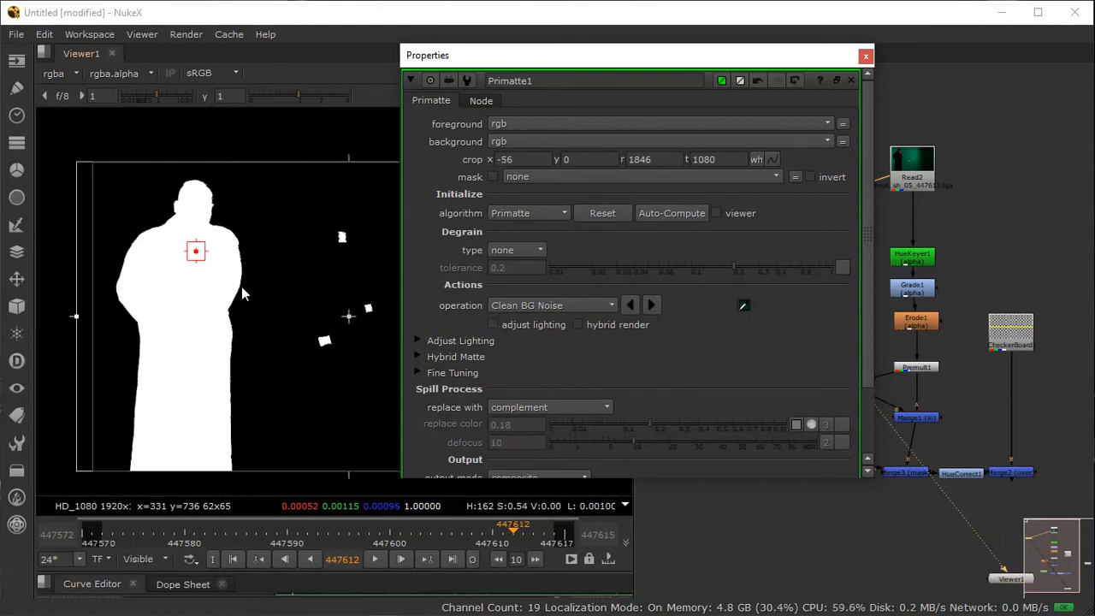
left_click(196, 249, "ctrl")
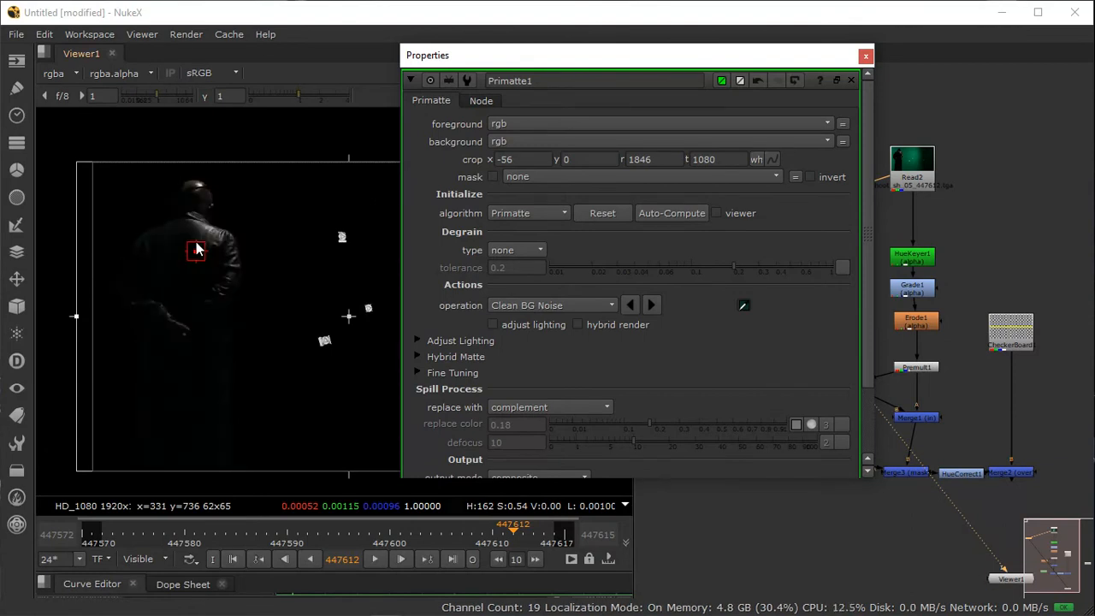
middle_click_drag(337, 282, 238, 288)
scroll(239, 287, "down", 2)
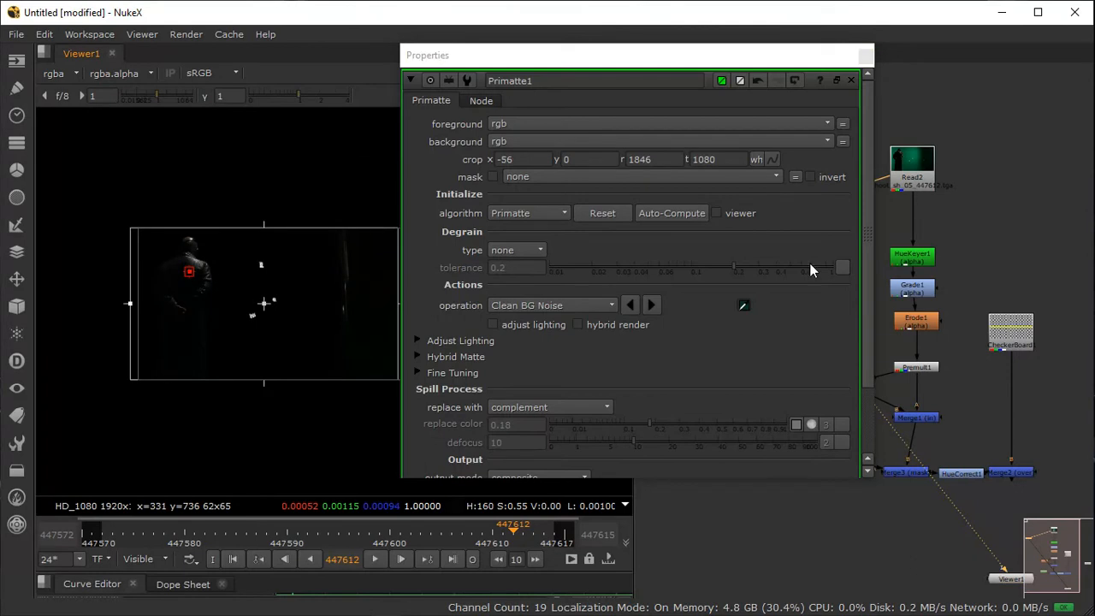
left_click(863, 59)
Step: Move Primatte1 down beside the merge nodes and connect Merge3's B input to it in place of Merge1
middle_click_drag(741, 401, 727, 266)
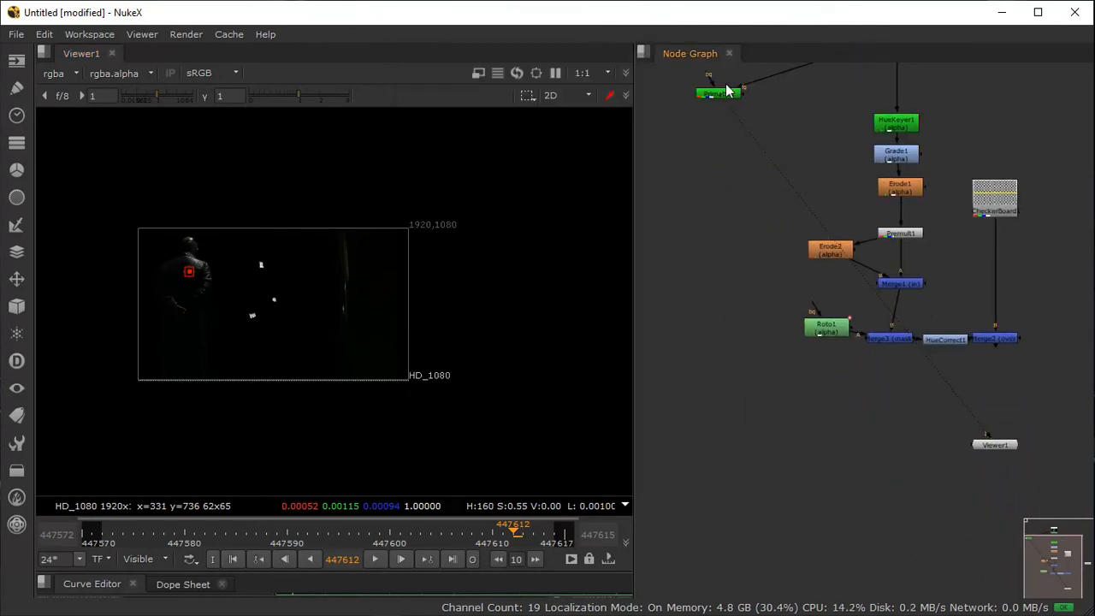
left_click_drag(725, 94, 710, 279)
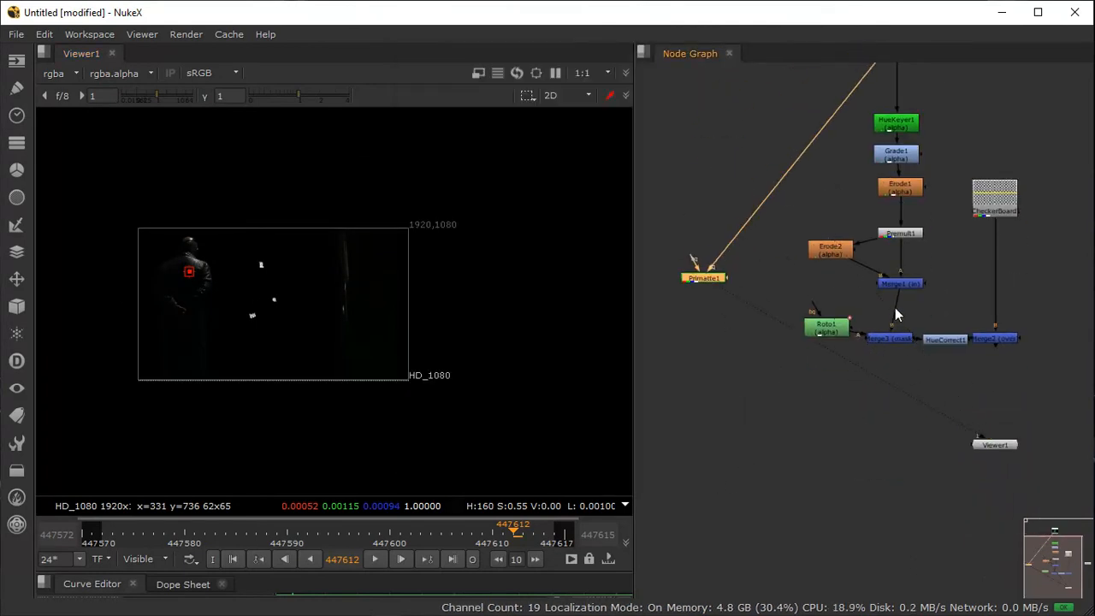
left_click_drag(812, 307, 704, 276)
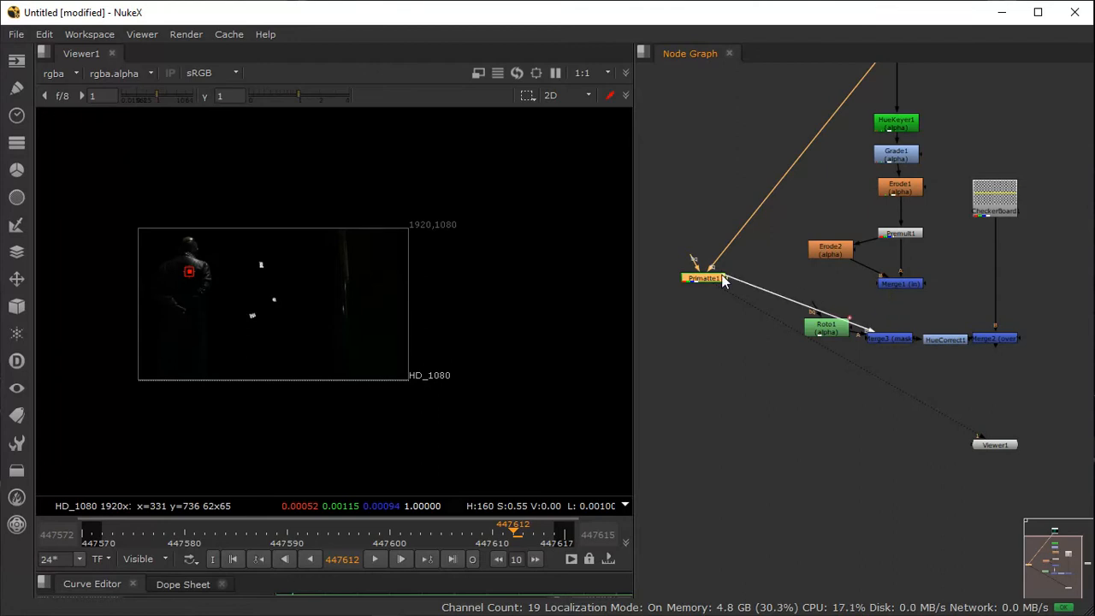
Step: View Merge2 and examine the Primatte key of the man over the checkerboard
left_click(990, 338)
key("1")
scroll(321, 357, "up", 2)
middle_click_drag(204, 324, 438, 393)
scroll(438, 393, "up", 3)
middle_click_drag(487, 195, 398, 310)
scroll(455, 425, "down", 3)
scroll(447, 264, "down", 1)
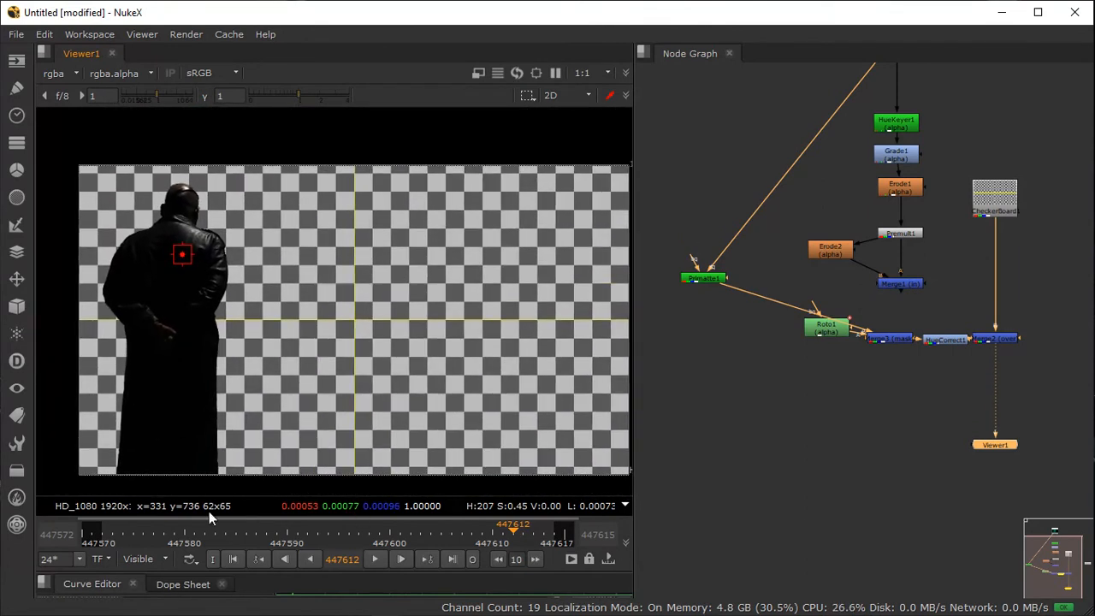
Step: Play the Primatte composite from the first frame with the playback range set to Global, stopping at frame 447602
left_click(234, 557)
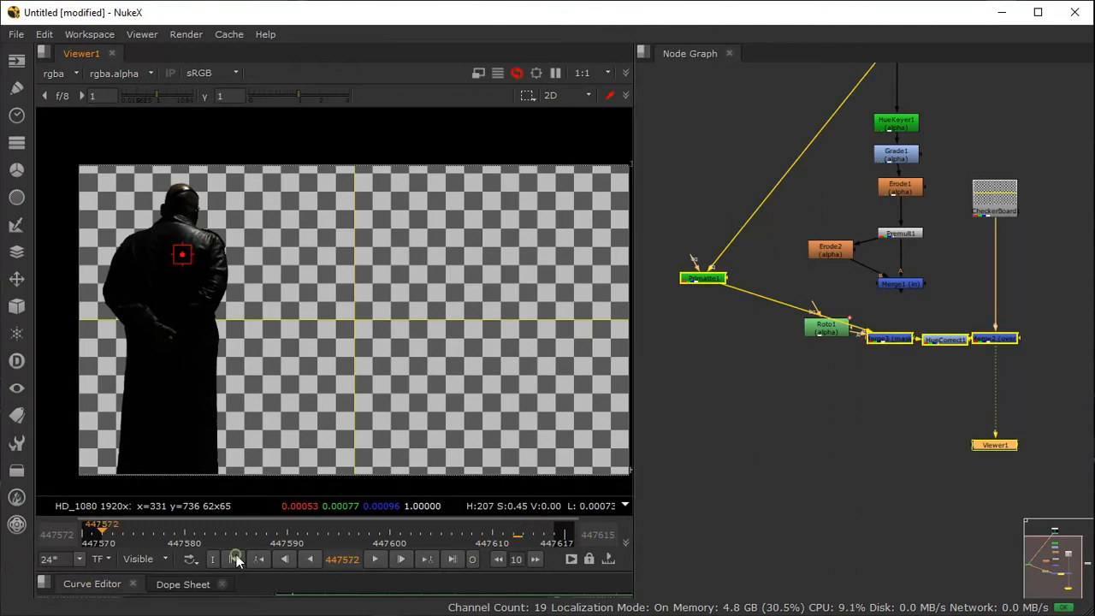
left_click(377, 557)
left_click(144, 558)
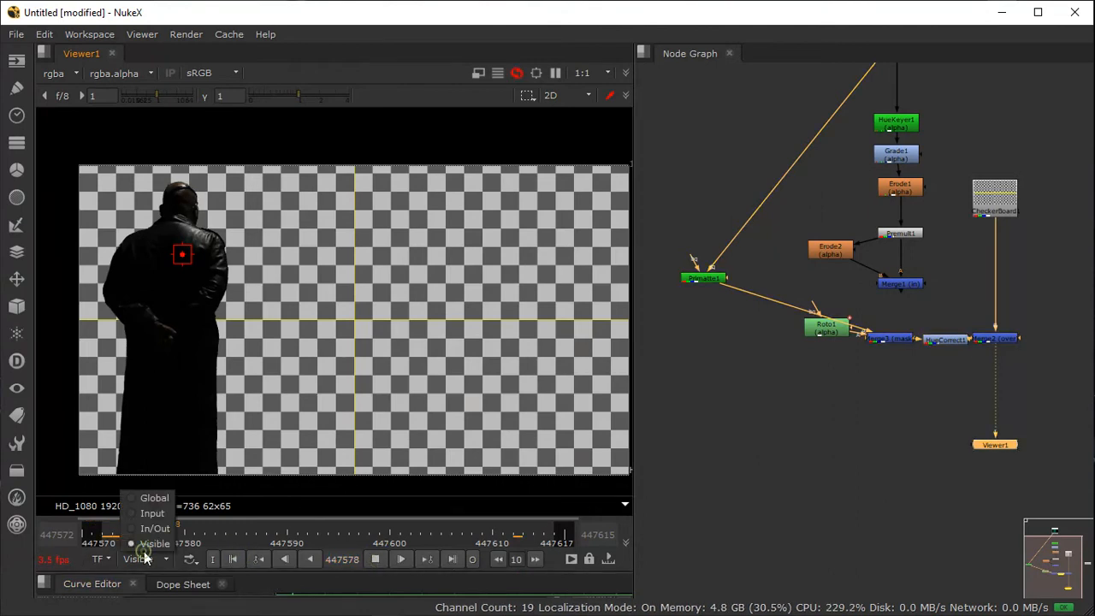
left_click(153, 498)
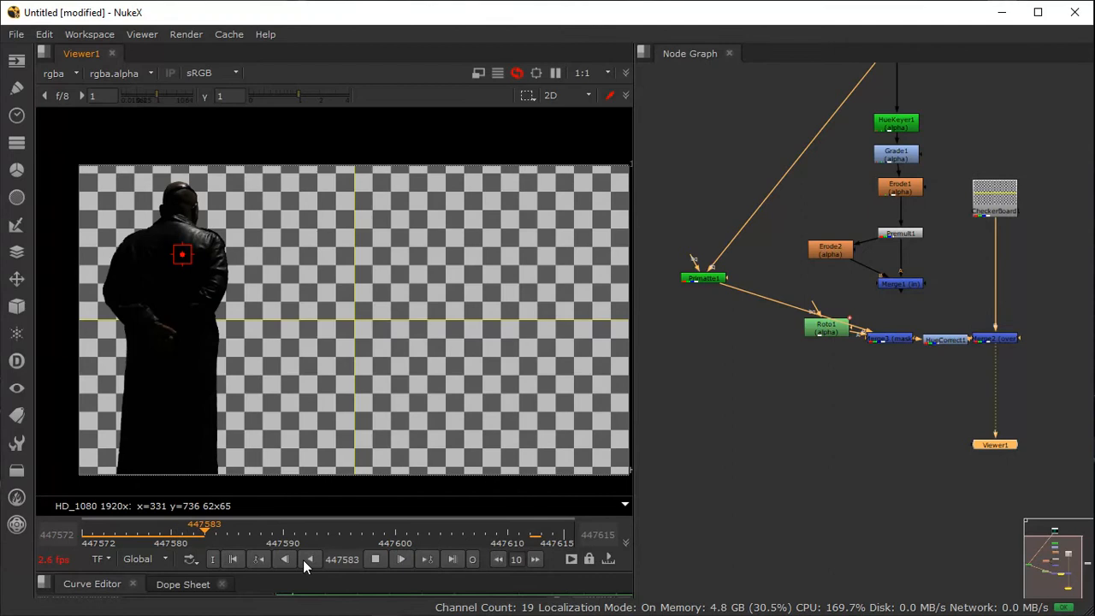
left_click(369, 559)
left_click(375, 559)
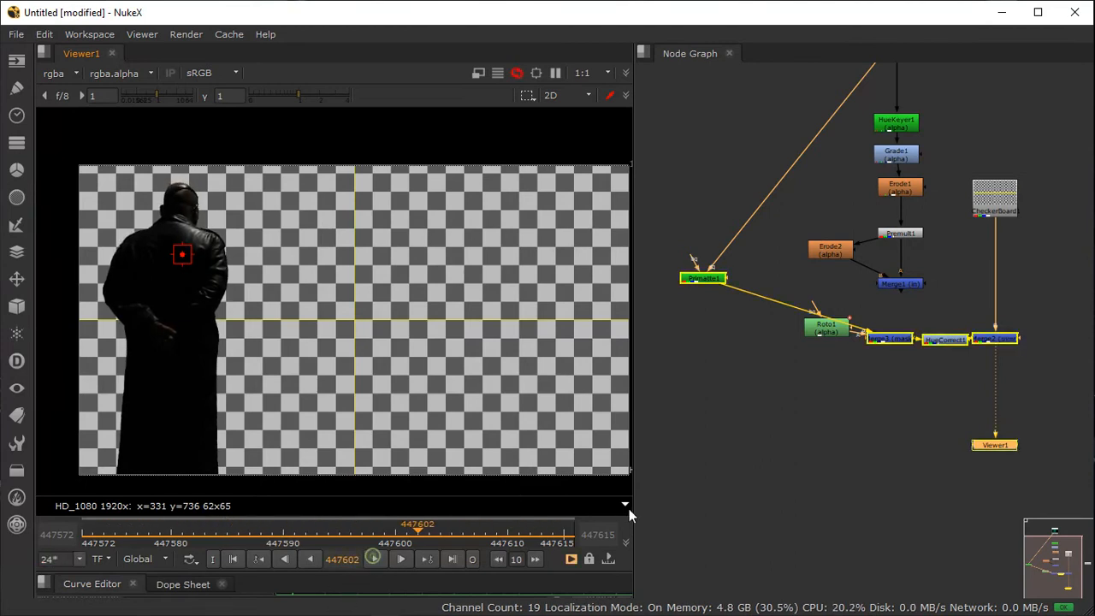
Step: Rearrange the node graph, moving Read2 and Difference1 up into the free area beside HueKeyer1 and CheckerBoard1 down just above Merge2
middle_click_drag(847, 161, 808, 331)
left_click_drag(827, 272, 898, 302)
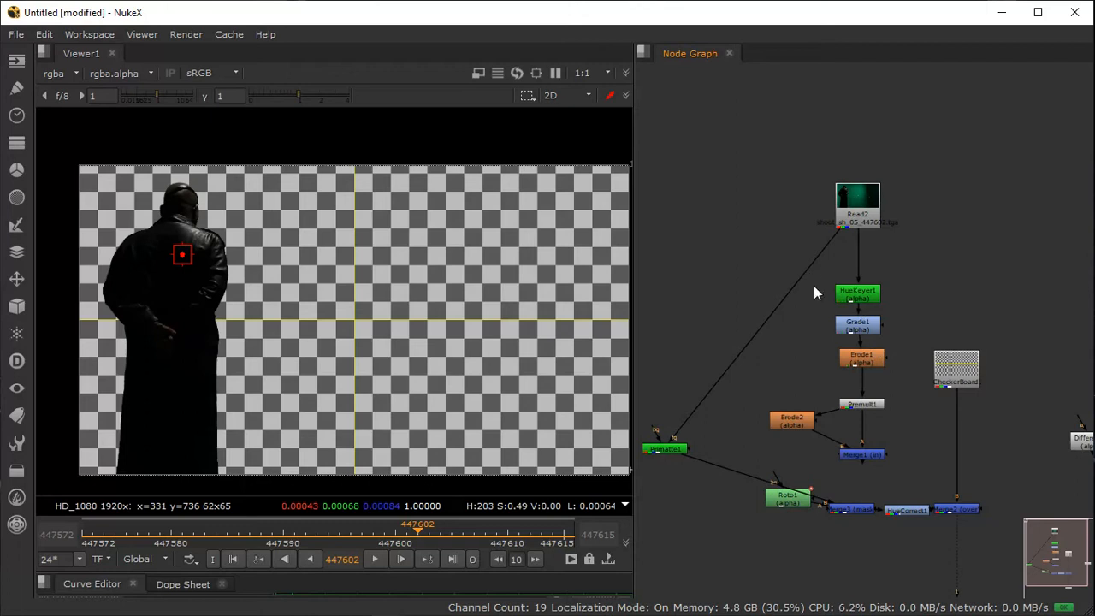
left_click_drag(822, 284, 907, 310)
middle_click_drag(1021, 312, 847, 210)
scroll(847, 210, "down", 3)
middle_click_drag(884, 299, 887, 403)
scroll(893, 394, "up", 3)
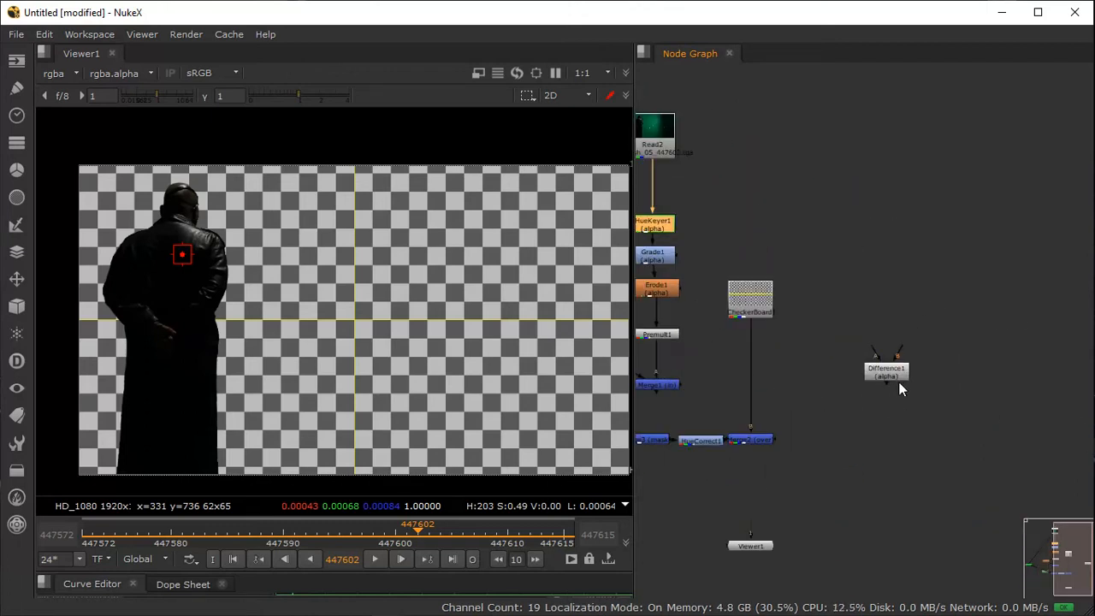
middle_click_drag(836, 323, 850, 362)
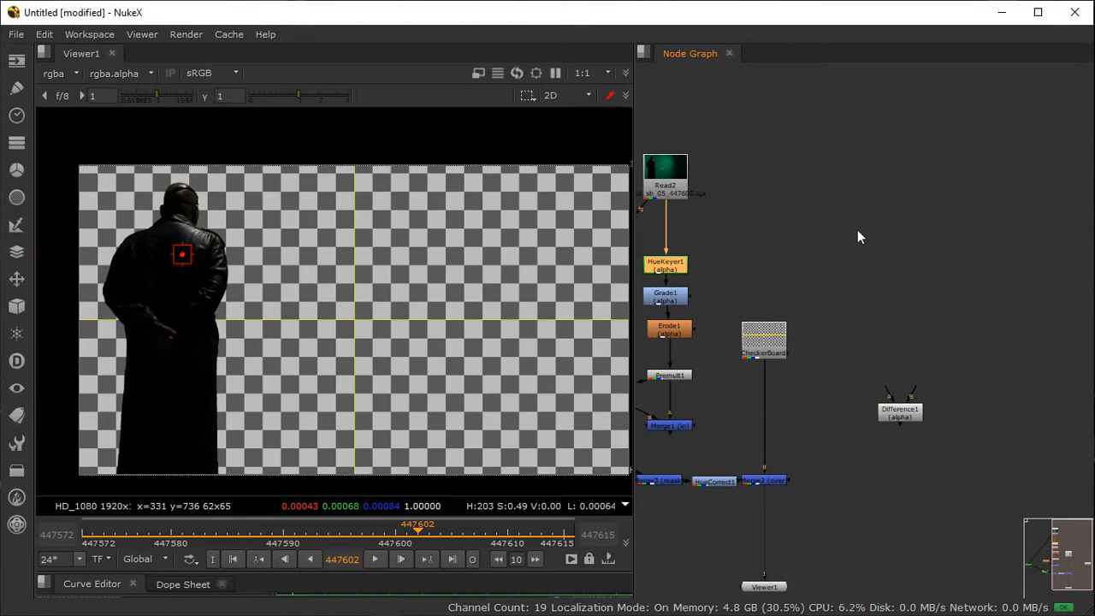
left_click_drag(675, 191, 798, 152)
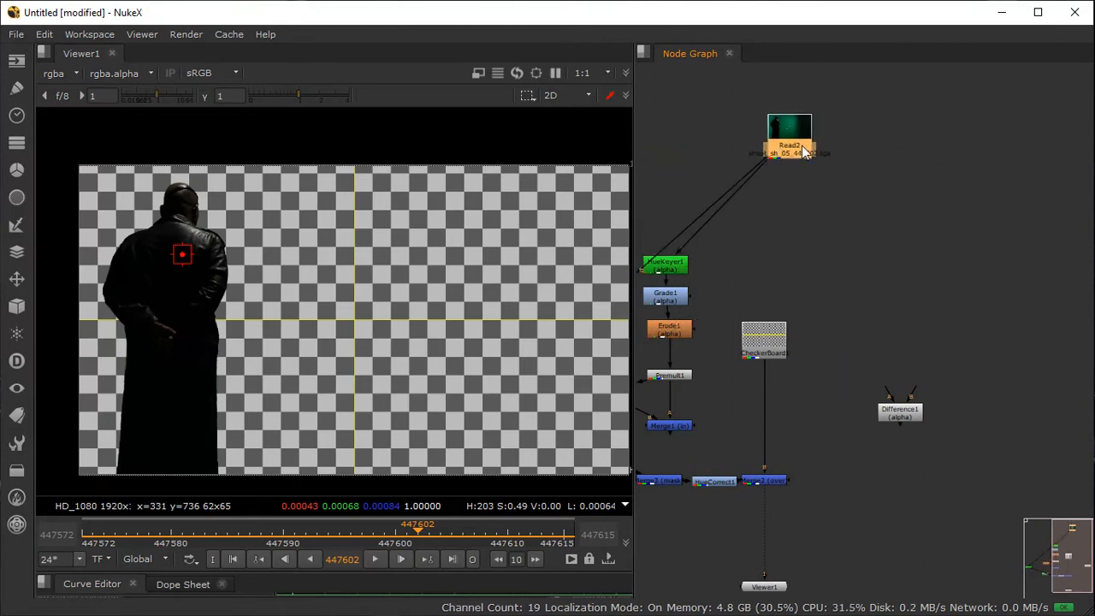
left_click_drag(909, 416, 990, 283)
scroll(989, 279, "up", 4)
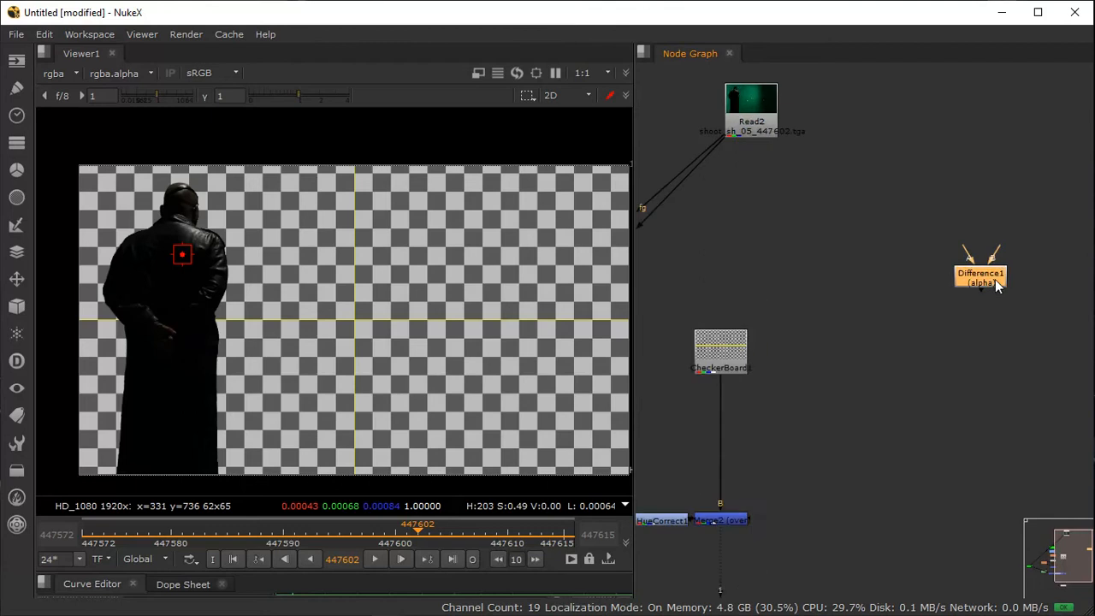
scroll(928, 372, "down", 3)
left_click_drag(664, 398, 664, 511)
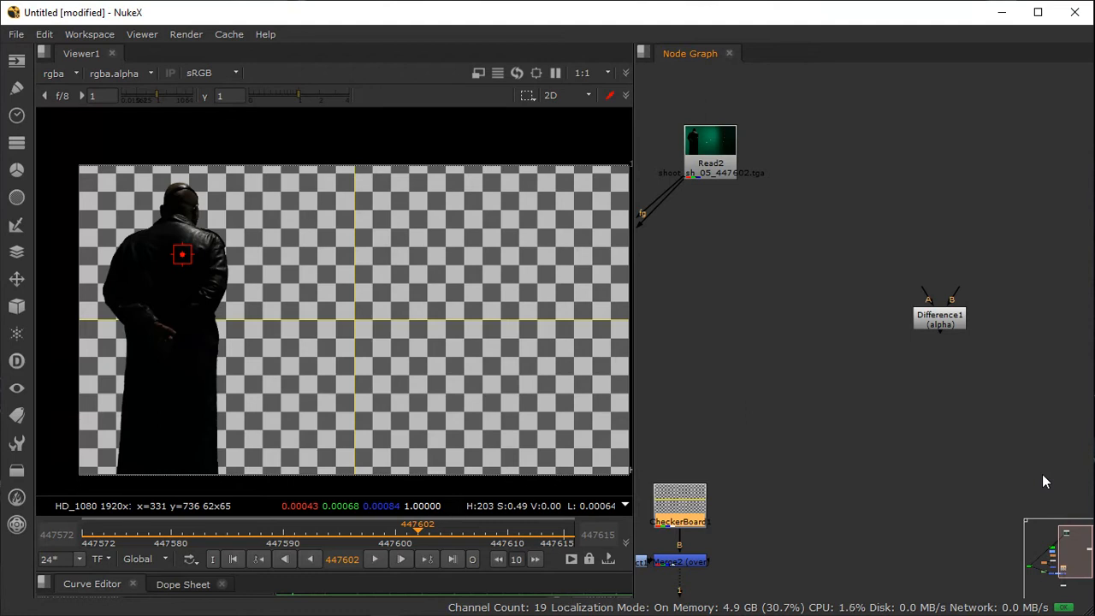
Step: Place Difference1 just below Read2 and connect its A input to Read2
left_click_drag(946, 321, 761, 141)
left_click(753, 229)
left_click(804, 147)
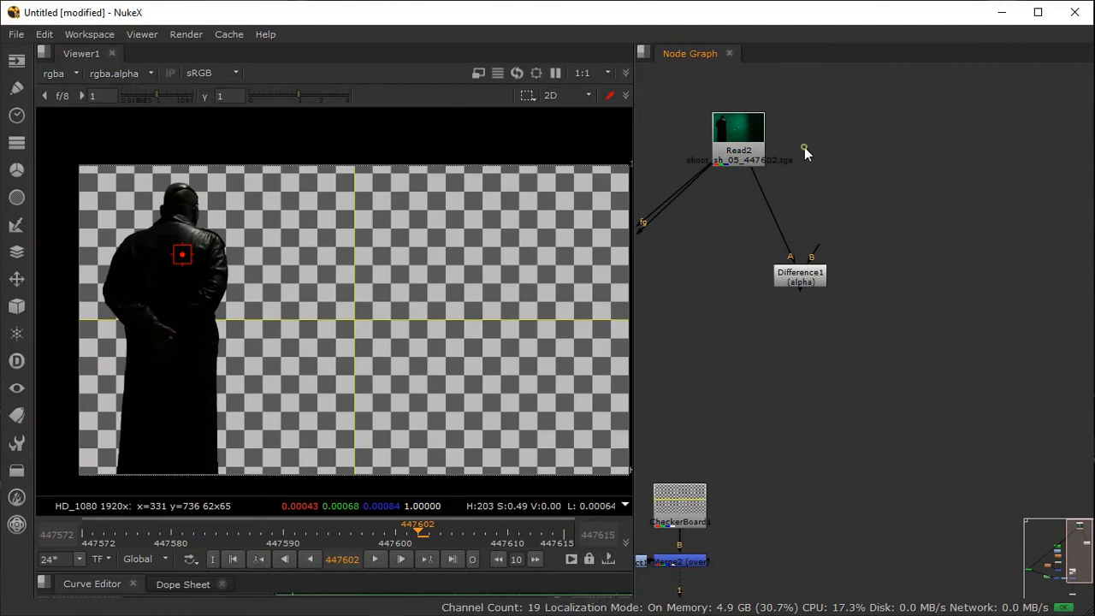
Step: Add an Erode (blur) node beside Read2 and connect its input to Read2
key("Tab")
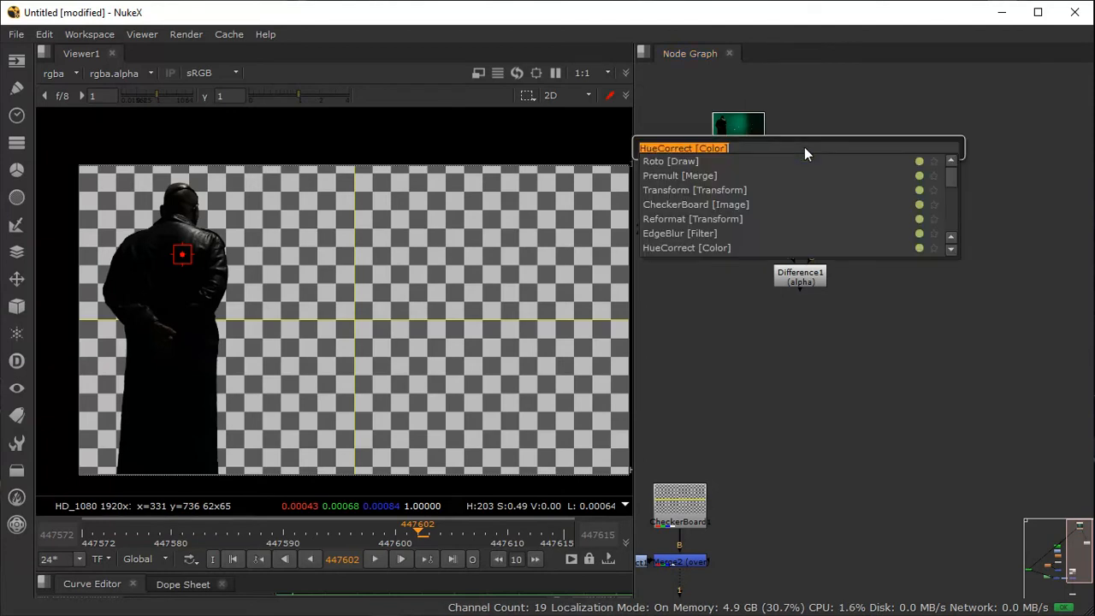
type("erode")
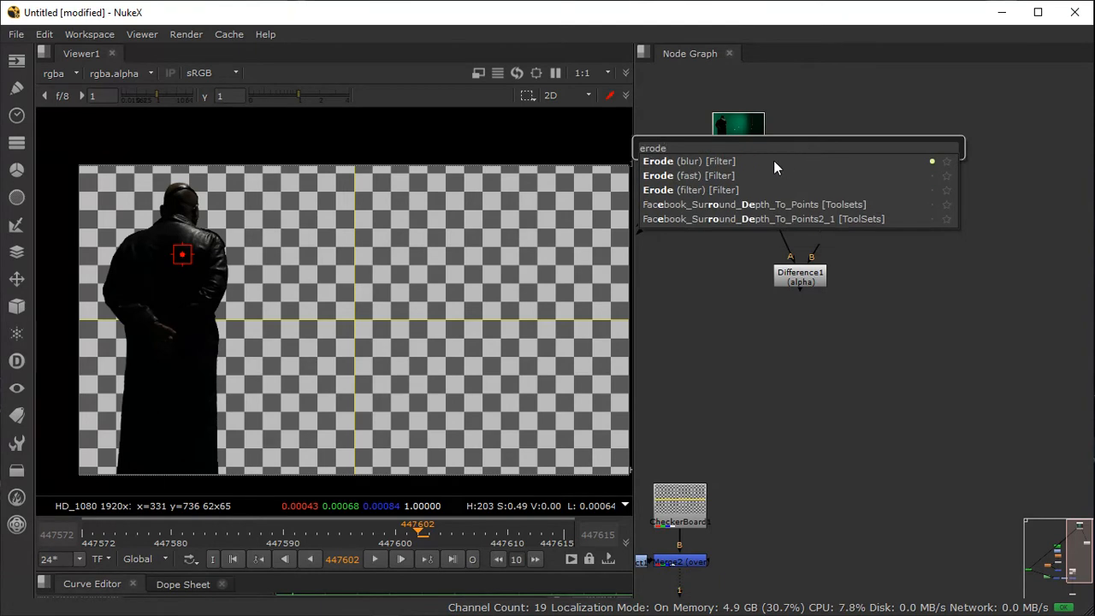
left_click(773, 161)
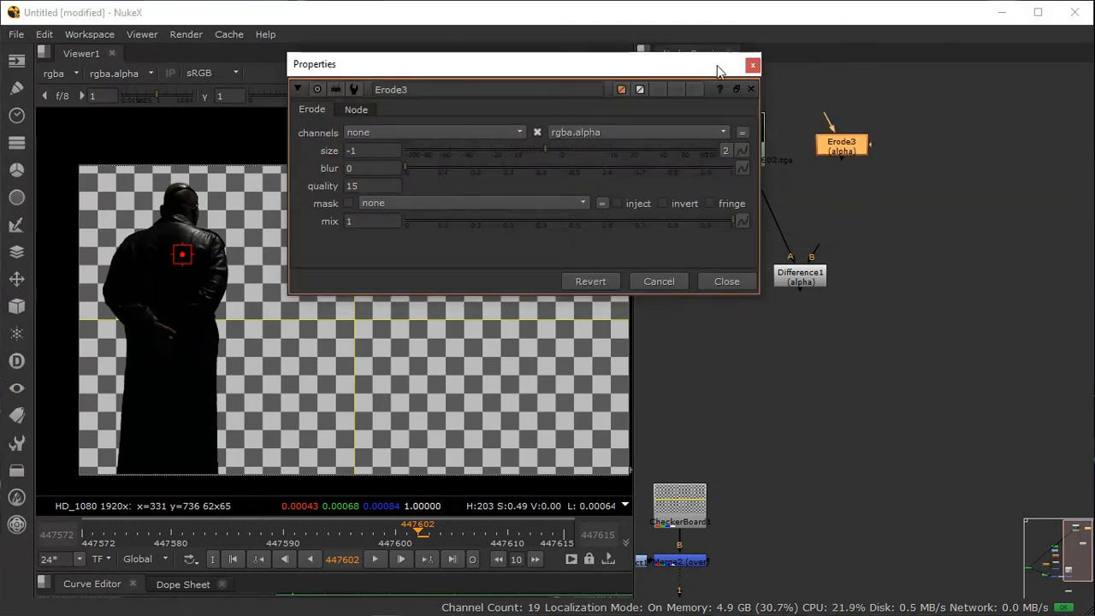
left_click_drag(717, 66, 677, 191)
left_click_drag(822, 114, 768, 143)
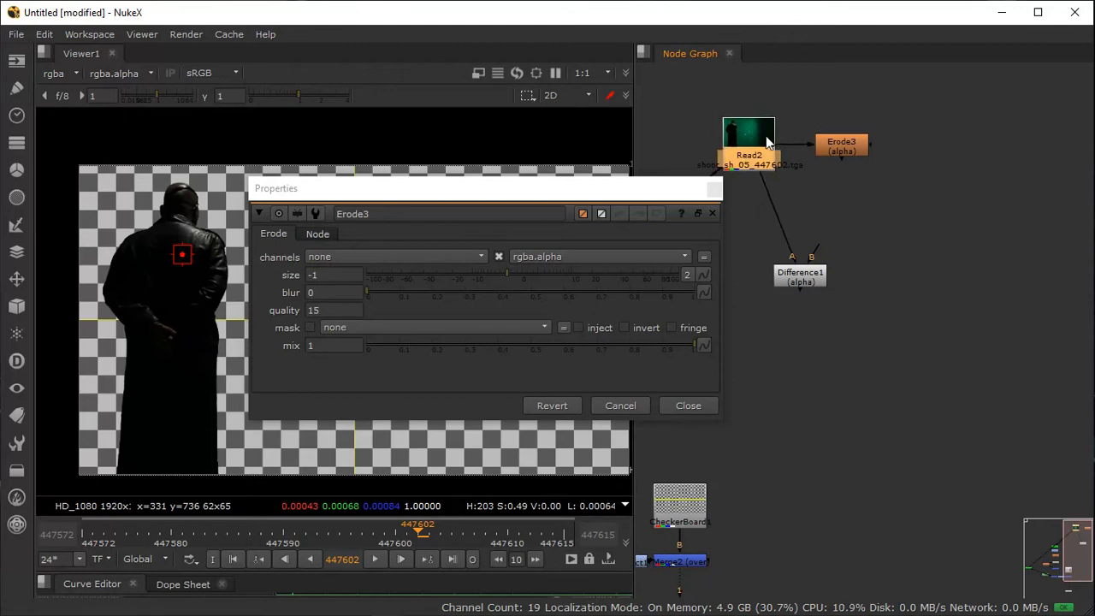
left_click(834, 147)
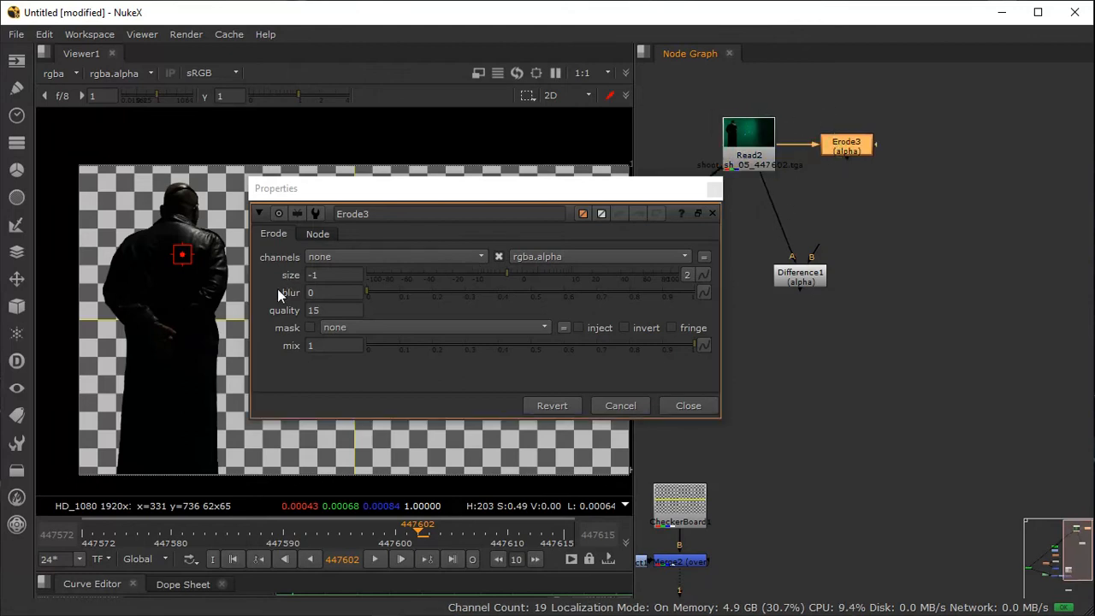
left_click_drag(402, 195, 438, 200)
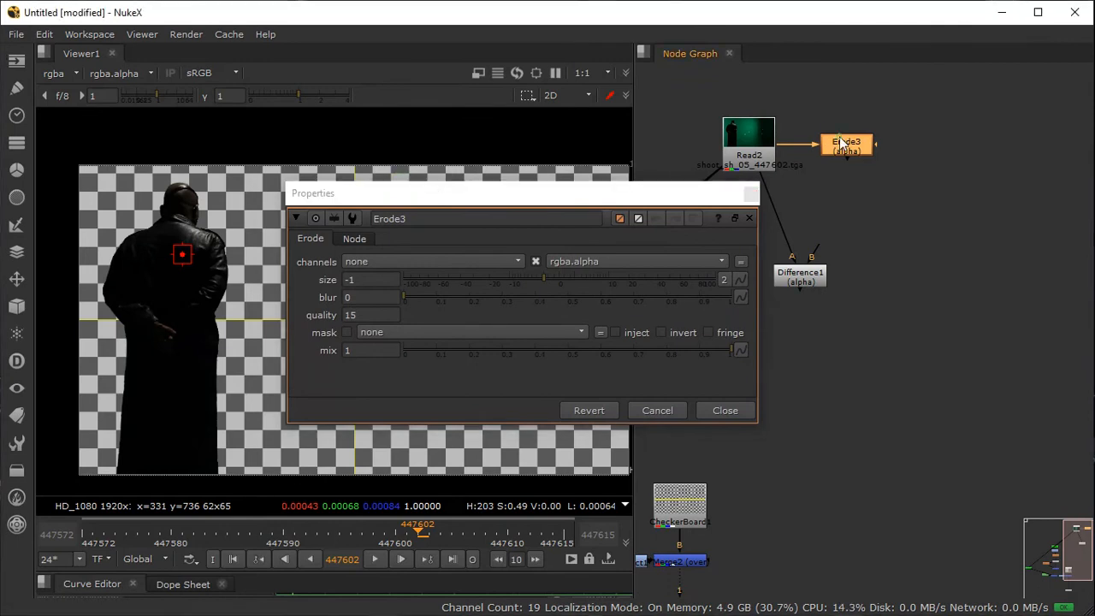
Step: View Erode3, set its channels to rgb, and set its size to 0.6
left_click(841, 143)
key("1")
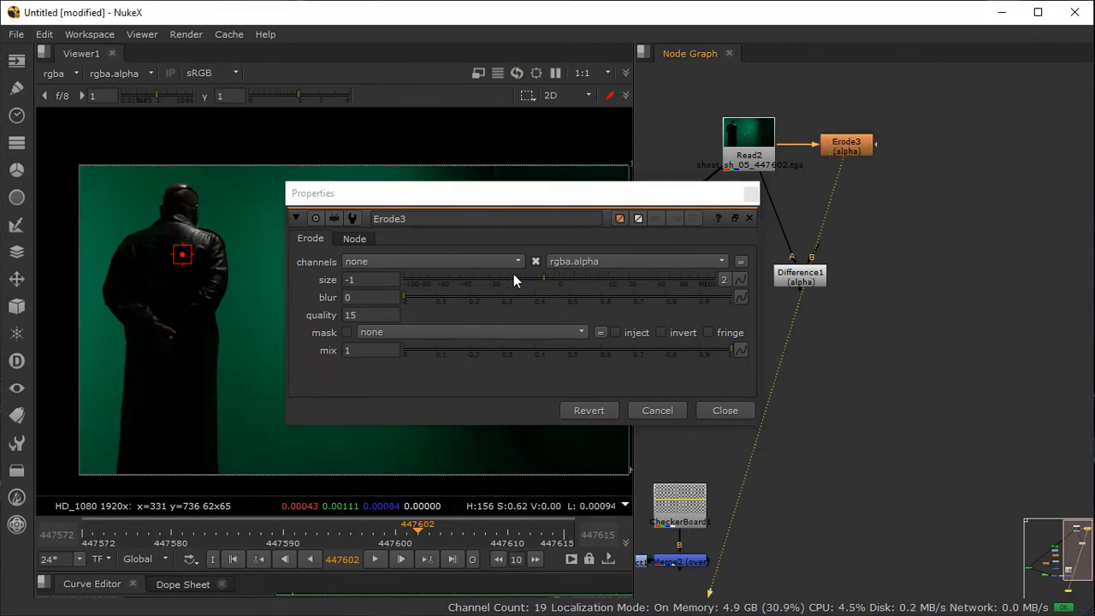
left_click(438, 269)
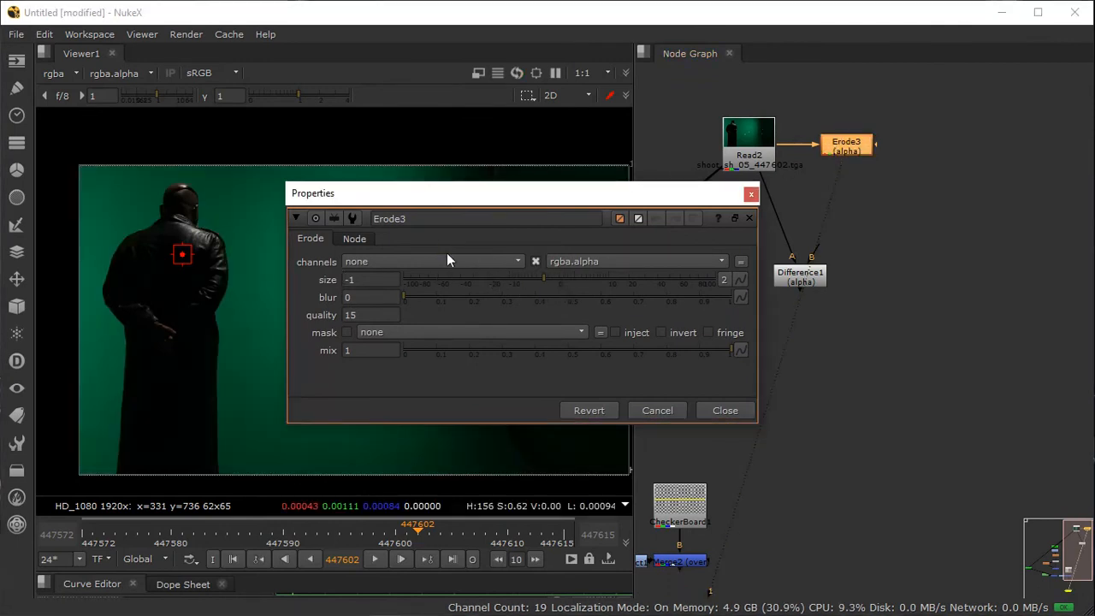
left_click(447, 257)
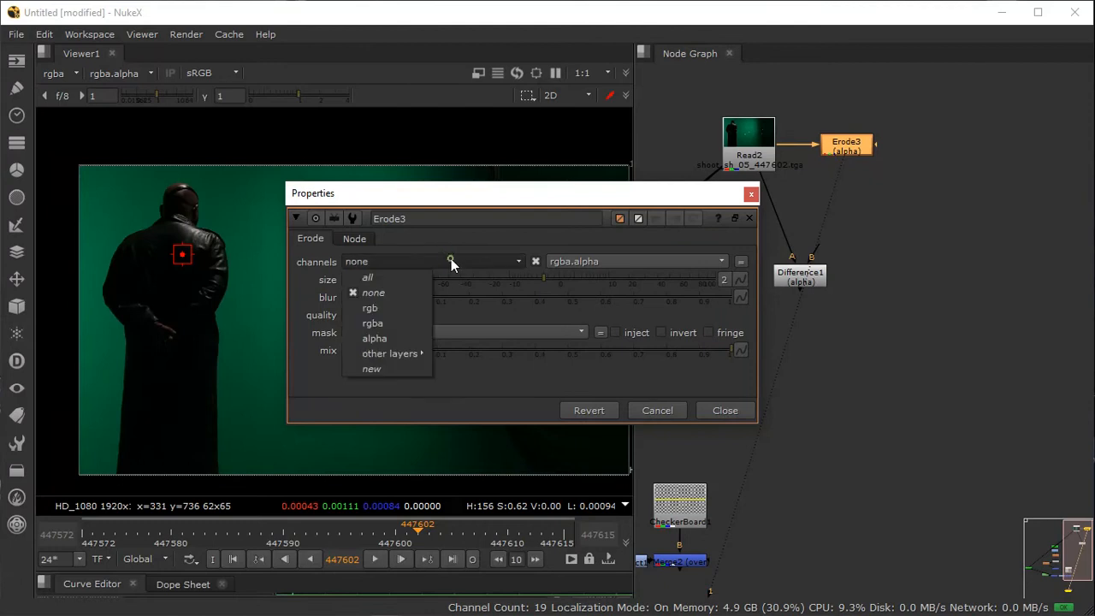
left_click(418, 307)
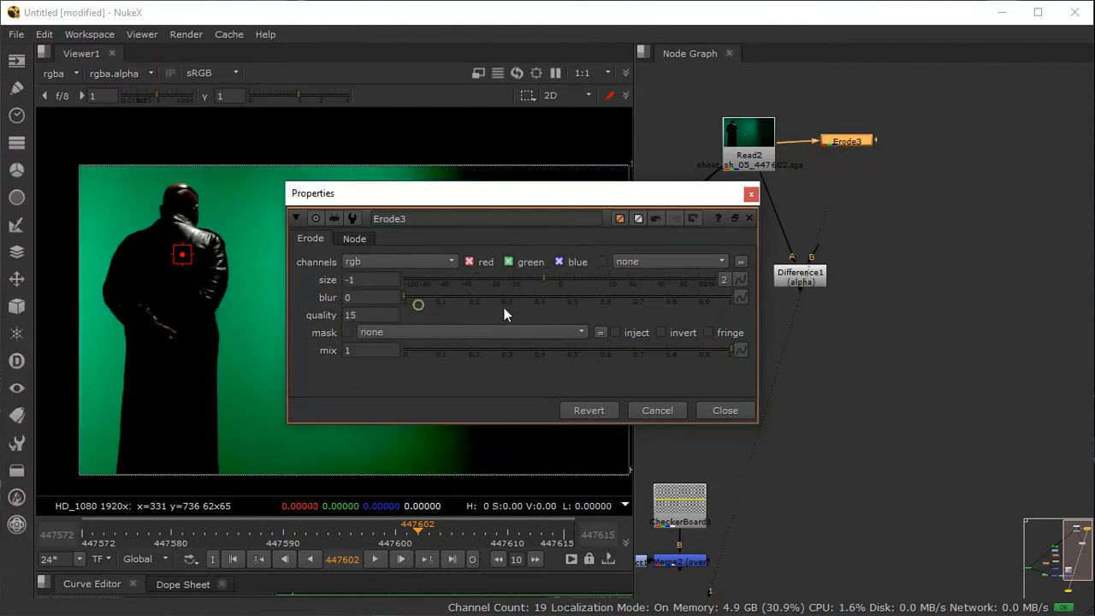
left_click_drag(546, 278, 572, 282)
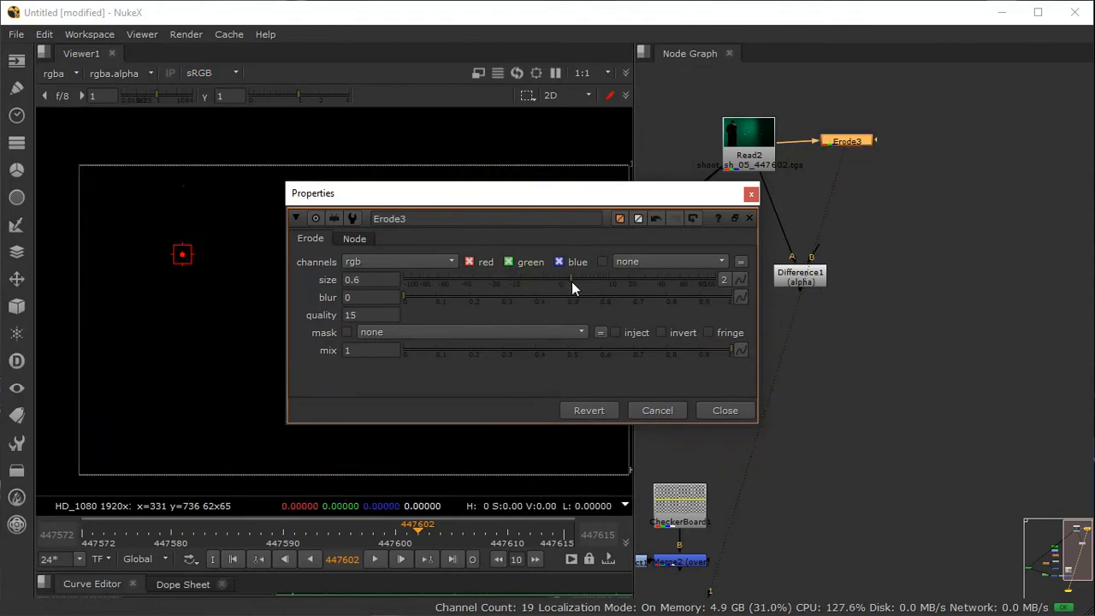
Step: Set Erode3's channels to rgba, try a size of 1.4, and set the size to 0.05
left_click(394, 258)
left_click(397, 323)
left_click(398, 327)
mouse_move(558, 278)
left_mouse_down()
mouse_move(478, 277)
mouse_move(578, 279)
left_mouse_up()
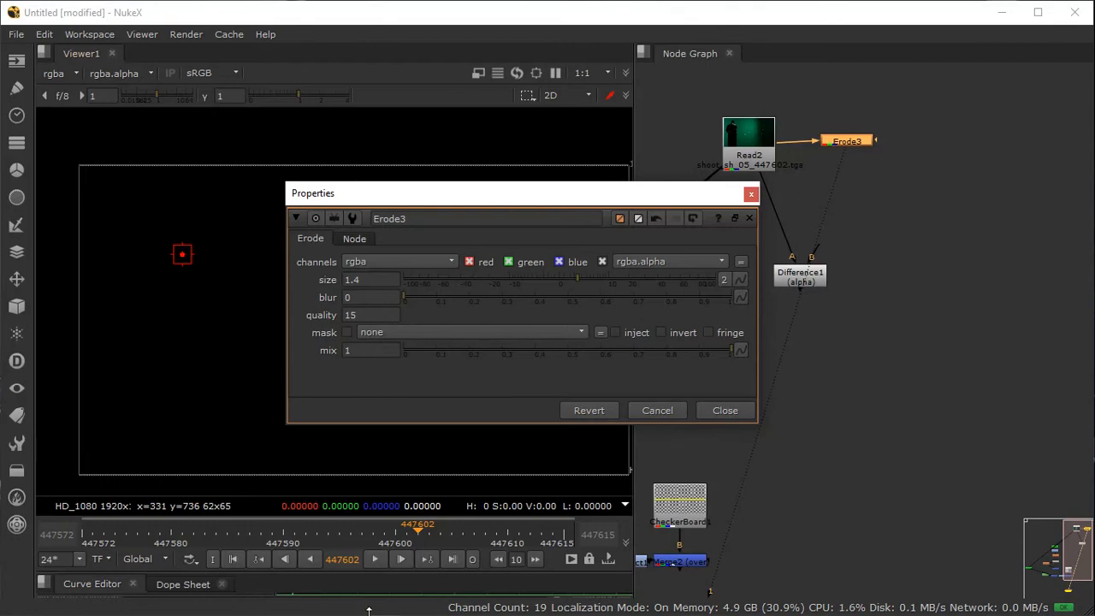
left_click(519, 261)
mouse_move(548, 278)
left_mouse_down()
mouse_move(537, 278)
mouse_move(562, 277)
left_mouse_up()
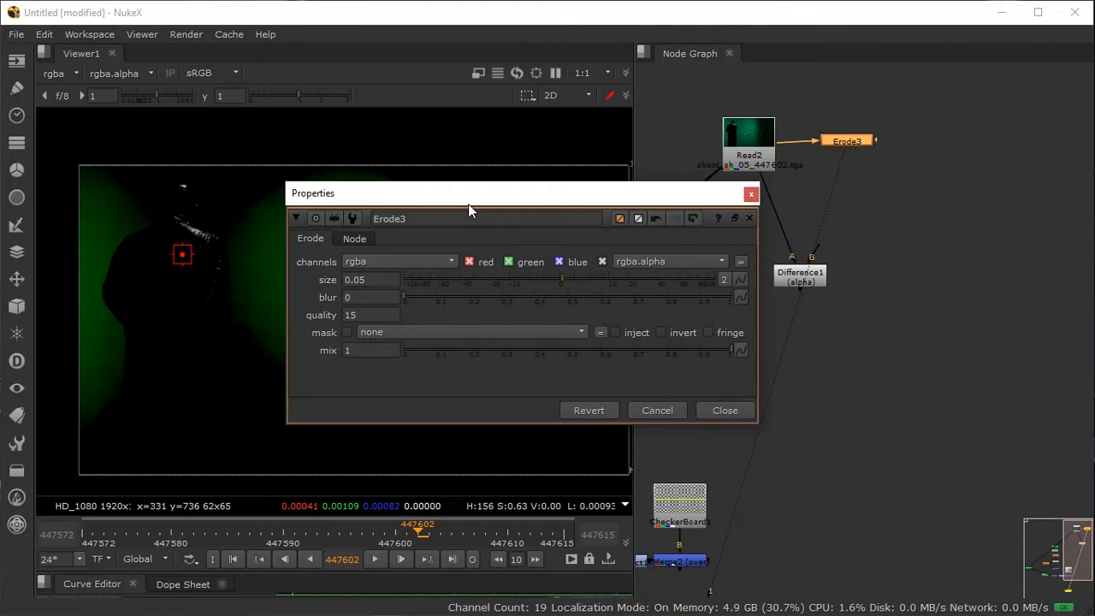
Step: Move Erode3's properties aside, then set its blur to 0.295, quality to 145 and size to -18.5
left_click_drag(468, 204, 821, 269)
left_click_drag(744, 252, 533, 227)
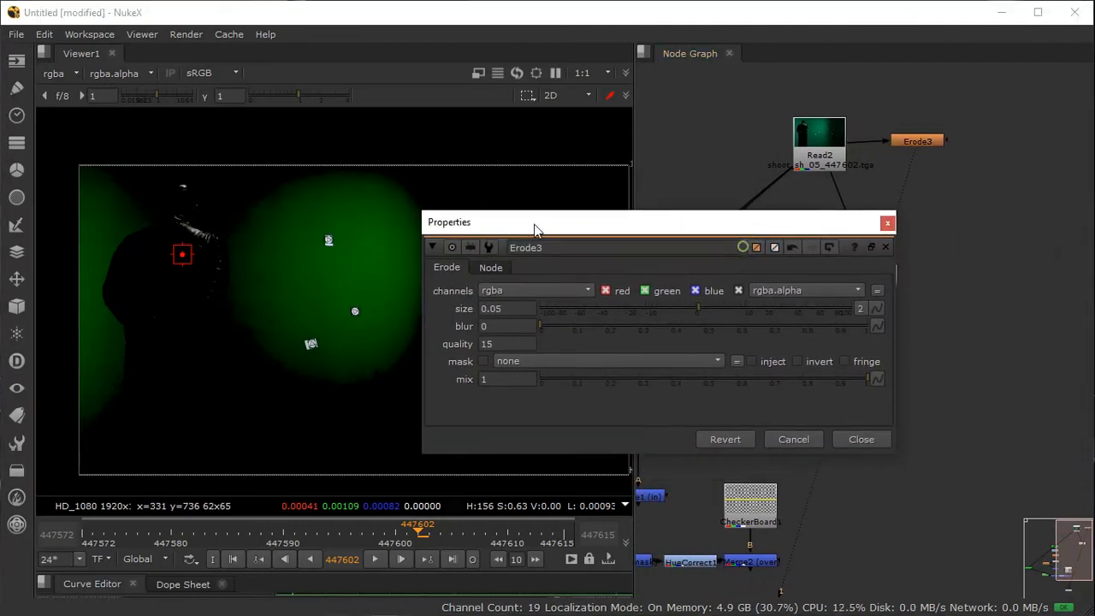
left_click_drag(539, 333, 566, 340)
left_click(517, 343)
double_click(518, 343)
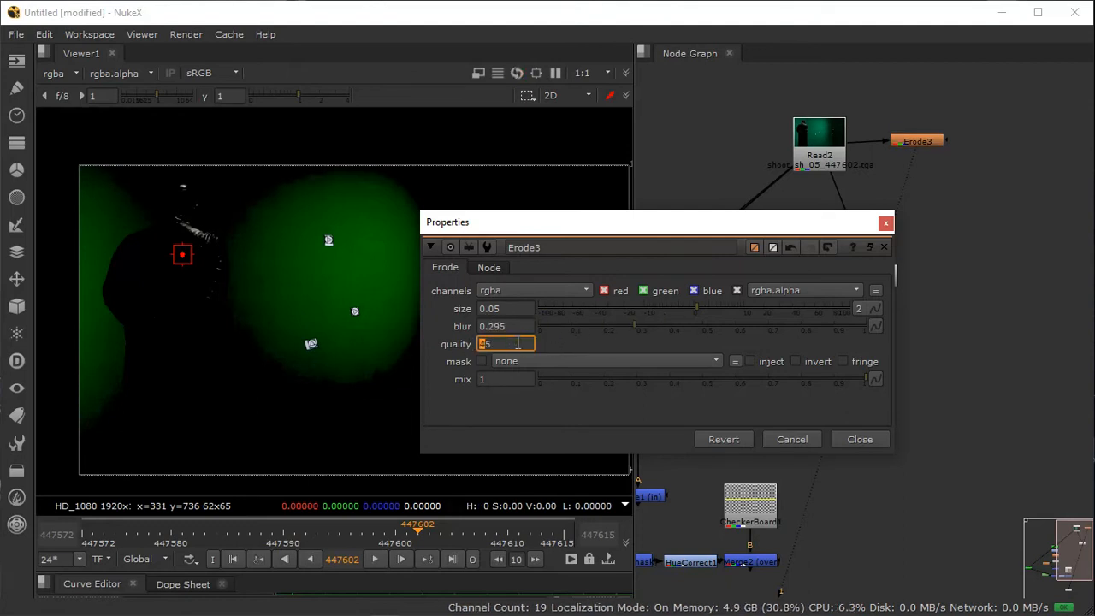
type("145")
left_click_drag(656, 315, 623, 306)
Step: Switch Erode3's channels to alpha and back to rgba to compare the effect
left_click(575, 291)
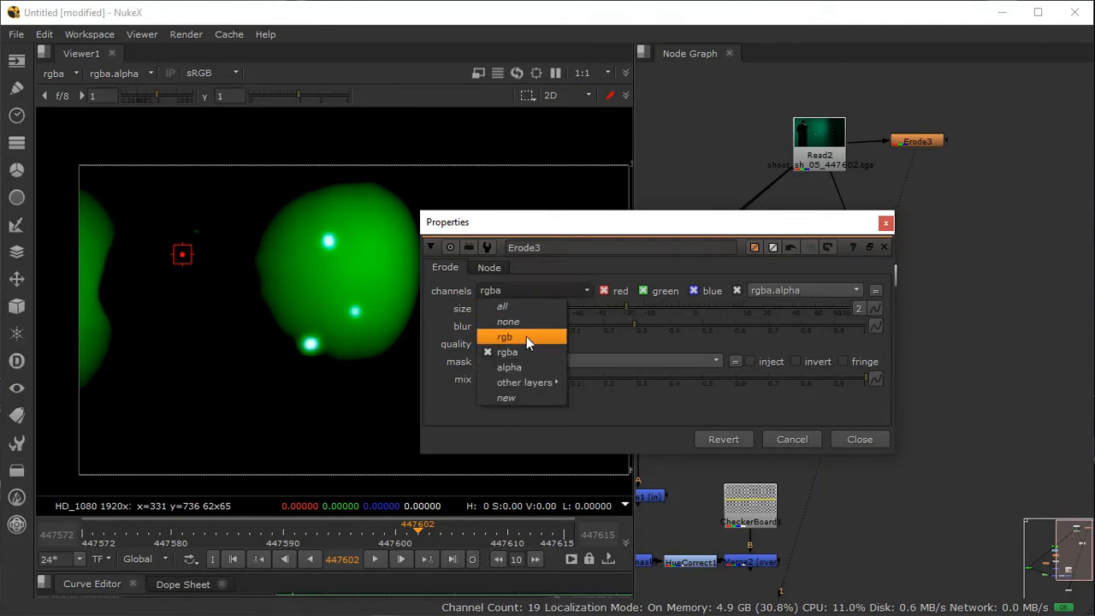
left_click(523, 367)
left_click(502, 290)
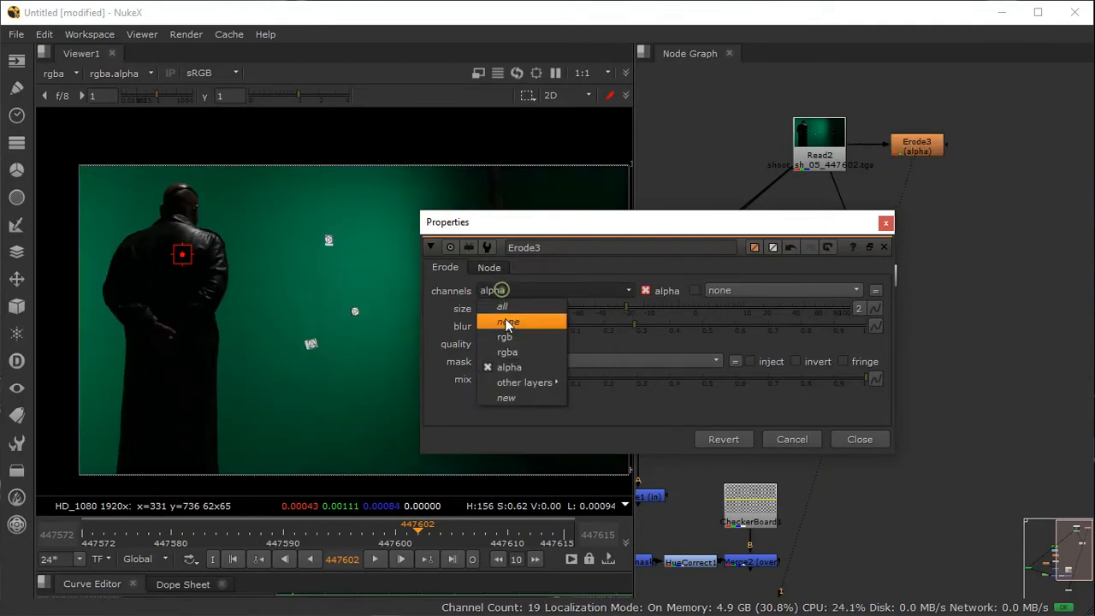
mouse_move(508, 382)
left_click(513, 352)
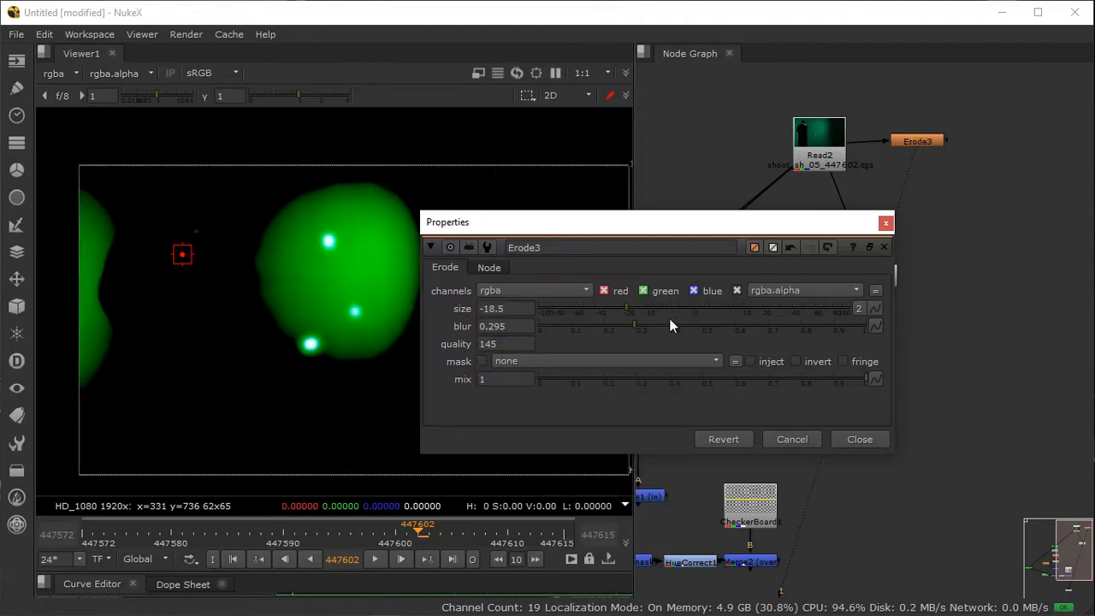
Step: Set Erode3's size to -34, blur to 0 and quality to -245
left_click_drag(629, 304, 476, 346)
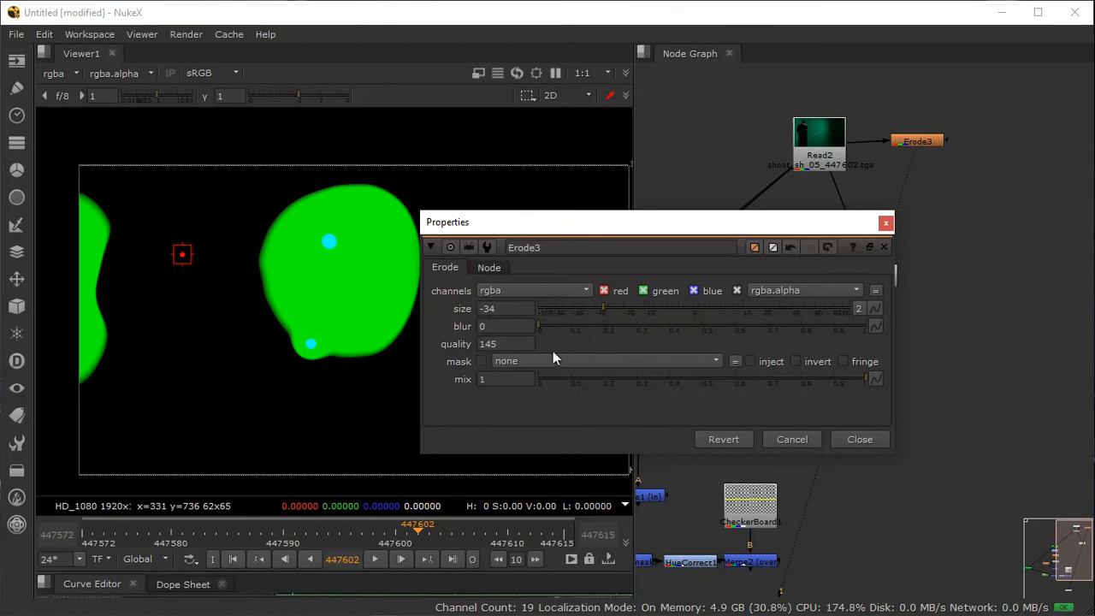
double_click(504, 343)
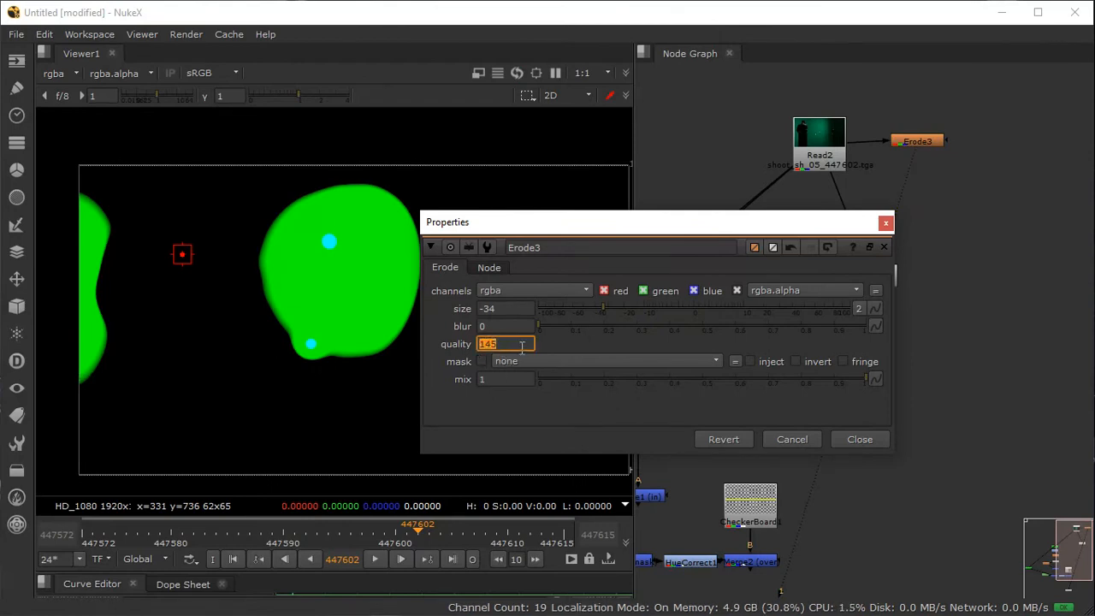
type("-245")
key("Return")
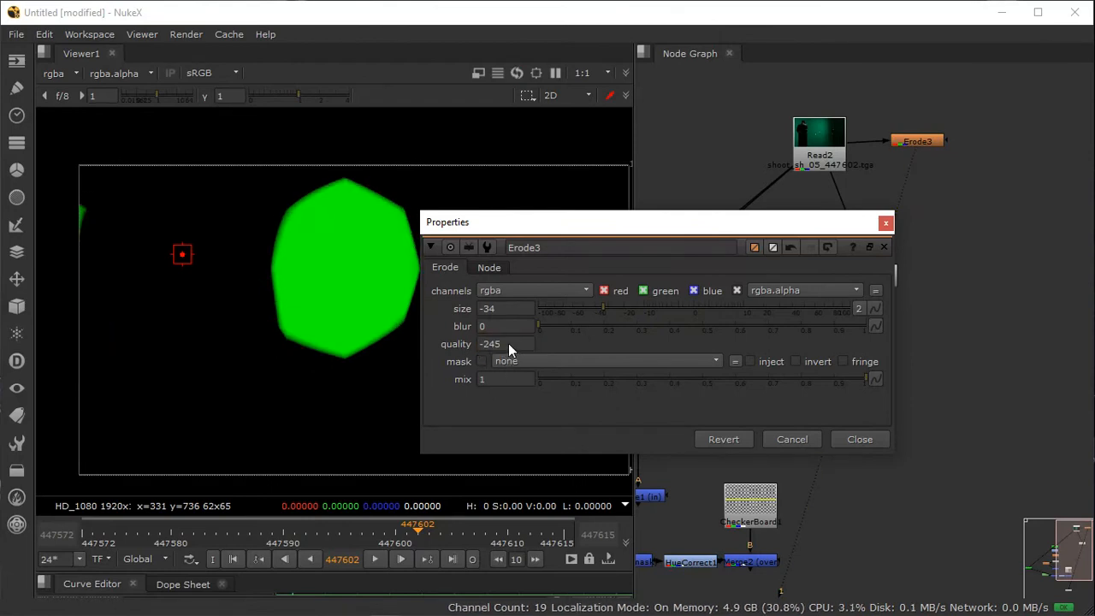
Step: Raise Erode3's quality value from negative to 10
mouse_move(508, 344)
left_mouse_down()
mouse_move(471, 343)
mouse_move(488, 344)
left_mouse_up()
key("Up")
scroll(488, 344, "up", 14)
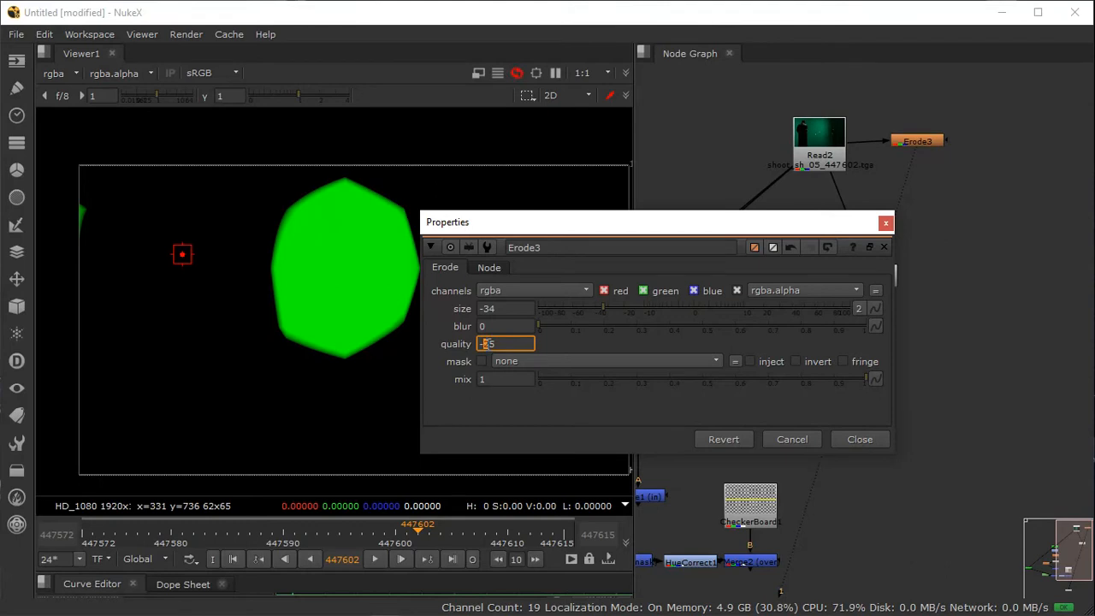
left_click(508, 343)
key("Return")
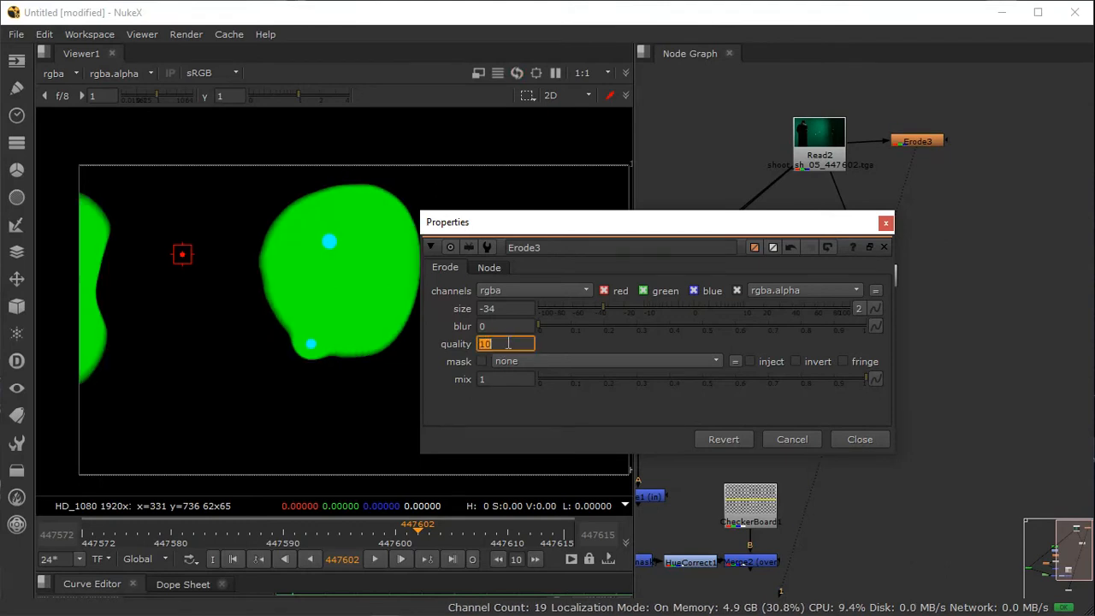
Step: Close Erode3's properties and delete the Erode3 node from the graph
left_click(888, 226)
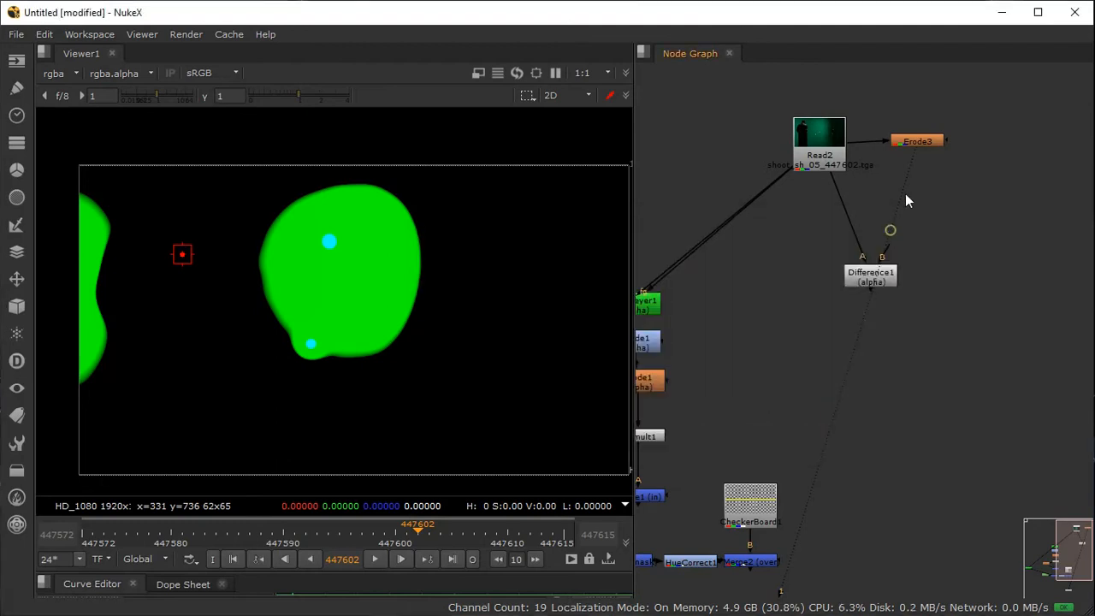
key("Delete")
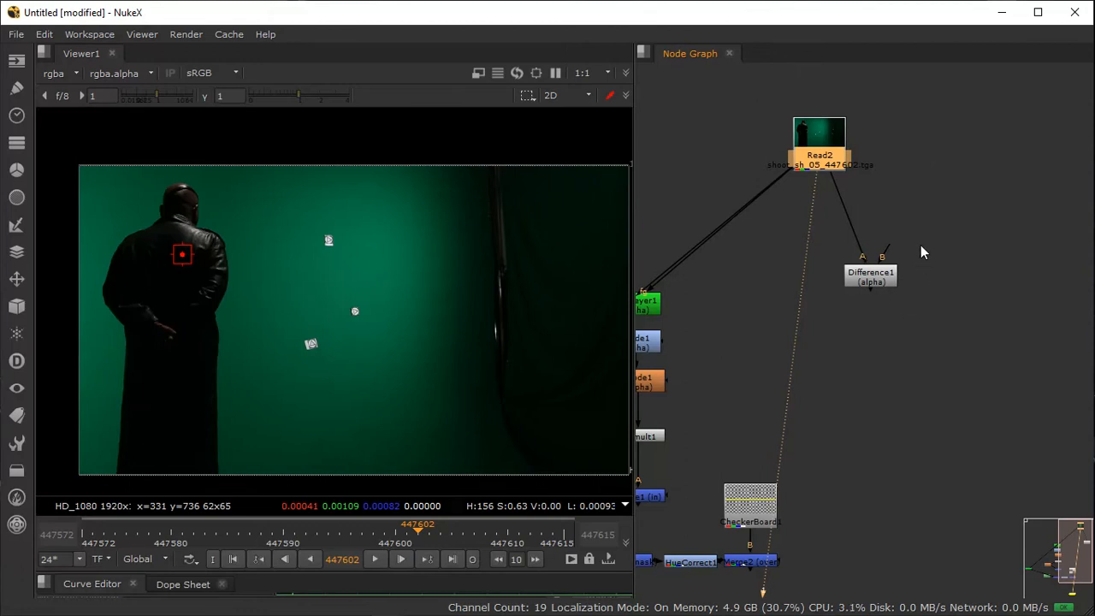
Step: Add an unattached Transform node, connect its input to Read2 and place it beside Read2
left_click(912, 192)
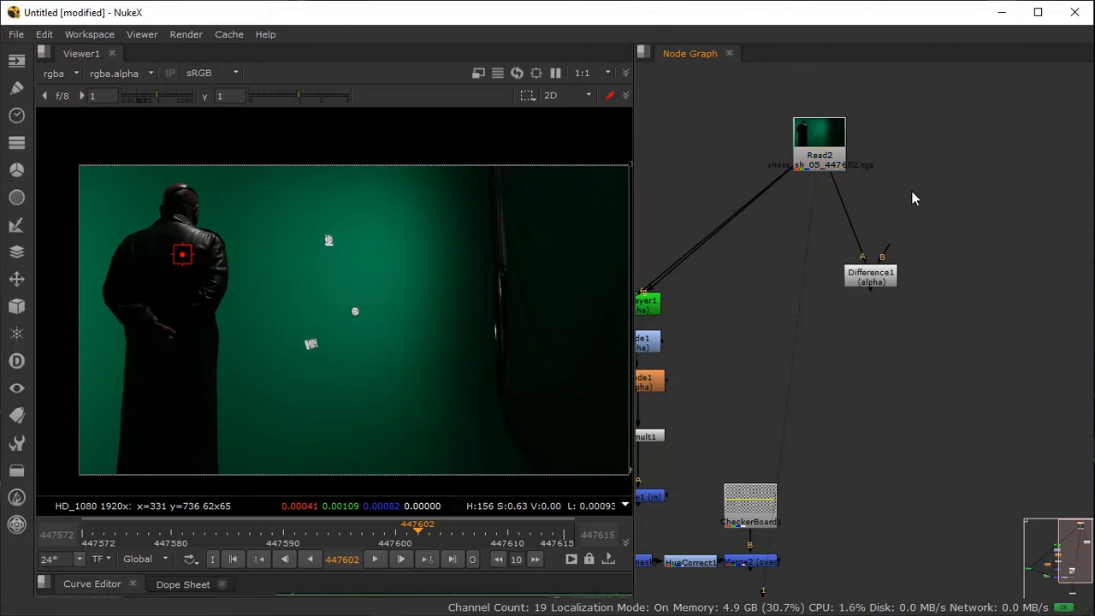
key("Tab")
type("tra")
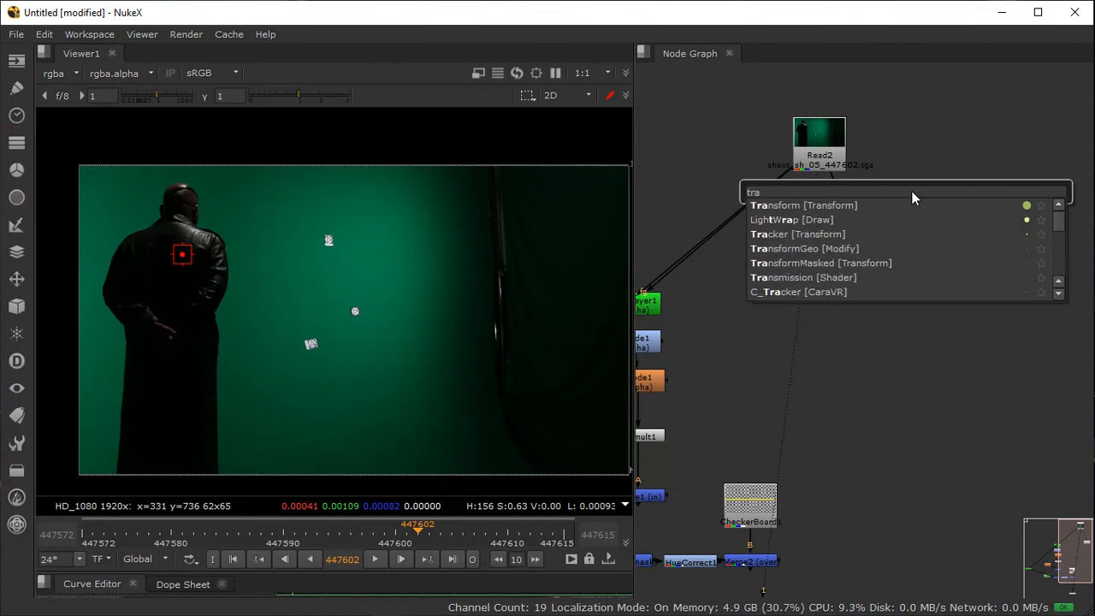
type("ns")
key("Return")
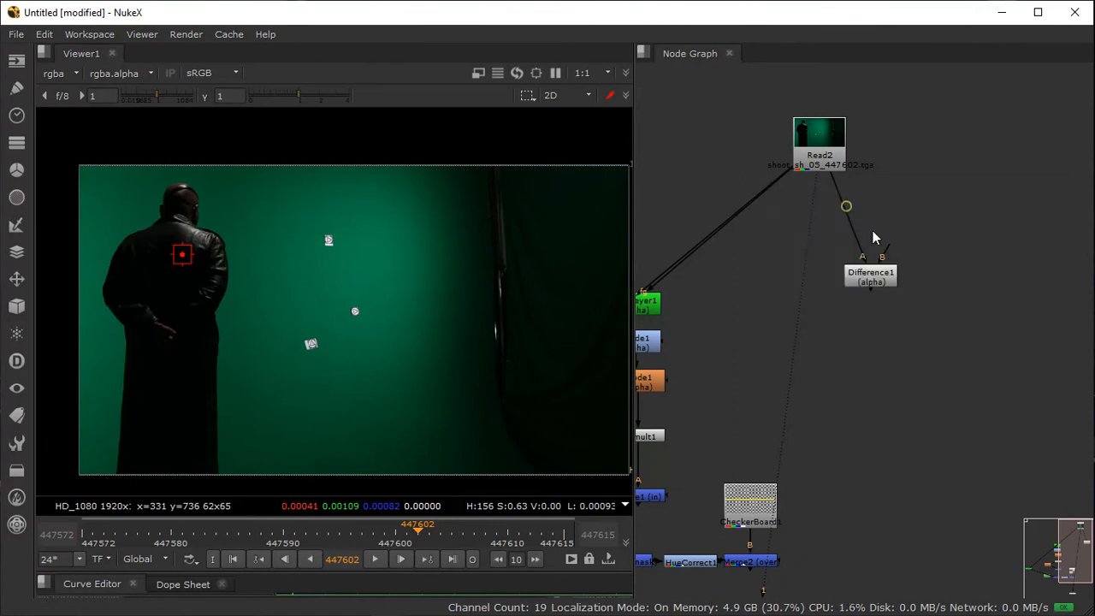
left_click(858, 75)
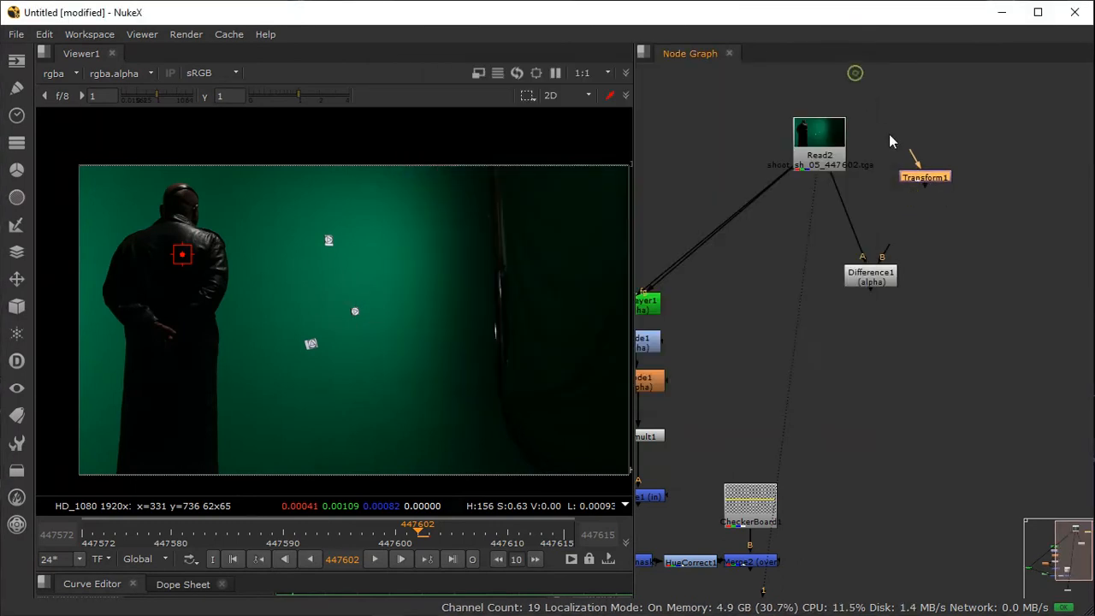
left_click_drag(911, 156, 834, 152)
left_click_drag(923, 180, 905, 154)
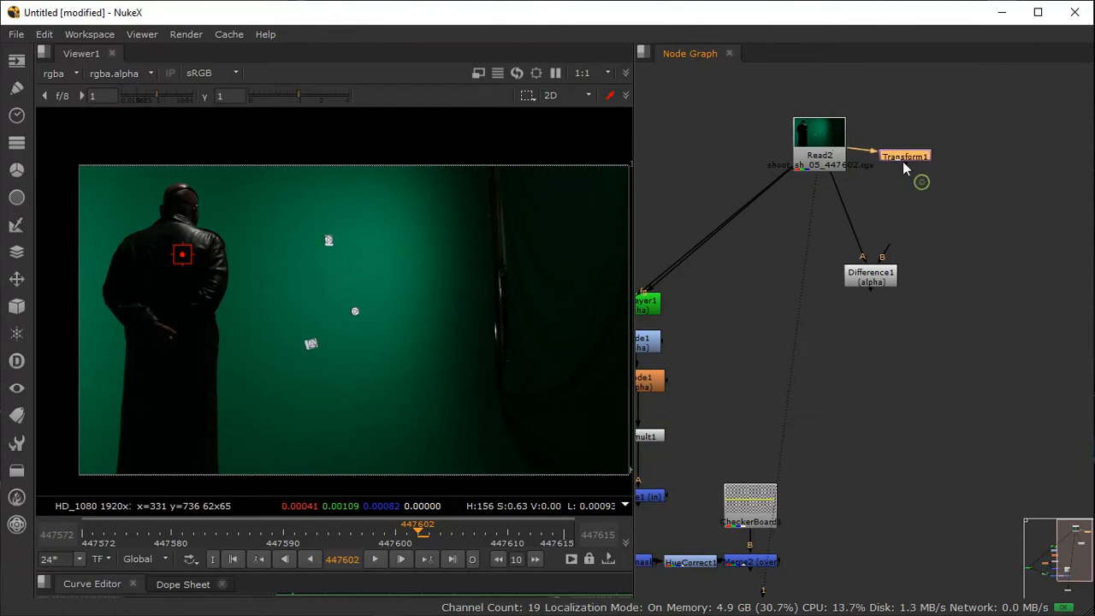
Step: Connect Difference1's B input to Transform1, show Difference1 in the viewer and close its properties
left_click_drag(887, 248, 937, 227)
left_click_drag(884, 254, 906, 150)
left_click_drag(895, 283, 905, 268)
double_click(905, 268)
left_click(905, 270)
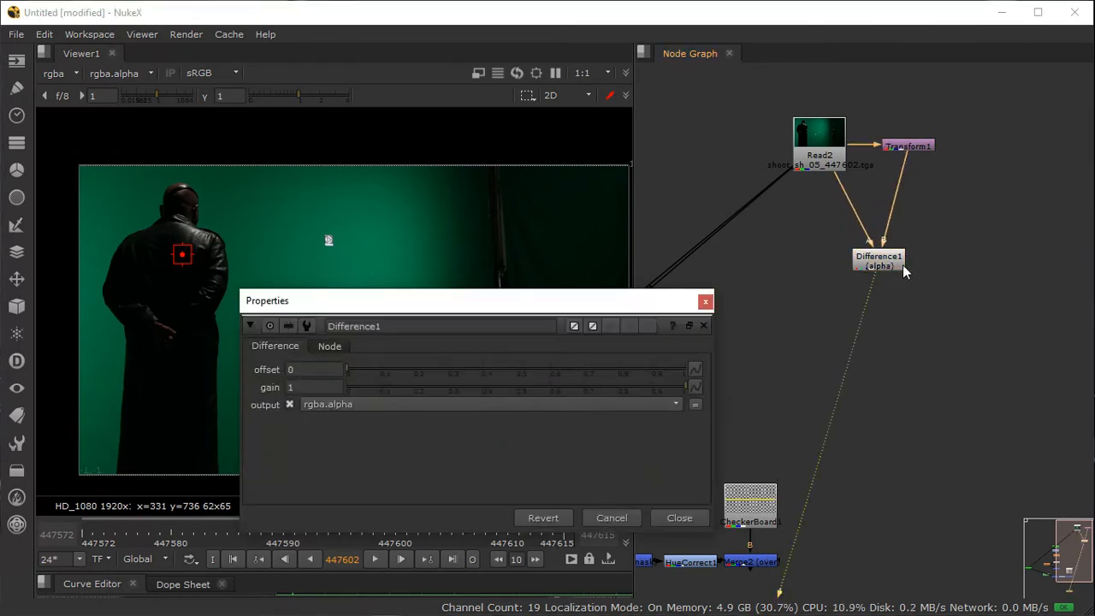
left_click(705, 300)
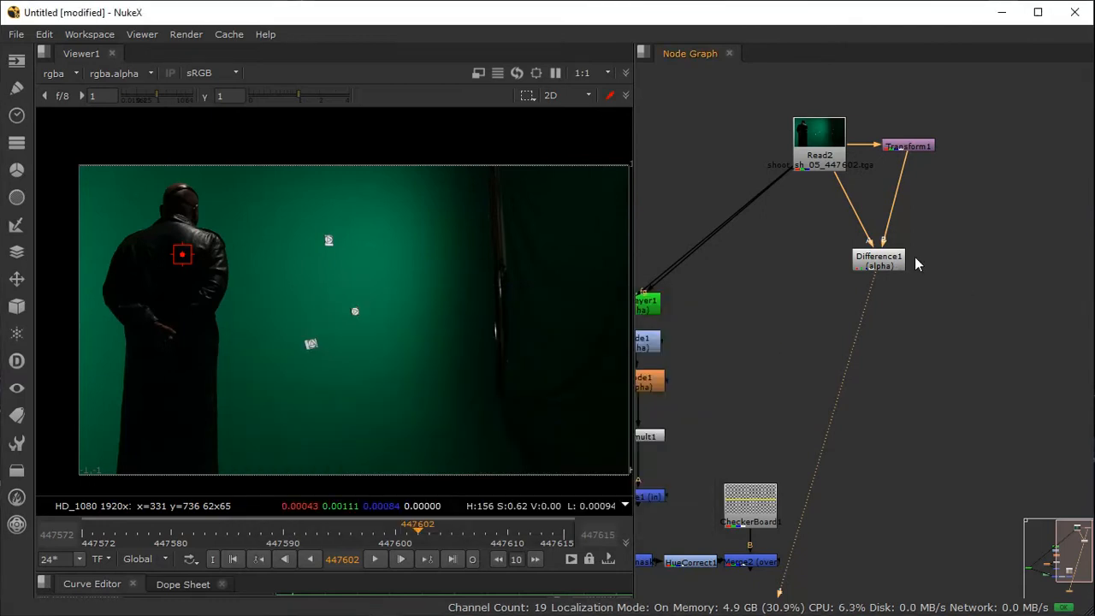
Step: Lower Difference1 in the graph, add a Premult node after it and space the Premult further down
left_click_drag(887, 264, 912, 293)
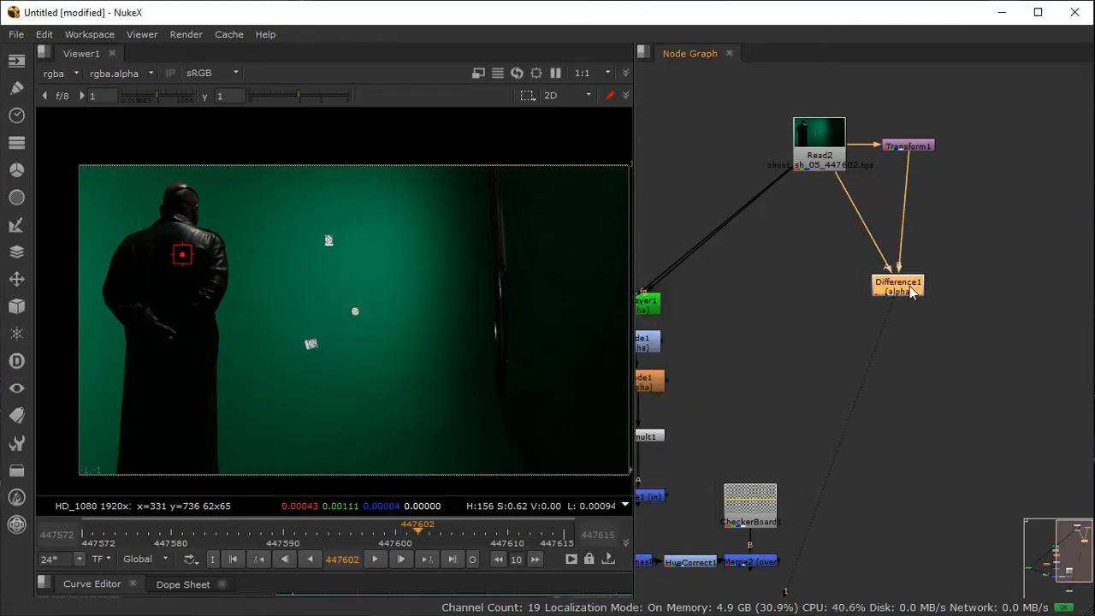
key("Tab")
type("pre")
key("Down")
key("Return")
left_click_drag(906, 313, 909, 352)
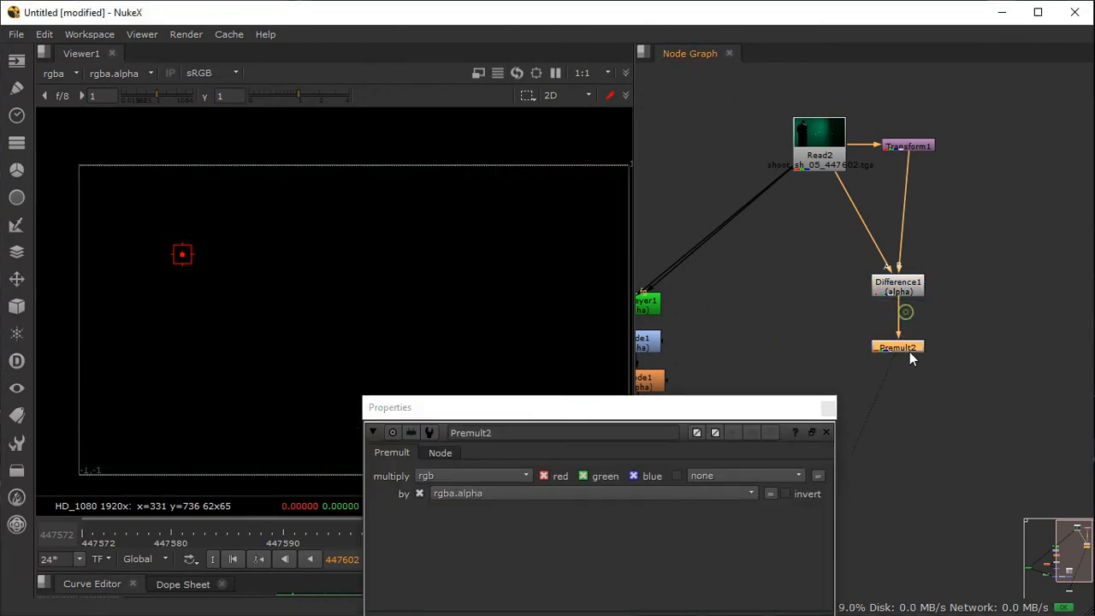
Step: Undo the Premult addition and the recent node moves, then close Difference1's properties and deselect the nodes
key("ctrl+z")
key("ctrl+z")
key("ctrl+z")
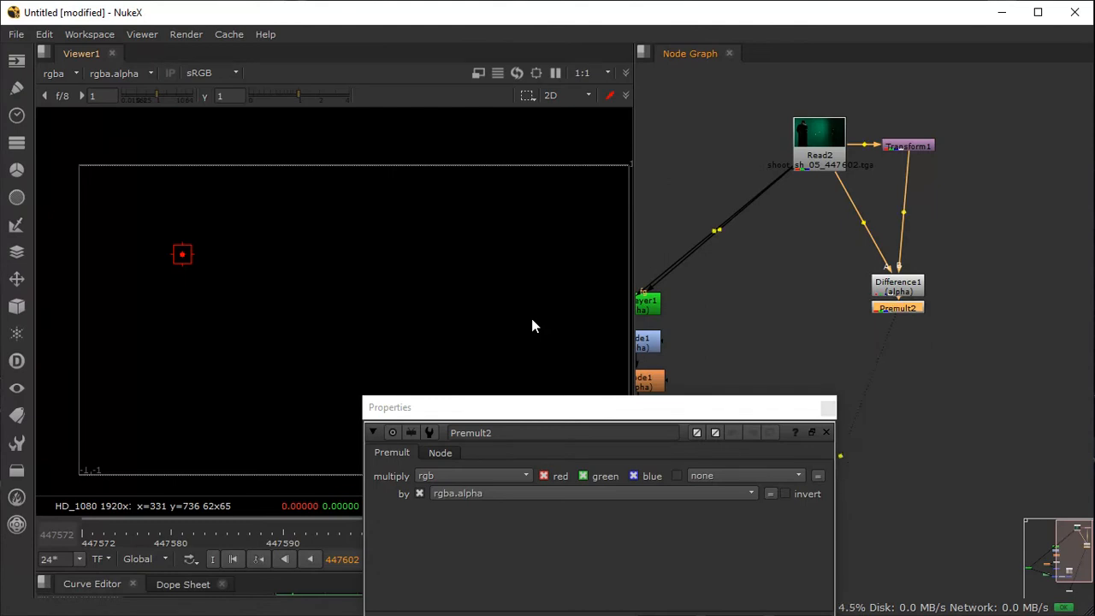
double_click(889, 273)
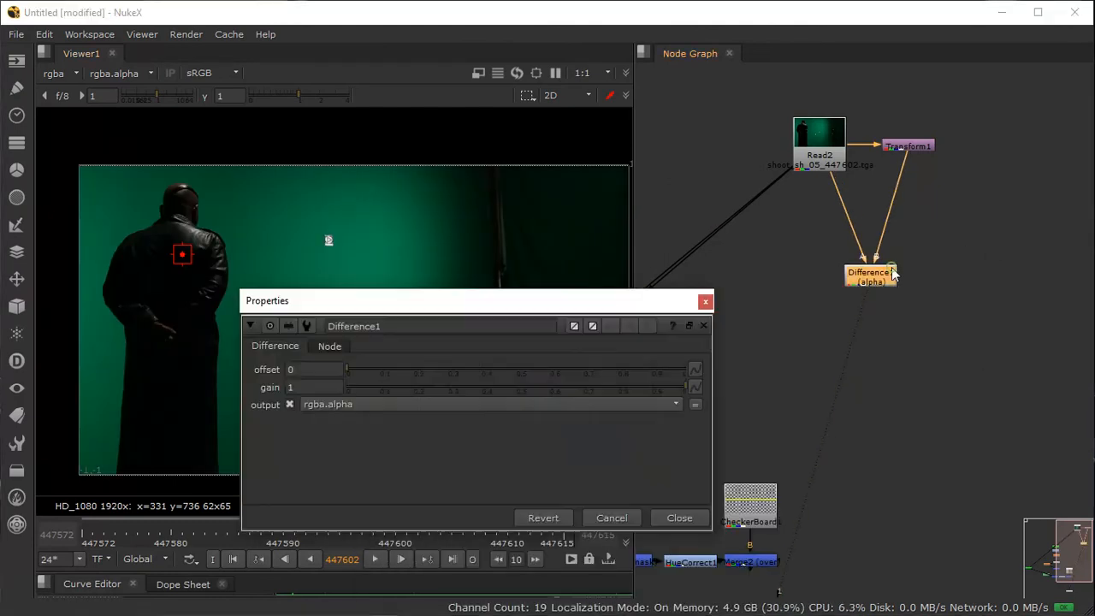
left_click(705, 301)
left_click(723, 325)
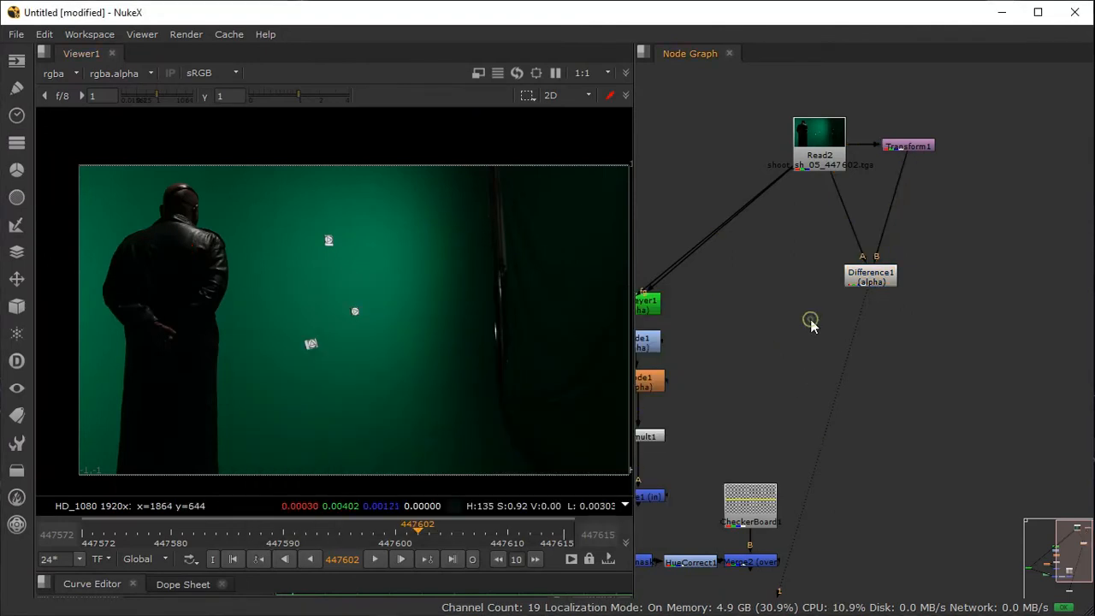
Step: Add a Premult node directly after Difference1, check it in the viewer and close its properties
left_click(866, 282)
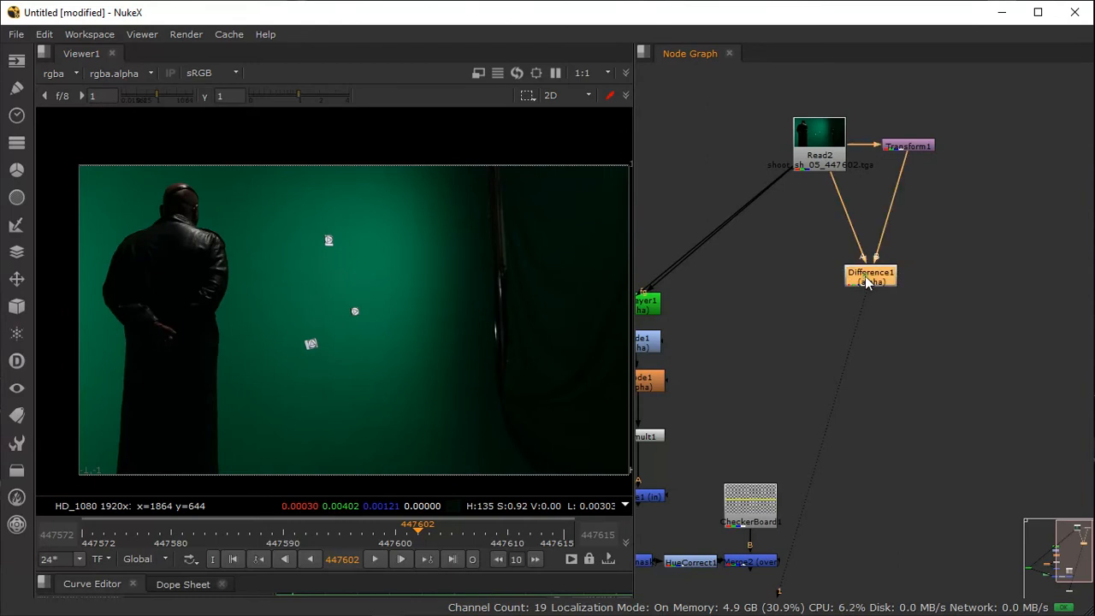
key("Tab")
type("prem")
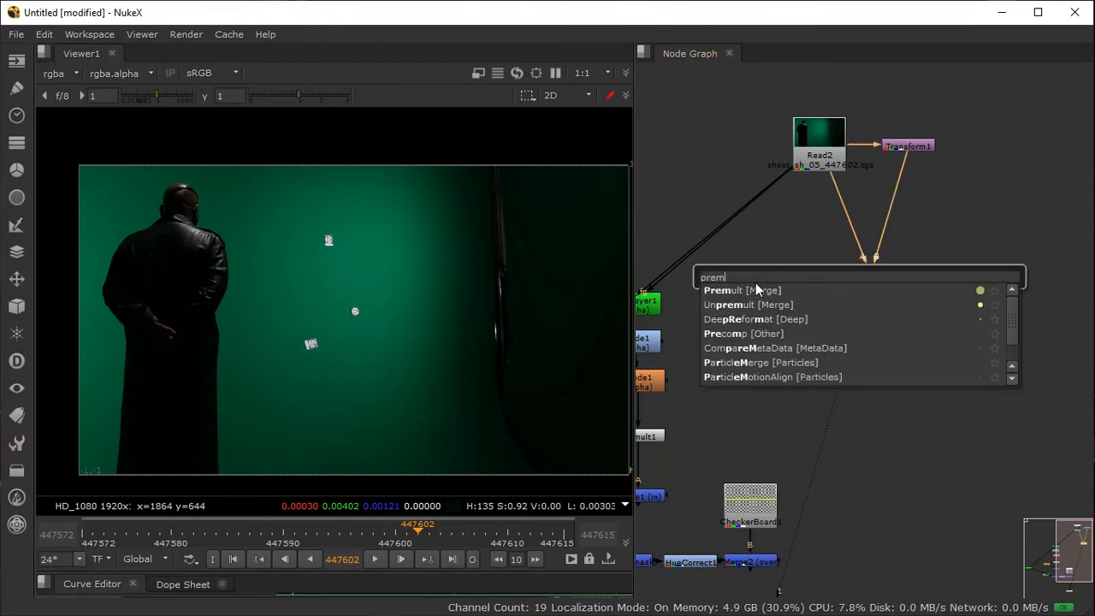
left_click(755, 291)
mouse_move(398, 284)
middle_mouse_down()
mouse_move(323, 291)
mouse_move(381, 286)
middle_mouse_up()
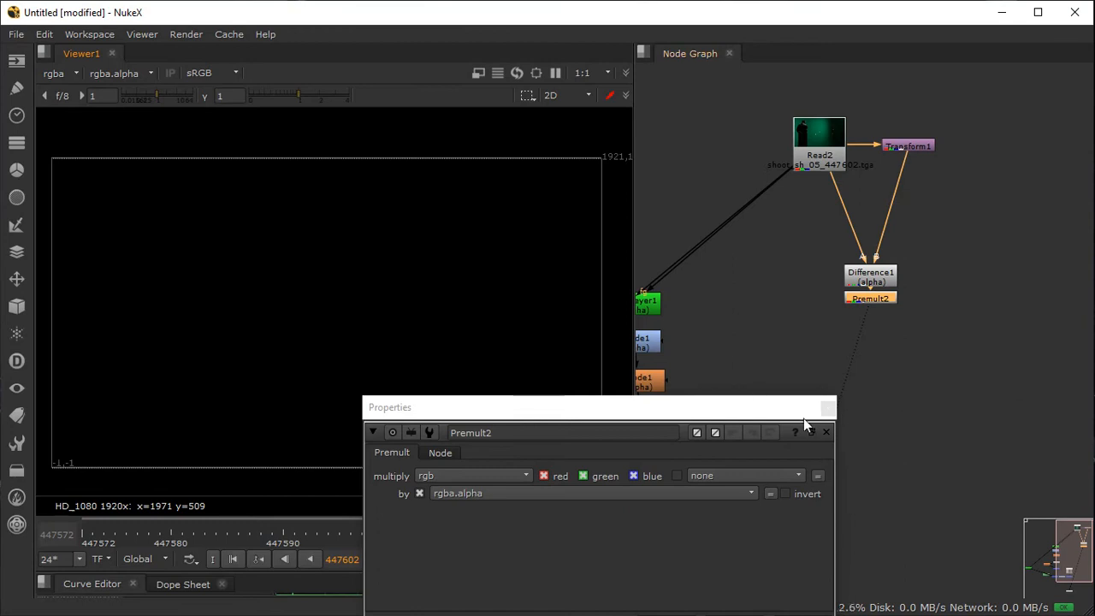
left_click(827, 407)
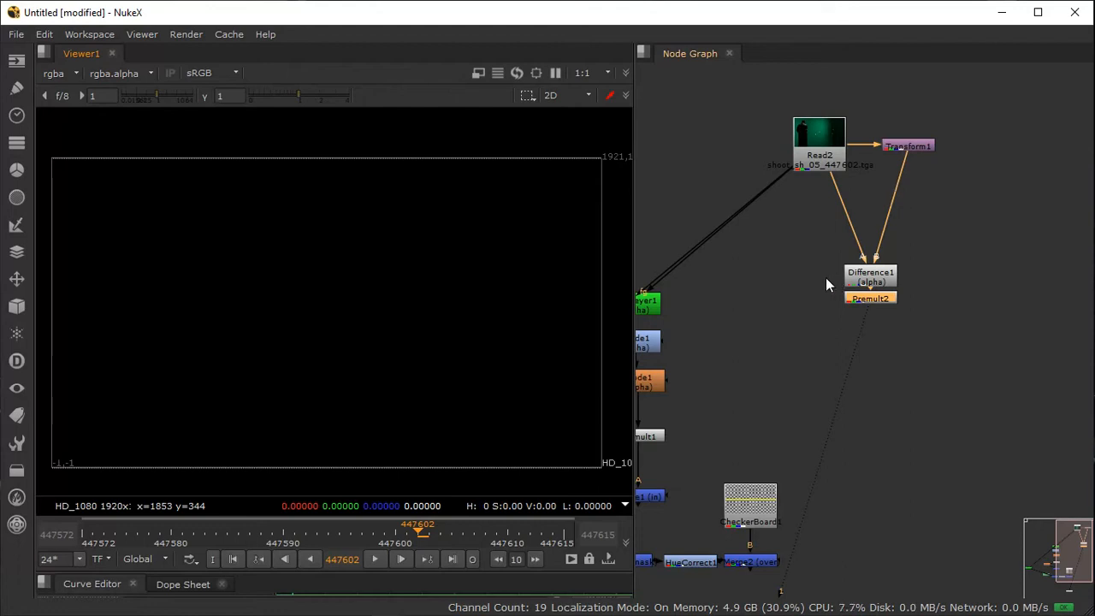
Step: Move Difference1 slightly up from the Premult, view its output and display its alpha channel
left_click_drag(867, 272, 875, 262)
key("1")
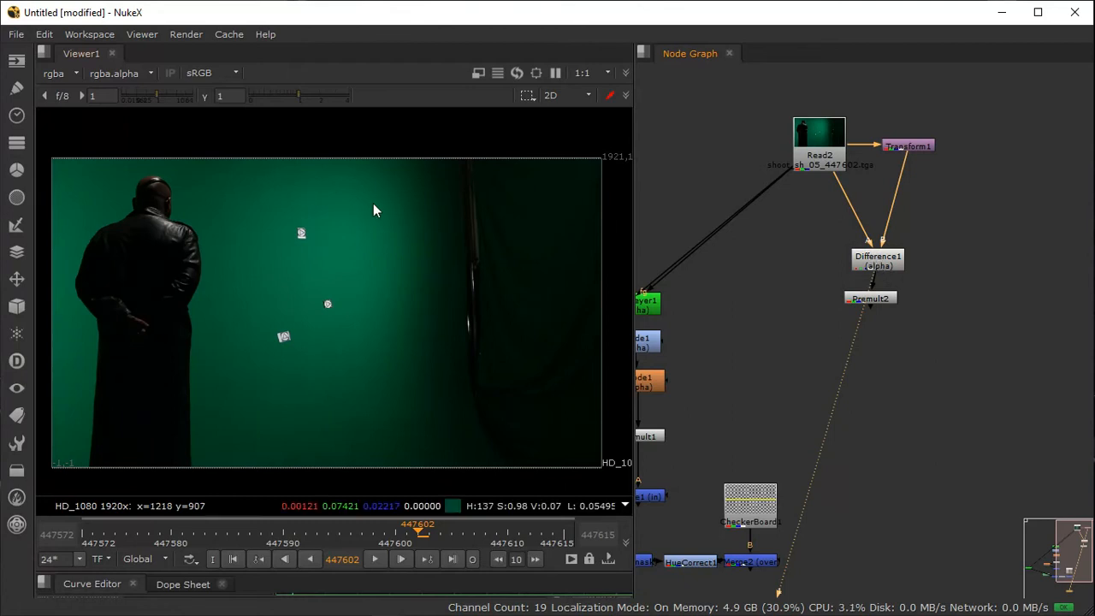
middle_click_drag(370, 255, 377, 257)
key("a")
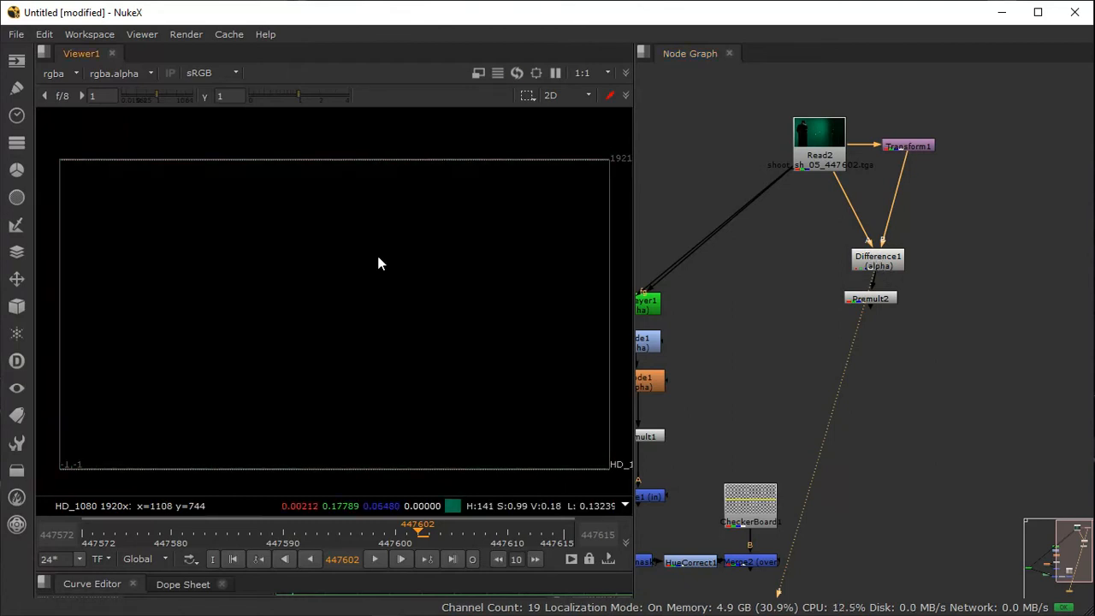
Step: Open Transform1's properties and set translate x to 1
left_click(898, 144)
double_click(898, 150)
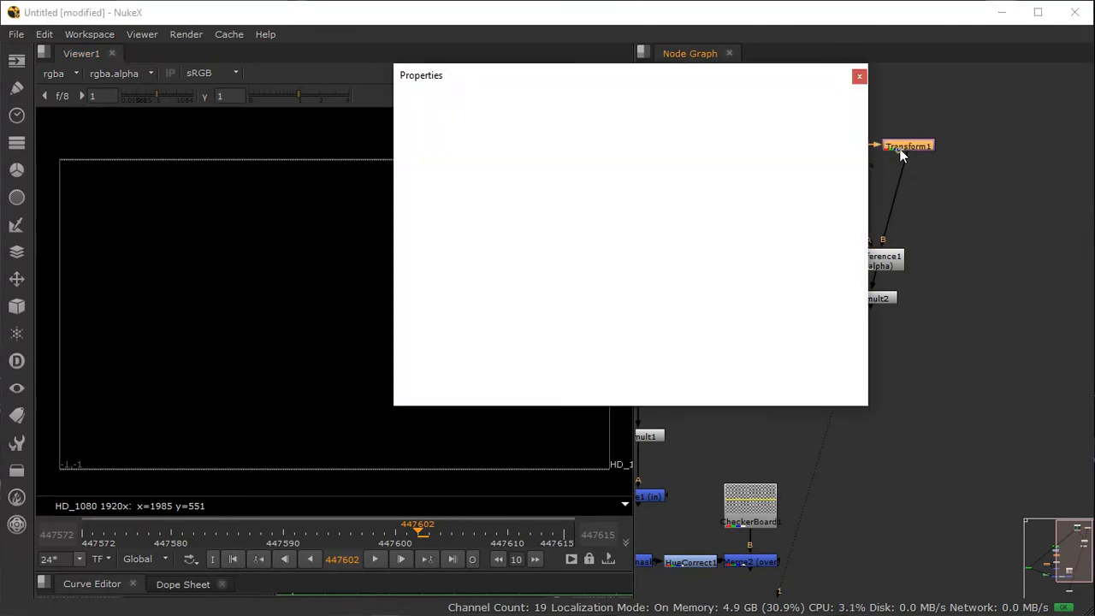
left_click(496, 144)
type("1")
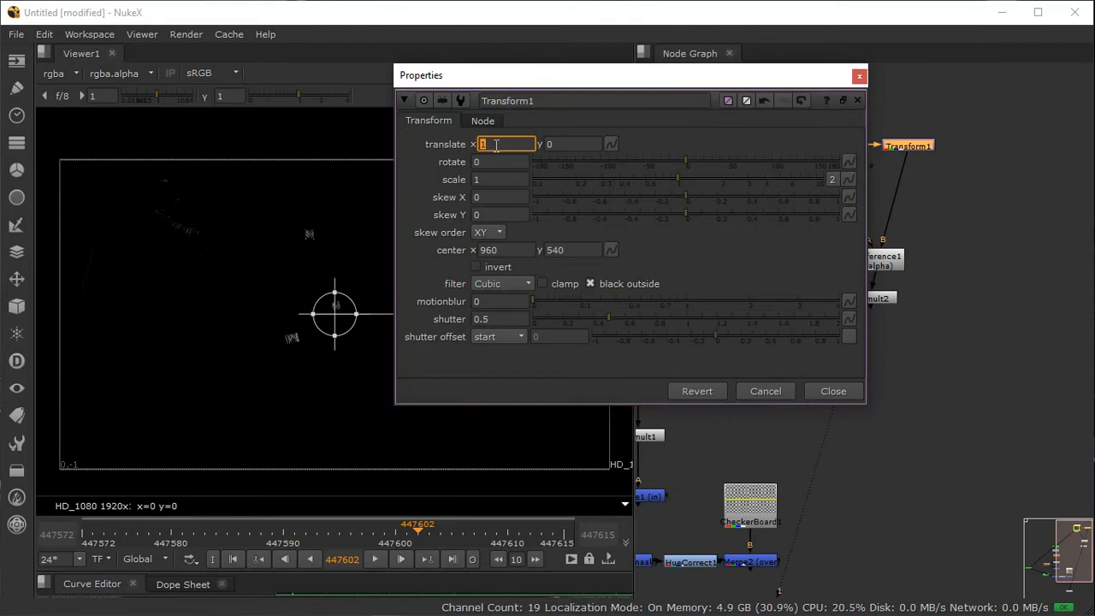
Step: Move Transform1's properties clear of the viewer and increase translate x to 6
left_click_drag(603, 87, 771, 250)
left_click(654, 306)
left_click_drag(654, 306, 637, 305)
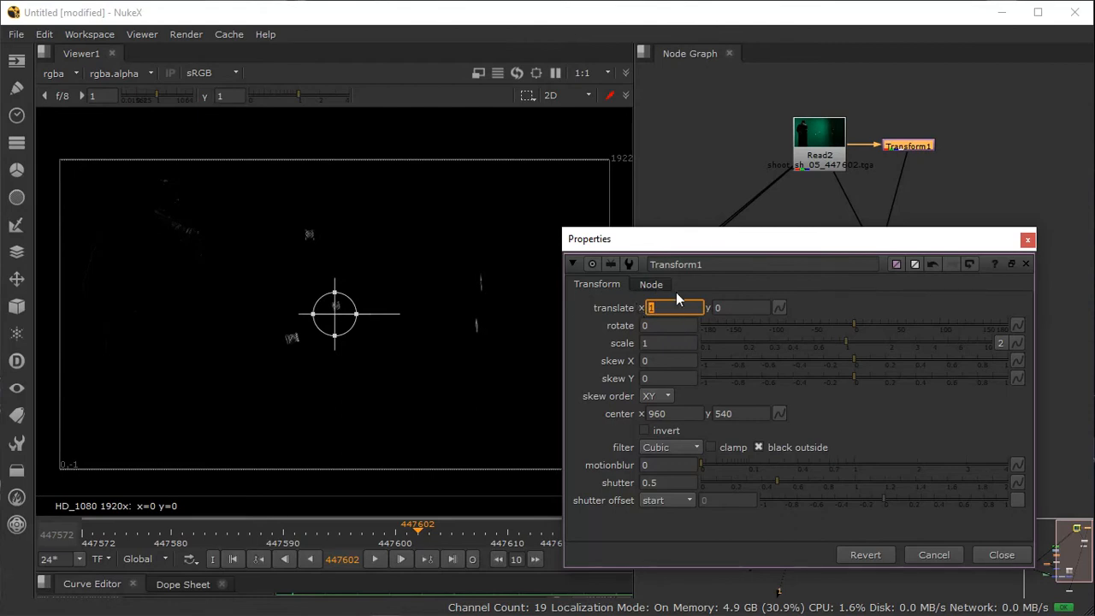
scroll(665, 310, "up", 3)
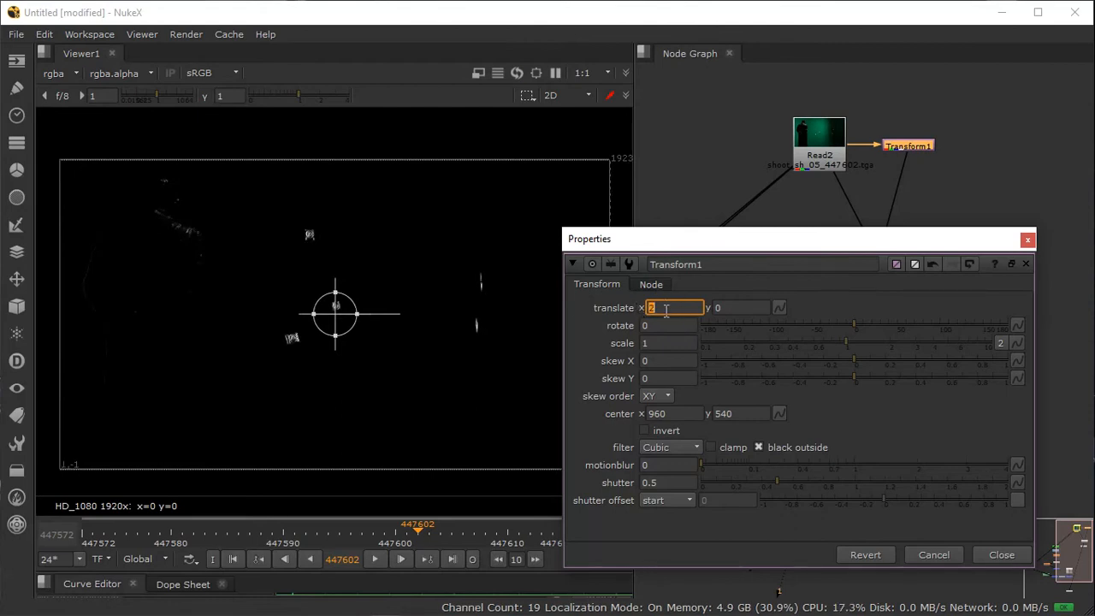
scroll(666, 311, "up", 4)
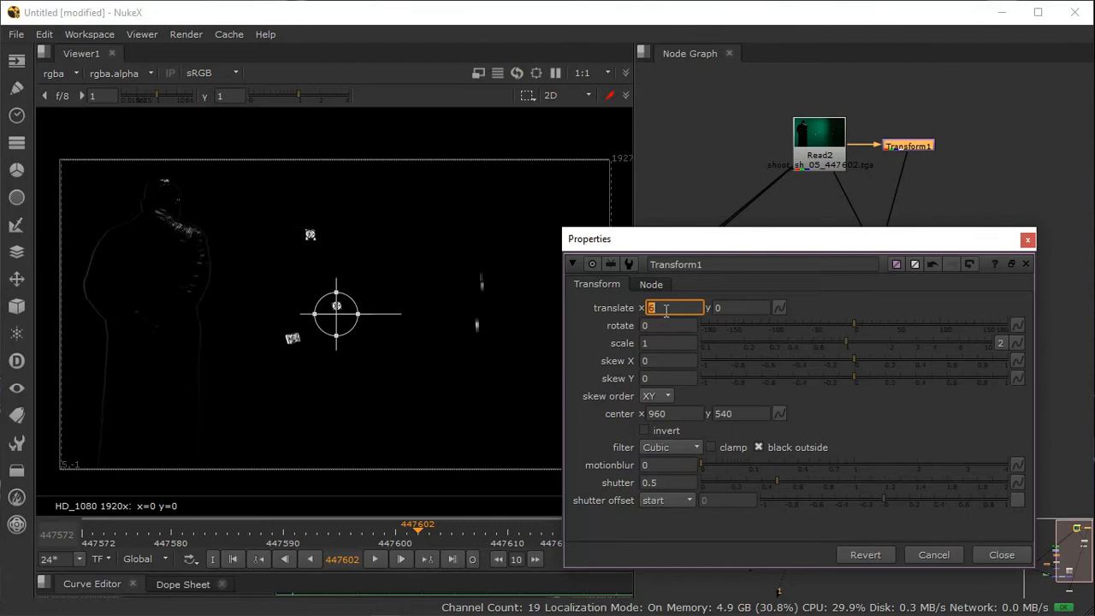
Step: Adjust Transform1's translate x value in small increments, ending at 14, and close its properties
scroll(666, 310, "up", 7)
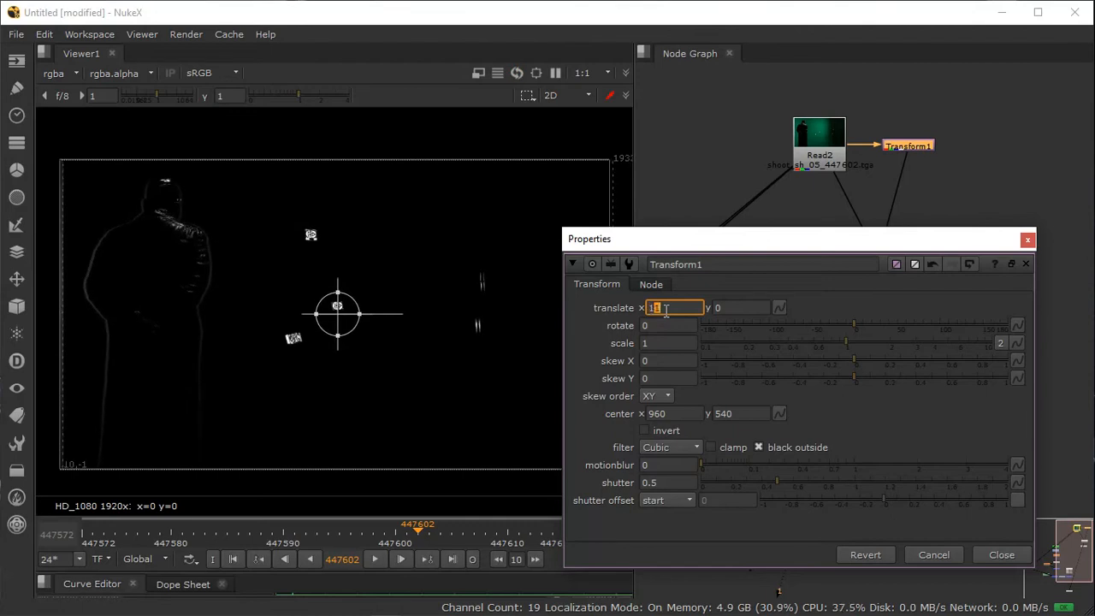
scroll(666, 311, "up", 3)
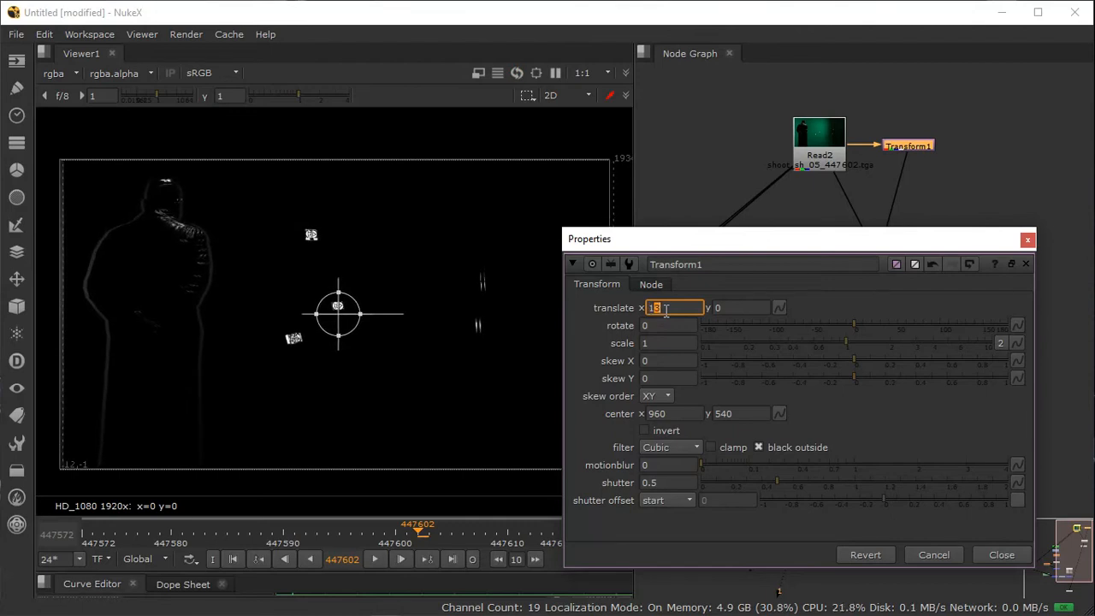
scroll(665, 310, "down", 10)
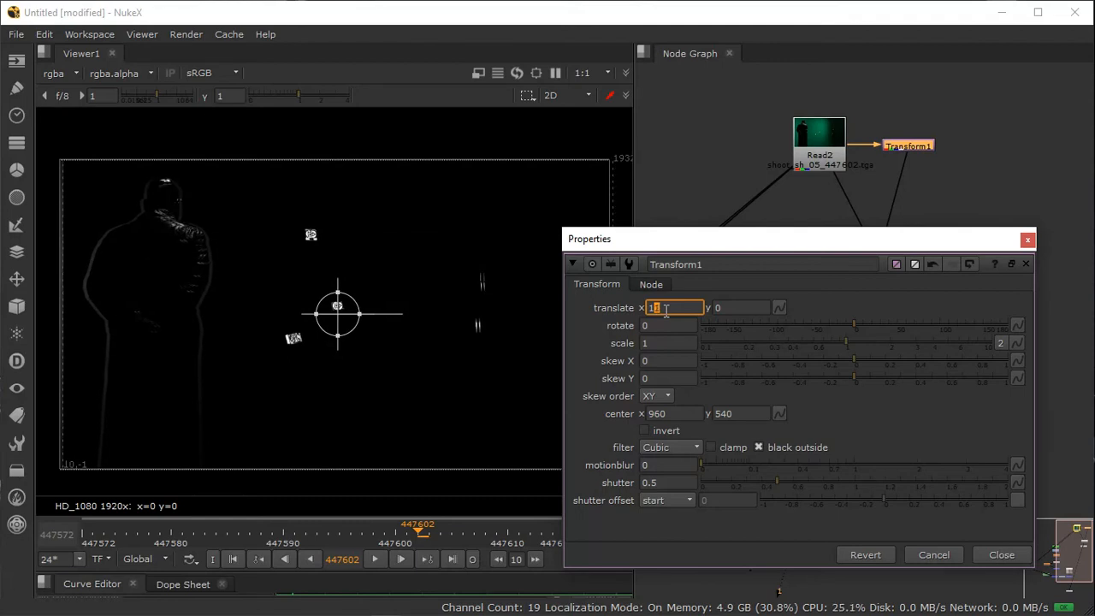
scroll(665, 311, "up", 2)
key("Up")
key("Up")
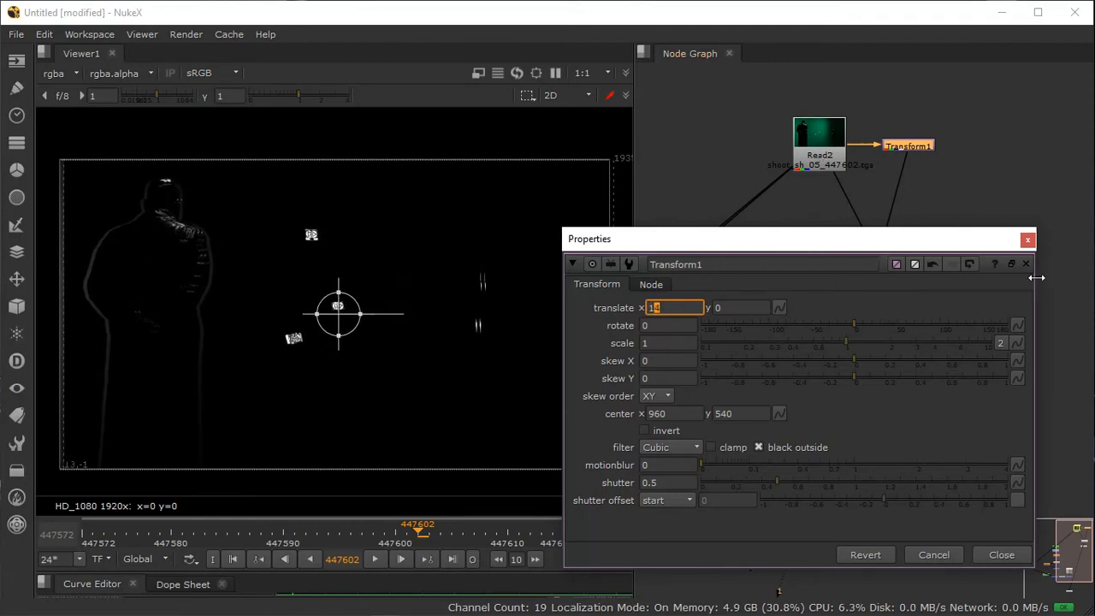
left_click(1027, 240)
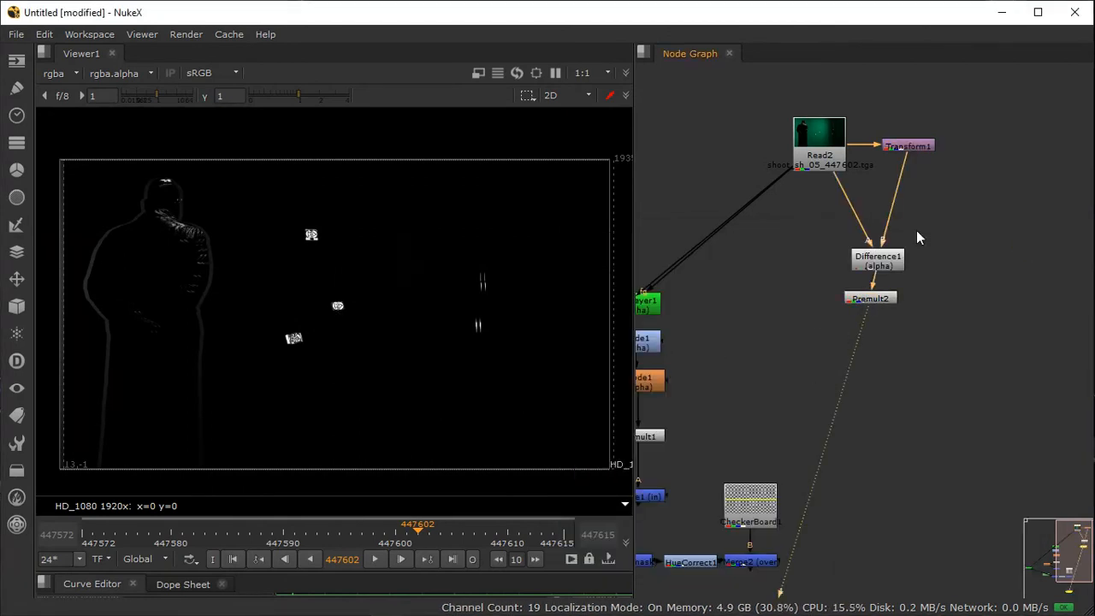
Step: Display the RGB result and move Transform1 in the viewer to translate x -48, y -84 with a slight negative Y skew; close its properties
scroll(122, 247, "up", 2)
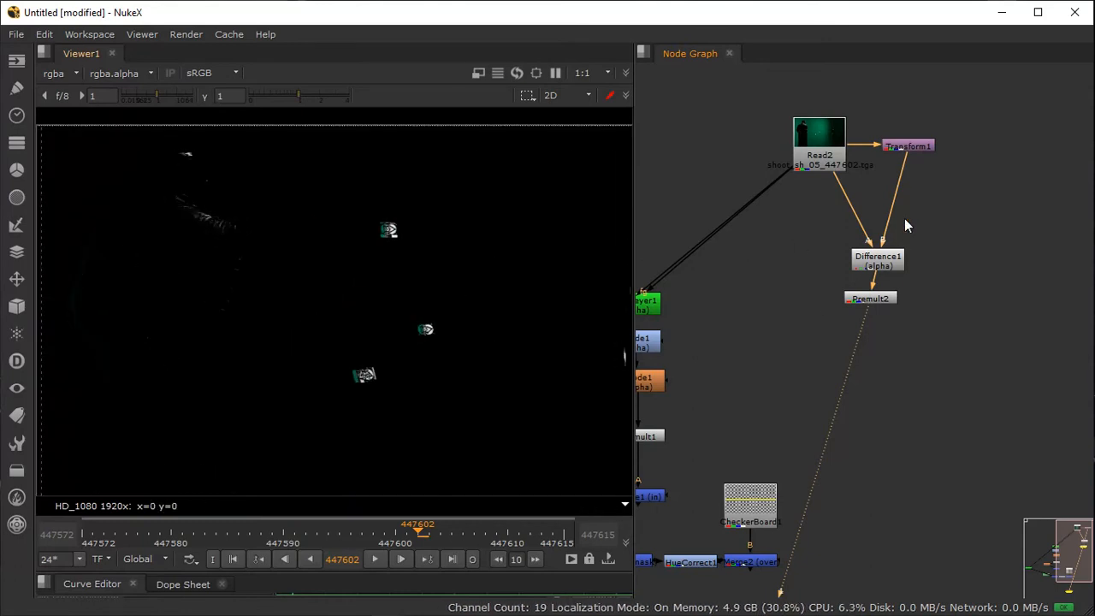
middle_click_drag(393, 324, 399, 328)
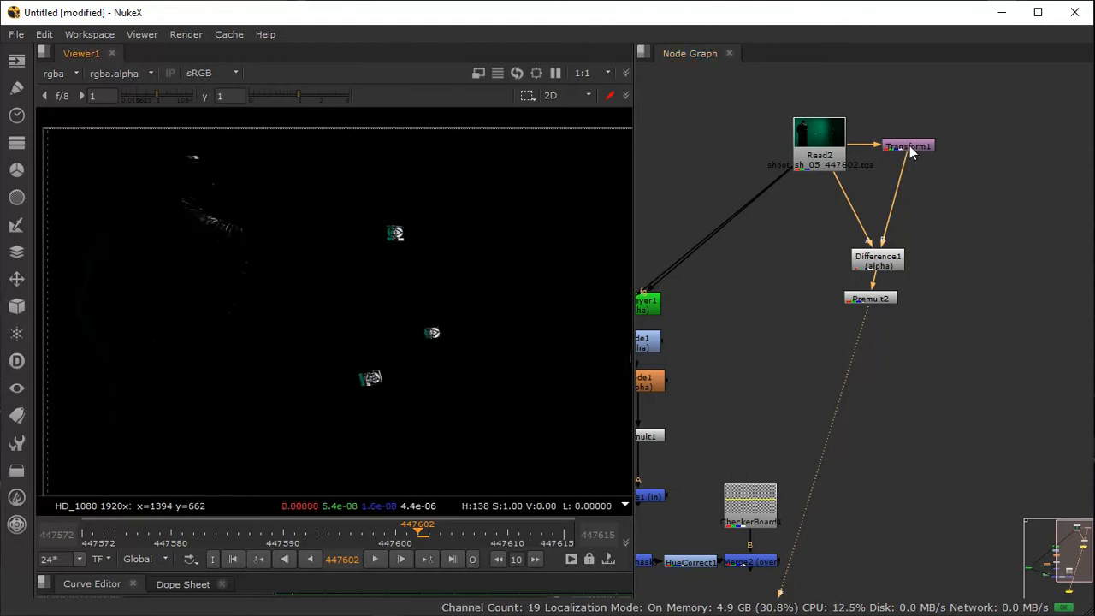
double_click(908, 147)
left_click_drag(429, 345, 407, 383)
scroll(406, 322, "down", 4)
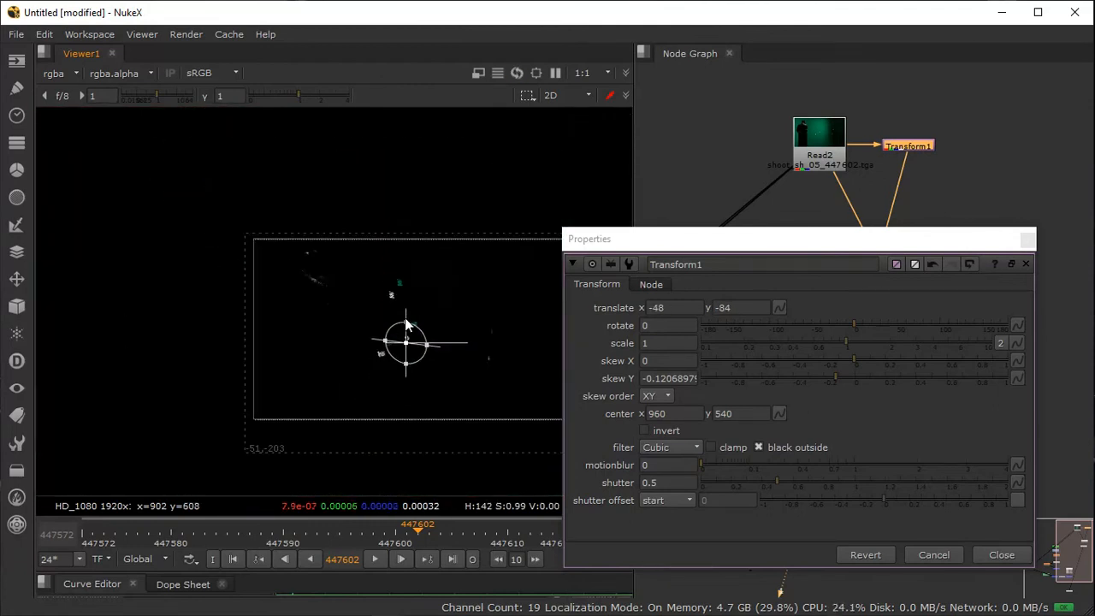
middle_click_drag(508, 292, 293, 295)
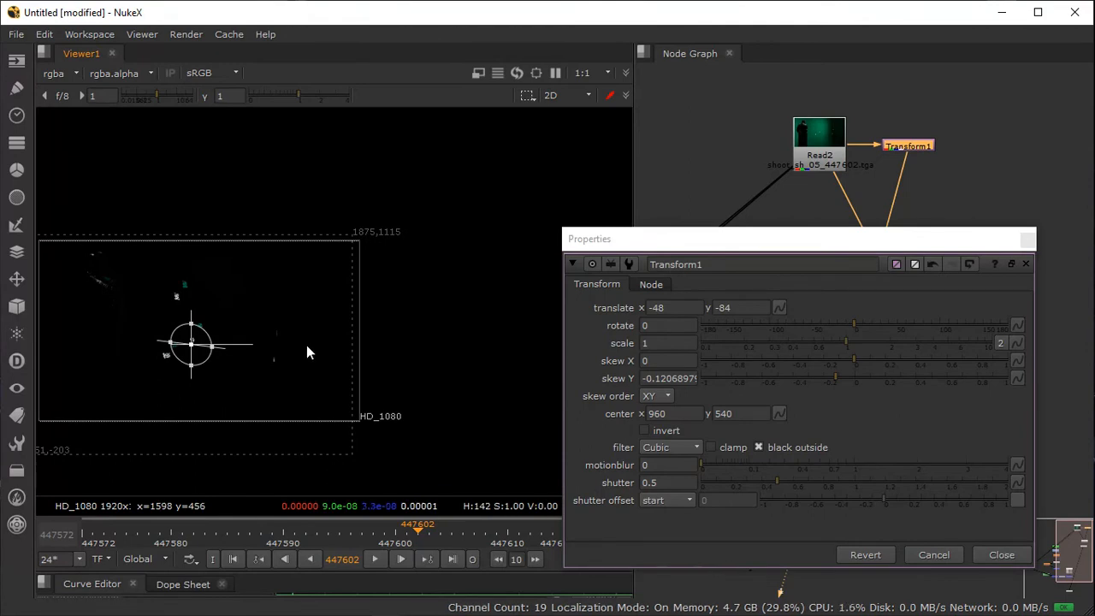
left_click(1026, 241)
middle_click_drag(386, 302, 446, 283)
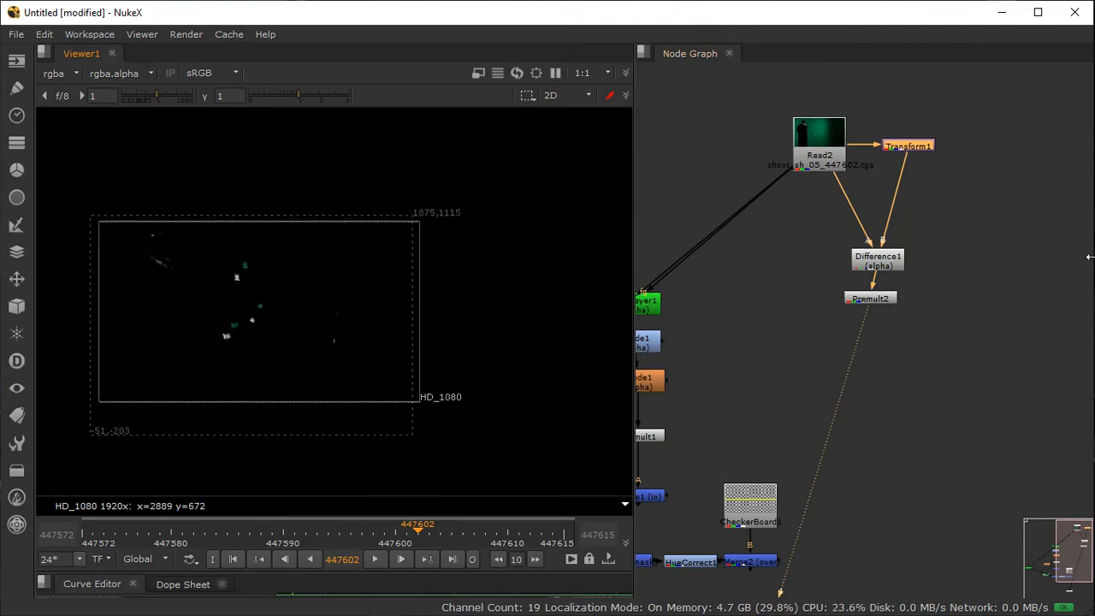
Step: Delete Transform1 and disconnect both Difference1 inputs from Read2
left_click_drag(924, 145, 951, 163)
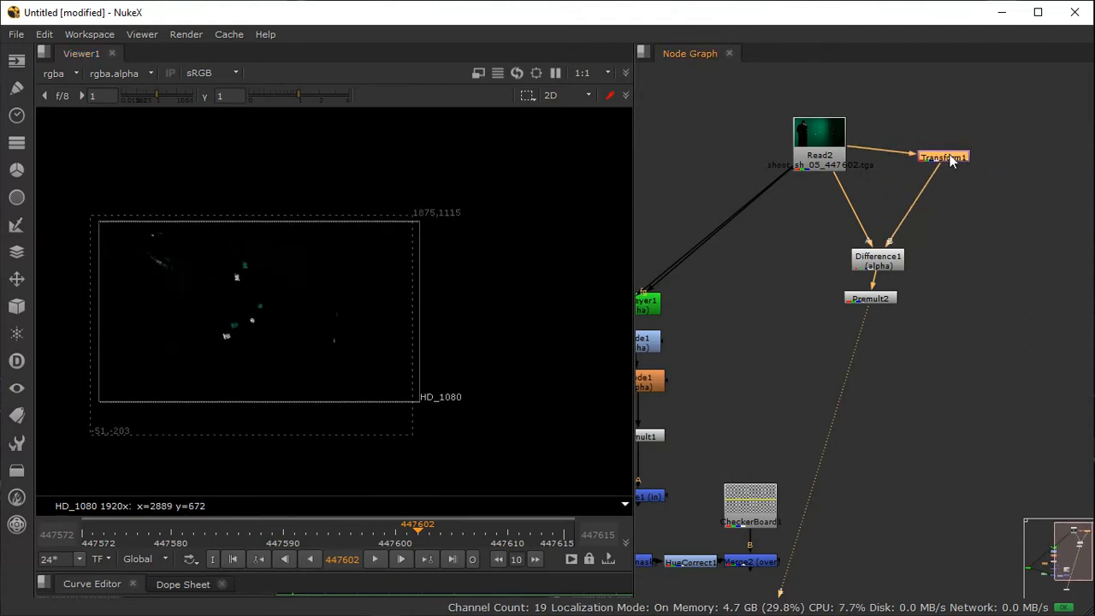
key("Delete")
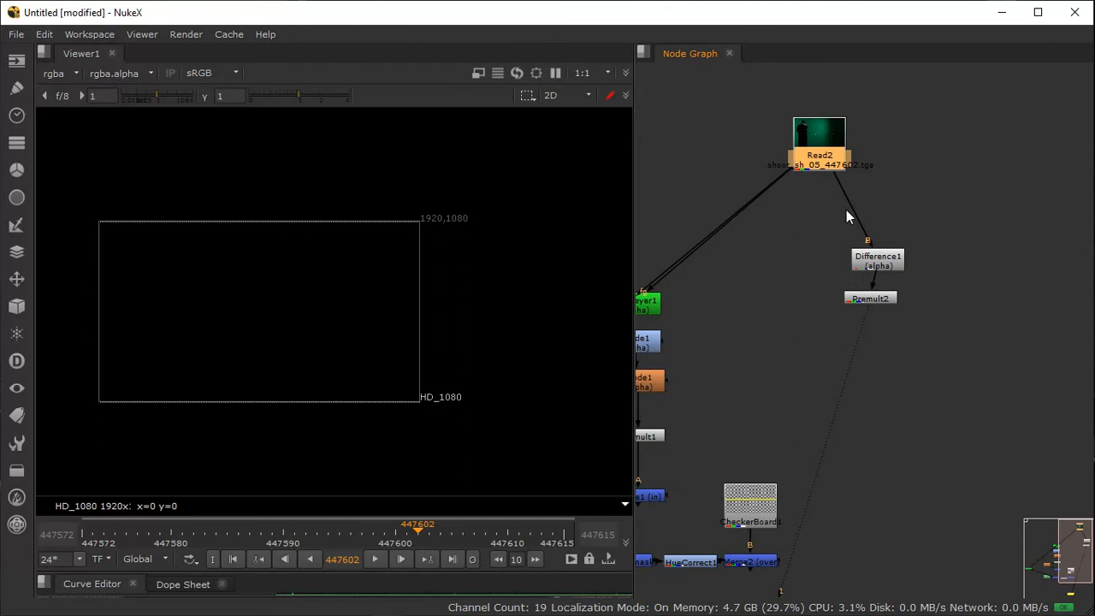
left_click_drag(802, 188, 801, 190)
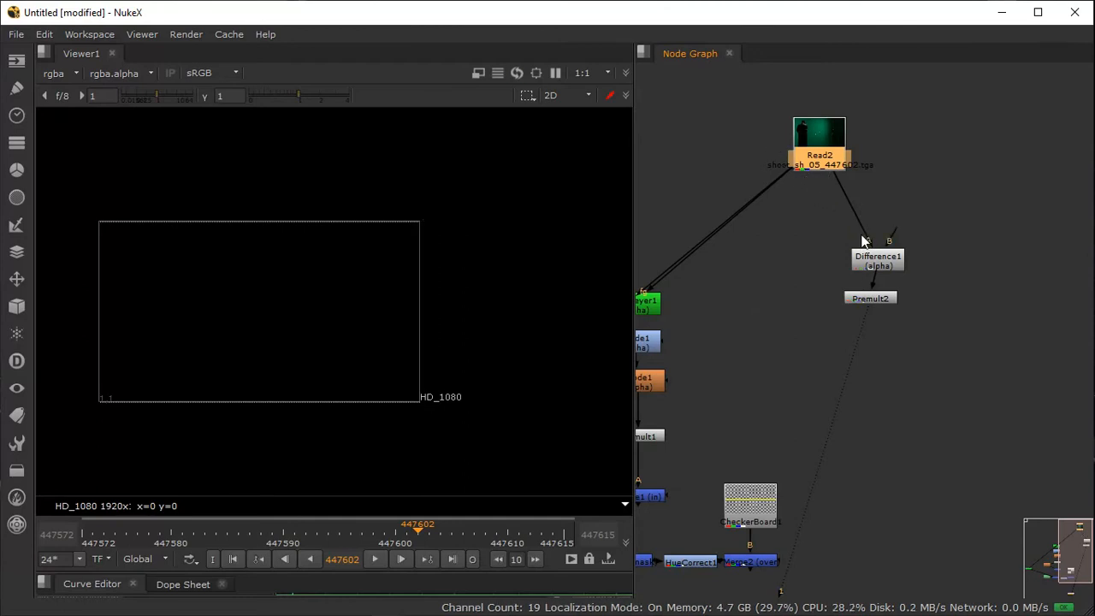
middle_click_drag(929, 143, 842, 145)
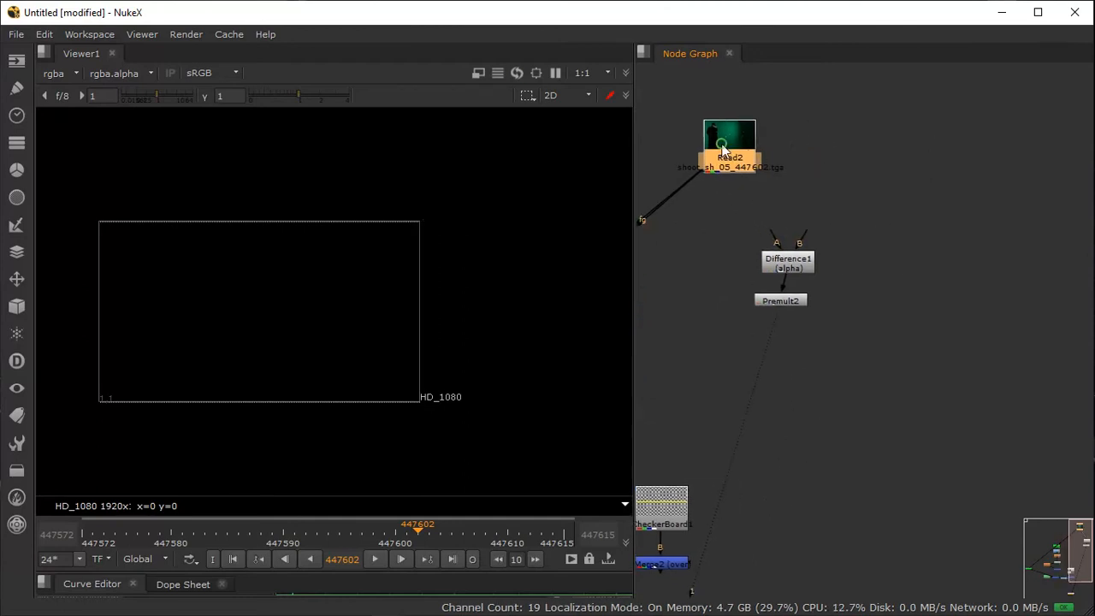
Step: View the Read2 plate and add a RotoPaint node in the empty area beside it
key("1")
middle_click_drag(801, 206, 821, 257)
scroll(792, 172, "up", 2)
scroll(810, 222, "up", 3)
middle_click_drag(805, 207, 878, 216)
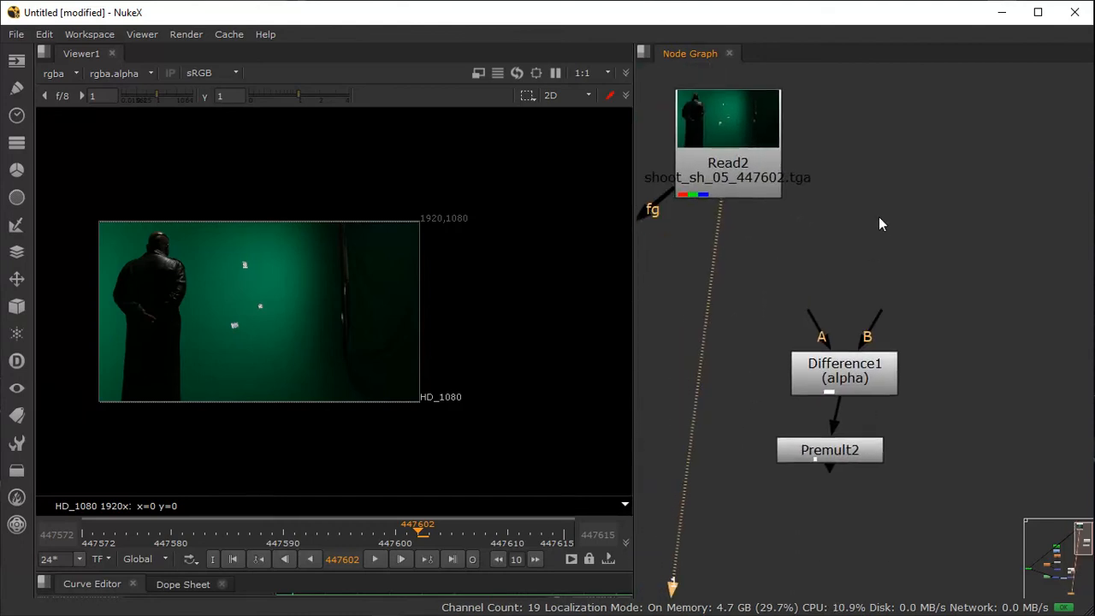
key("Tab")
type("roto")
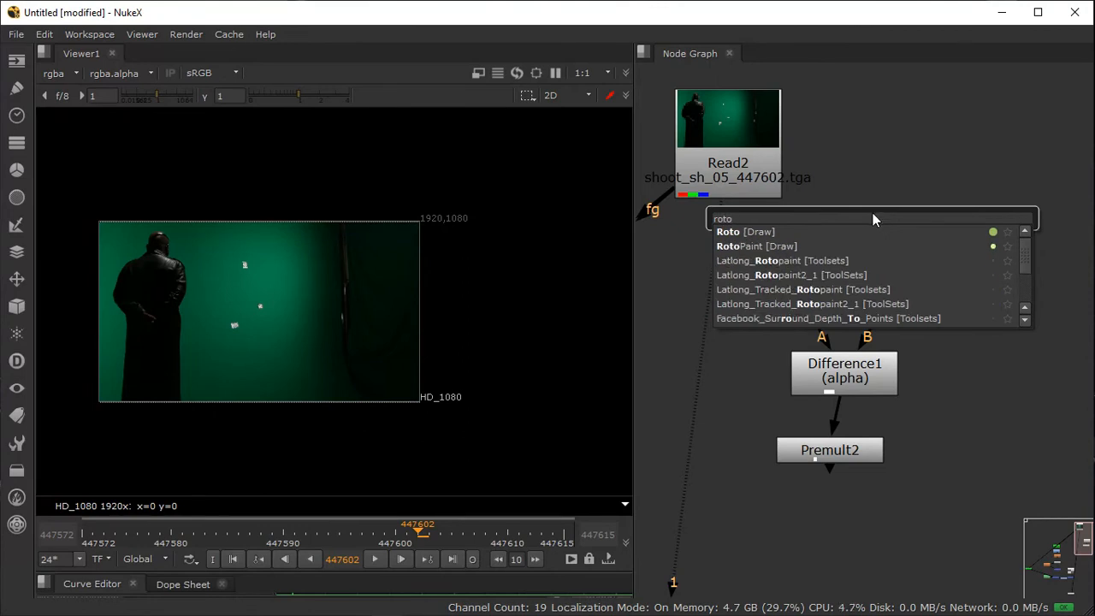
left_click(808, 244)
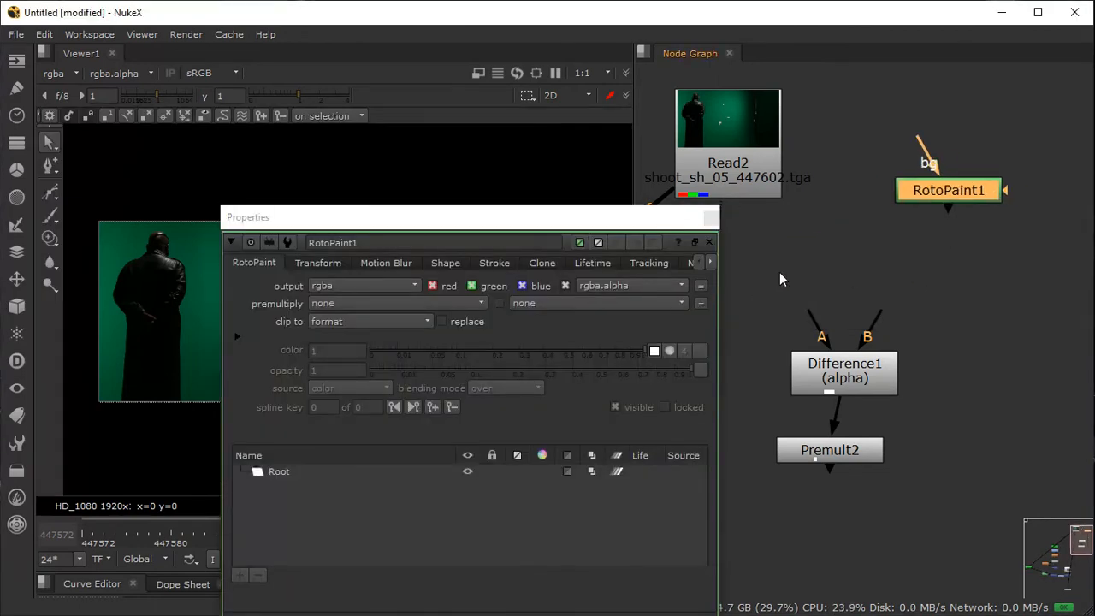
Step: Connect RotoPaint1's bg input to Read2, align the node beside the plate, view it and move its properties clear of the viewer
left_click_drag(665, 229, 858, 413)
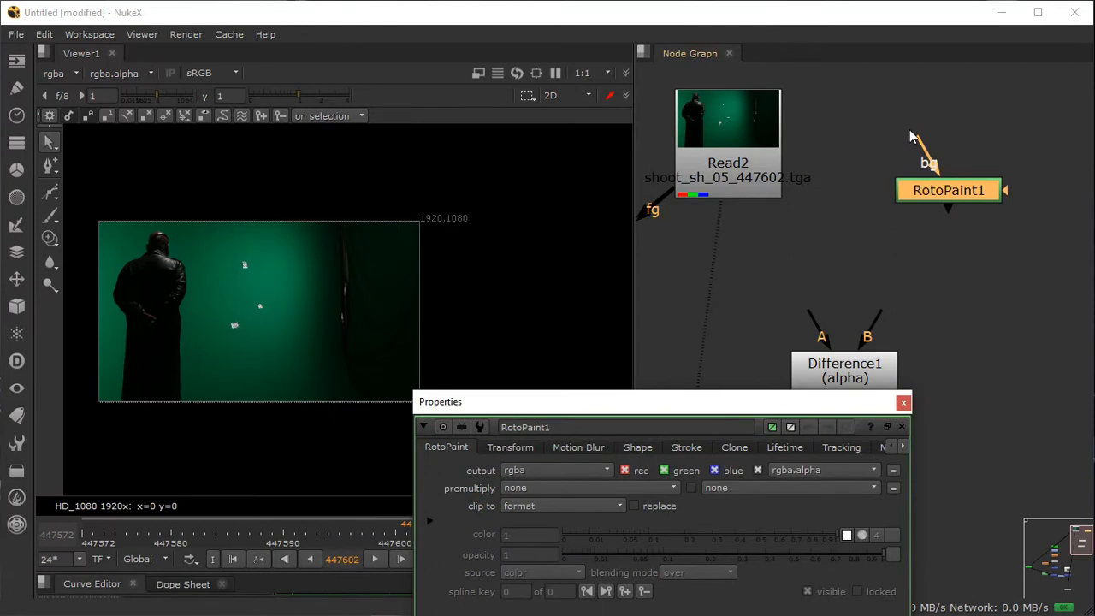
left_click_drag(911, 137, 752, 159)
left_click_drag(899, 192, 911, 147)
key("1")
left_click_drag(754, 401, 903, 250)
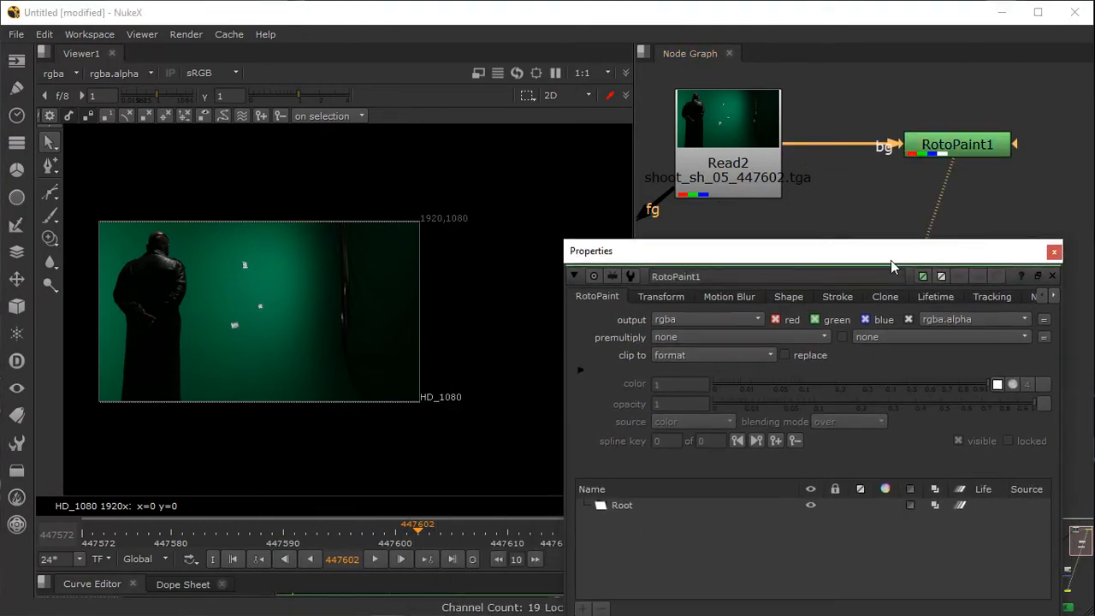
Step: Activate RotoPaint's Clone tool with a brush size of 115 and frame the actor's upper body
scroll(244, 326, "up", 3)
middle_click_drag(294, 317, 391, 305)
scroll(333, 272, "up", 2)
middle_click_drag(366, 246, 299, 332)
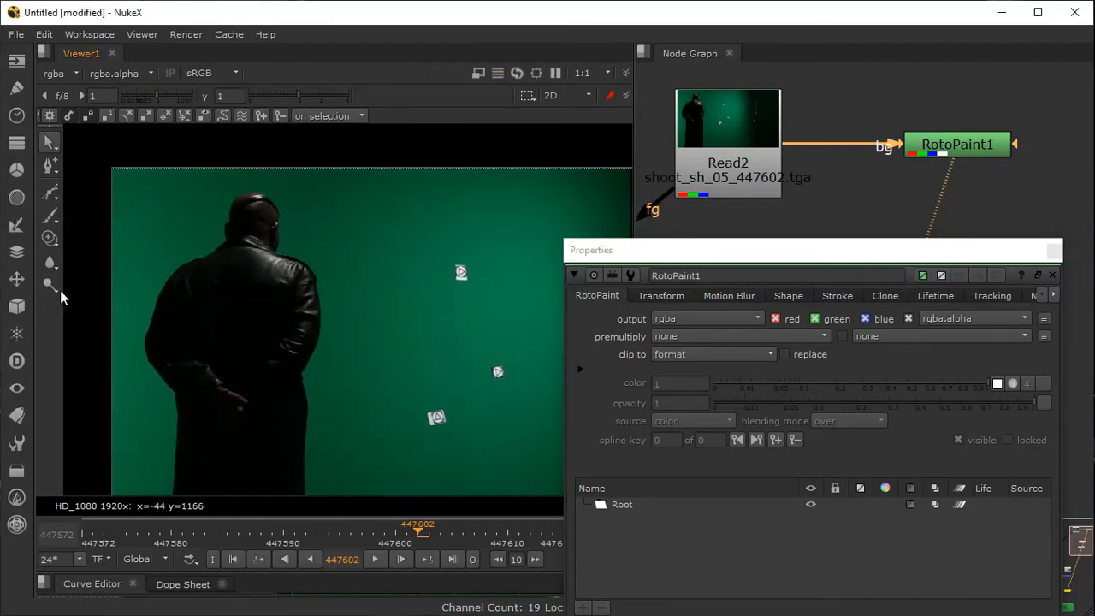
left_click(48, 239)
left_click(96, 238)
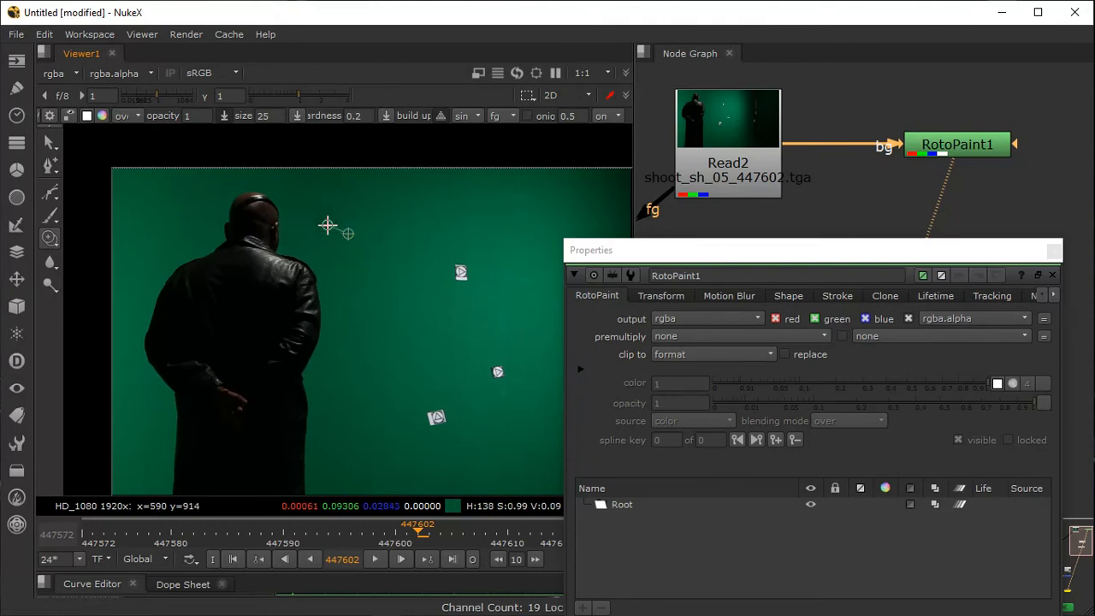
key("f")
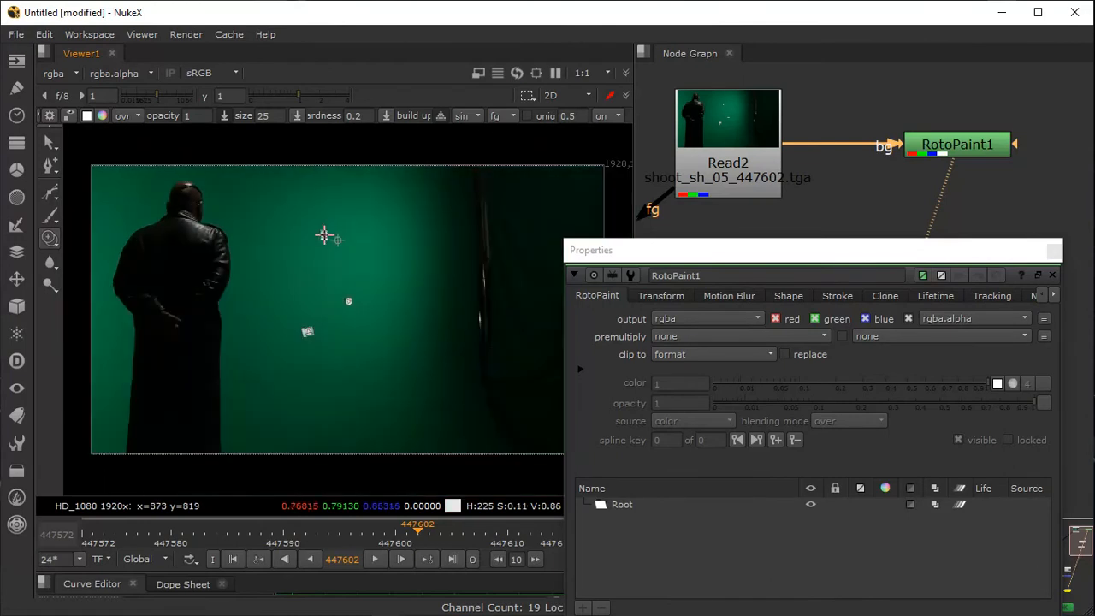
scroll(324, 235, "up", 3)
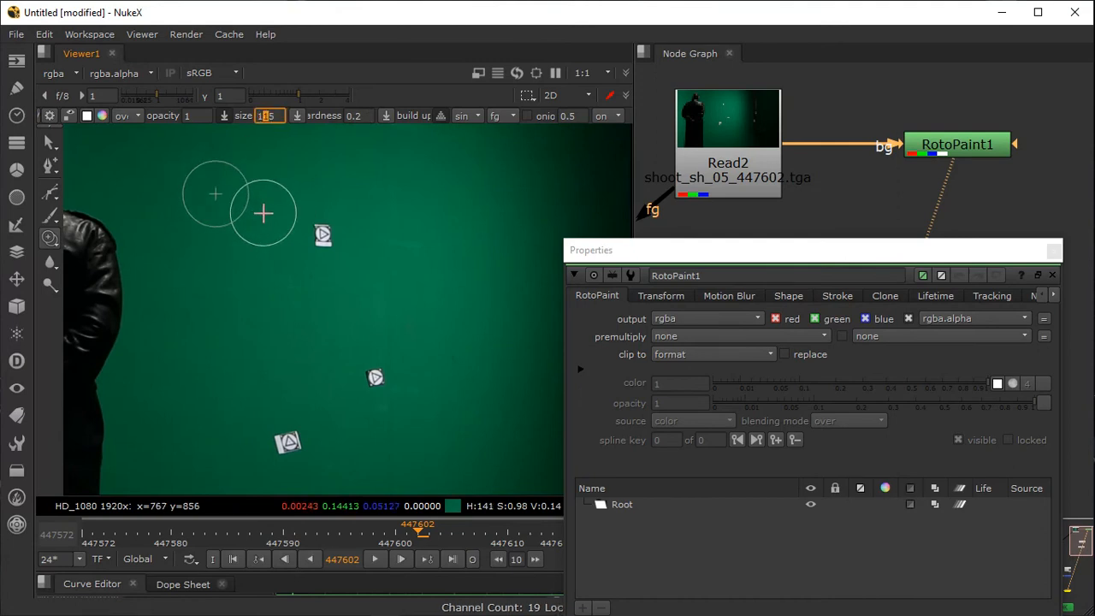
middle_click_drag(174, 237, 359, 262)
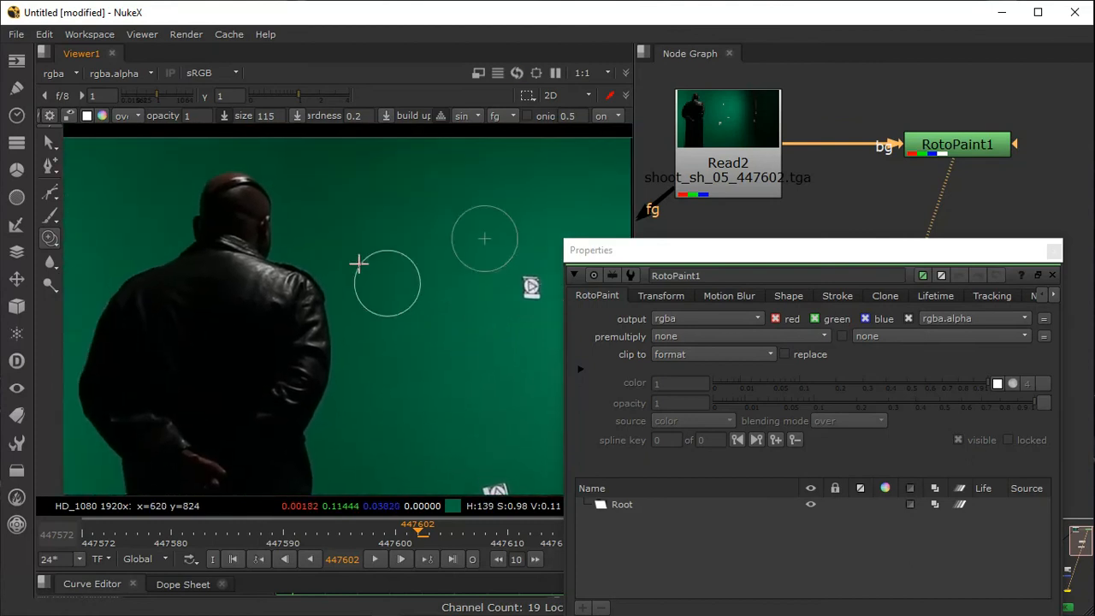
Step: Try cloning nearby green screen over the actor's head and upper back, and undo the test strokes
mouse_move(303, 254)
left_mouse_down("ctrl")
mouse_move(302, 234)
mouse_move(212, 189)
mouse_move(232, 220)
mouse_move(236, 176)
mouse_move(255, 189)
mouse_move(268, 245)
mouse_move(254, 268)
mouse_move(240, 244)
left_mouse_up("ctrl")
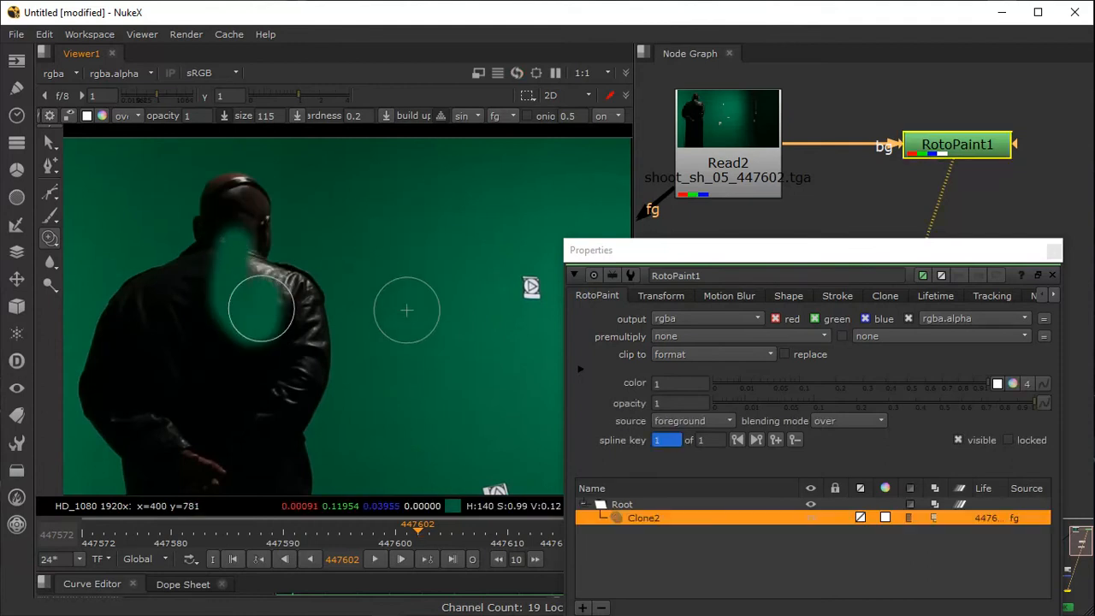
key("ctrl+z")
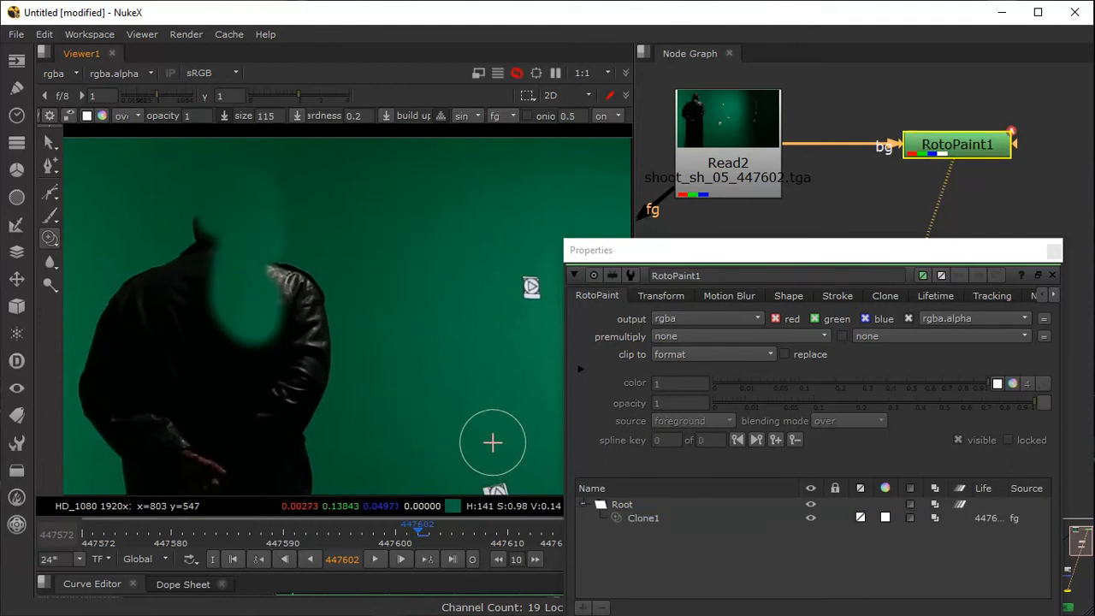
key("ctrl+z")
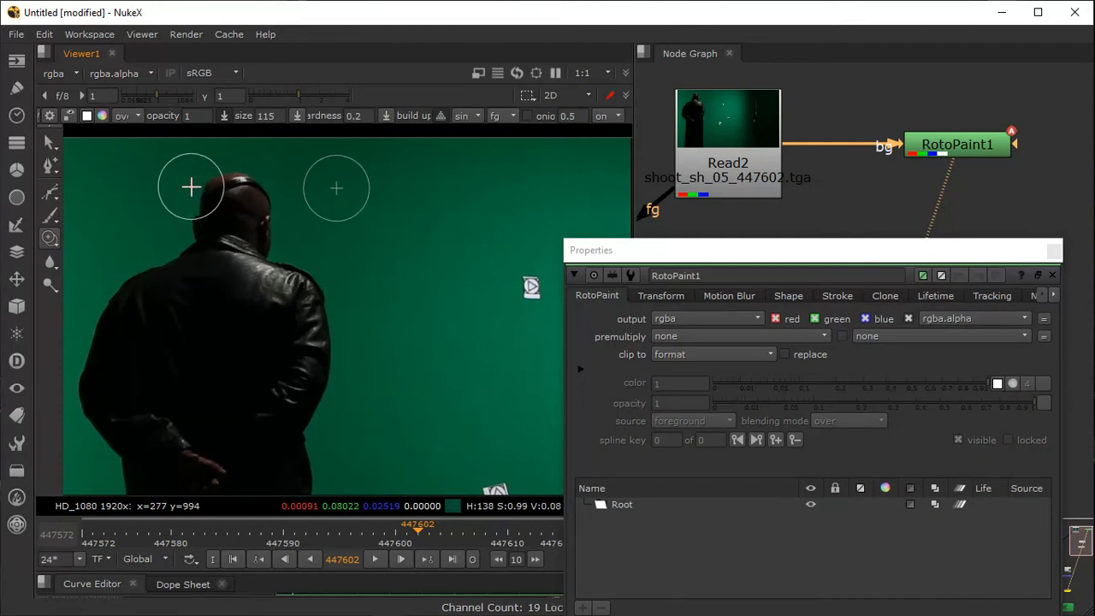
mouse_move(306, 192)
left_mouse_down("ctrl")
mouse_move(196, 191)
mouse_move(282, 178)
mouse_move(220, 214)
mouse_move(363, 214)
left_mouse_up("ctrl")
key("ctrl+z")
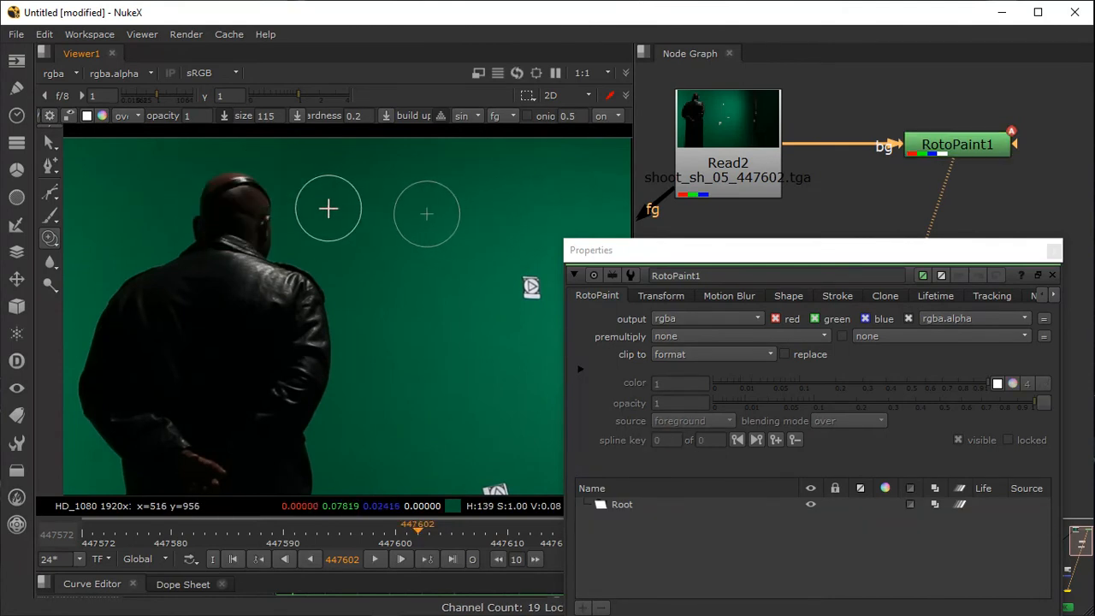
Step: Clone green screen over the actor's head and along the right side of the body, and set the brush hardness to 0
mouse_move(250, 213)
left_mouse_down("ctrl")
mouse_move(288, 219)
mouse_move(267, 196)
mouse_move(228, 186)
mouse_move(279, 227)
mouse_move(269, 254)
mouse_move(293, 269)
mouse_move(322, 339)
mouse_move(311, 436)
mouse_move(313, 378)
mouse_move(320, 498)
mouse_move(309, 468)
left_mouse_up("ctrl")
middle_click_drag(316, 413, 282, 200)
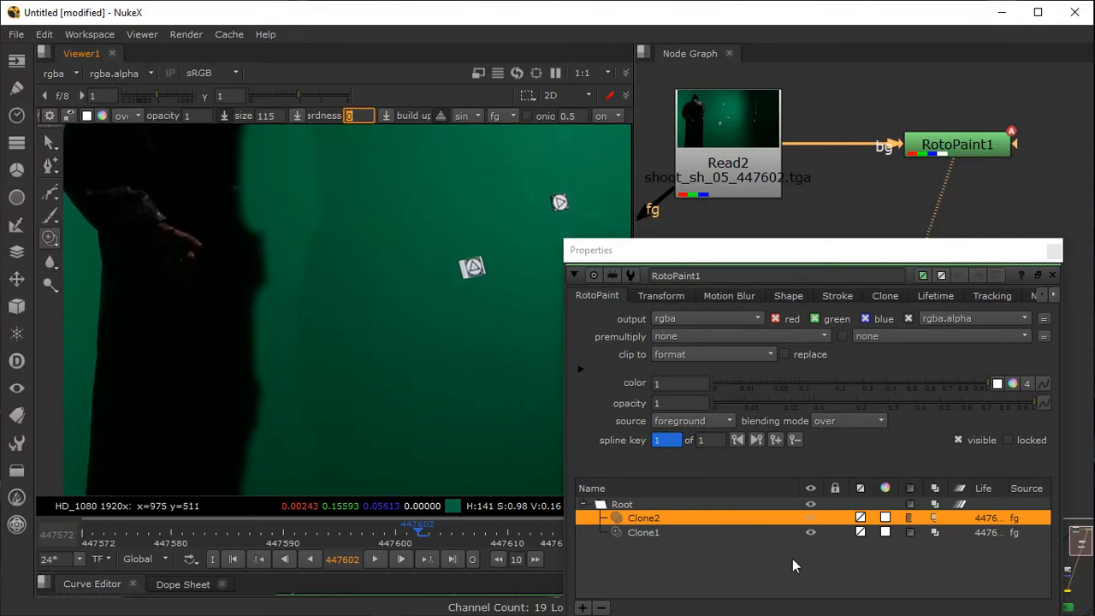
Step: Set the lifetime of both existing clone strokes to all frames
left_click(977, 517)
left_click(1003, 494)
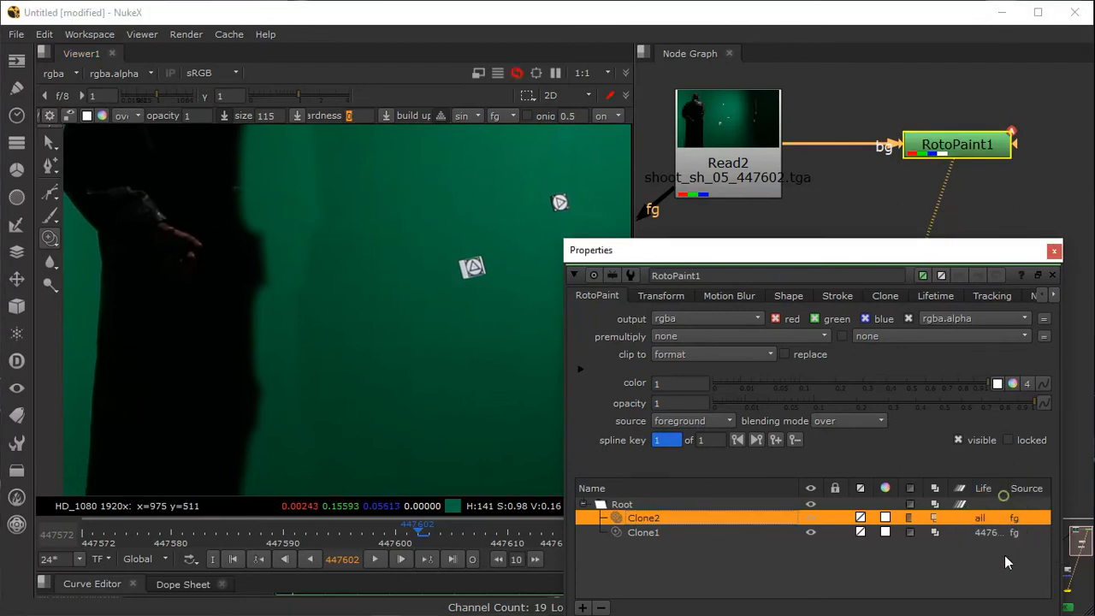
left_click(991, 533)
left_click(990, 534)
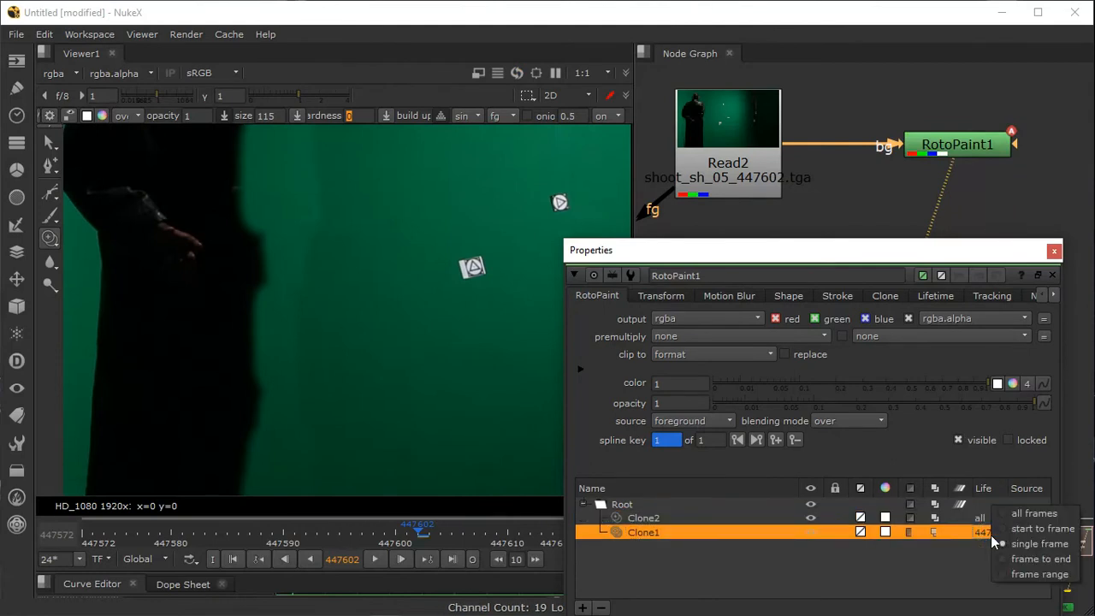
left_click(1017, 511)
Step: Clone green screen upward over the right edge of the actor's coat, starting at the bottom of the plate
middle_click_drag(289, 444, 313, 295)
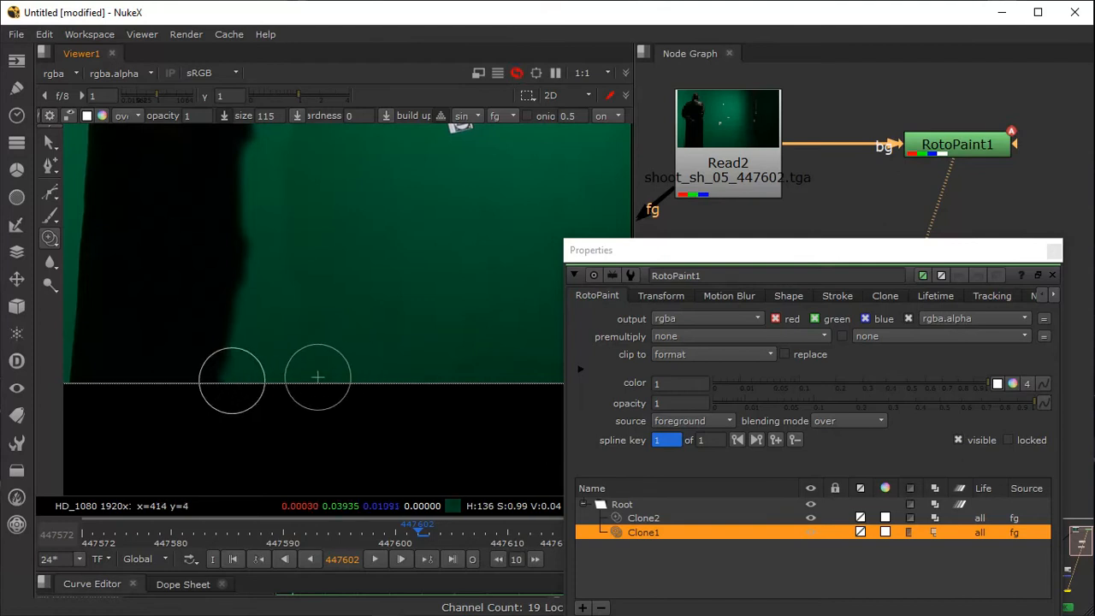
mouse_move(292, 387)
left_mouse_down()
mouse_move(248, 357)
mouse_move(313, 348)
mouse_move(293, 332)
mouse_move(303, 299)
mouse_move(320, 334)
mouse_move(325, 232)
mouse_move(303, 215)
left_mouse_up()
mouse_move(218, 219)
left_mouse_down()
mouse_move(208, 286)
mouse_move(281, 308)
mouse_move(291, 231)
mouse_move(317, 203)
left_mouse_up()
middle_click_drag(318, 203, 300, 341)
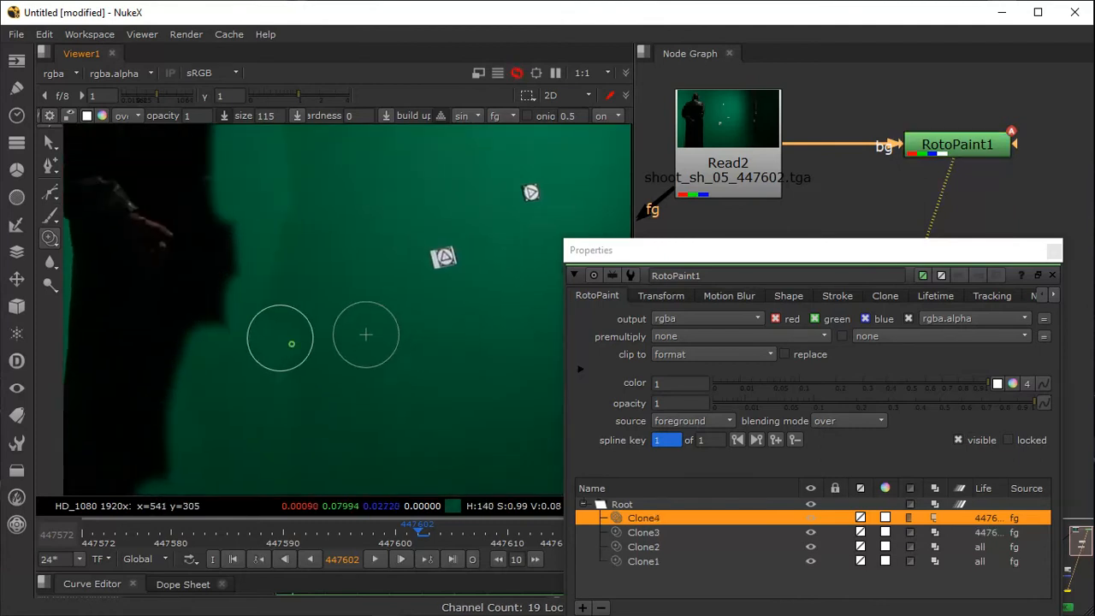
left_click_drag(273, 228, 281, 183)
middle_click_drag(281, 183, 288, 342)
mouse_move(288, 342)
left_mouse_down()
mouse_move(288, 237)
mouse_move(274, 206)
left_mouse_up()
middle_click_drag(273, 205, 276, 331)
Step: Clone green screen over the coat's right edge, the actor's head area and the left shoulder down to the arm
mouse_move(275, 327)
left_mouse_down()
mouse_move(235, 240)
mouse_move(218, 240)
mouse_move(174, 295)
left_mouse_up()
middle_click_drag(173, 296, 464, 262)
mouse_move(464, 262)
left_mouse_down()
mouse_move(335, 223)
mouse_move(297, 289)
left_mouse_up()
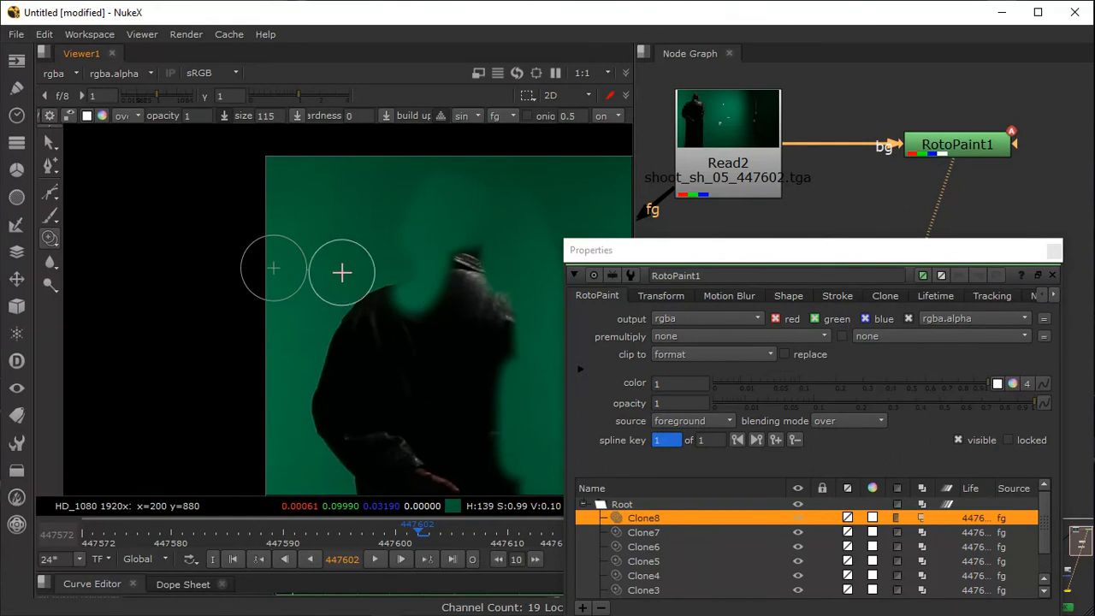
left_click_drag(455, 265, 410, 250)
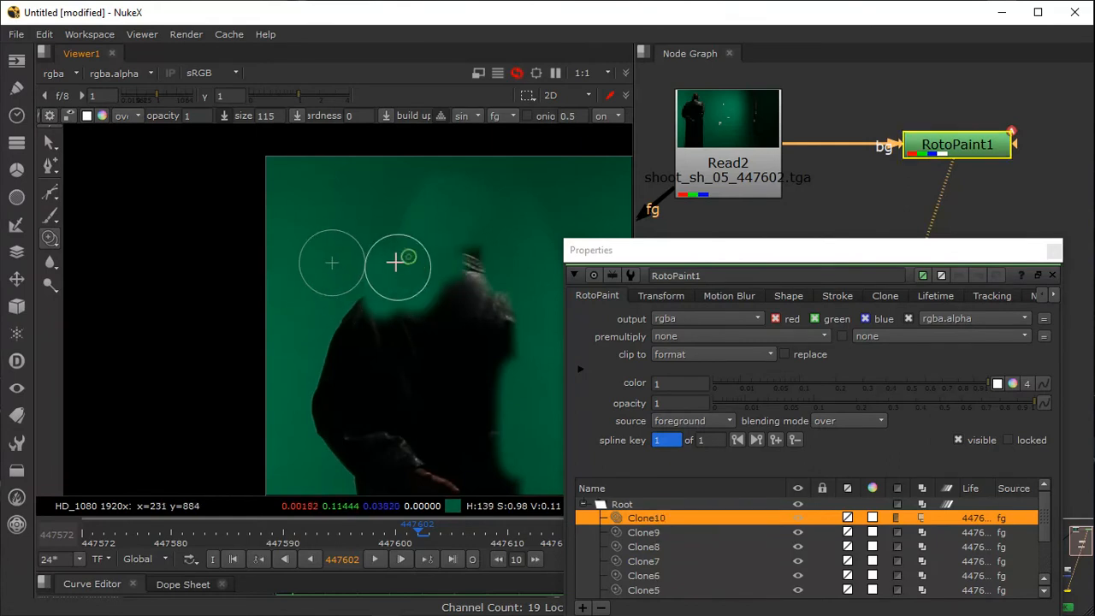
mouse_move(354, 322)
left_mouse_down()
mouse_move(354, 359)
mouse_move(354, 337)
mouse_move(325, 349)
mouse_move(326, 441)
left_mouse_up()
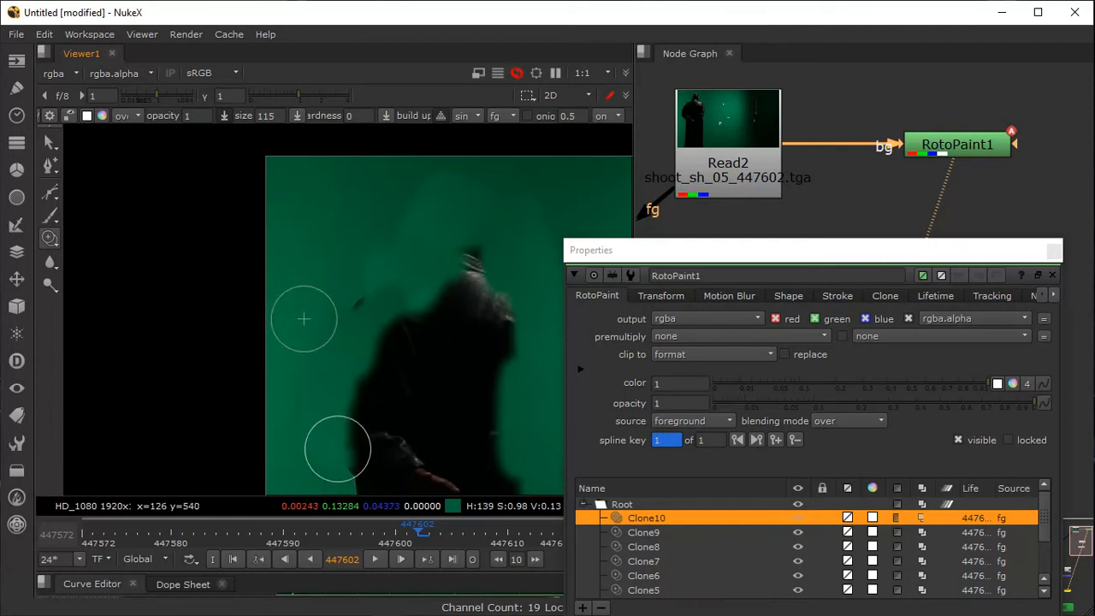
left_click_drag(369, 312, 364, 321)
Step: Sample fresh green-screen areas and clone over the remaining head, collar, torso and lower coat, narrowing the figure from both sides
middle_click_drag(424, 352, 241, 356)
mouse_move(460, 330)
left_mouse_down("ctrl")
mouse_move(280, 304)
mouse_move(292, 255)
mouse_move(293, 317)
mouse_move(291, 228)
mouse_move(298, 318)
mouse_move(332, 310)
mouse_move(298, 415)
mouse_move(299, 393)
left_mouse_up("ctrl")
mouse_move(387, 316)
left_mouse_down("ctrl")
mouse_move(374, 317)
mouse_move(431, 251)
left_mouse_up("ctrl")
mouse_move(270, 213)
left_mouse_down()
mouse_move(292, 252)
mouse_move(294, 236)
left_mouse_up()
mouse_move(279, 240)
left_mouse_down()
mouse_move(268, 335)
mouse_move(278, 443)
left_mouse_up()
left_click_drag(289, 384, 324, 501)
middle_click_drag(339, 411, 299, 224)
mouse_move(299, 362)
left_mouse_down()
mouse_move(277, 269)
mouse_move(311, 350)
mouse_move(249, 478)
left_mouse_up()
mouse_move(334, 399)
left_mouse_down("ctrl")
mouse_move(228, 386)
mouse_move(211, 349)
mouse_move(214, 273)
mouse_move(213, 335)
left_mouse_up("ctrl")
mouse_move(251, 285)
left_mouse_down()
mouse_move(163, 239)
mouse_move(225, 273)
mouse_move(256, 256)
mouse_move(196, 306)
mouse_move(202, 192)
mouse_move(232, 215)
mouse_move(194, 148)
mouse_move(186, 213)
left_mouse_up()
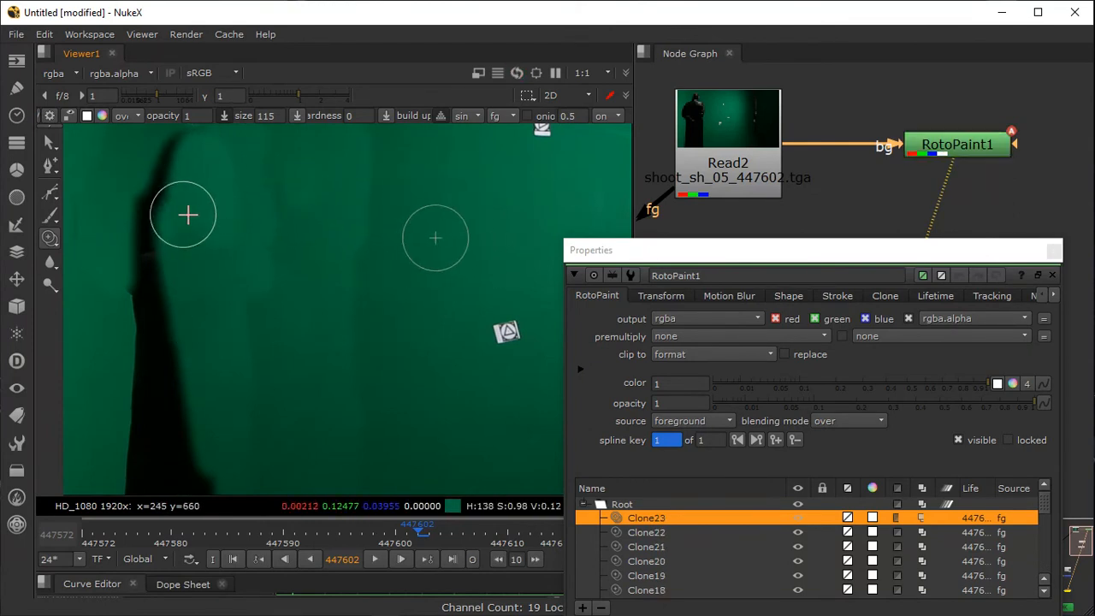
Step: Clone green screen over the thin dark strip left in the middle of the actor's body
middle_click_drag(186, 212, 200, 310)
left_click_drag(200, 247, 196, 208, "ctrl")
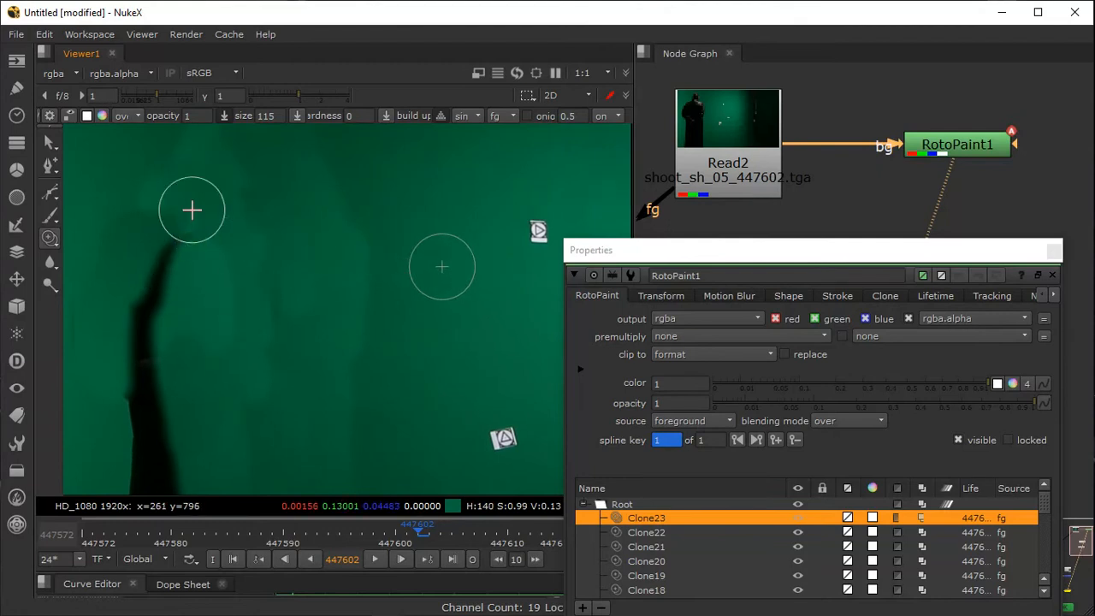
mouse_move(162, 356)
left_mouse_down()
mouse_move(180, 381)
mouse_move(188, 320)
left_mouse_up()
mouse_move(282, 363)
left_mouse_down("ctrl")
mouse_move(268, 371)
mouse_move(152, 317)
mouse_move(117, 371)
mouse_move(172, 473)
mouse_move(171, 454)
left_mouse_up("ctrl")
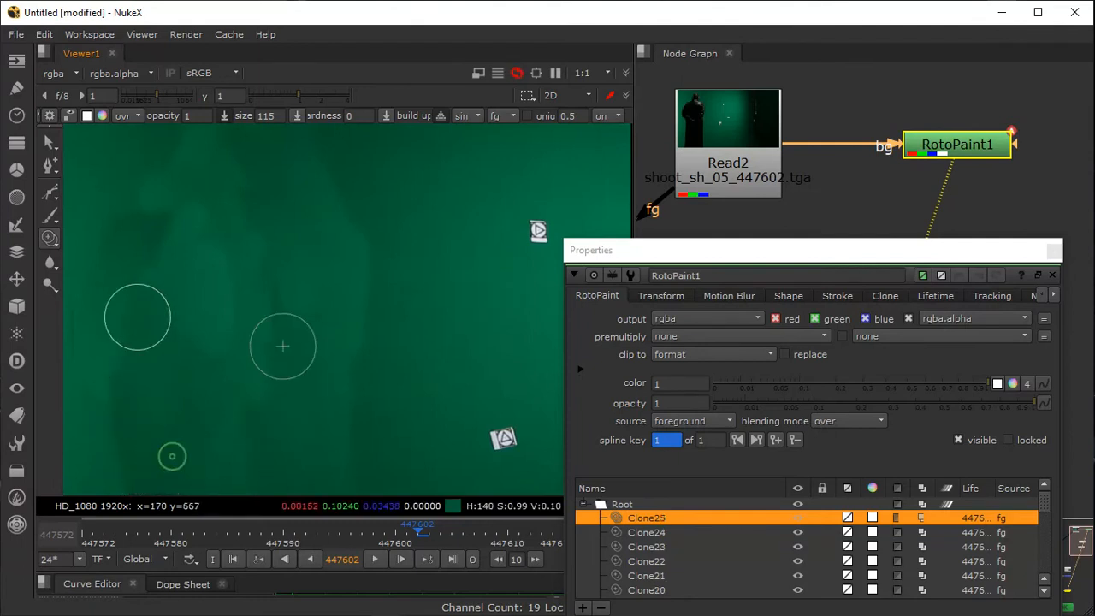
mouse_move(184, 416)
left_mouse_down()
mouse_move(215, 342)
mouse_move(188, 232)
mouse_move(172, 346)
left_mouse_up()
Step: Clone green screen over the rest of the lower coat down to the bottom of the plate
middle_click_drag(165, 450, 239, 244)
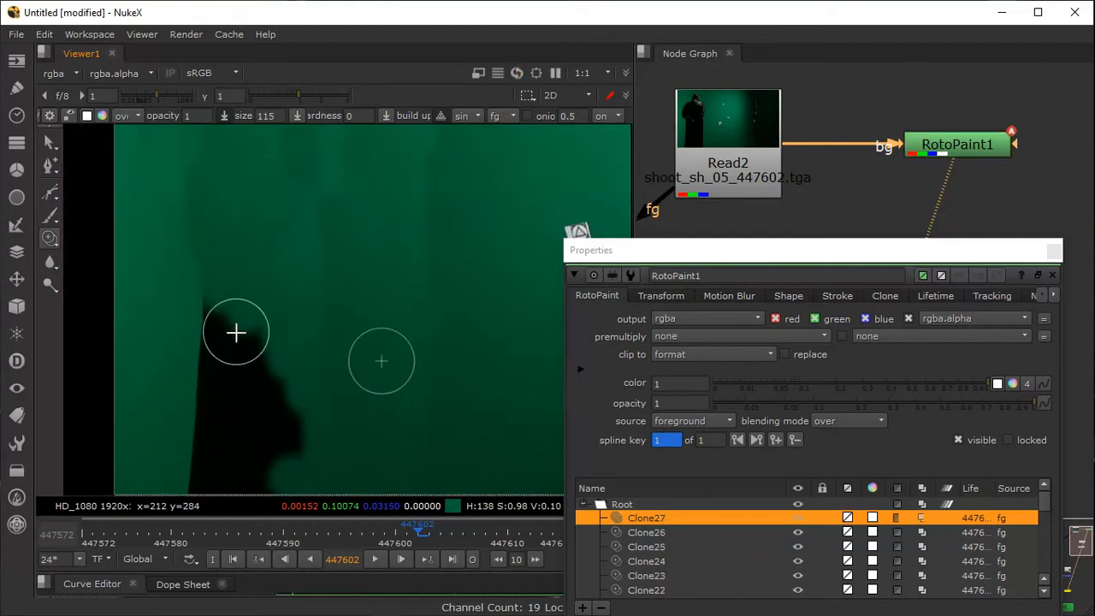
mouse_move(273, 442)
left_mouse_down()
mouse_move(298, 374)
mouse_move(275, 289)
mouse_move(261, 467)
mouse_move(291, 391)
mouse_move(354, 399)
mouse_move(393, 426)
left_mouse_up()
left_click_drag(280, 444, 313, 472)
mouse_move(315, 419)
left_mouse_down()
mouse_move(291, 464)
mouse_move(322, 498)
mouse_move(295, 445)
mouse_move(237, 462)
mouse_move(233, 511)
left_mouse_up()
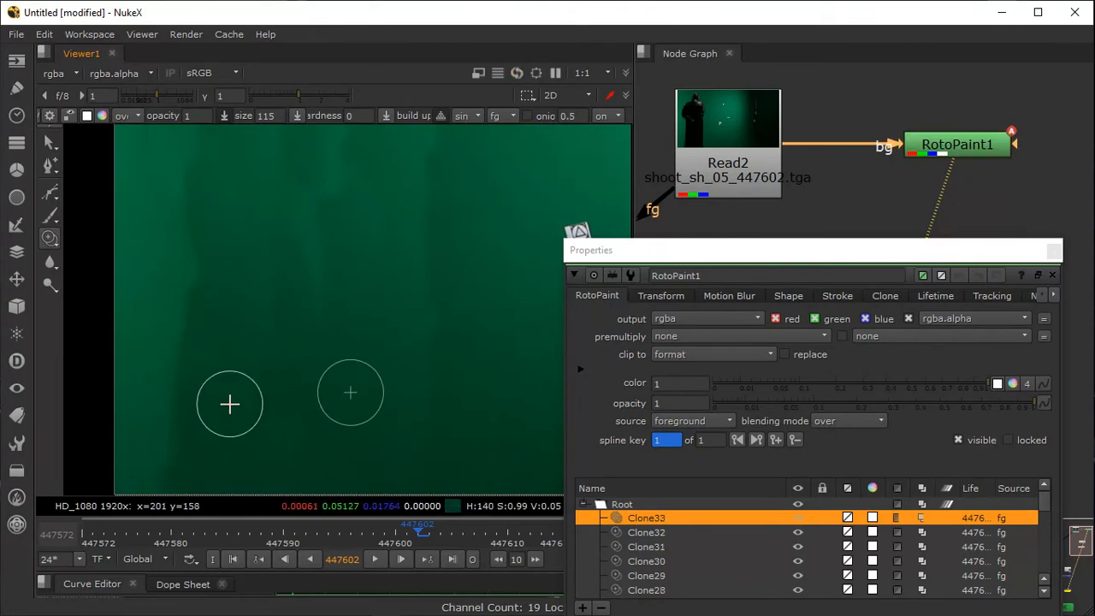
Step: Try blending the repaired body area with more clone strokes from nearby green screen, and undo them
scroll(230, 403, "down", 2)
left_click_drag(239, 344, 293, 362)
left_click_drag(300, 400, 282, 361)
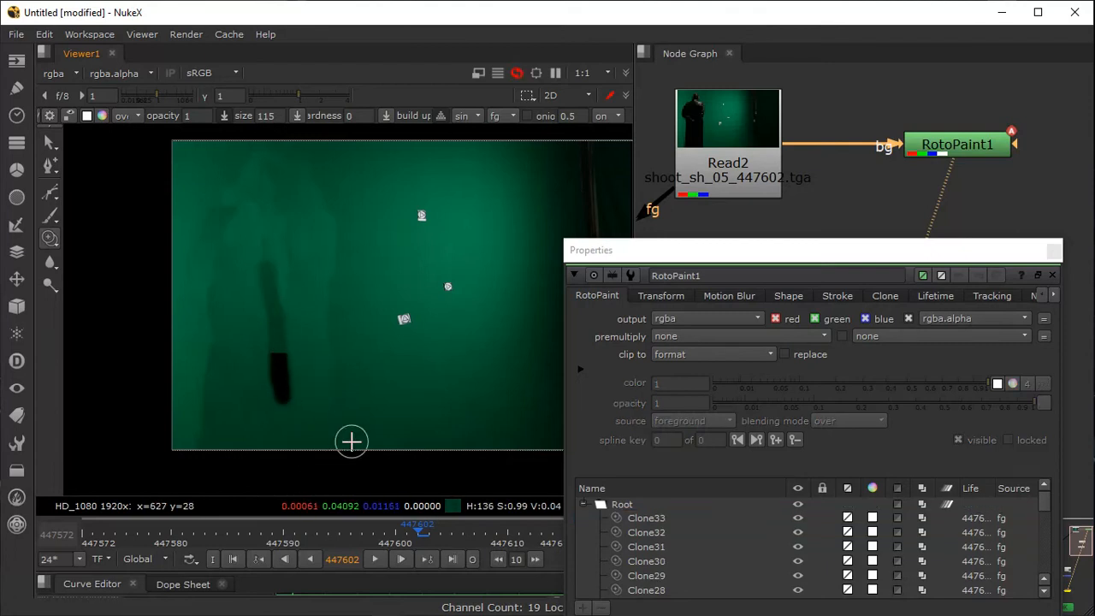
key("ctrl+z")
left_click_drag(325, 433, 262, 254, "ctrl")
key("ctrl+z")
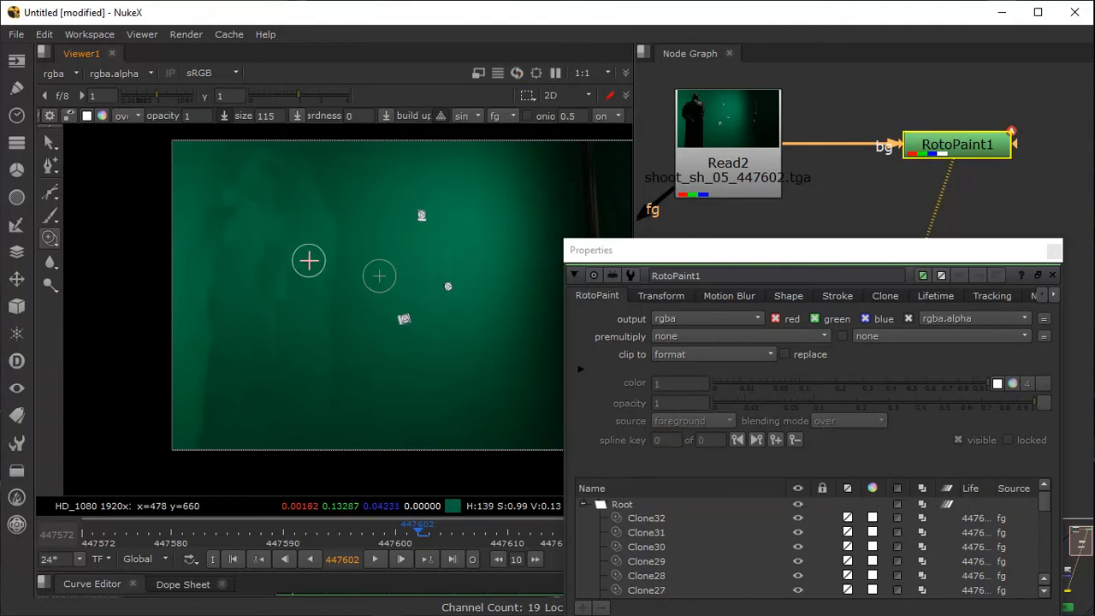
Step: Clone green screen over the uneven patches where the actor's upper body was, and close the RotoPaint1 properties
left_click(309, 260)
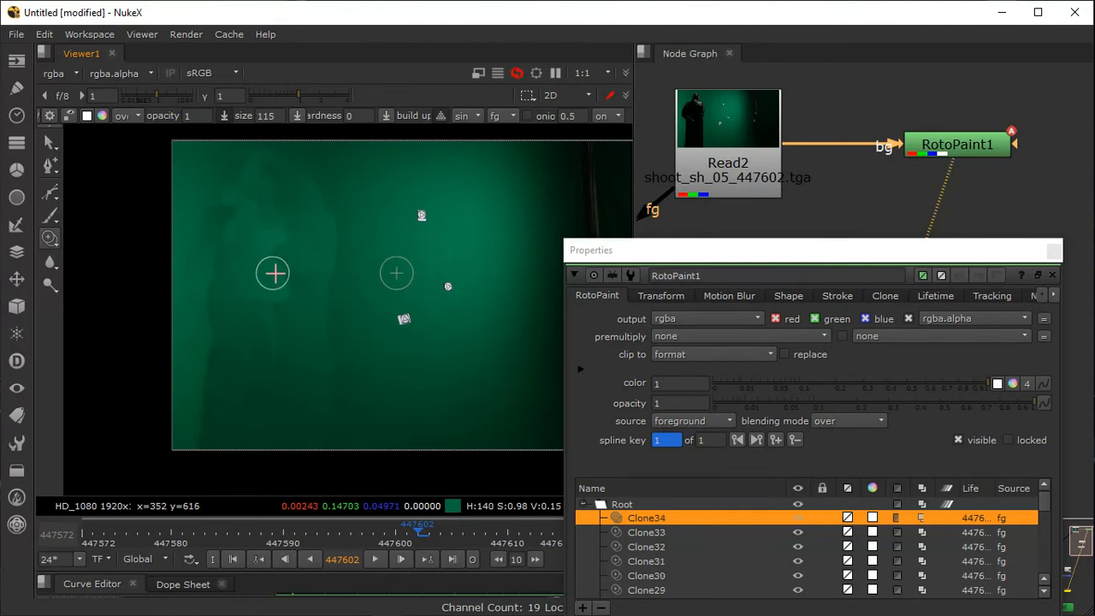
left_click(318, 243)
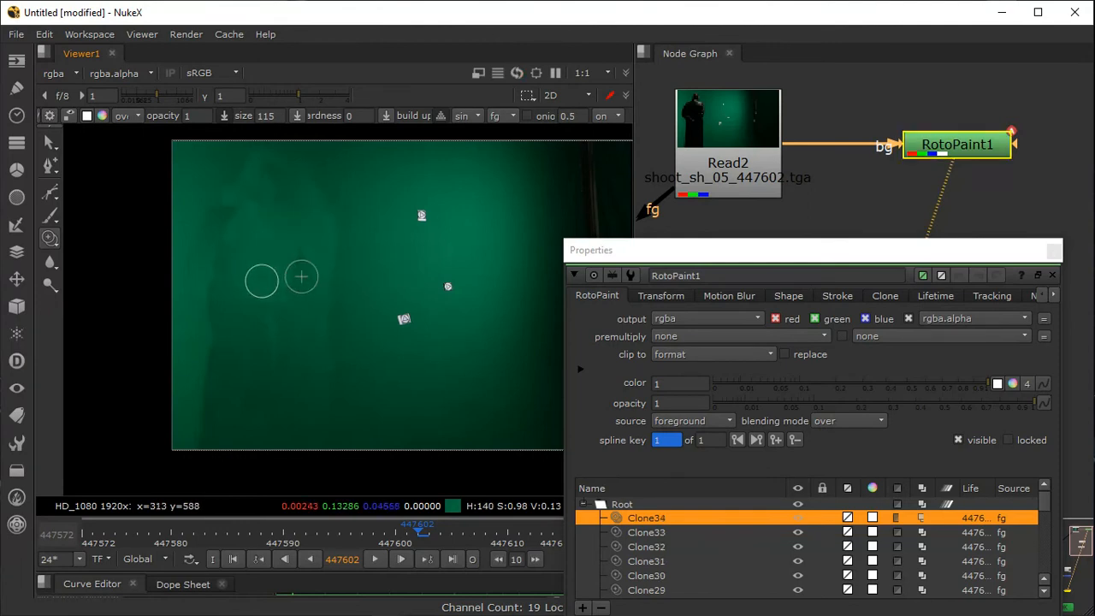
left_click(300, 340)
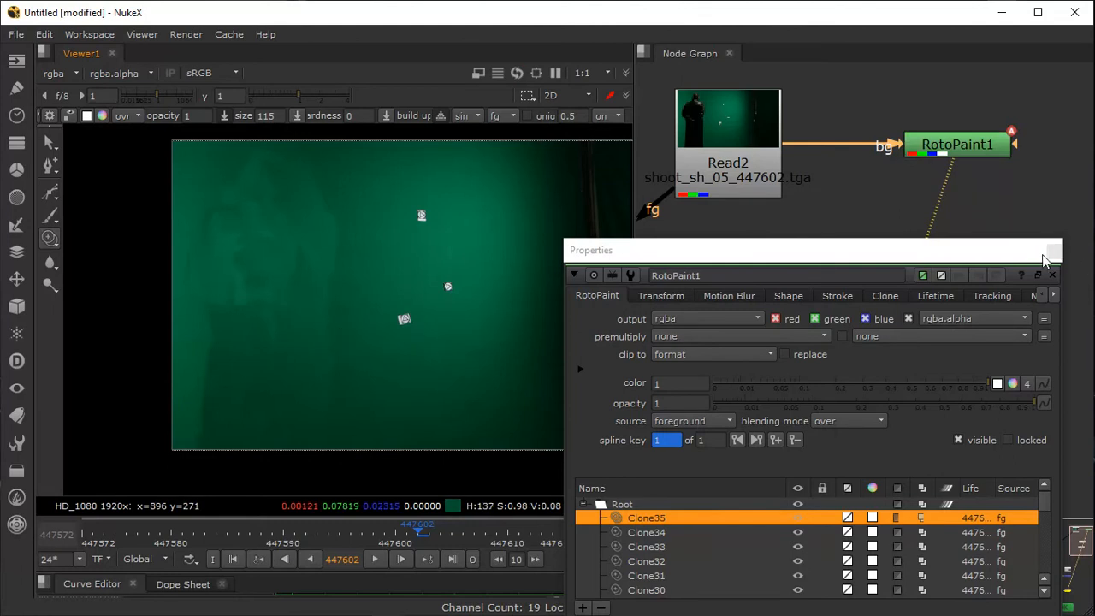
left_click(1052, 250)
Step: Connect Difference1's A input to Read2 and B input to RotoPaint1, and view Premult2's output and alpha
middle_click_drag(914, 278, 848, 227)
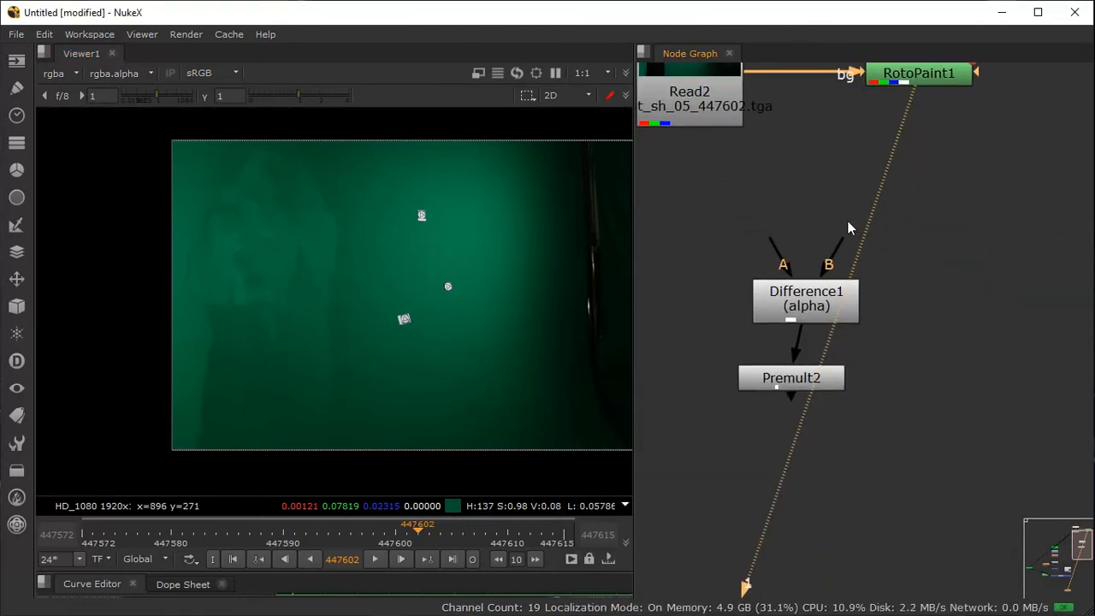
left_click_drag(712, 137, 715, 136)
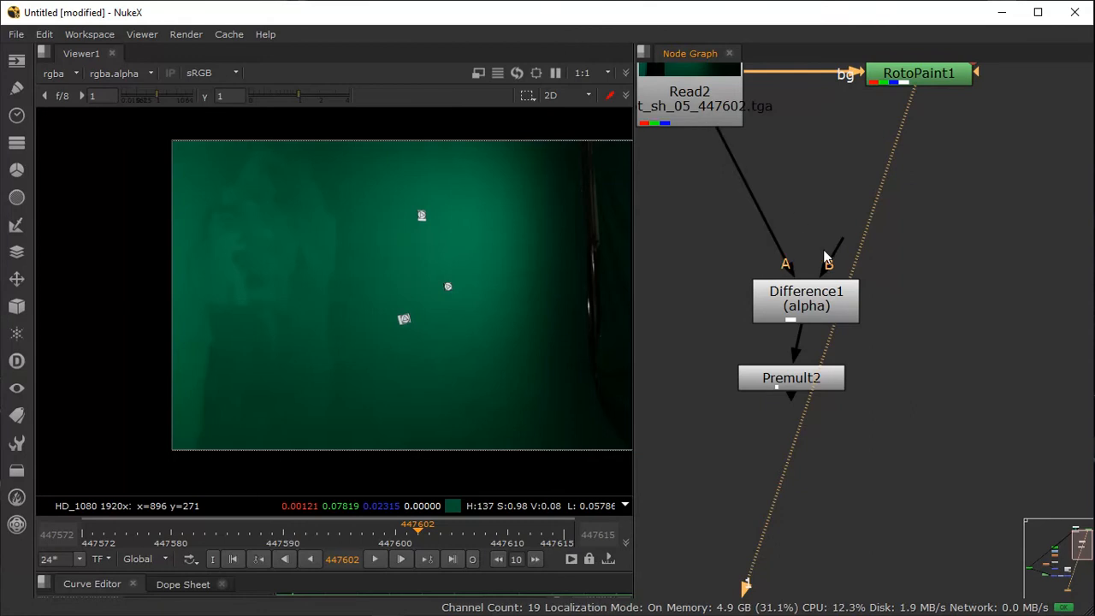
left_click_drag(840, 255, 915, 79)
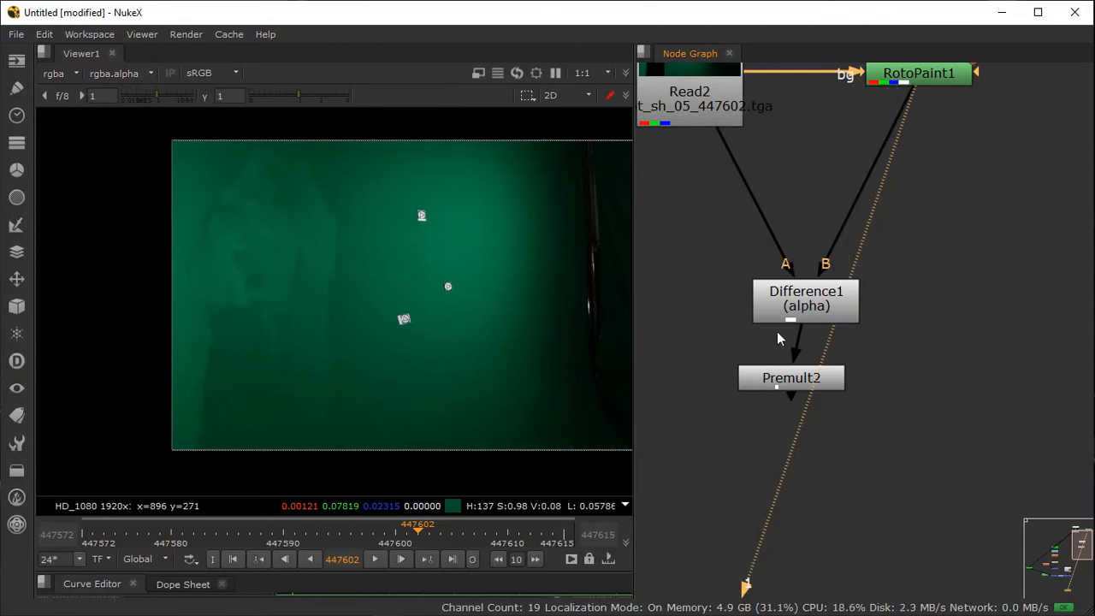
left_click(808, 384)
key("1")
middle_click_drag(380, 294, 326, 303)
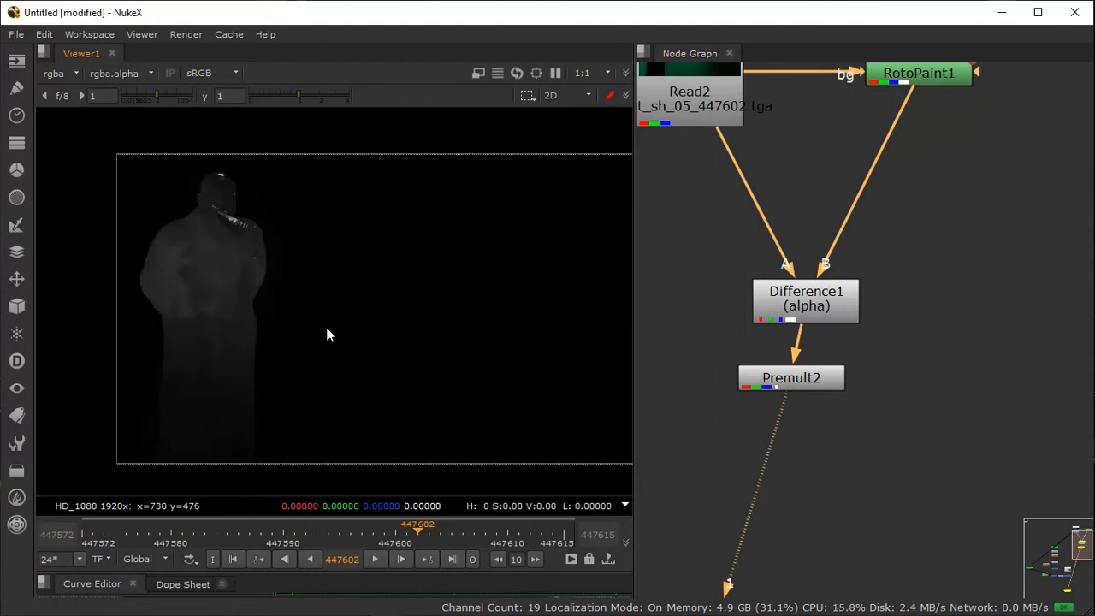
scroll(257, 295, "up", 1)
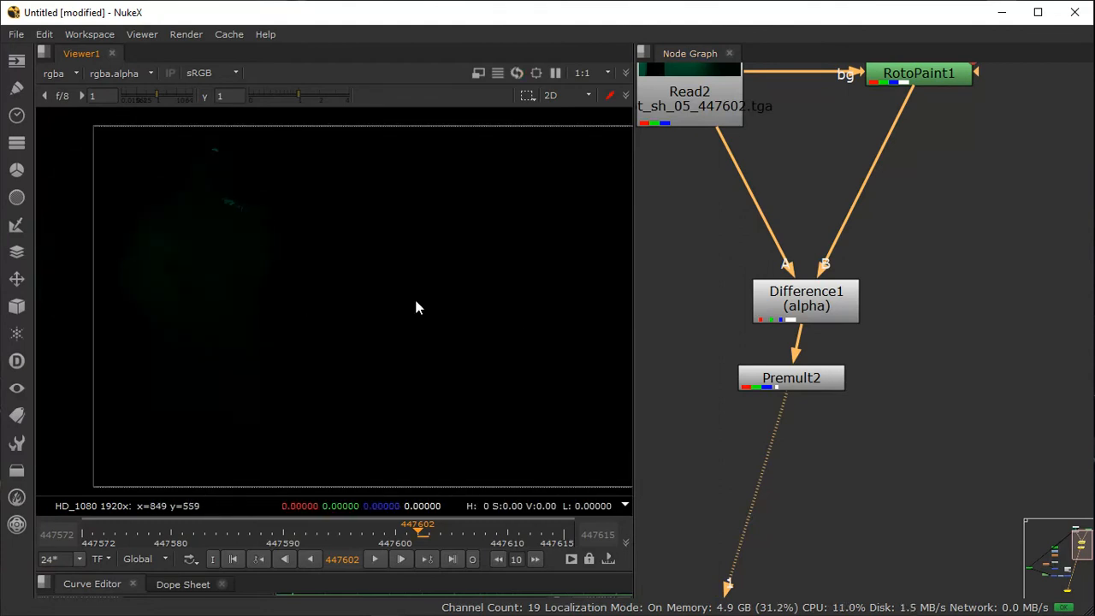
Step: Swap Difference1's A and B inputs and reposition the Read2 and RotoPaint1 nodes above it
left_click(805, 307)
key("shift+x")
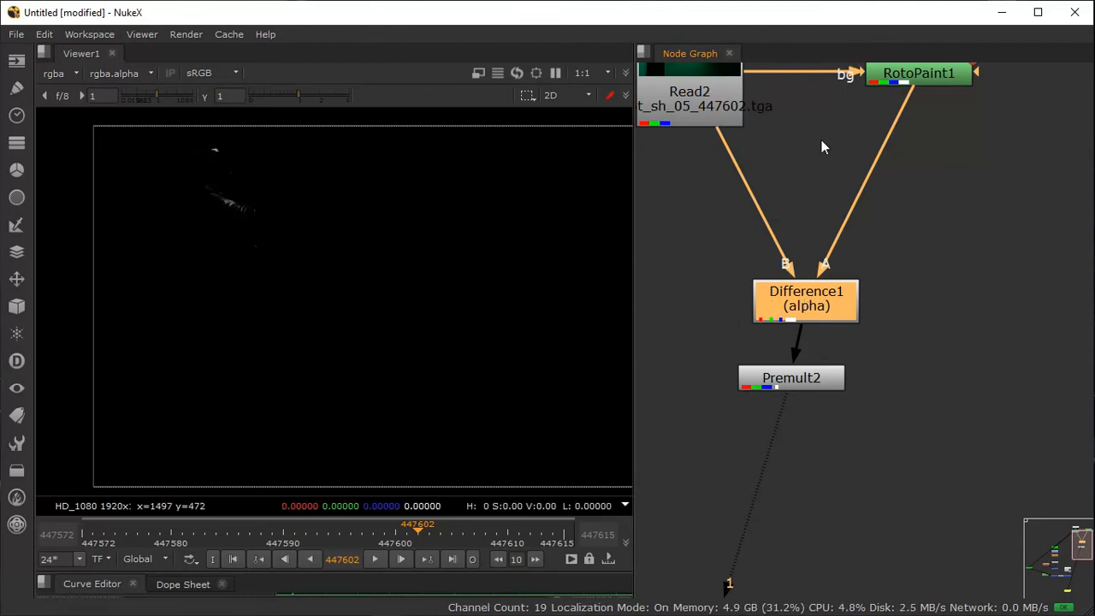
middle_click_drag(773, 123, 847, 189)
left_click_drag(800, 124, 810, 103)
left_click_drag(984, 143, 996, 104)
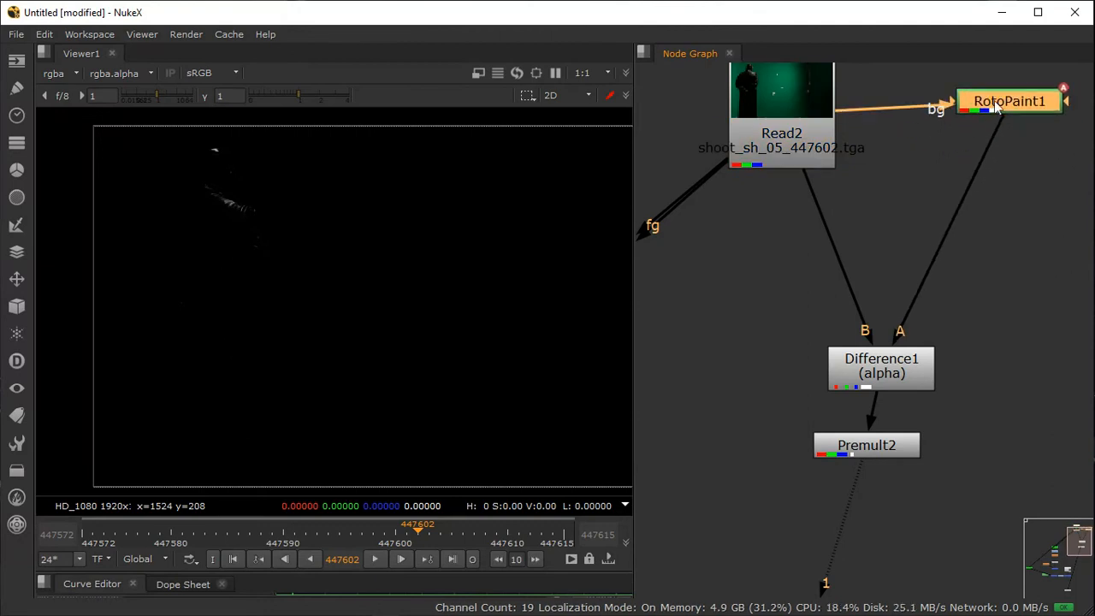
scroll(286, 301, "up", 1)
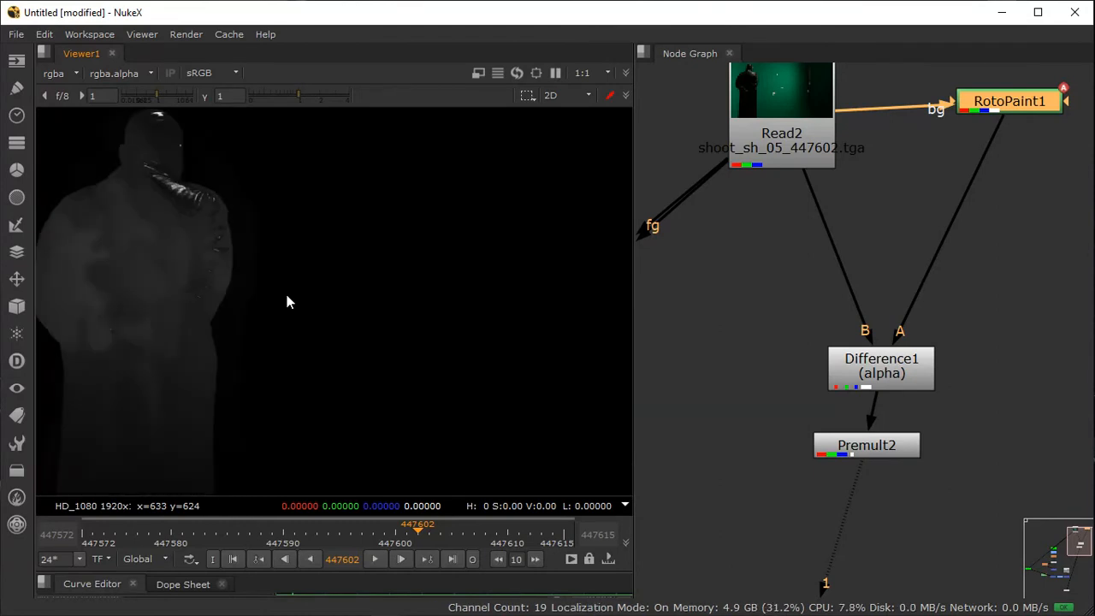
Step: Swap Difference1's inputs back so Read2 feeds A and RotoPaint1 feeds B, and view the whole frame
left_click(898, 376)
key("shift+x")
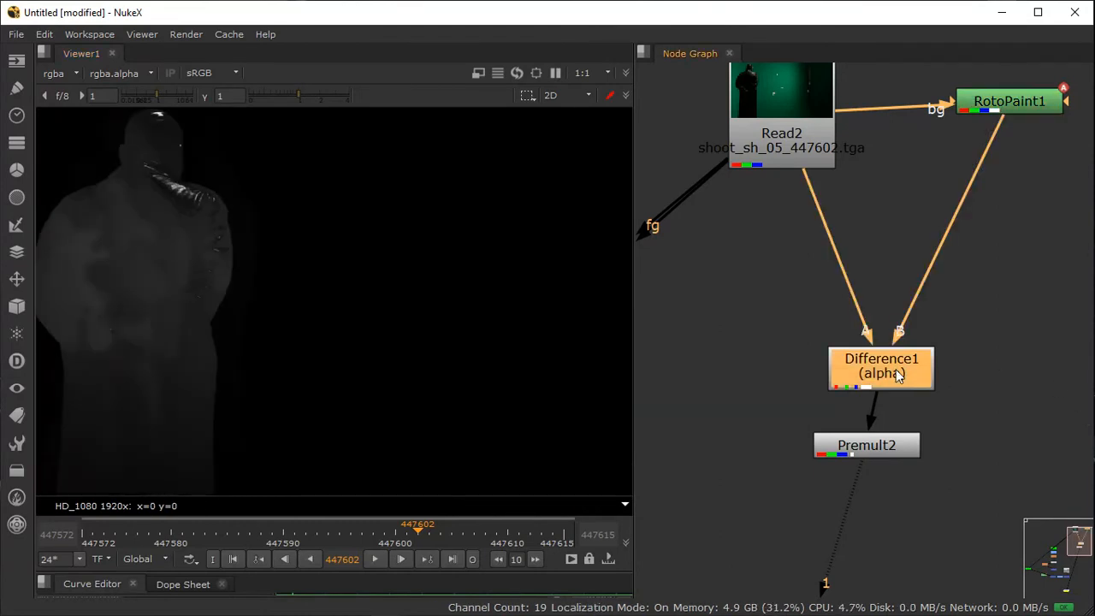
key("f")
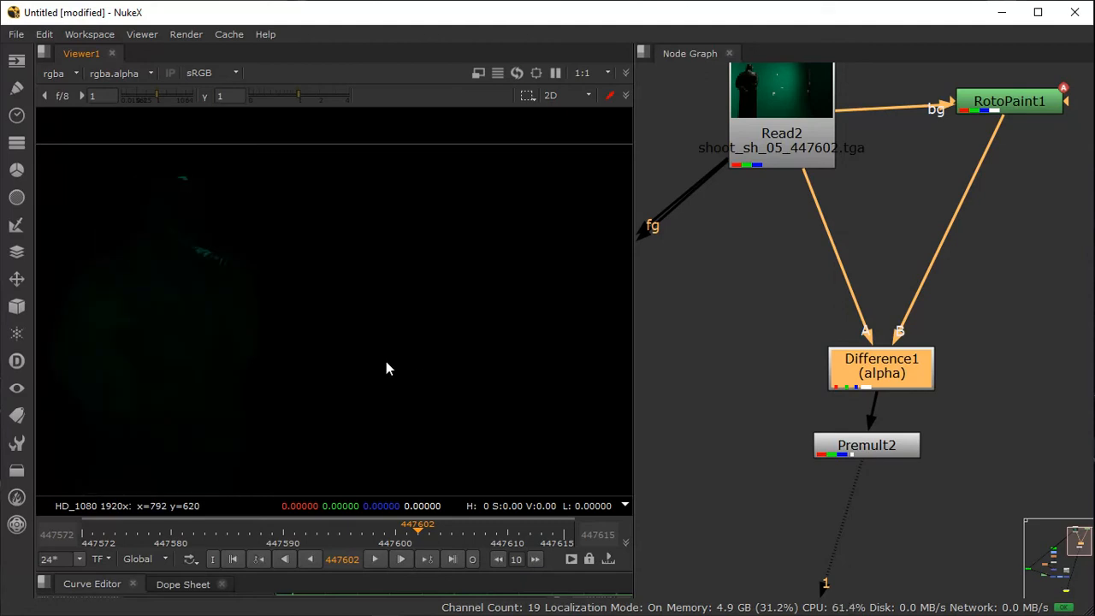
scroll(197, 259, "down", 4)
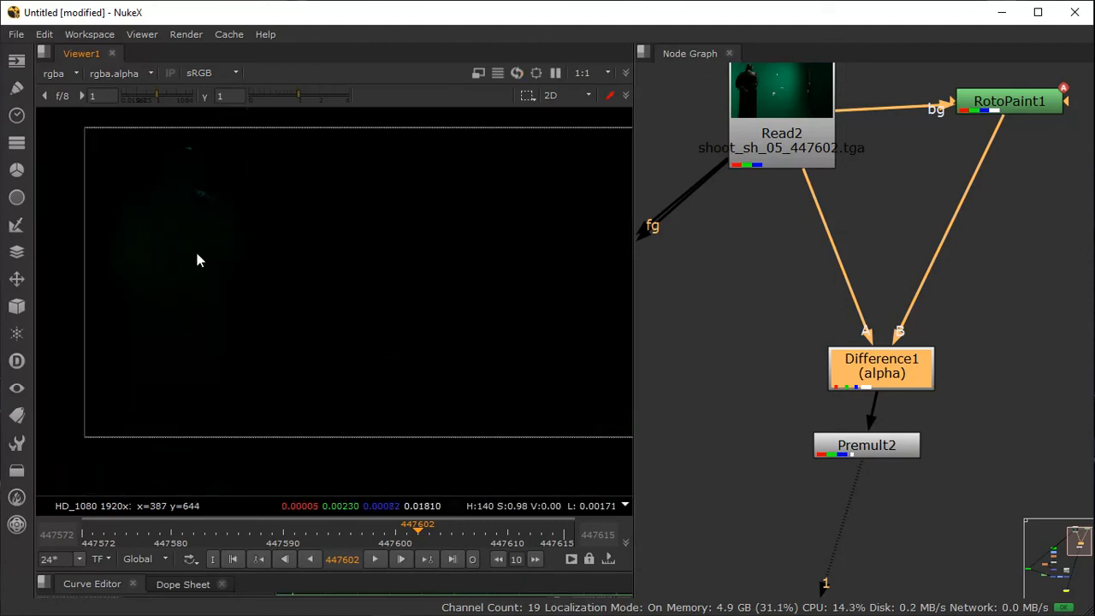
Step: Compare the alpha channel with the colour image of the premultiplied difference result around the actor's shoulders
key("a")
key("a")
key("a")
key("a")
key("a")
key("a")
scroll(150, 276, "up", 2)
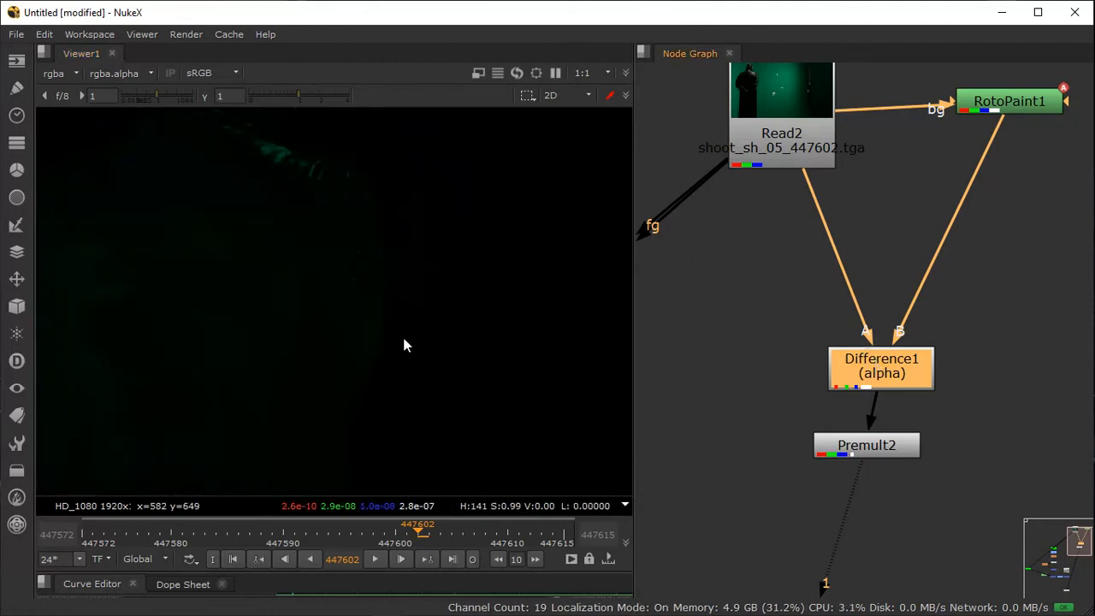
key("a")
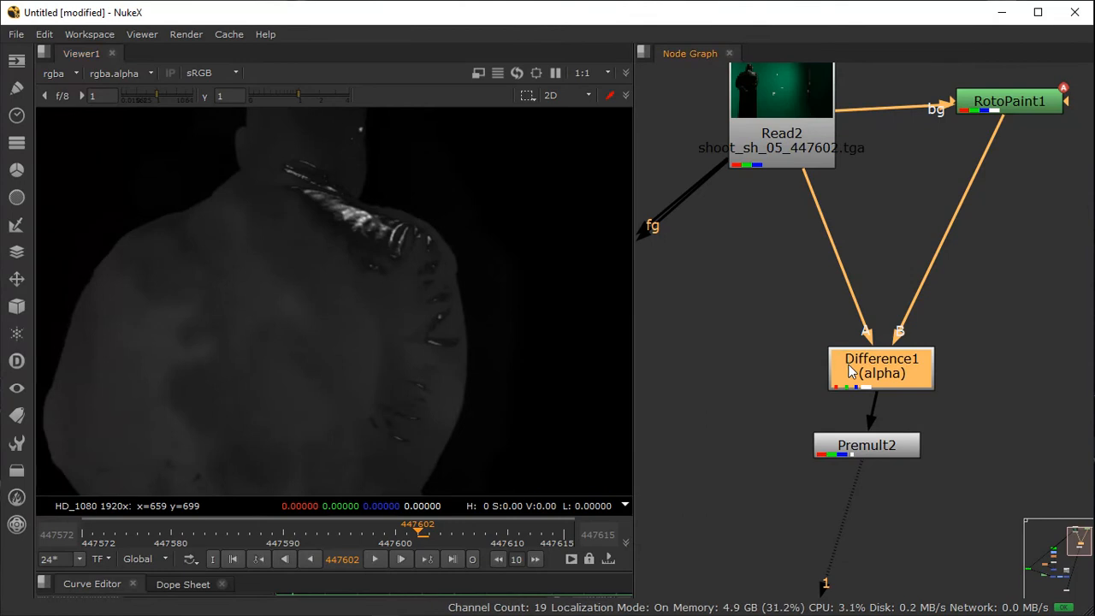
Step: Switch Difference1's inputs back and forth, leaving RotoPaint1 in A and Read2 in B
key("shift+x")
key("shift+x")
key("shift+x")
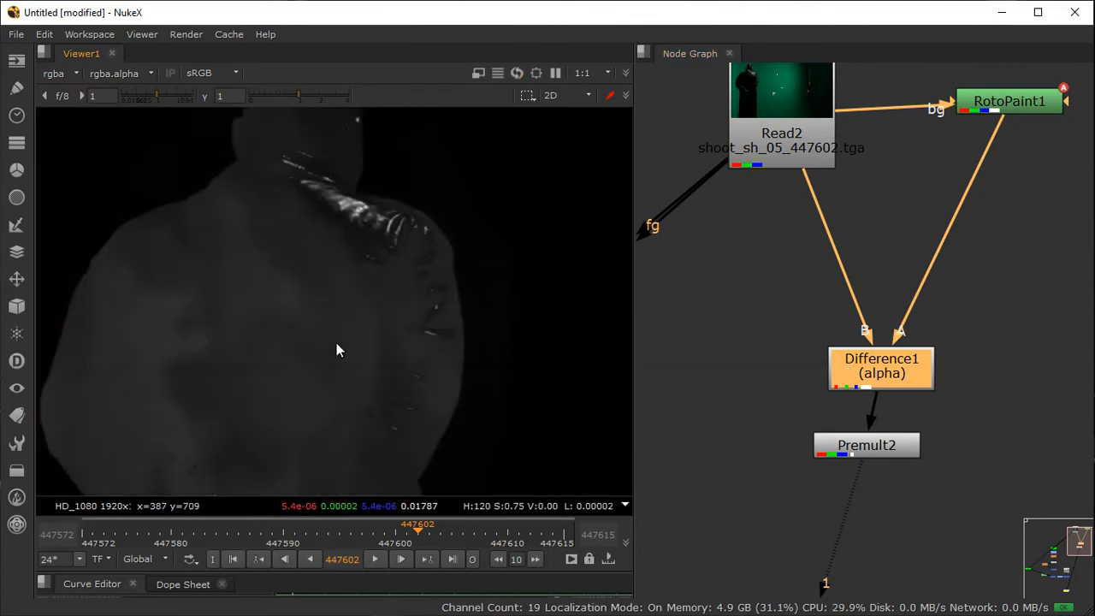
Step: Move the Viewer1 node directly below Premult2 and inspect the actor's matte
middle_click_drag(852, 404, 884, 175)
scroll(803, 187, "down", 4)
left_click_drag(750, 480, 883, 453)
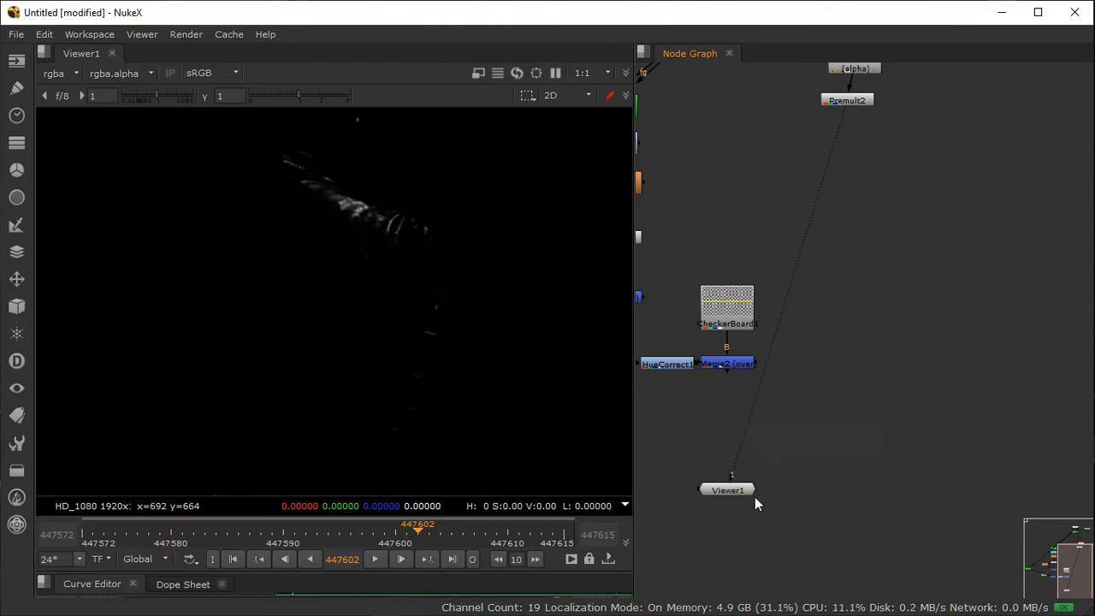
left_click_drag(753, 490, 878, 267)
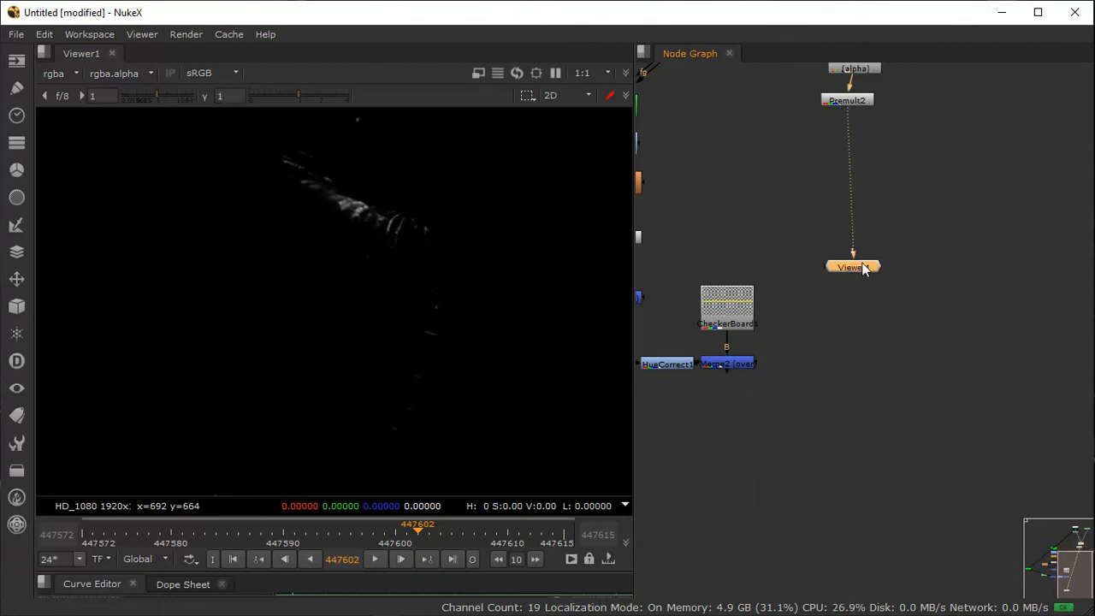
scroll(401, 249, "down", 3)
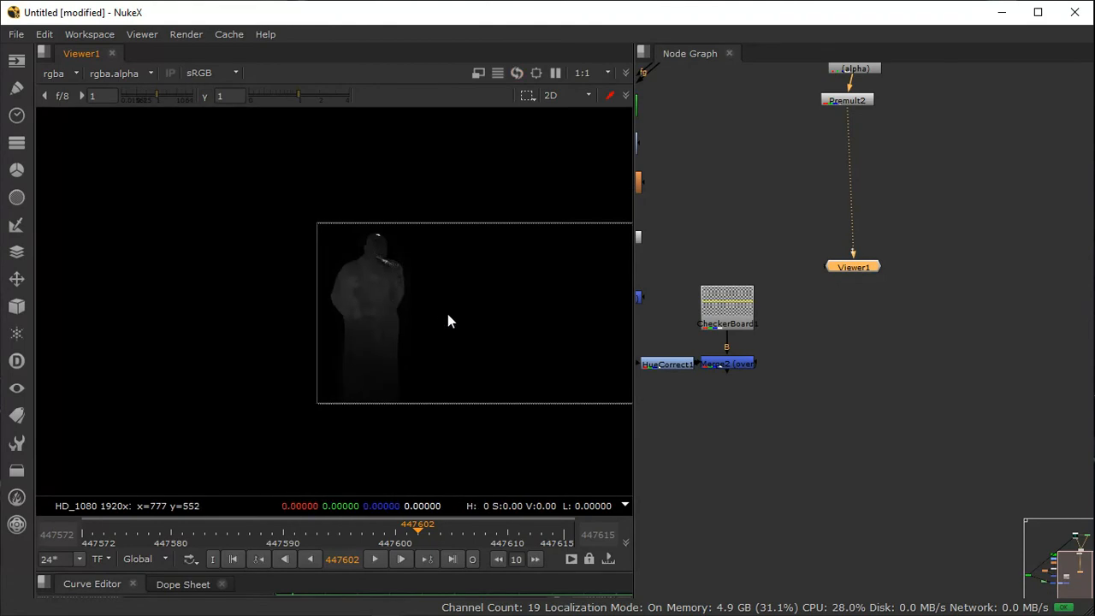
scroll(429, 300, "up", 5)
scroll(344, 308, "down", 3)
scroll(345, 308, "up", 2)
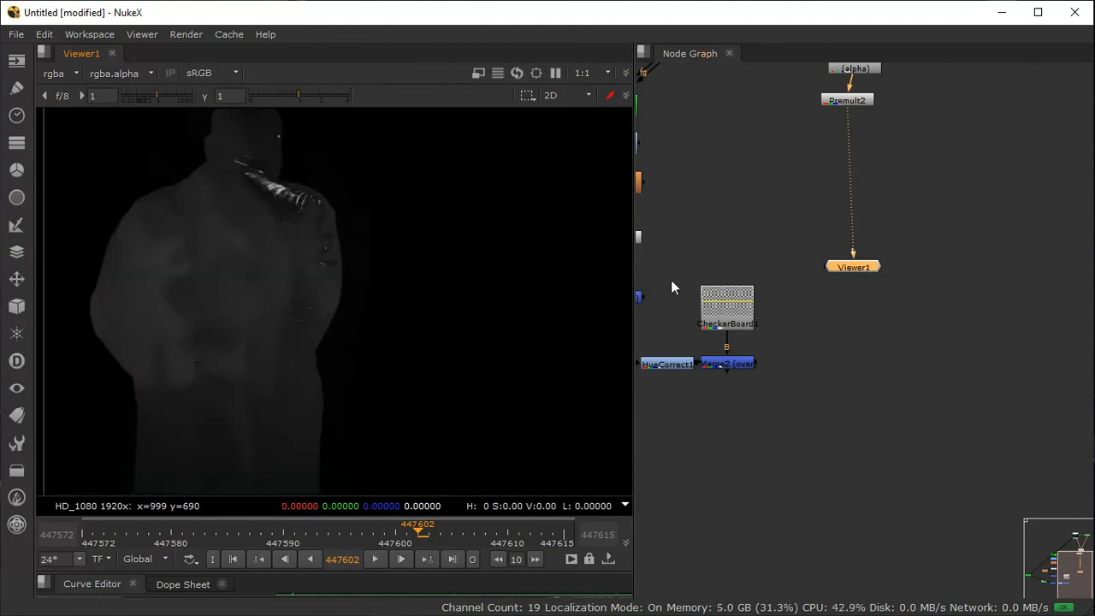
Step: Insert a Grade node between Difference1 and Premult2 and set its channels to alpha
middle_click_drag(982, 149, 941, 312)
left_click(848, 334)
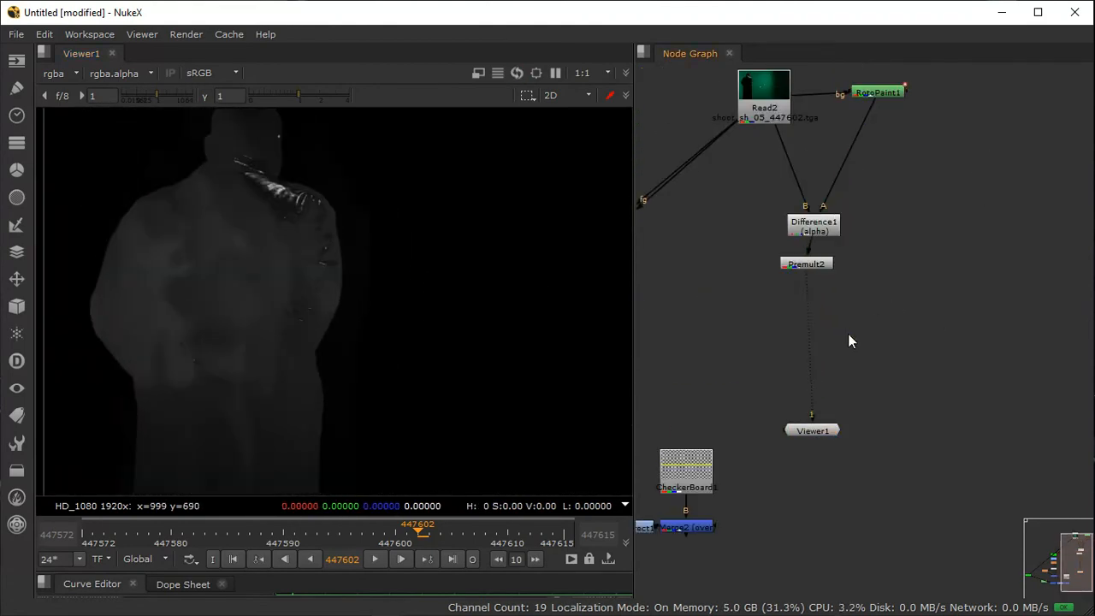
key("g")
left_click_drag(756, 218, 664, 399)
mouse_move(816, 270)
left_mouse_down()
mouse_move(813, 315)
mouse_move(849, 281)
mouse_move(801, 274)
left_mouse_up()
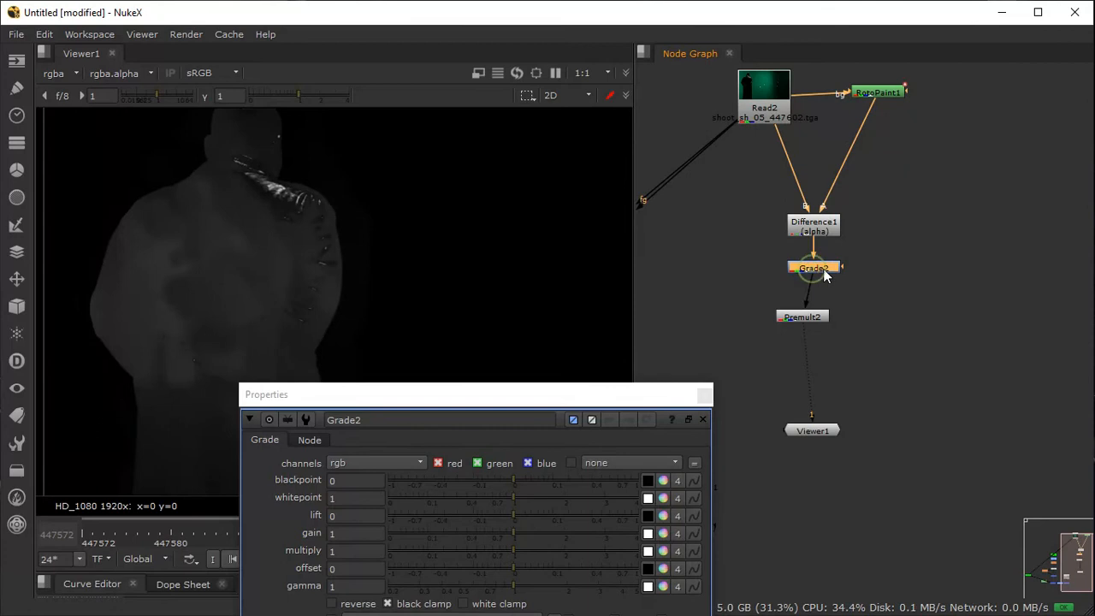
left_click(646, 178)
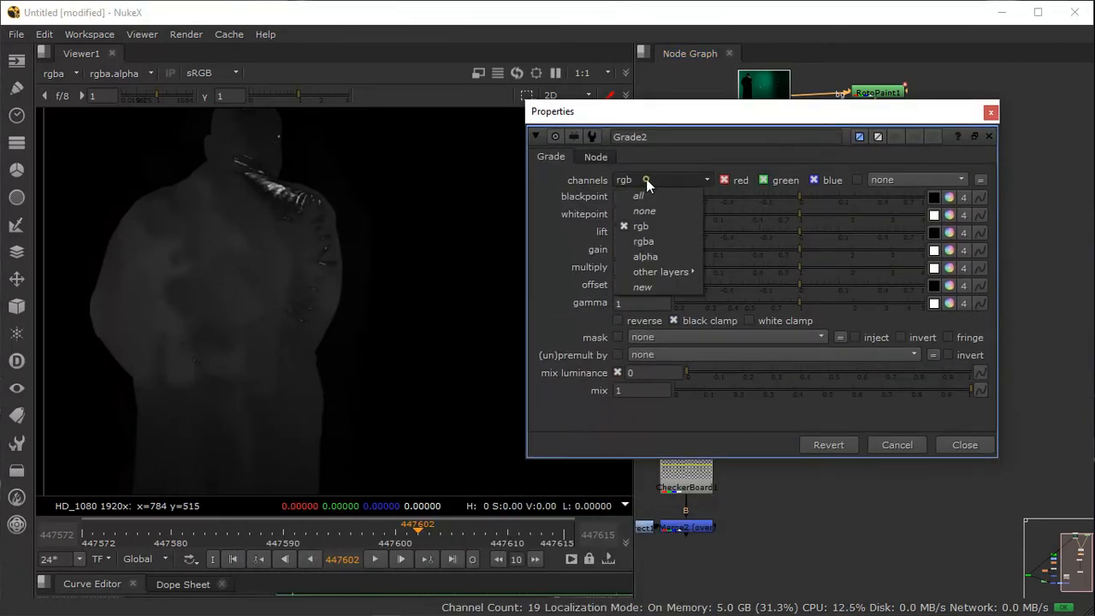
left_click(657, 255)
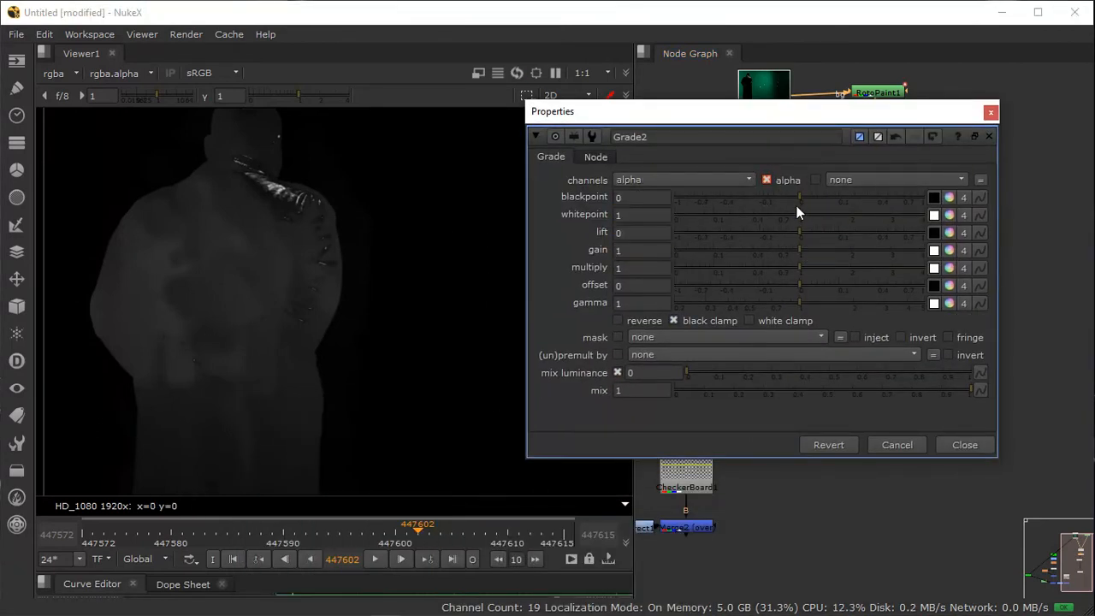
Step: Set Grade2's blackpoint to 0.003 and whitepoint to 0.005 to push the actor's matte to white
left_click_drag(799, 195, 707, 235)
key("ctrl+z")
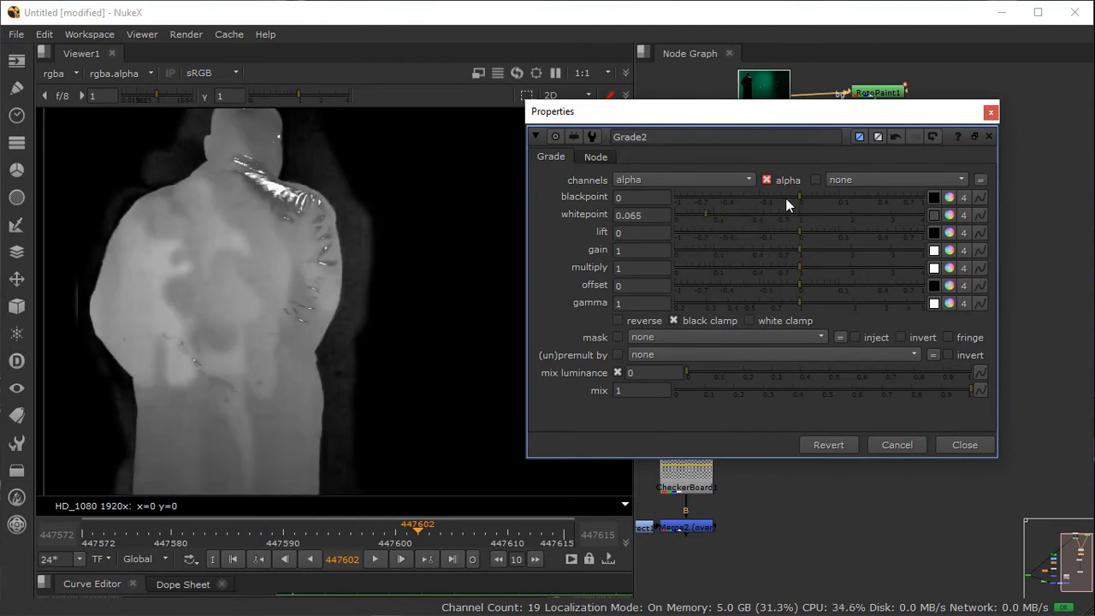
mouse_move(801, 198)
left_mouse_down()
mouse_move(822, 191)
mouse_move(805, 193)
left_mouse_up()
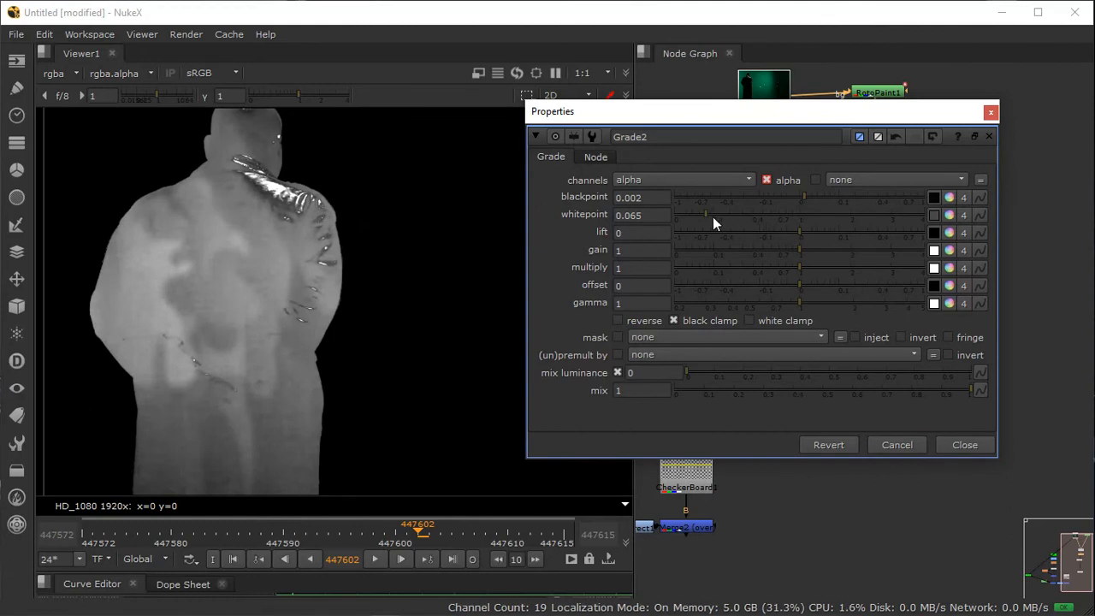
left_click_drag(706, 216, 683, 221)
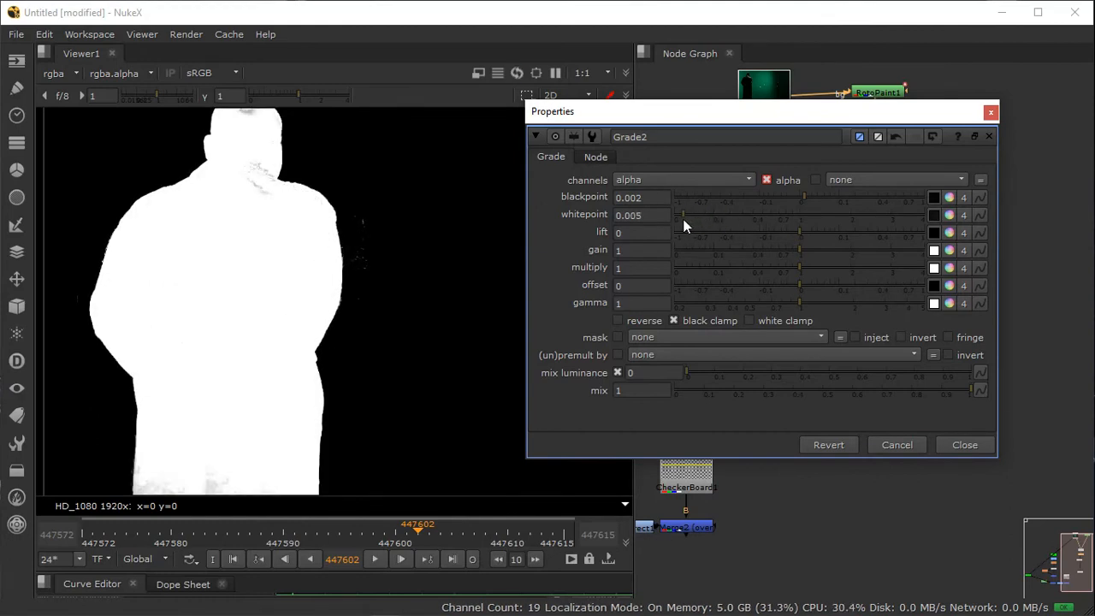
left_click(807, 197)
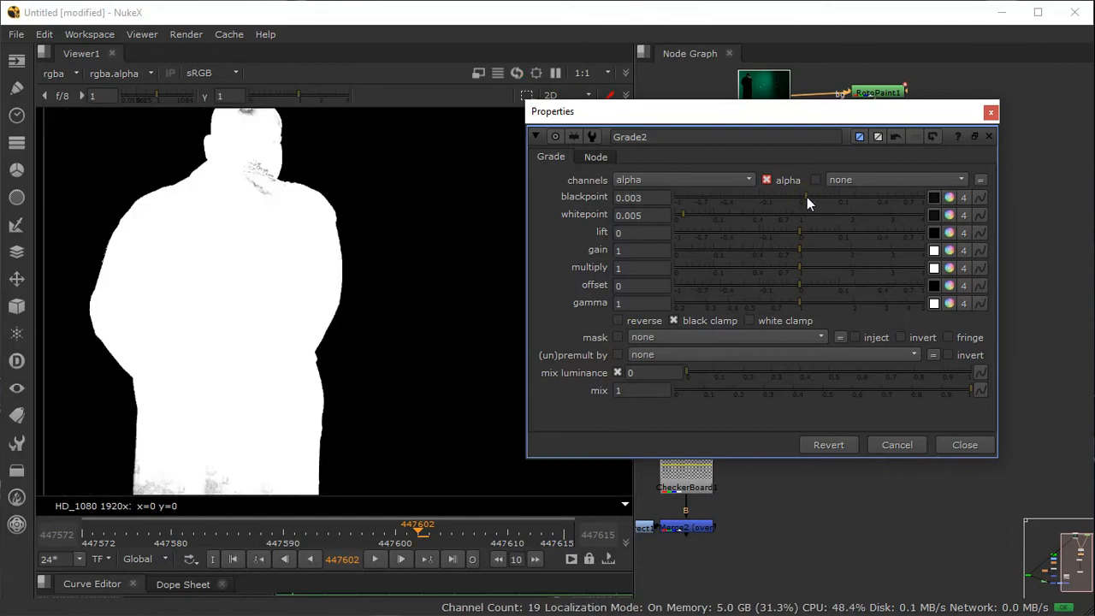
Step: Raise Grade2's gain to 1.78 and multiply to 1.72
left_click_drag(800, 234, 823, 254)
key("ctrl+z")
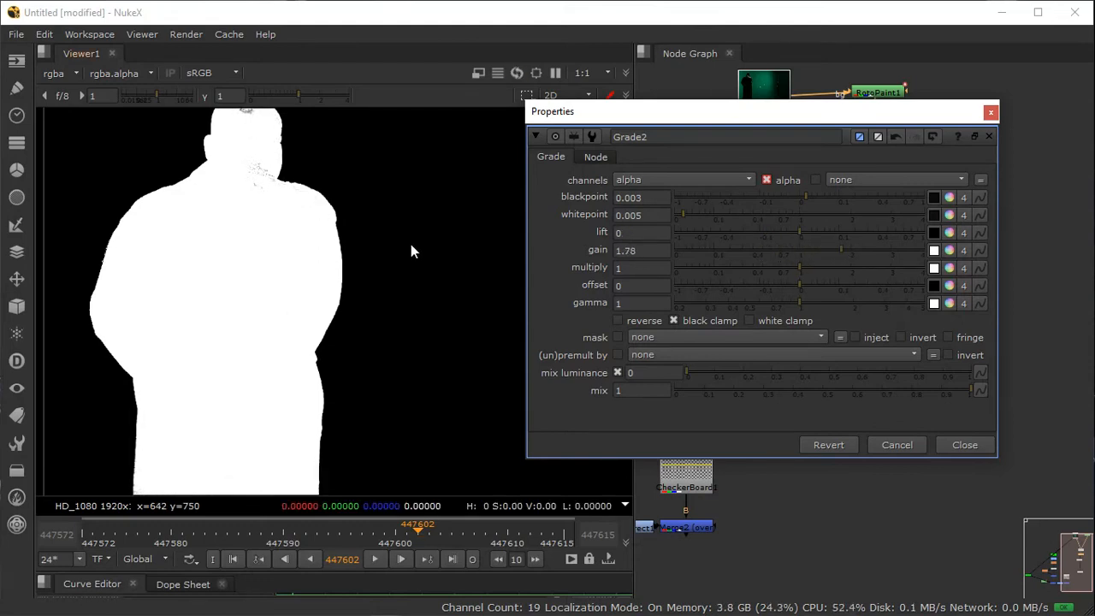
middle_click_drag(361, 215, 363, 271)
scroll(369, 162, "down", 1)
middle_click_drag(346, 376, 357, 301)
left_click_drag(800, 267, 838, 269)
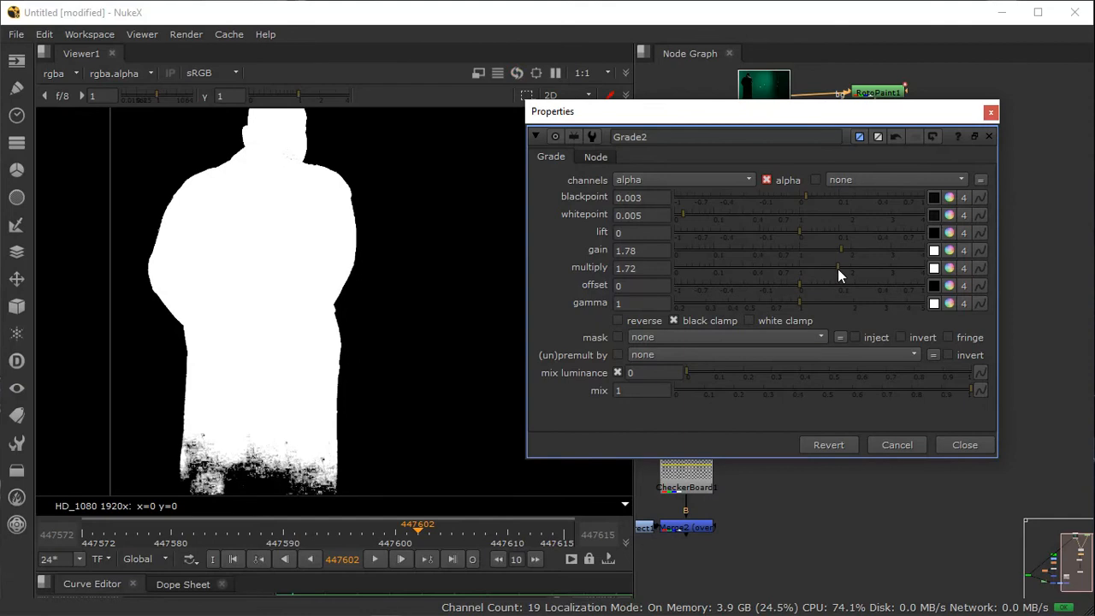
scroll(261, 308, "down", 2)
middle_click_drag(265, 308, 276, 185)
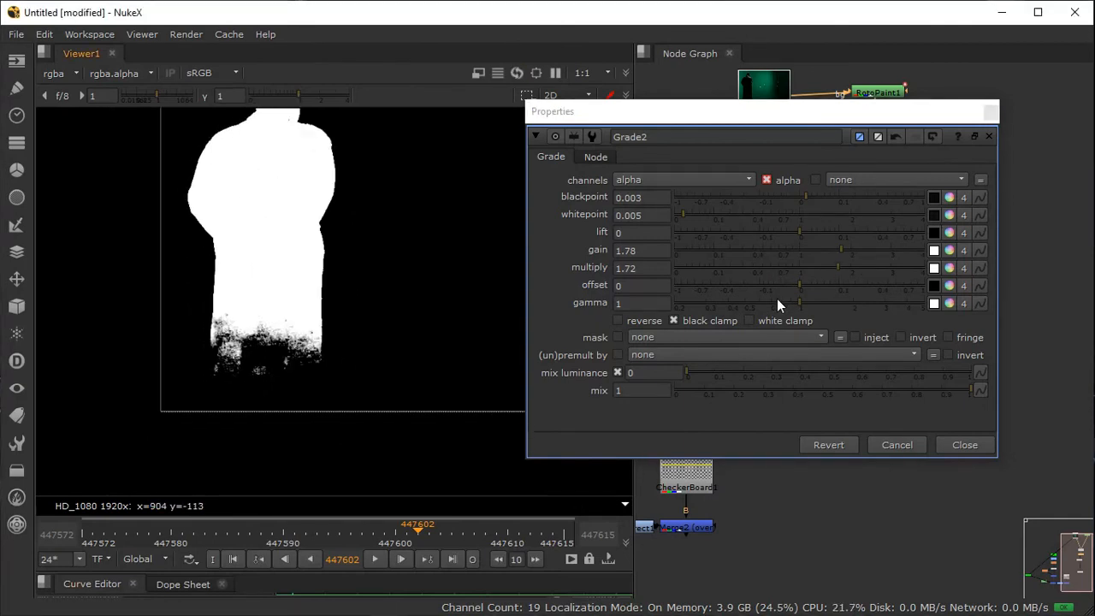
Step: Close the Grade2 settings and examine the actor's head, jacket and lower coat in the colour image and the alpha channel
left_click(990, 113)
middle_click_drag(335, 211, 280, 351)
key("a")
scroll(257, 272, "up", 3)
middle_click_drag(297, 178, 281, 263)
scroll(280, 261, "up", 5)
middle_click_drag(354, 275, 318, 289)
scroll(250, 200, "up", 3)
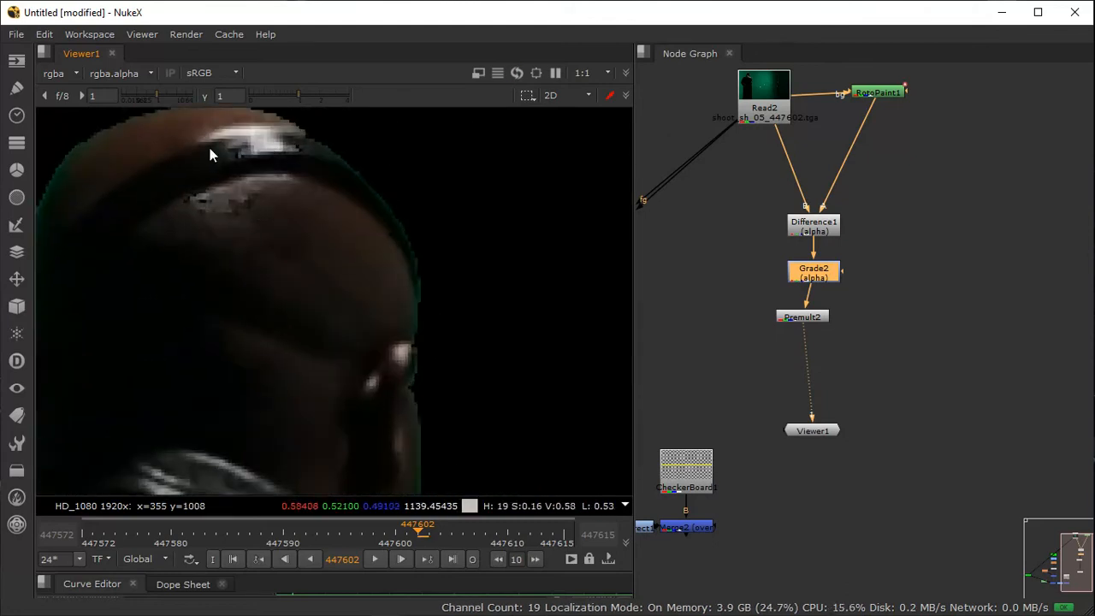
middle_click_drag(307, 322, 342, 171)
scroll(349, 351, "down", 7)
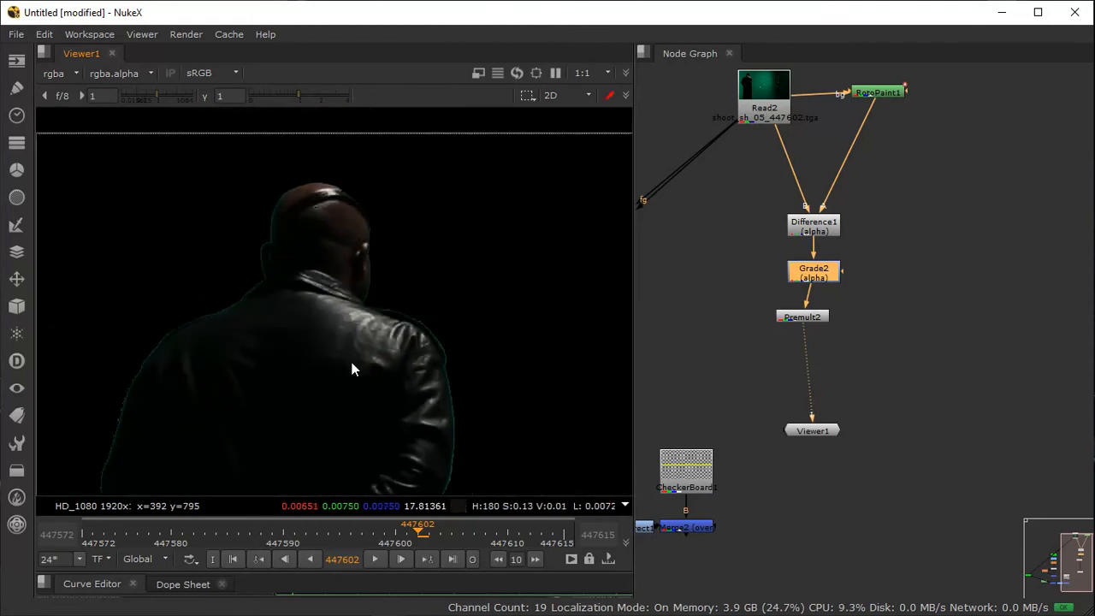
middle_click_drag(350, 362, 330, 209)
middle_click_drag(280, 430, 329, 83)
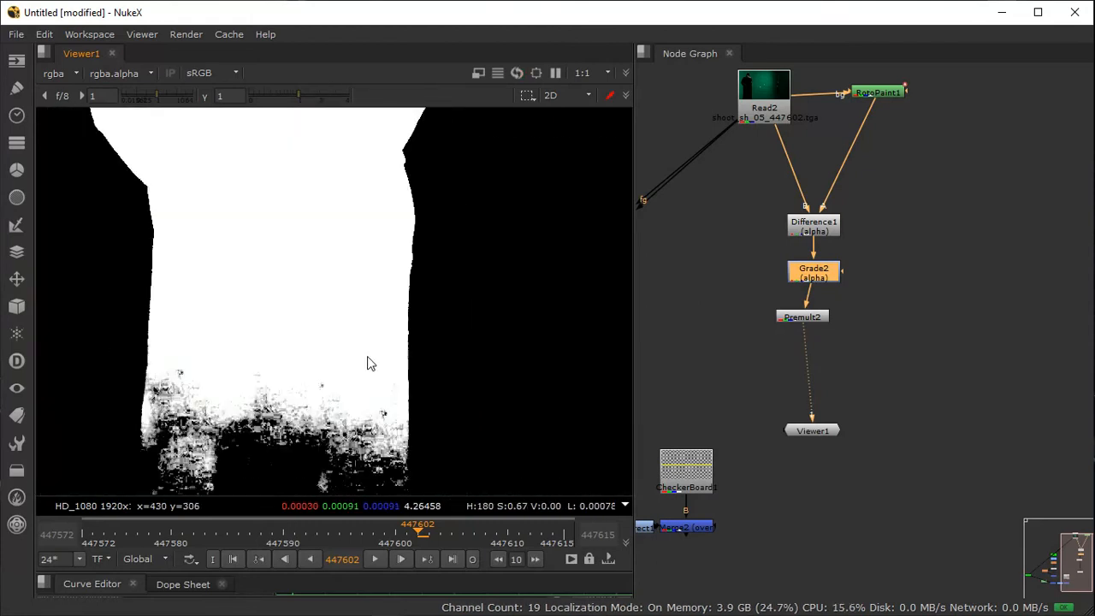
key("f")
scroll(282, 307, "up", 3)
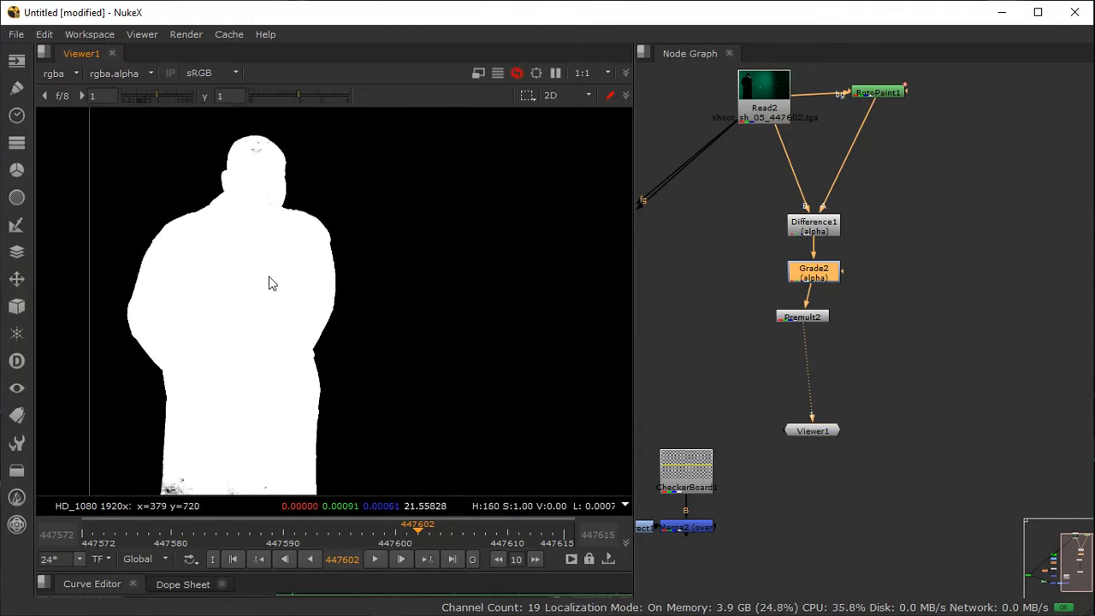
Step: Switch repeatedly between alpha and colour to compare the matte with the actor's jacket edges
scroll(330, 313, "up", 2)
key("a")
key("a")
key("a")
key("a")
key("a")
key("a")
key("a")
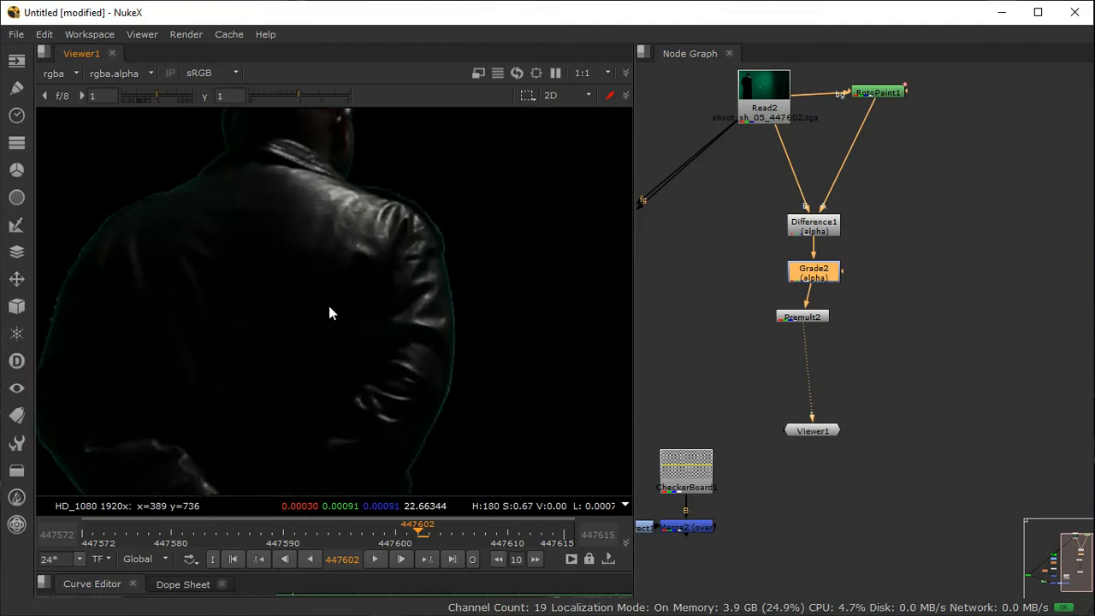
key("a")
key("a")
key("a")
key("a")
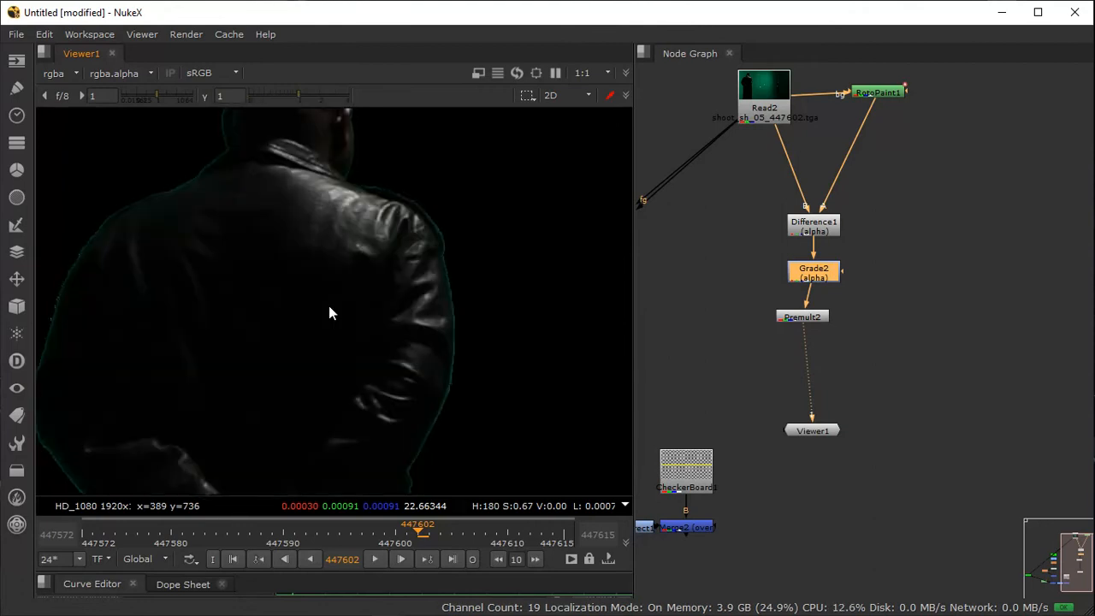
middle_click_drag(302, 302, 276, 373)
Step: Add an IBKColour node in the empty area beside the Difference1 branch
middle_click_drag(849, 253, 827, 365)
left_click_drag(738, 223, 753, 237)
left_click(958, 291)
key("Tab")
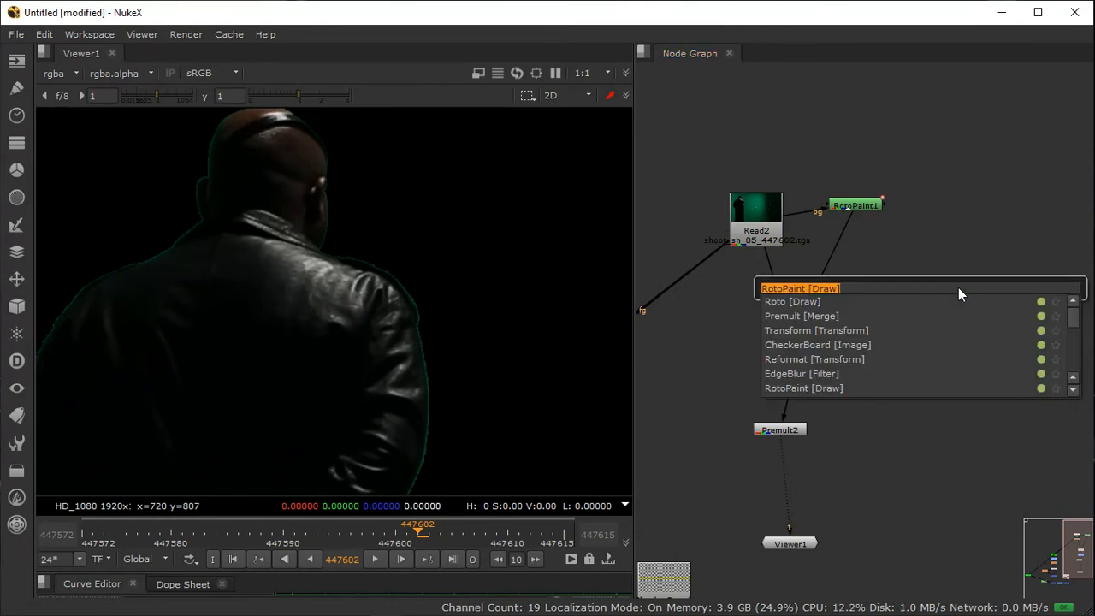
type("ibk")
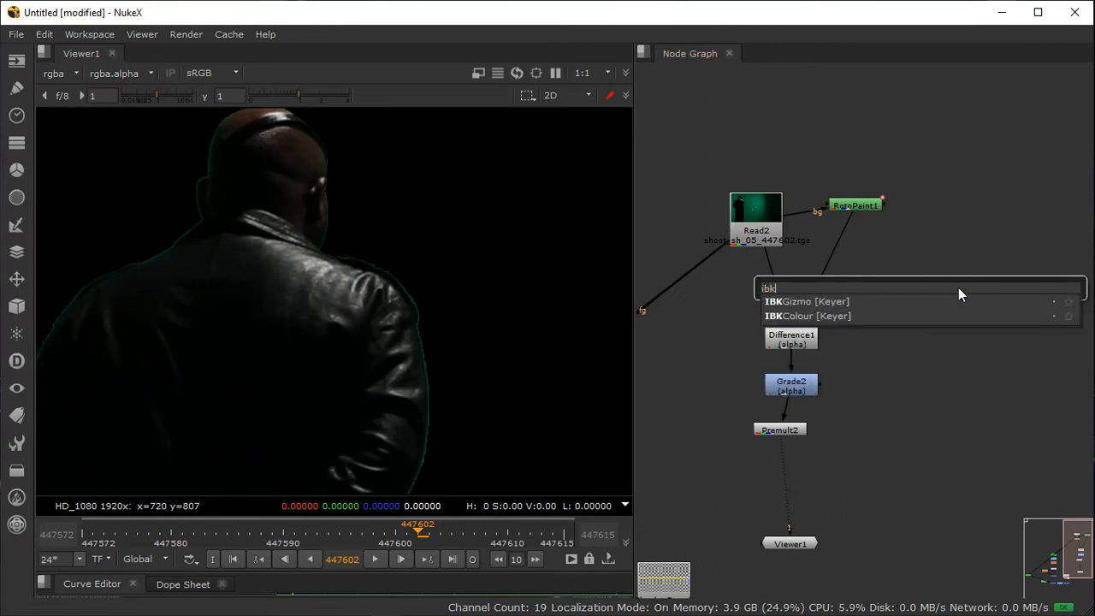
left_click(850, 316)
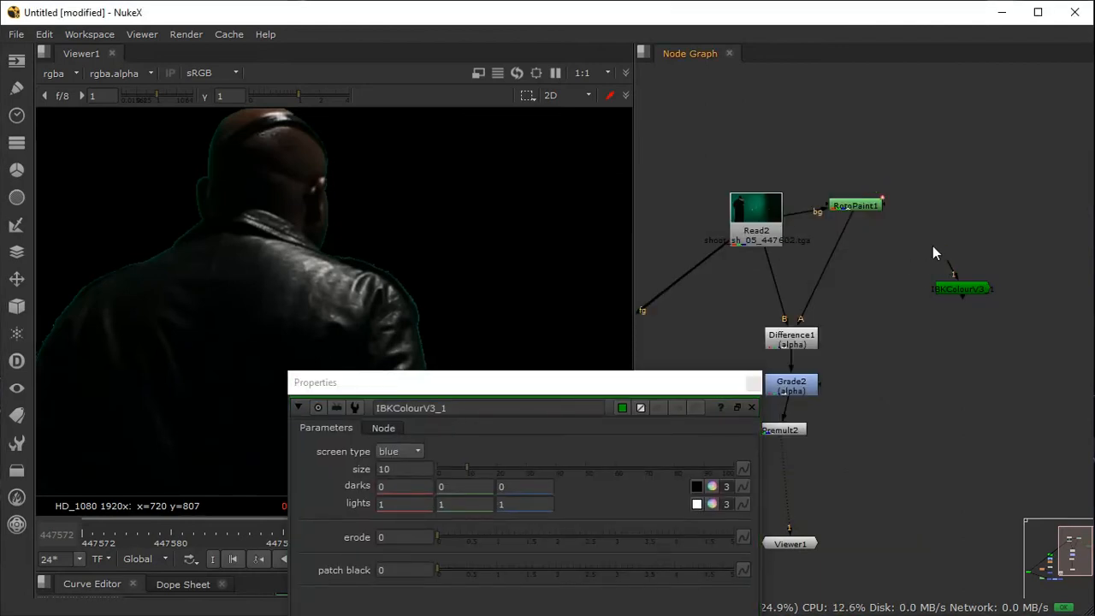
Step: Connect the IBKColour node's input to Read2 and show its output in Viewer1
left_click_drag(949, 263, 770, 224)
left_click_drag(970, 293, 942, 268)
key("1")
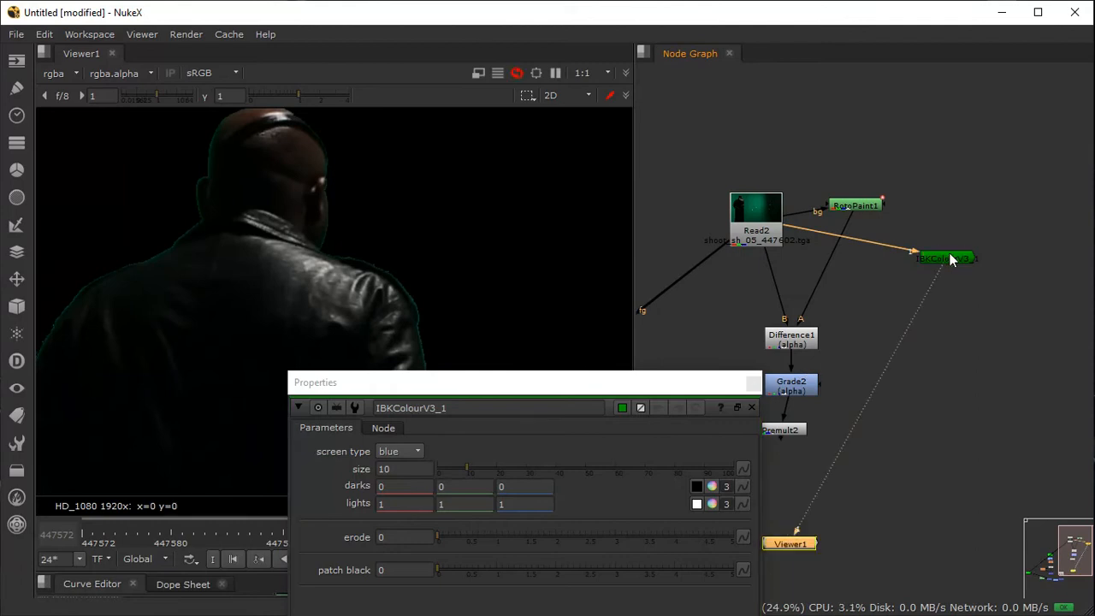
scroll(342, 208, "down", 5)
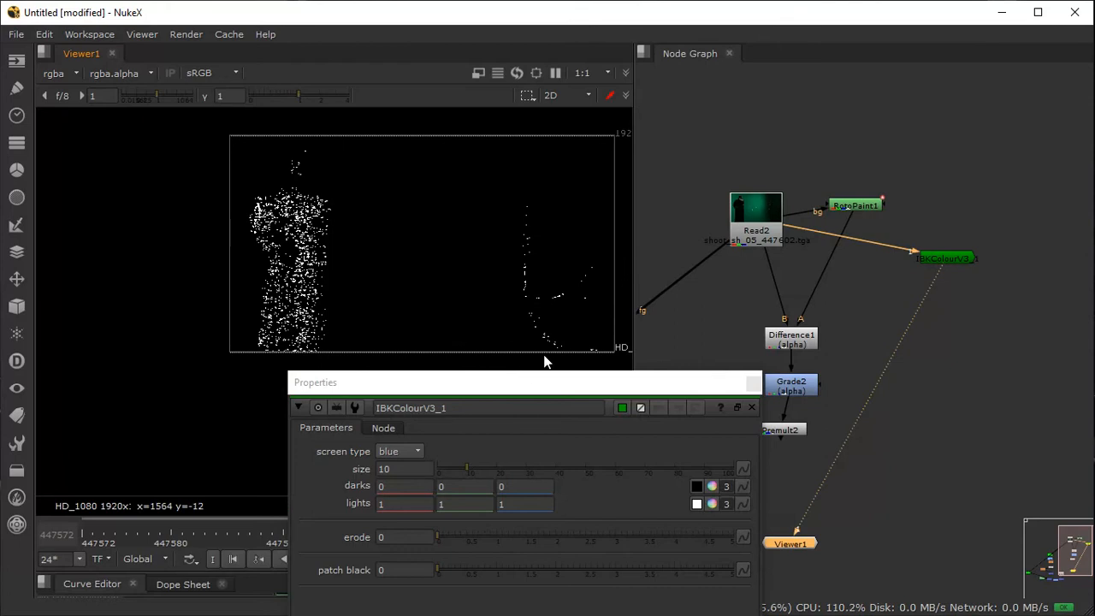
Step: Set the IBKColour screen type to green and display its colour result
left_click_drag(525, 384, 701, 164)
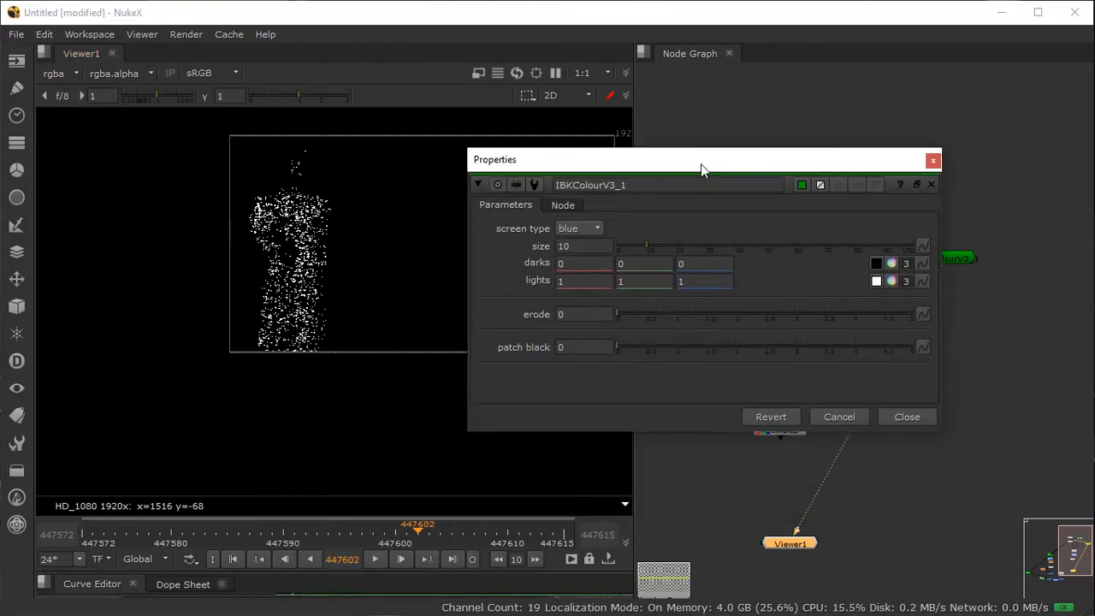
left_click(590, 227)
left_click(592, 212)
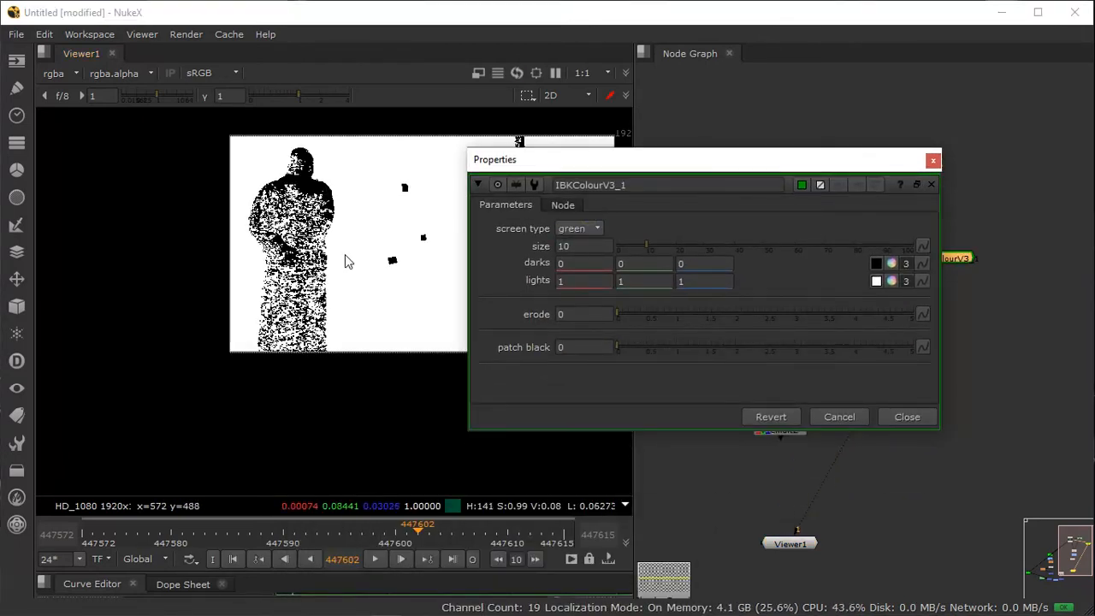
middle_click_drag(345, 254, 201, 340)
key("a")
Step: Raise the IBKColour size to 603 so the actor blurs out of the clean plate
left_click_drag(522, 159, 537, 158)
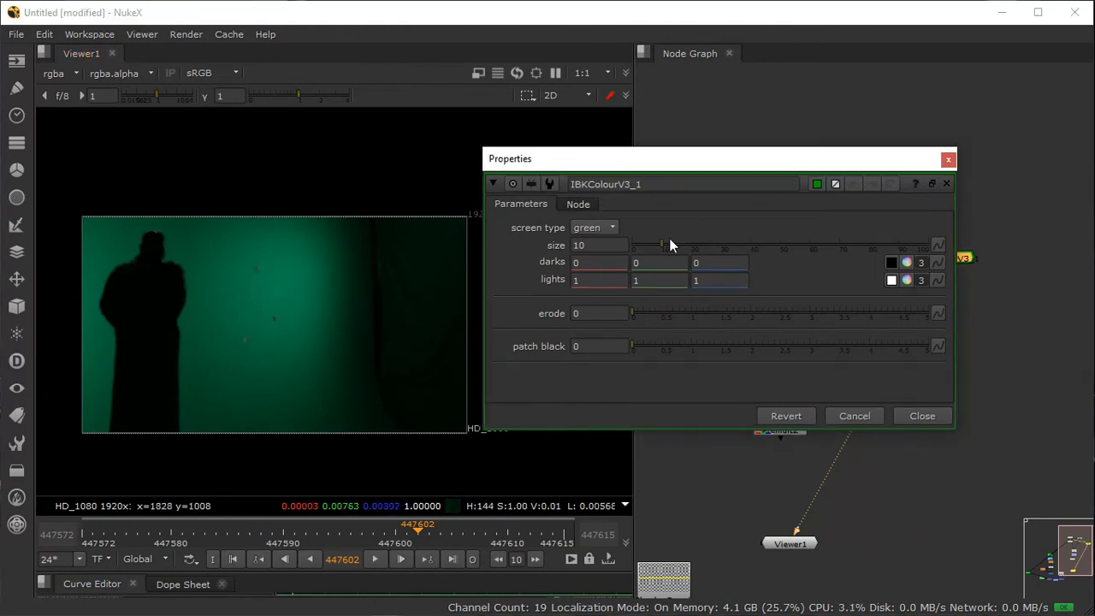
left_click_drag(826, 249, 833, 249)
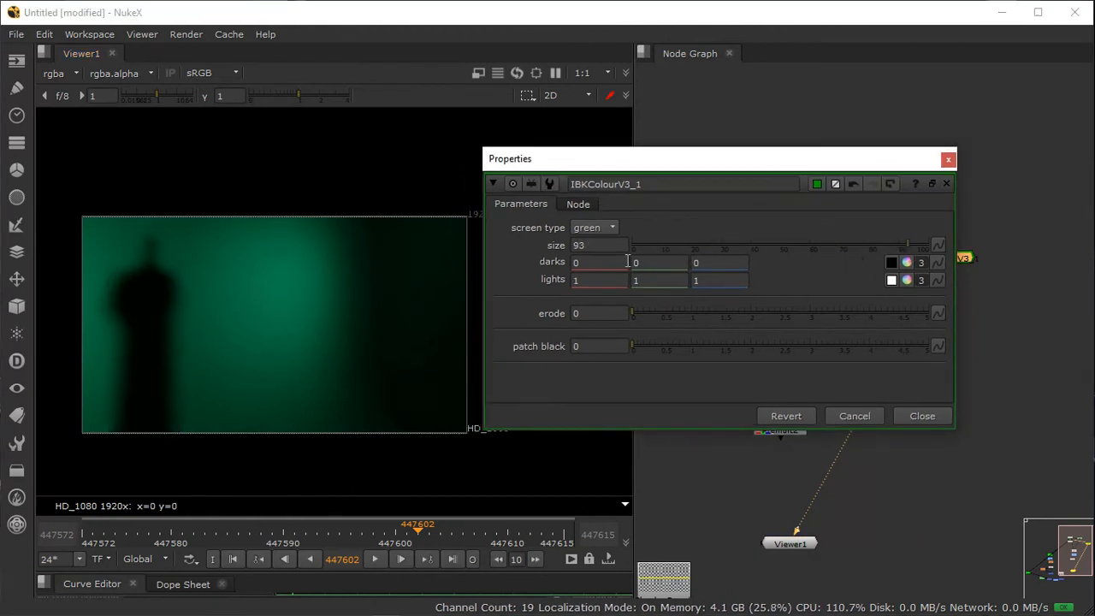
key("Up")
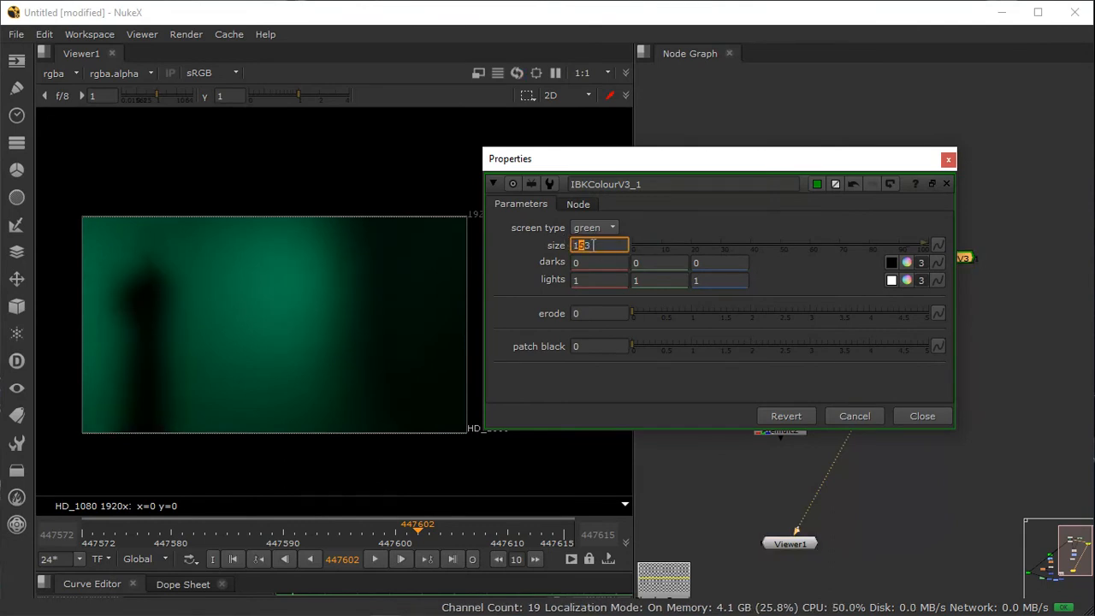
key("Up")
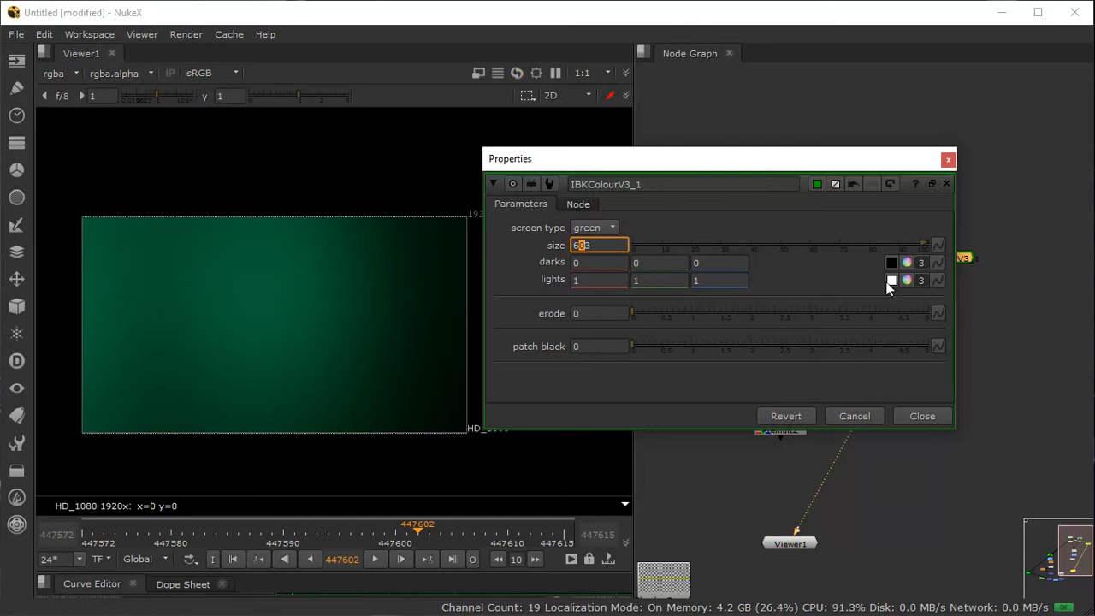
Step: Reconnect Difference1's A input from RotoPaint1 to the IBKColour node and view the Premult2 result
left_click(947, 159)
middle_click_drag(861, 303, 871, 281)
left_click_drag(843, 189, 843, 249)
left_click_drag(933, 218, 934, 218)
middle_click_drag(933, 218, 883, 71)
key("1")
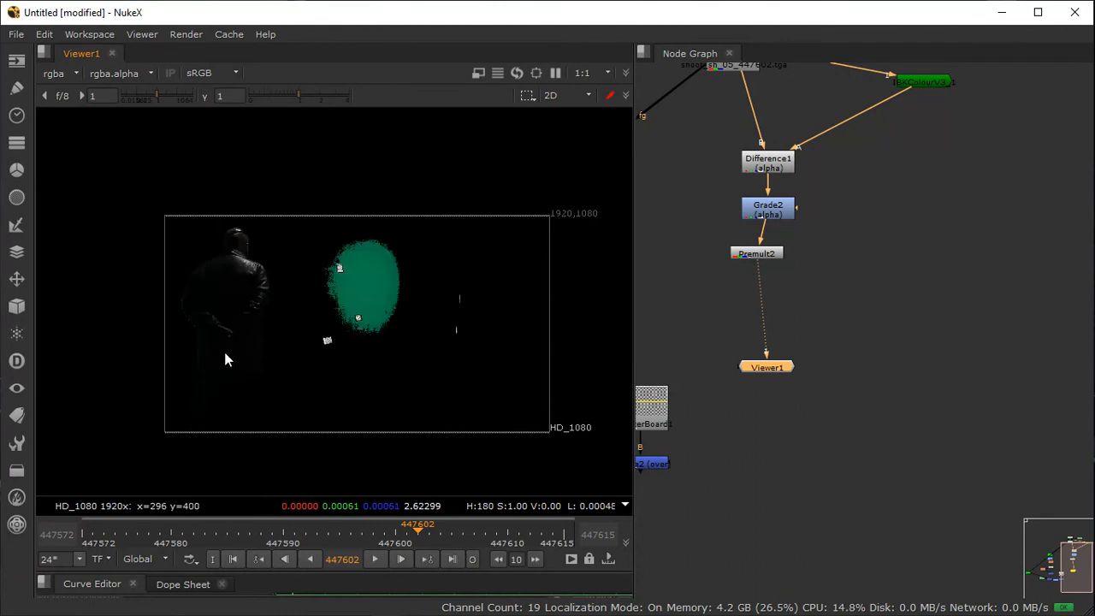
Step: Compare the alpha and colour of the difference matte made from the IBKColour clean plate
scroll(225, 353, "up", 2)
key("a")
key("a")
key("a")
key("a")
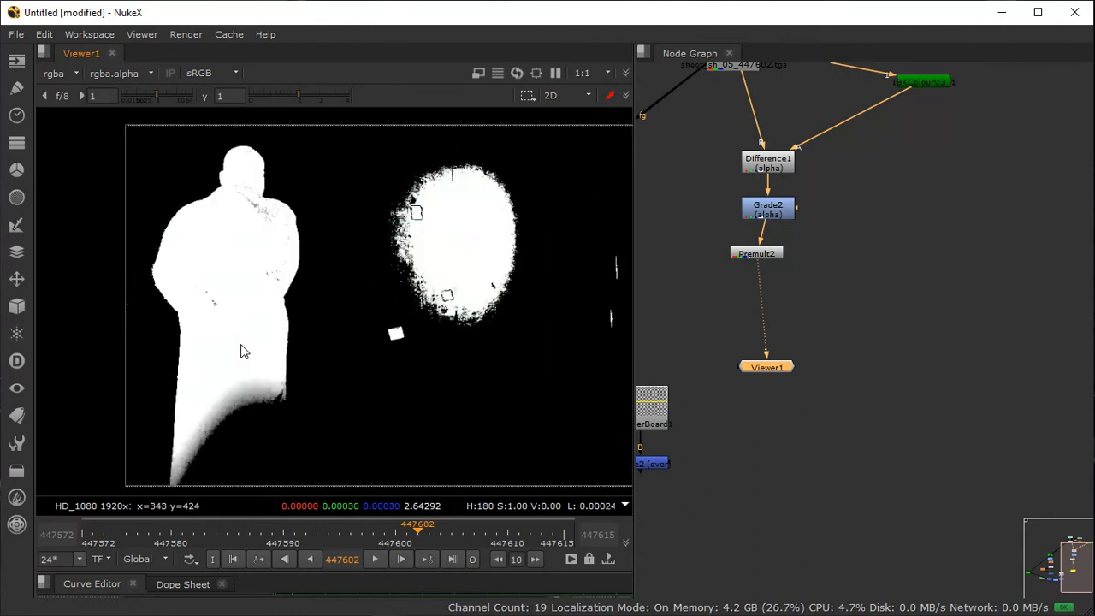
key("a")
key("a")
left_click(15, 230)
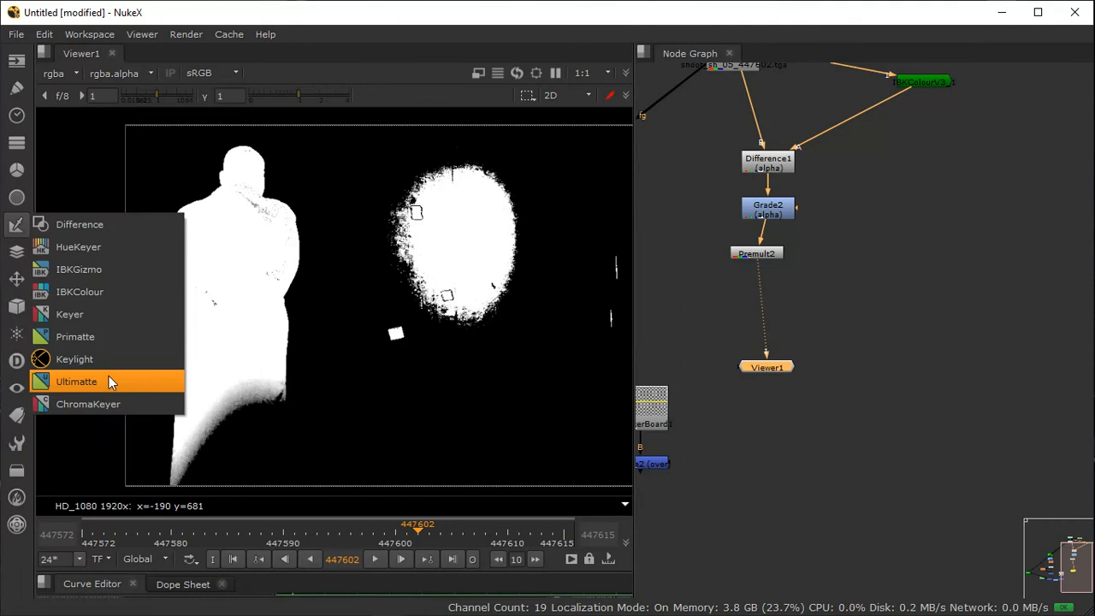
left_click(983, 283)
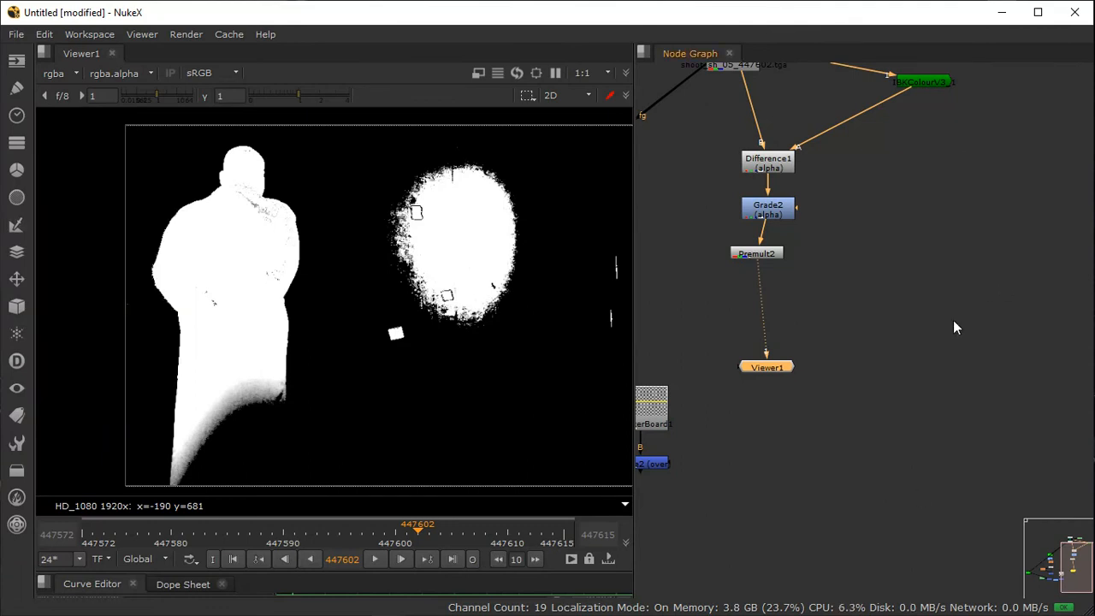
Step: Line up Premult2 directly below Grade2 in the node graph
middle_click_drag(806, 189, 937, 394)
left_click_drag(784, 380, 897, 492)
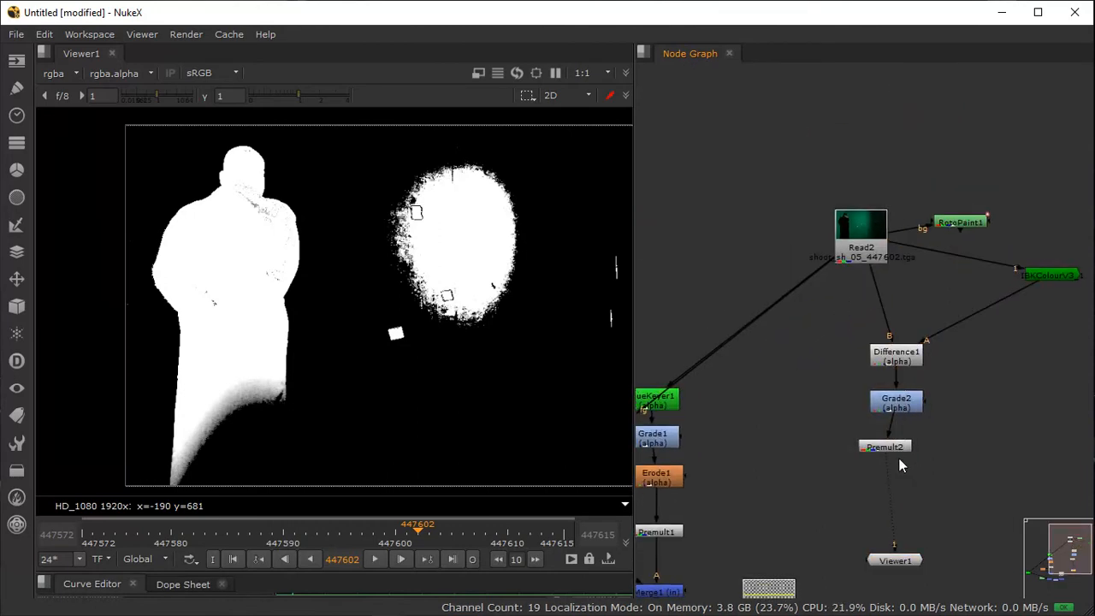
left_click_drag(889, 448, 906, 448)
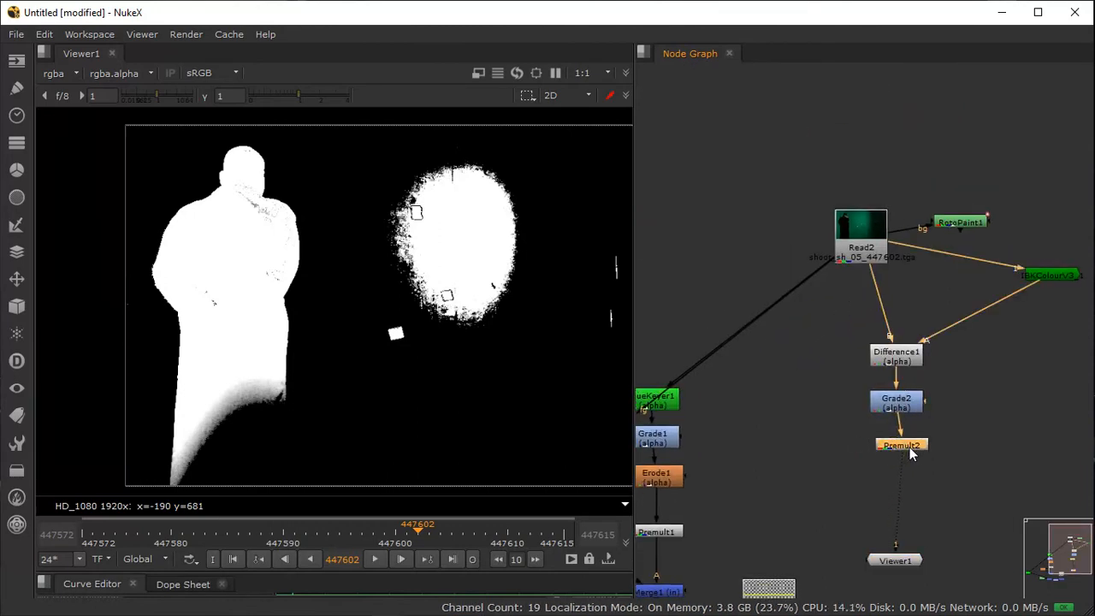
middle_click_drag(932, 500, 885, 442)
left_click_drag(849, 348, 860, 312)
middle_click_drag(903, 308, 830, 431)
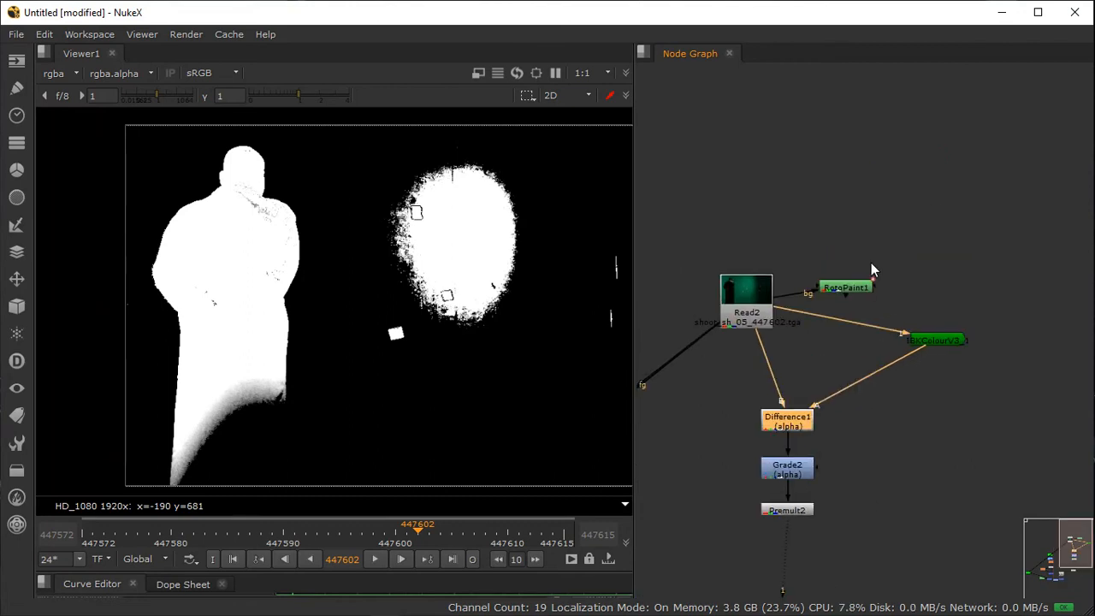
Step: Tidy the node graph by repositioning Read2 and the IBKColour node above Difference1
left_click(876, 269)
left_click_drag(757, 301, 765, 269)
left_click_drag(927, 344, 881, 337)
middle_click_drag(915, 441, 919, 363)
middle_click_drag(885, 326, 874, 296)
left_click_drag(874, 293, 747, 447)
left_click_drag(797, 410, 786, 406)
Step: Look over the keying branches in the node graph, highlighting the Difference1, Grade2 and Premult2 chain
middle_click_drag(788, 489, 784, 292)
scroll(776, 322, "down", 3)
middle_click_drag(722, 311, 780, 398)
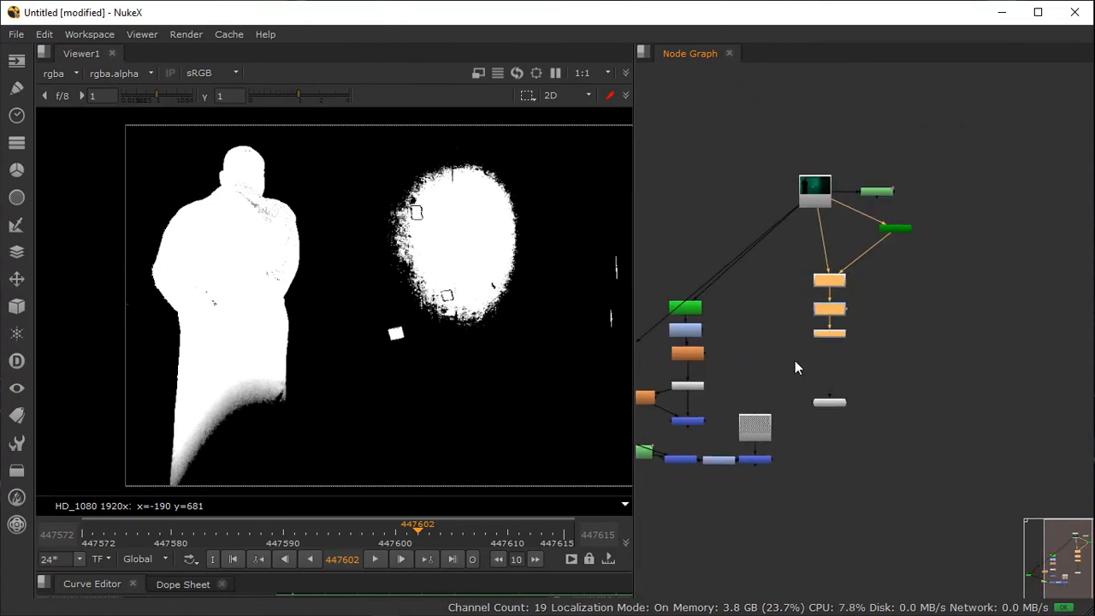
scroll(795, 359, "up", 3)
middle_click_drag(880, 377, 734, 465)
left_click_drag(810, 280, 635, 465)
middle_click_drag(870, 279, 1008, 373)
left_click_drag(997, 374, 764, 566)
middle_click_drag(857, 469, 846, 421)
left_click(764, 376)
left_click(794, 466, "ctrl")
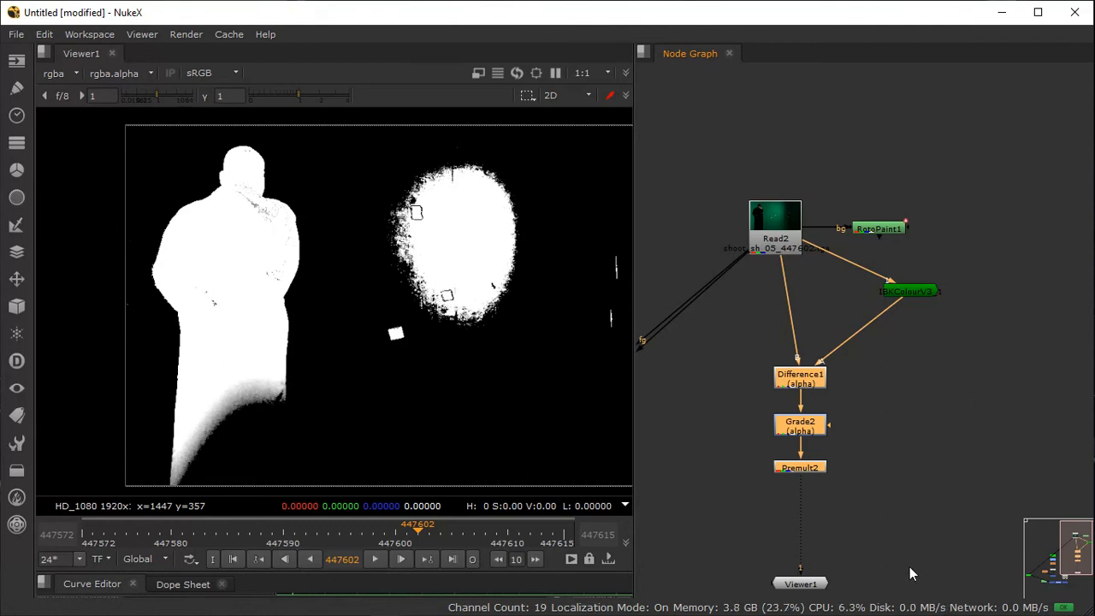
key("super")
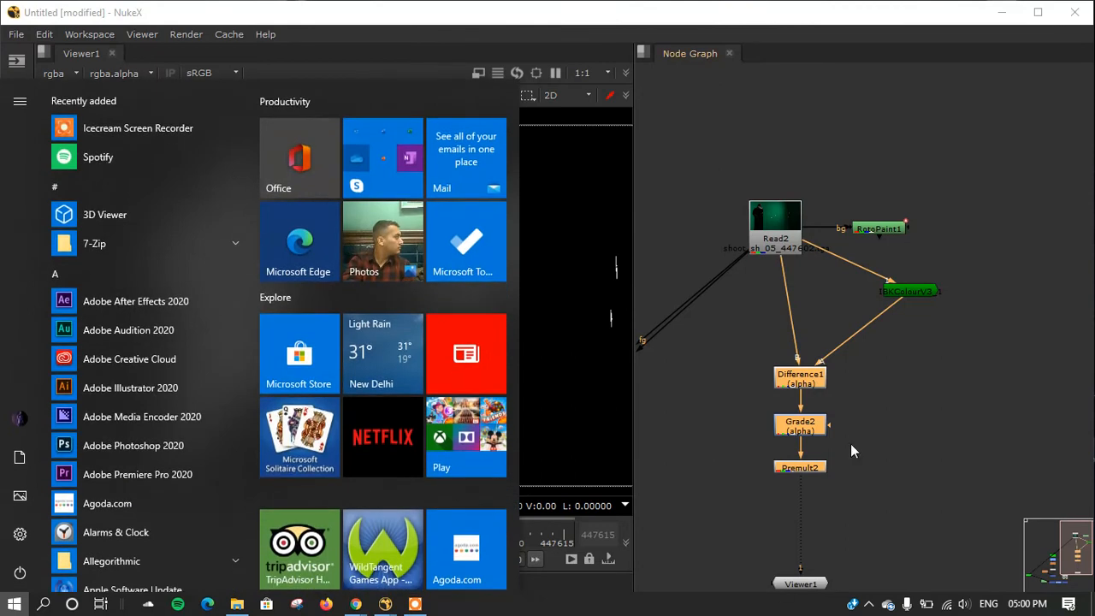
left_click(1026, 256)
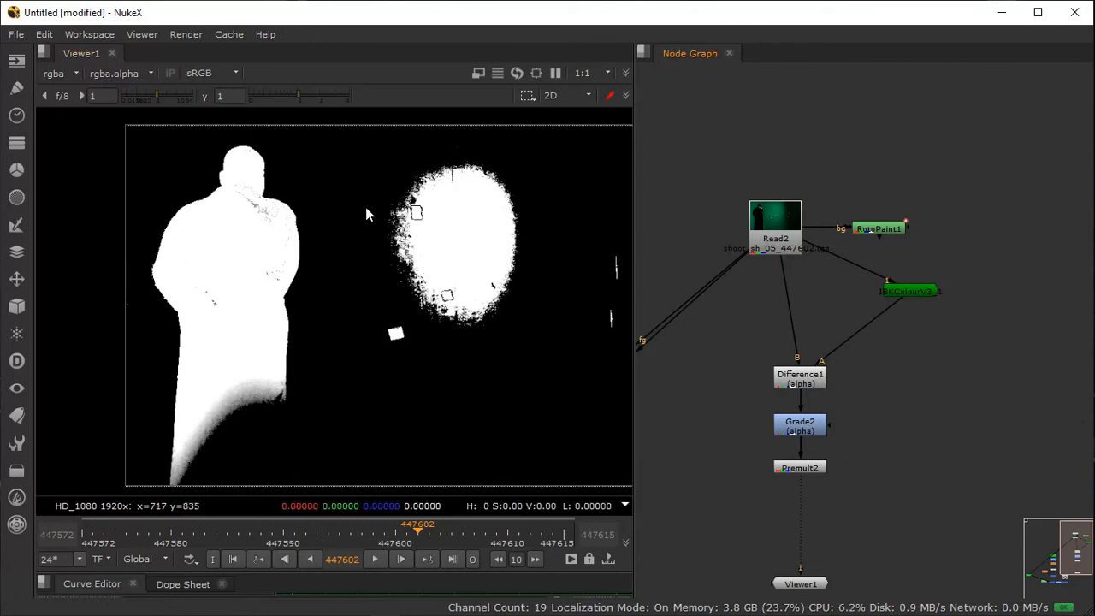
Step: Switch the viewer from the alpha channel to the colour of the premultiplied difference matte
middle_click_drag(738, 411, 746, 367)
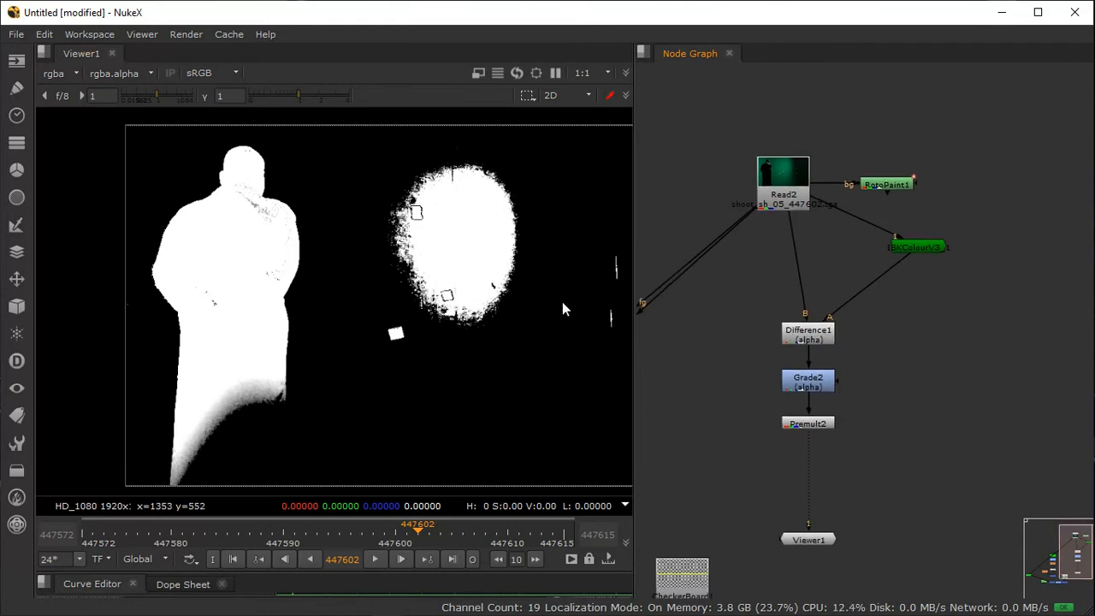
middle_click_drag(478, 298, 456, 304)
key("a")
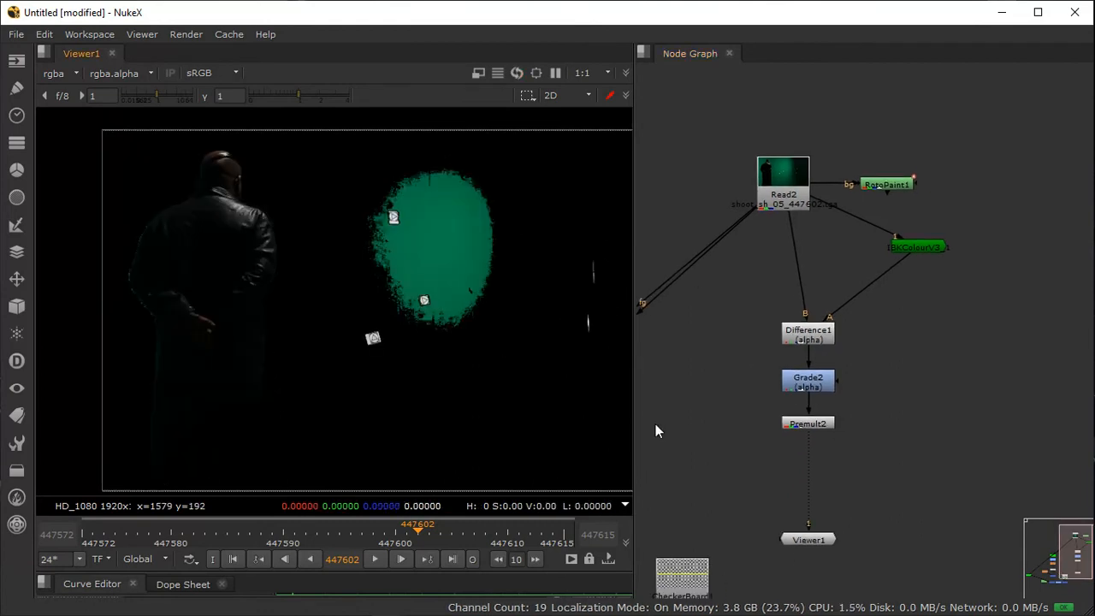
Step: Spread out the hue-key branch by placing HueKeyer1 beside Grade1 and lowering Erode1 towards Premult1
middle_click_drag(751, 359, 888, 332)
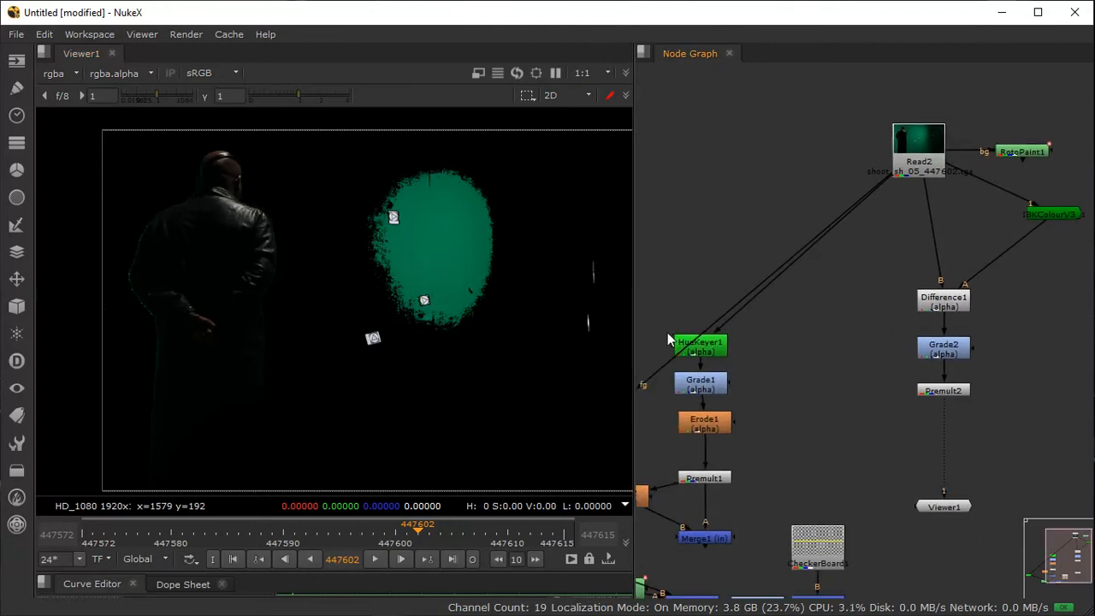
left_click_drag(698, 348, 810, 390)
left_click_drag(698, 387, 703, 386)
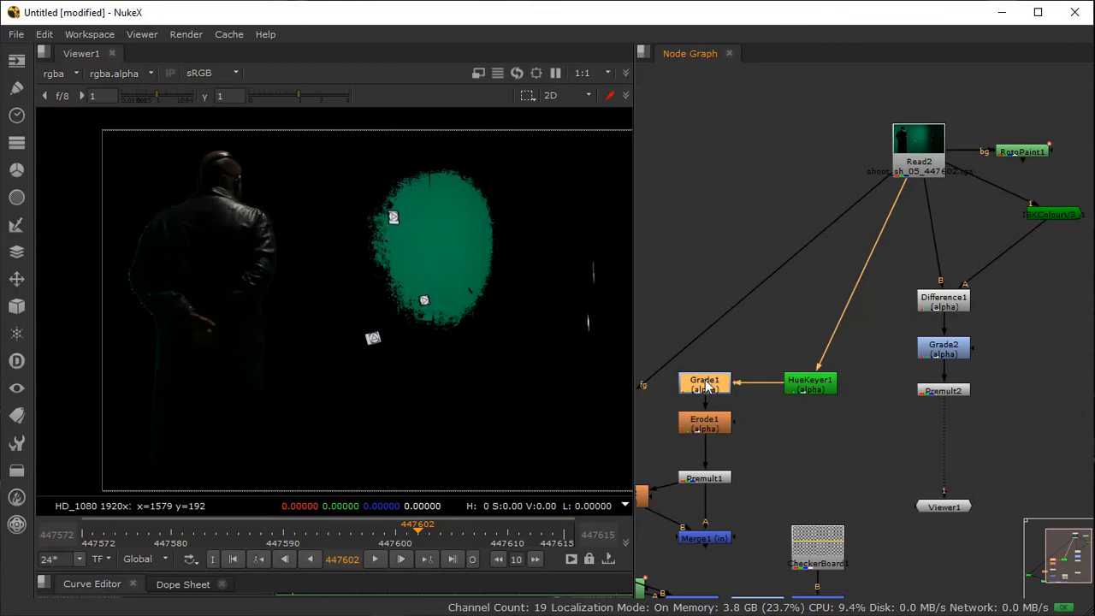
left_click(701, 430)
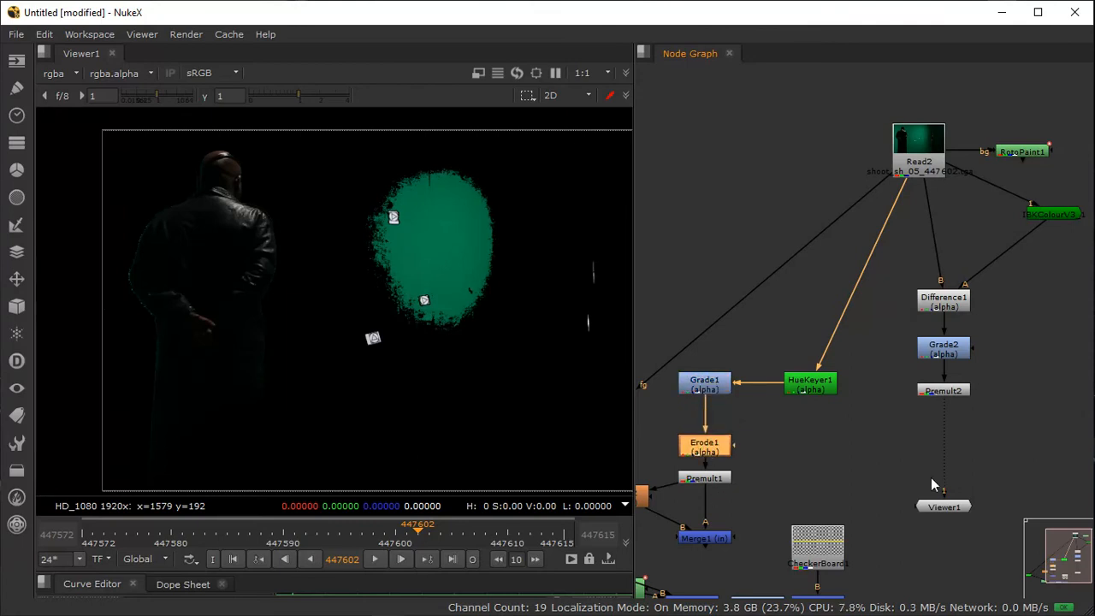
Step: Duplicate the Read2 plate and place the copy in empty space away from the existing keying branches
middle_click_drag(925, 439, 803, 431)
scroll(803, 431, "down", 3)
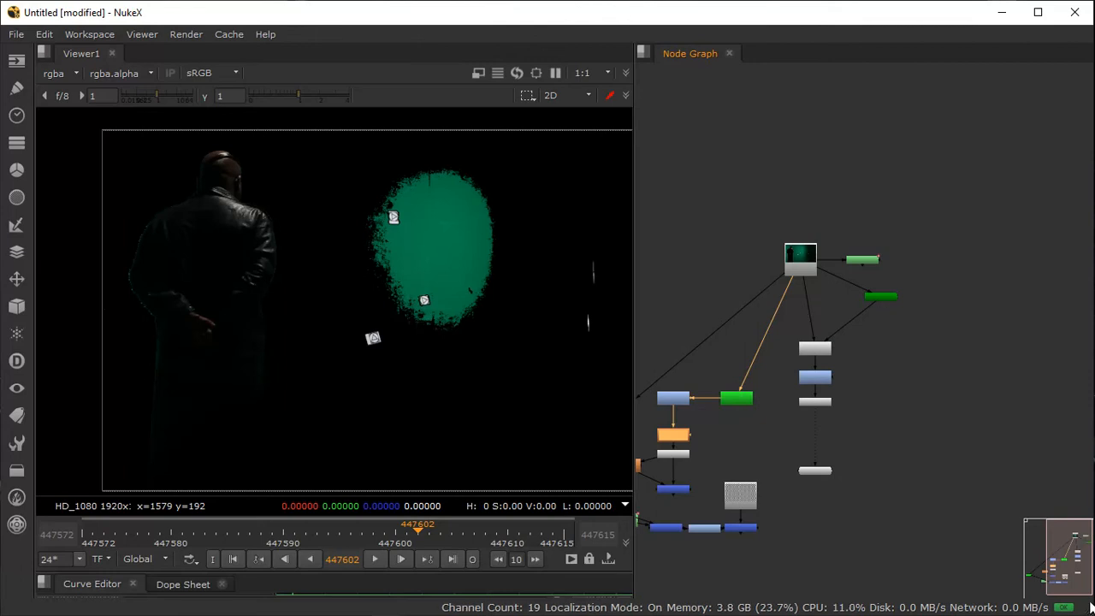
scroll(941, 402, "down", 3)
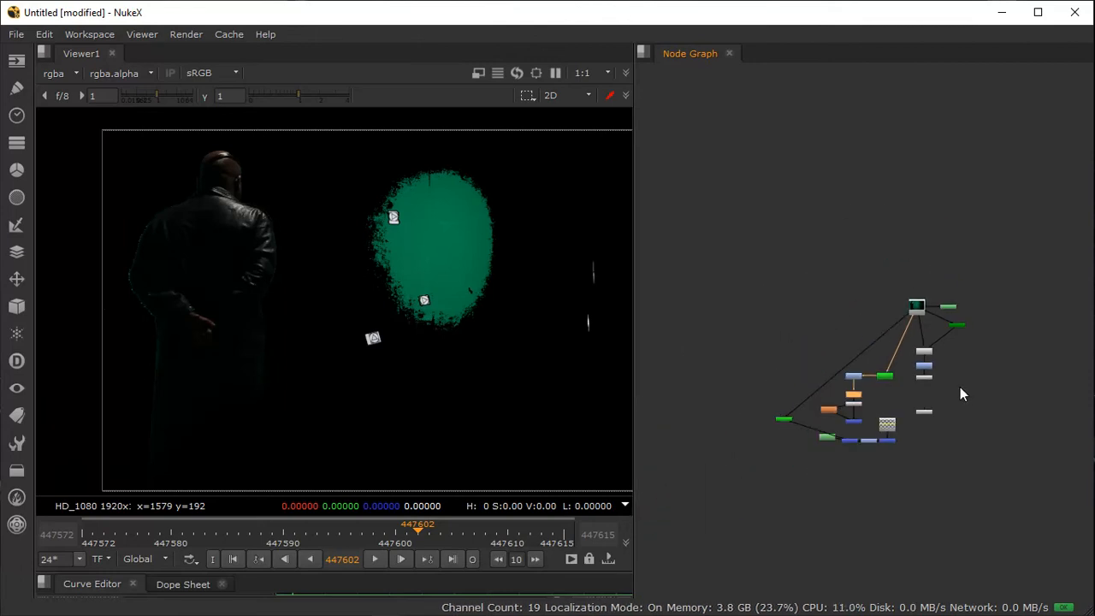
scroll(821, 410, "up", 2)
left_click_drag(866, 261, 1026, 321)
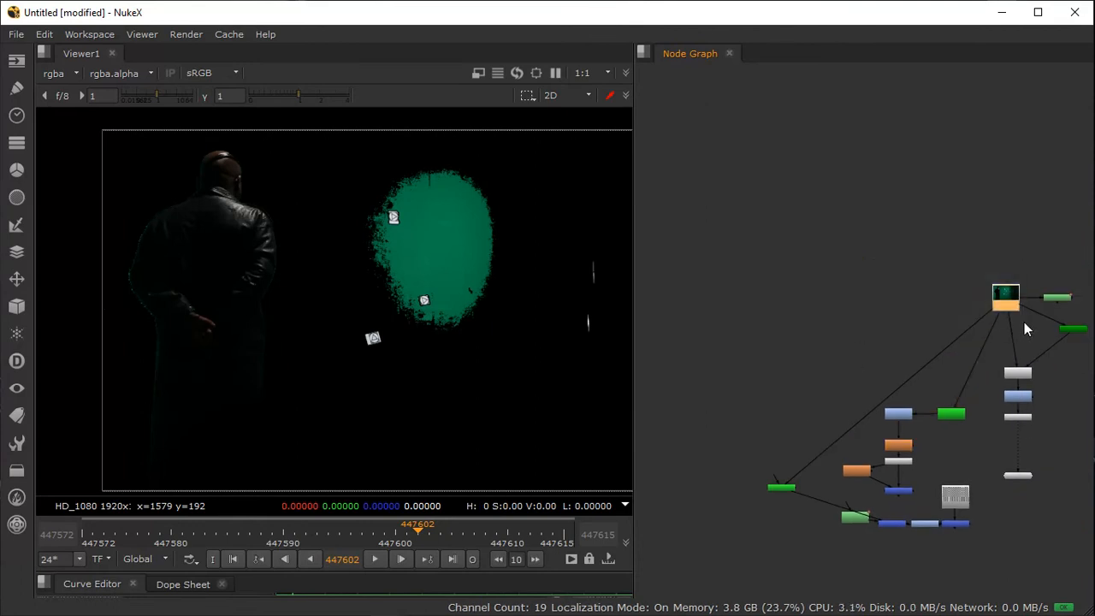
middle_click_drag(733, 337, 869, 312)
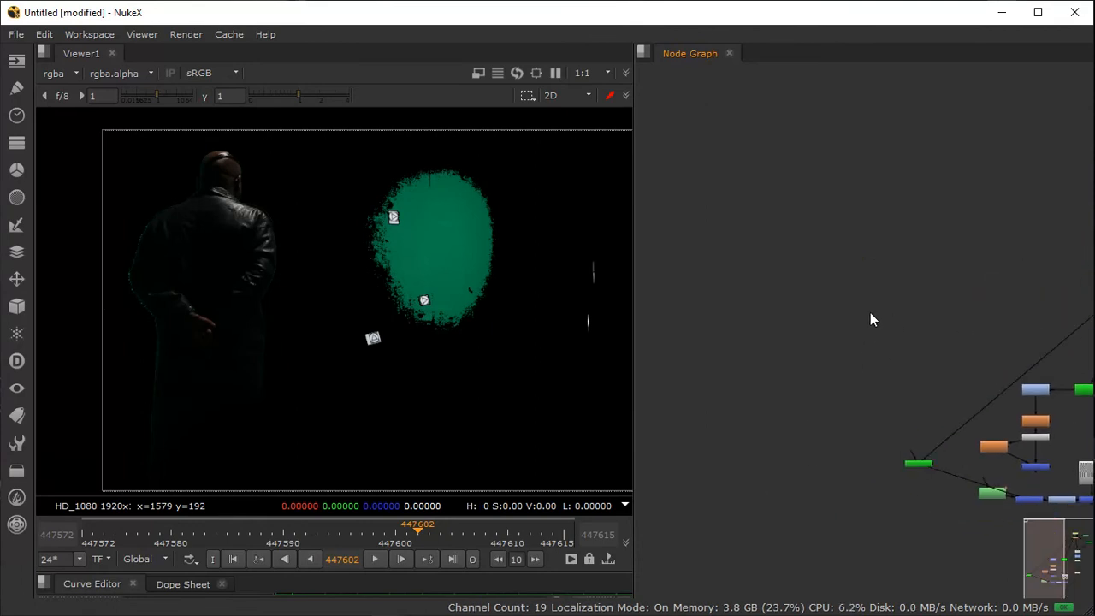
key("ctrl+v")
left_click_drag(669, 259, 718, 348)
Step: Add a new Roto node and position it beside the duplicated plate Read1
scroll(714, 362, "up", 3)
middle_click_drag(713, 362, 740, 335)
middle_click_drag(837, 461, 772, 378)
middle_click_drag(885, 466, 806, 392)
scroll(807, 392, "down", 3)
middle_click_drag(911, 418, 893, 417)
scroll(895, 415, "up", 3)
middle_click_drag(963, 547, 873, 511)
middle_click_drag(933, 401, 802, 439)
left_click_drag(810, 375, 924, 471)
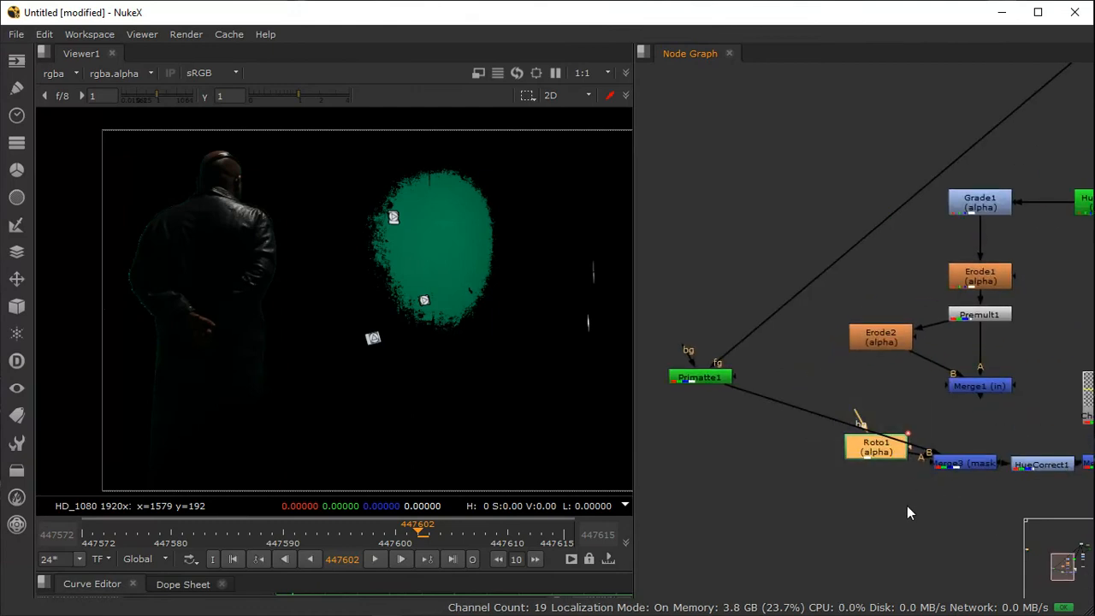
middle_click_drag(747, 493, 939, 453)
middle_click_drag(856, 393, 1055, 442)
middle_click_drag(925, 366, 1051, 446)
key("o")
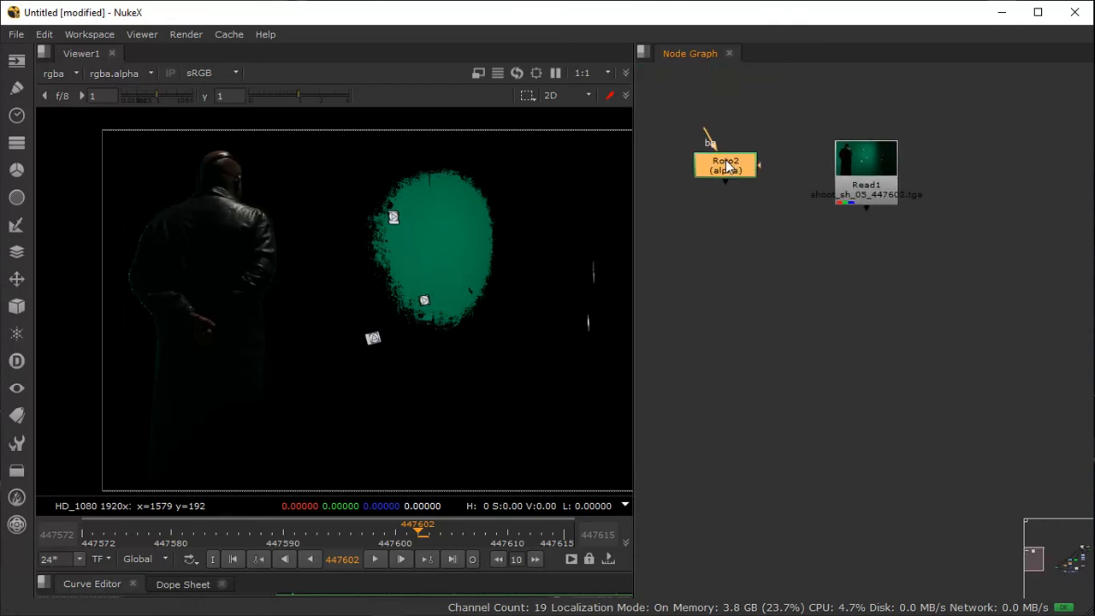
left_click_drag(725, 165, 748, 192)
middle_click_drag(818, 236, 765, 232)
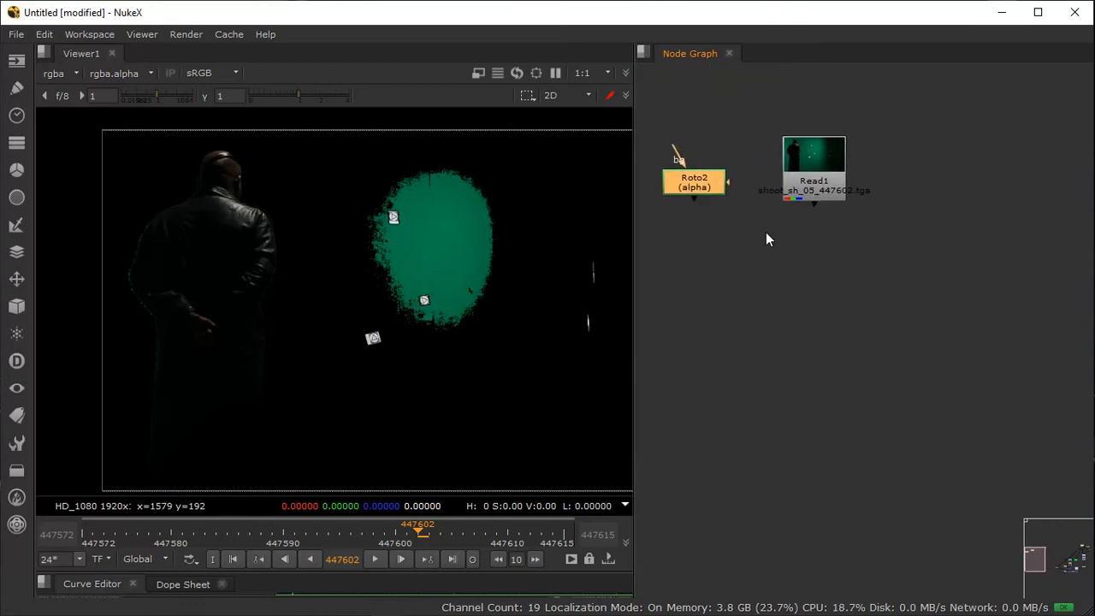
Step: Move Viewer1 beneath Read1 and connect it so the whole green-screen plate is displayed
scroll(766, 244, "up", 3)
left_click(877, 152)
scroll(906, 265, "down", 8)
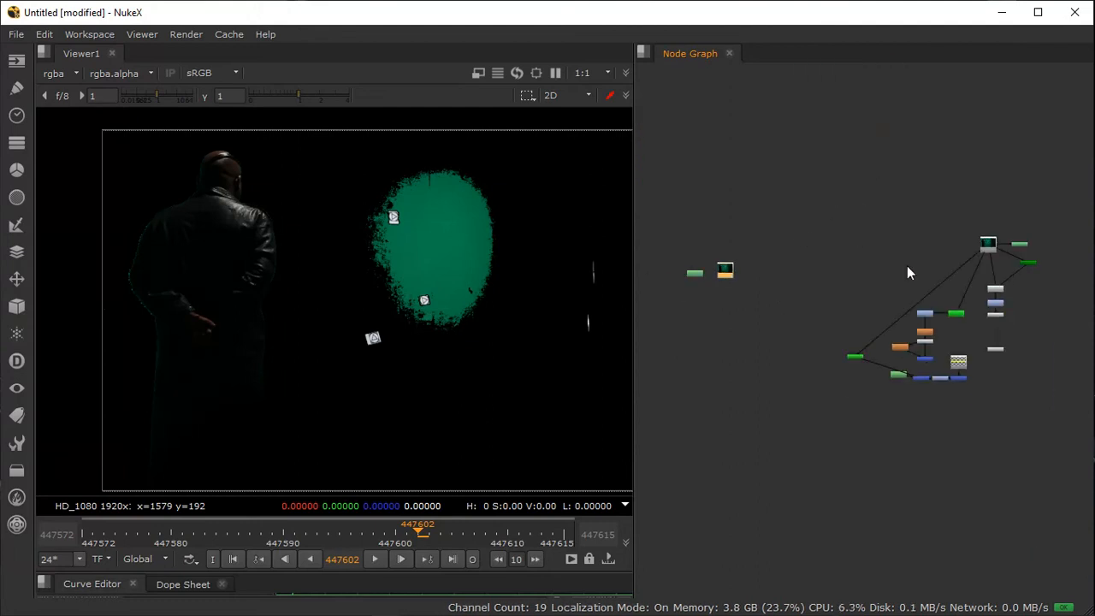
scroll(883, 309, "up", 4)
left_click_drag(917, 268, 785, 227)
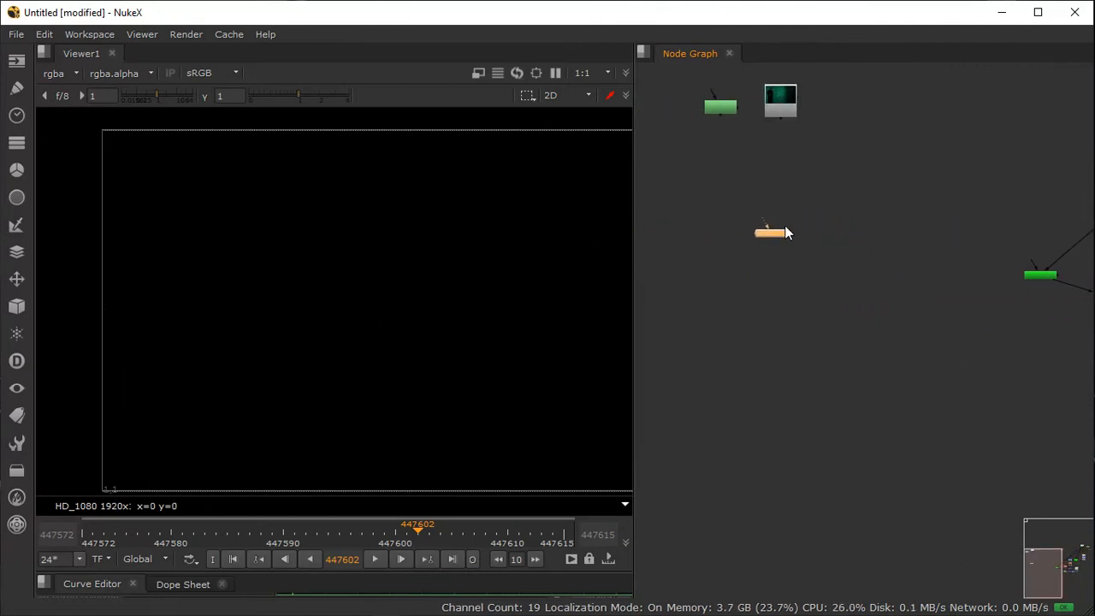
scroll(784, 224, "up", 5)
middle_click_drag(784, 224, 792, 368)
left_click(773, 126)
left_click_drag(744, 370, 770, 120)
middle_click_drag(793, 242, 816, 333)
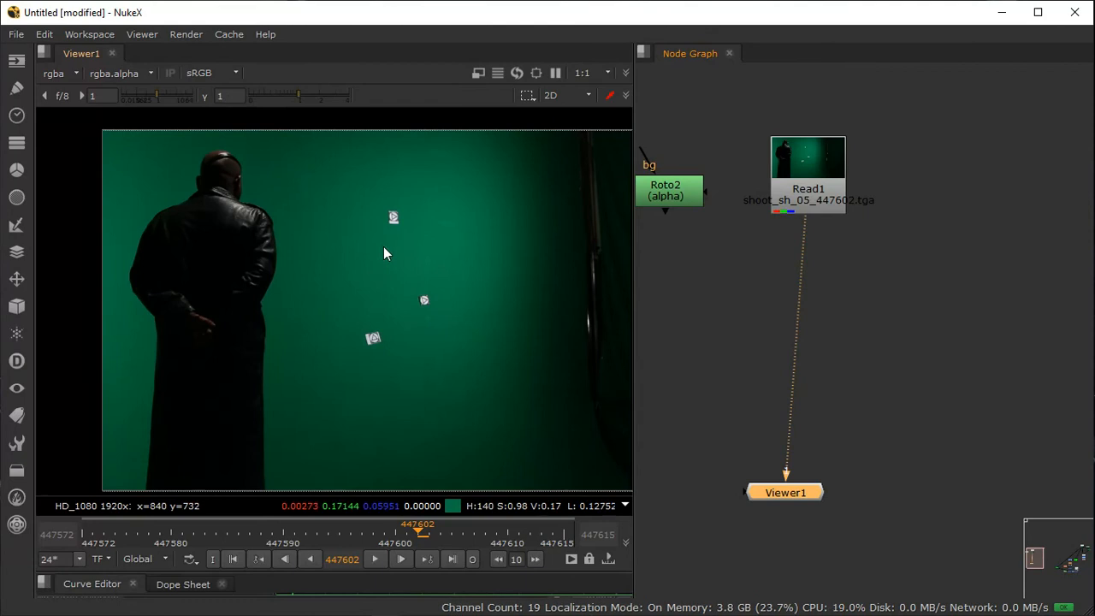
scroll(304, 275, "down", 3)
middle_click_drag(397, 301, 346, 291)
scroll(334, 277, "up", 2)
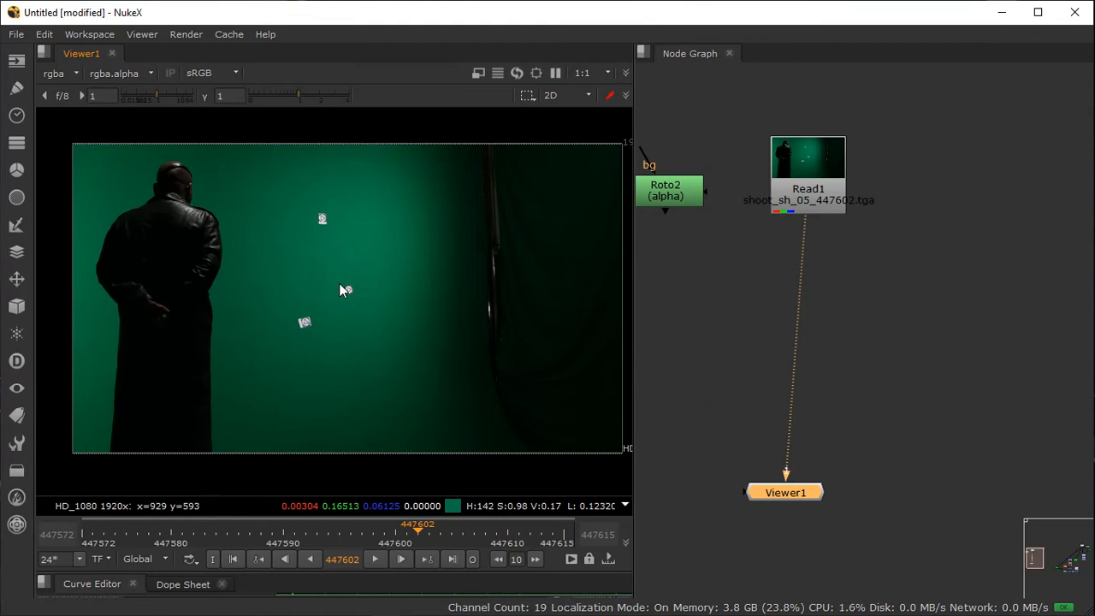
Step: Add a ChromaKeyer node and wire it between Read1 and Viewer1
middle_click_drag(715, 289, 764, 297)
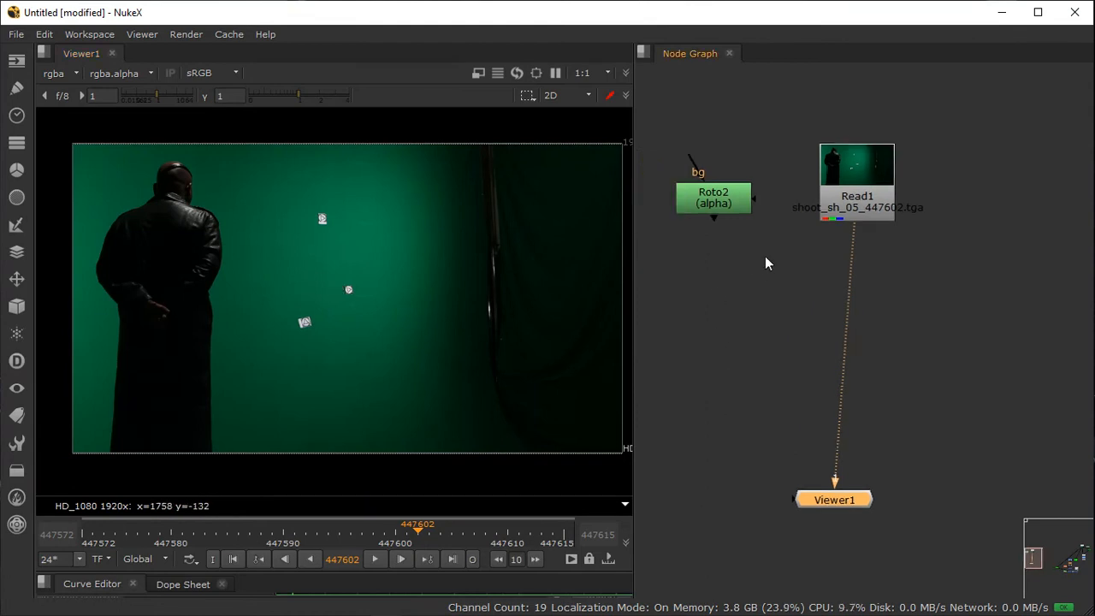
left_click(16, 224)
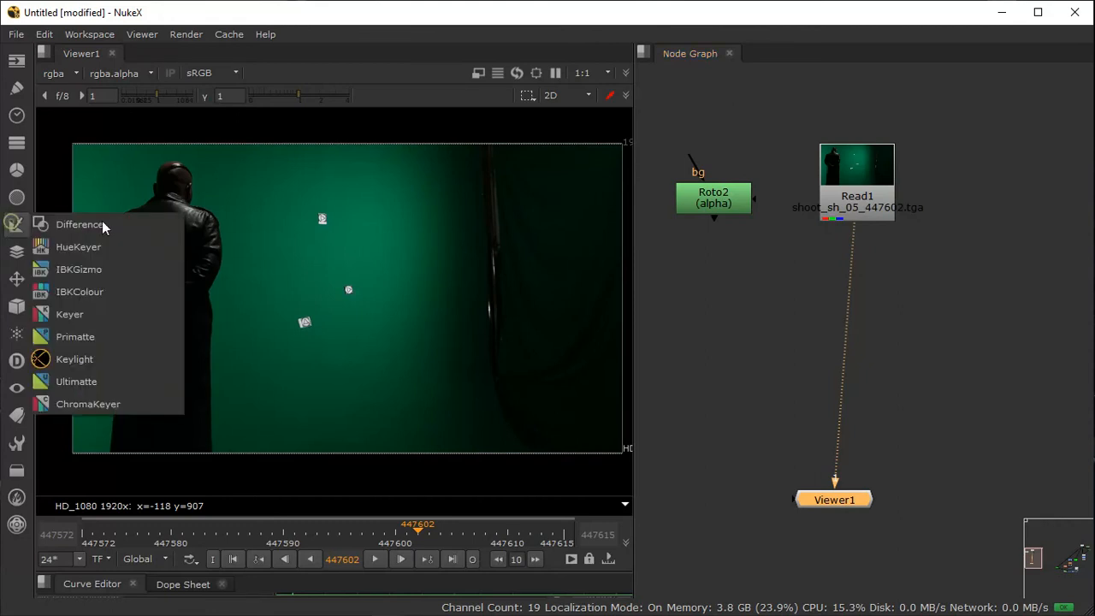
left_click(110, 412)
left_click_drag(774, 250, 860, 207)
left_click_drag(804, 283, 823, 286)
left_click_drag(850, 236, 809, 285)
Step: Sample the green background beside the actor's coat as ChromaKeyer1's screen color
left_click_drag(544, 110, 844, 116)
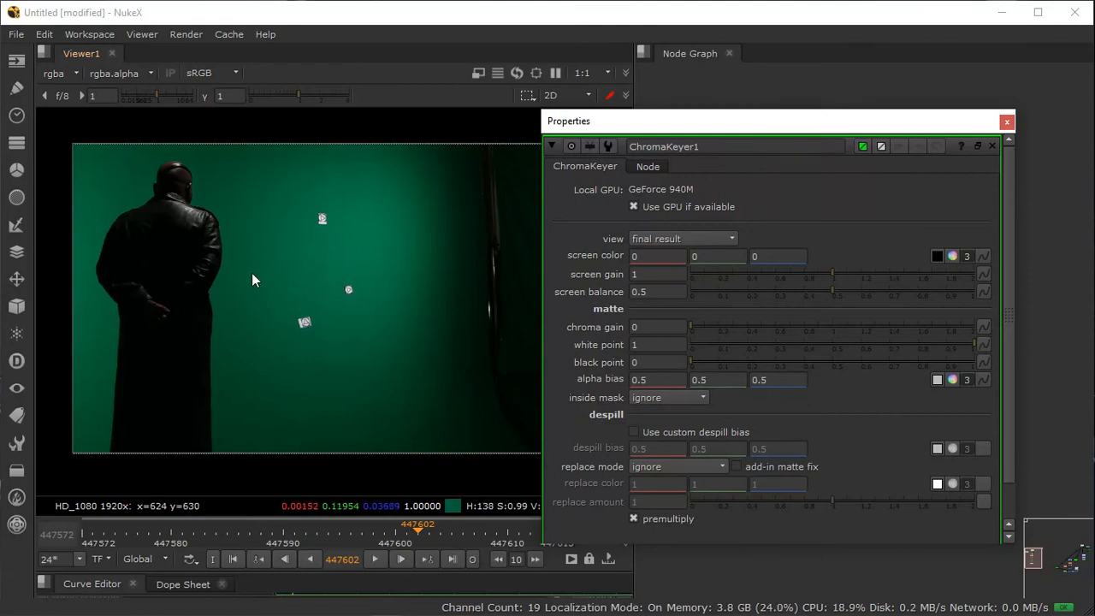
left_click_drag(252, 273, 274, 415, "ctrl+shift")
left_click(937, 256)
left_click_drag(250, 329, 259, 345, "ctrl+shift")
Step: Examine the noise and uneven areas in ChromaKeyer1's alpha, then close its properties
scroll(232, 285, "up", 3)
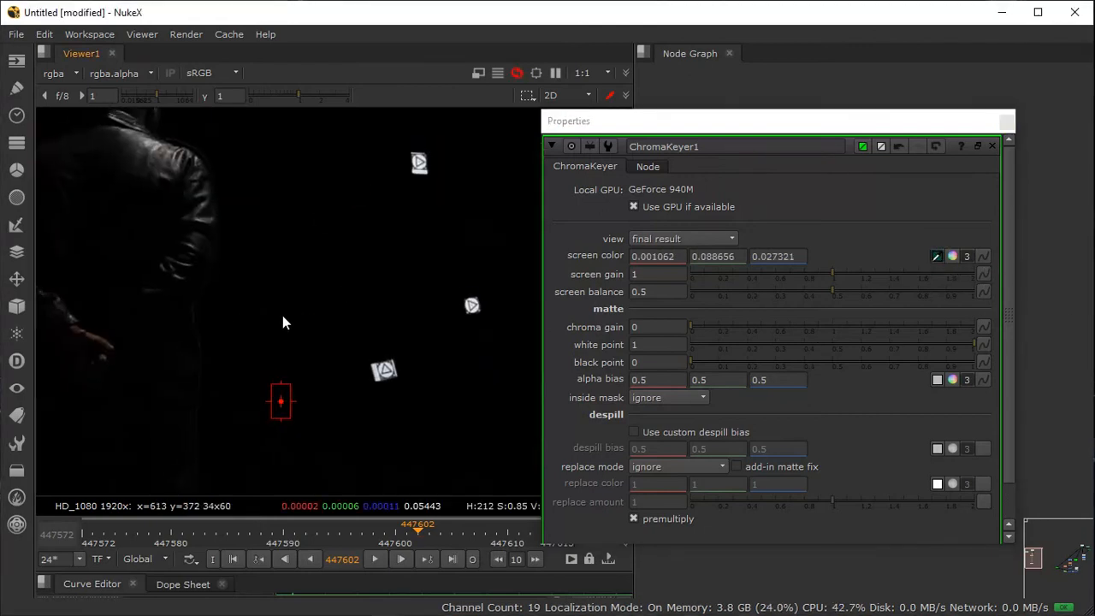
middle_click_drag(282, 317, 295, 329)
key("a")
key("f")
scroll(345, 266, "up", 5)
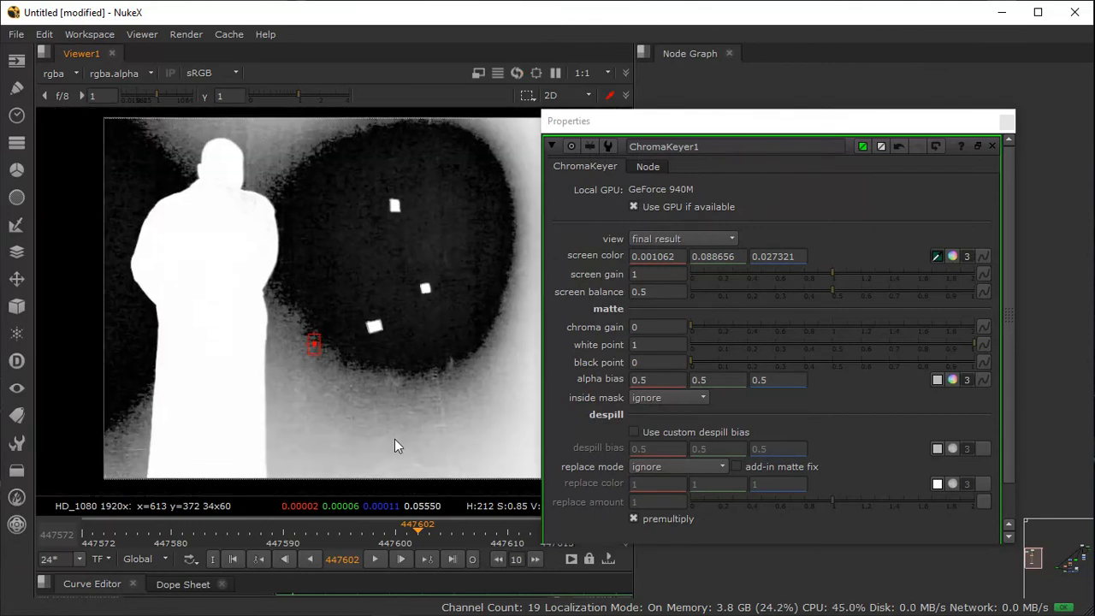
scroll(342, 299, "up", 6)
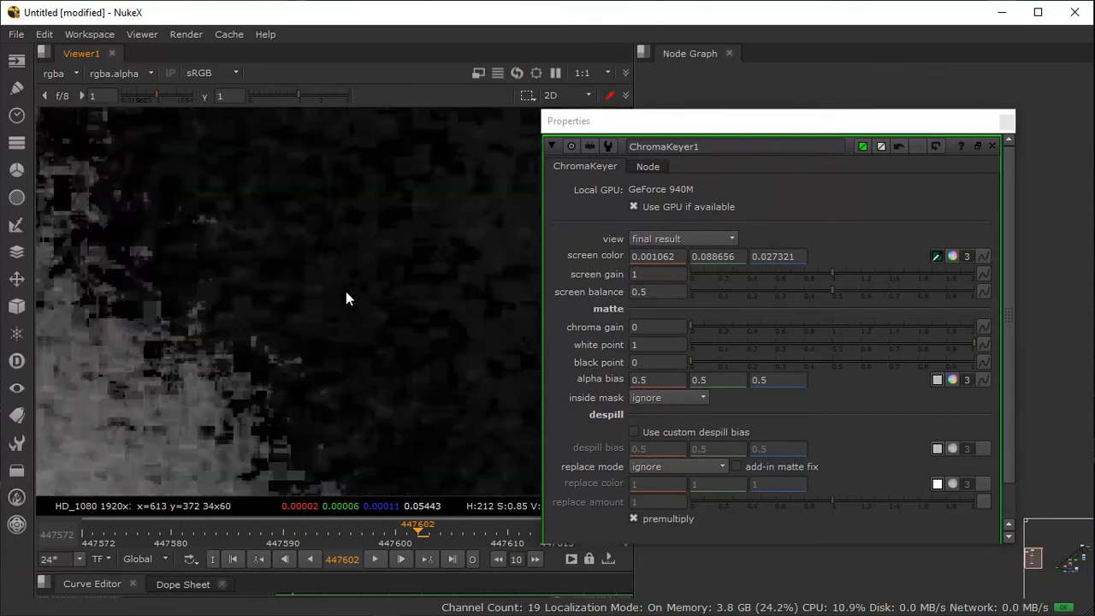
scroll(232, 354, "down", 8)
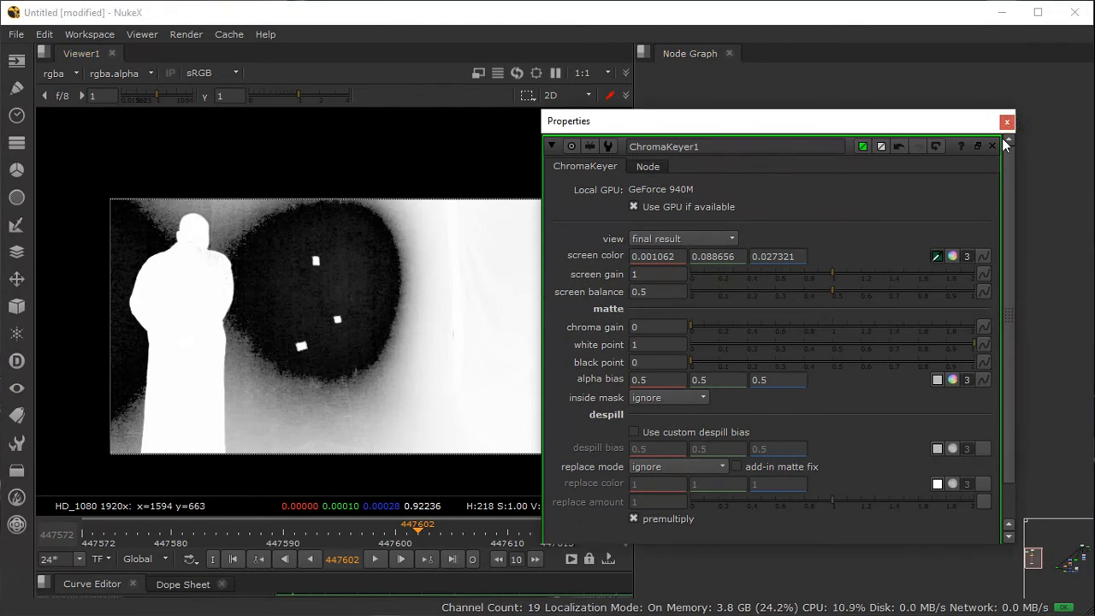
left_click(1007, 122)
Step: Move ChromaKeyer1 lower in the node graph to open space beneath Read1
scroll(987, 362, "down", 6)
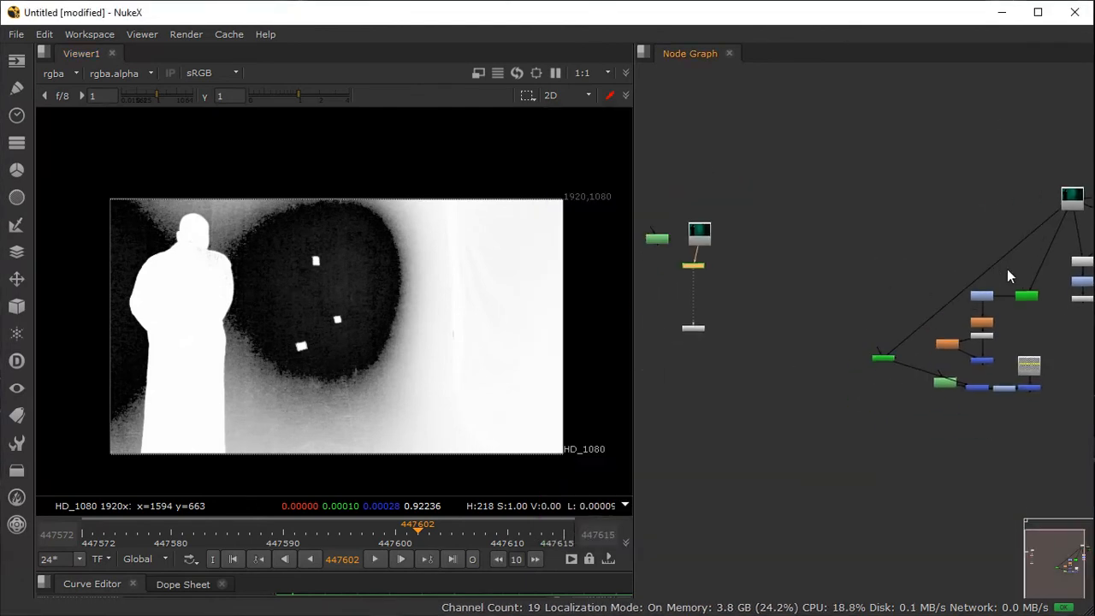
scroll(861, 294, "up", 5)
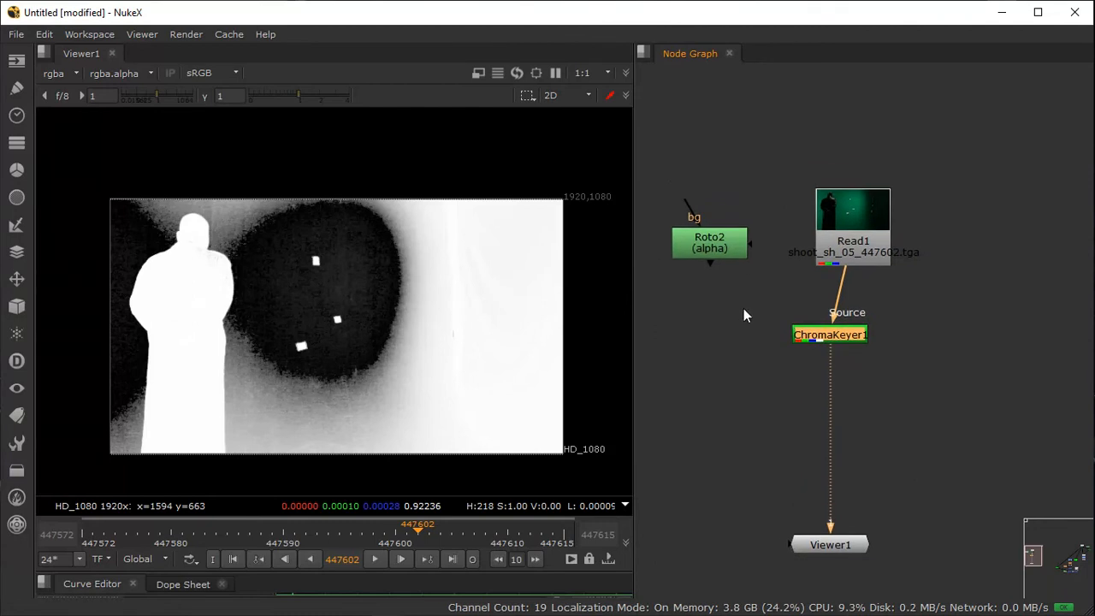
left_click_drag(802, 333, 844, 401)
left_click(760, 332)
key("Tab")
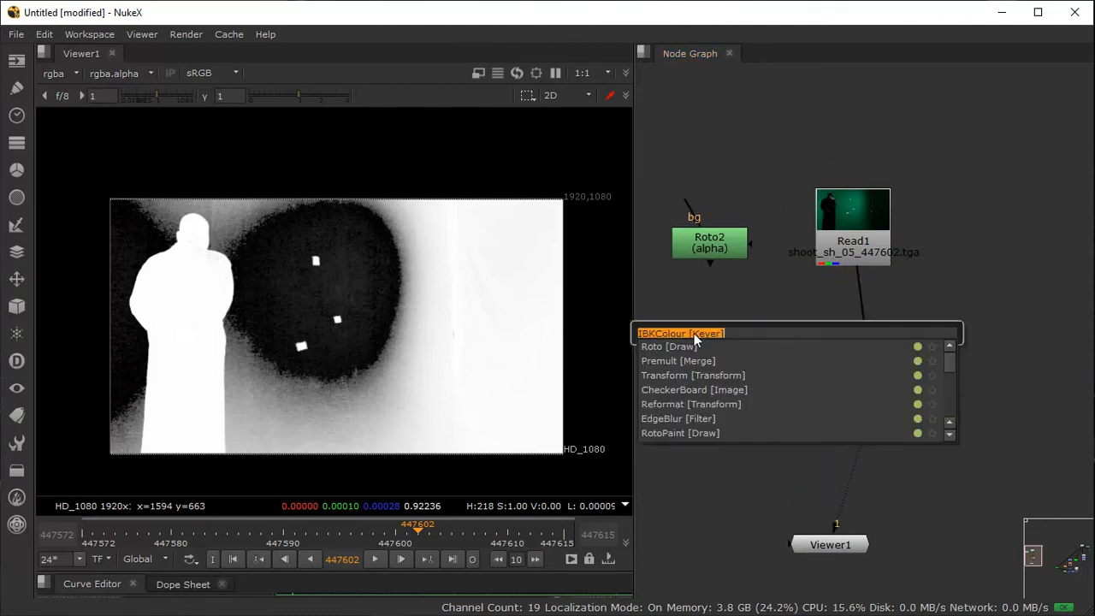
type("a")
key("BackSpace")
key("Escape")
Step: View the original Read1 plate close up around the tracking markers and background
middle_click_drag(248, 319, 143, 190)
scroll(274, 246, "up", 4)
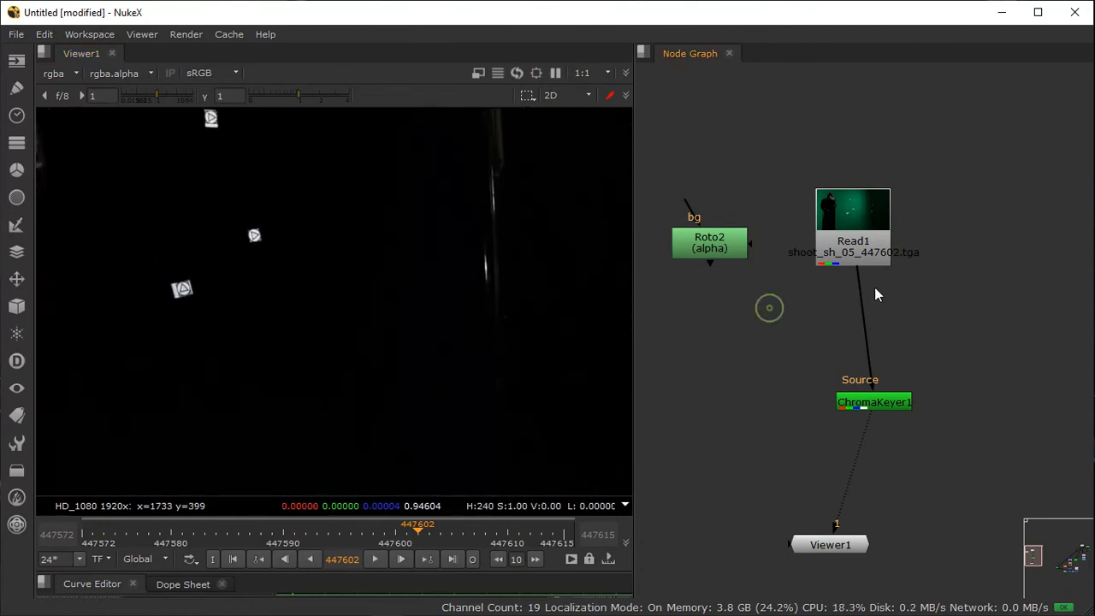
left_click(852, 222)
key("1")
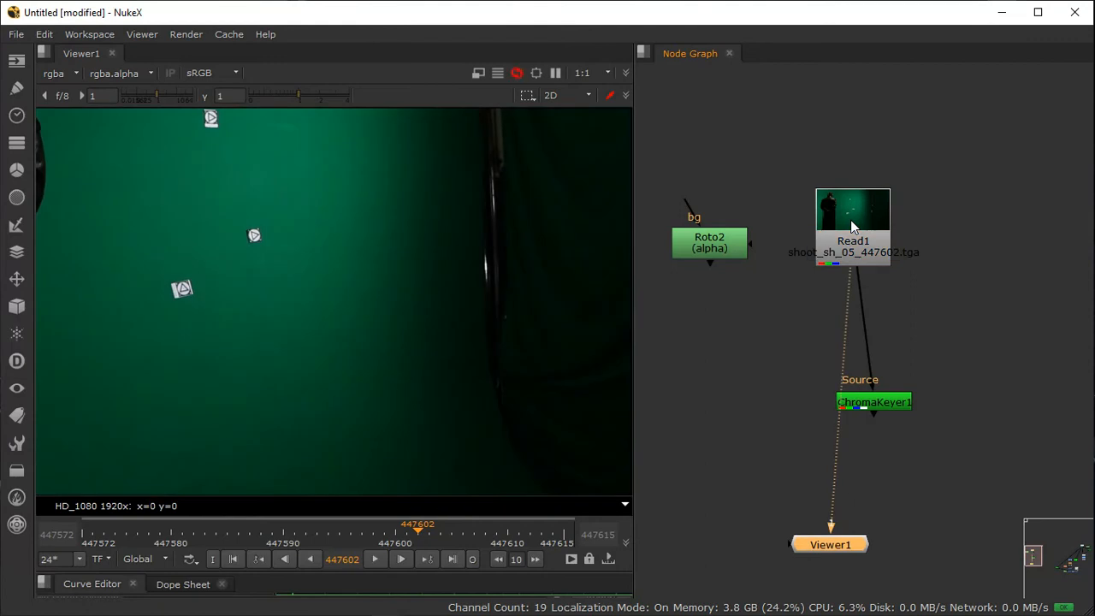
Step: Add a Denoise node and insert it between Read1 and ChromaKeyer1, with the viewer showing its output
middle_click_drag(742, 361, 784, 382)
key("f")
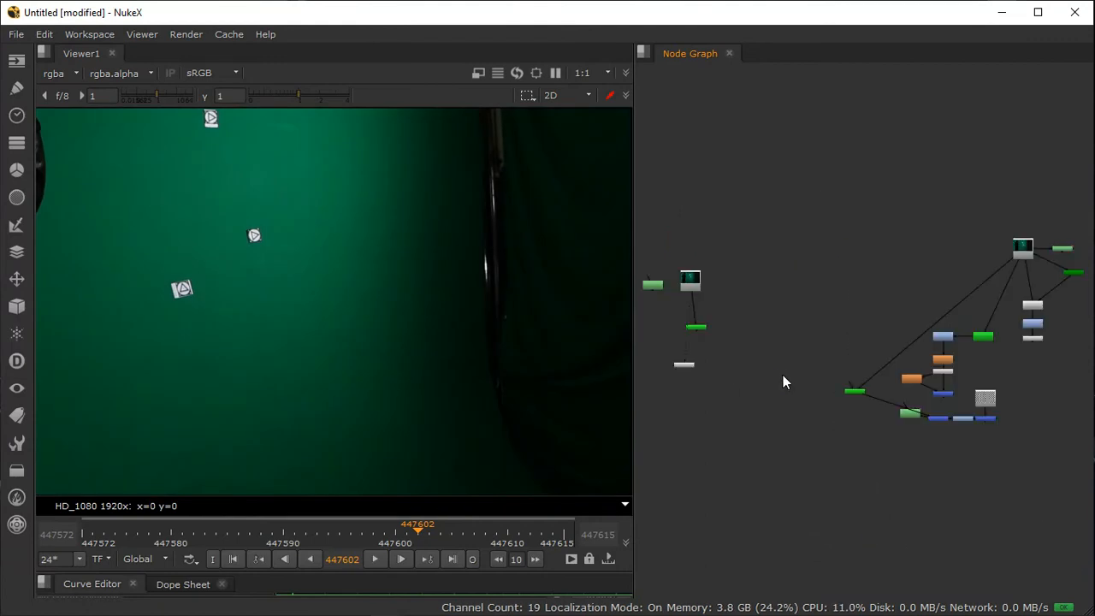
key("Tab")
type("denoi")
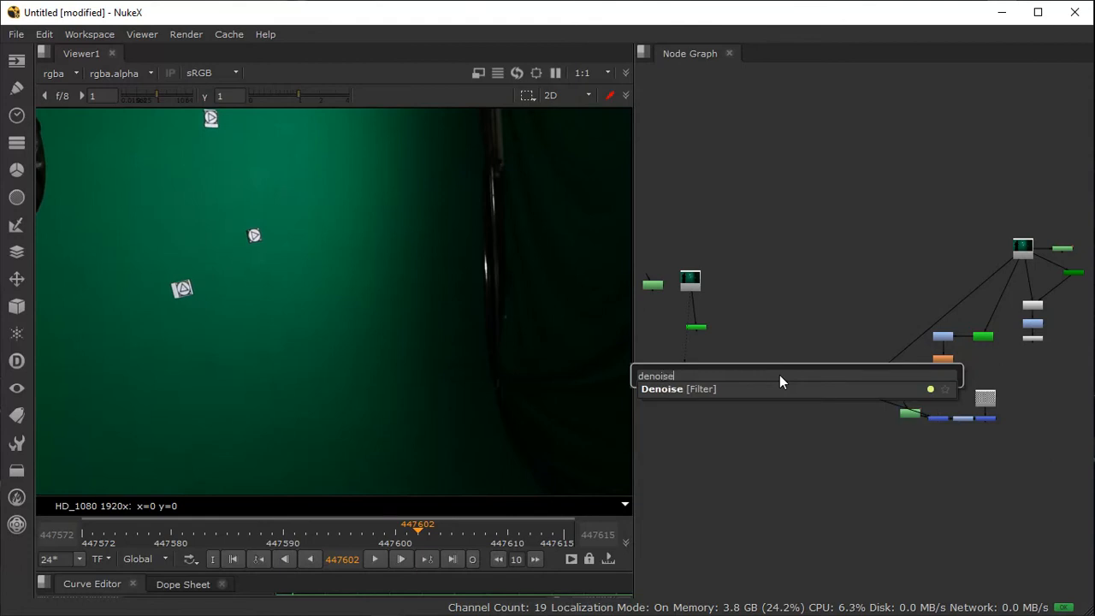
left_click(685, 391)
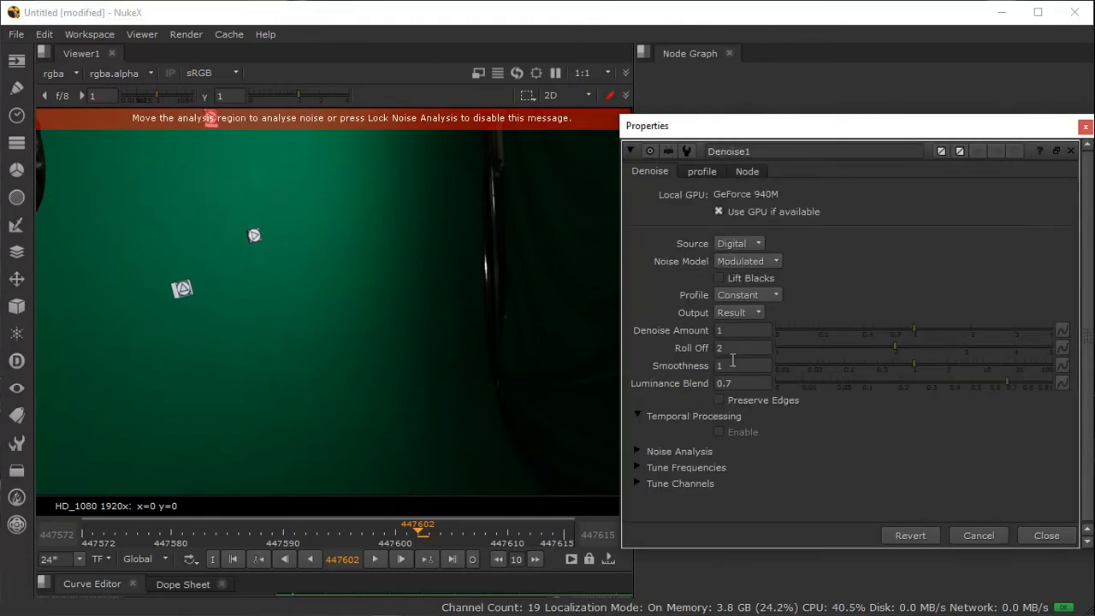
left_click_drag(961, 128, 403, 387)
scroll(741, 439, "up", 5)
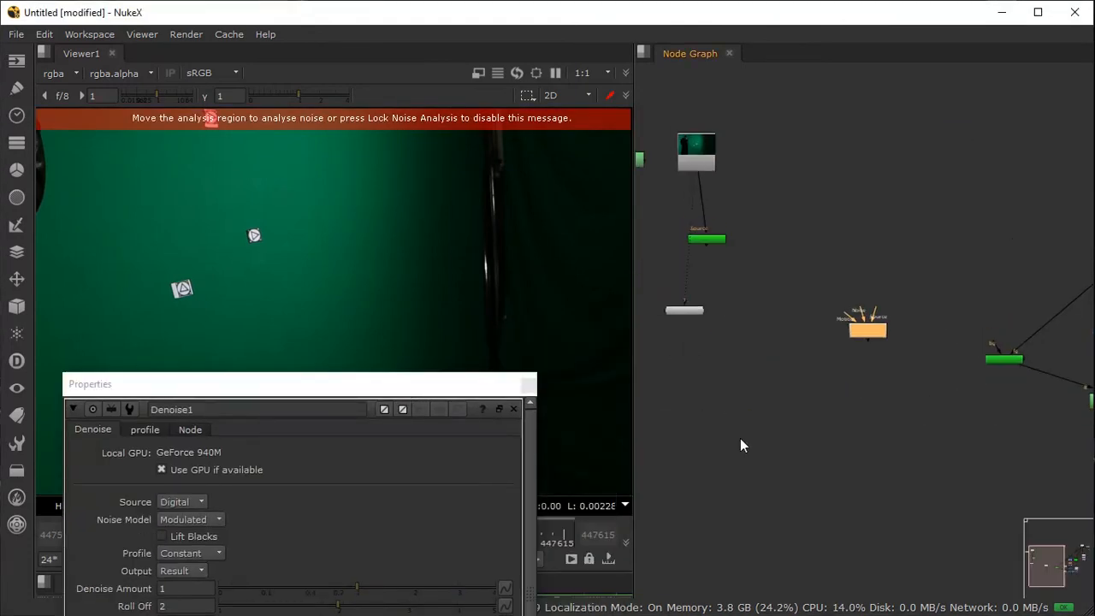
left_click_drag(738, 283, 707, 251)
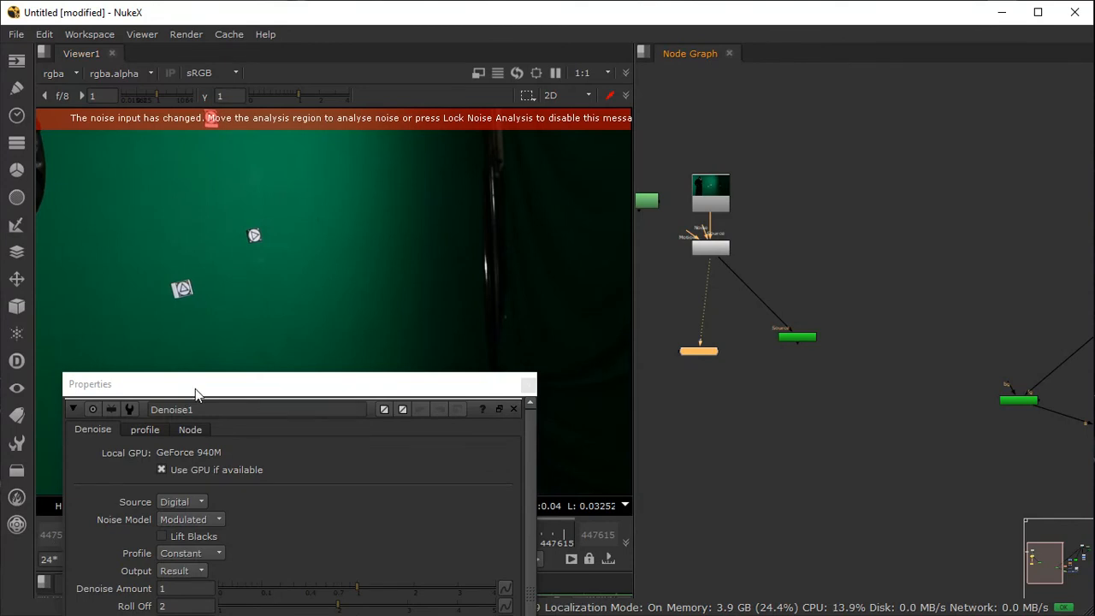
Step: Move Denoise1's noise analysis region onto the actor and adjacent green background, and enlarge it to a roughly square area
left_click_drag(196, 392, 612, 310)
scroll(194, 312, "down", 4)
middle_click_drag(194, 312, 319, 306)
left_click_drag(216, 316, 319, 295)
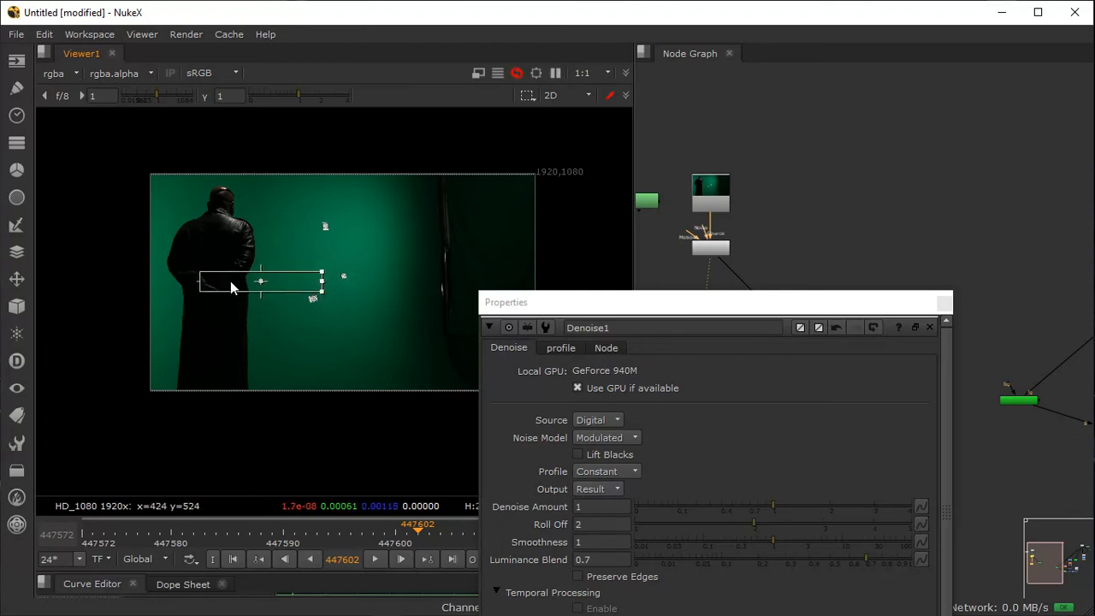
left_click_drag(264, 274, 264, 228)
left_click_drag(258, 293, 263, 337)
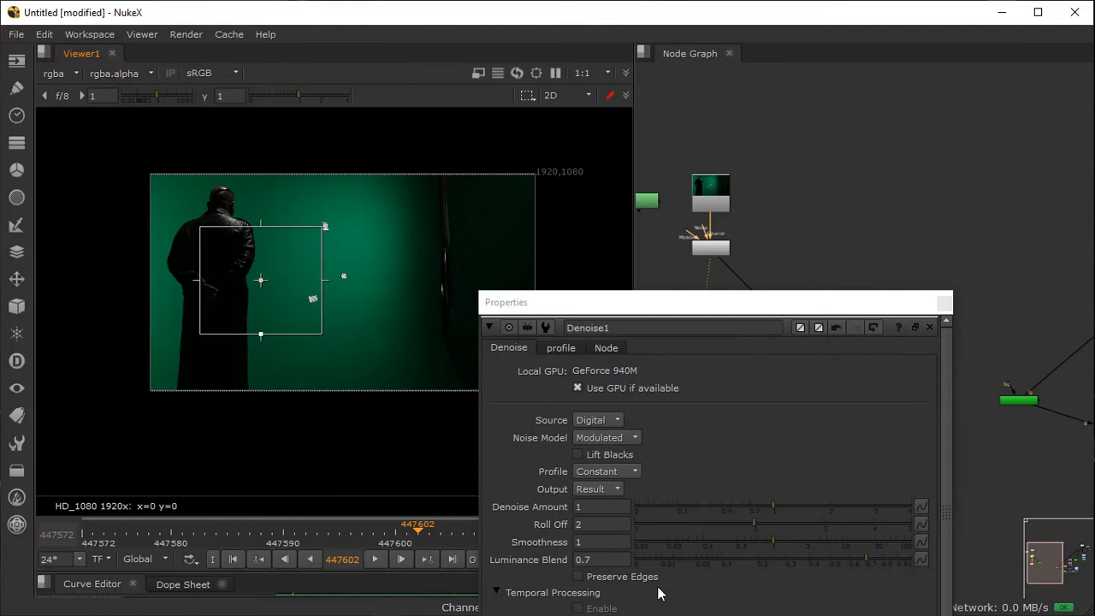
Step: Set Denoise1's Denoise Amount to 2.5
left_click_drag(760, 511, 853, 501)
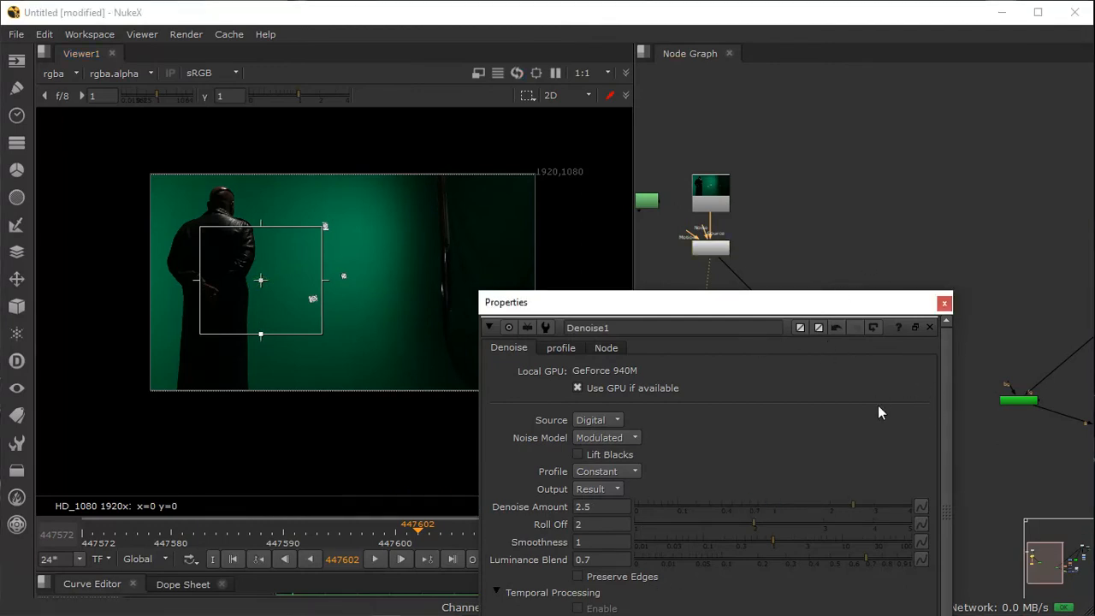
Step: Try Film as Denoise1's source, check the actor's arm and jacket, and return the source to Digital
left_click(611, 426)
left_click(602, 406)
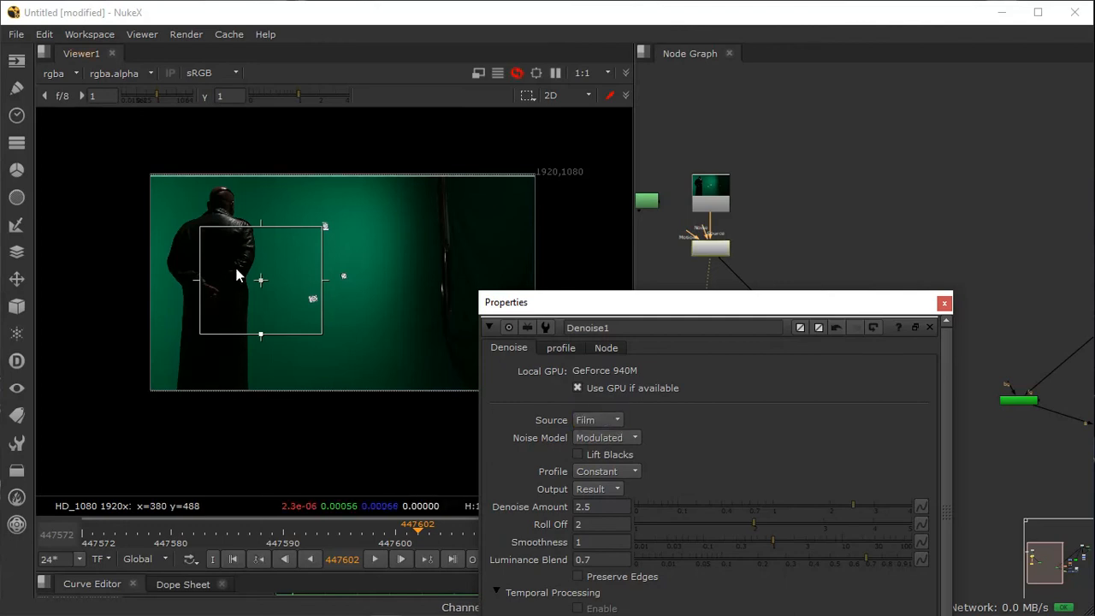
scroll(237, 273, "up", 5)
scroll(228, 275, "up", 4)
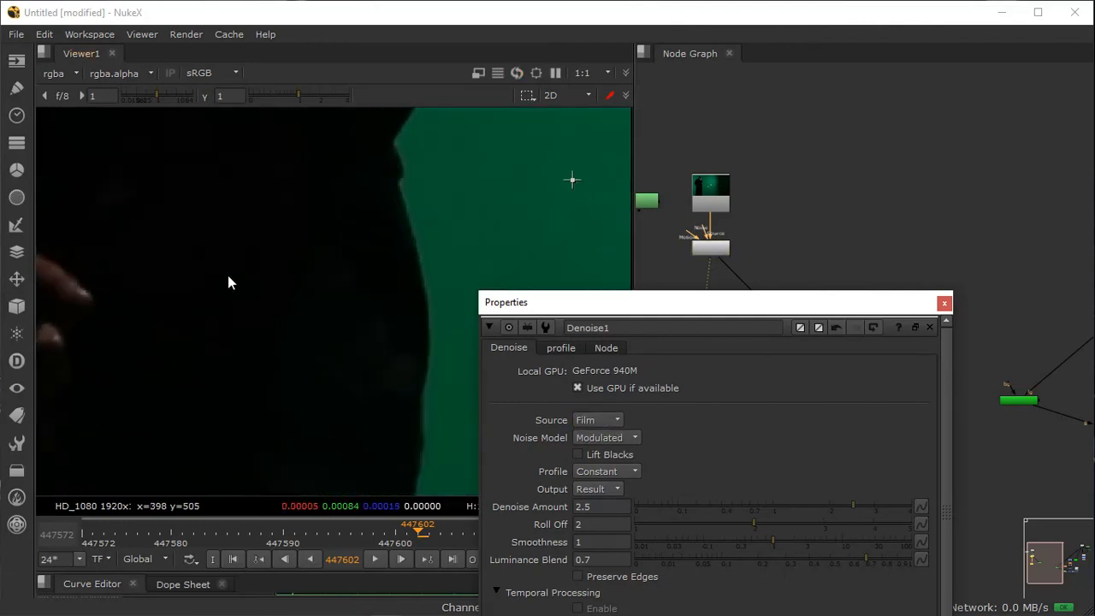
scroll(228, 275, "down", 5)
middle_click_drag(242, 247, 429, 384)
scroll(393, 356, "up", 2)
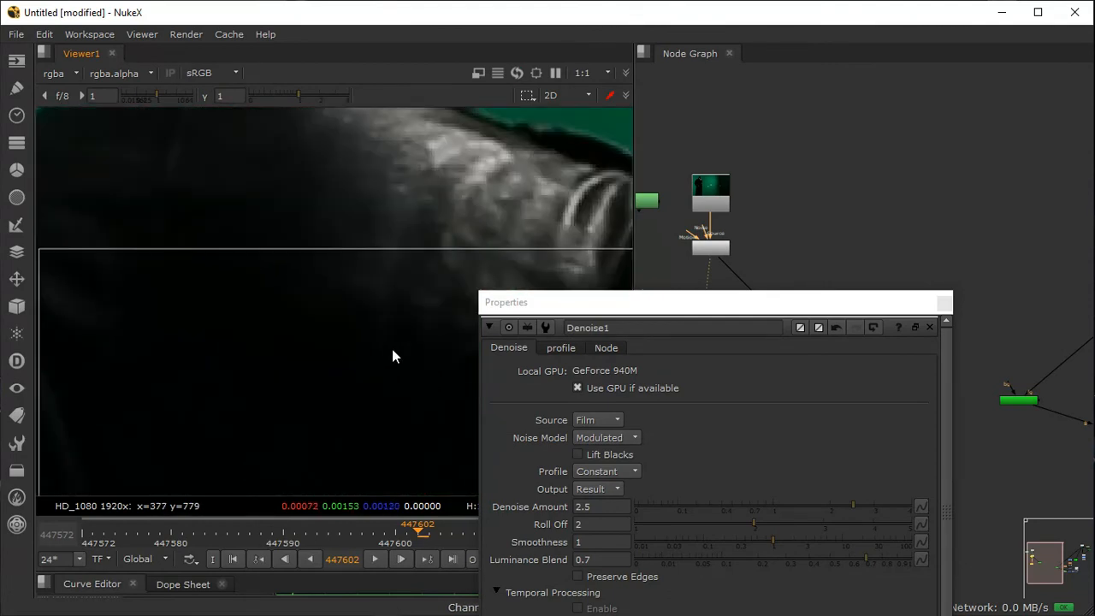
left_click(598, 420)
left_click(603, 437)
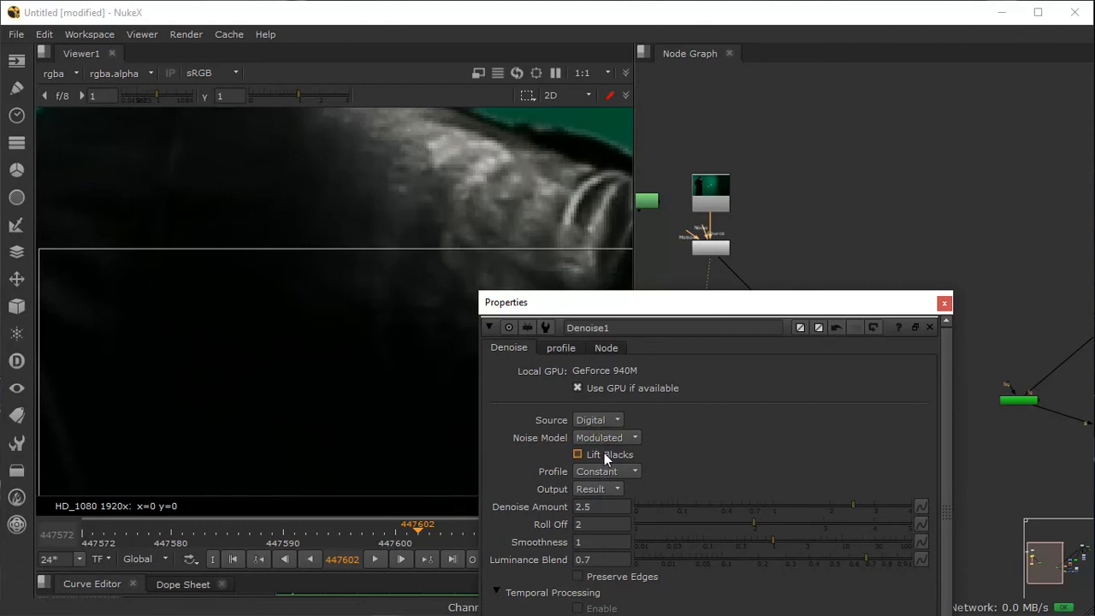
Step: Set Denoise1's Noise Model to Constant and check the result on the actor's head and jacket
left_click(607, 437)
left_click(609, 427)
middle_click_drag(333, 338, 305, 365)
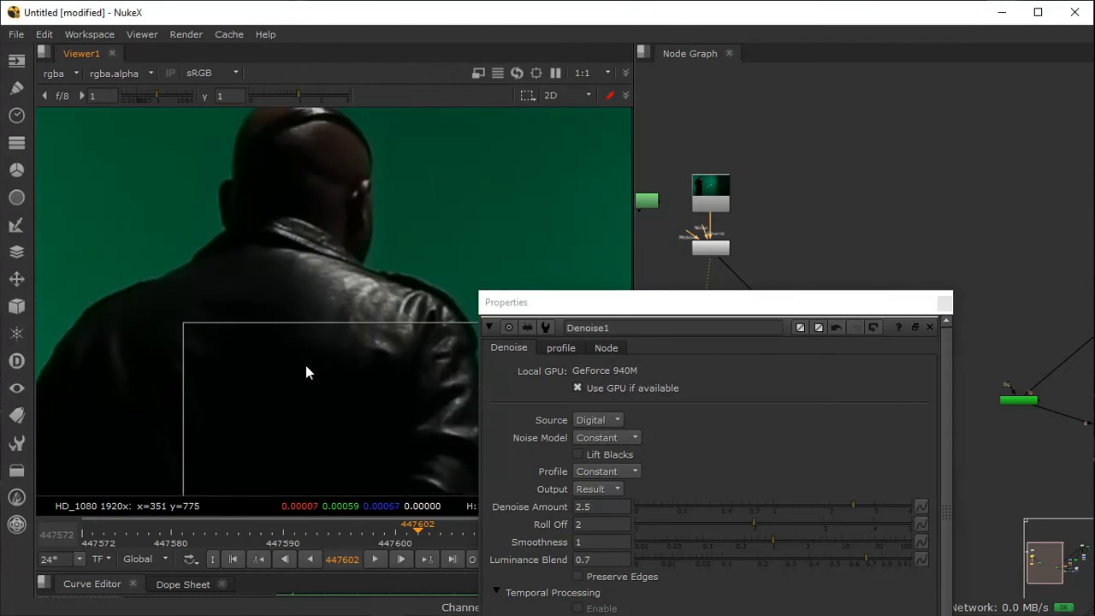
scroll(285, 287, "up", 4)
middle_click_drag(305, 309, 182, 344)
scroll(182, 345, "down", 4)
middle_click_drag(114, 368, 289, 280)
Step: Examine Denoise1's output in greyscale on the jacket, the background and the tracking markers
middle_click_drag(336, 341, 266, 341)
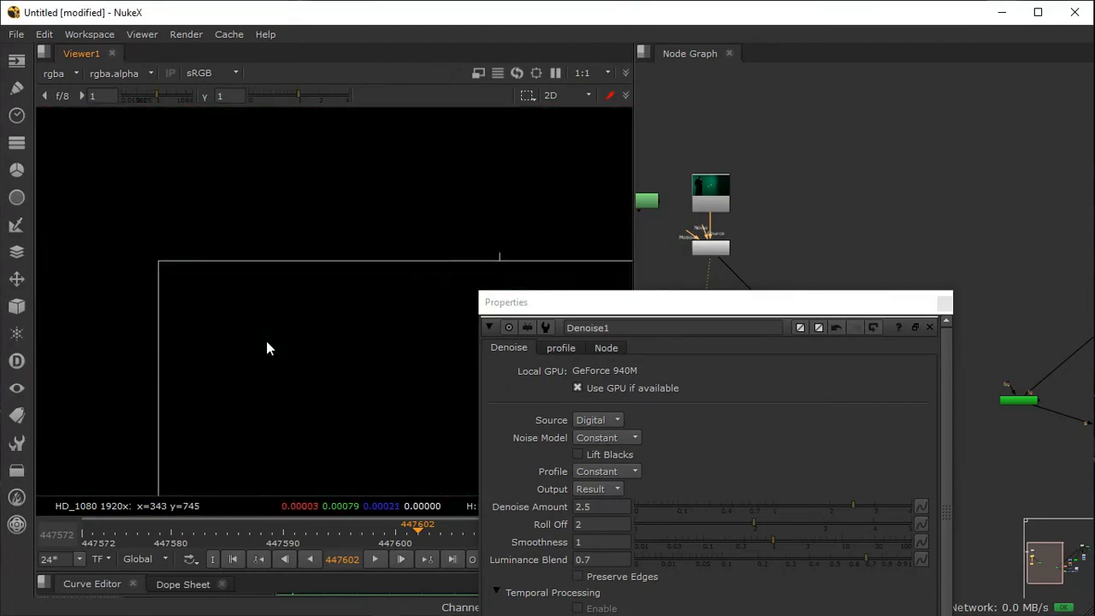
scroll(312, 244, "up", 3)
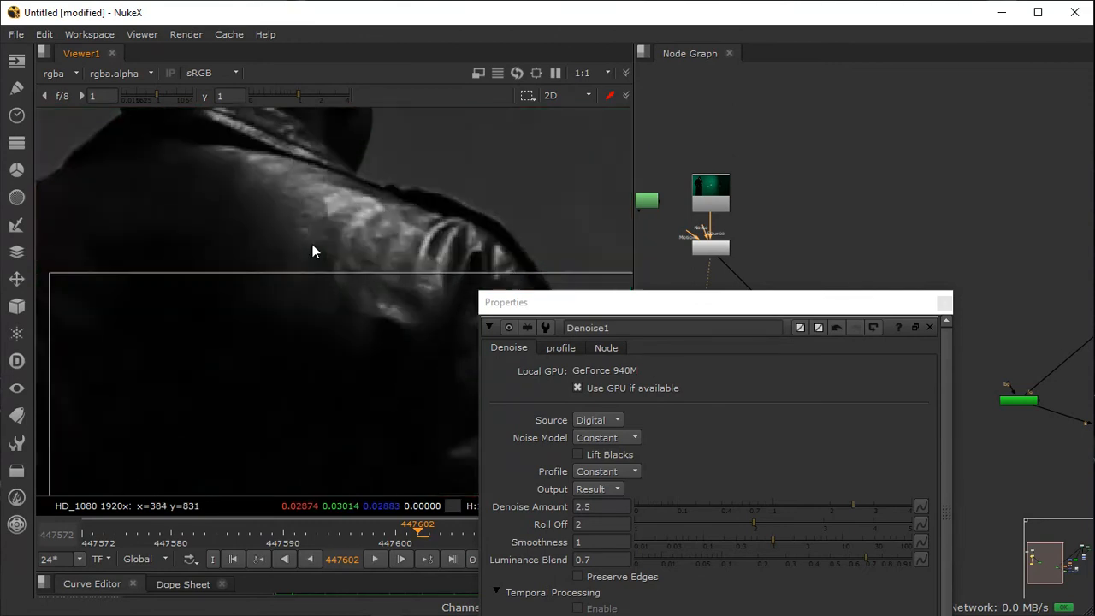
scroll(312, 243, "down", 8)
middle_click_drag(350, 238, 193, 189)
scroll(255, 209, "up", 4)
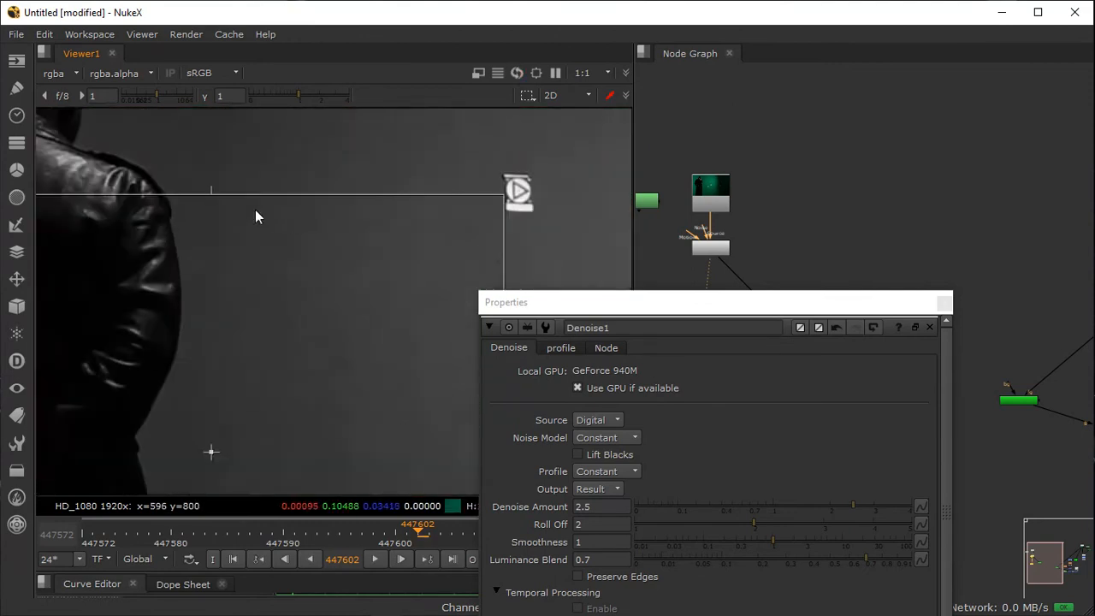
middle_click_drag(329, 208, 280, 274)
scroll(281, 274, "down", 3)
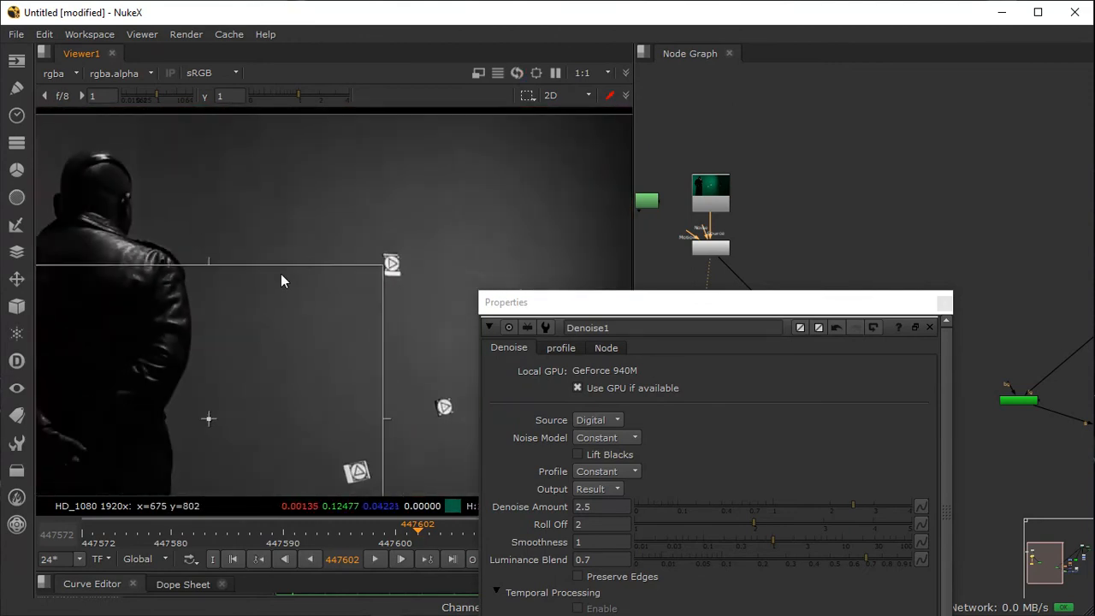
Step: Compare the Modulated noise model on the actor's shoulder and return Denoise1's Noise Model to Constant
left_click(618, 437)
left_click(619, 453)
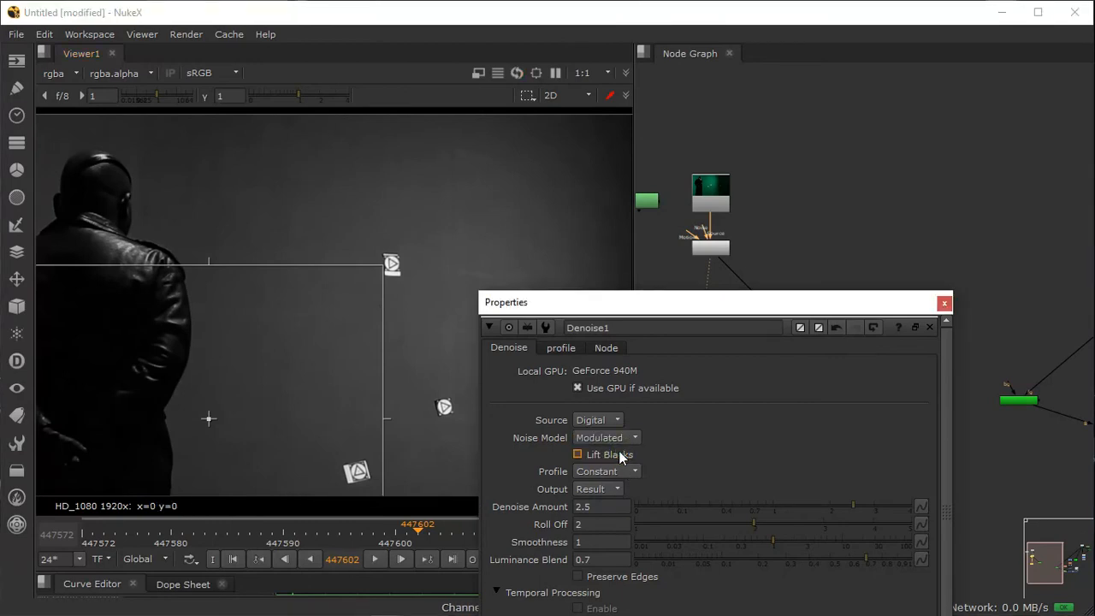
scroll(317, 217, "up", 6)
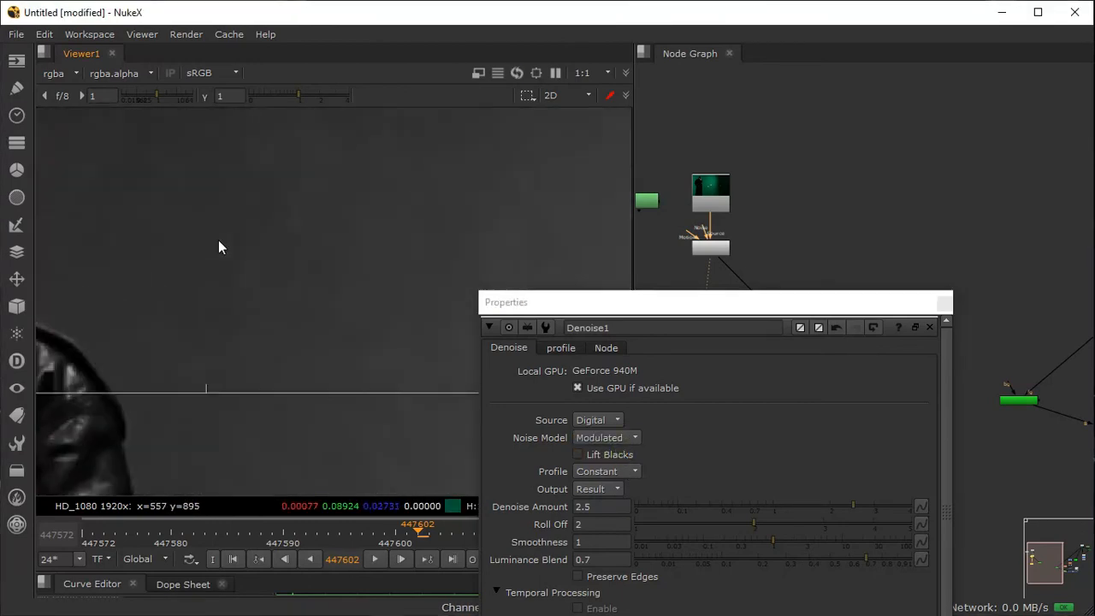
middle_click_drag(118, 223, 354, 166)
scroll(347, 211, "up", 2)
middle_click_drag(347, 210, 237, 213)
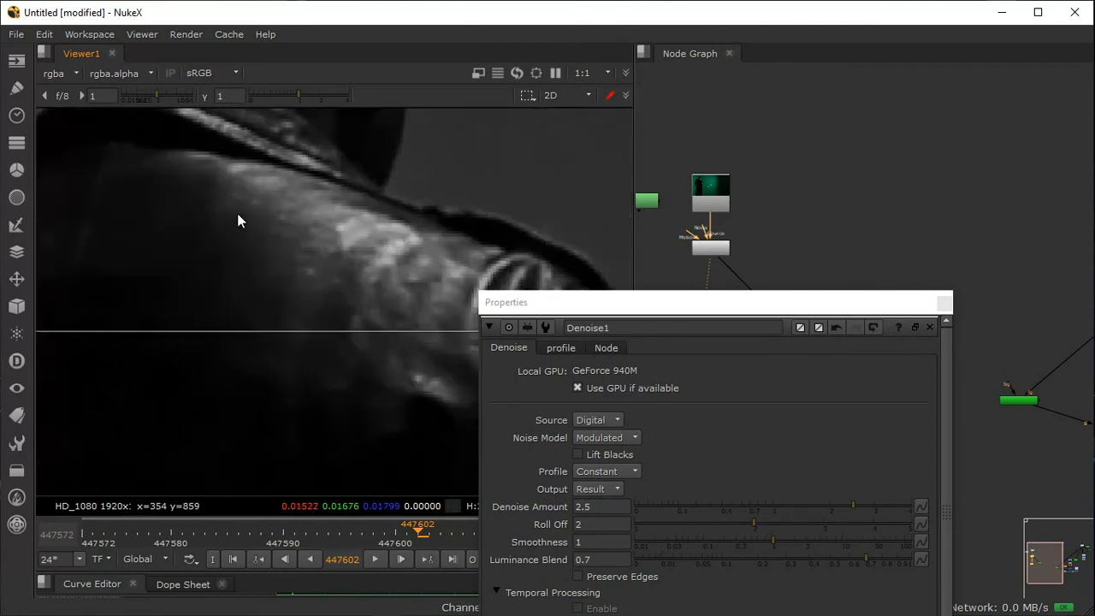
left_click(612, 437)
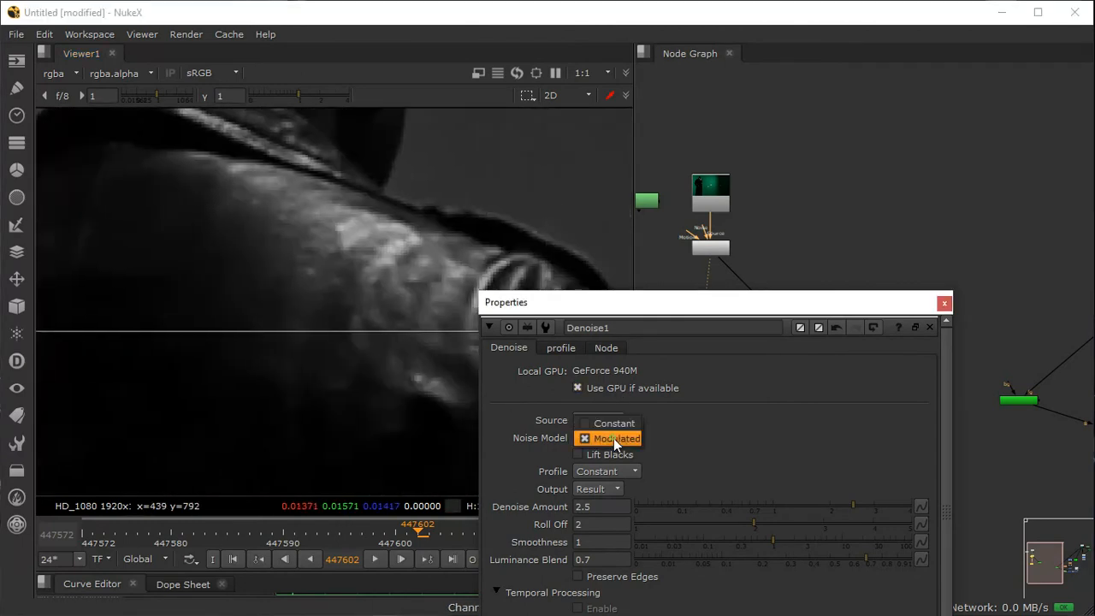
left_click(610, 425)
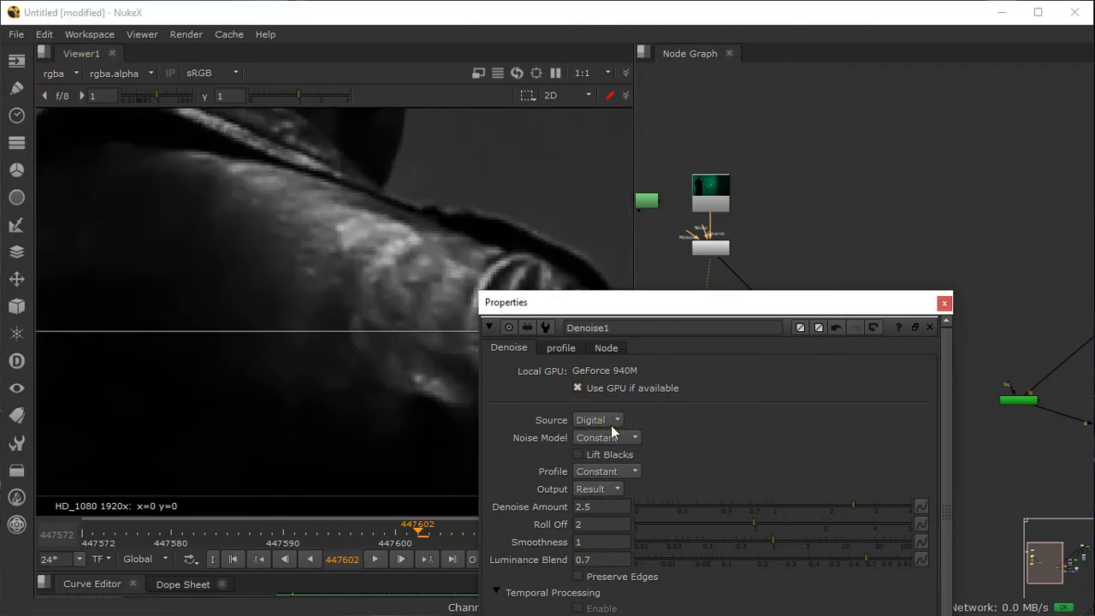
Step: Enable Lift Blacks in Denoise1 and check the jacket and surrounding background
left_click(576, 455)
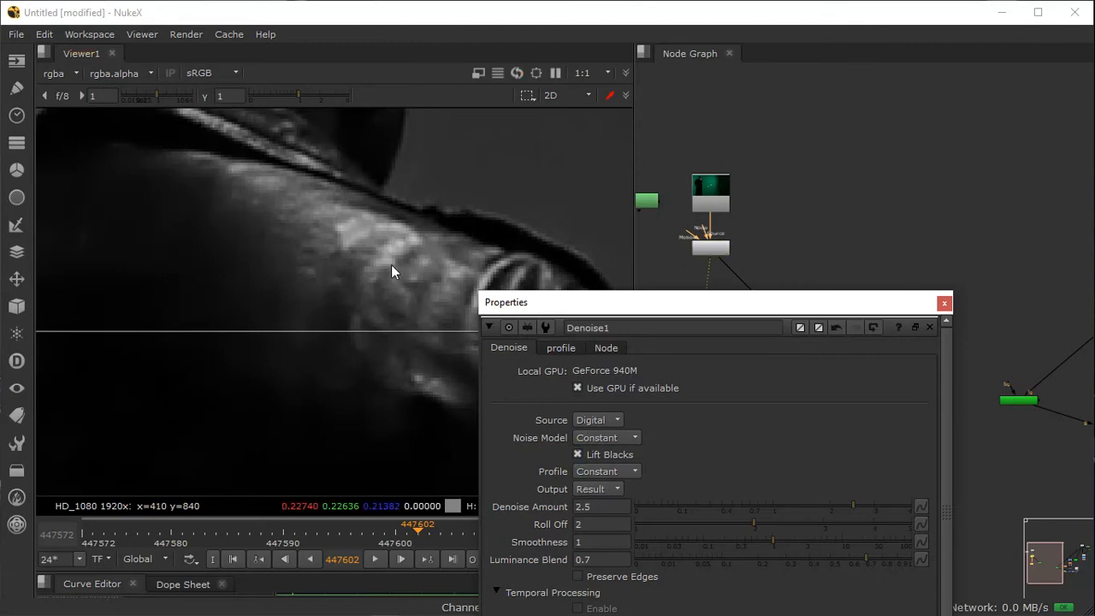
scroll(391, 264, "down", 3)
middle_click_drag(398, 246, 93, 246)
scroll(135, 255, "down", 3)
middle_click_drag(190, 248, 422, 224)
scroll(313, 265, "up", 3)
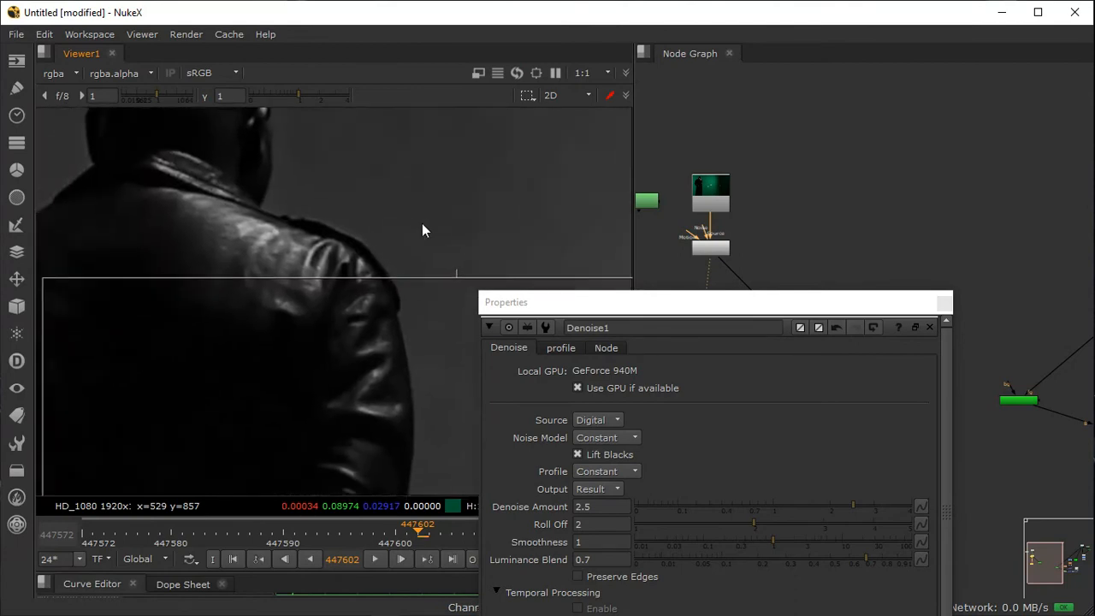
Step: Preview the noise Denoise1 removes by outputting Noise, and restore the output to Result
left_click(606, 489)
left_click(599, 504)
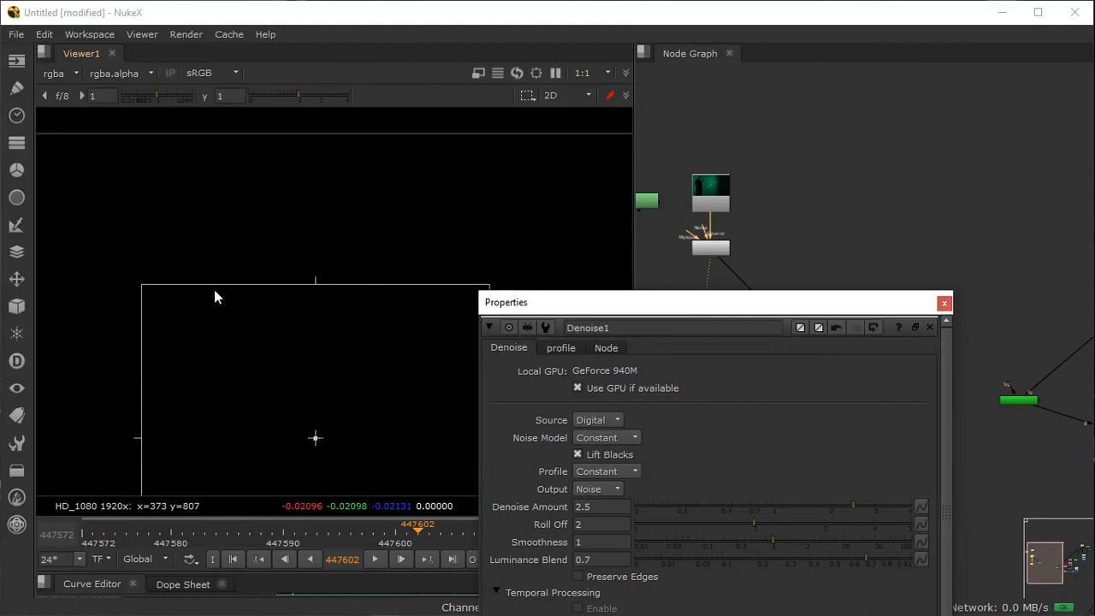
left_click(583, 491)
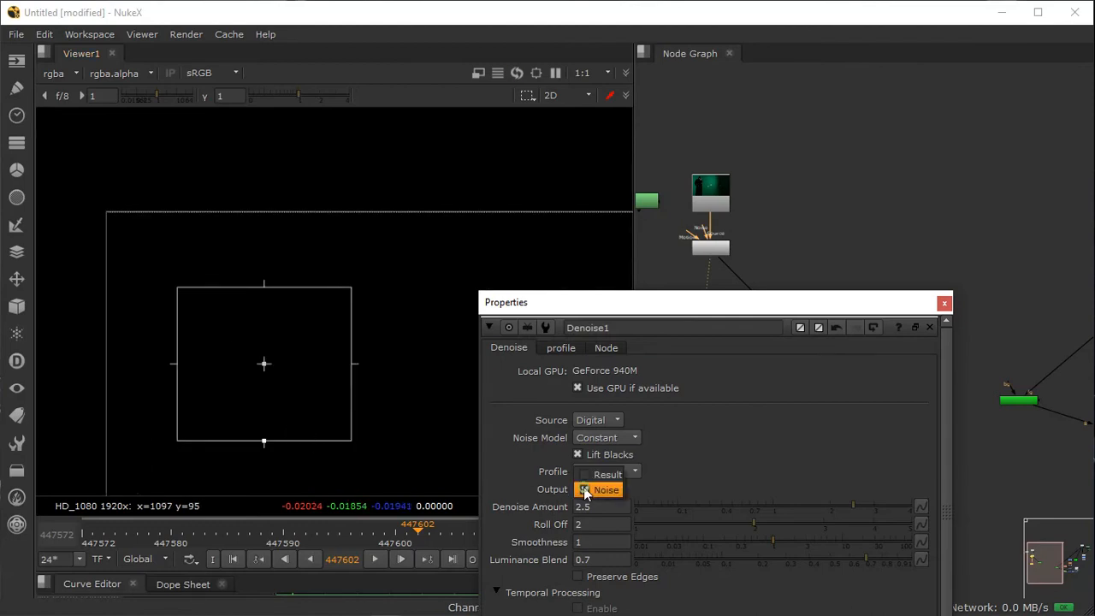
left_click(585, 477)
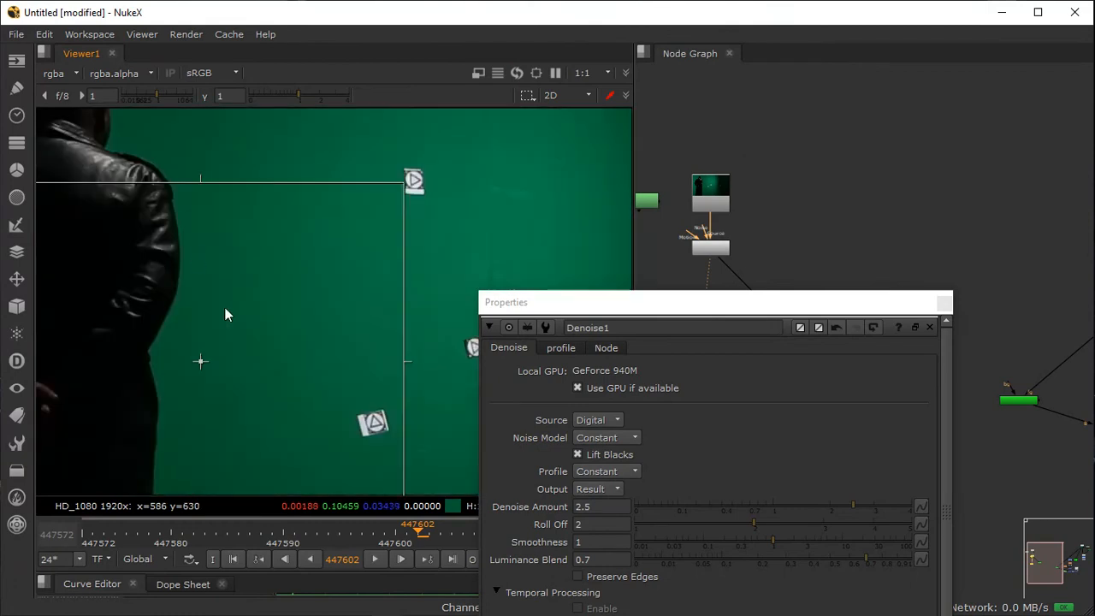
Step: Close Denoise1's properties, place ChromaKeyer1 just below Denoise1 feeding the viewer, and display its alpha matte
left_click(943, 303)
left_click_drag(797, 338, 787, 339)
left_click_drag(715, 269, 687, 301)
key("a")
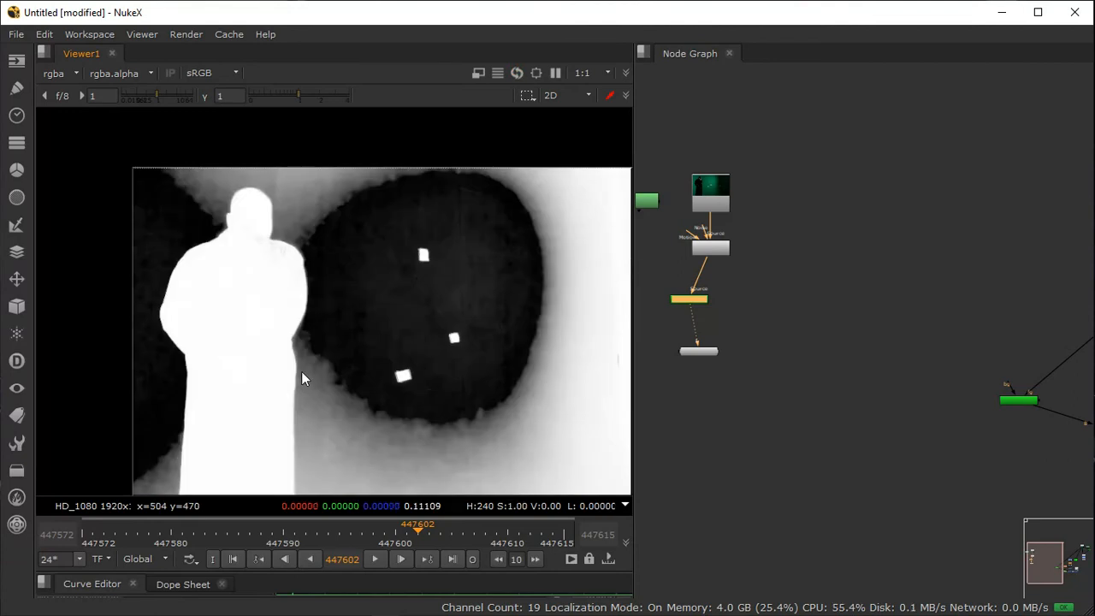
scroll(301, 371, "up", 5)
middle_click_drag(339, 239, 330, 362)
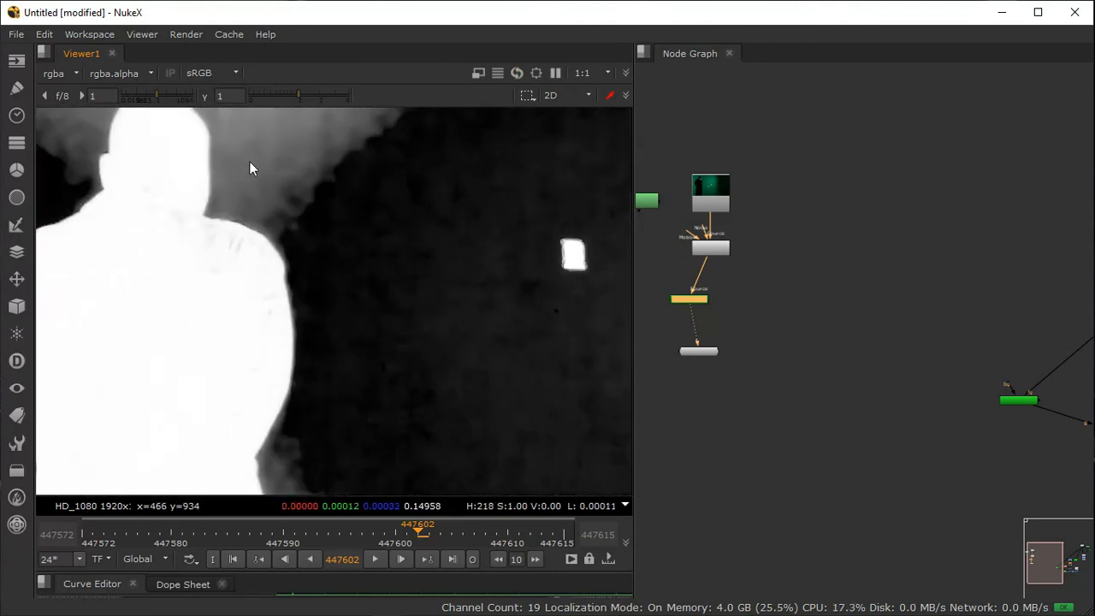
scroll(282, 201, "down", 3)
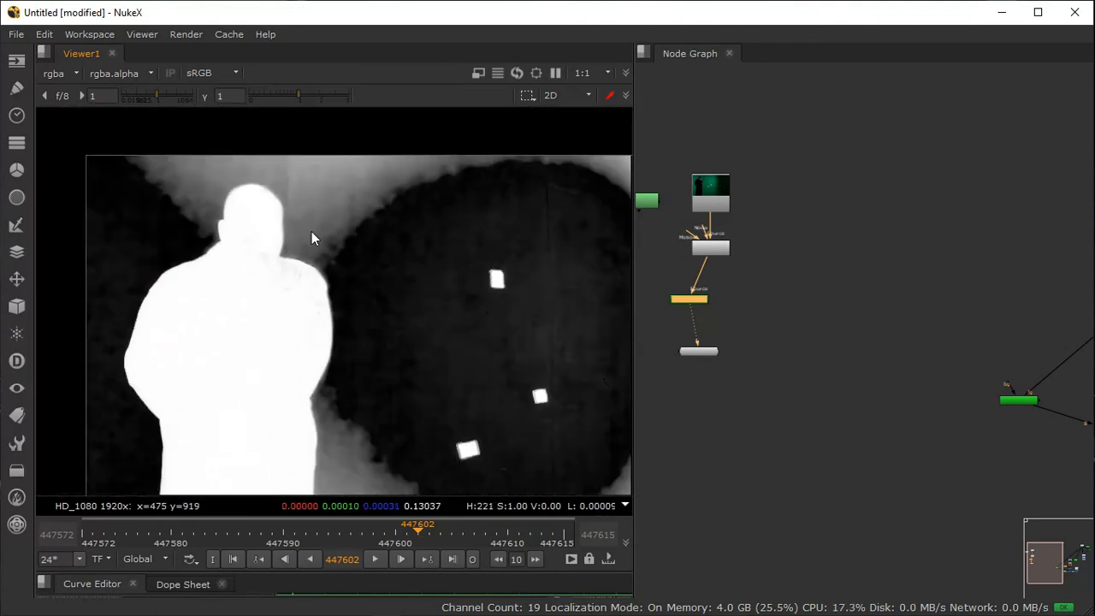
Step: Toggle Denoise1 off and on repeatedly to compare the ChromaKeyer1 matte with and without denoising
left_click(717, 249)
key("d")
key("d")
key("d")
key("d")
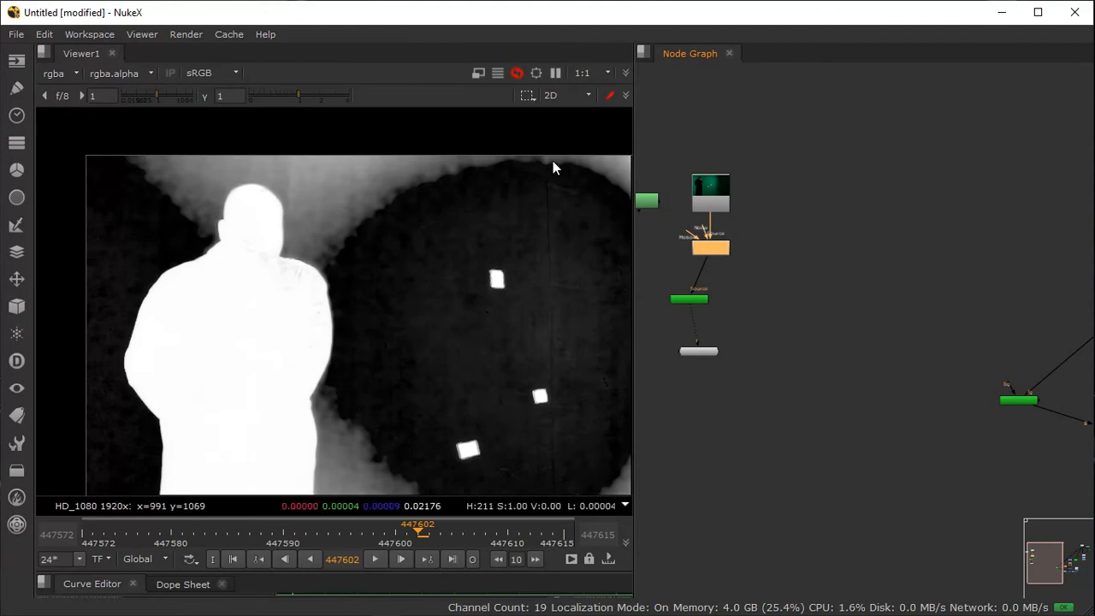
Step: Pull Denoise1 out of the keying chain so Read1 feeds ChromaKeyer1 directly, and check the matte around the shoulder
left_click_drag(701, 250, 706, 220)
left_click_drag(687, 276, 706, 208)
scroll(317, 303, "up", 3)
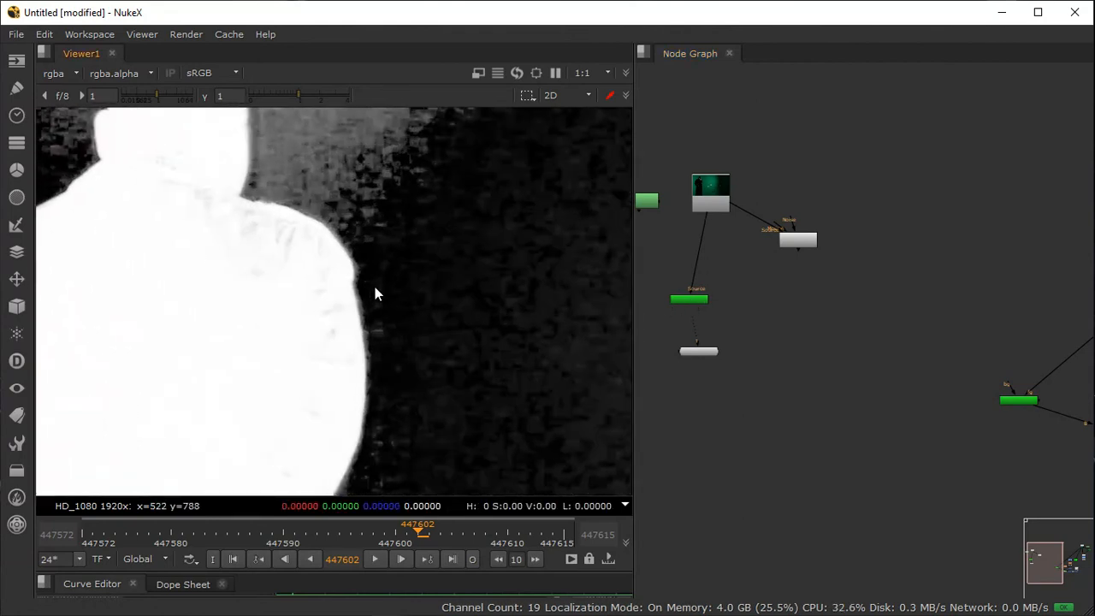
scroll(374, 293, "down", 3)
Step: Open ChromaKeyer1's properties and move them clear of the matte, with the actor's shoulder in close view
double_click(686, 300)
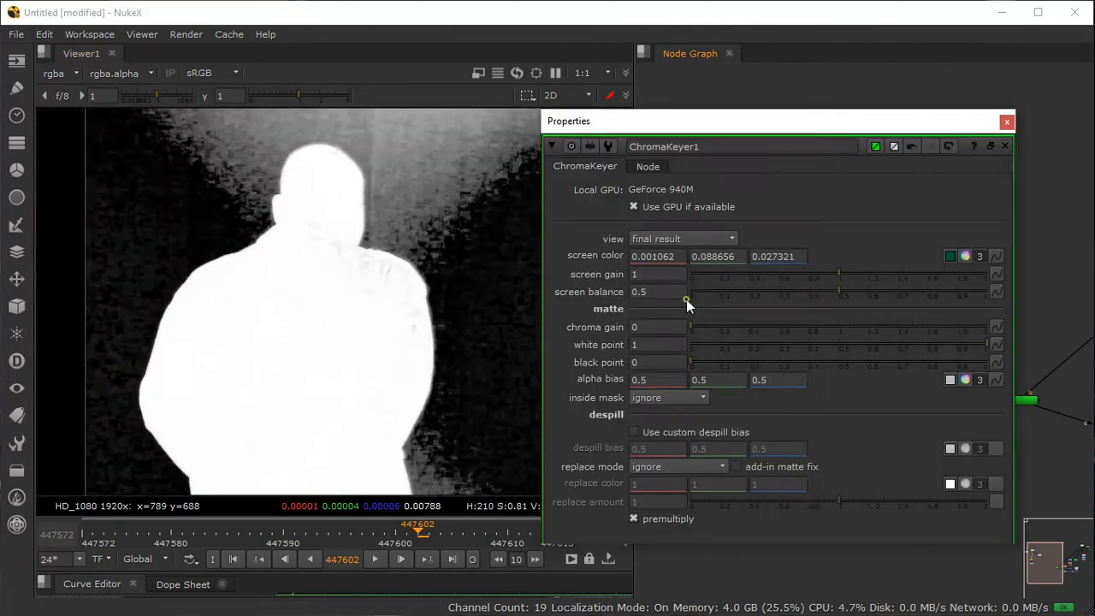
left_click_drag(672, 130, 833, 149)
scroll(332, 273, "up", 4)
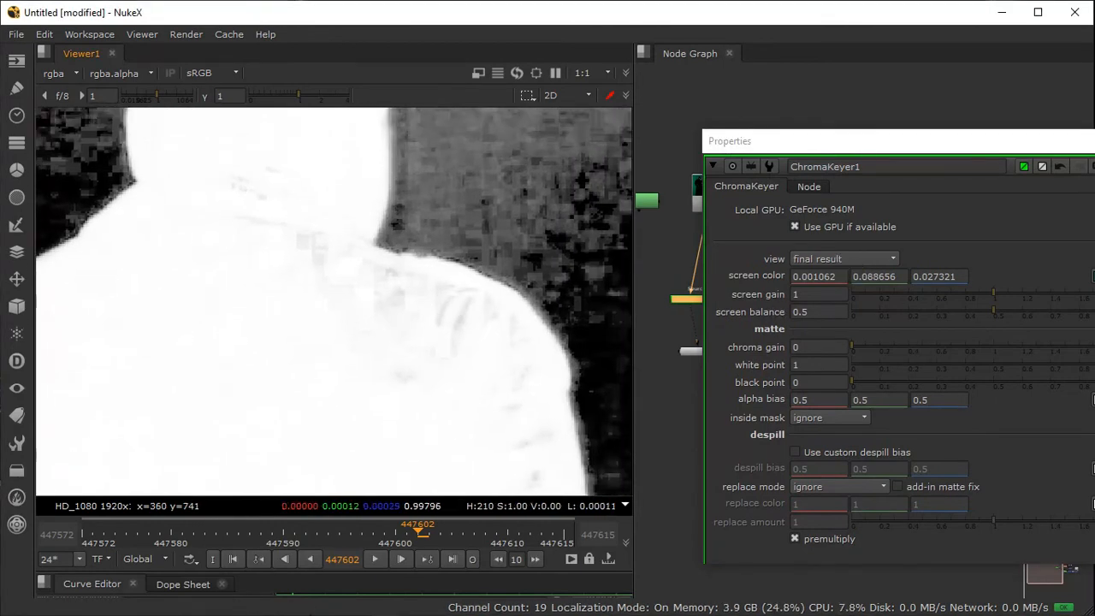
Step: Switch to the Hangouts video call in Chrome, looking briefly at the Nuke class page in Google Classroom
key("super")
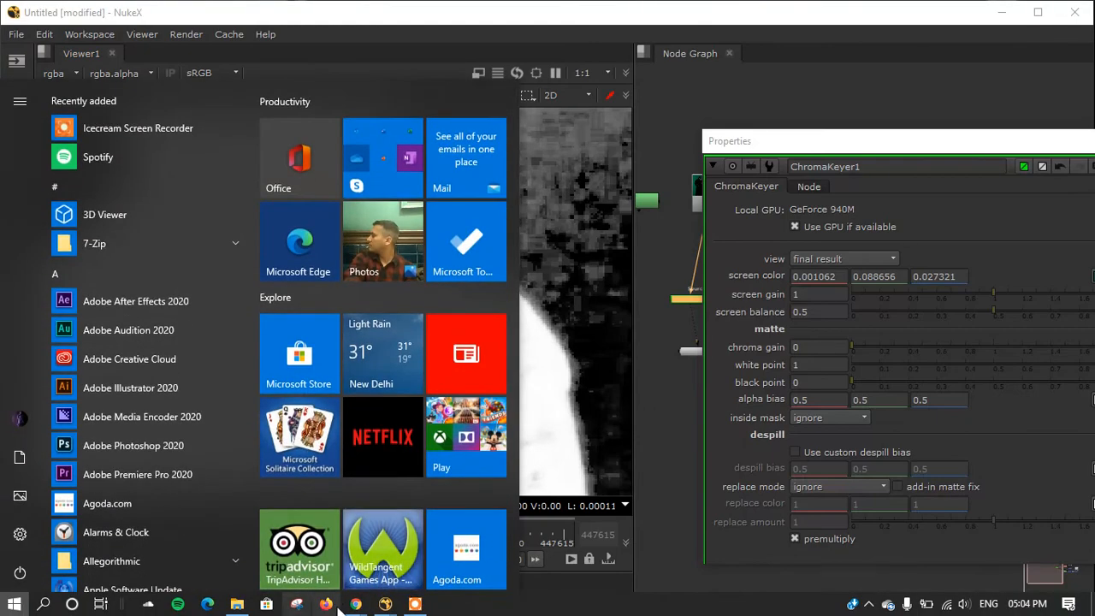
mouse_move(353, 604)
left_click(309, 557)
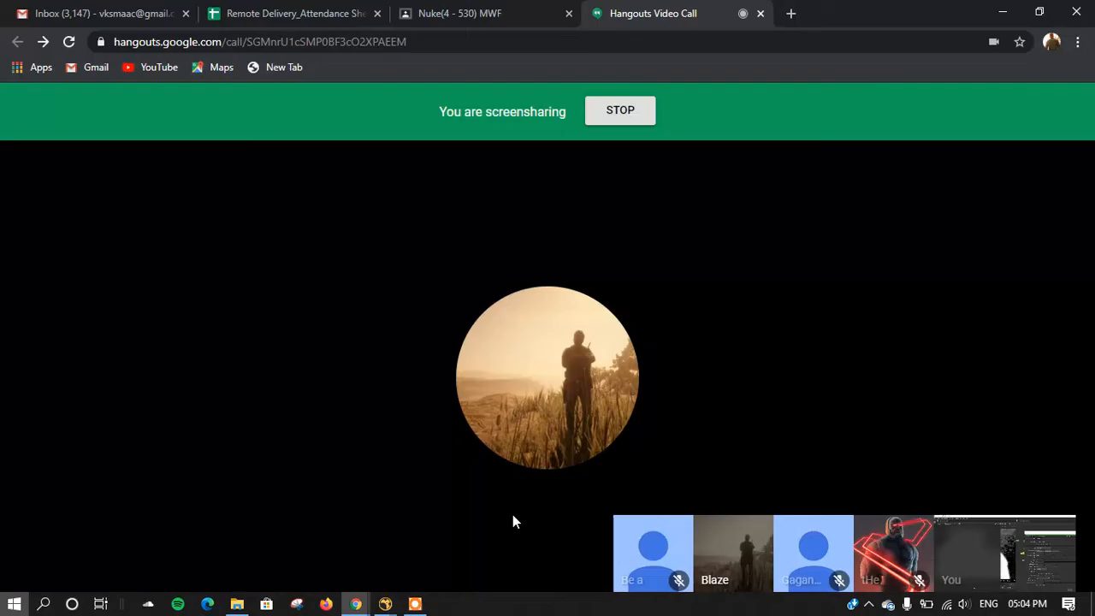
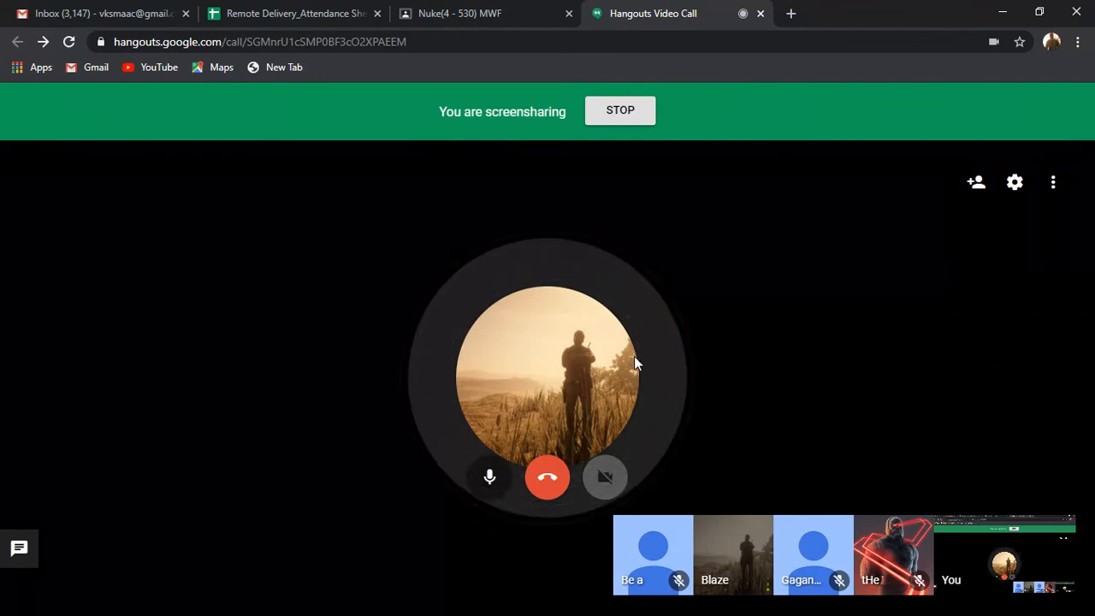
left_click(460, 10)
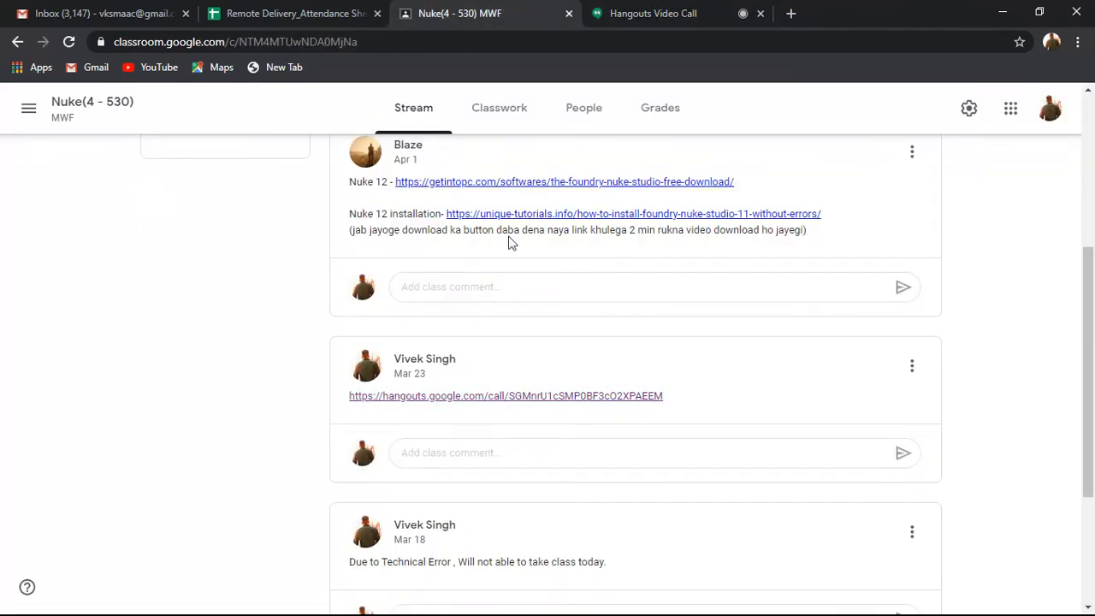
left_click(650, 13)
Step: Open the video call's chat and read the participants' messages, highlighting the latest and the earliest visible ones
left_click(20, 550)
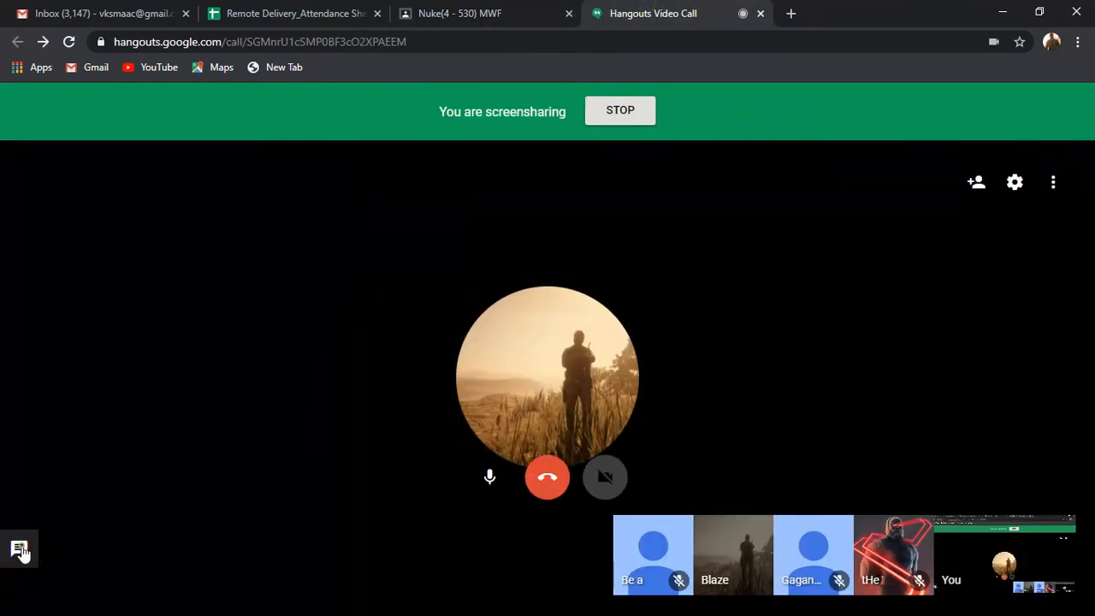
left_click(303, 523)
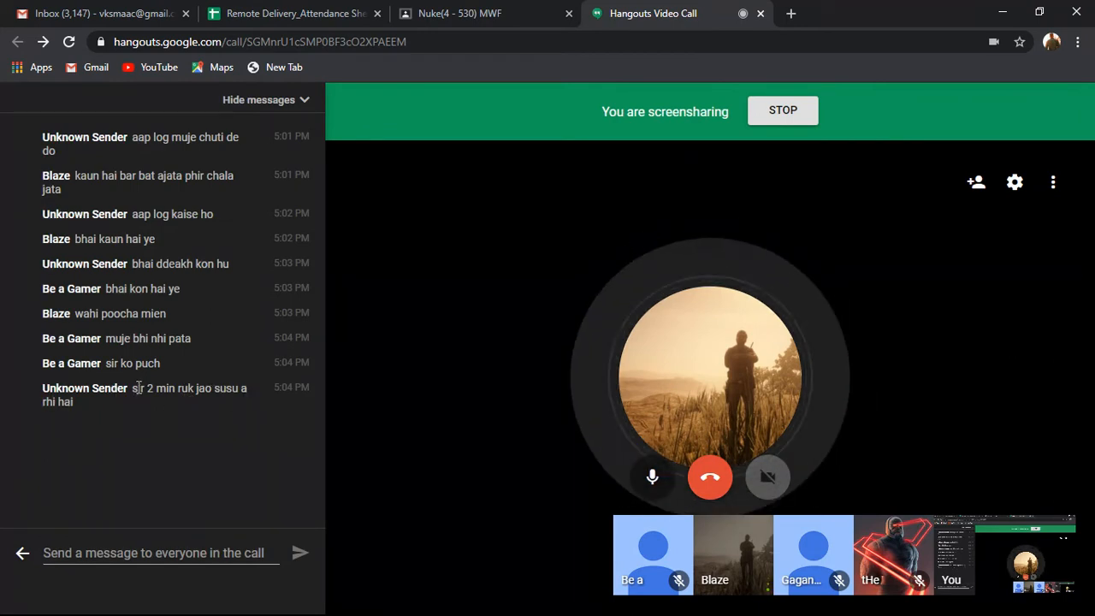
left_click_drag(131, 388, 253, 395)
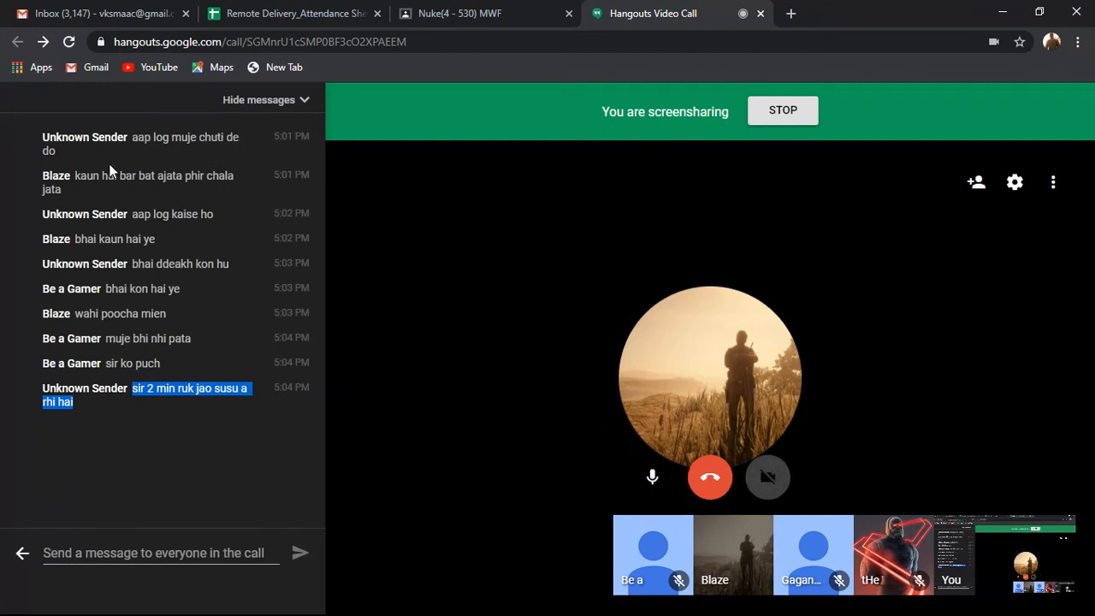
left_click_drag(137, 134, 233, 130)
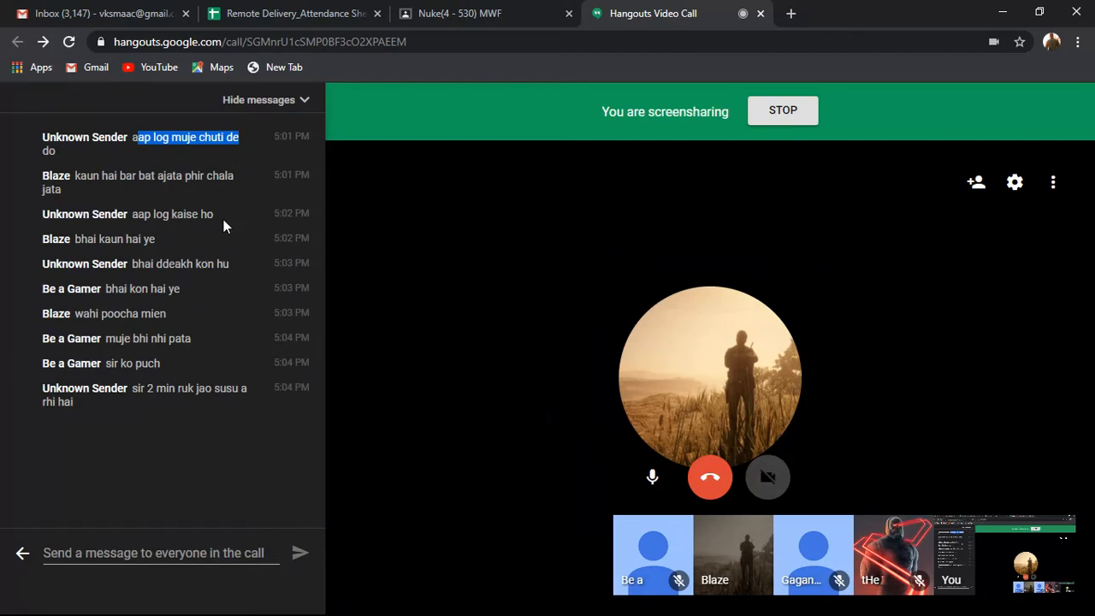
Step: Read the unknown sender's remaining chat messages, highlighting them and the sender label, and close the call's chat
left_click_drag(133, 214, 213, 220)
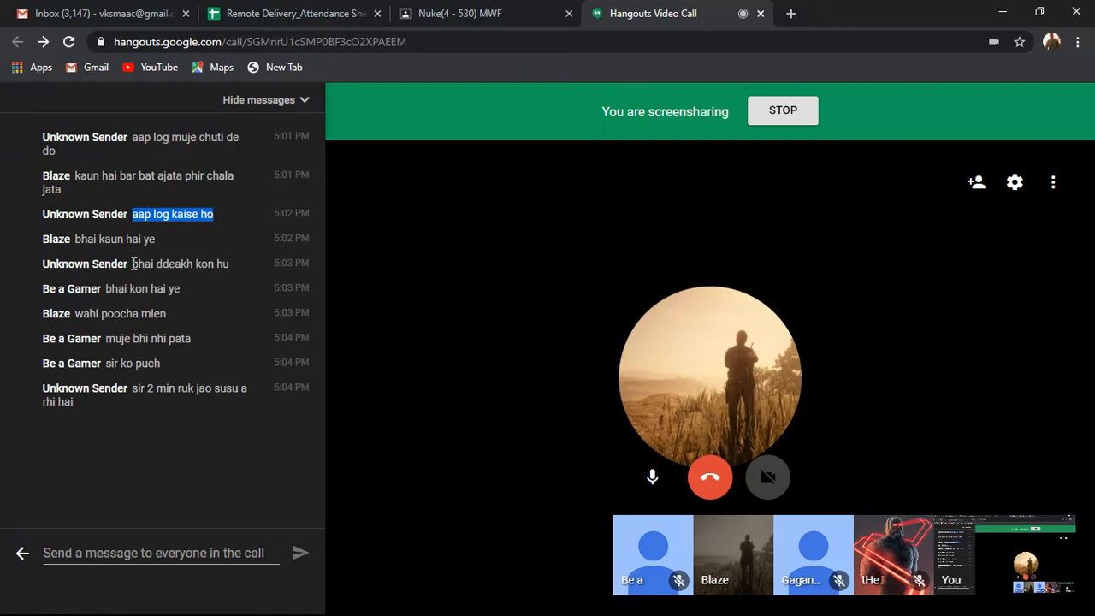
left_click_drag(132, 264, 237, 270)
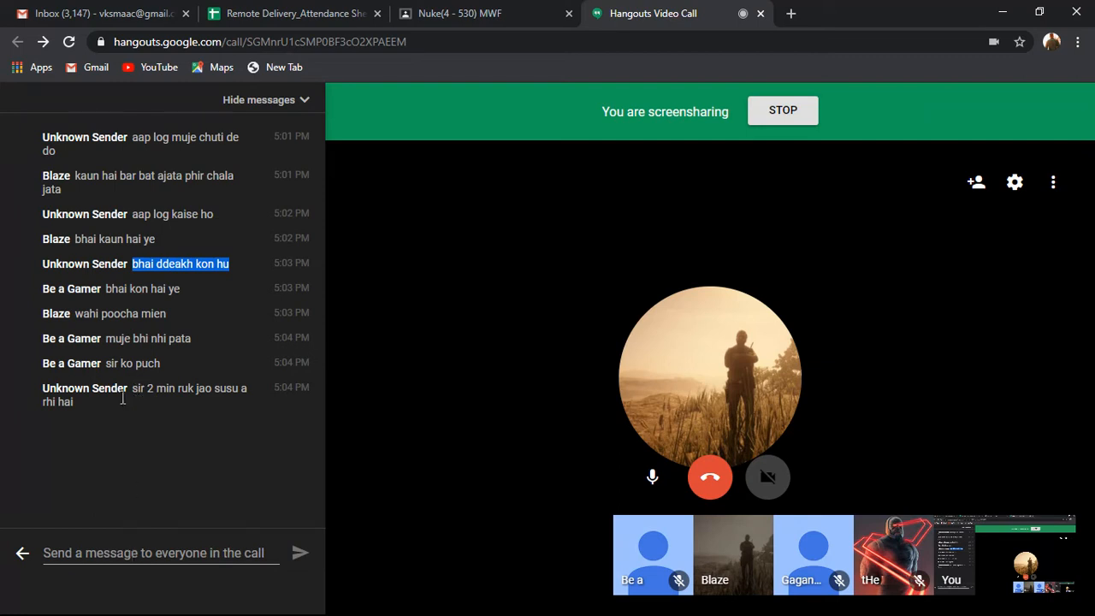
left_click_drag(126, 392, 48, 390)
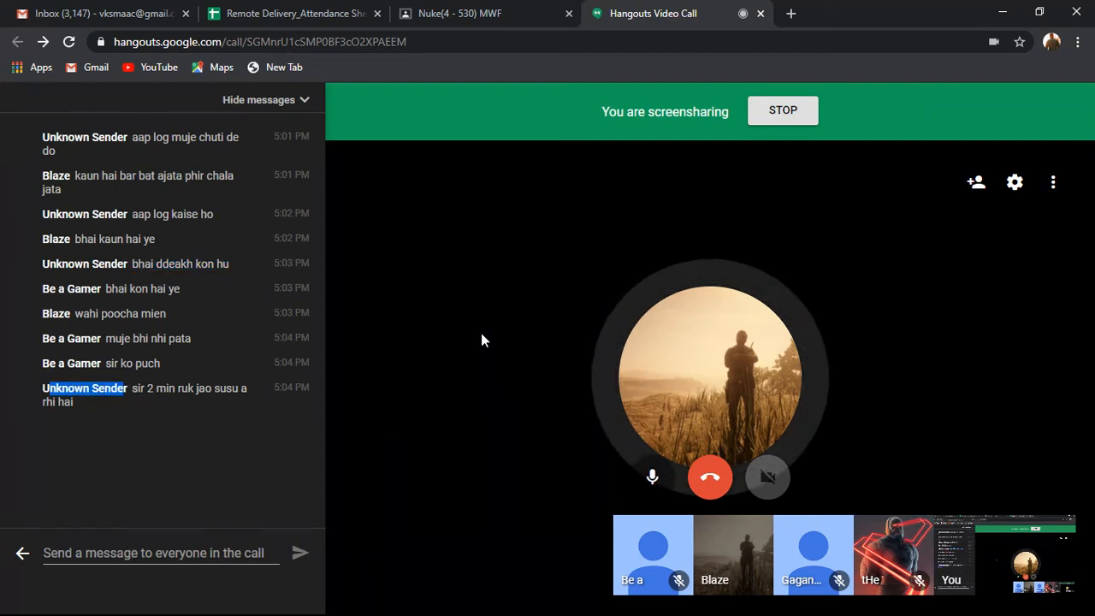
left_click(295, 100)
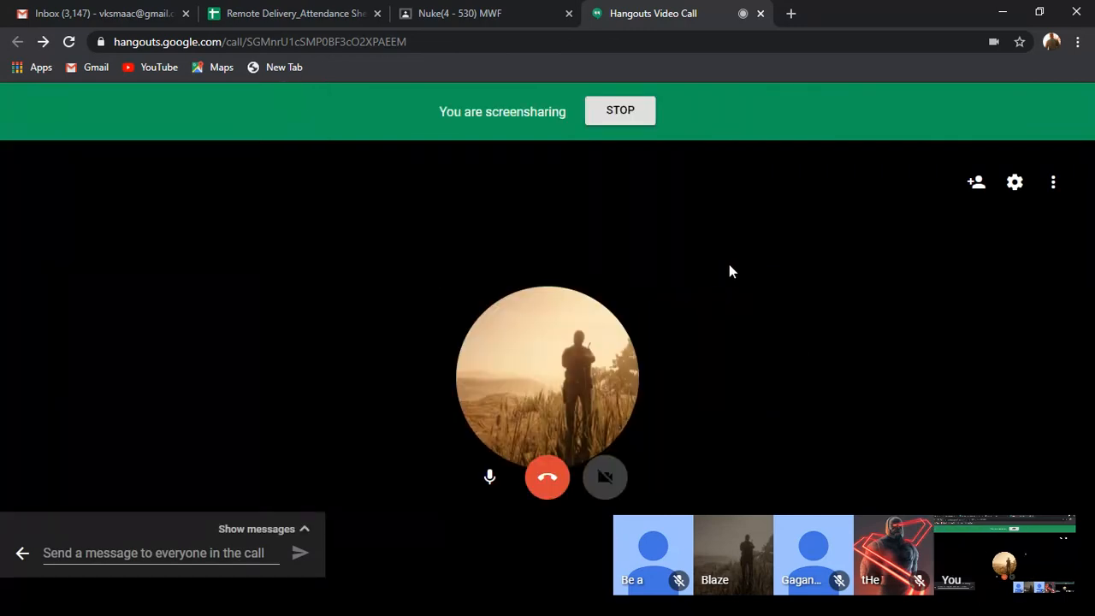
left_click(12, 556)
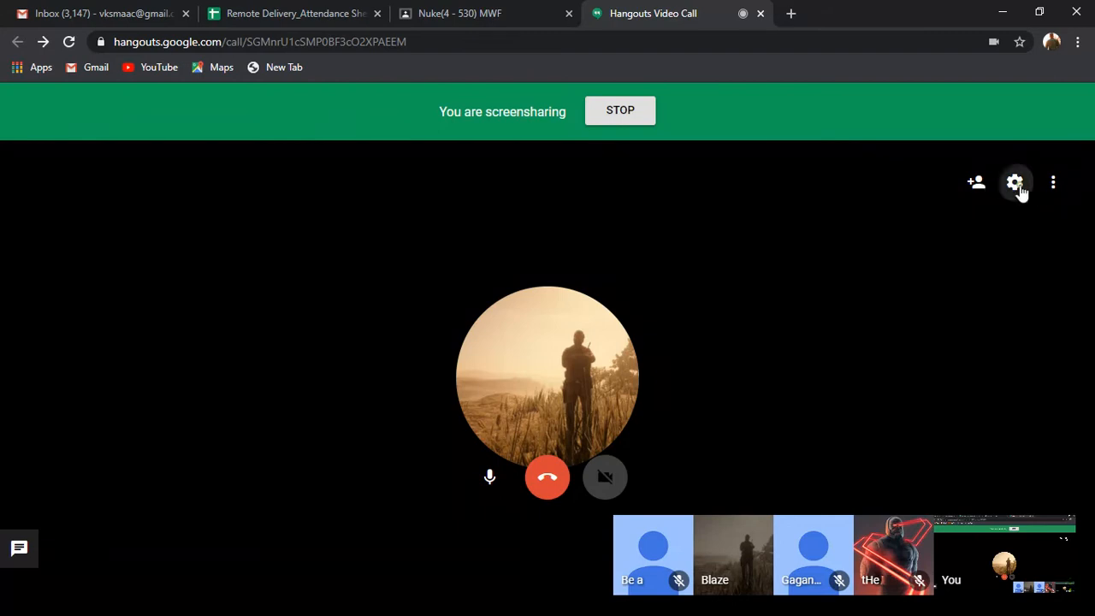
Step: Examine the video call's general and bandwidth settings and its invite dialog, closing them without changing anything
left_click(1016, 186)
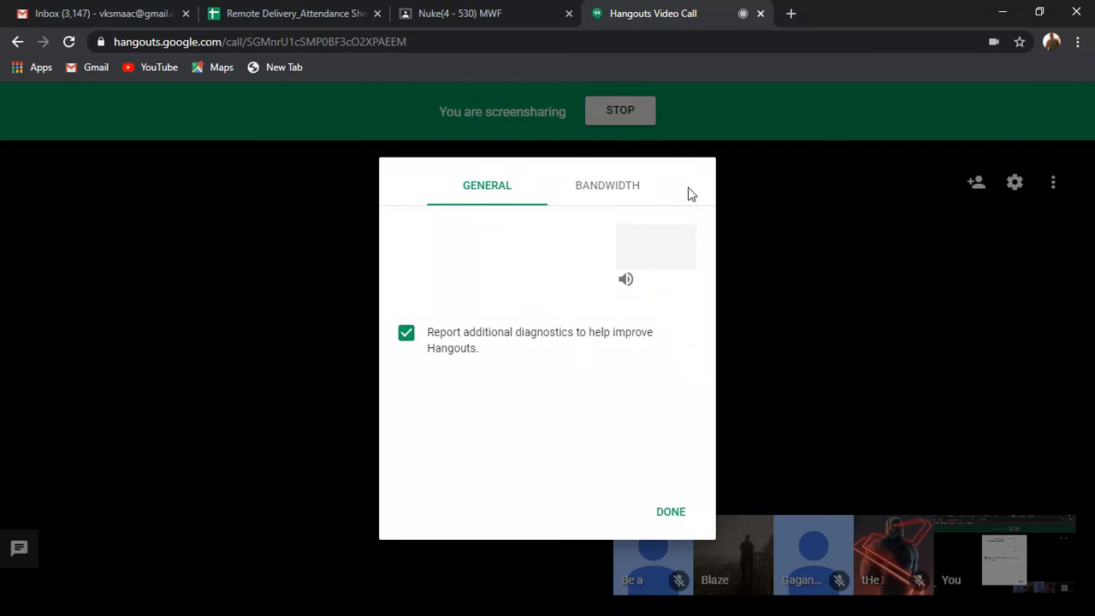
left_click(638, 194)
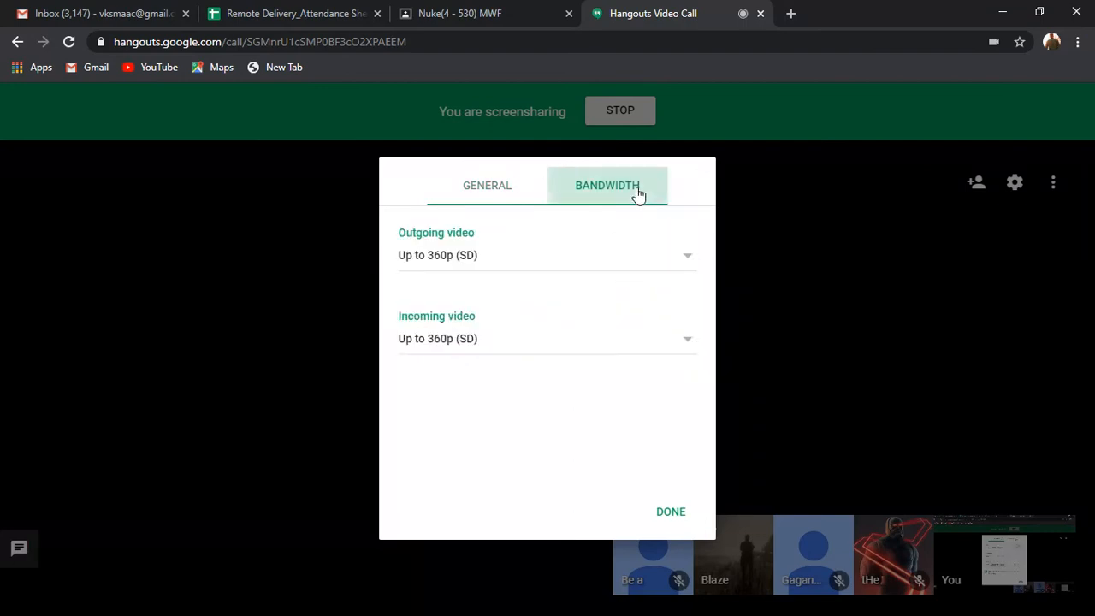
left_click(480, 193)
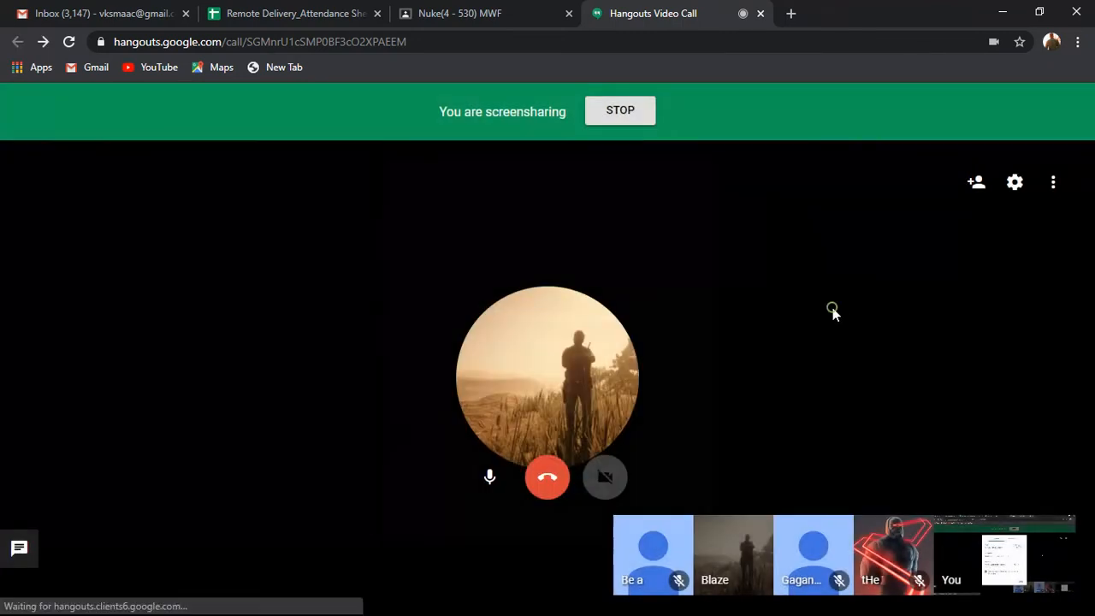
left_click(832, 308)
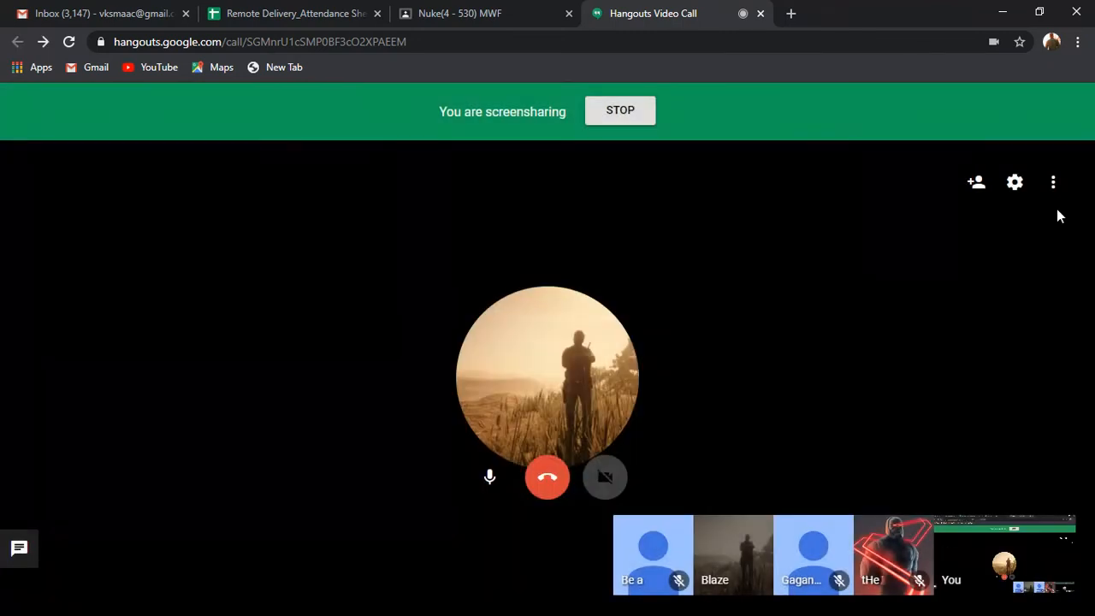
left_click(1021, 186)
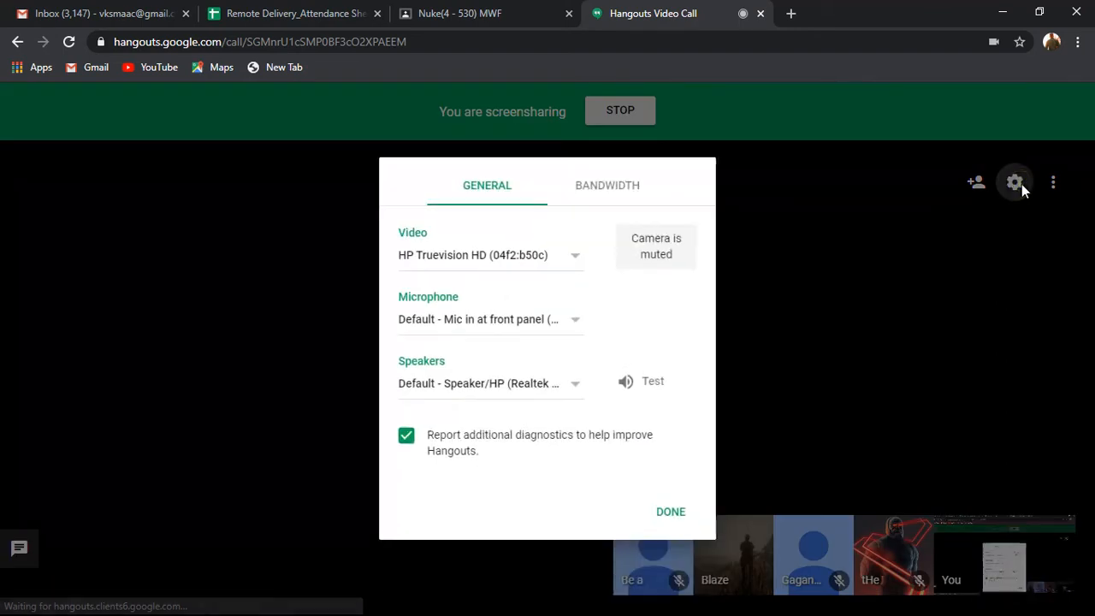
left_click(1021, 185)
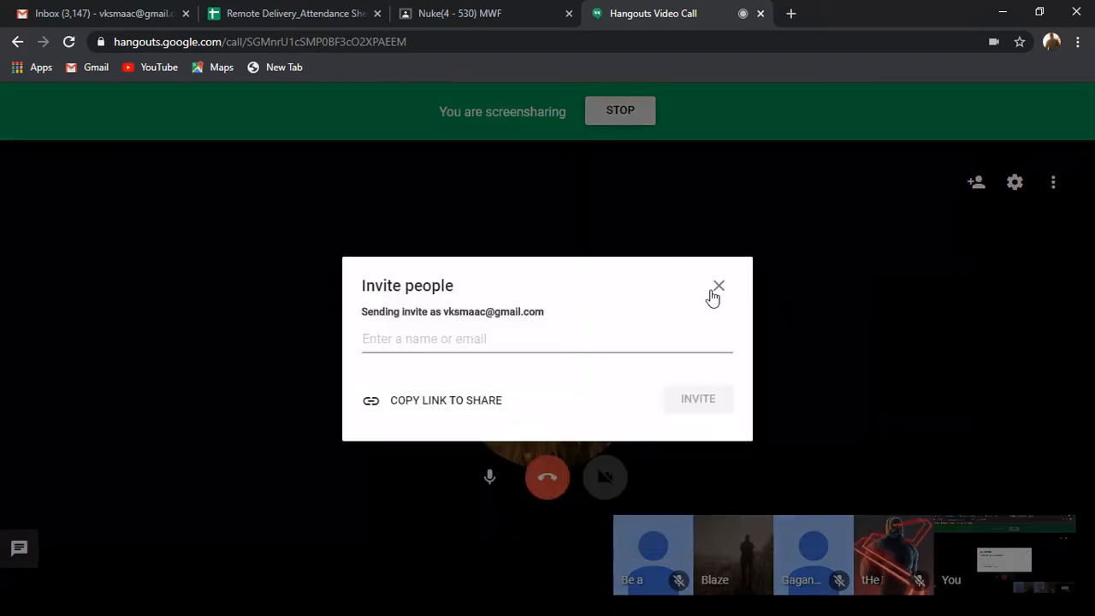
left_click(718, 286)
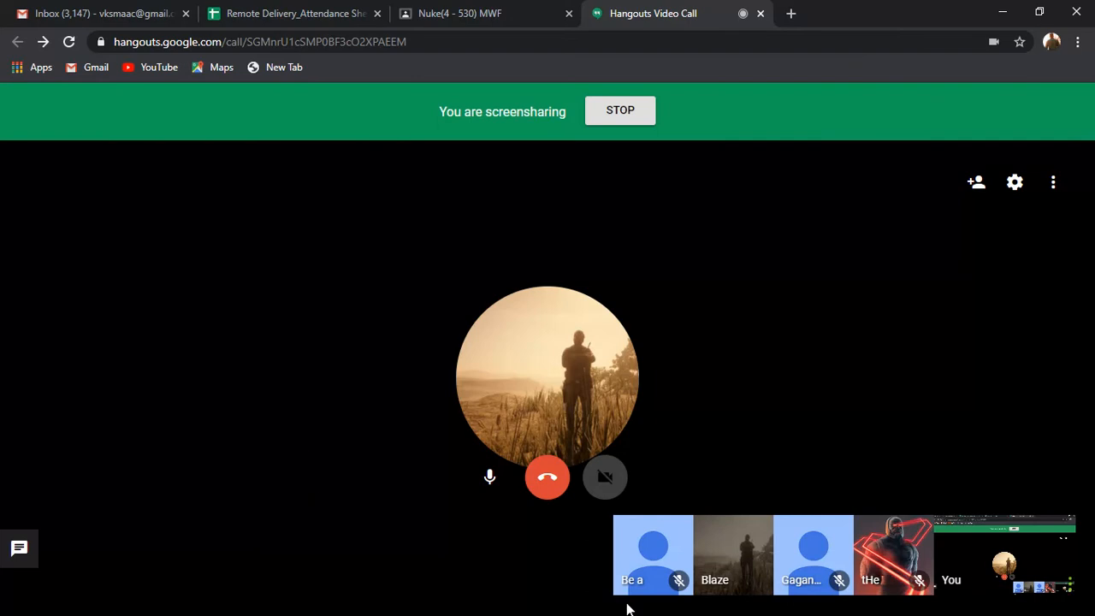
Step: Look briefly at the attendance sheet and the Nuke class page, returning to the video call
left_click(301, 10)
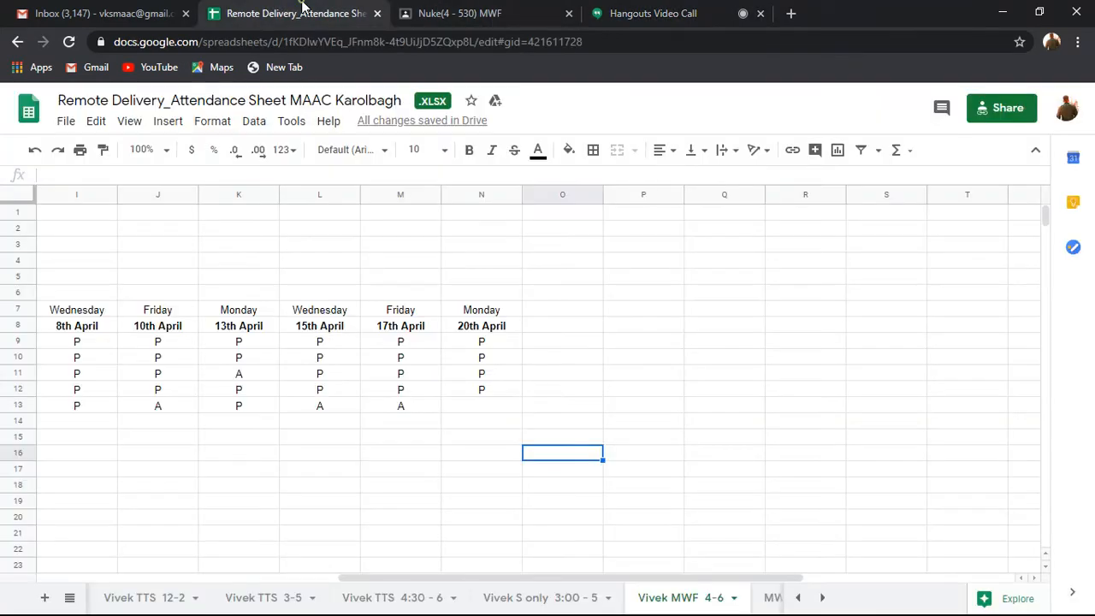
left_click(534, 9)
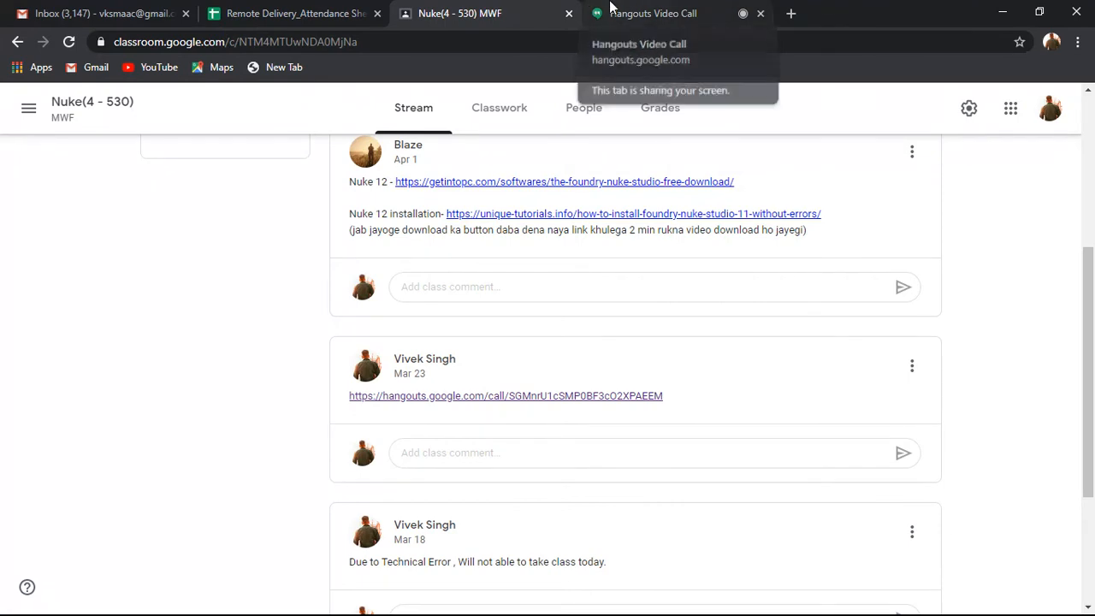
left_click(654, 9)
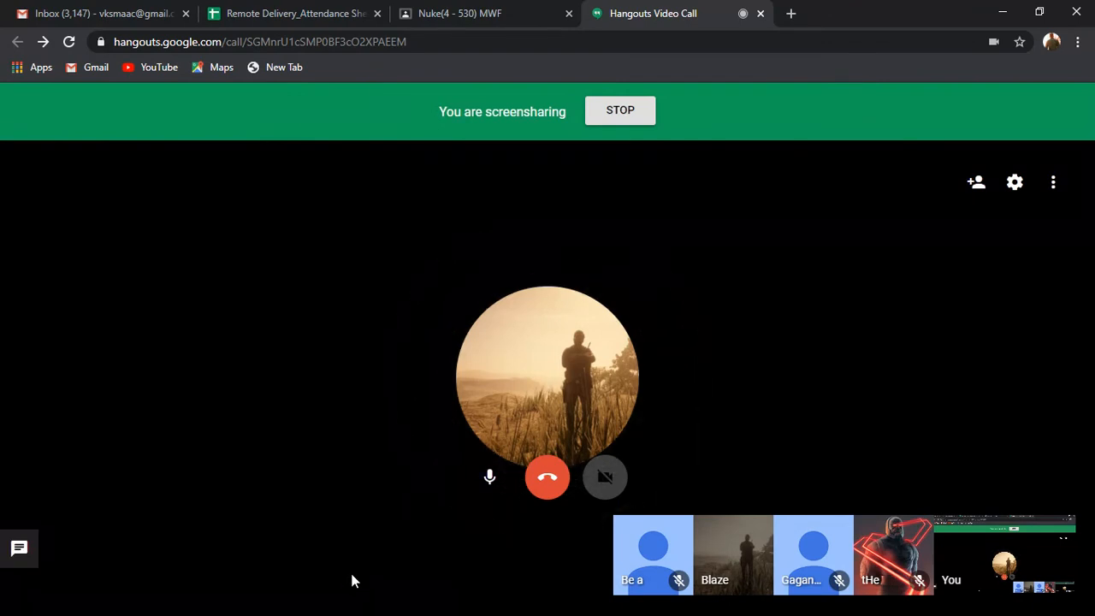
Step: Switch to NukeX and bring the full ChromaKeyer1 matte, including the tracking markers, into view
key("super")
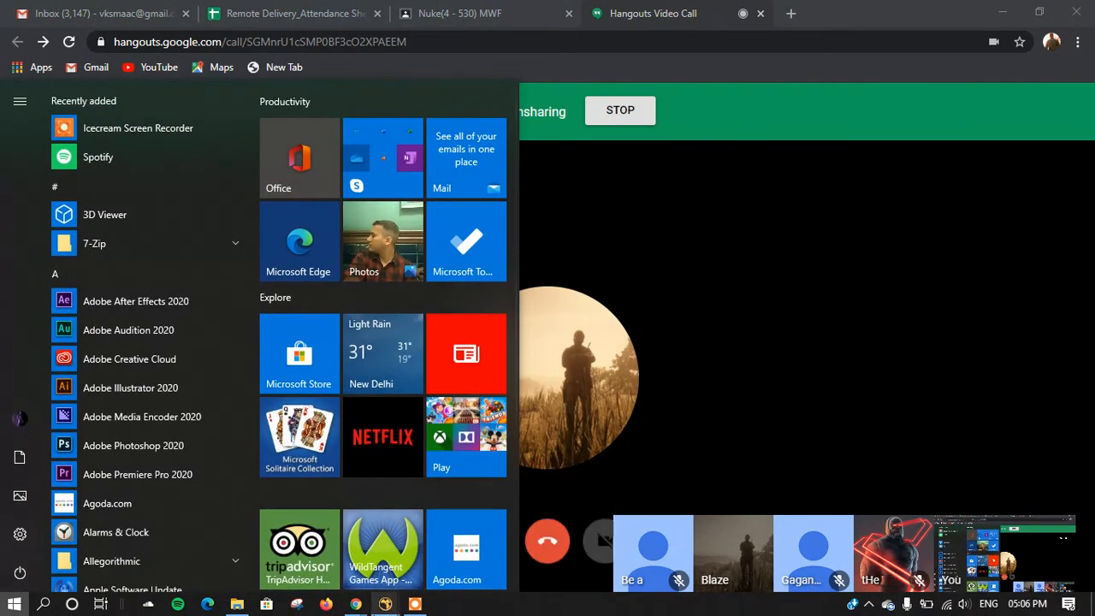
mouse_move(385, 604)
left_click(462, 521)
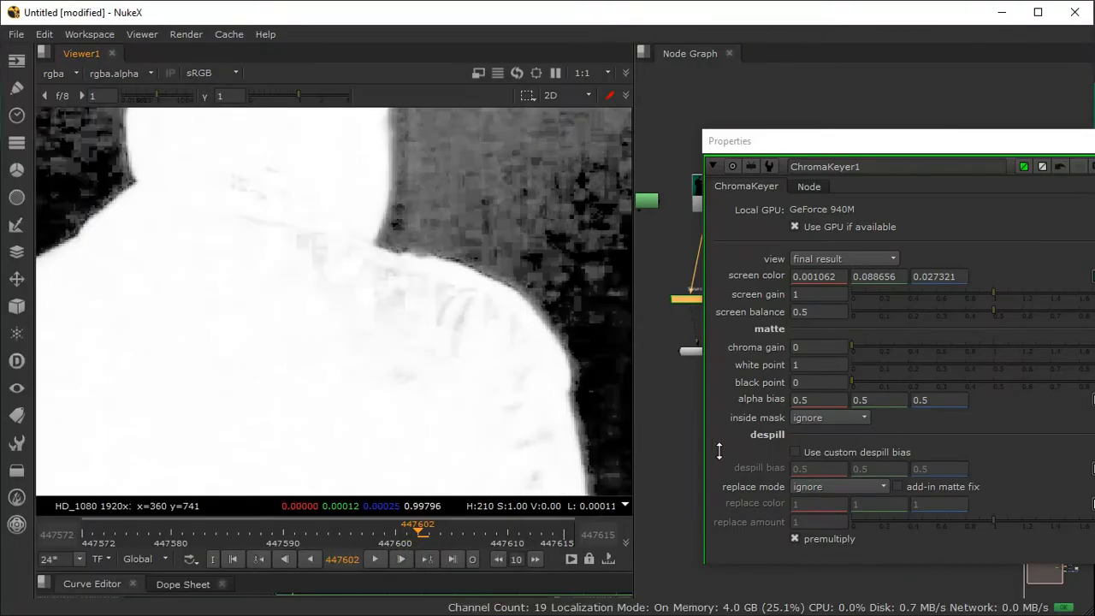
scroll(467, 276, "down", 5)
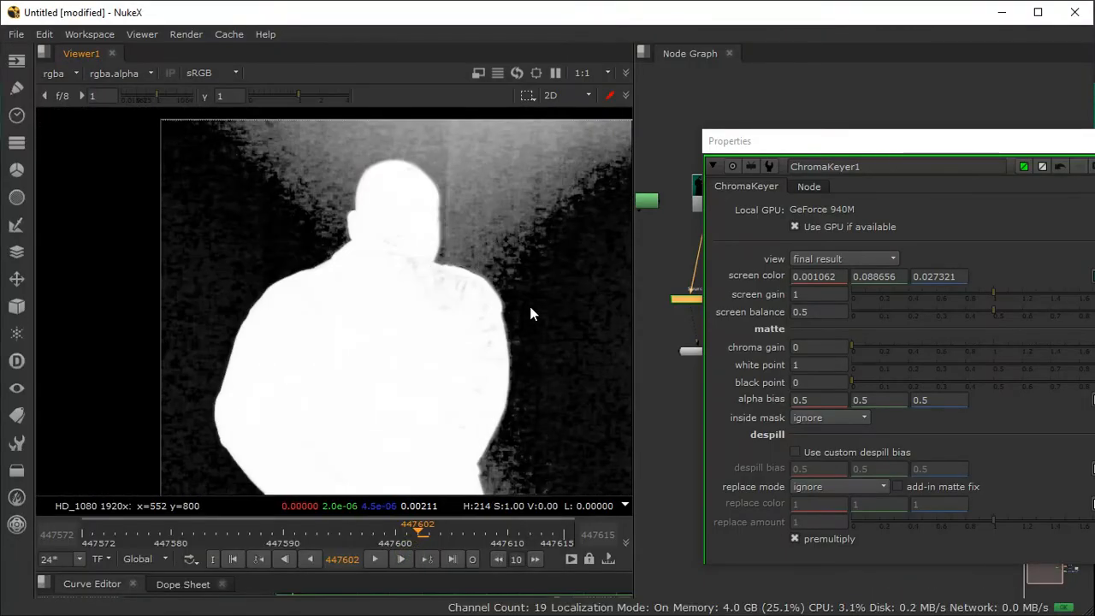
middle_click_drag(528, 302, 413, 273)
scroll(398, 300, "up", 1)
scroll(397, 300, "down", 3)
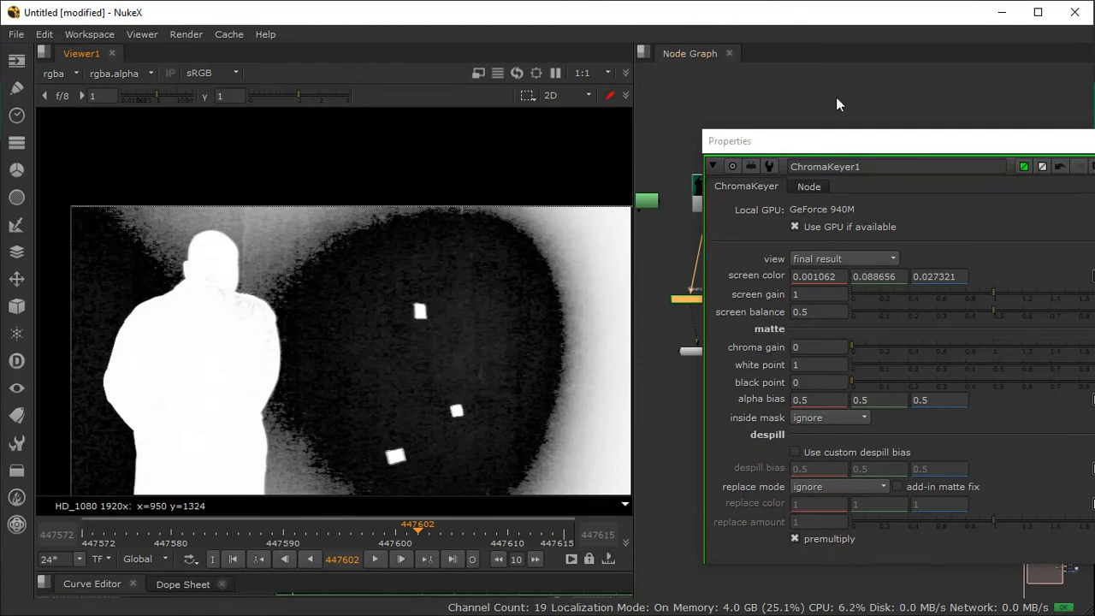
Step: Bring ChromaKeyer1's properties fully into view, set the screen gain to 1.32, and check the matte's lower area
left_click_drag(821, 135, 645, 118)
left_click_drag(856, 243, 900, 250)
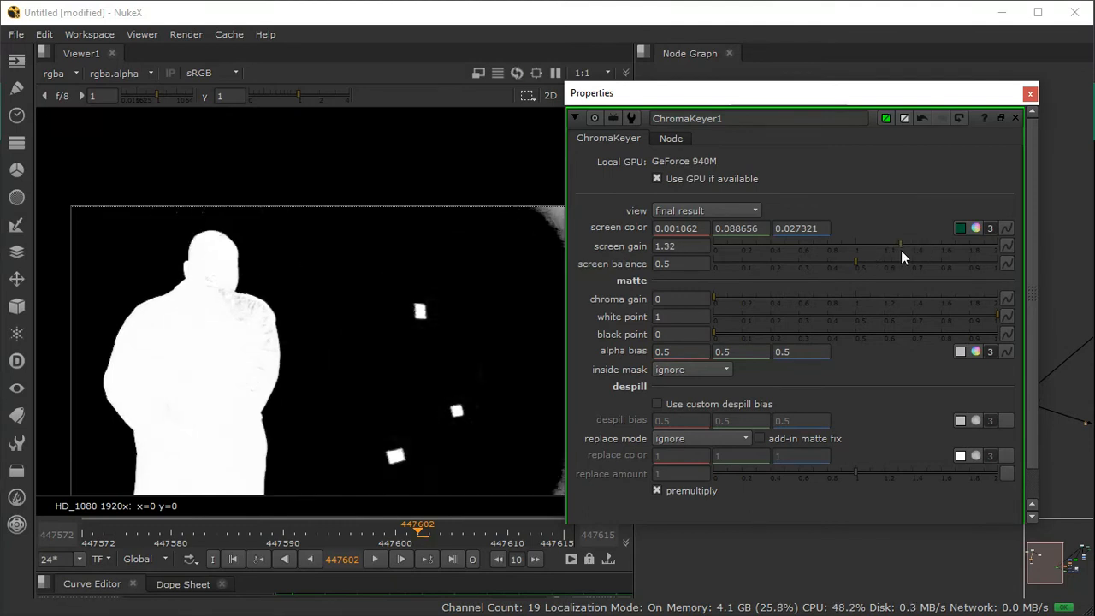
middle_click_drag(406, 194, 414, 163)
middle_click_drag(326, 315, 349, 158)
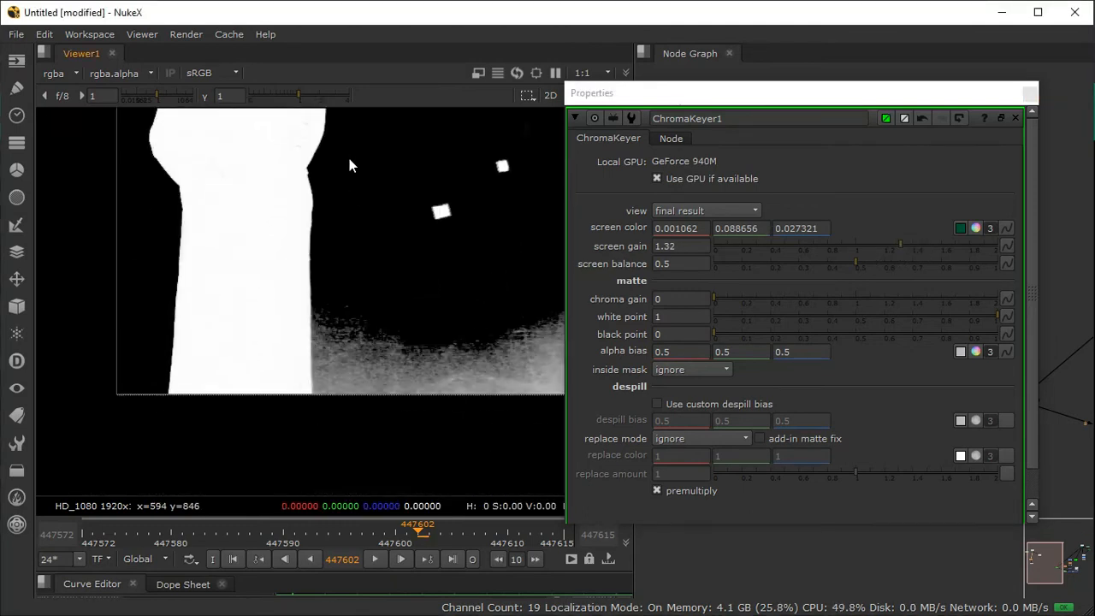
middle_click_drag(353, 251, 316, 312)
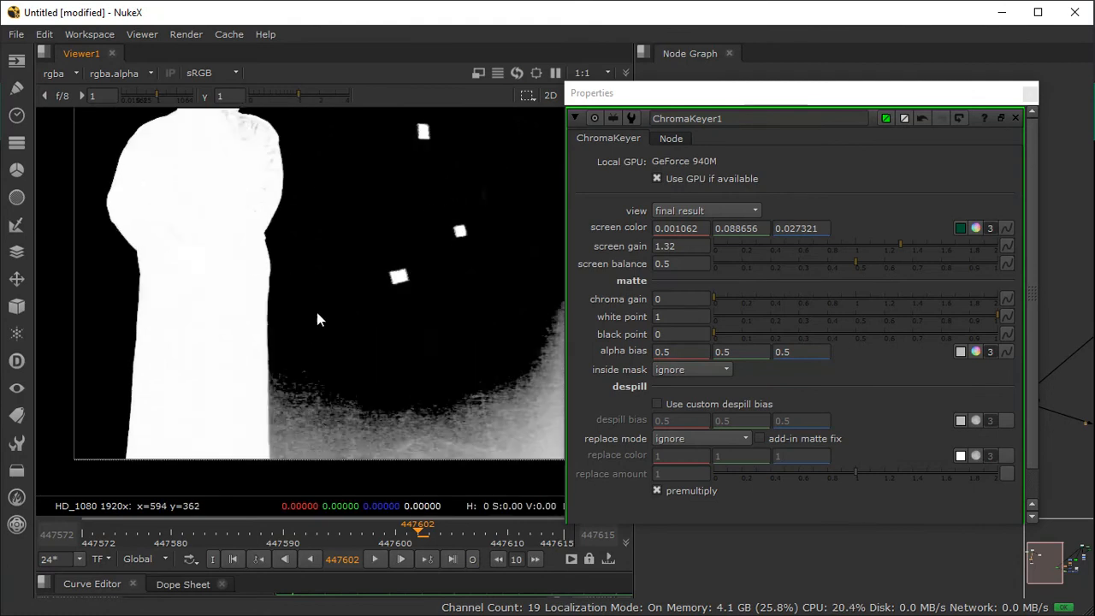
Step: Raise ChromaKeyer1's screen gain to 1.62 and check the matte around the actor's head and shoulder
left_click_drag(898, 244, 943, 244)
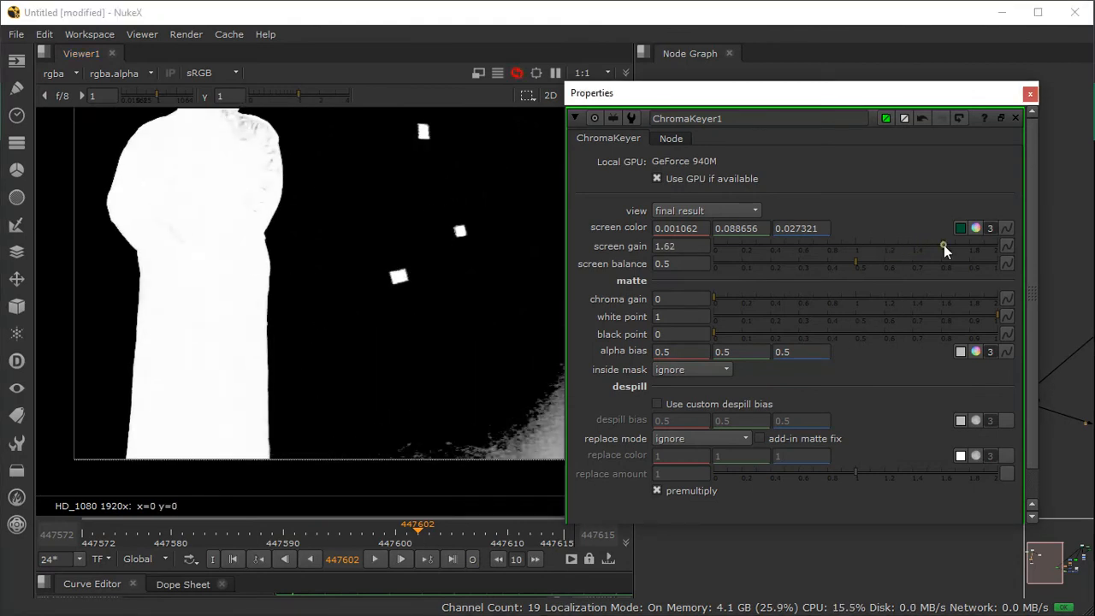
middle_click_drag(300, 296, 308, 379)
scroll(309, 260, "up", 3)
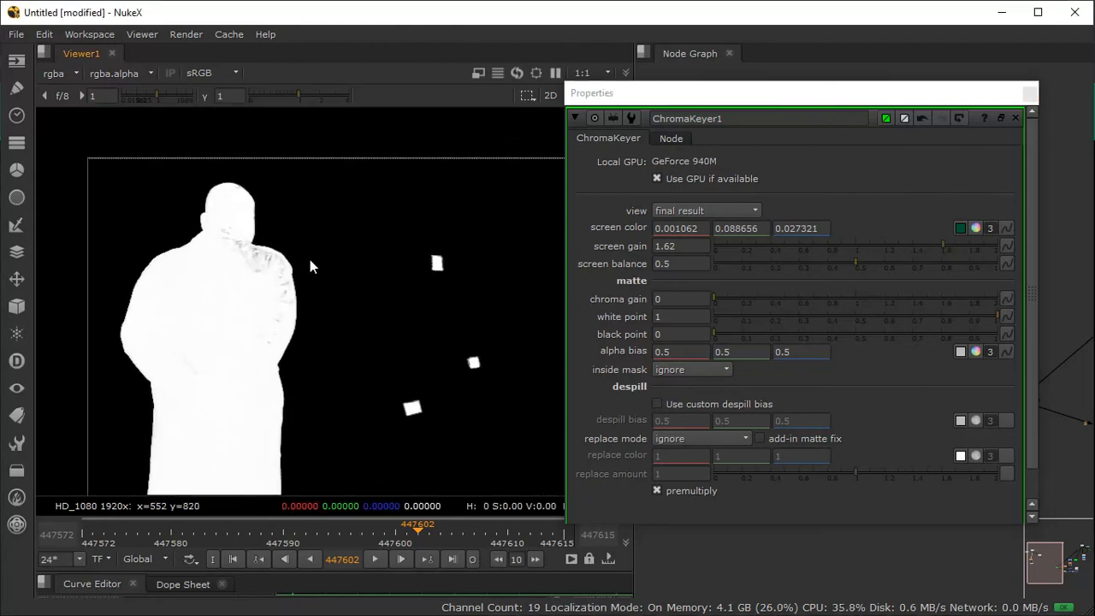
scroll(291, 278, "up", 2)
scroll(291, 277, "down", 3)
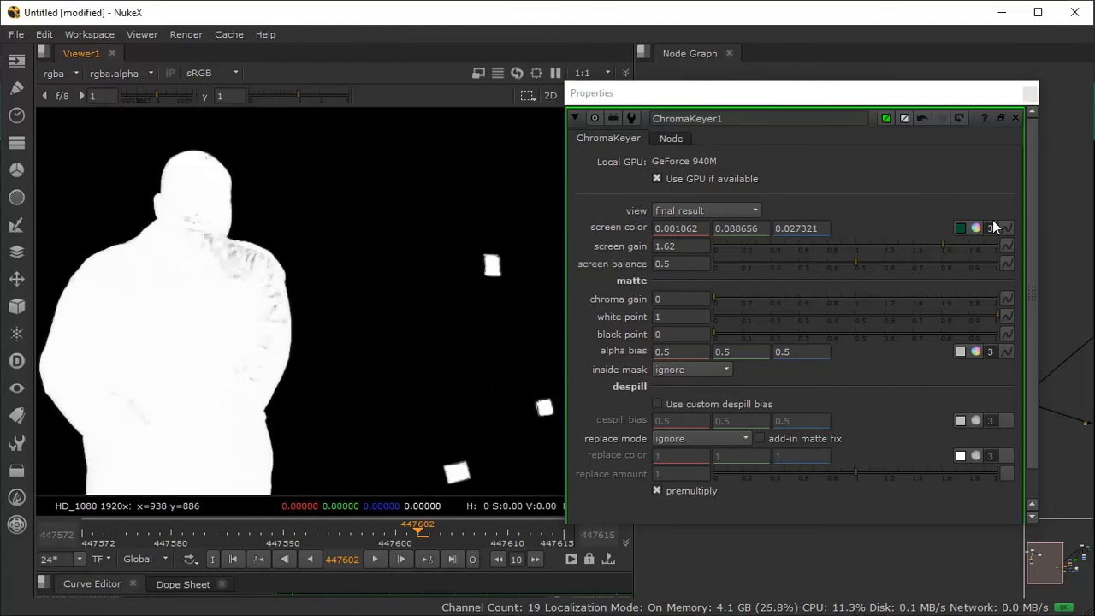
Step: Set ChromaKeyer1's screen balance to 0.33 and the matte's white point to 0.165, checking the actor's silhouette
left_click_drag(852, 261, 806, 249)
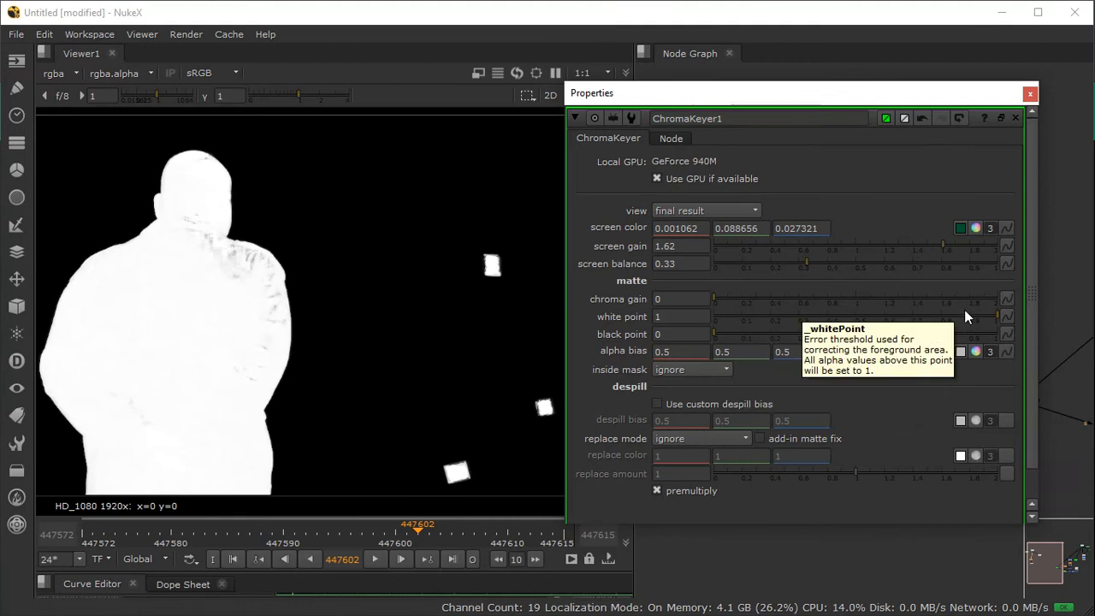
left_click(931, 316)
left_click_drag(897, 316, 760, 318)
middle_click_drag(352, 239, 399, 171)
scroll(399, 174, "down", 3)
middle_click_drag(351, 334, 325, 419)
scroll(322, 308, "up", 1)
middle_click_drag(320, 309, 255, 342)
scroll(271, 288, "up", 2)
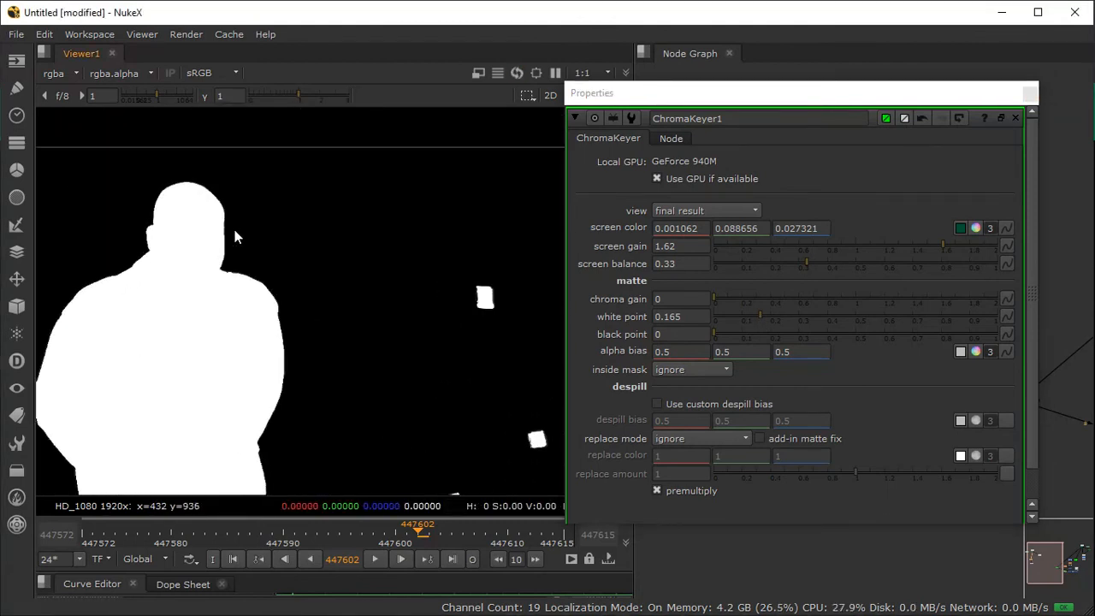
Step: Test the matte's solidity by varying the viewer's gain and gamma, and reset both to 1
left_click_drag(156, 95, 115, 85)
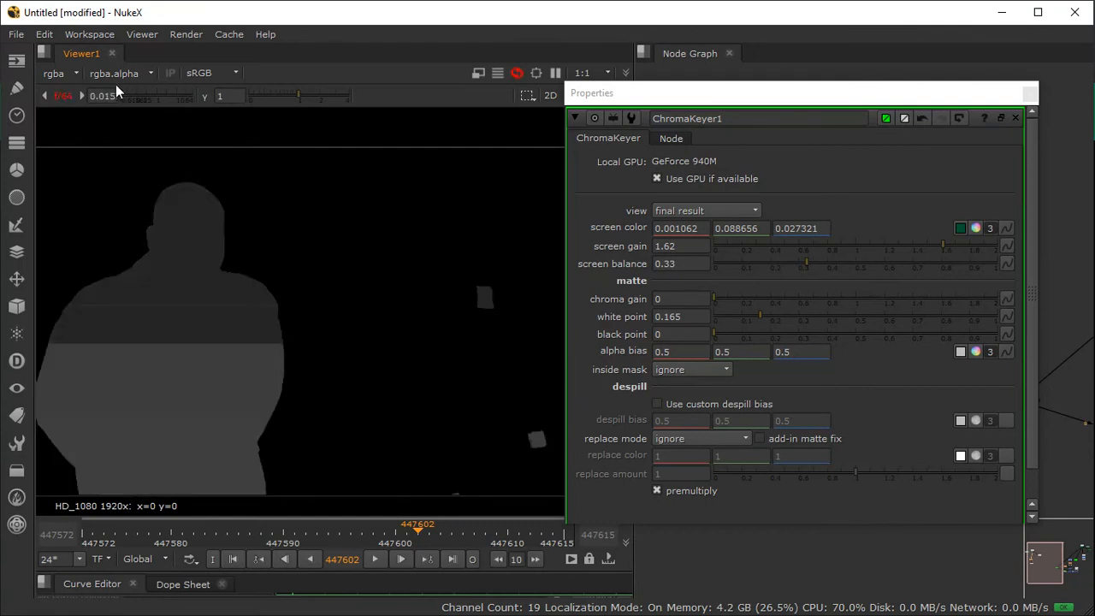
left_click(70, 94)
left_click_drag(298, 96, 397, 97)
left_click(254, 96)
left_click_drag(318, 95, 172, 89)
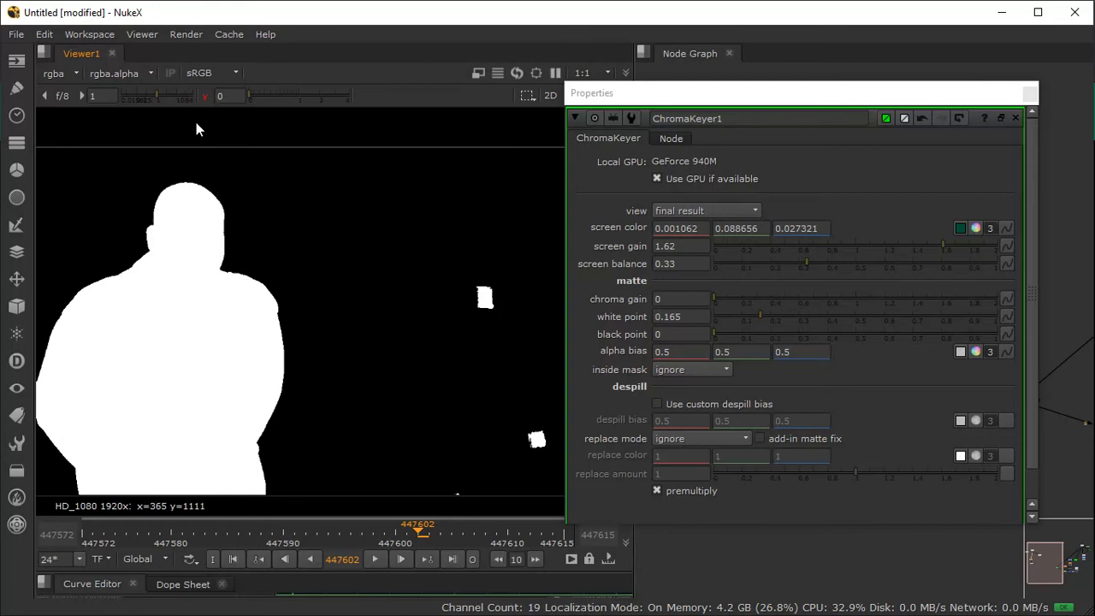
left_click(203, 97)
Step: Compare the alpha matte with the keyed colour image across the frame and close up on the actor
scroll(276, 258, "down", 3)
middle_click_drag(282, 285, 300, 179)
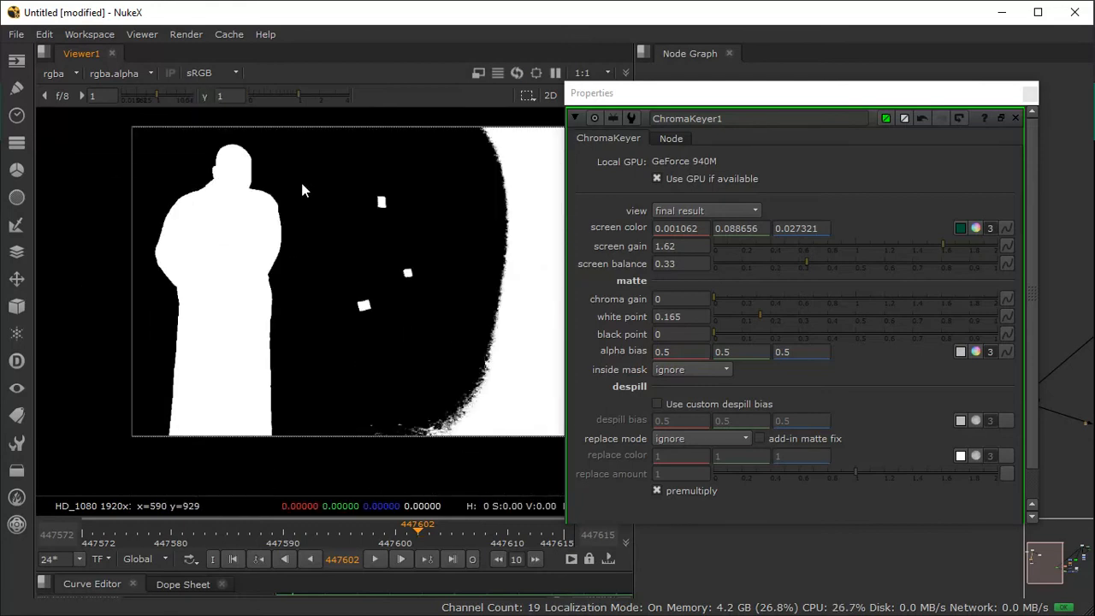
scroll(299, 195, "down", 2)
key("a")
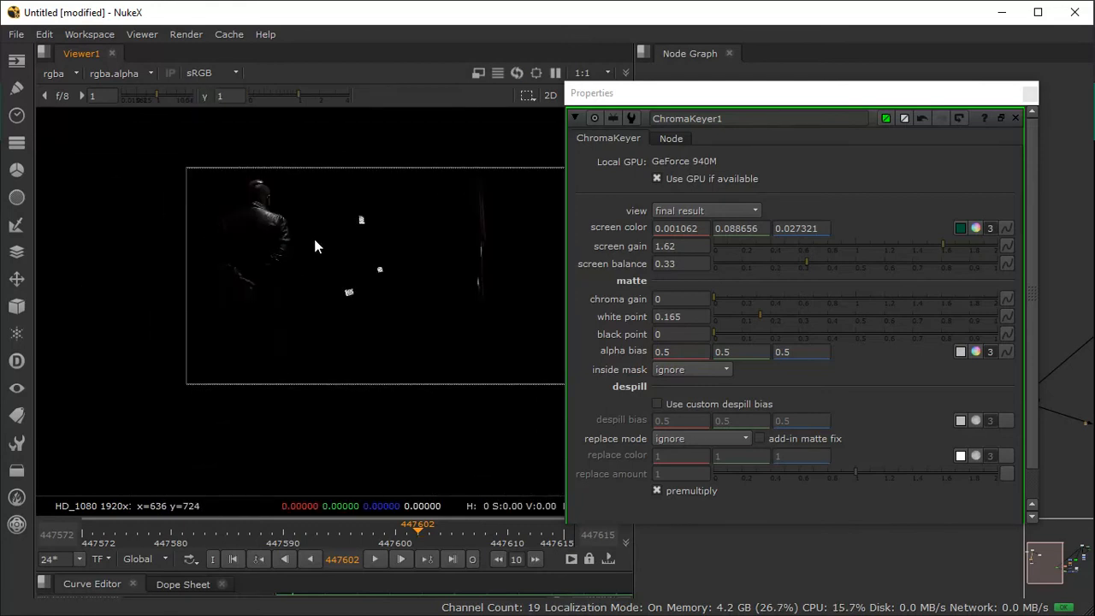
scroll(288, 222, "up", 3)
scroll(251, 286, "up", 2)
key("a")
key("a")
key("a")
key("a")
key("a")
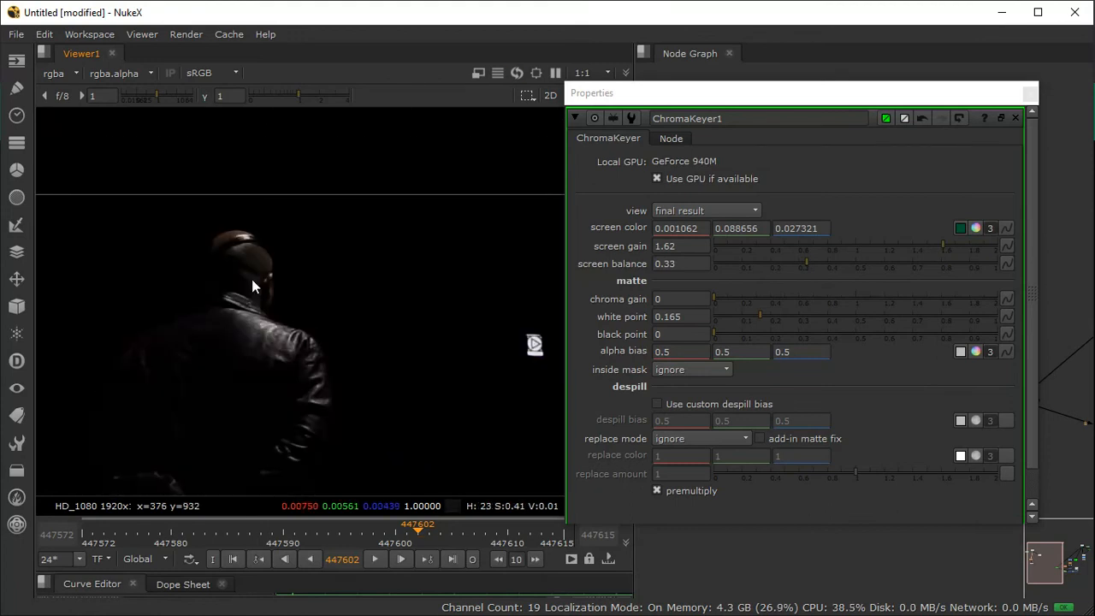
key("a")
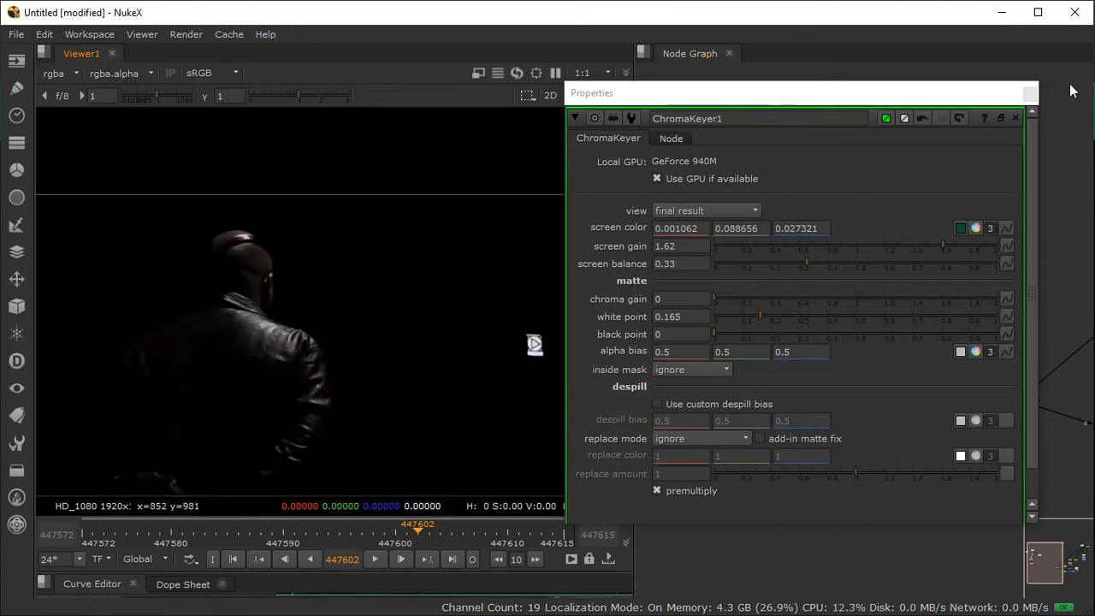
Step: Close ChromaKeyer1's properties and align the ChromaKeyer1 node directly beneath Read1 in the node graph
left_click(1032, 95)
middle_click_drag(806, 255, 886, 259)
scroll(888, 256, "up", 3)
left_click_drag(735, 326, 773, 257)
left_click(750, 415)
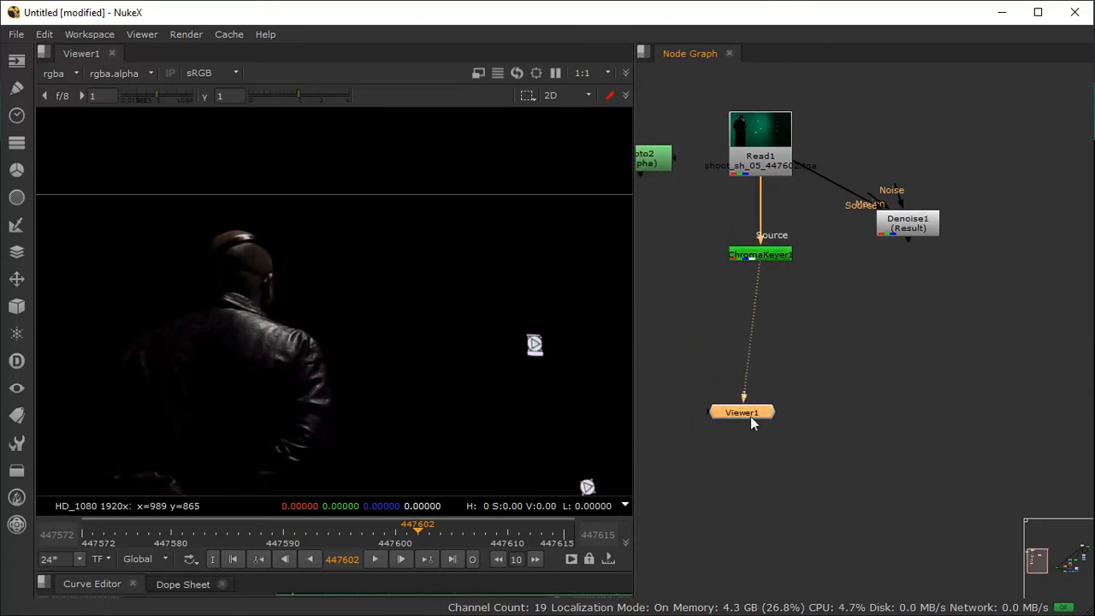
Step: Add a Merge node with the over operation below Roto2 in the node graph
middle_click_drag(736, 317, 793, 322)
left_click(699, 188)
left_click_drag(700, 189, 695, 184)
left_click(694, 275)
key("m")
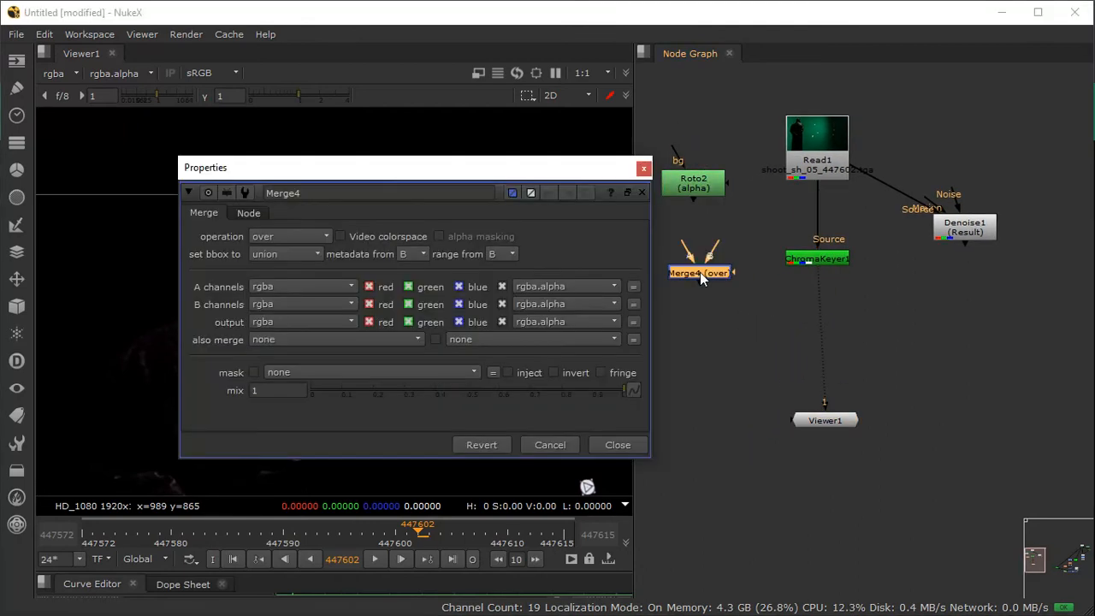
Step: Close Merge4's properties and connect its A input to Roto2 and its B input to ChromaKeyer1
left_click(632, 172)
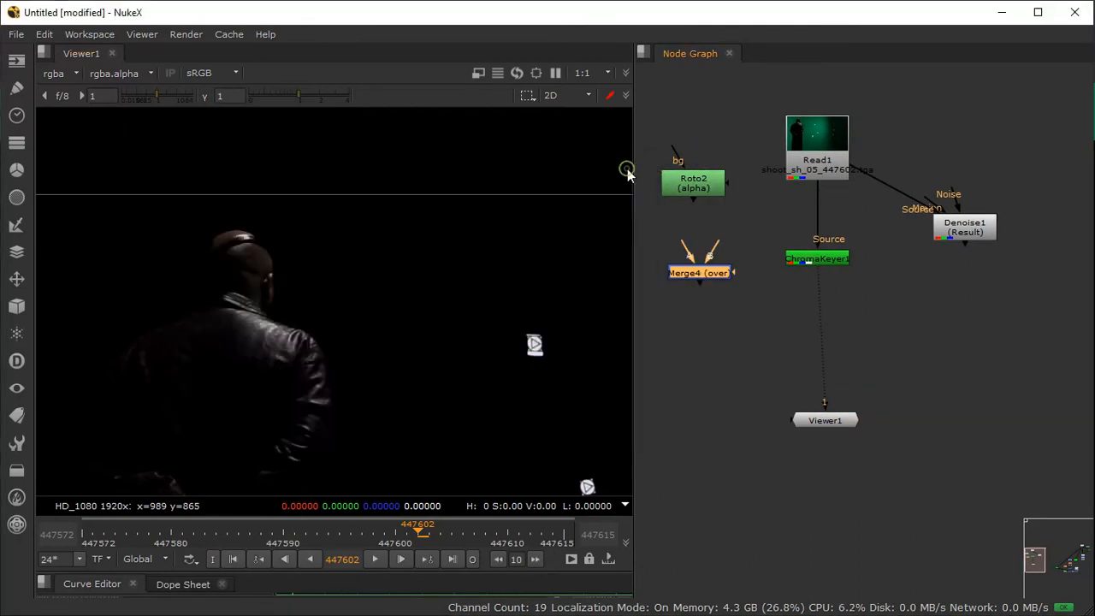
left_click_drag(719, 272, 694, 197)
left_click_drag(723, 355, 814, 267)
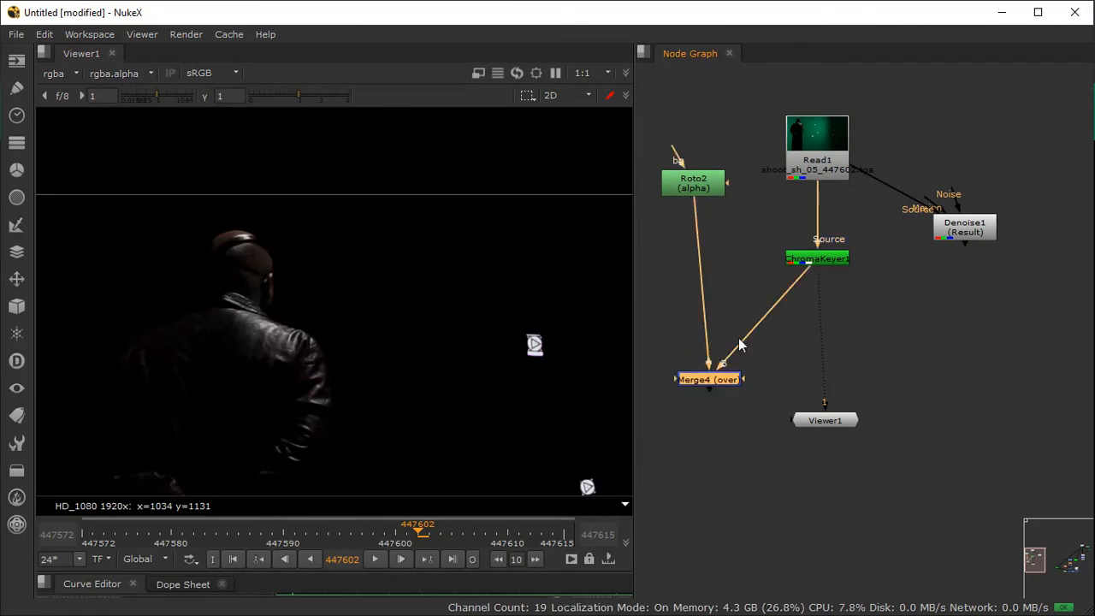
Step: Show Merge4 in the viewer and set its operation to mask
double_click(716, 378)
key("1")
left_click(272, 241)
left_click(289, 189)
left_click(635, 170)
Step: Check the masked result across the whole frame by comparing its alpha matte with the colour image
scroll(367, 356, "down", 3)
middle_click_drag(426, 362, 294, 282)
key("a")
key("a")
key("a")
key("a")
Step: Tidy the node graph by placing Viewer1 beneath Merge4 and Denoise1 beside Read1
middle_click_drag(794, 406, 836, 340)
left_click_drag(859, 360, 740, 453)
middle_click_drag(1010, 285, 969, 359)
left_click_drag(970, 241, 999, 161)
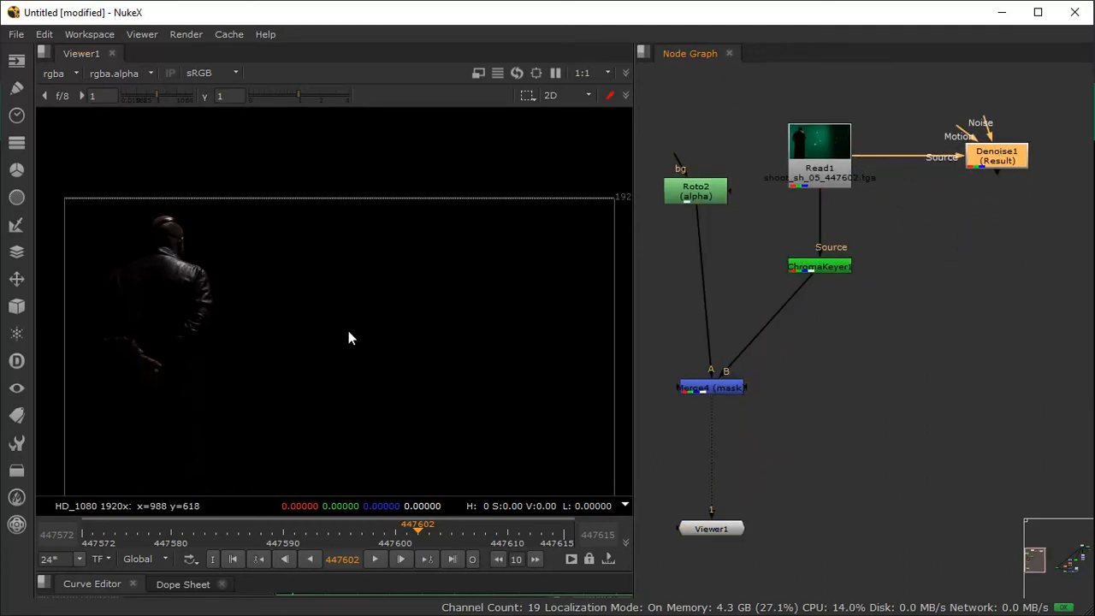
Step: Switch to Chrome and search Google Images for "sci bg" in a new tab
key("super")
mouse_move(356, 602)
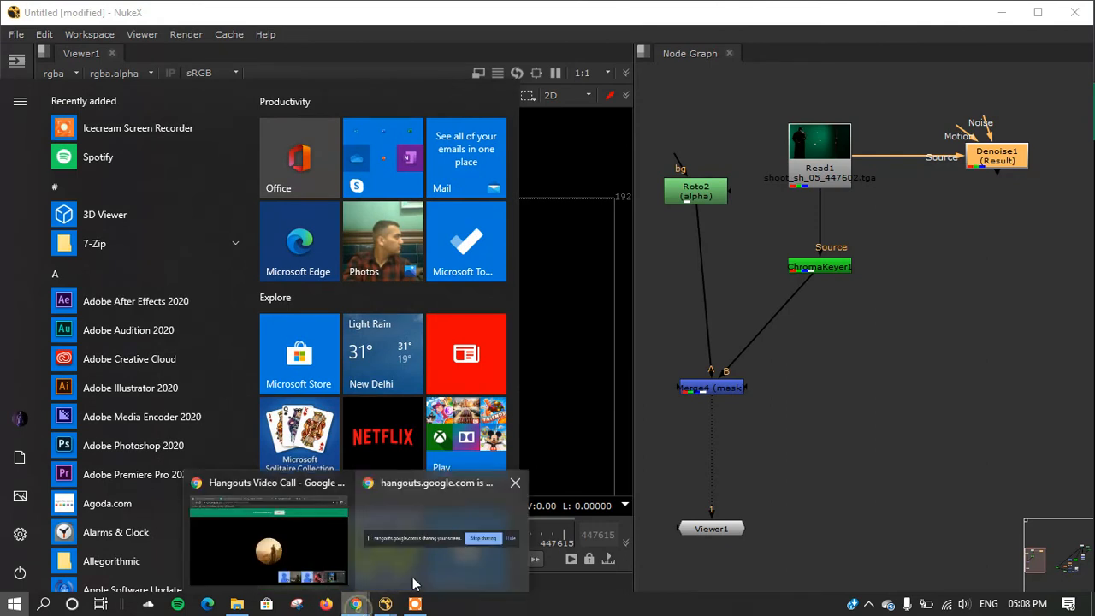
left_click(323, 543)
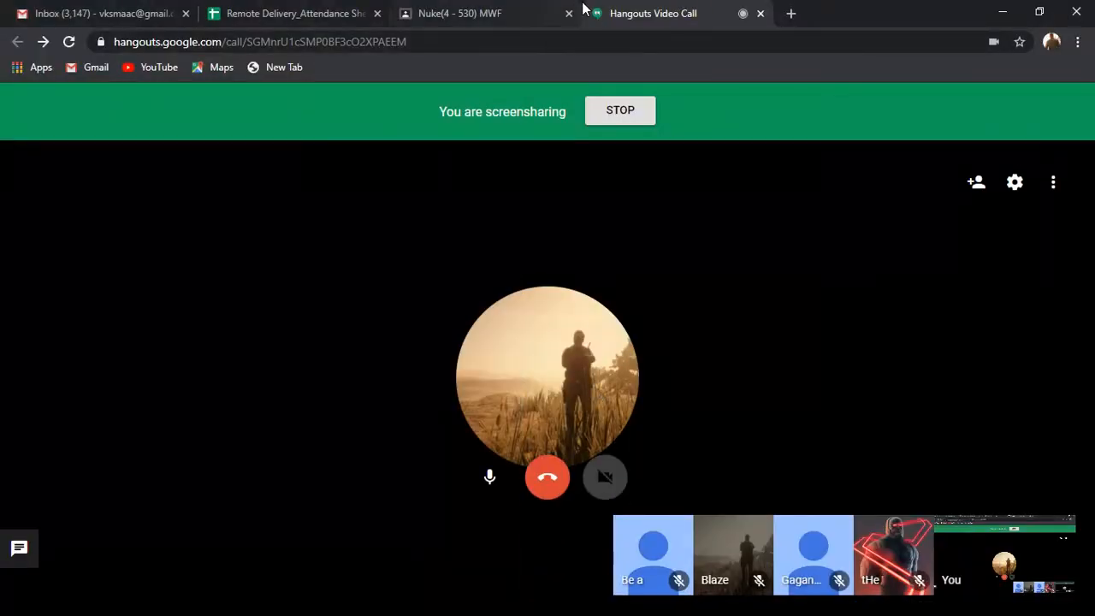
left_click(789, 13)
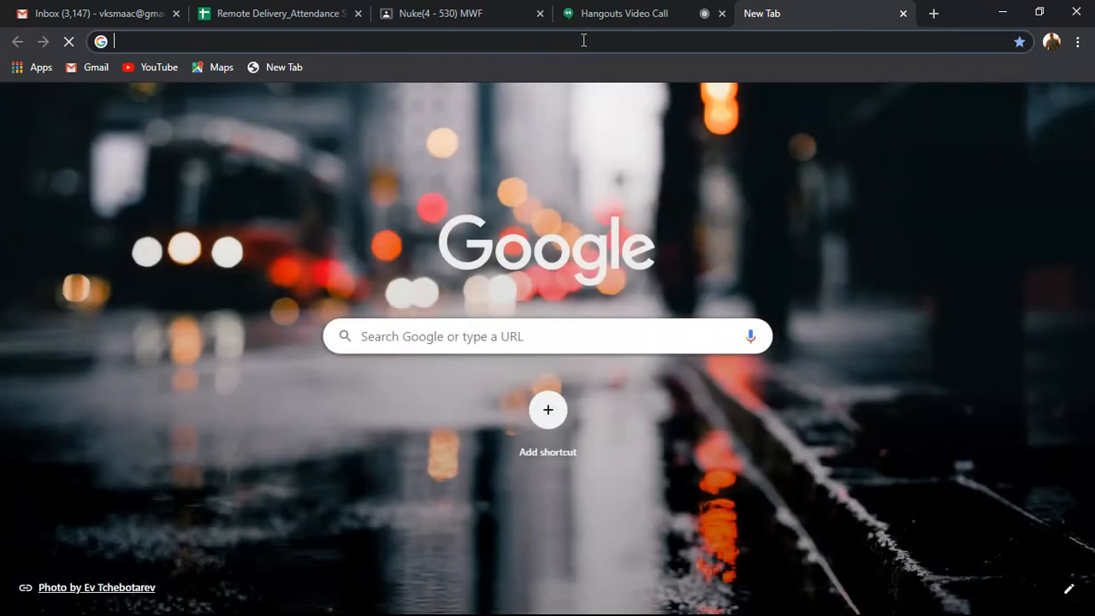
type("sci bg")
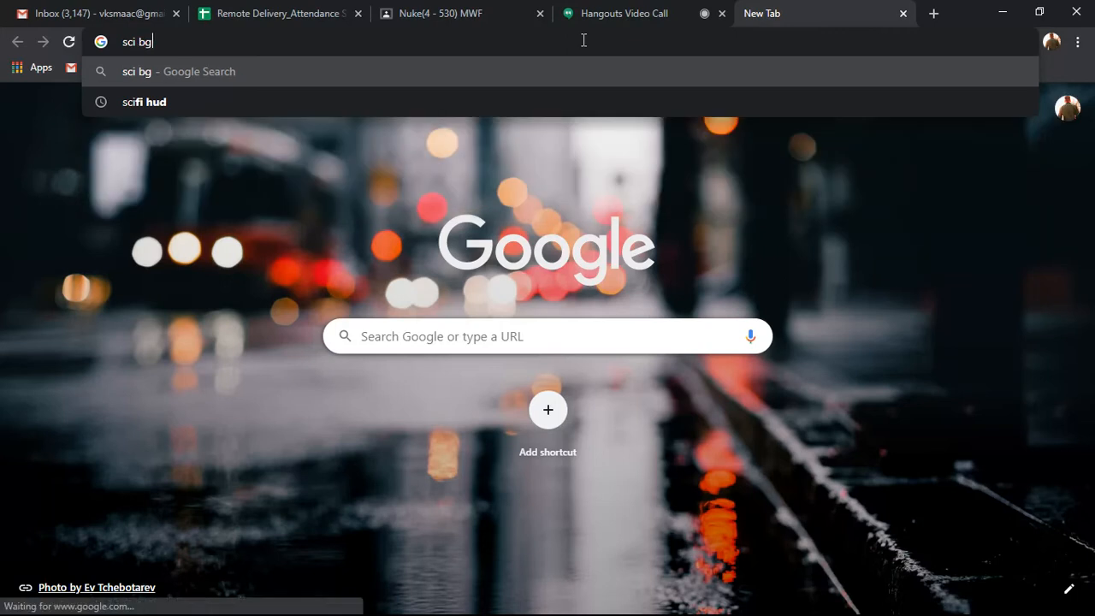
key("Return")
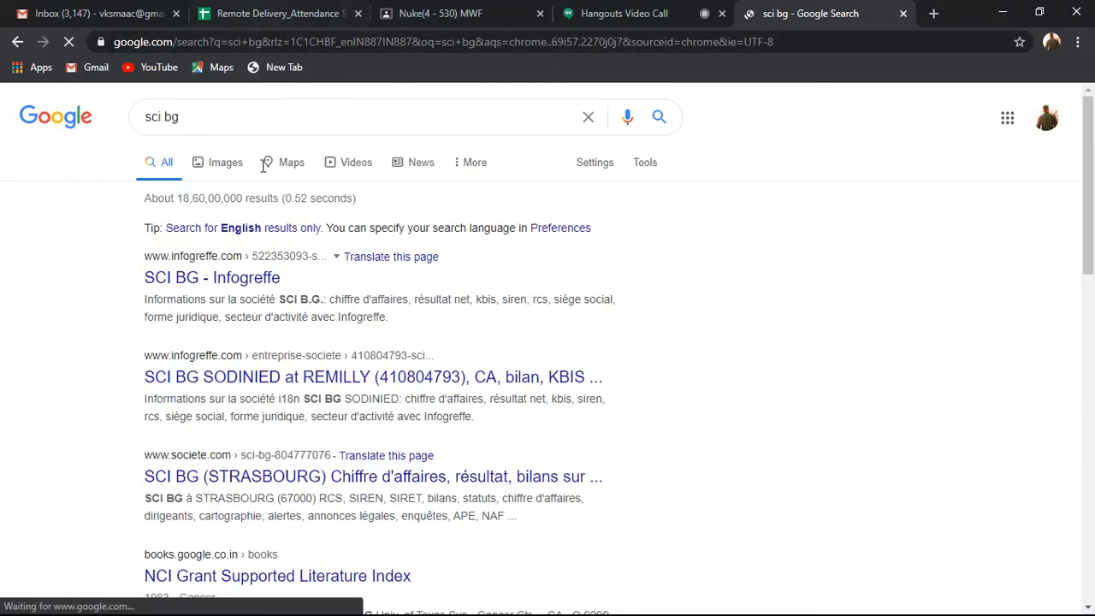
left_click(219, 172)
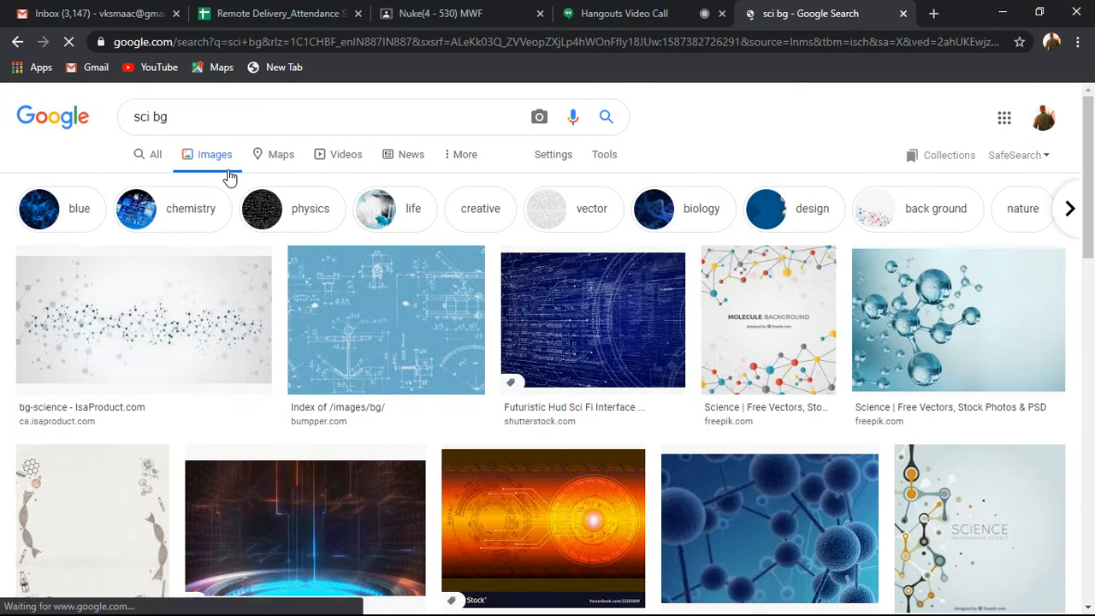
Step: Open the "Sci fi Background Loop" image result in a new tab
scroll(308, 273, "down", 4)
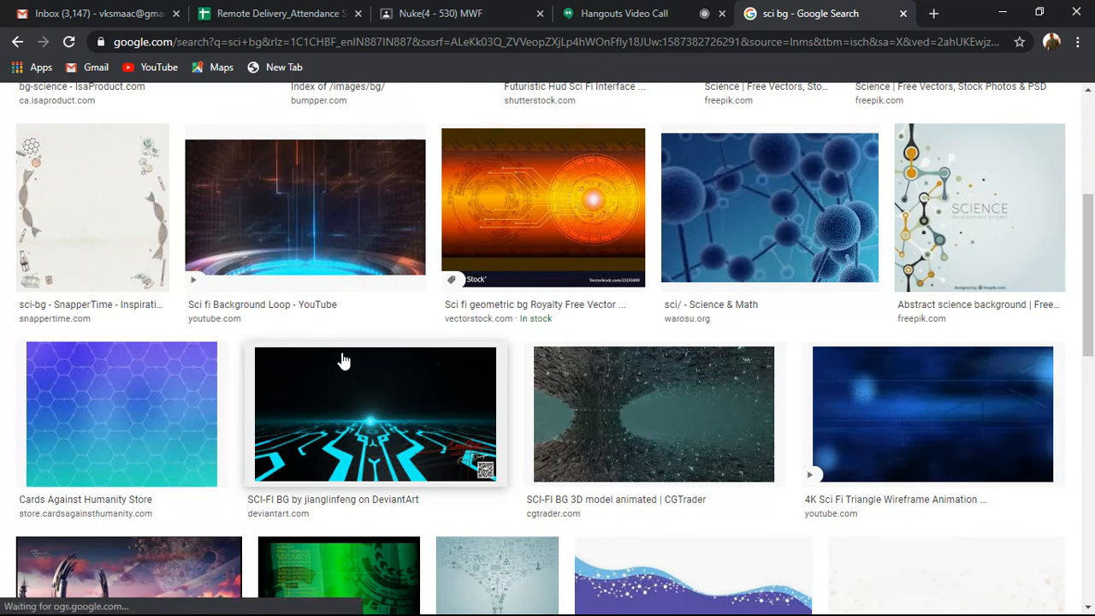
right_click(329, 210)
left_click(349, 215)
Step: Browse the remaining sci-fi image results and the opened result's related images, including "Sci Fi Background | Motion Graphic Loop", for a suitable background
scroll(123, 249, "down", 5)
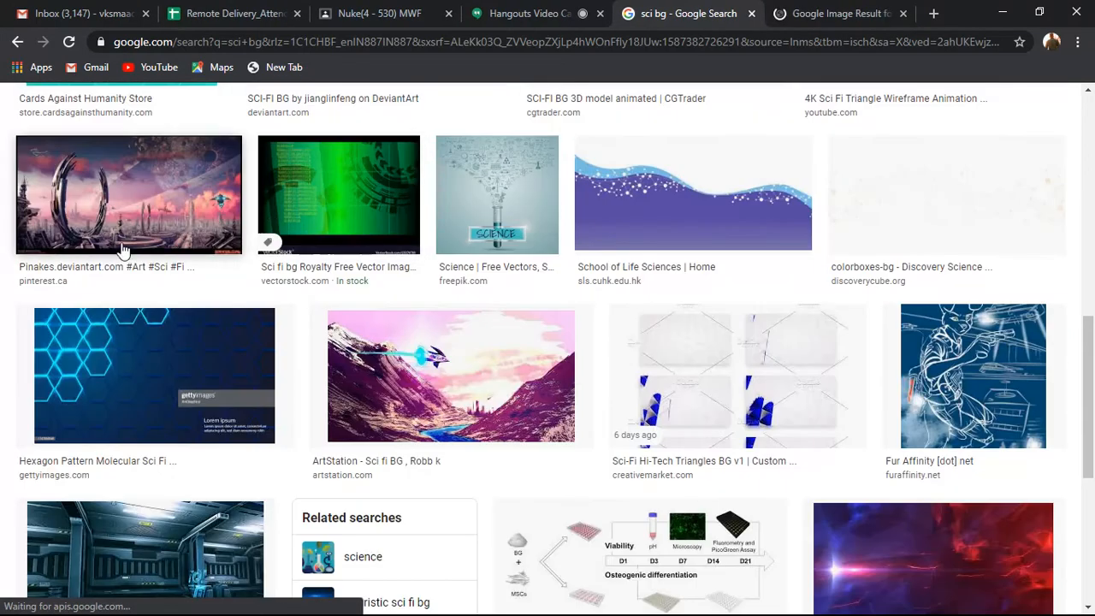
scroll(396, 425, "down", 3)
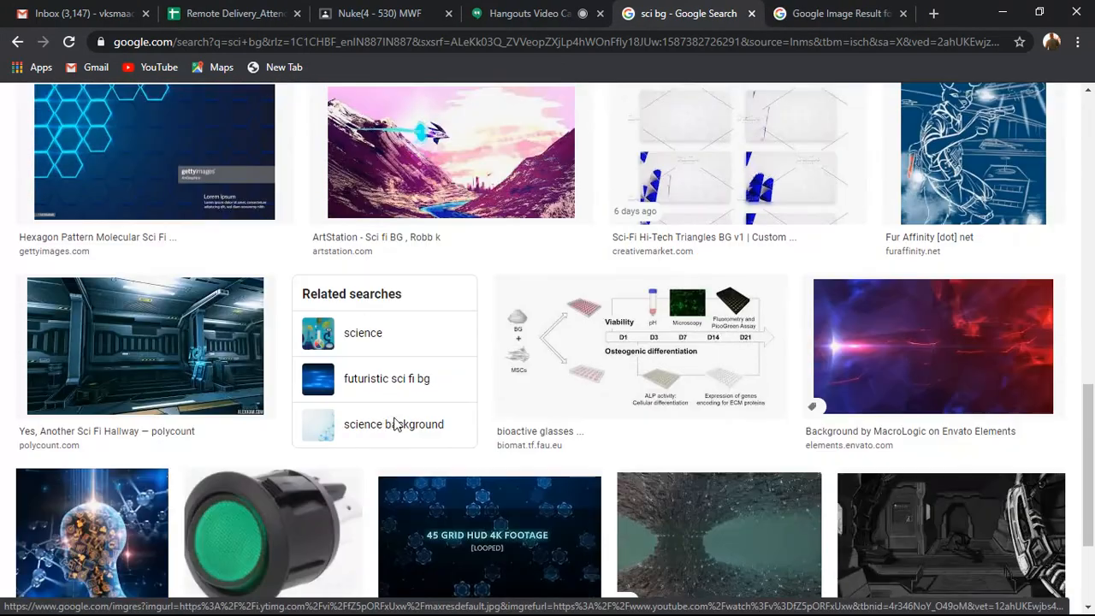
scroll(396, 425, "down", 2)
scroll(501, 378, "up", 4)
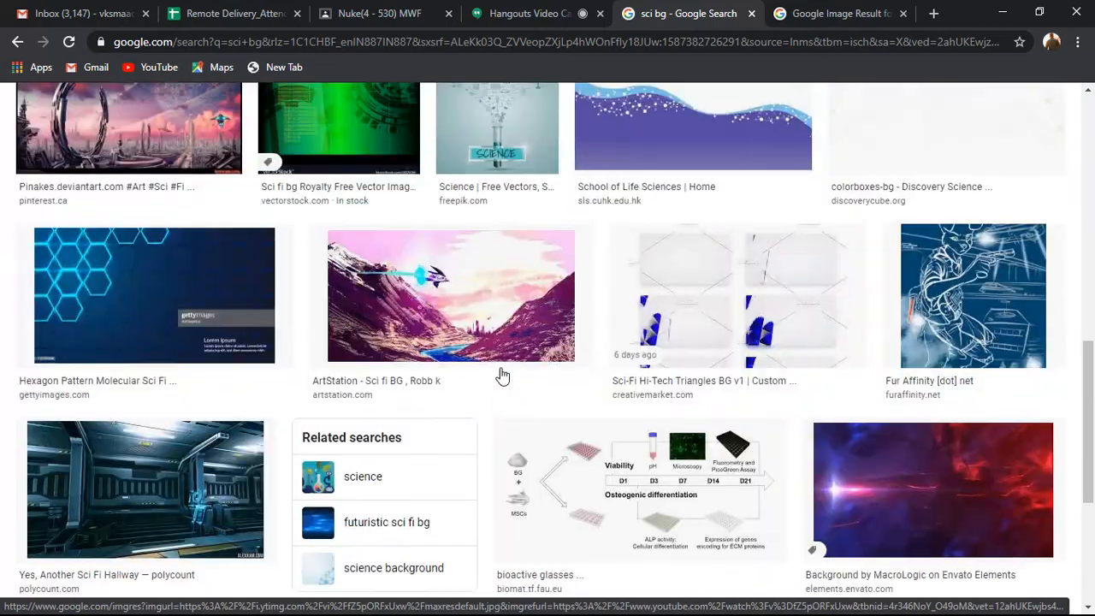
scroll(501, 377, "up", 5)
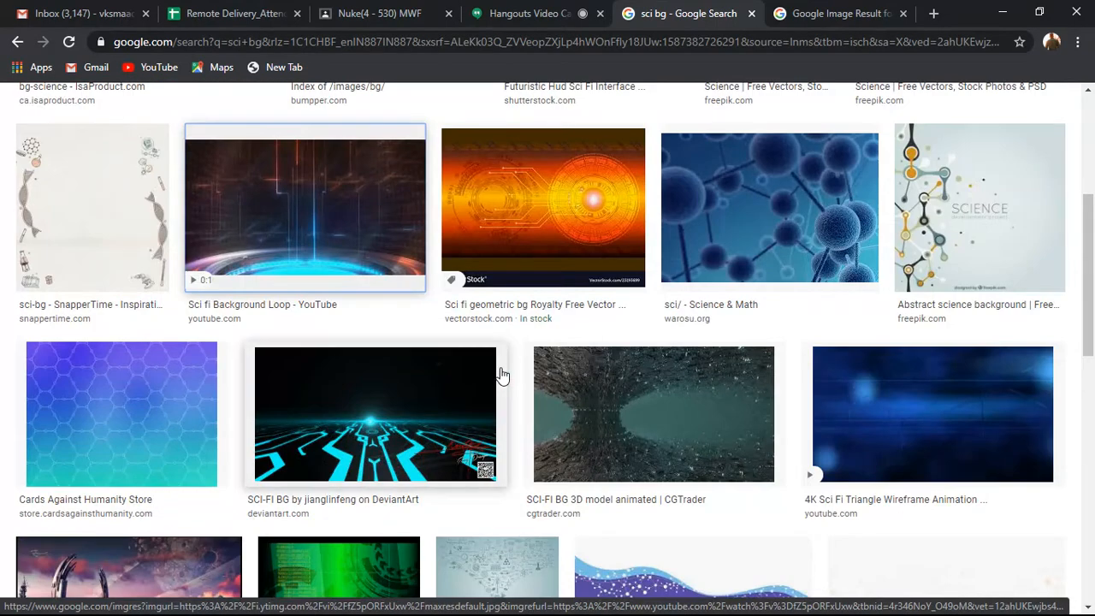
scroll(502, 374, "up", 4)
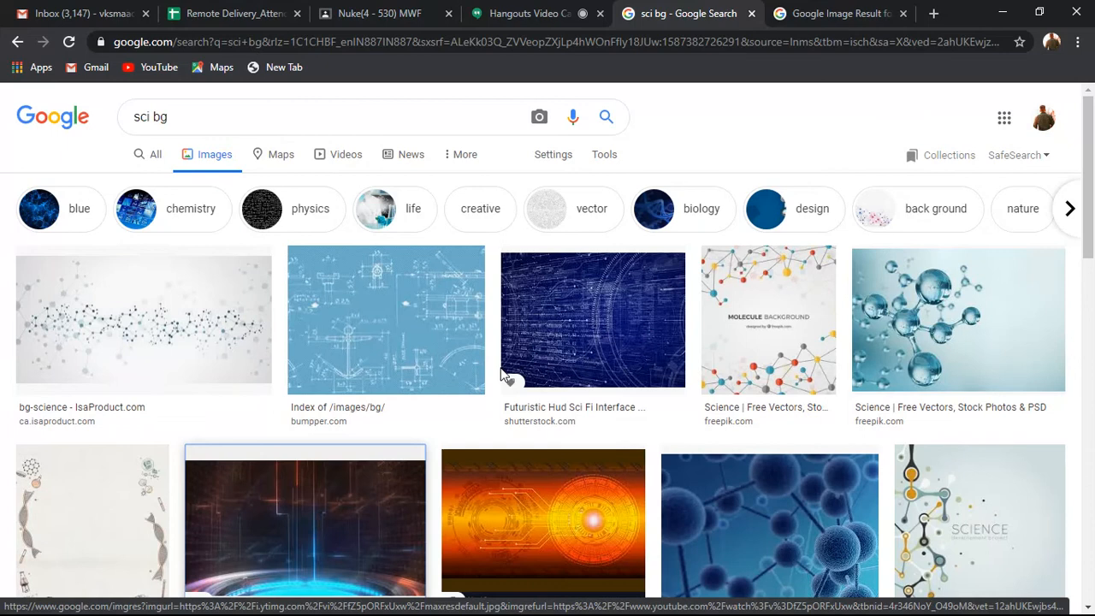
left_click(839, 13)
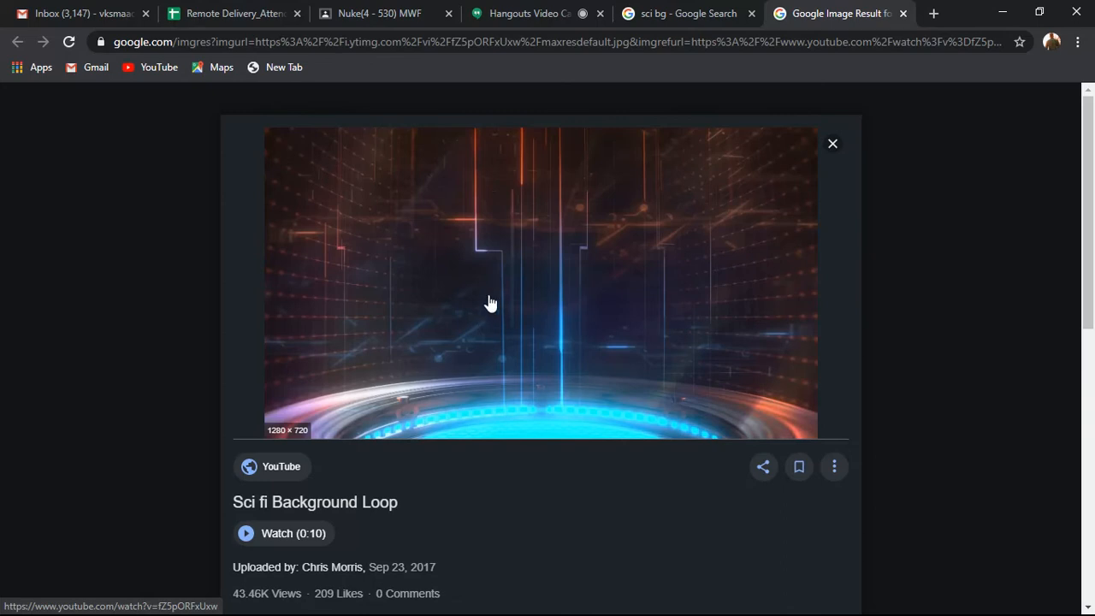
scroll(489, 303, "down", 5)
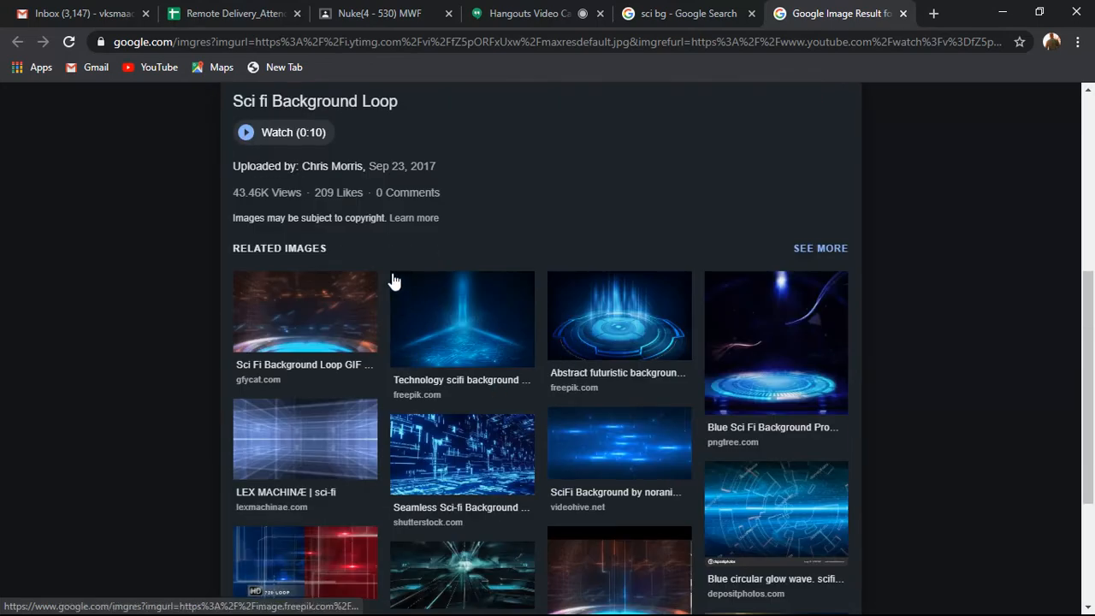
scroll(385, 381, "down", 1)
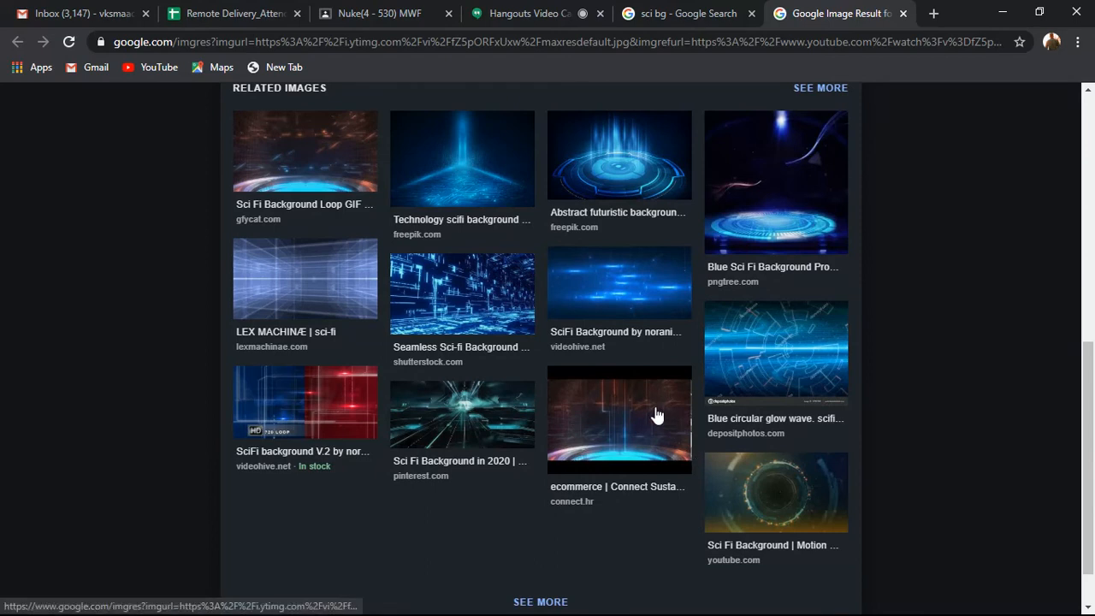
left_click(807, 484)
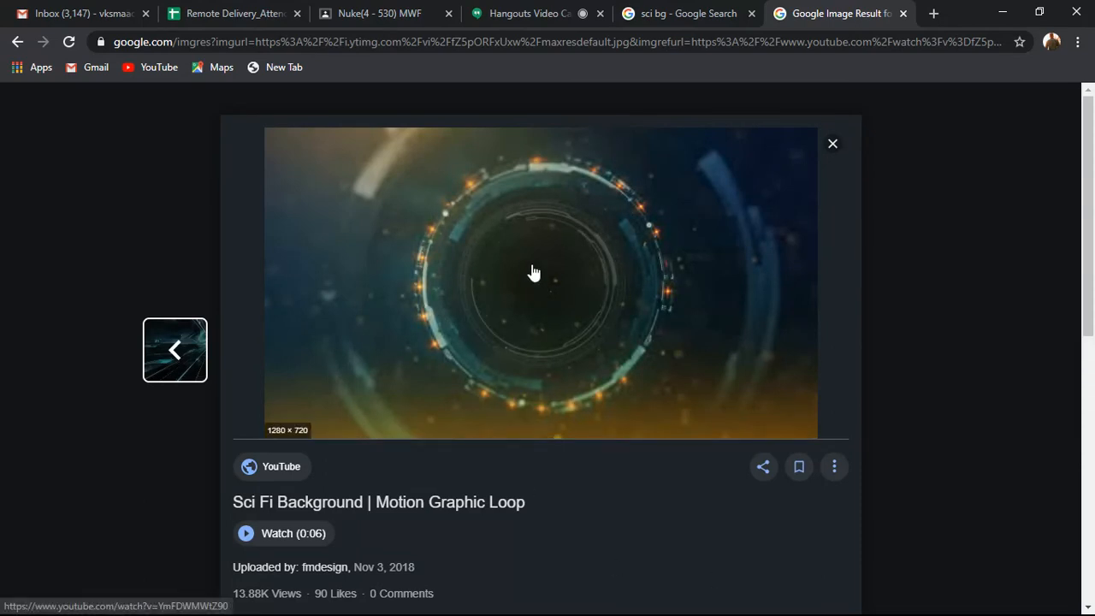
scroll(531, 272, "down", 5)
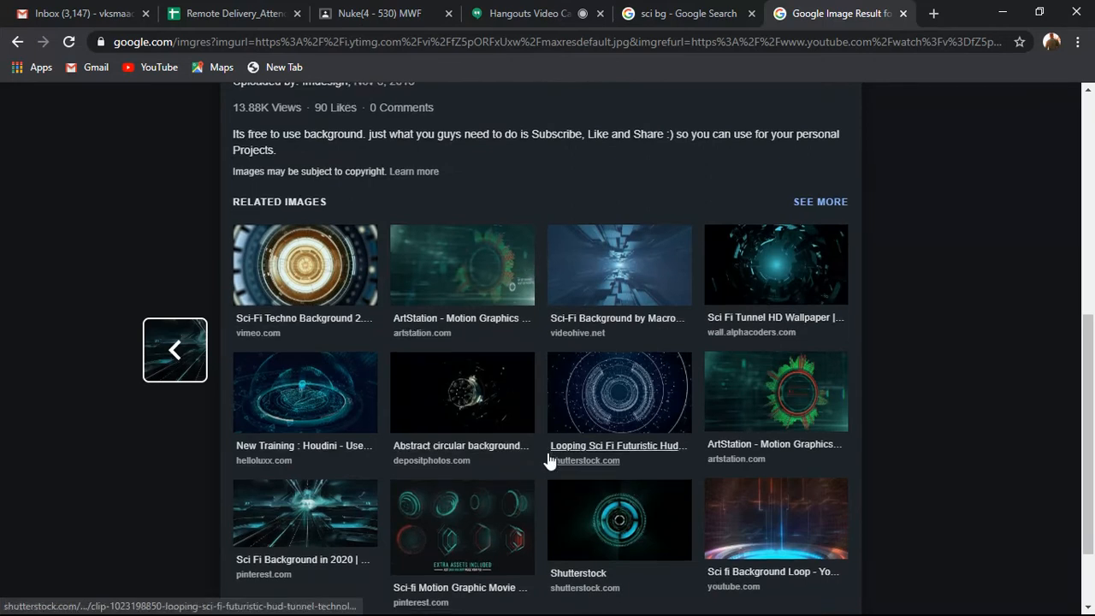
scroll(422, 323, "down", 2)
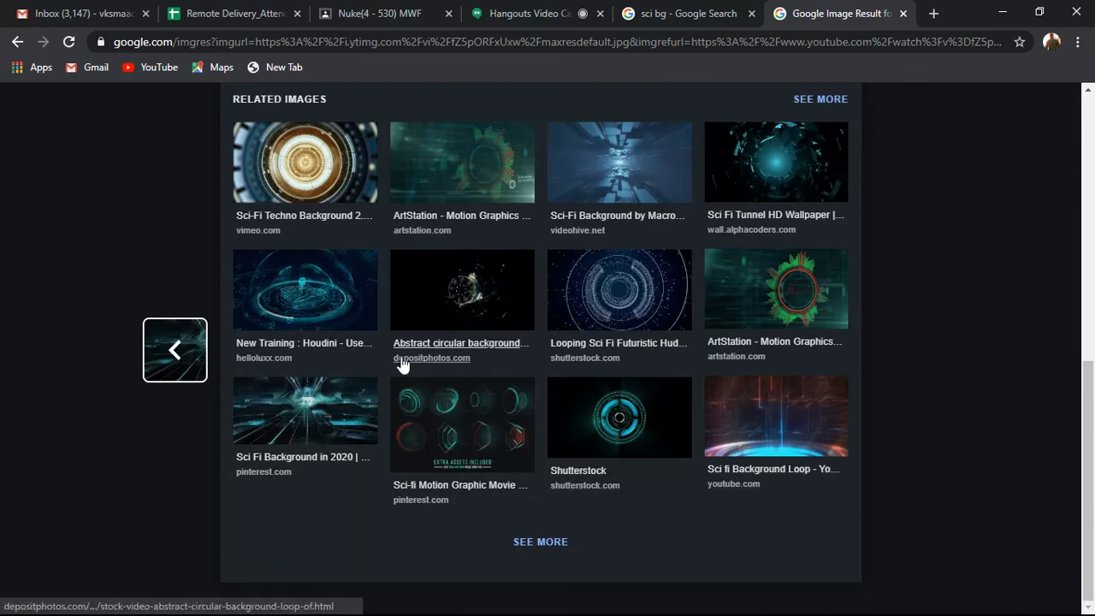
Step: Return to the "Sci fi Background Loop" image and open its YouTube page in a new tab, closing the duplicate
left_click(799, 436)
right_click(463, 282)
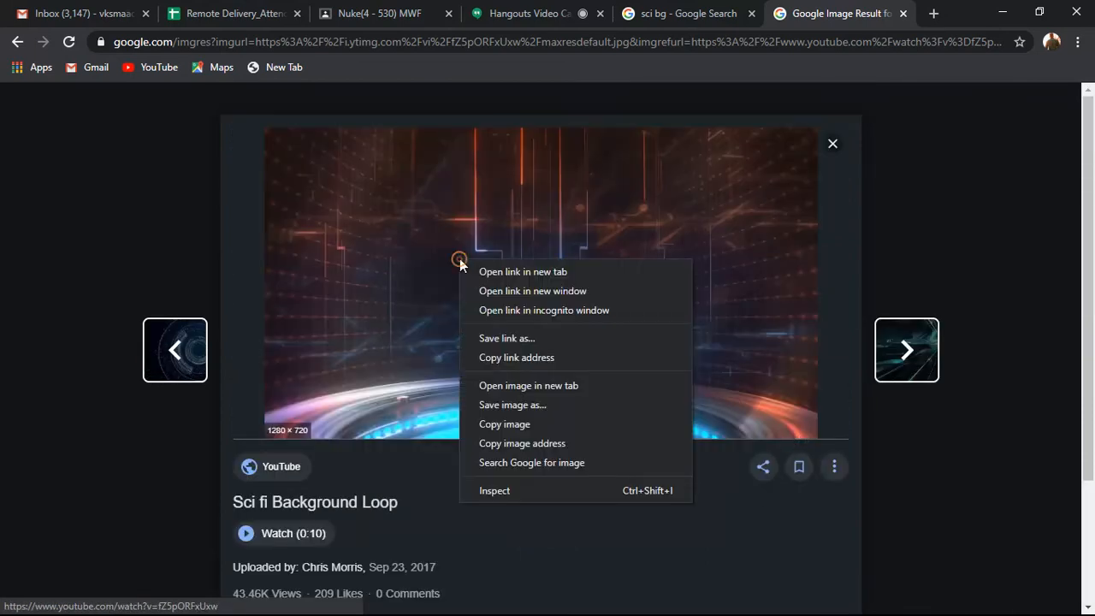
left_click(511, 275)
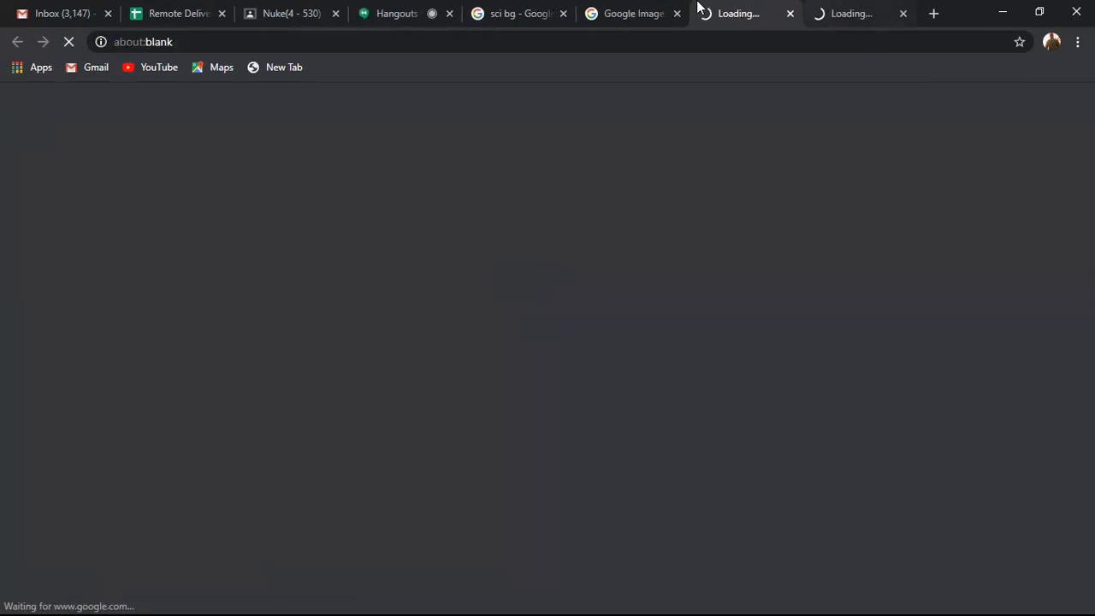
left_click(658, 10)
left_click(756, 10)
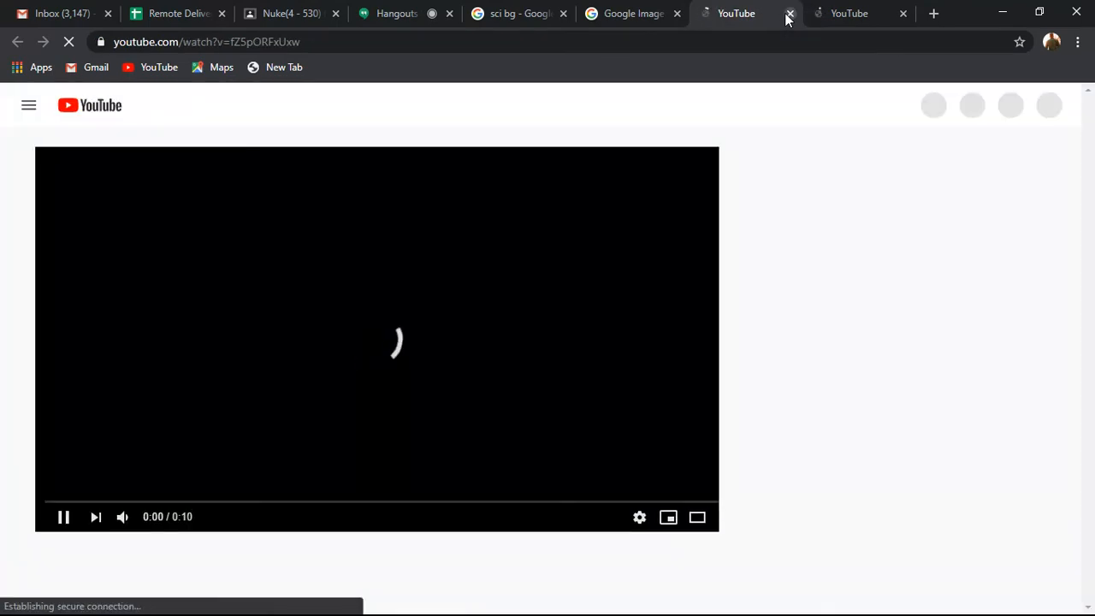
left_click(788, 14)
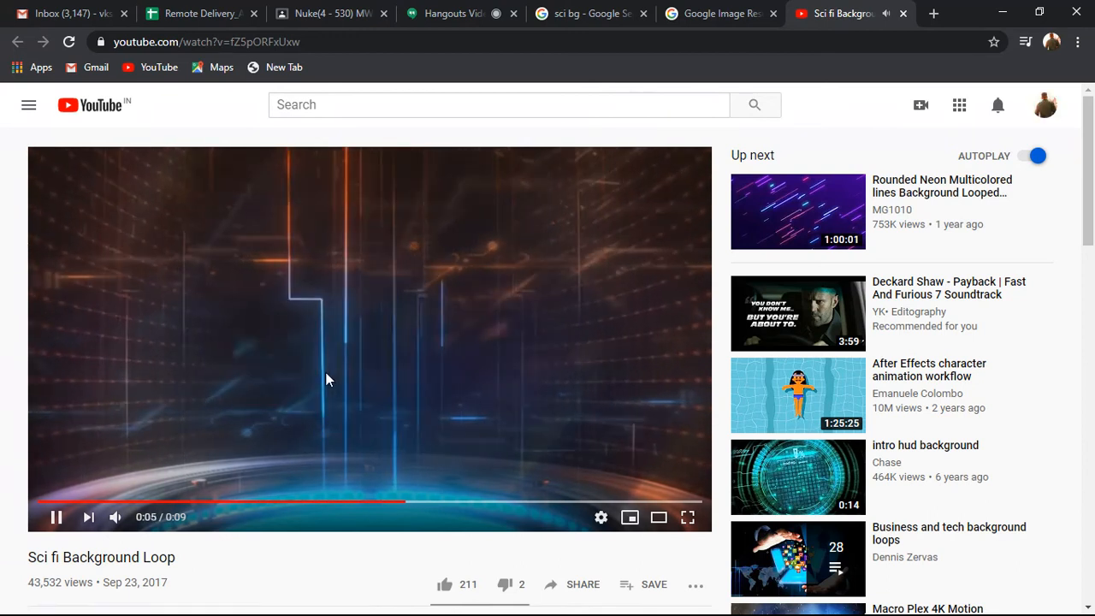
Step: Pause the video and load it in savefrom.net by adding "ss" before "youtube" in the page address
left_click(57, 518)
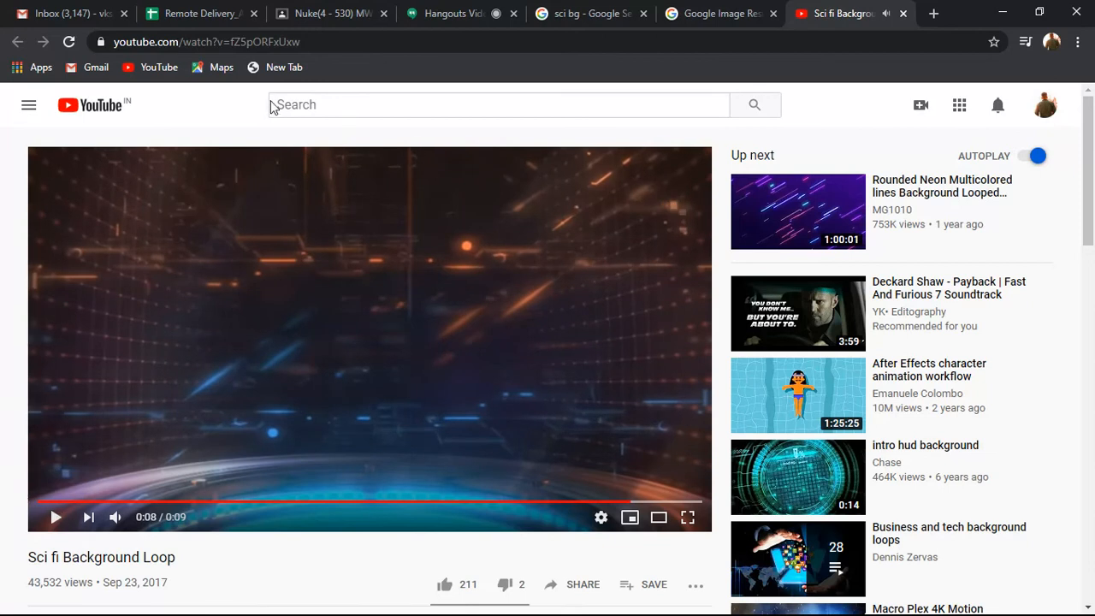
left_click(179, 41)
left_click(177, 43)
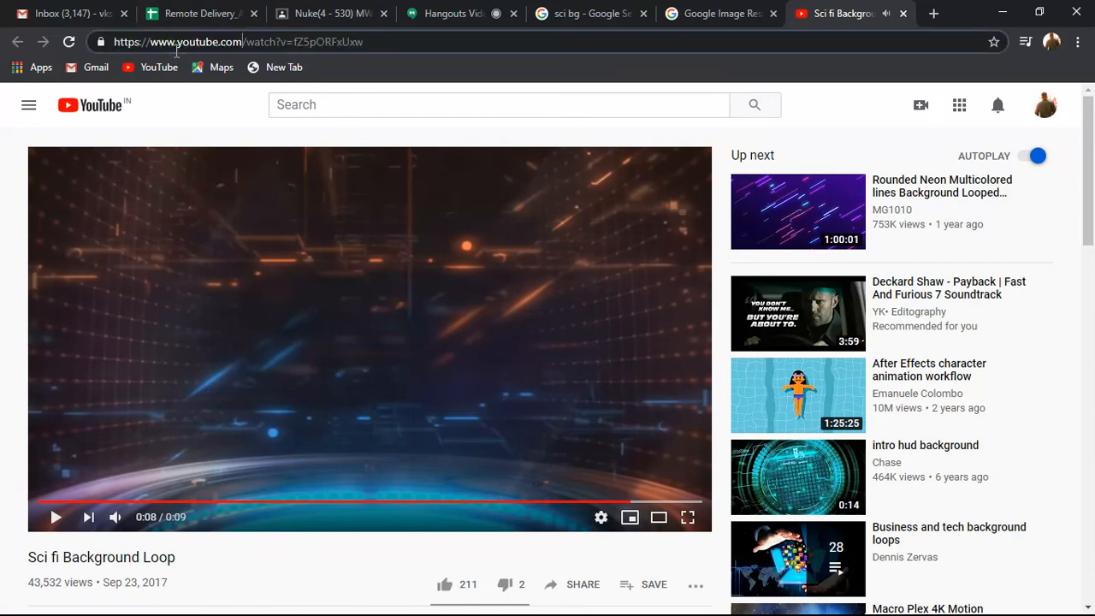
left_click(175, 42)
type("ss")
key("Return")
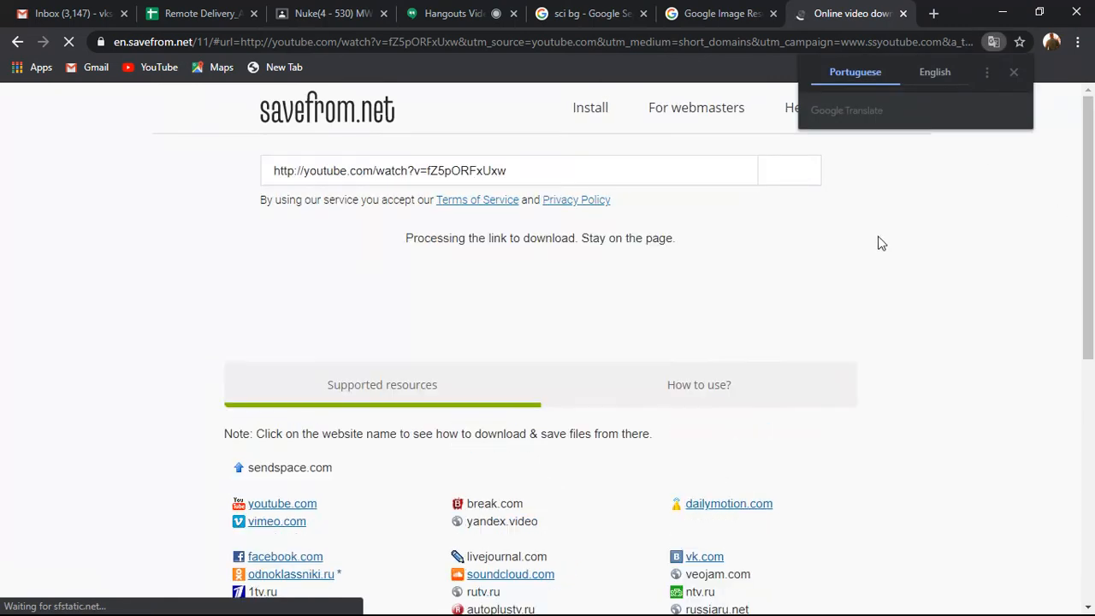
Step: Download the Sci fi Background Loop as MP4 720, dismiss the pop-ups, and view the file in its Downloads folder
left_click(1013, 72)
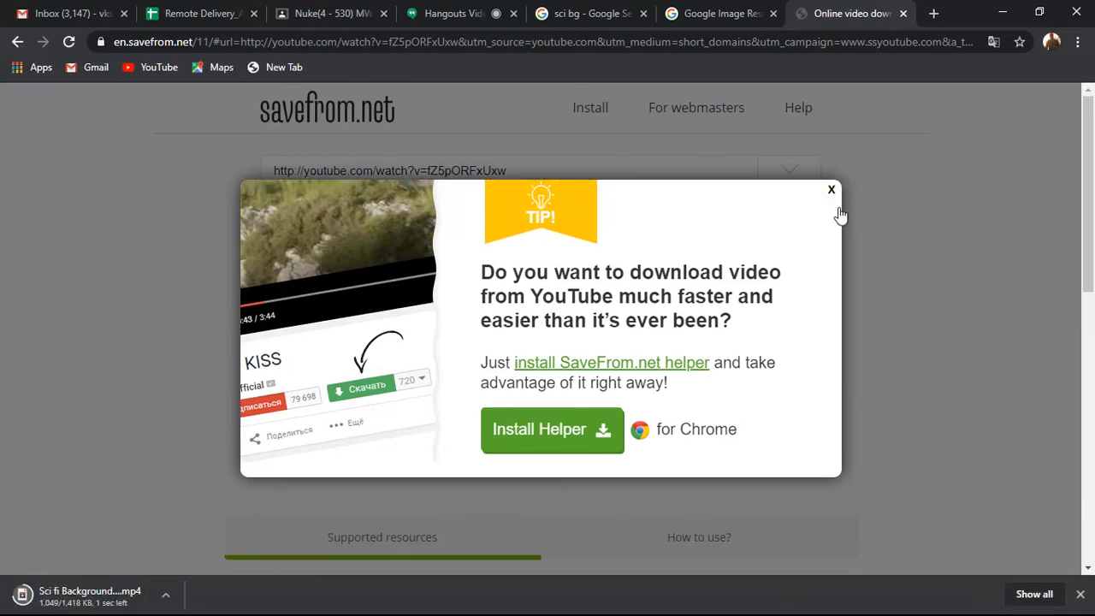
left_click(830, 189)
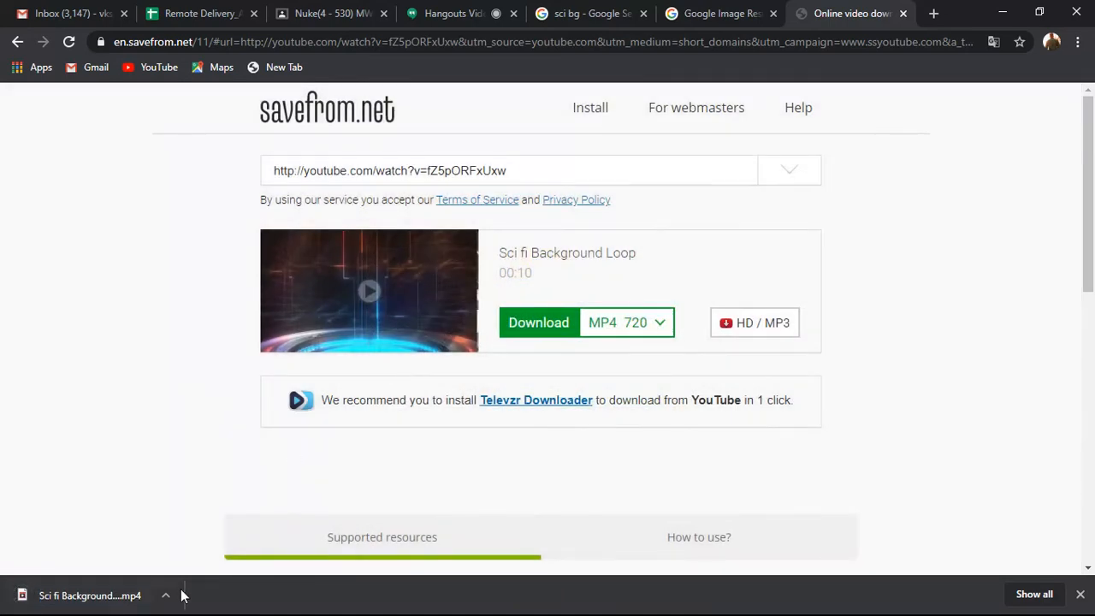
left_click(165, 594)
left_click(227, 530)
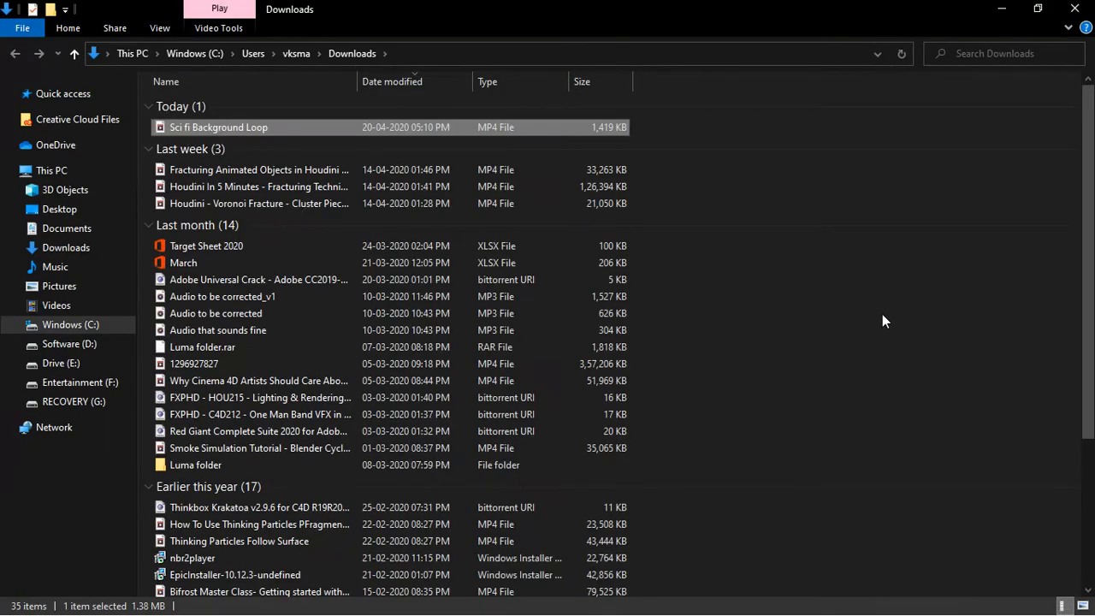
left_click(1076, 7)
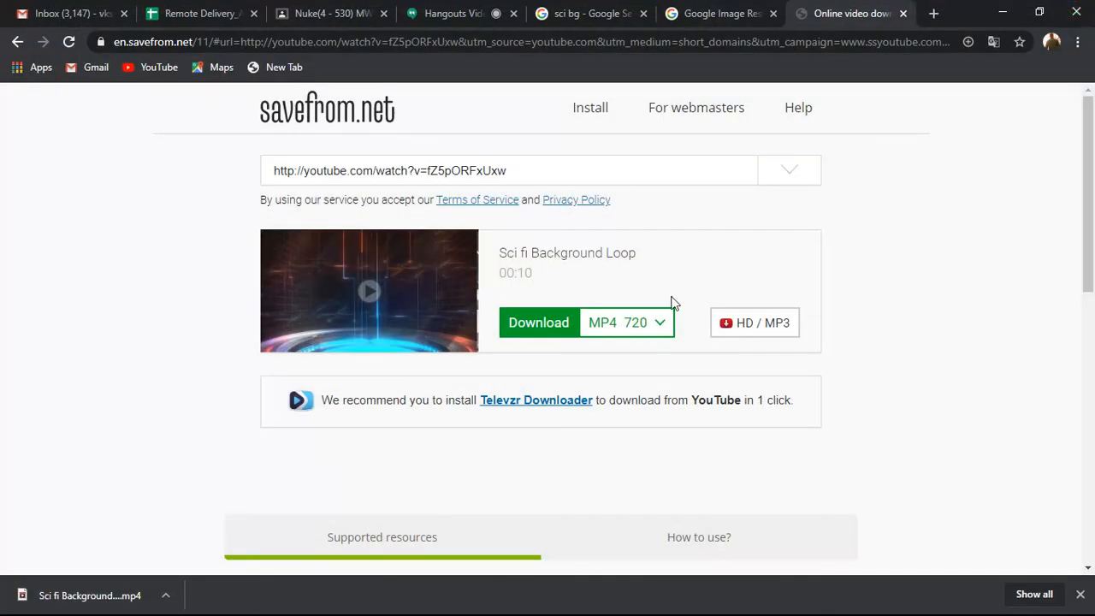
Step: Close the savefrom.net page and minimise Chrome and NukeX to reach the desktop
left_click(902, 14)
left_click(1002, 12)
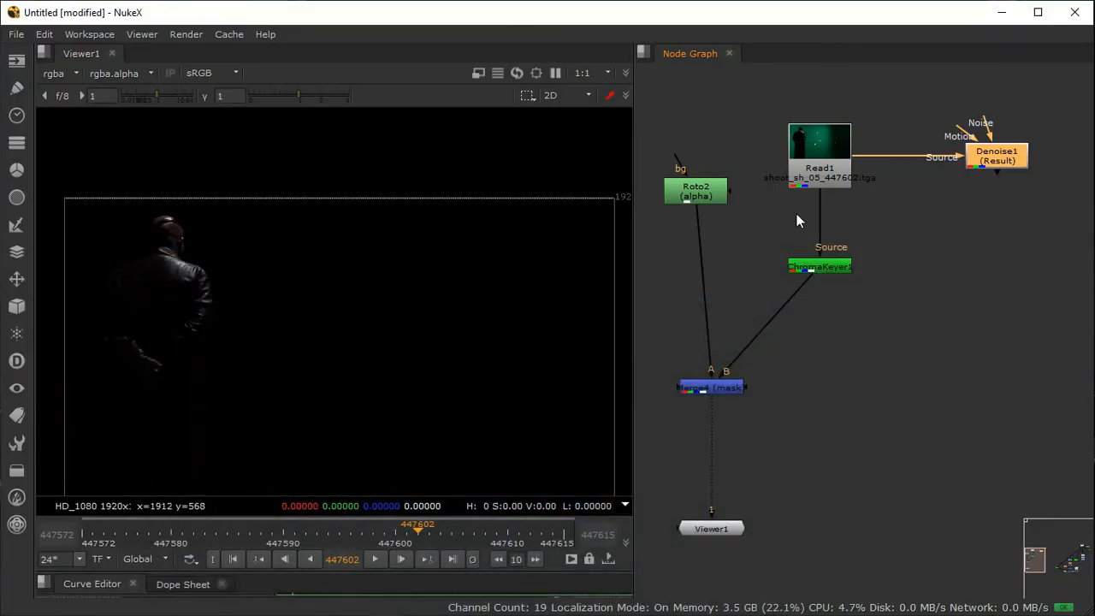
left_click(1001, 12)
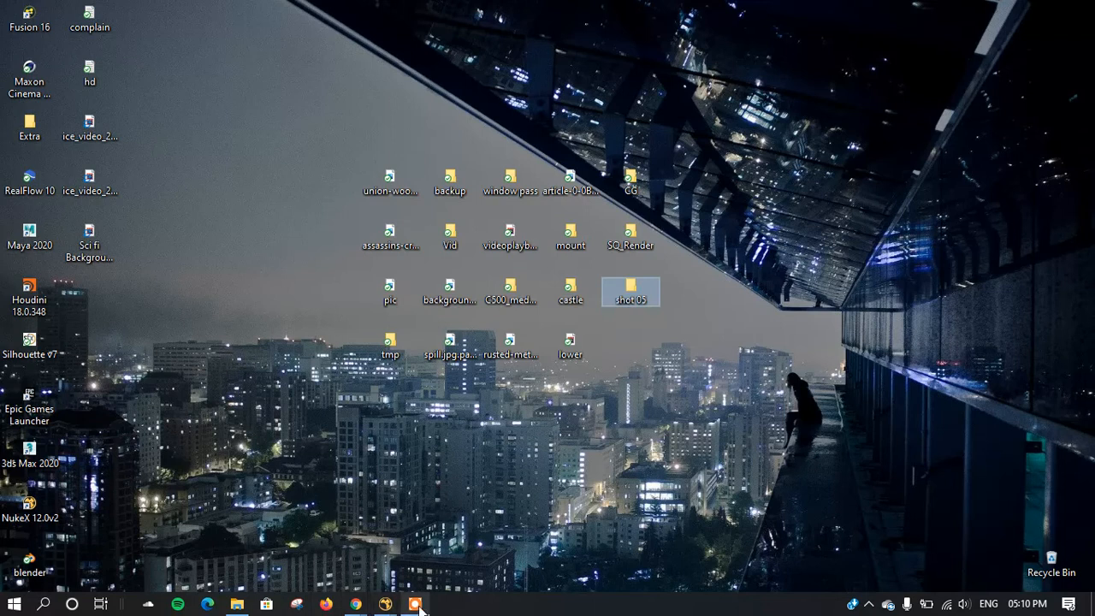
mouse_move(419, 609)
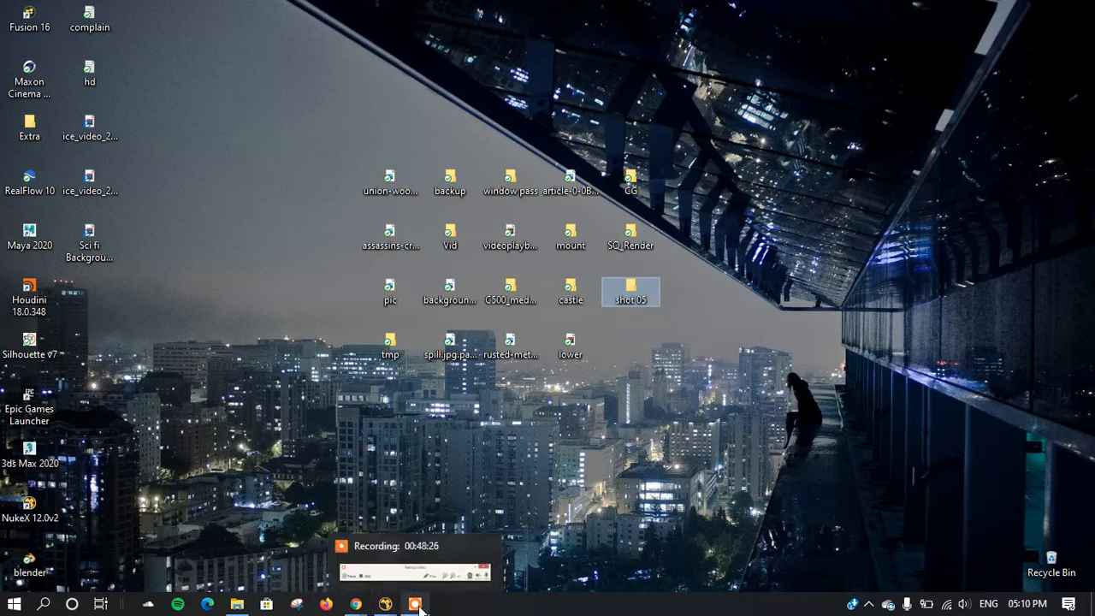
Step: Move the Sci fi Background Loop file beside the other media files on the desktop, play it briefly, and close the player
left_click_drag(87, 248, 625, 358)
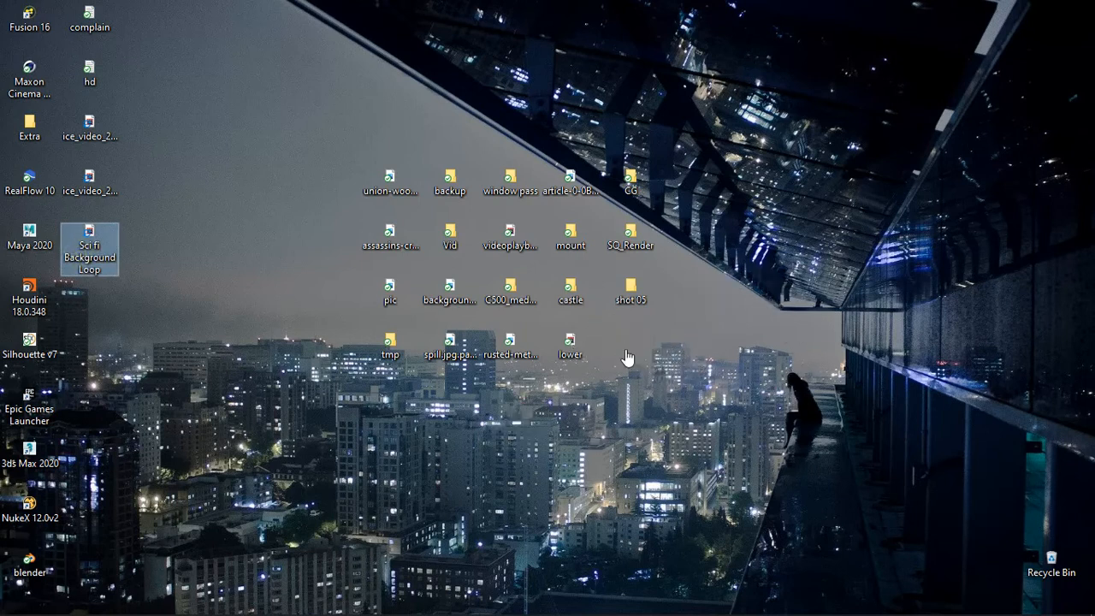
key("Return")
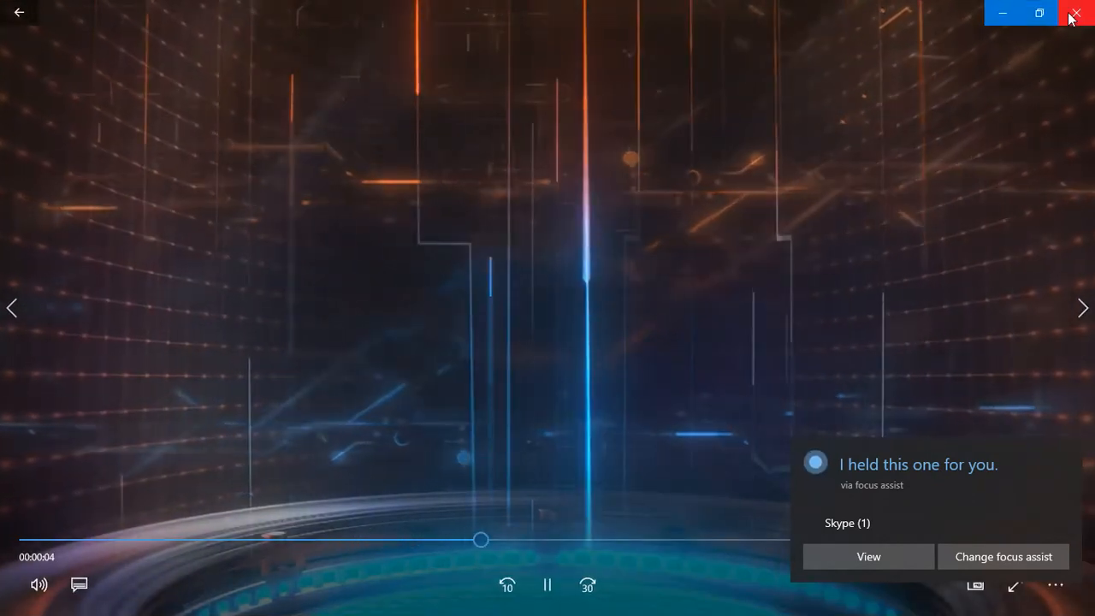
left_click(1070, 16)
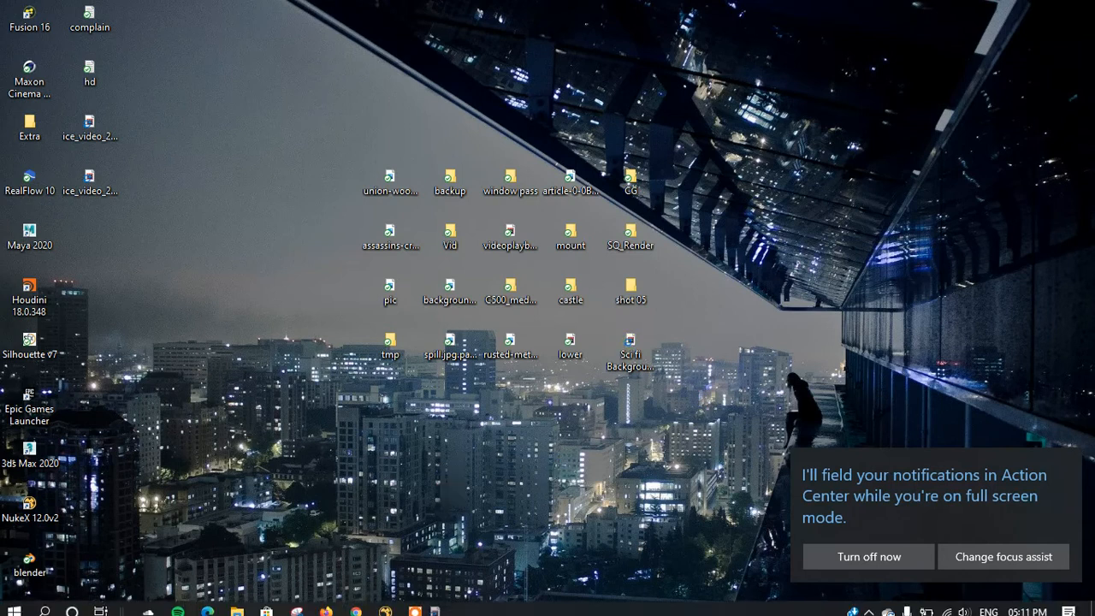
Step: Switch to NukeX and import the Sci fi Background Loop video into the Node Graph, placing it below the Denoise1 node
mouse_move(385, 604)
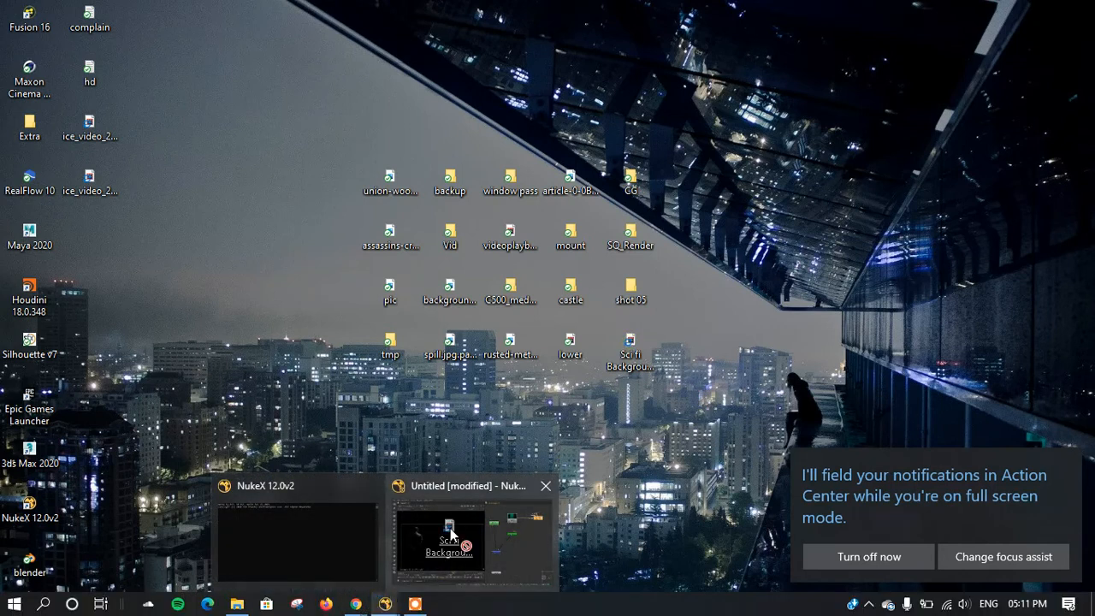
left_click(451, 534)
left_click_drag(910, 306, 902, 324)
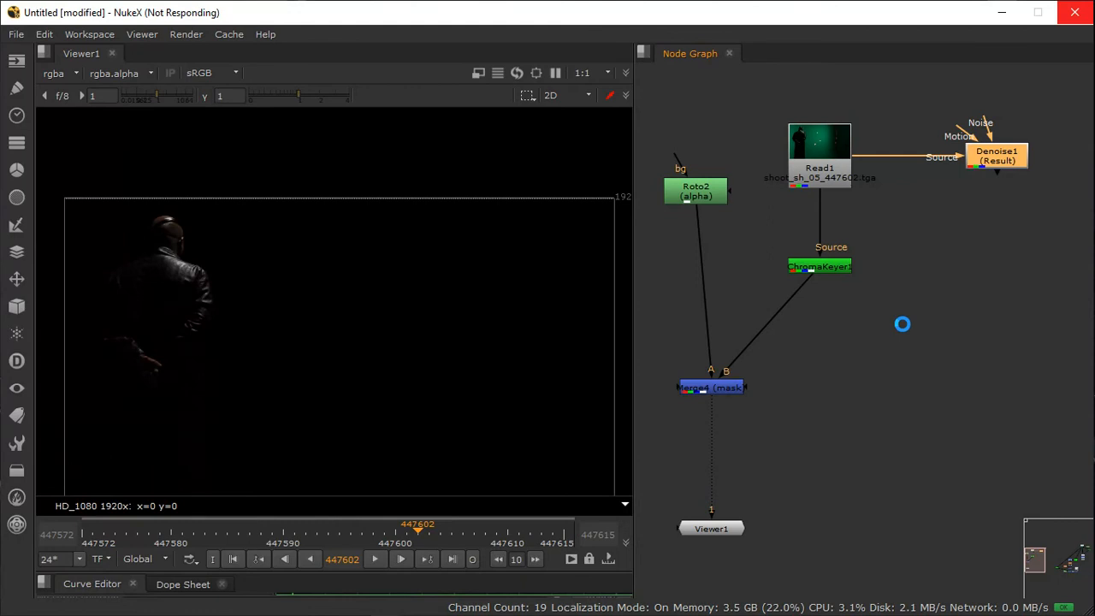
left_click_drag(902, 324, 966, 325)
middle_click_drag(818, 374, 815, 303)
left_click_drag(699, 323, 699, 287)
Step: Add a Merge node below ChromaKeyer1, close its properties, and check the masked key's colour and alpha in the Viewer
left_click(762, 381)
key("m")
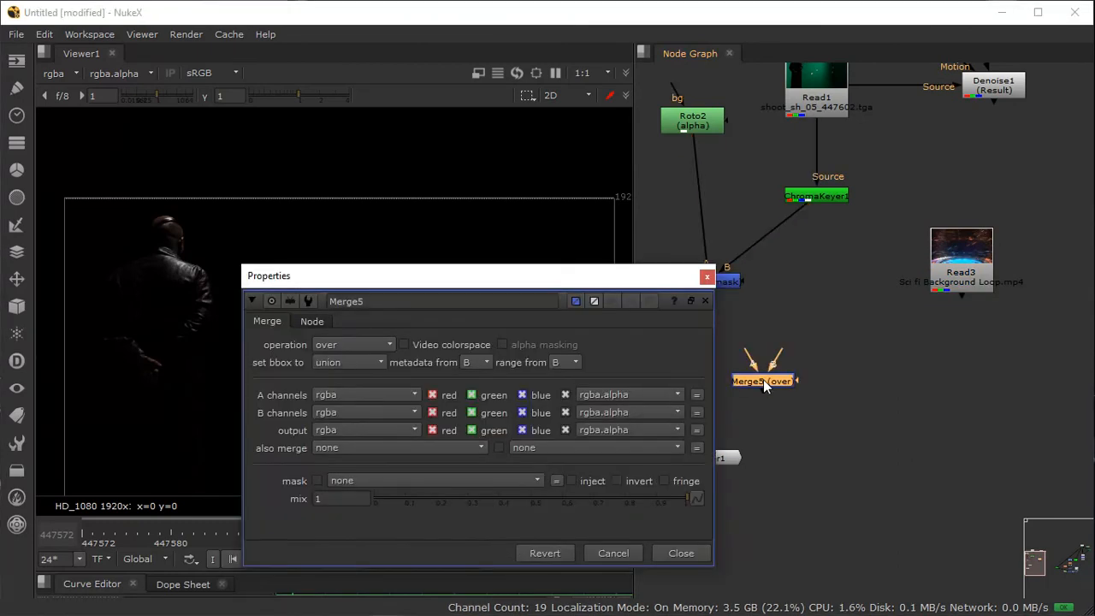
left_click(707, 280)
scroll(195, 301, "up", 5)
key("a")
key("a")
key("a")
key("a")
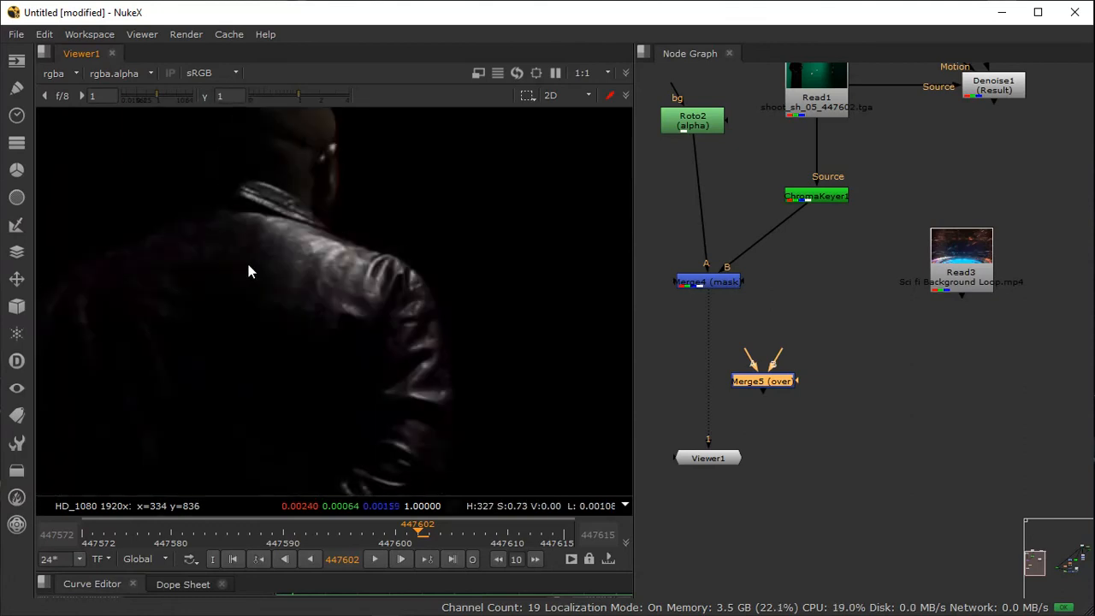
scroll(799, 353, "down", 2)
scroll(804, 356, "down", 2)
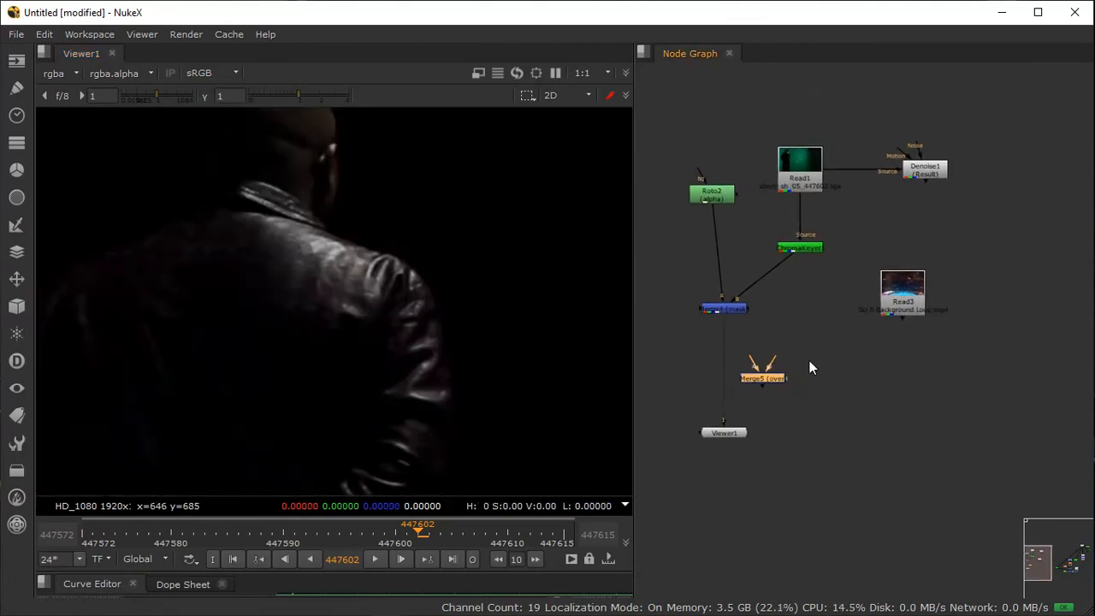
Step: Connect the new Merge's A input to Read1 and its B input to ChromaKeyer1, position it below the keyer, and view it
left_click_drag(749, 363, 799, 169)
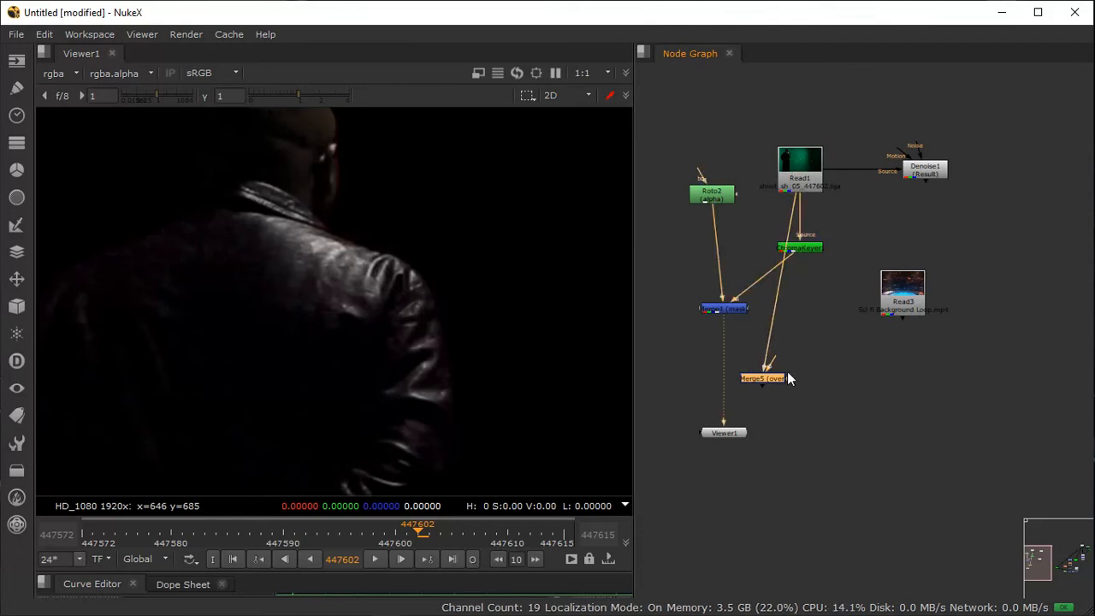
left_click_drag(770, 353, 722, 310)
left_click_drag(778, 383, 789, 372)
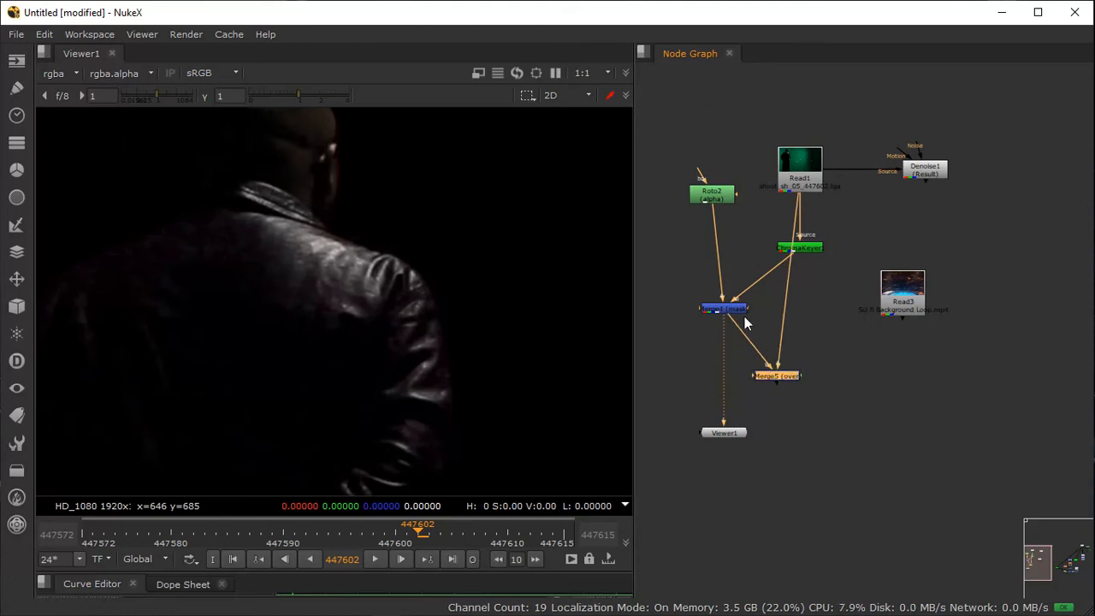
left_click_drag(737, 317, 813, 249)
left_click(787, 367)
left_click_drag(786, 369, 791, 323)
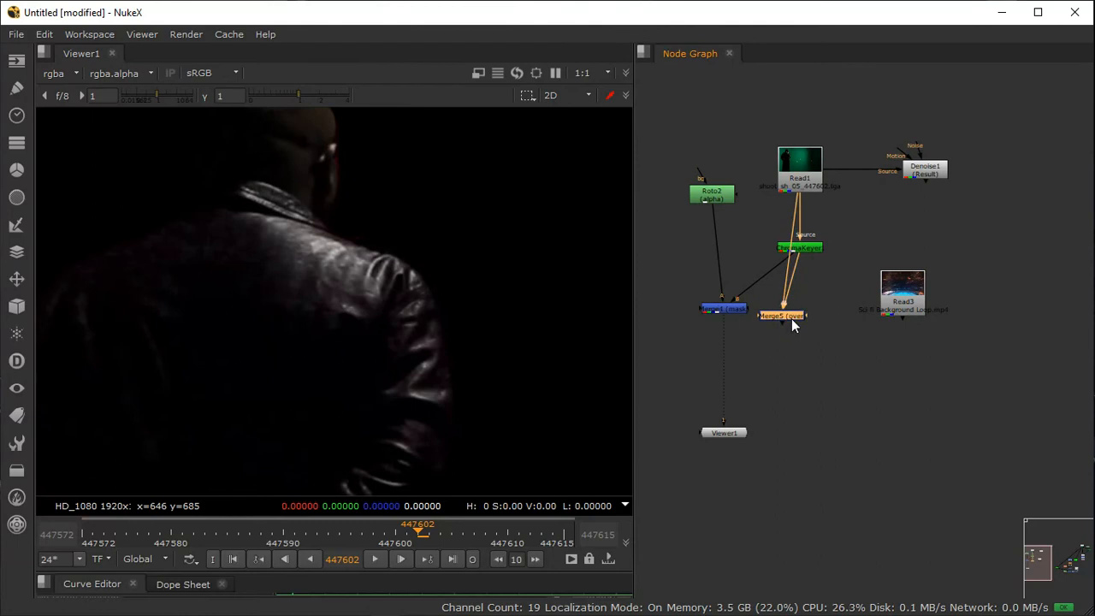
key("1")
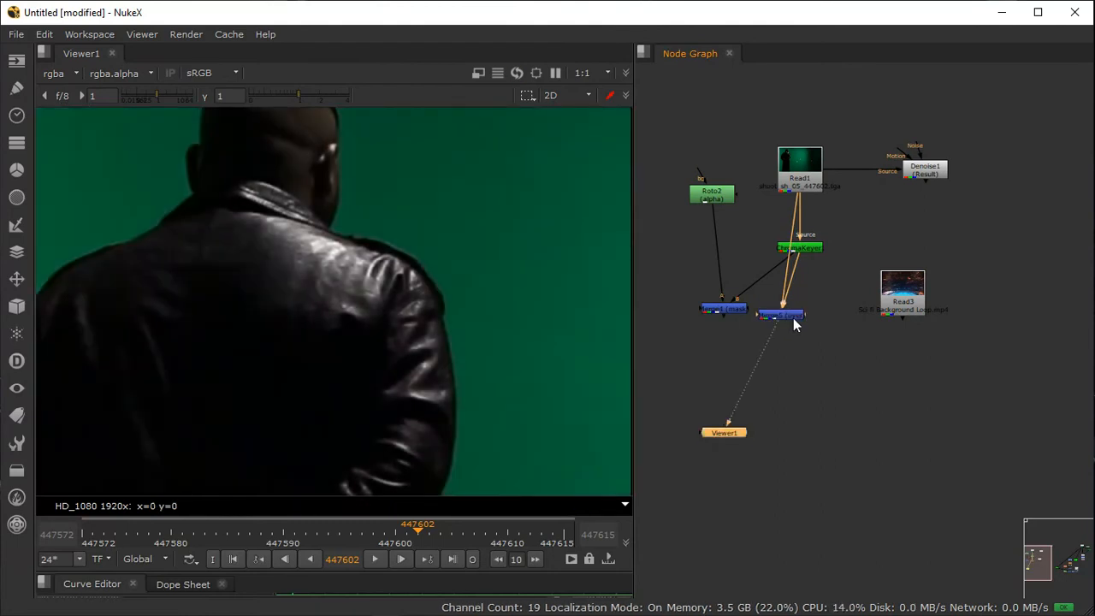
Step: Open the Merge5 properties and compare the Read1 plate with the Merge5 output in the Viewer
double_click(794, 318)
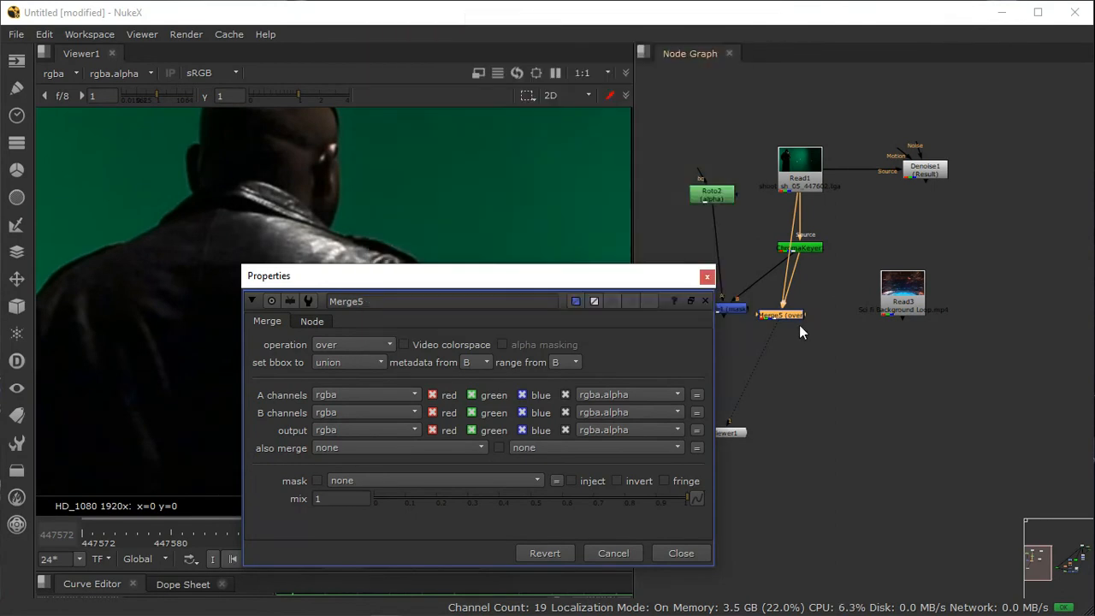
left_click(797, 324)
scroll(790, 318, "up", 5)
mouse_move(794, 317)
left_mouse_down()
mouse_move(885, 305)
mouse_move(802, 309)
left_mouse_up()
left_click_drag(846, 95, 945, 162)
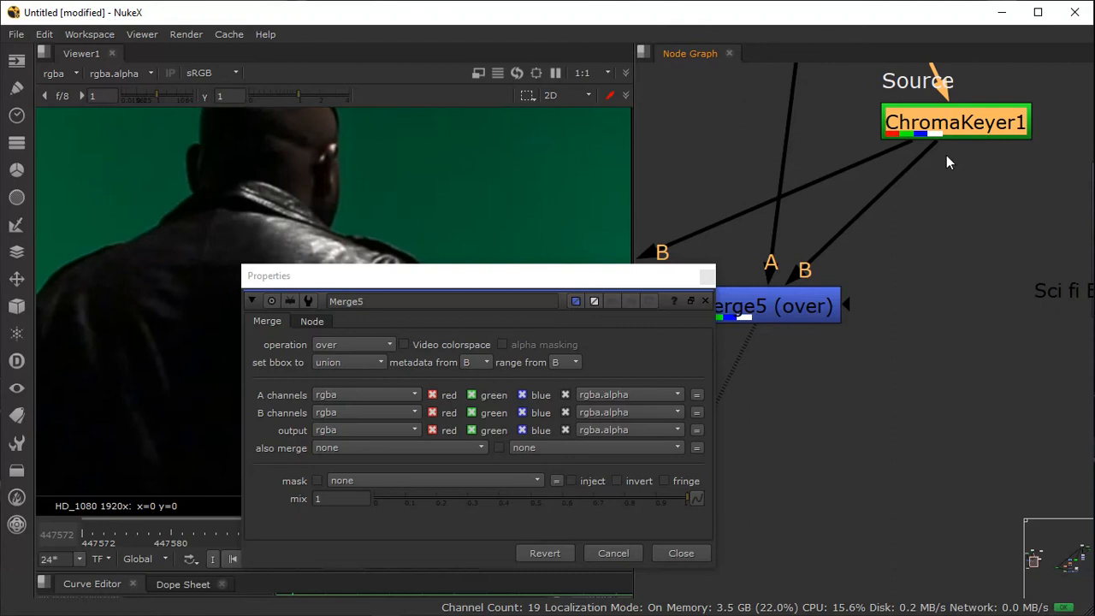
middle_click_drag(836, 183, 850, 282)
left_click(875, 100)
key("1")
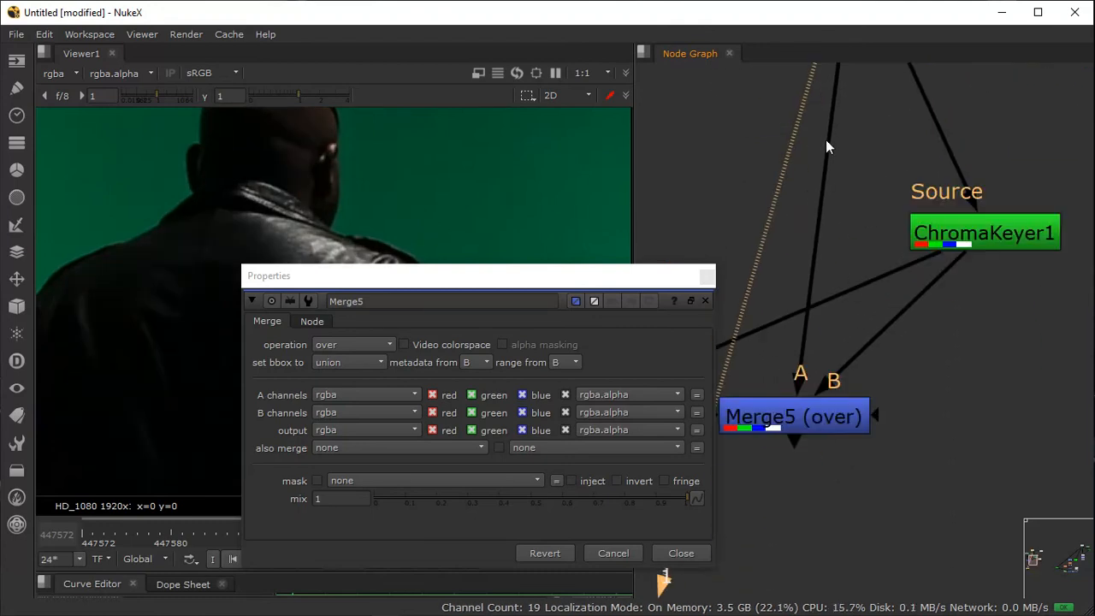
left_click(800, 419)
key("1")
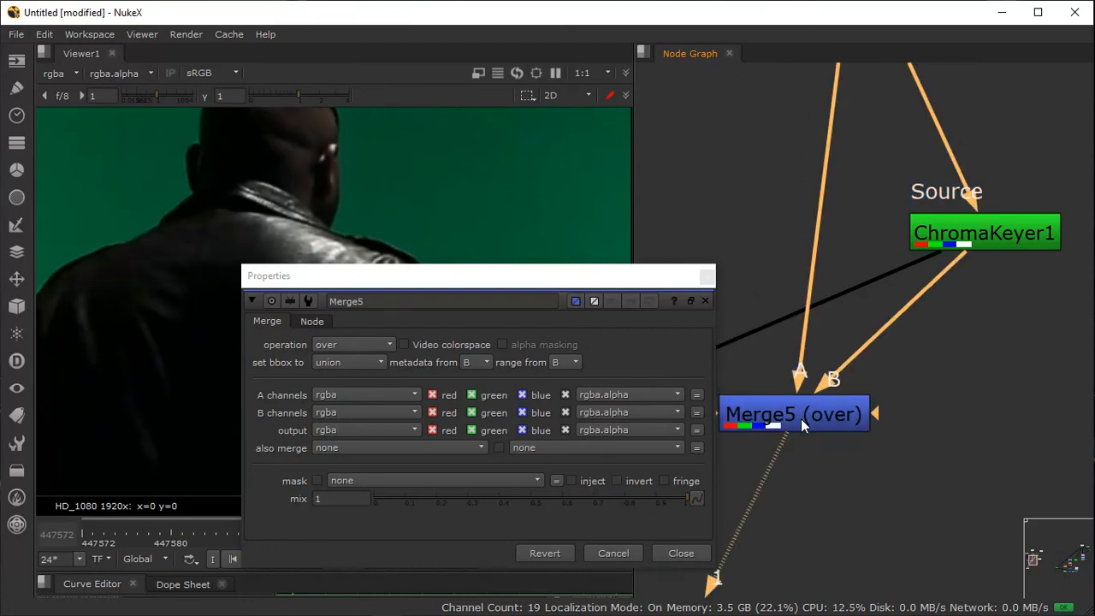
Step: Detach the Merge5 B input from ChromaKeyer1, leaving only Read1 connected, and move the properties window aside
middle_click_drag(796, 146, 794, 306)
left_click_drag(843, 191, 794, 290)
left_click_drag(937, 441, 815, 176)
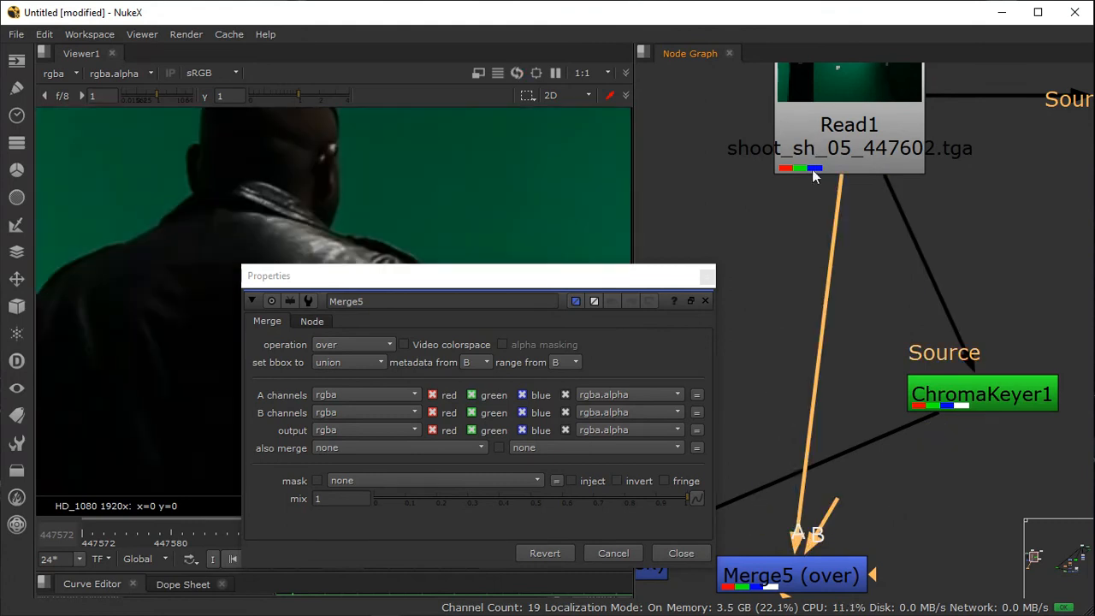
middle_click_drag(924, 452, 904, 391)
left_click_drag(814, 443, 975, 354)
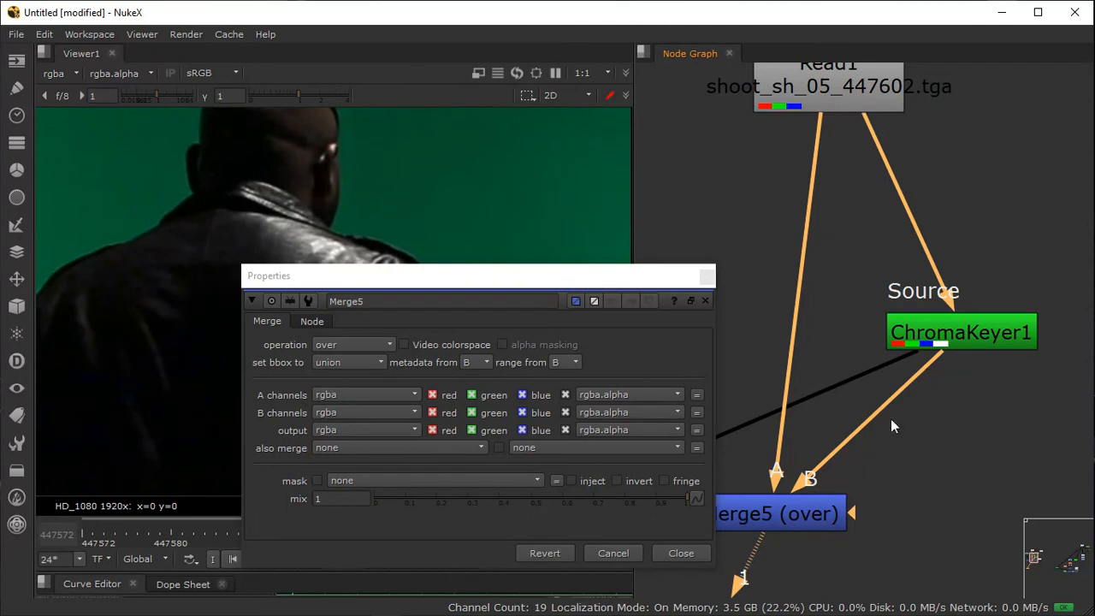
left_click_drag(893, 396, 811, 513)
left_click_drag(391, 295, 415, 517)
middle_click_drag(693, 227, 673, 312)
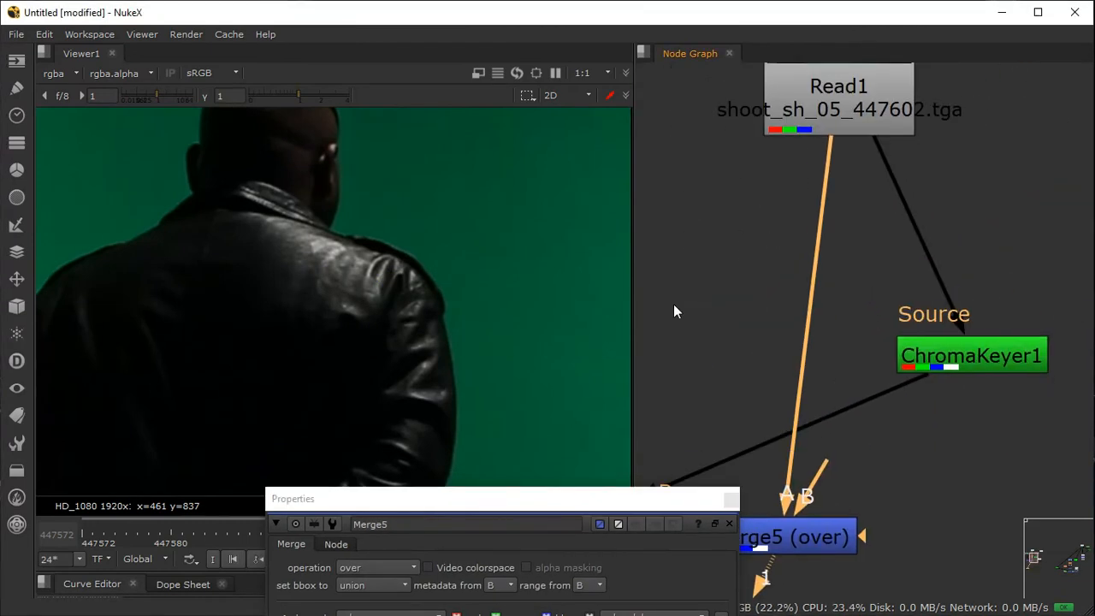
Step: View the ChromaKeyer1 alpha with the viewer gamma lowered to 0
left_click(971, 359)
key("1")
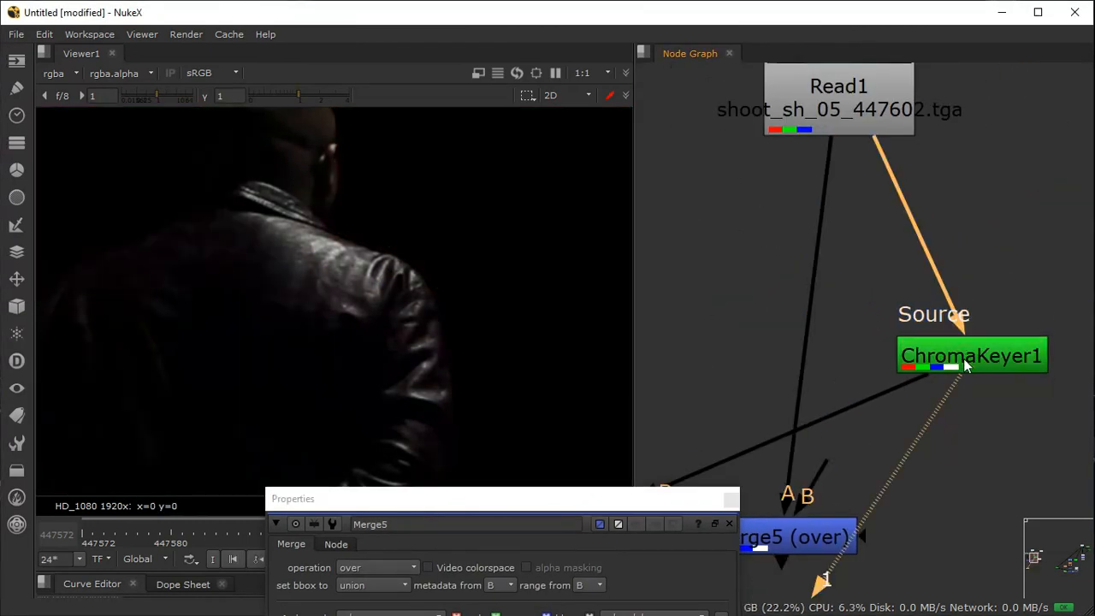
key("a")
left_click(283, 96)
left_click_drag(272, 104, 123, 98)
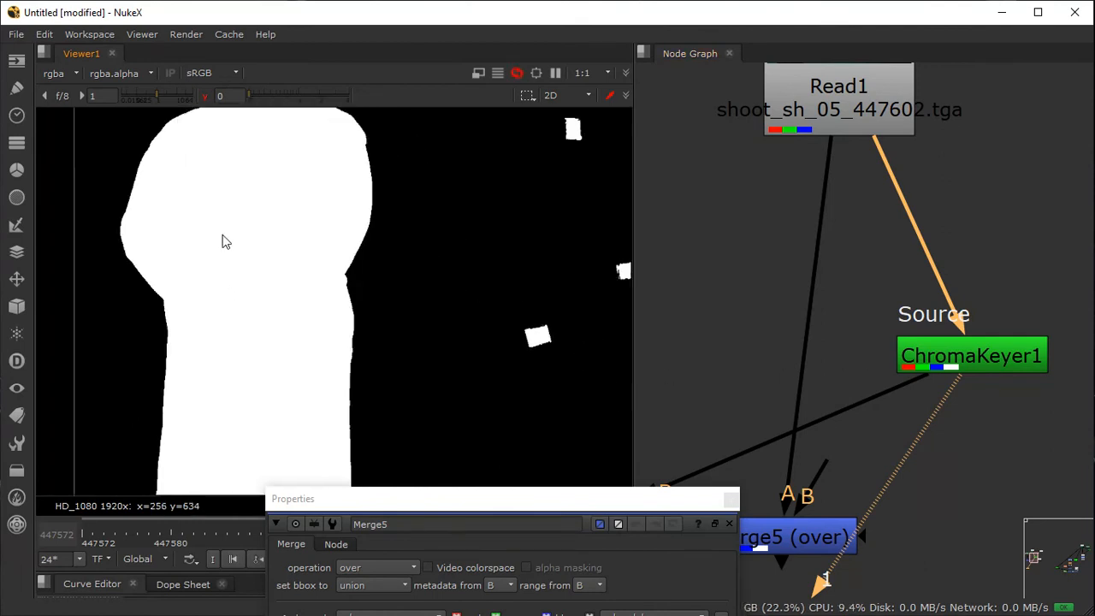
Step: Reconnect the Merge5 B input to ChromaKeyer1, view the Merge5 output, and reposition the node beneath the keyer
left_click_drag(836, 466, 983, 363)
left_click(825, 531)
key("1")
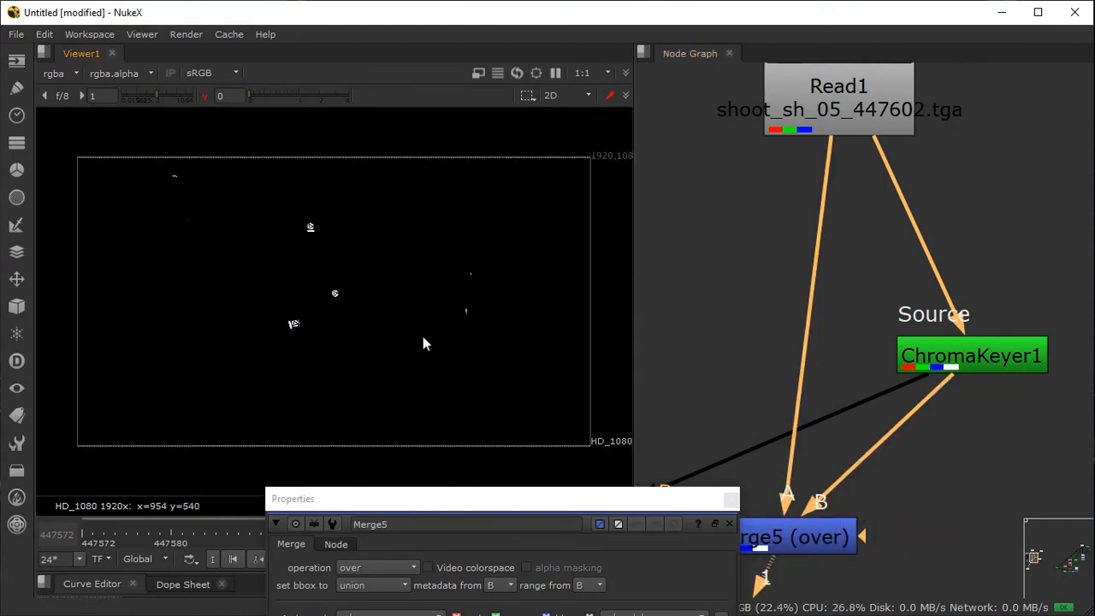
left_click_drag(793, 535, 867, 489)
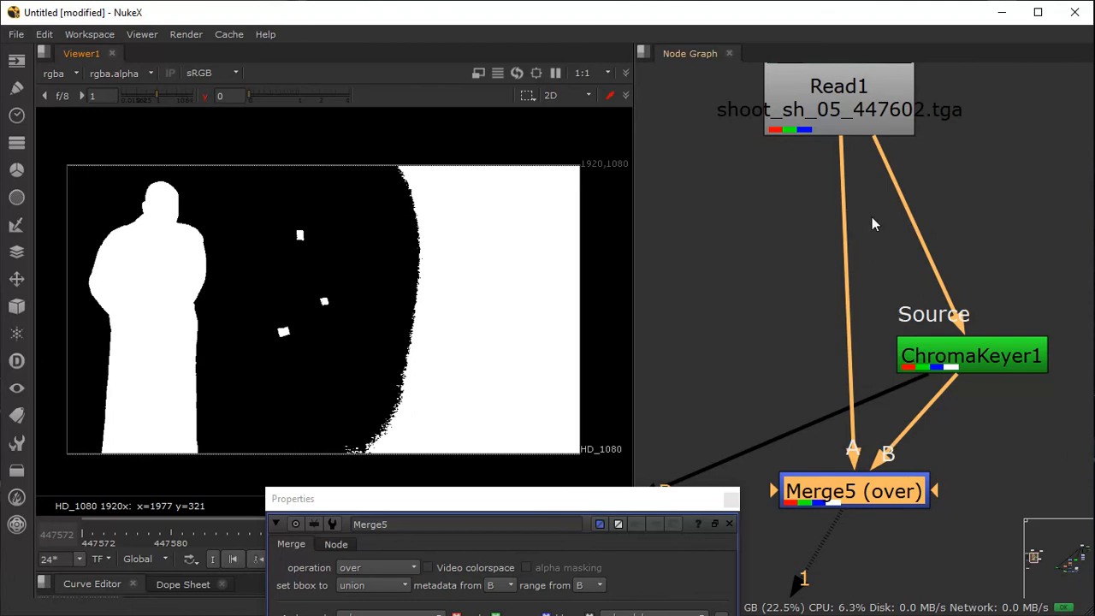
Step: Enable Auto Alpha on the Read1 node and close its properties
scroll(873, 224, "down", 4)
double_click(830, 287)
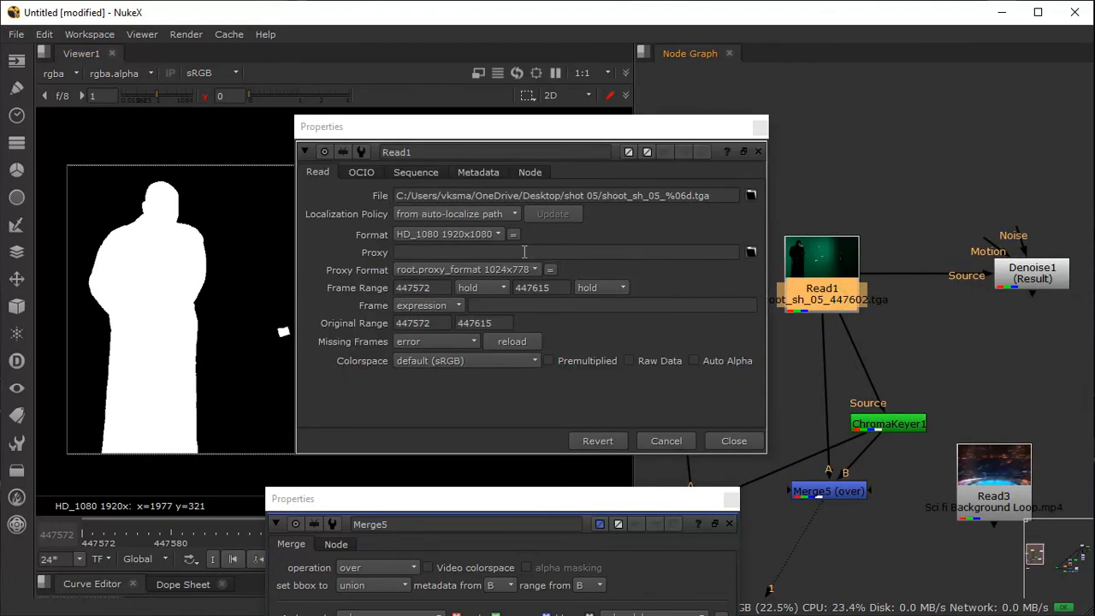
left_click(694, 360)
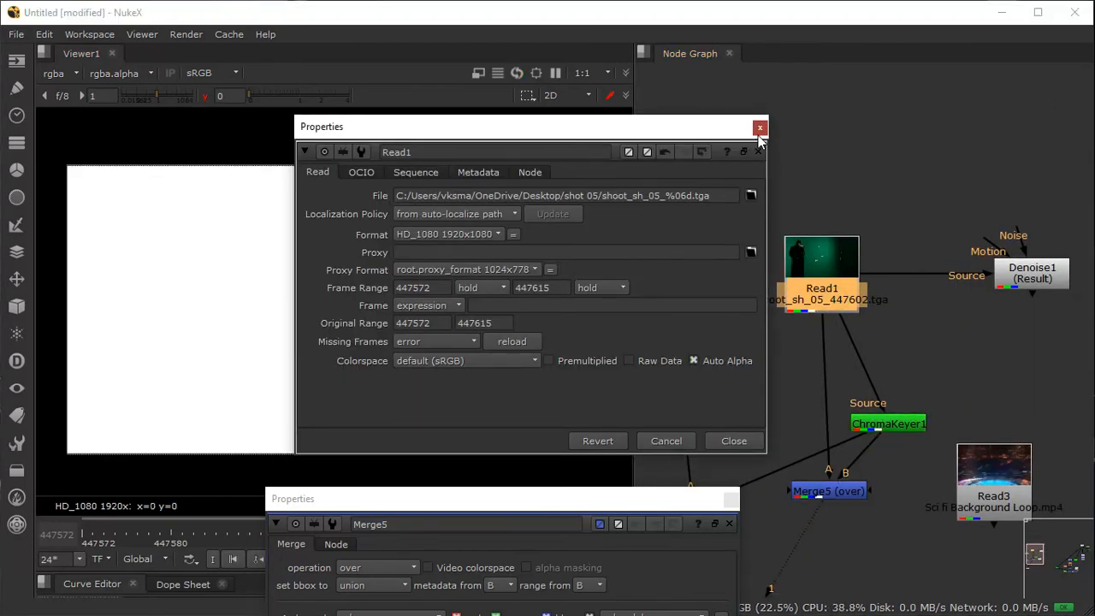
left_click(760, 127)
middle_click_drag(240, 321, 248, 313)
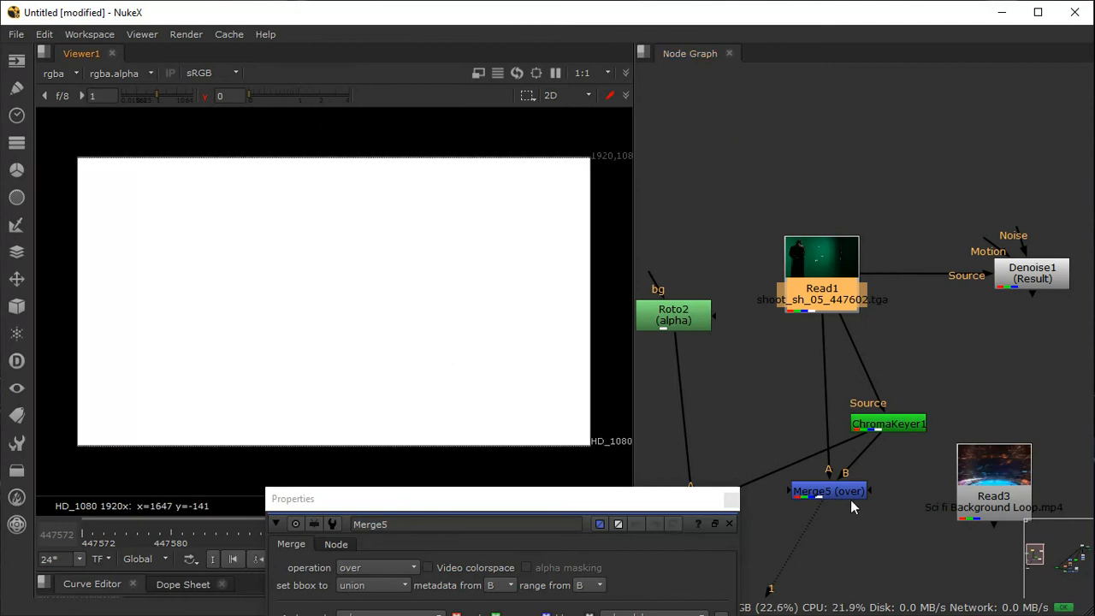
Step: Reset the viewer gamma to 1 and display the Merge5 result in colour
left_click(850, 496)
middle_click_drag(896, 438, 955, 185)
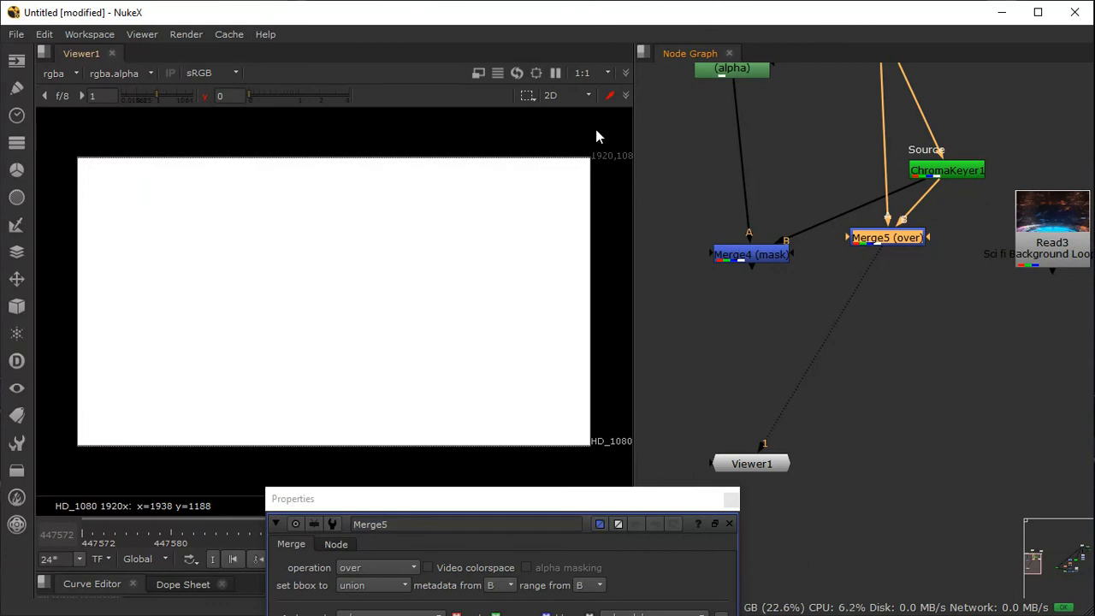
left_click(204, 98)
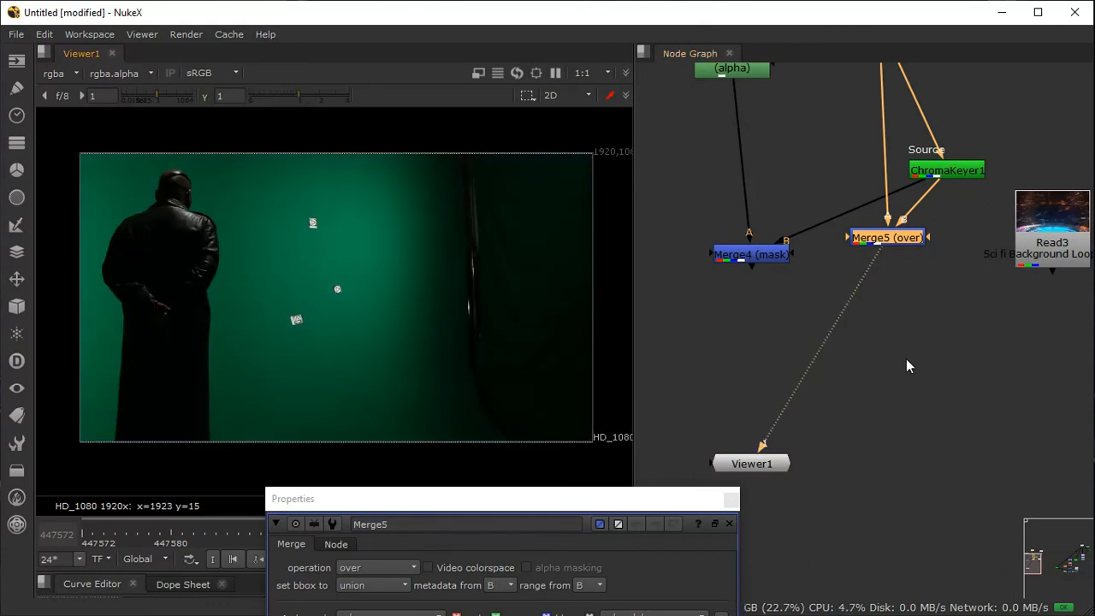
Step: Examine how Read1 and ChromaKeyer1 feed Merge5, and inspect the actor's jacket edge against the green screen
middle_click_drag(906, 364, 908, 395)
scroll(257, 282, "up", 2)
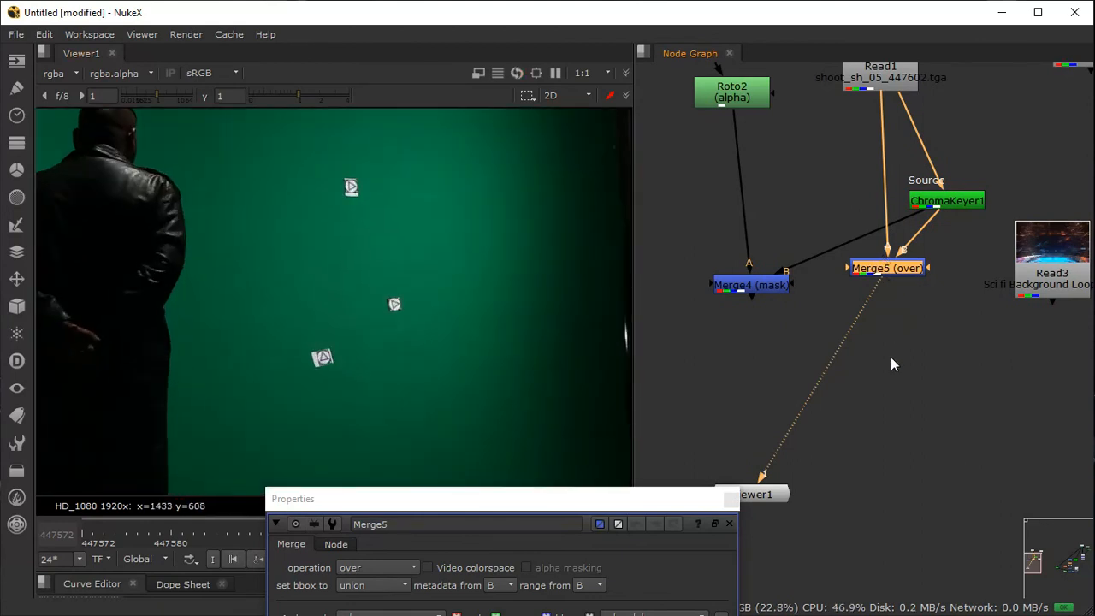
scroll(890, 356, "up", 2)
scroll(876, 381, "up", 1)
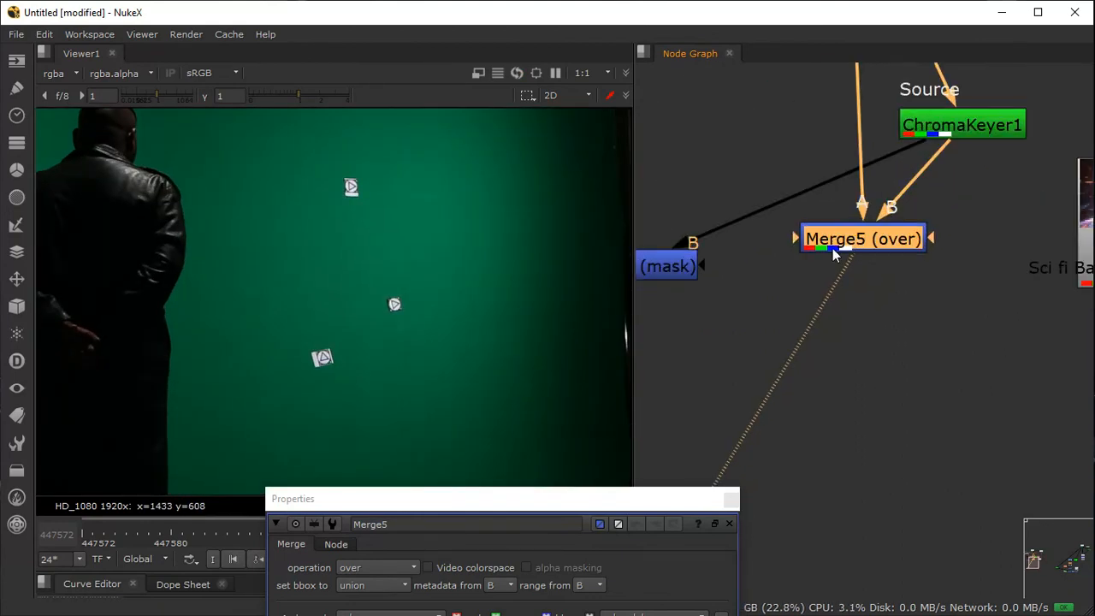
middle_click_drag(832, 248, 833, 402)
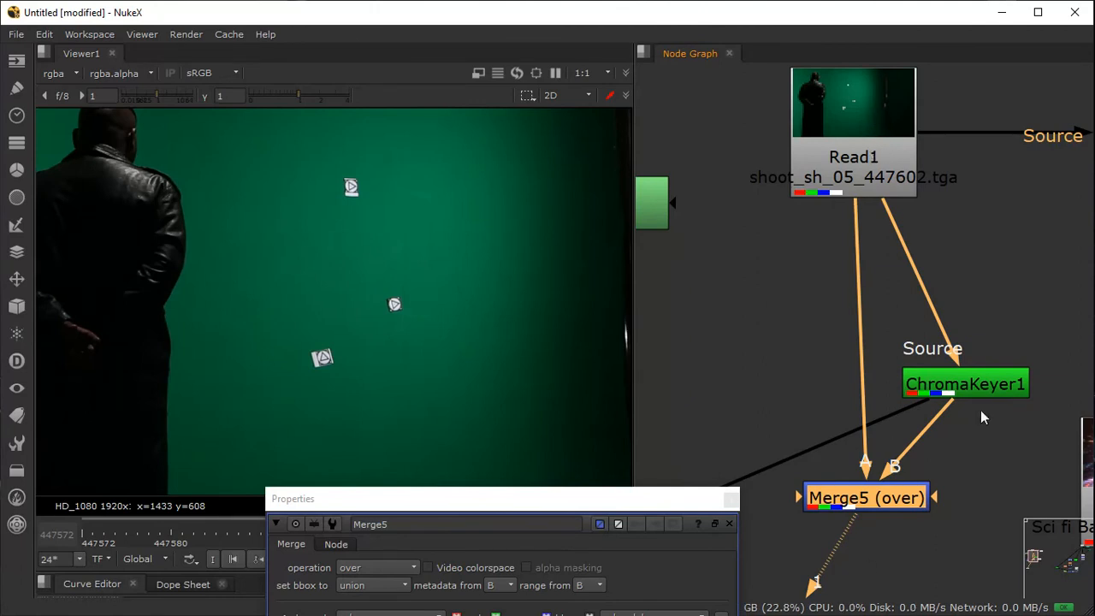
middle_click_drag(982, 418, 968, 199)
mouse_move(949, 156)
left_mouse_down()
mouse_move(949, 178)
mouse_move(951, 168)
left_mouse_up()
left_click_drag(842, 272, 840, 279)
middle_click_drag(193, 190, 321, 225)
scroll(321, 225, "up", 5)
middle_click_drag(240, 245, 413, 242)
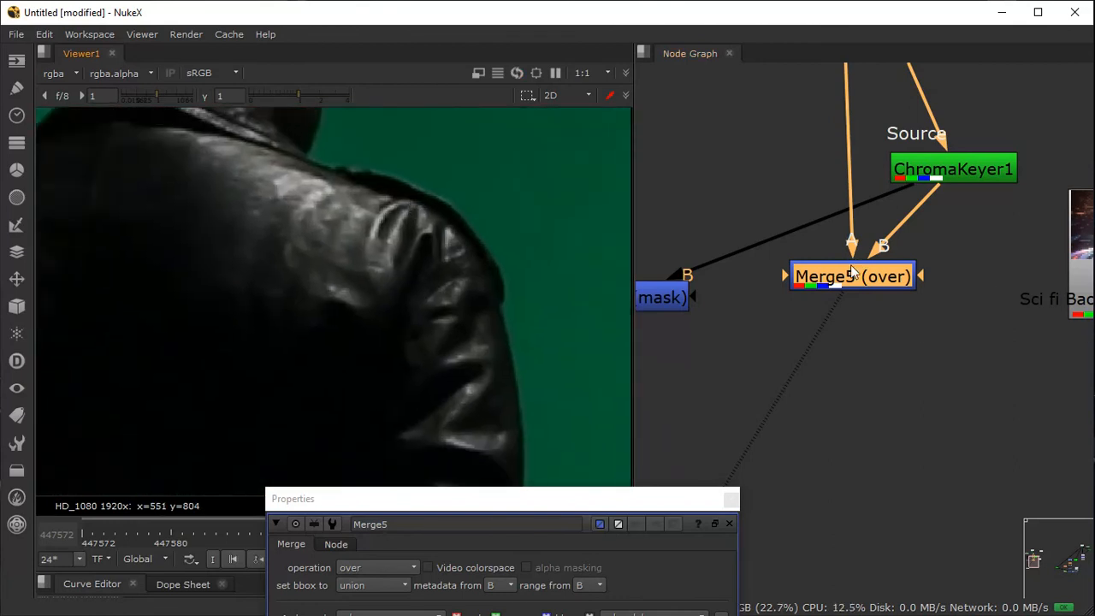
Step: Try the mask operation on Merge5, and change its operation to in
left_click_drag(471, 491, 690, 181)
left_click(596, 257)
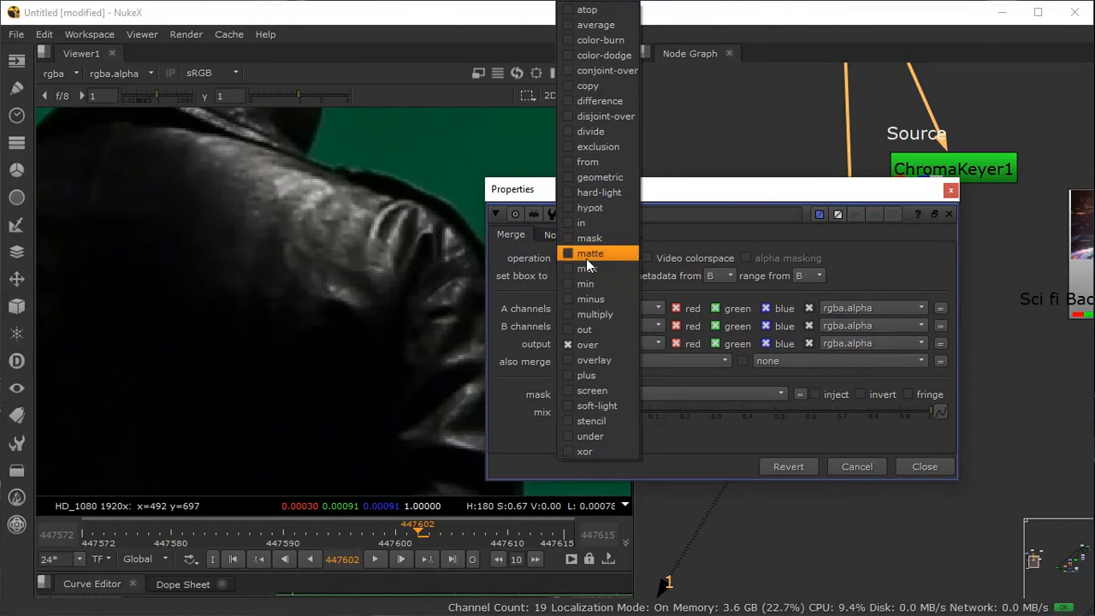
left_click(588, 246)
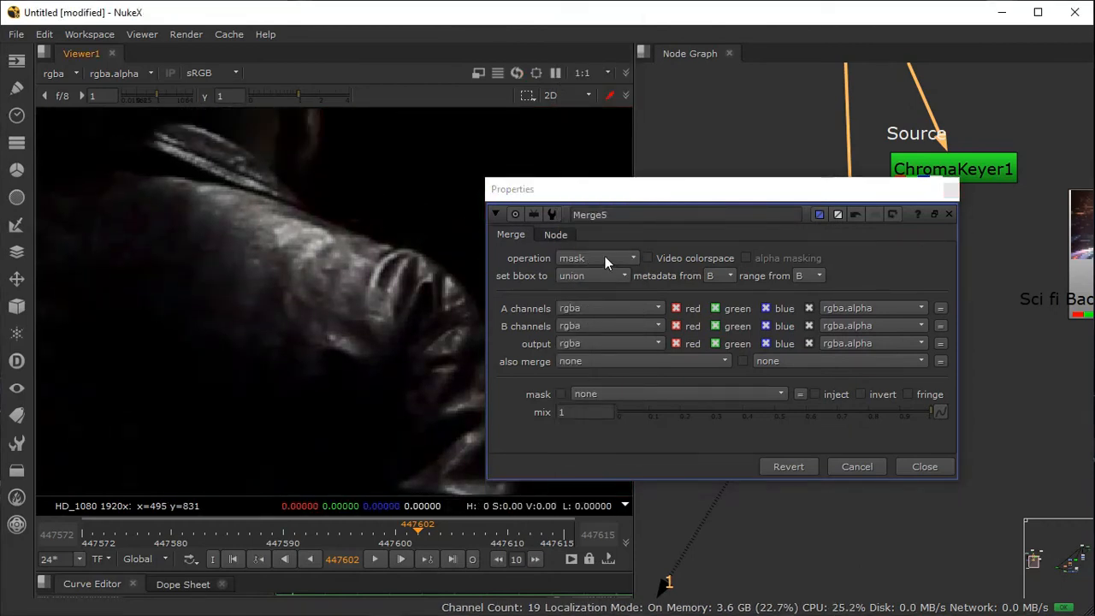
left_click(605, 256)
left_click(597, 245)
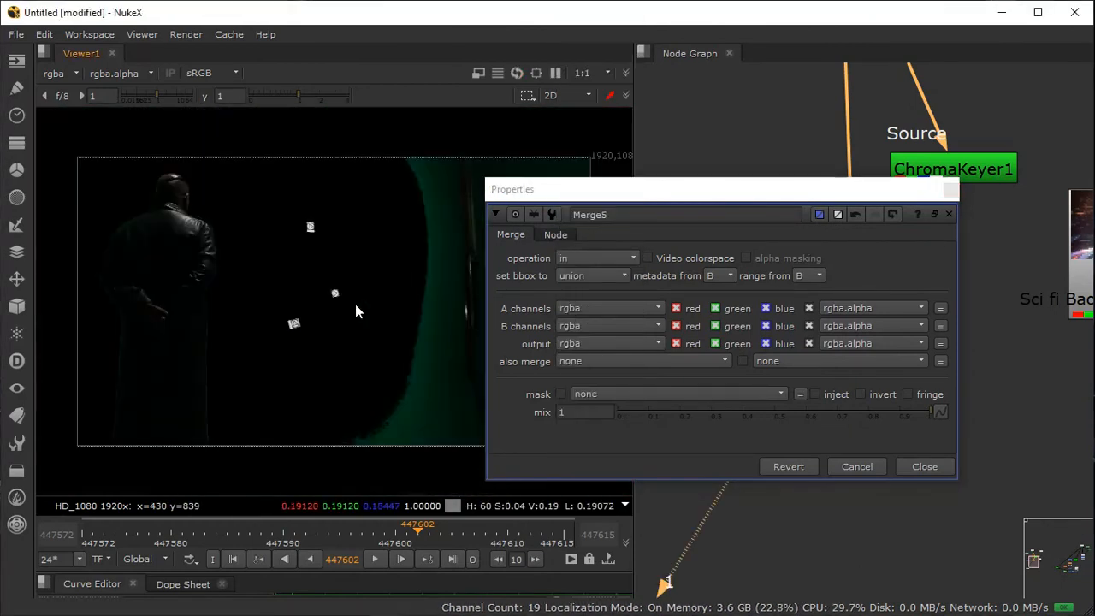
Step: Close the Merge5 properties and display the Merge4 result in the viewer, framed on the actor's jacket
scroll(355, 304, "down", 4)
scroll(275, 315, "up", 5)
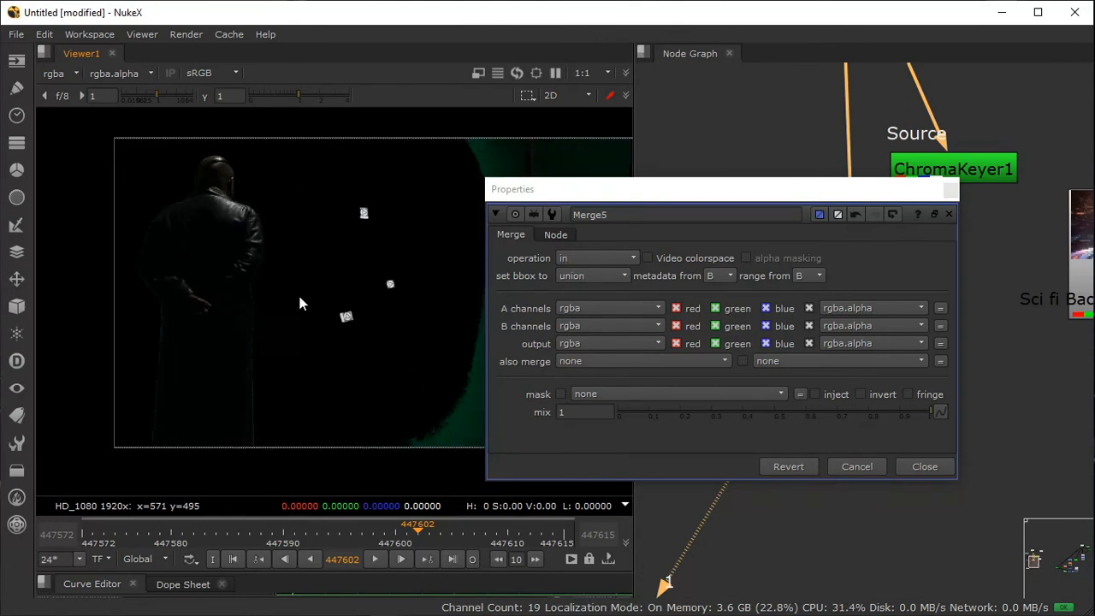
left_click(950, 191)
middle_click_drag(817, 291, 920, 264)
left_click_drag(995, 171, 909, 252)
middle_click_drag(834, 345, 873, 289)
left_click(785, 221)
key("1")
scroll(287, 292, "up", 5)
middle_click_drag(269, 298, 456, 356)
middle_click_drag(227, 227, 299, 345)
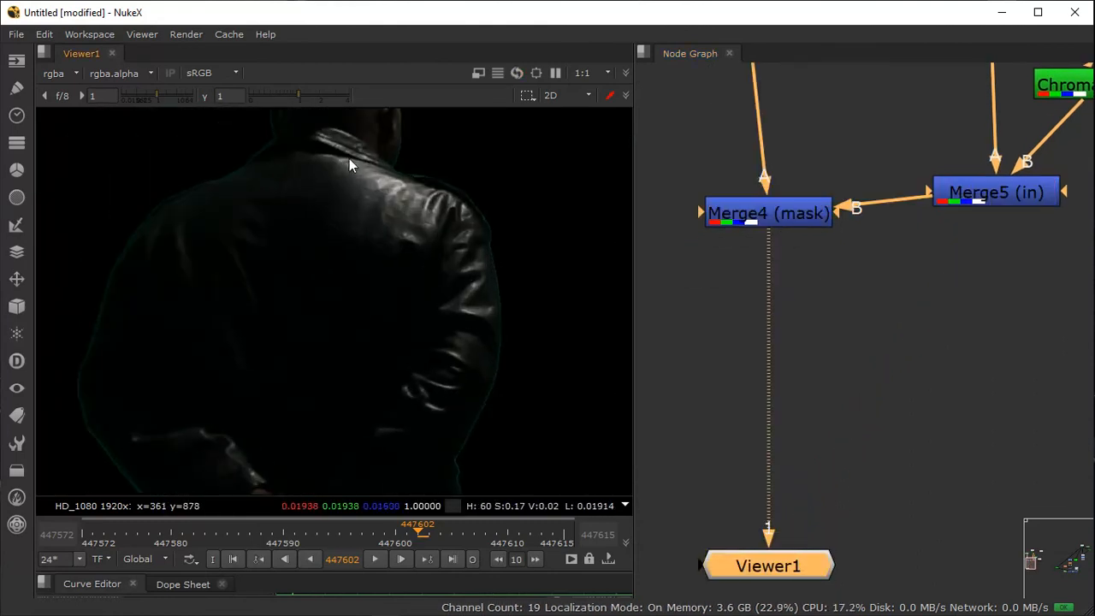
Step: Insert a HueCorrect node between Merge4 and Viewer1, and move its properties clear of the viewer image
middle_click_drag(853, 309, 822, 262)
left_click(822, 262)
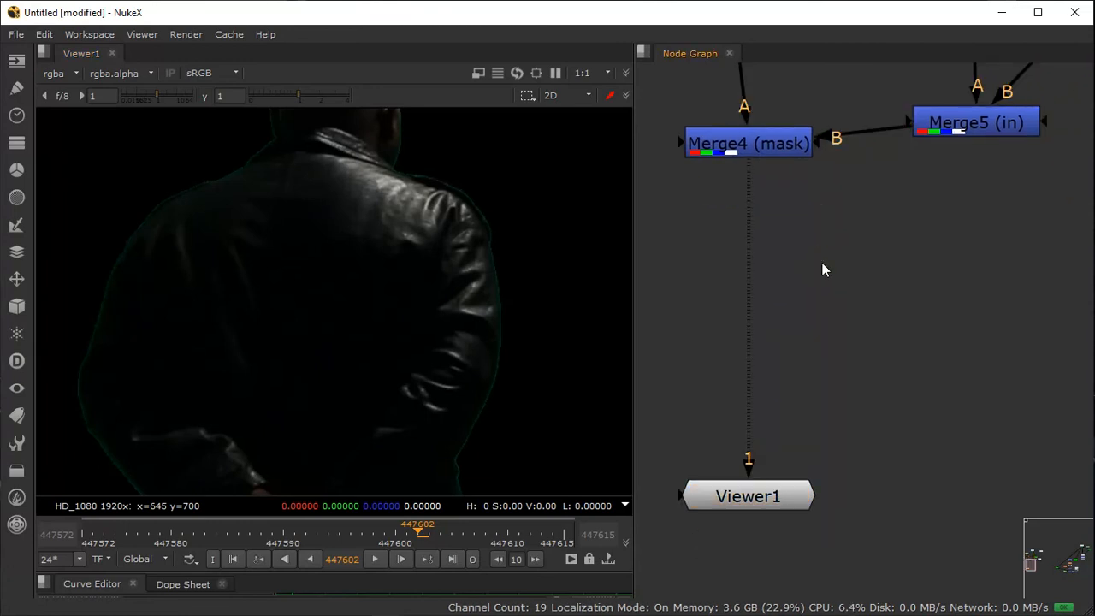
key("Tab")
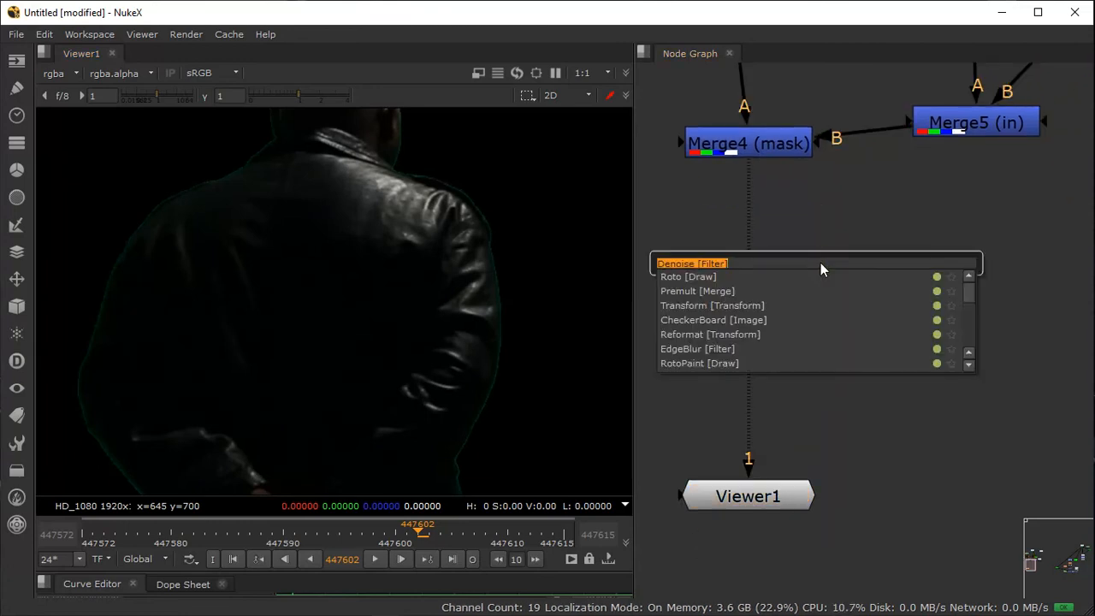
type("hue")
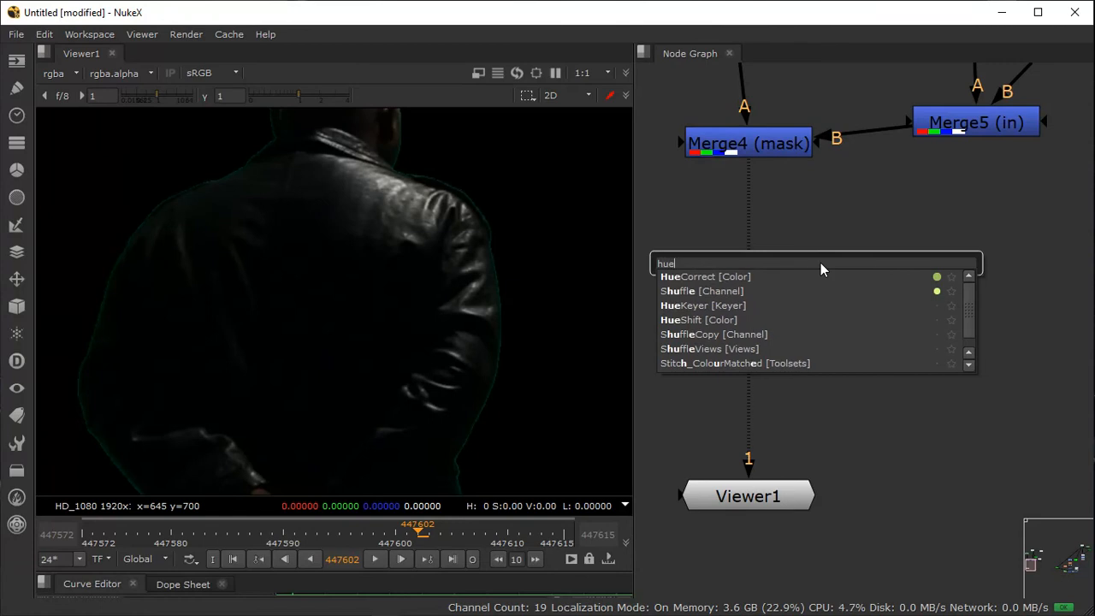
key("Return")
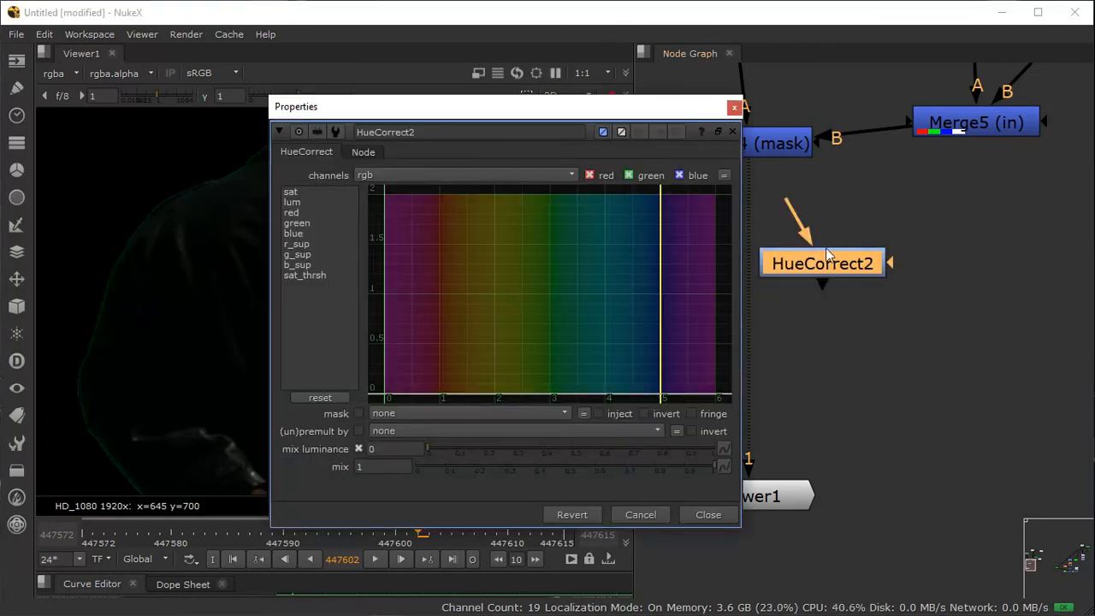
right_click(834, 259)
left_click(796, 265)
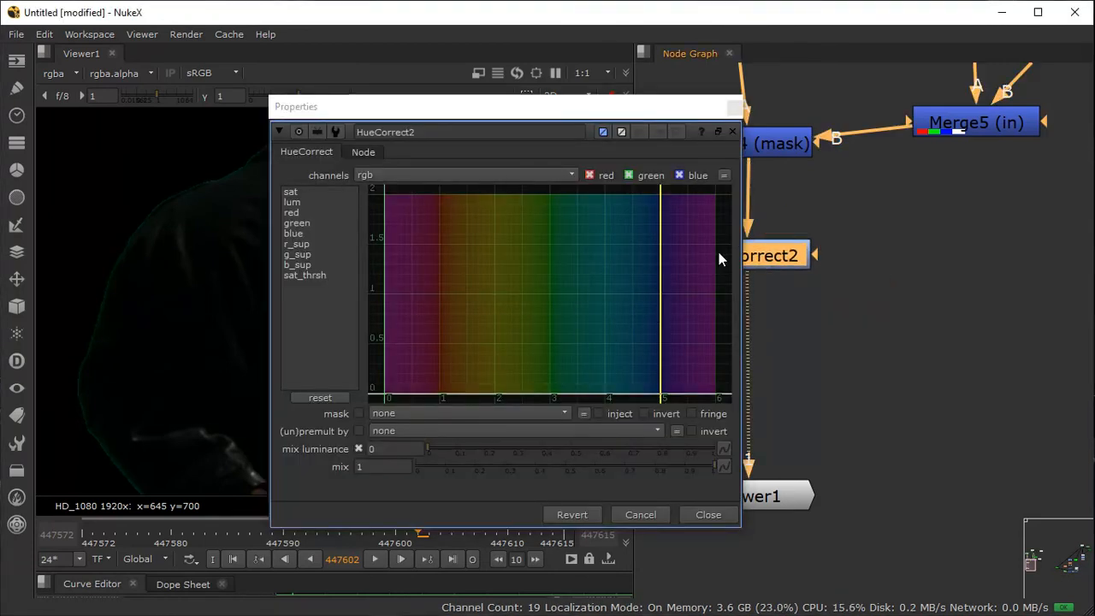
left_click_drag(569, 106, 834, 112)
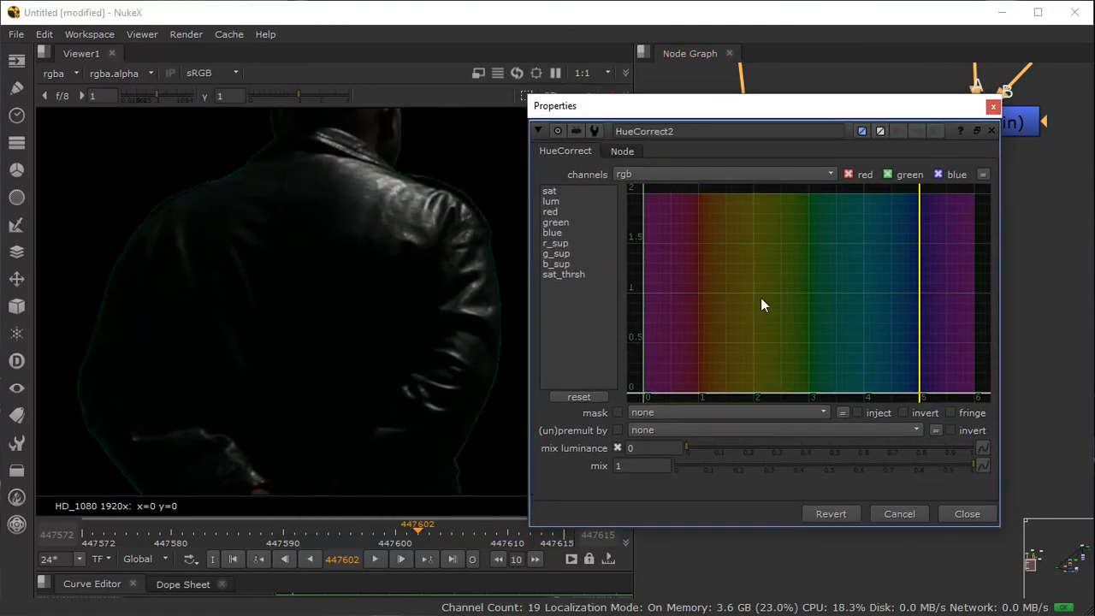
Step: Lower the g_sup curve to about 0.04 at hue 3, adjust its points at hues 2 and 4, and close the HueCorrect2 properties
left_click(562, 255)
left_click(808, 293)
left_click_drag(809, 293, 809, 389)
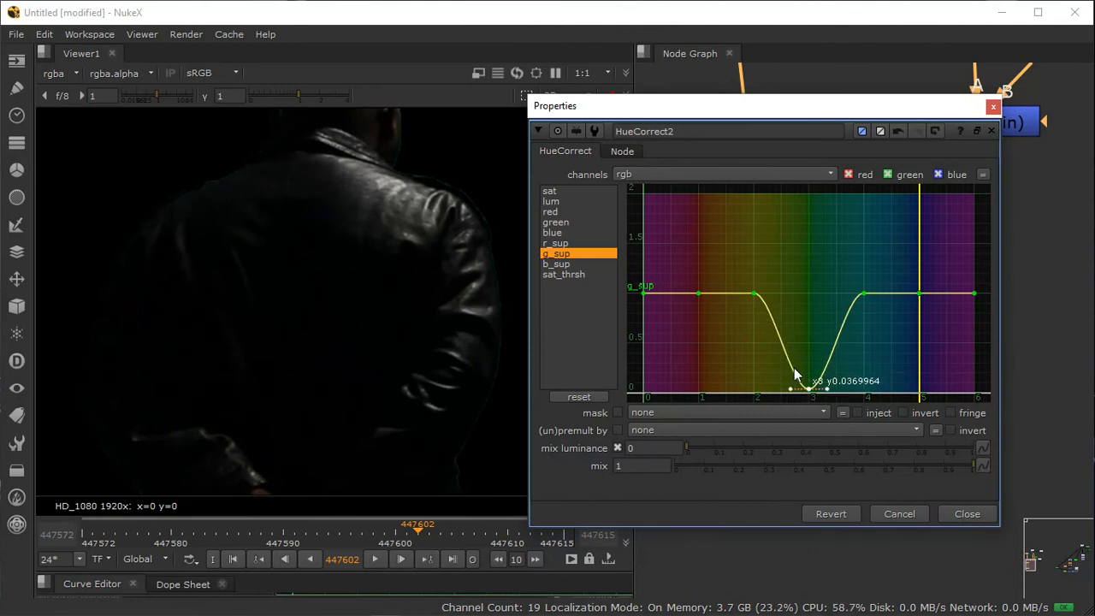
left_click(754, 295)
mouse_move(753, 293)
left_mouse_down()
mouse_move(755, 318)
mouse_move(757, 295)
left_mouse_up()
left_click(826, 299)
mouse_move(862, 293)
left_mouse_down()
mouse_move(868, 342)
mouse_move(843, 254)
mouse_move(848, 200)
mouse_move(841, 287)
mouse_move(871, 294)
mouse_move(819, 294)
mouse_move(897, 298)
mouse_move(877, 294)
left_mouse_up()
left_click(992, 106)
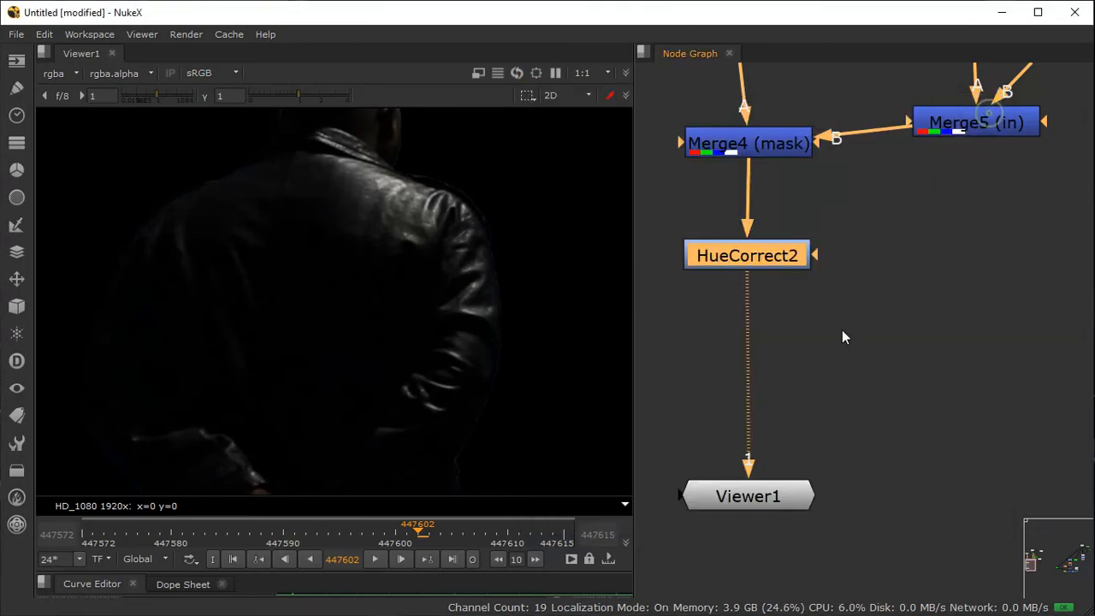
Step: Add an EdgeBlur node after HueCorrect2, space it further below, and close its properties with the size left at 3
scroll(841, 329, "up", 2)
key("Tab")
type("edge")
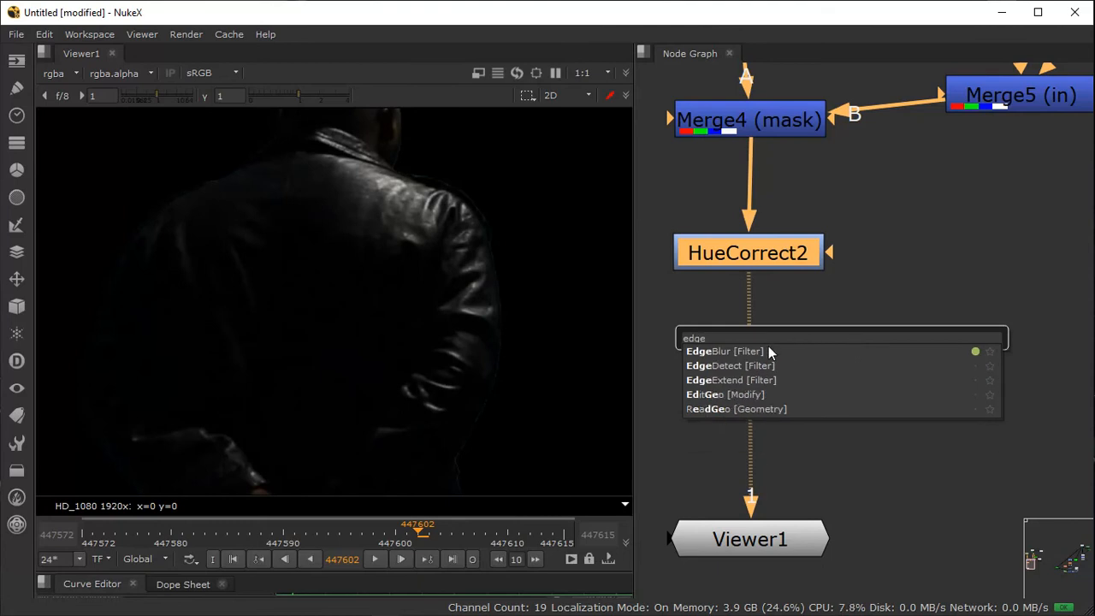
left_click(768, 351)
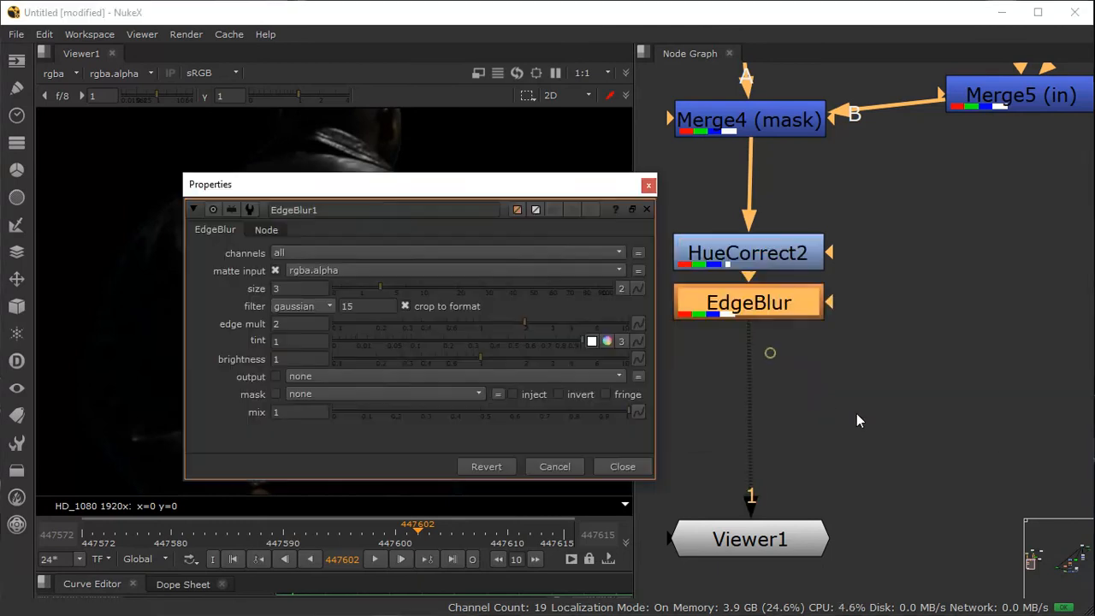
left_click_drag(799, 325, 801, 419)
left_click_drag(439, 187, 813, 161)
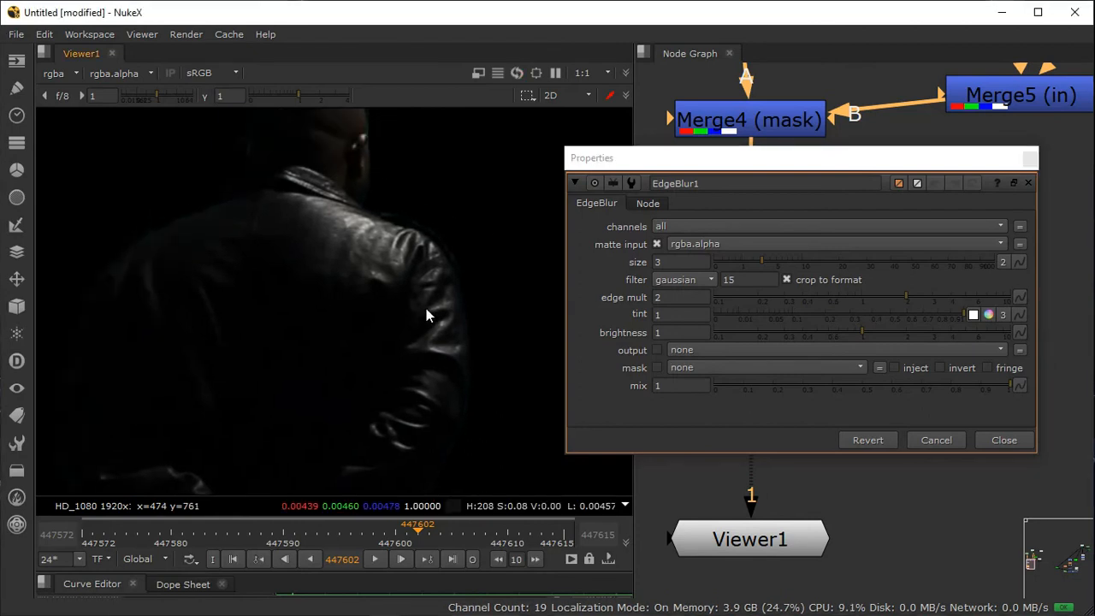
left_click(1030, 159)
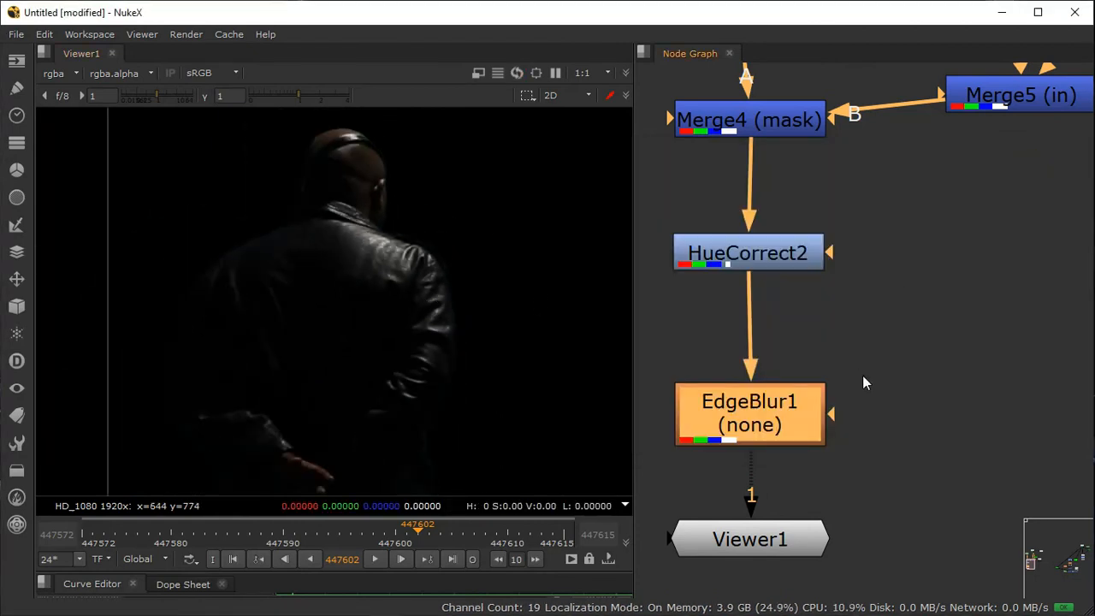
Step: Move Viewer1 further below EdgeBlur1, and shift the Read3 sci-fi background node slightly down
scroll(838, 293, "down", 4)
left_click_drag(764, 461, 768, 551)
middle_click_drag(915, 418, 869, 320)
scroll(868, 320, "down", 10)
middle_click_drag(1052, 236, 876, 304)
scroll(876, 304, "up", 2)
middle_click_drag(741, 360, 1011, 275)
scroll(1011, 276, "up", 1)
scroll(1012, 276, "up", 3)
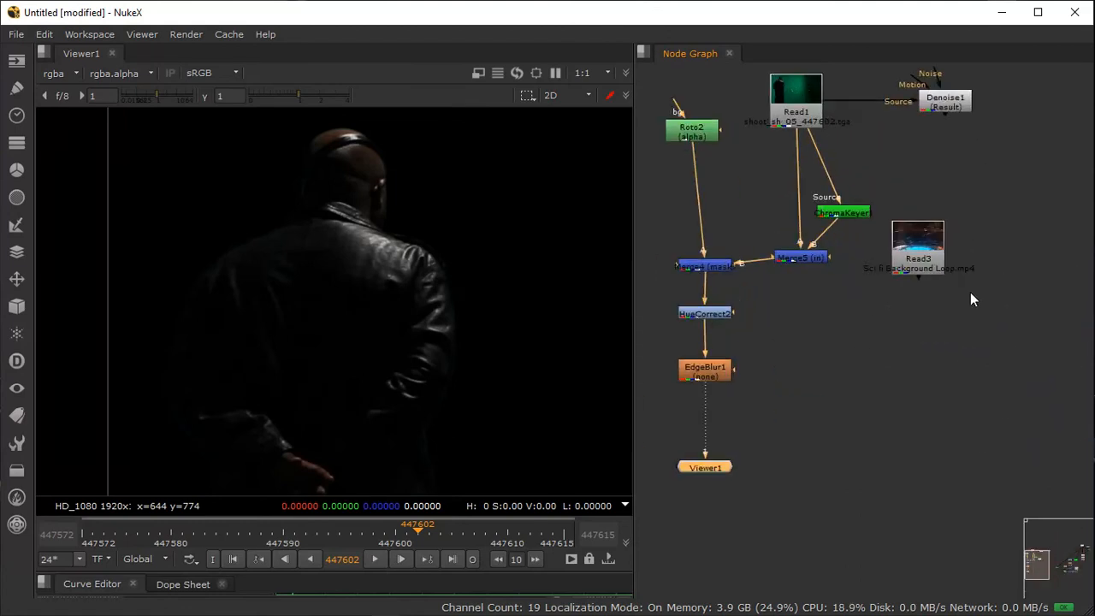
middle_click_drag(918, 267, 932, 266)
left_click_drag(932, 265, 933, 289)
Step: Create a Merge node with EdgeBlur1 as input A and the Read3 background as input B
left_click(926, 360)
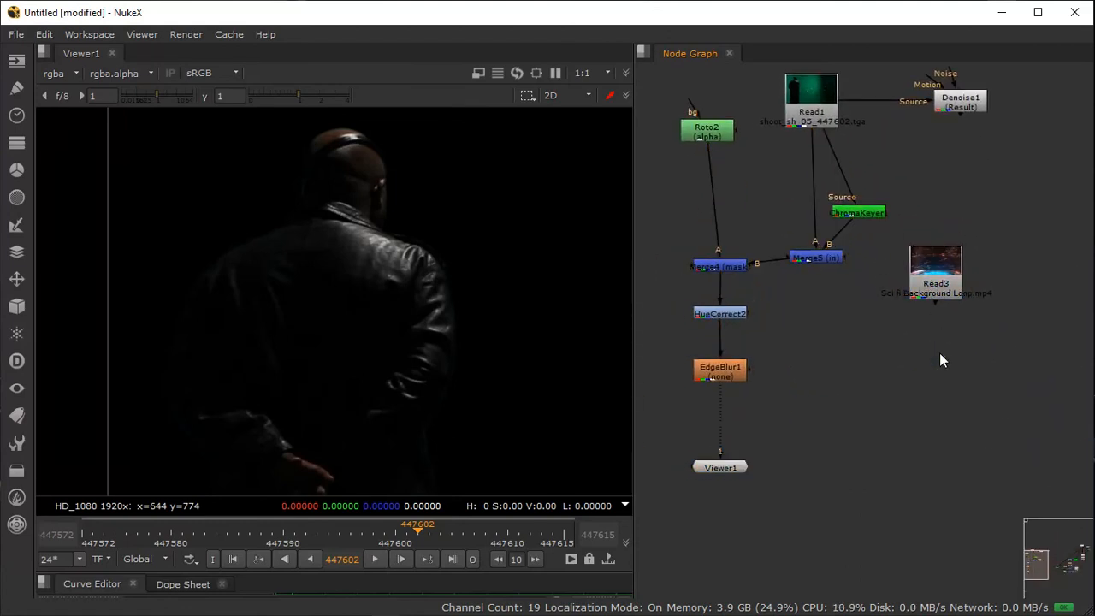
key("m")
left_click(877, 255)
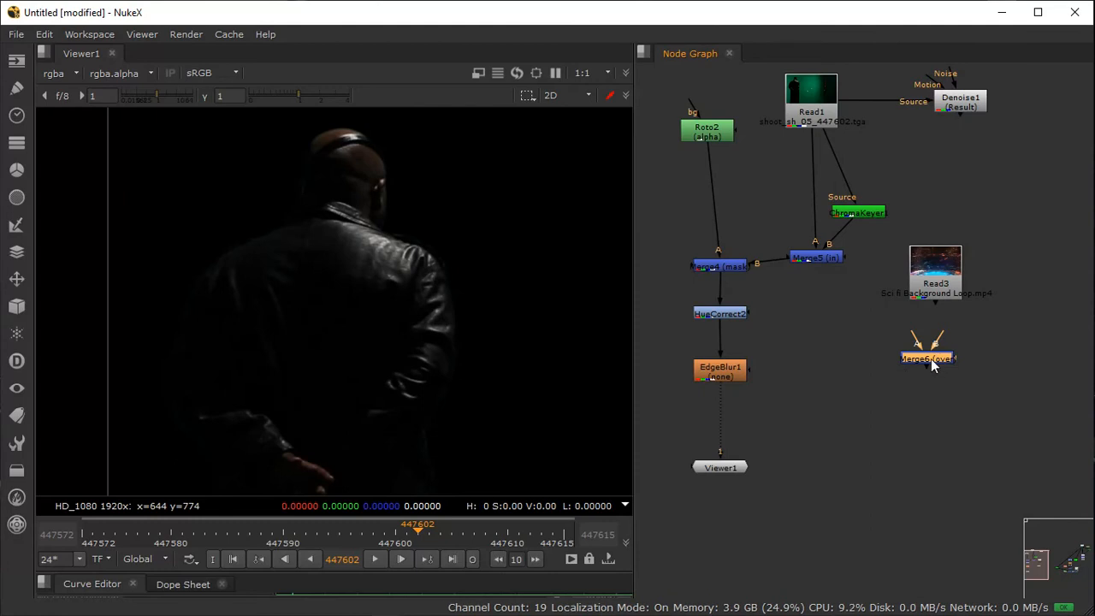
left_click_drag(888, 409, 734, 375)
left_click_drag(910, 402, 936, 310)
left_click(942, 354)
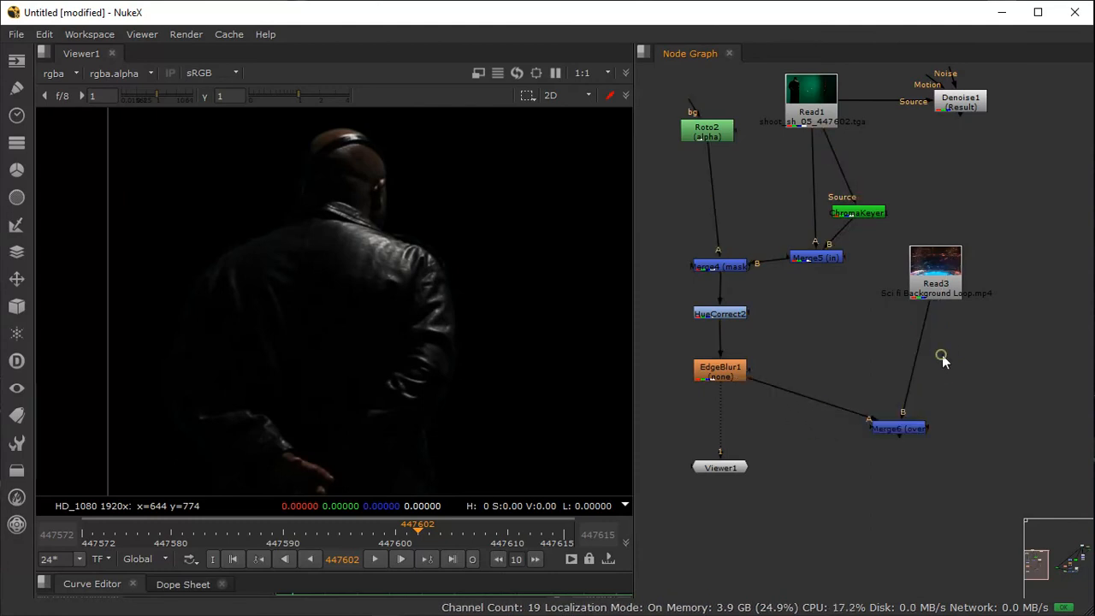
Step: Enable Auto Alpha on the Read3 background node and close its properties
left_click(931, 275)
double_click(930, 275)
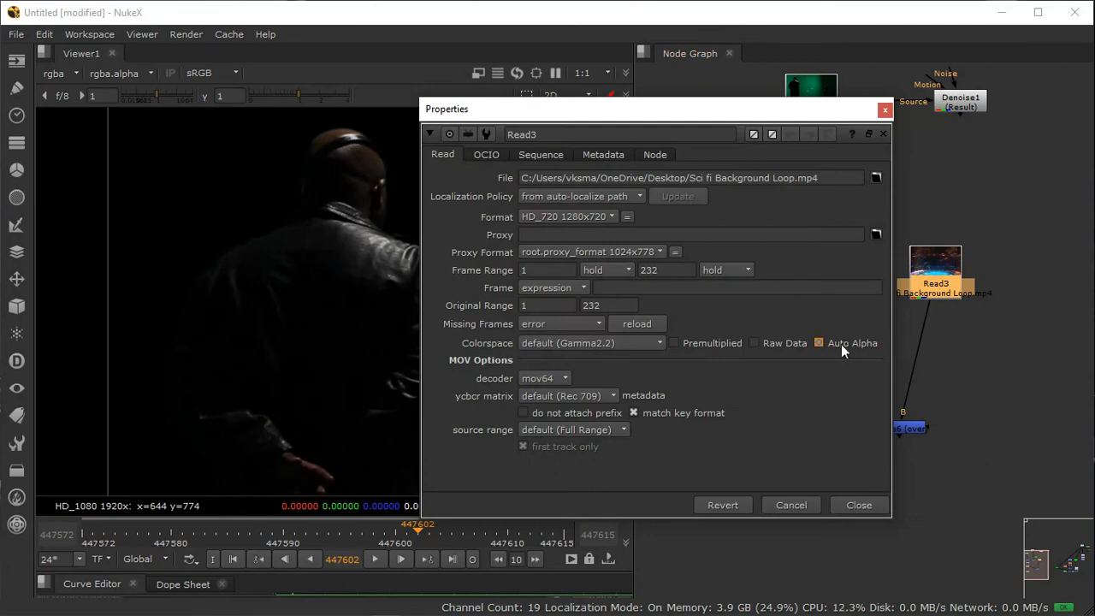
left_click(885, 109)
Step: Insert a Reformat node between Read3 and Merge6, keeping the root.format 1920x1080 output, and close its properties
scroll(909, 376, "up", 5)
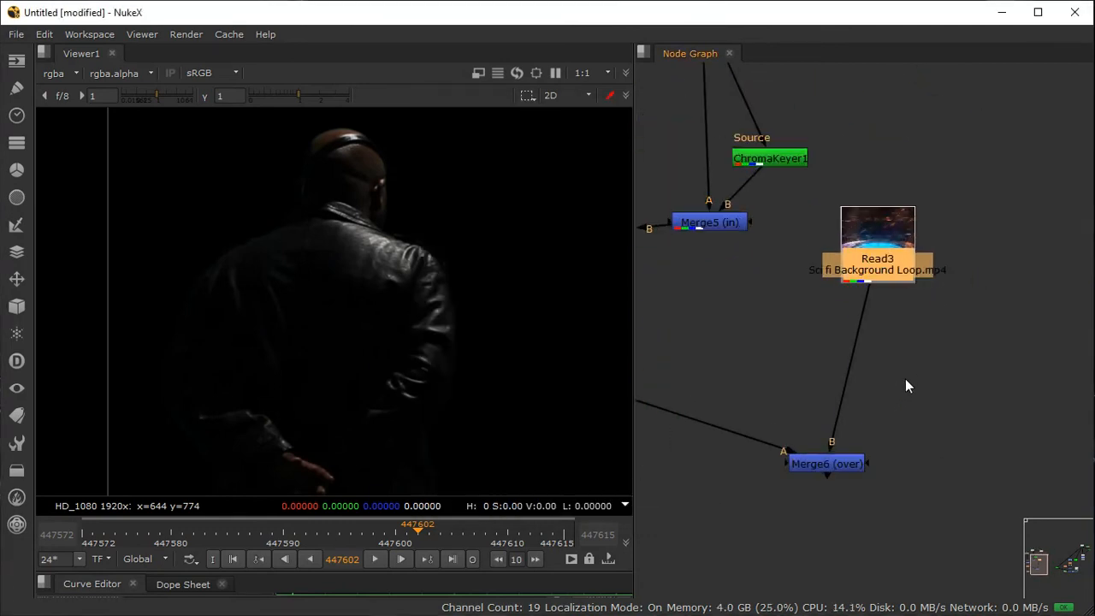
middle_click_drag(917, 338, 913, 380)
middle_click(910, 374)
left_click(910, 374)
left_click(736, 402)
middle_click_drag(736, 402, 825, 404)
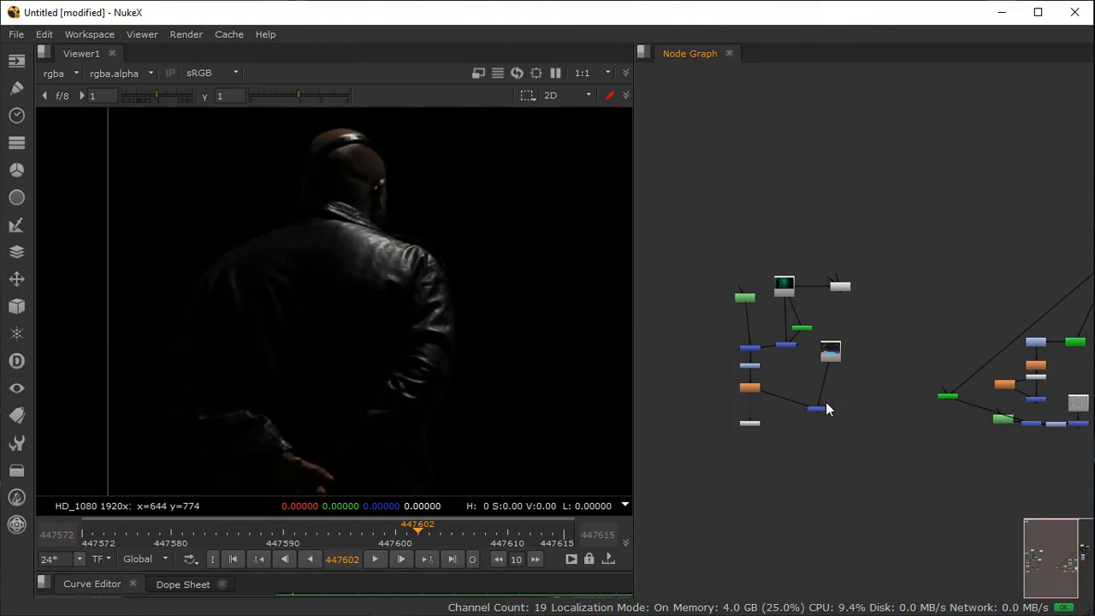
scroll(813, 387, "up", 5)
key("Tab")
type("refl")
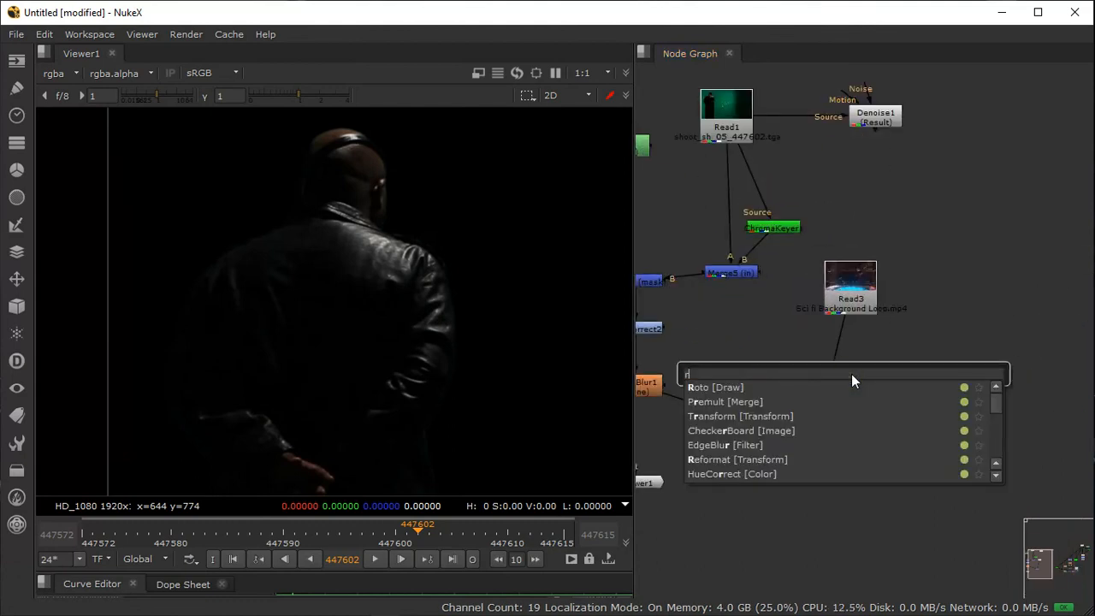
left_click(802, 384)
mouse_move(872, 375)
left_mouse_down()
mouse_move(857, 356)
mouse_move(863, 368)
left_mouse_up()
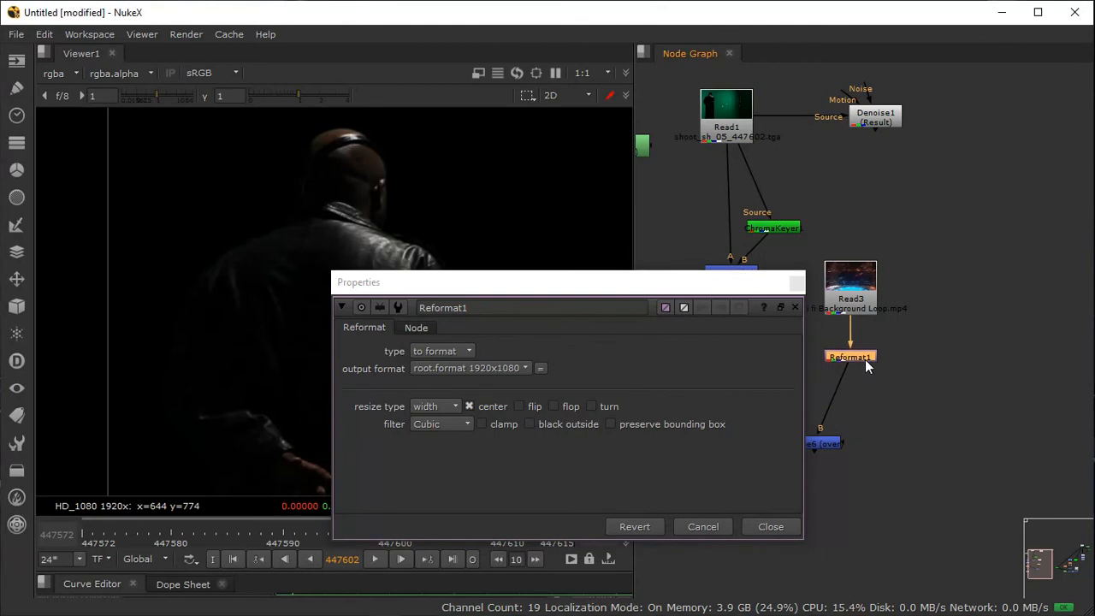
left_click(795, 285)
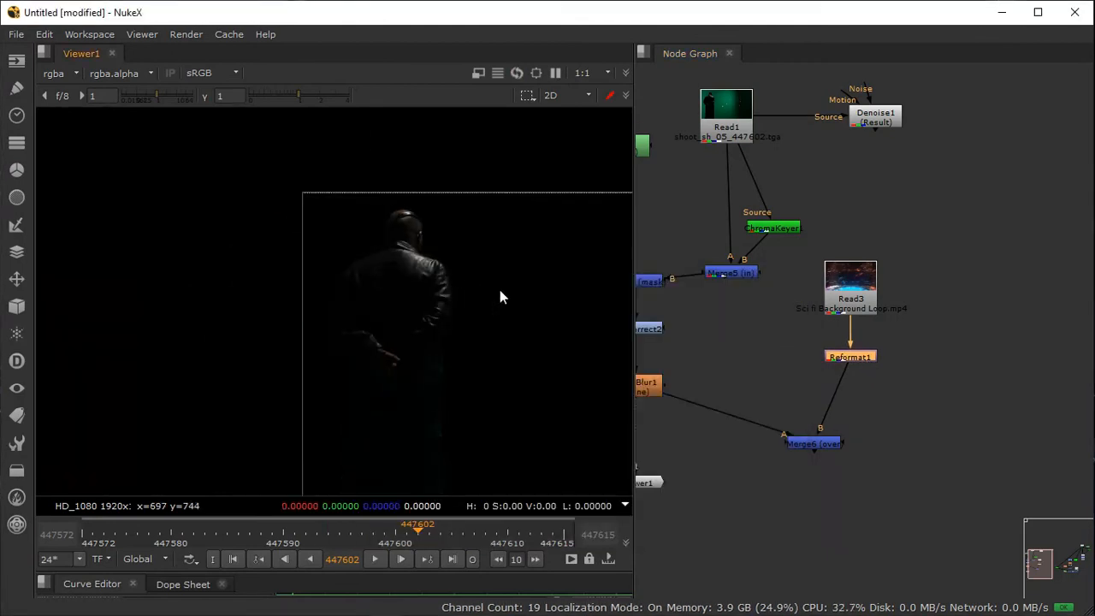
Step: Display the Merge6 composite in the viewer and frame the whole image
left_click(819, 444)
key("1")
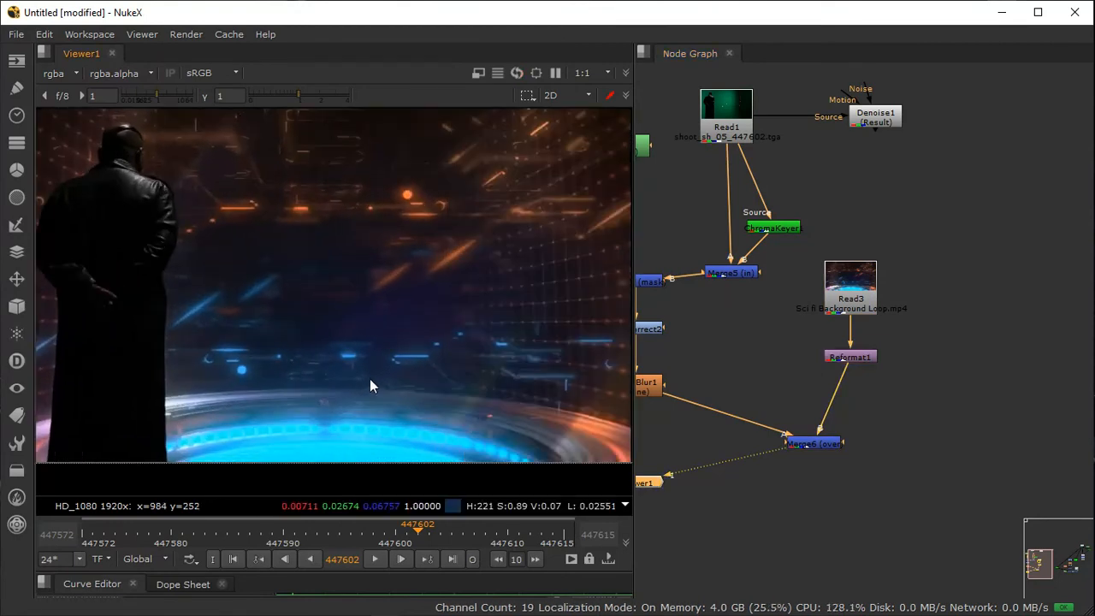
middle_click_drag(435, 324, 370, 335)
scroll(400, 345, "down", 1)
scroll(370, 335, "down", 1)
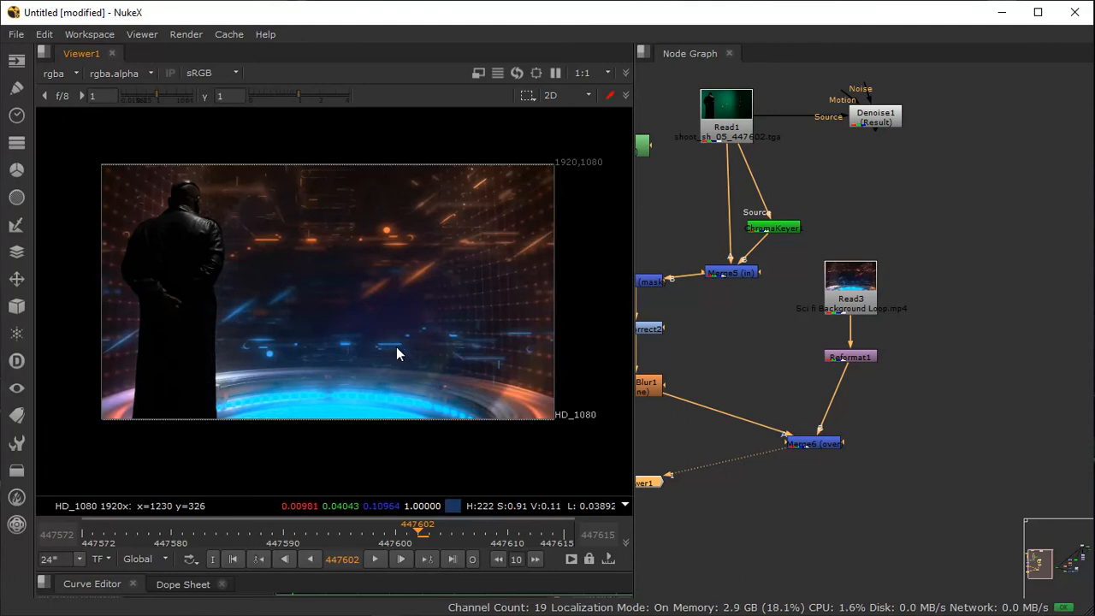
Step: Move the Viewer1 node directly below Merge6 in the node graph
middle_click_drag(836, 452, 876, 302)
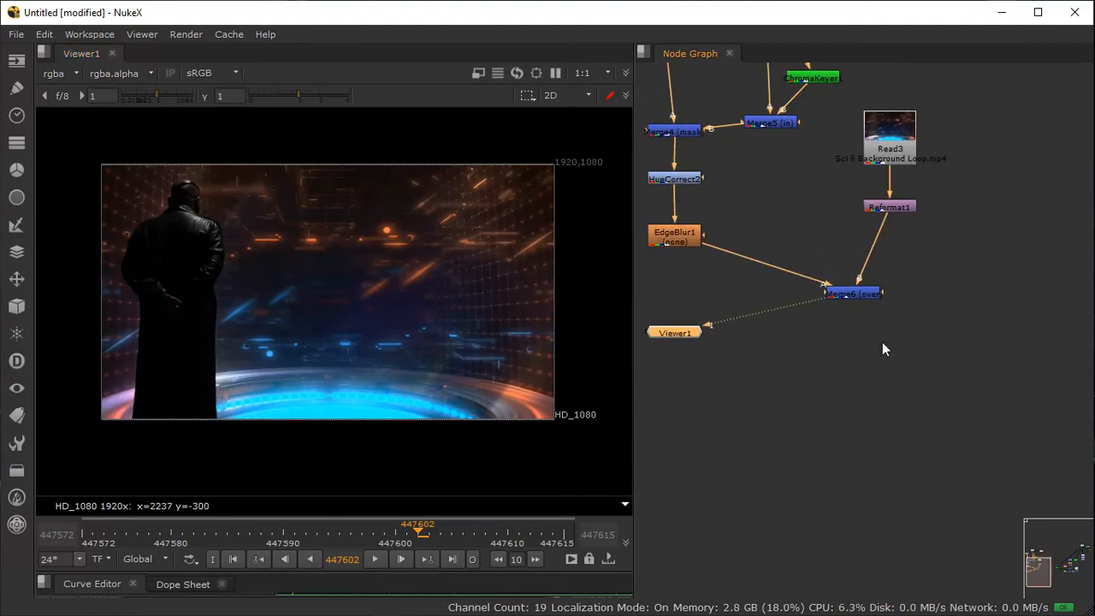
left_click_drag(681, 338, 867, 404)
middle_click_drag(867, 404, 889, 483)
scroll(797, 369, "up", 5)
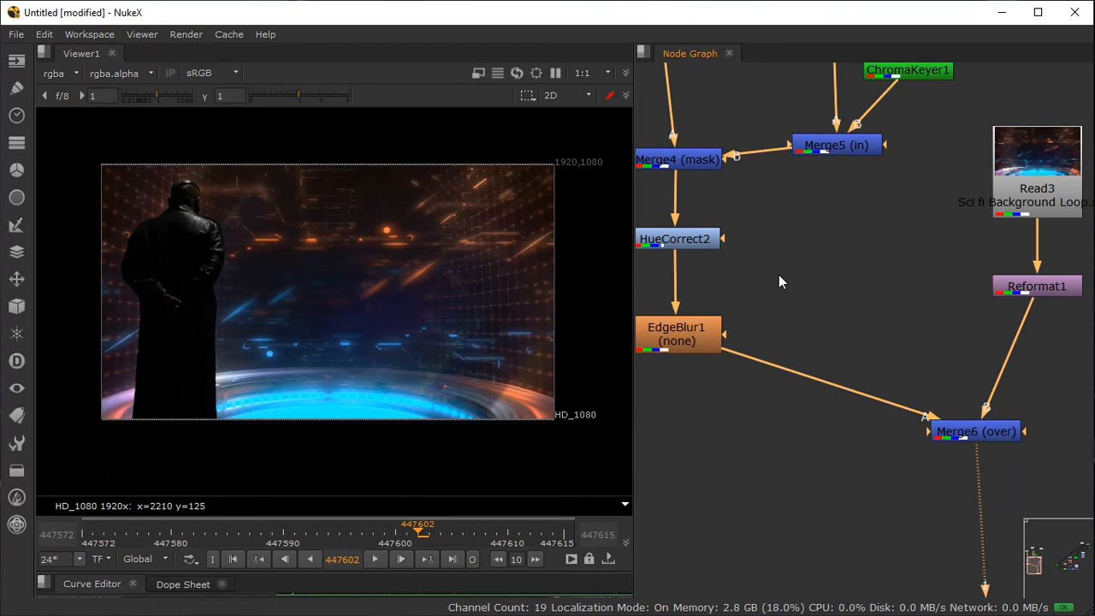
Step: Add an unconnected LightWrap node in the free space beside HueCorrect2 and EdgeBlur1, and dismiss its properties
middle_click_drag(800, 397, 843, 442)
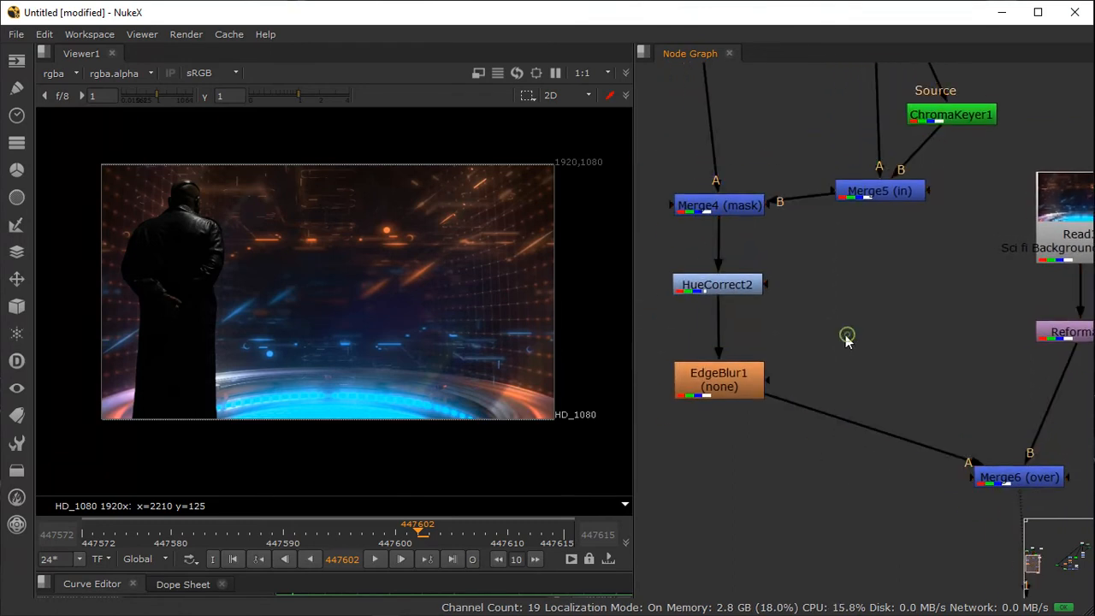
key("Tab")
type("ligh")
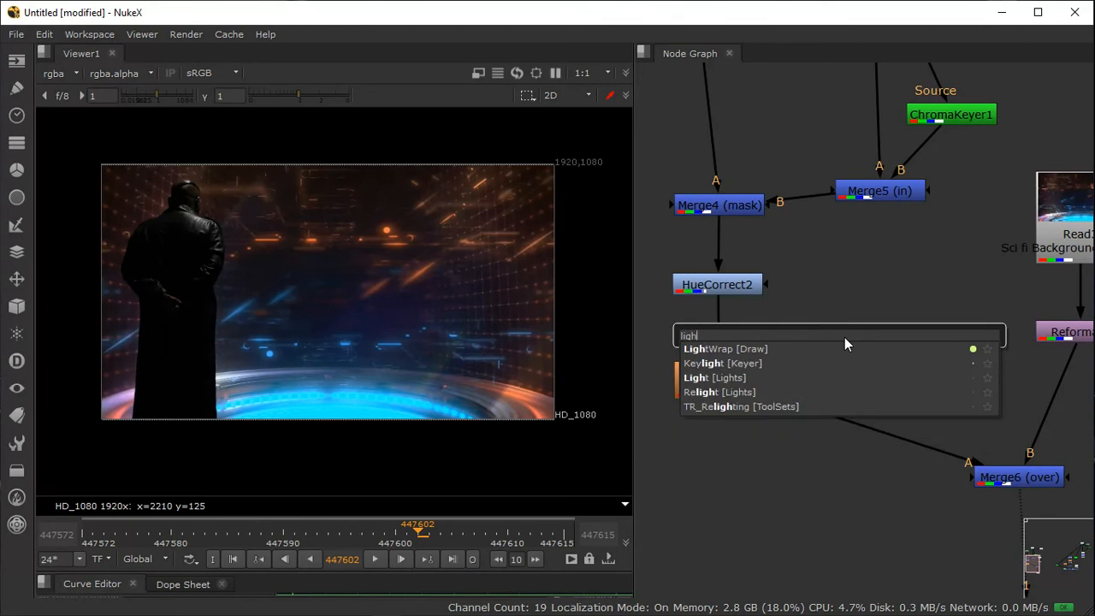
type("twrap")
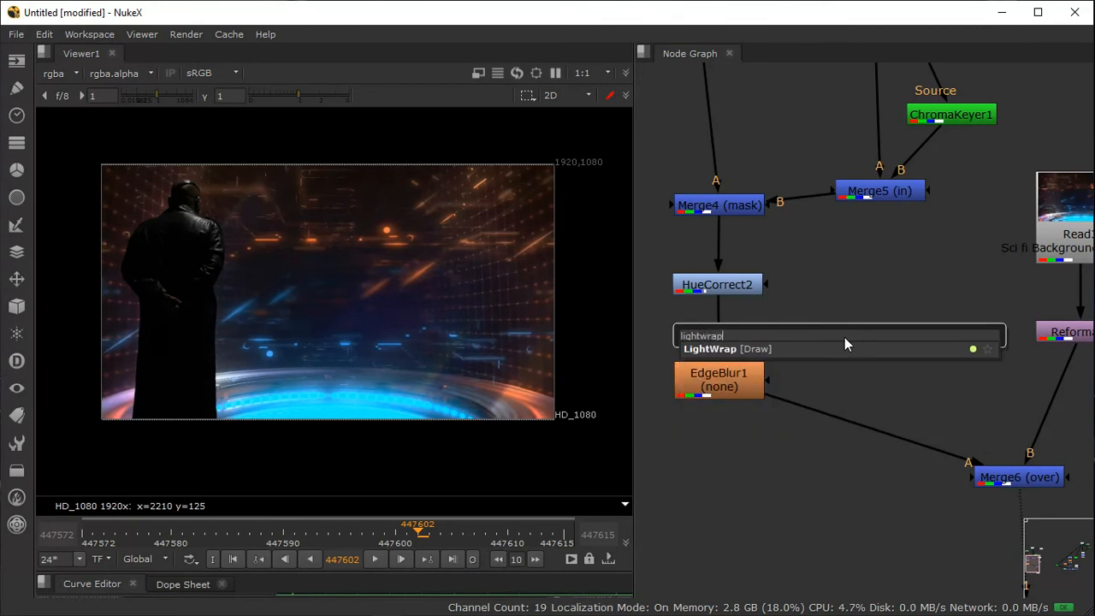
key("Return")
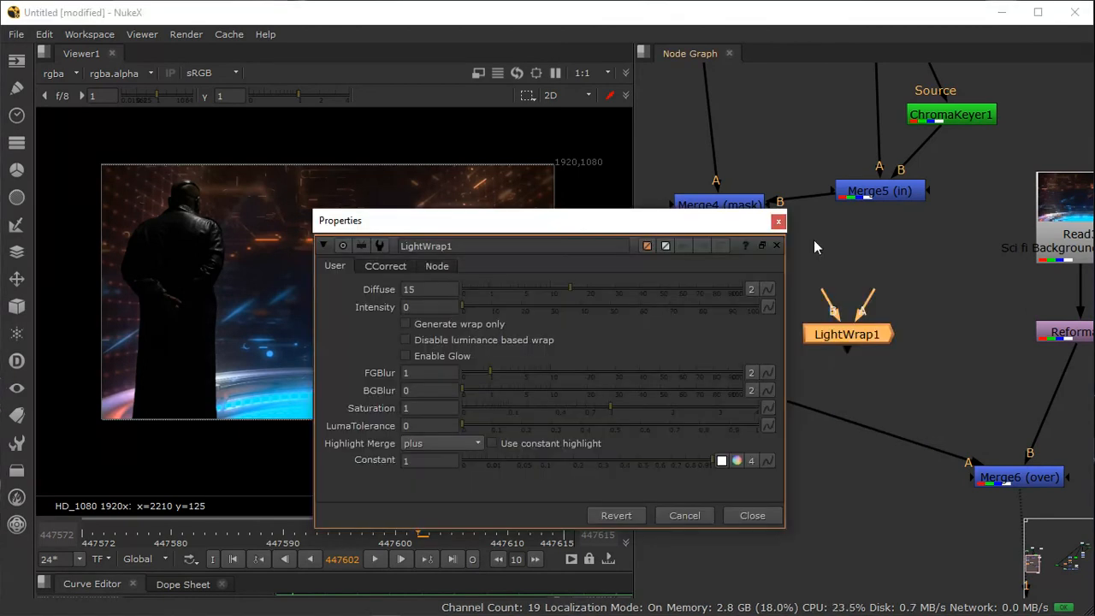
left_click(776, 223)
scroll(866, 358, "up", 5)
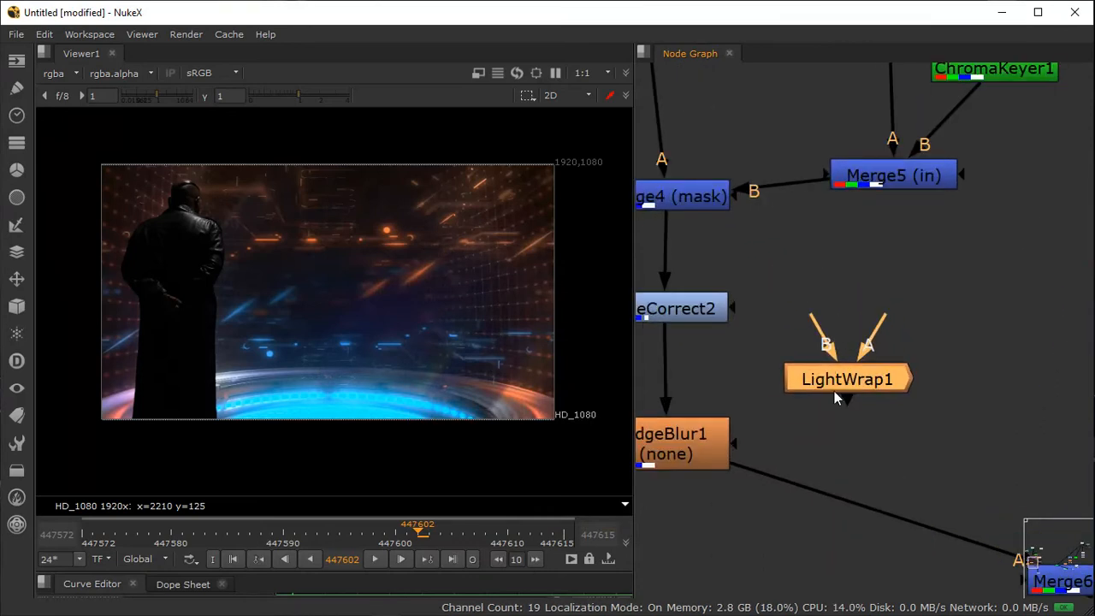
Step: Connect LightWrap1's A input to EdgeBlur1 and its B input to Reformat1, placing the node between them
left_click_drag(862, 401, 862, 398)
left_click_drag(839, 349, 811, 352)
left_click(819, 366)
left_click_drag(912, 342, 716, 461)
left_click_drag(837, 353, 1093, 400)
middle_click_drag(1022, 438, 853, 443)
left_click_drag(681, 369, 974, 385)
middle_click_drag(745, 452, 933, 369)
Step: Display LightWrap1's output in the viewer and enable Generate wrap only in its properties
left_click(920, 316)
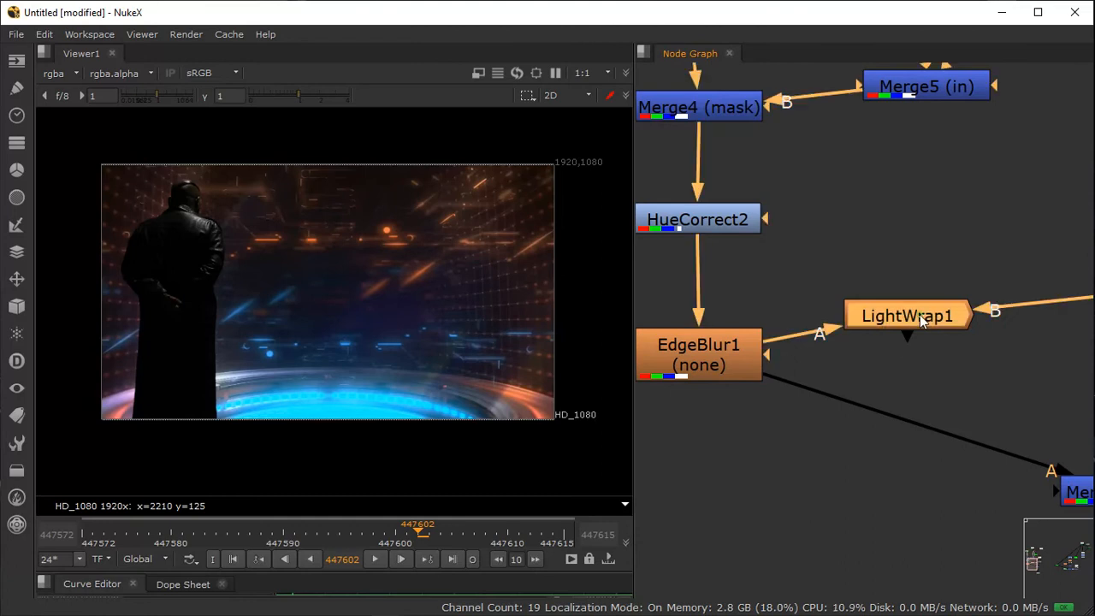
key("1")
double_click(919, 314)
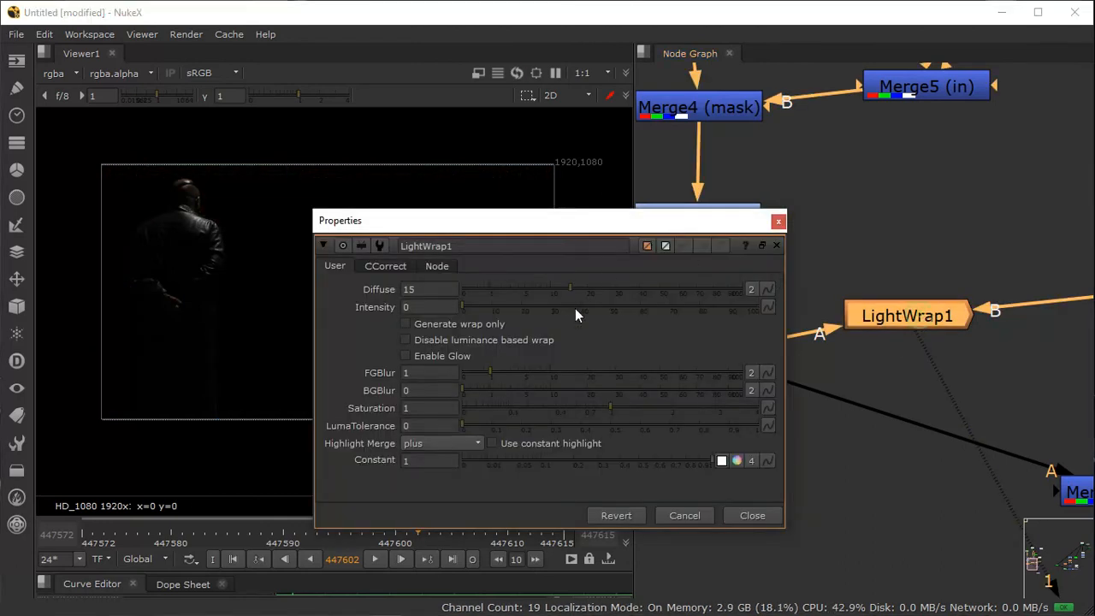
left_click(406, 323)
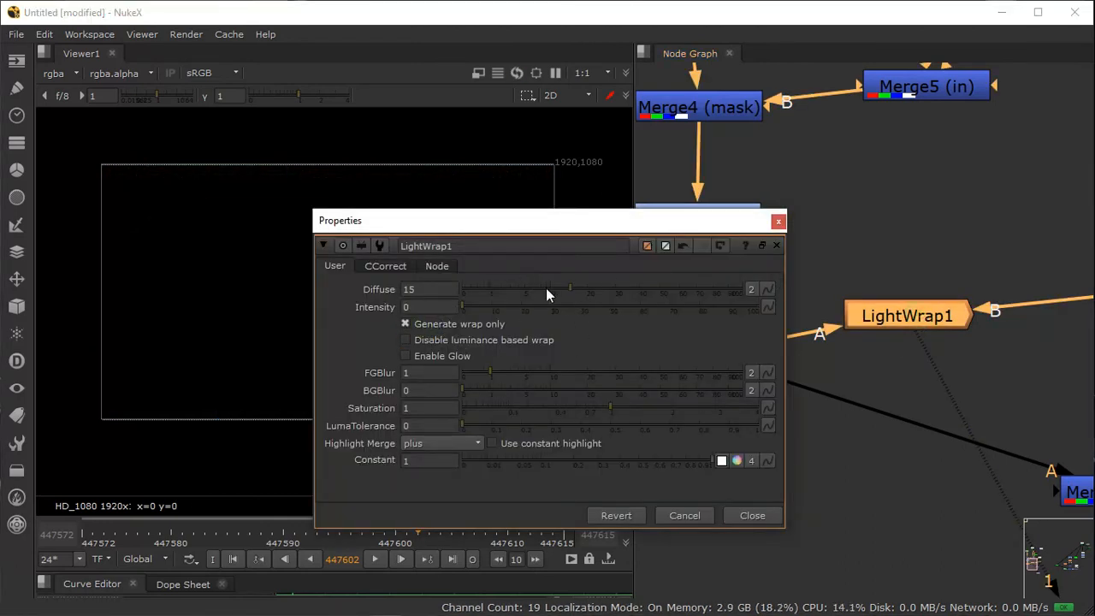
Step: Set LightWrap1's Diffuse to 40 and Intensity to 29, then close its properties
left_click_drag(510, 307, 640, 293)
left_click_drag(535, 307, 547, 305)
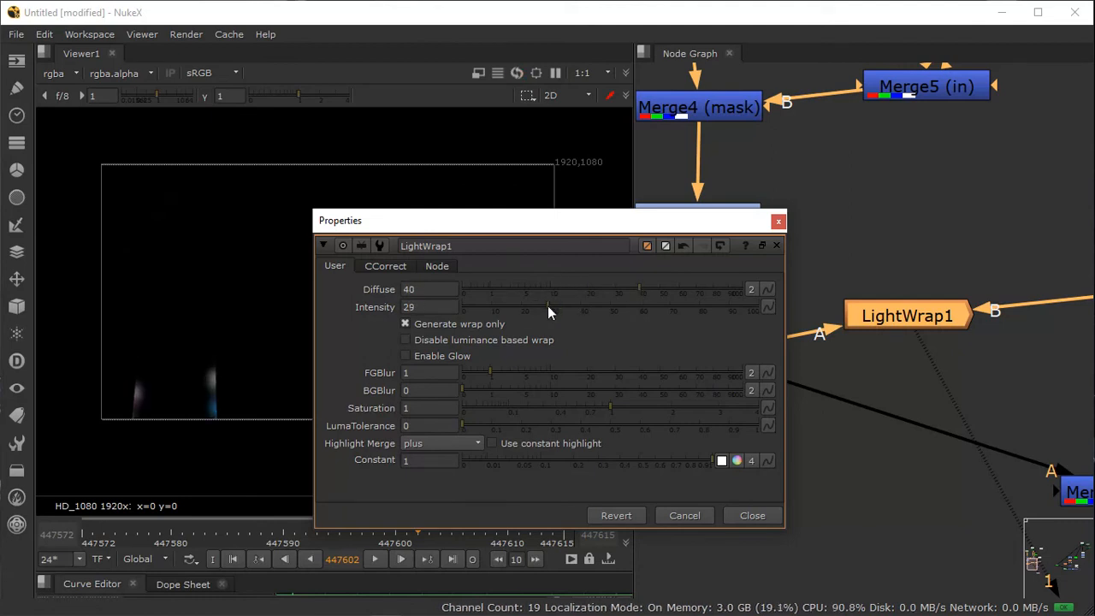
left_click(779, 222)
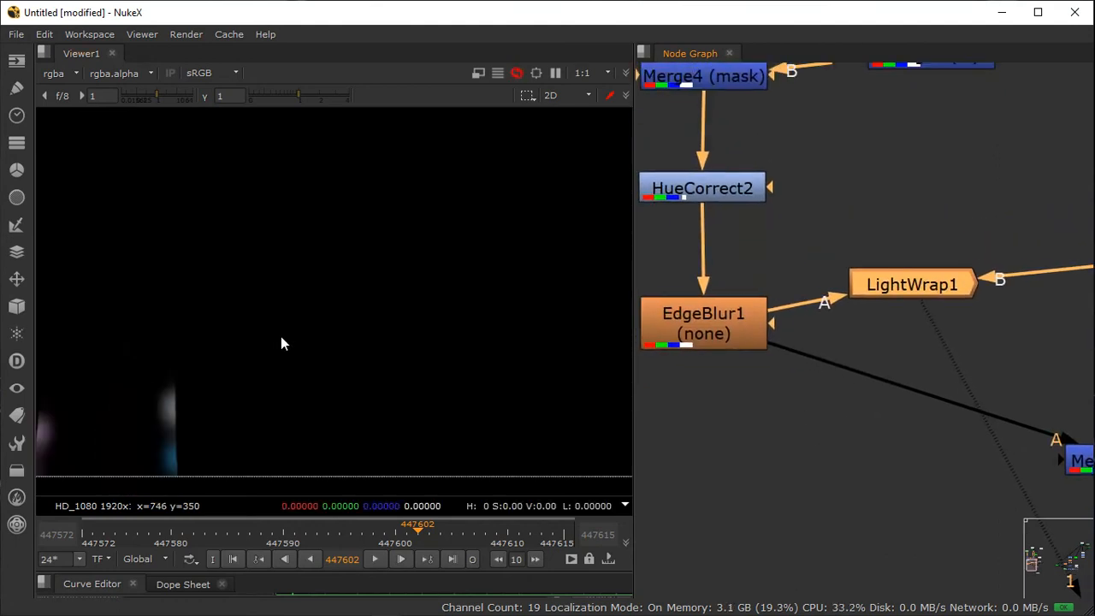
Step: Reopen LightWrap1's properties, raise Diffuse to 50 and Intensity to 57.5, and fit the image in the viewer
double_click(932, 288)
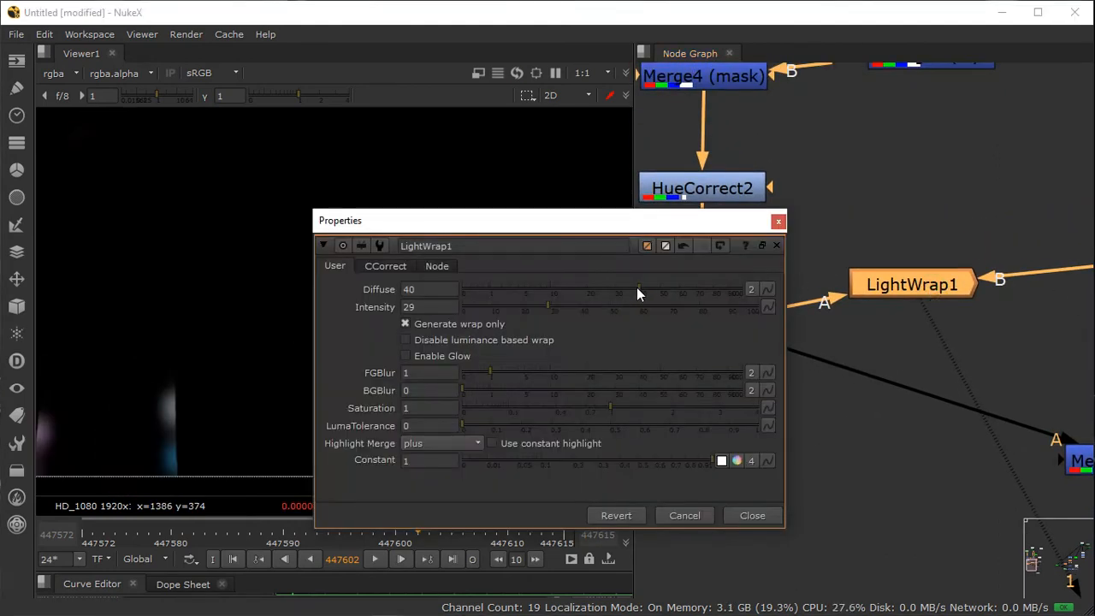
left_click_drag(694, 291, 631, 293)
left_click_drag(643, 289, 661, 290)
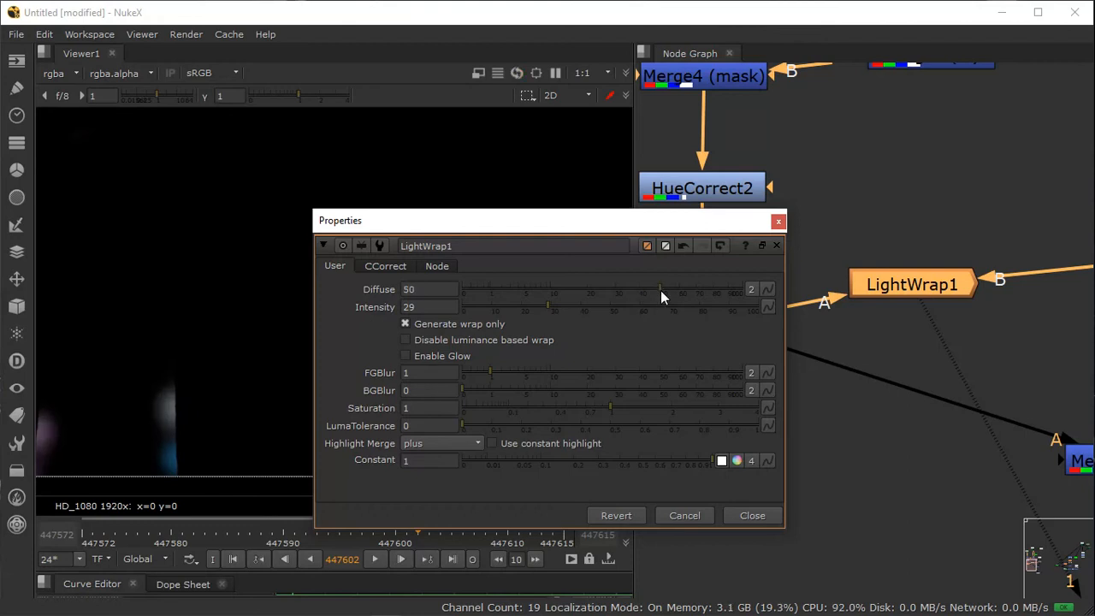
left_click_drag(551, 305, 632, 308)
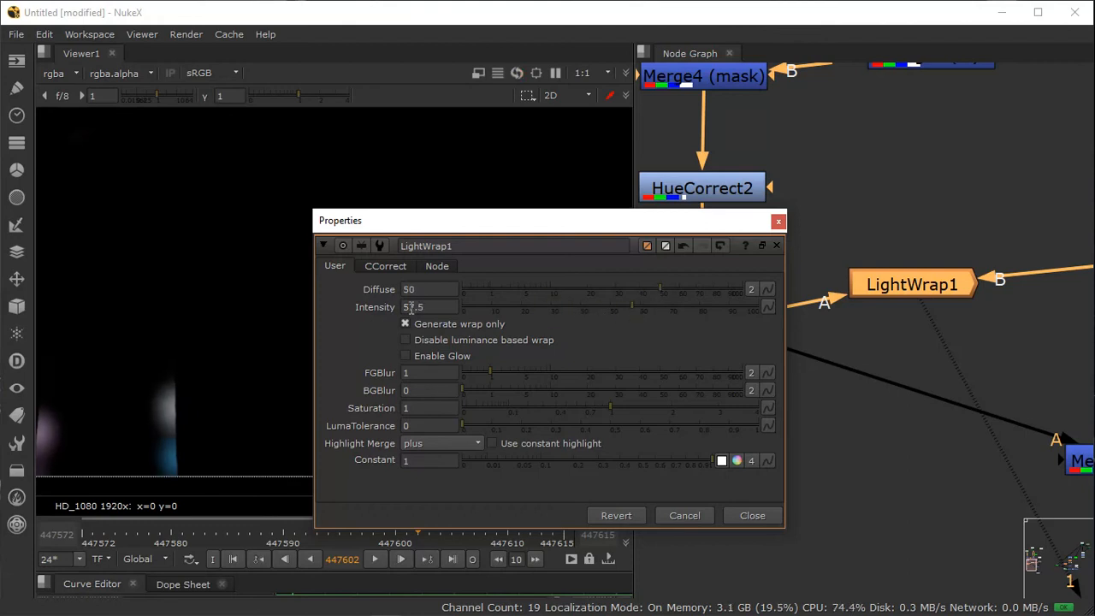
left_click(246, 298)
key("f")
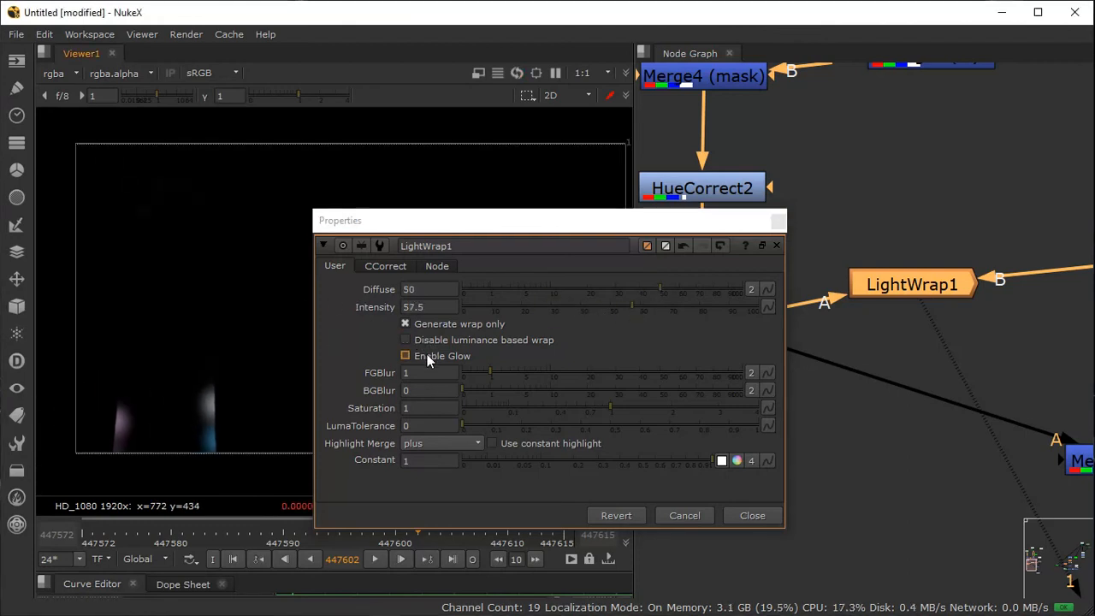
Step: Enable the glow on LightWrap1 and reduce its Diffuse to 23
left_click(427, 362)
left_click_drag(644, 290, 596, 284)
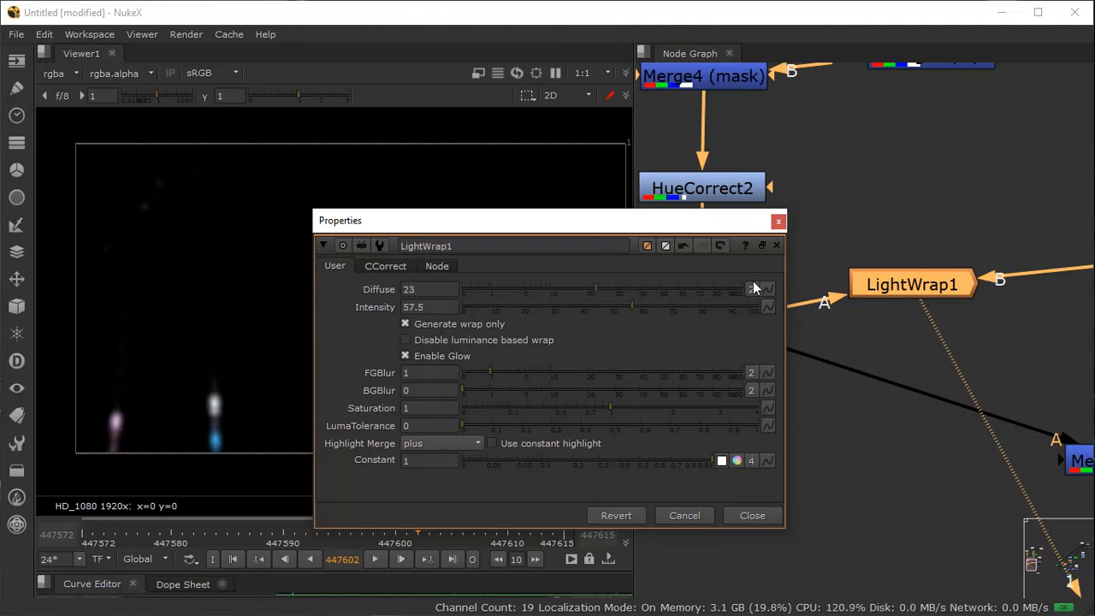
left_click(775, 246)
middle_click_drag(918, 294, 774, 196)
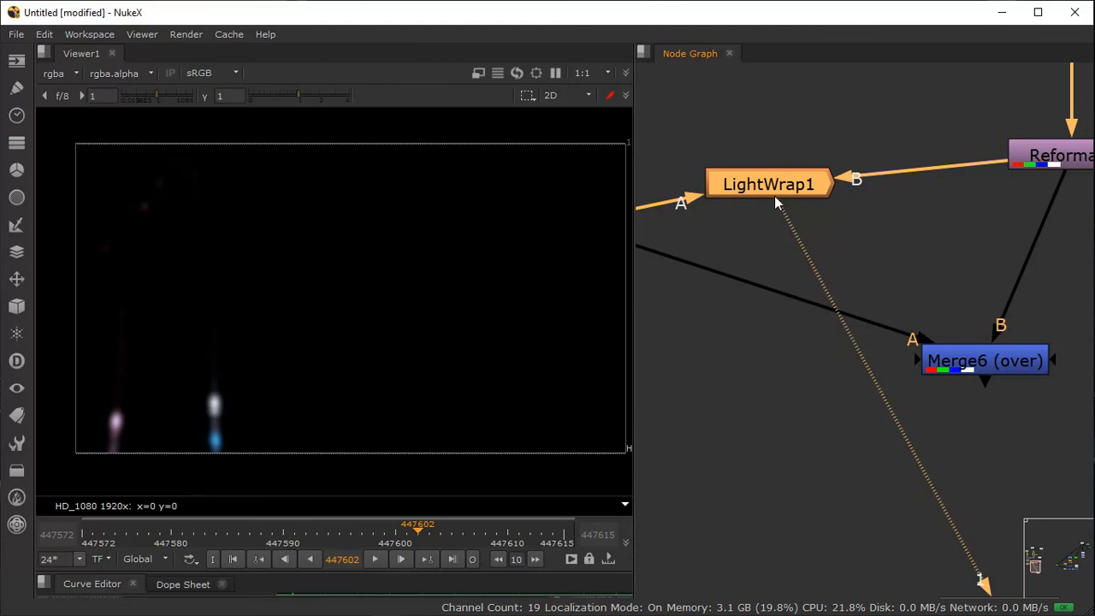
Step: Turn off Generate wrap only on LightWrap1 and lower its Intensity to 27
double_click(775, 194)
left_click(450, 321)
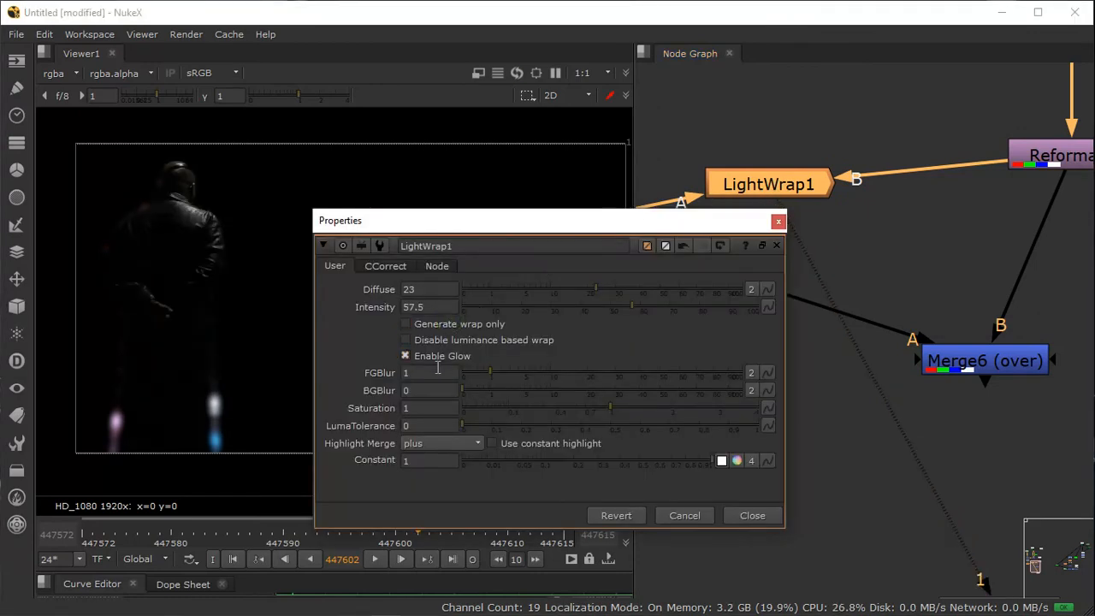
right_click(442, 357)
key("Escape")
left_click_drag(581, 297, 542, 306)
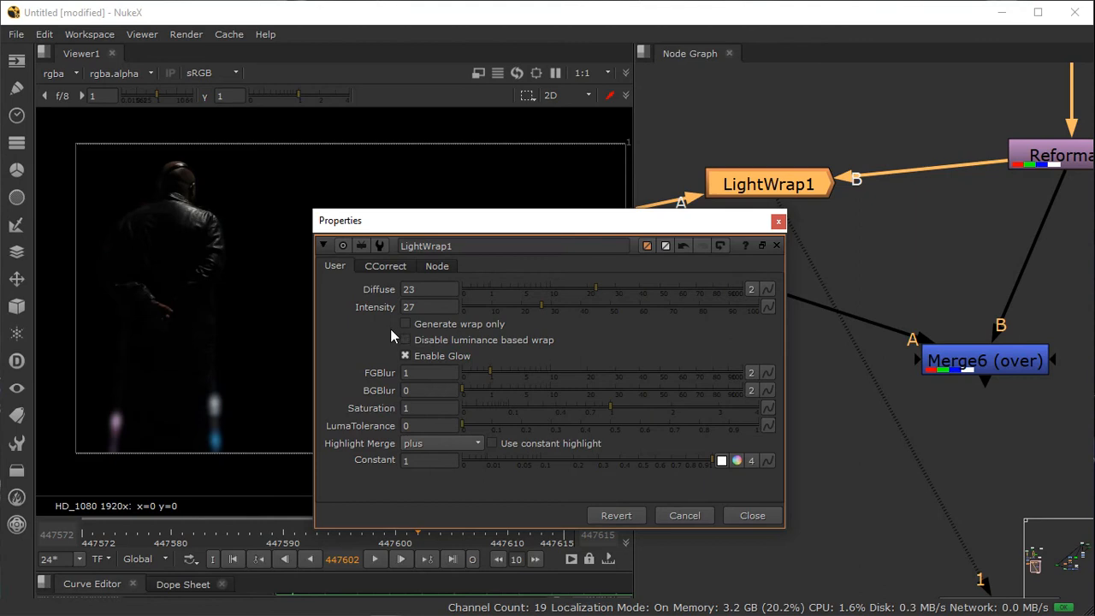
Step: Disable LightWrap1's glow, set Diffuse to 58.5 and reduce Intensity to below 8, then close the properties
left_click(405, 355)
left_click_drag(541, 306, 526, 306)
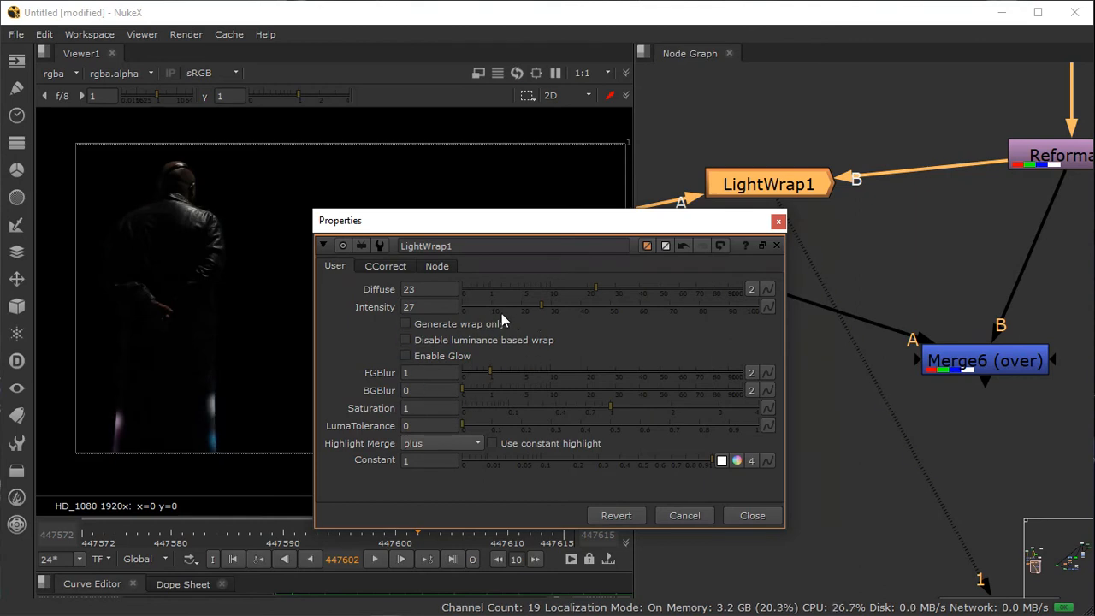
left_click(485, 308)
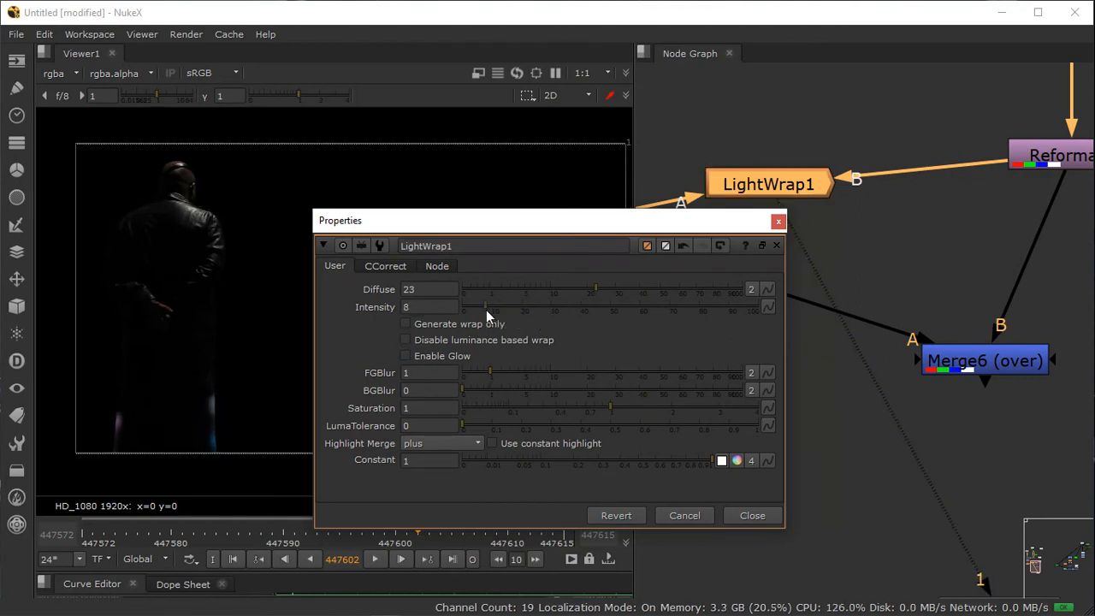
left_click_drag(589, 289, 677, 289)
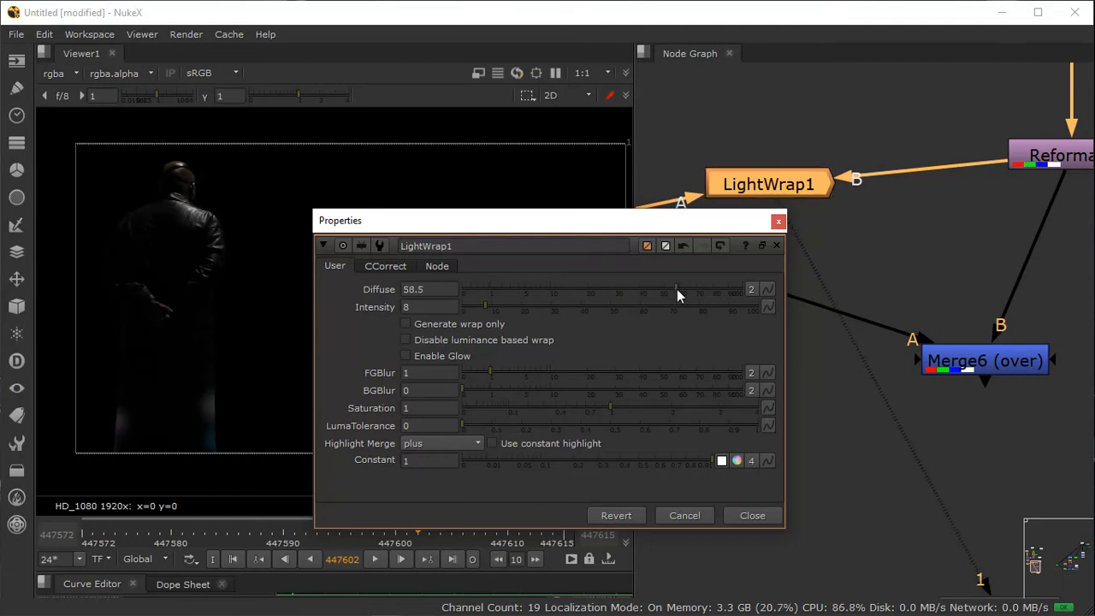
mouse_move(496, 304)
left_mouse_down()
mouse_move(506, 306)
mouse_move(442, 305)
mouse_move(475, 308)
left_mouse_up()
left_click(778, 221)
Step: Insert LightWrap1 into the connection between EdgeBlur1 and Merge6, and display the Merge6 result in the viewer
left_click_drag(707, 275, 660, 298)
left_click(969, 369)
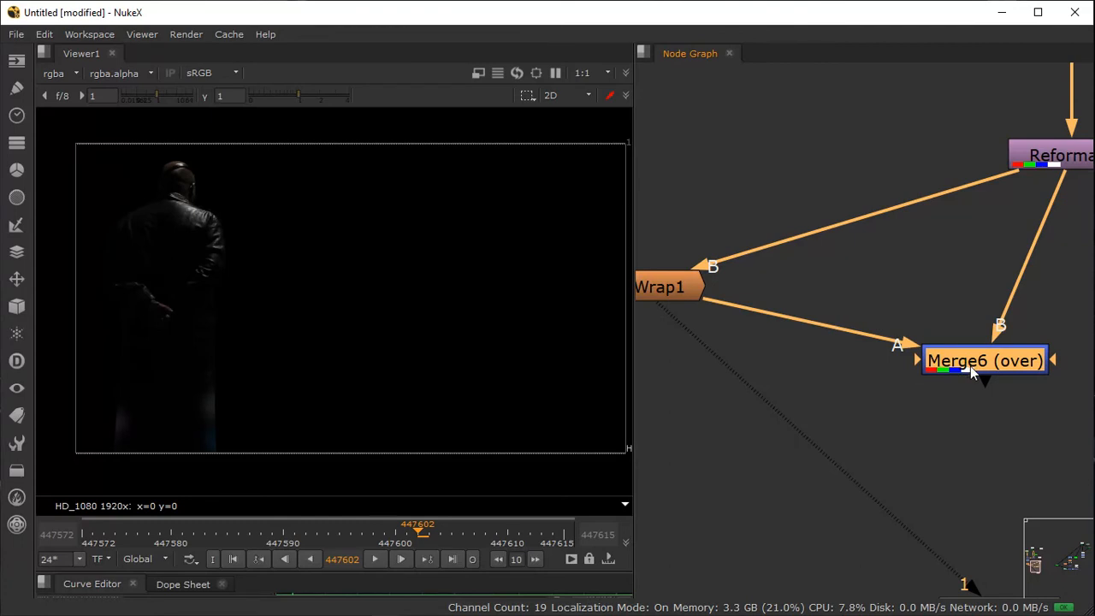
key("1")
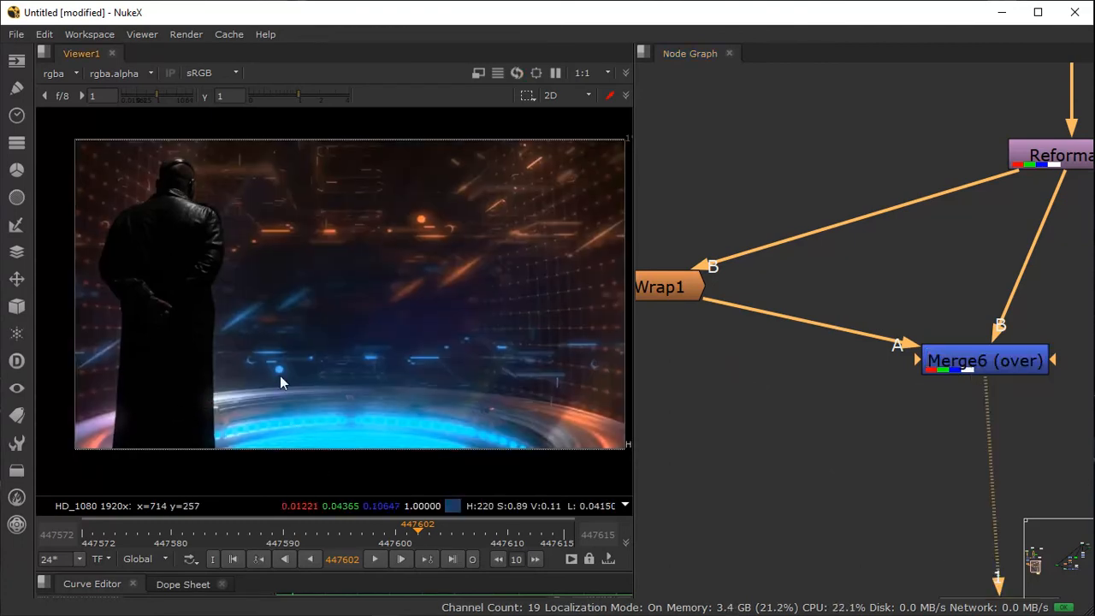
middle_click_drag(279, 376, 273, 353)
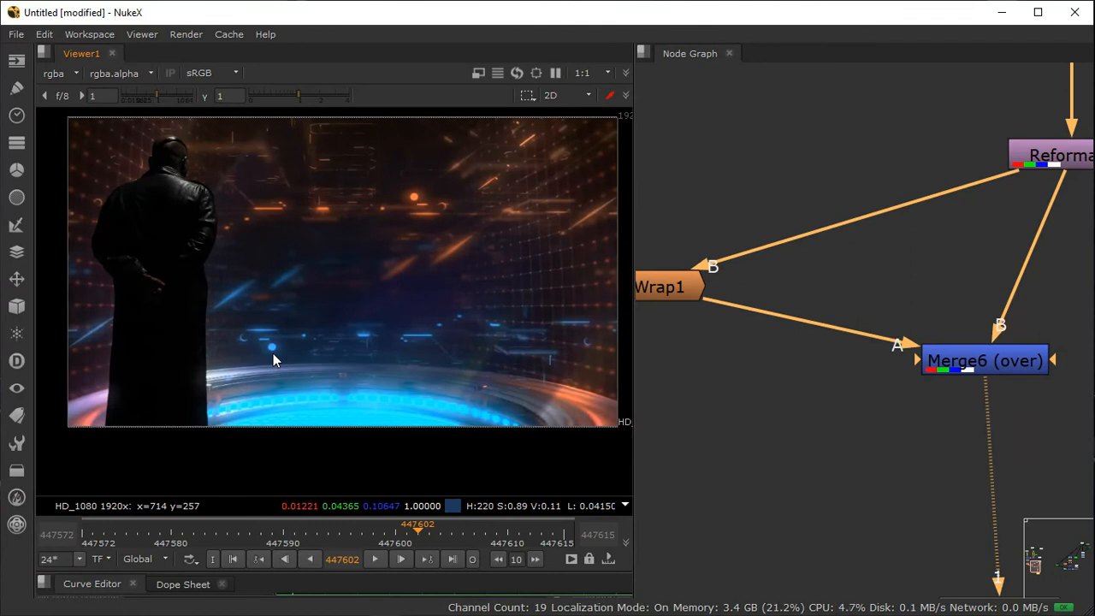
Step: Align LightWrap1 below EdgeBlur1 and move EdgeBlur1 up close to HueCorrect2 to leave a gap between them
middle_click_drag(803, 443, 854, 363)
scroll(834, 357, "down", 4)
scroll(836, 360, "up", 1)
left_click_drag(757, 254, 708, 284)
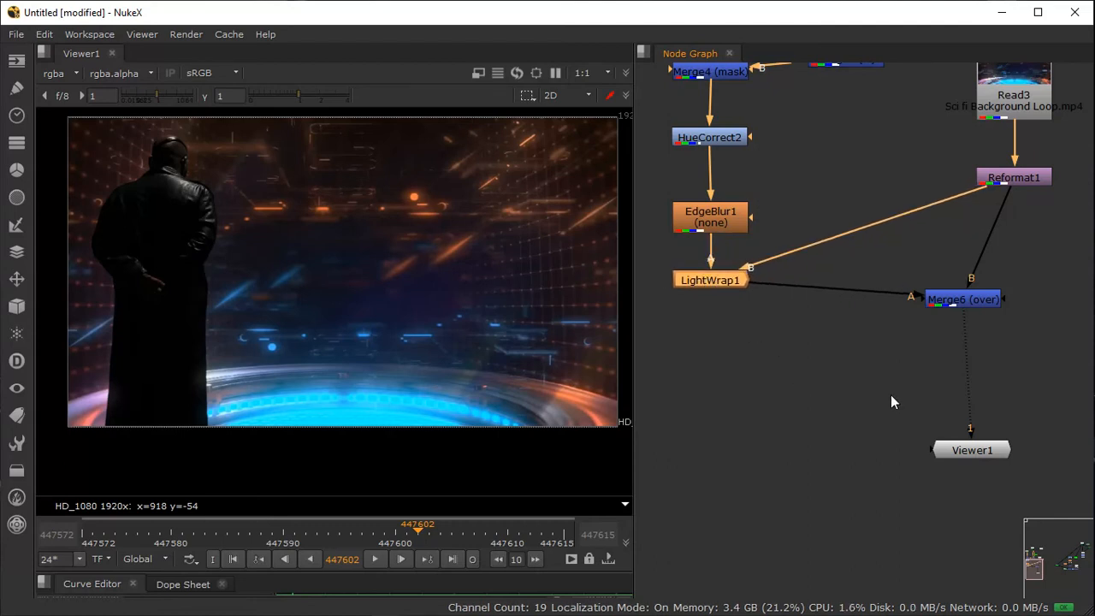
middle_click_drag(855, 336, 870, 370)
left_click(853, 405)
scroll(855, 437, "up", 3)
left_click_drag(699, 273, 702, 214)
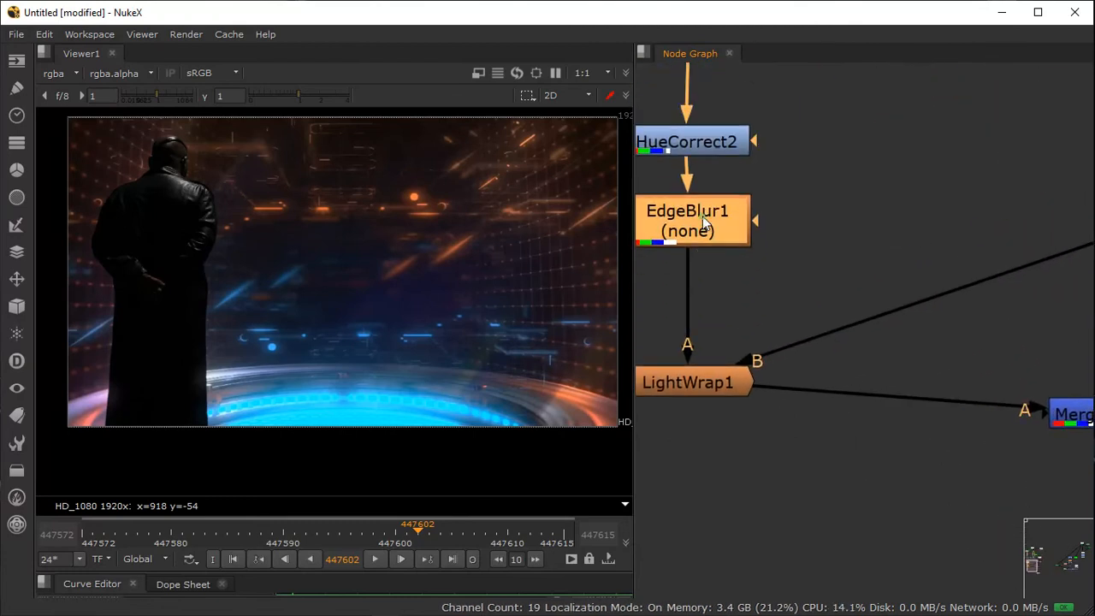
Step: Add a Grade node, insert it between EdgeBlur1 and LightWrap1, and move its properties window off the figure in the viewer
middle_click_drag(815, 201, 842, 247)
left_click(856, 232)
key("Tab")
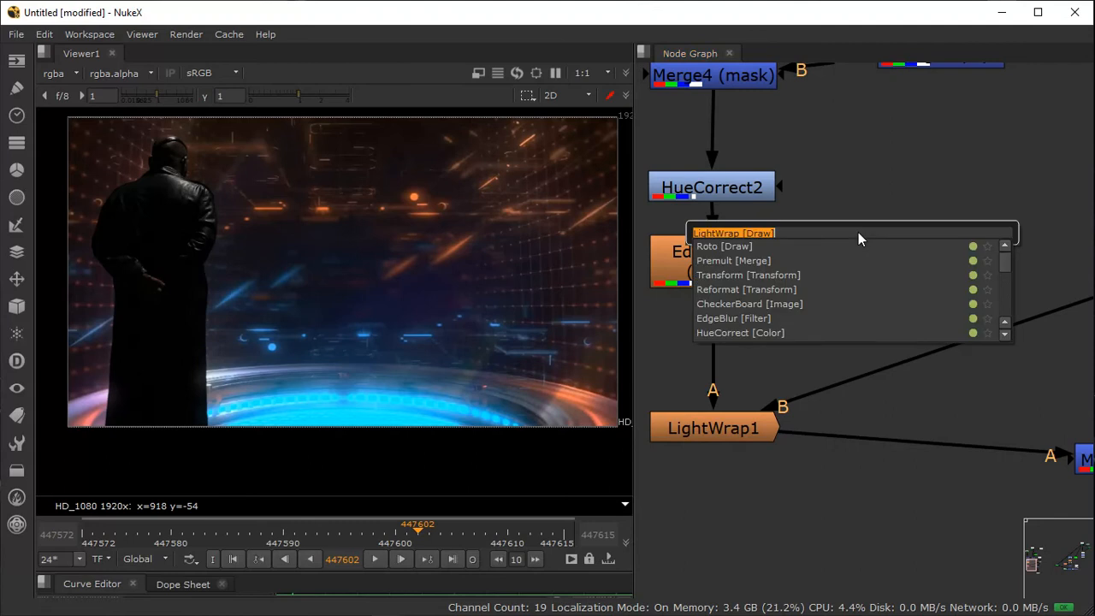
type("grade")
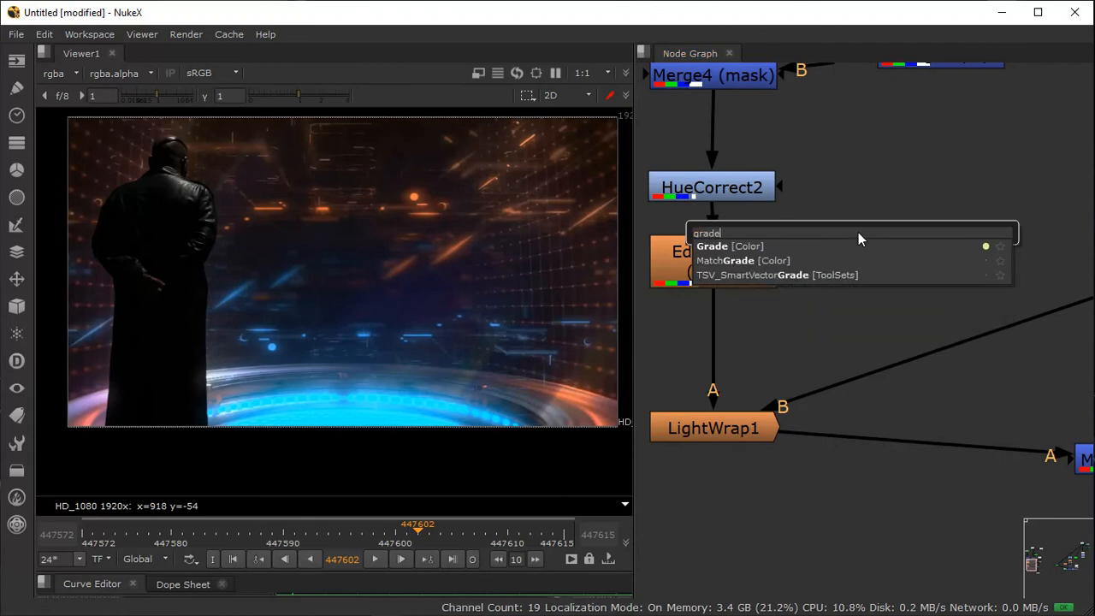
key("Return")
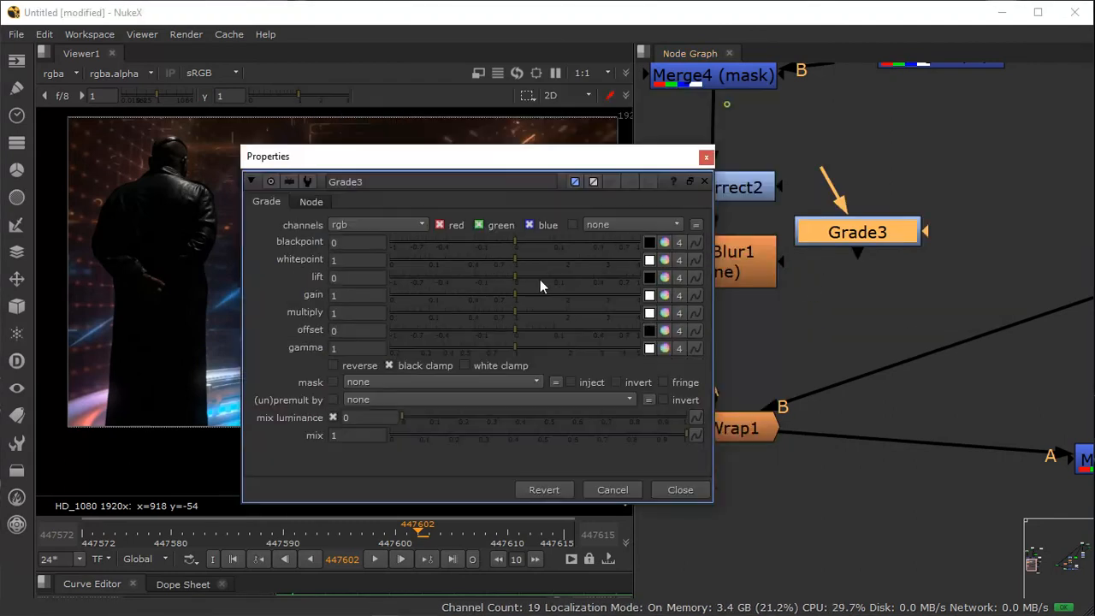
left_click_drag(866, 235, 723, 330)
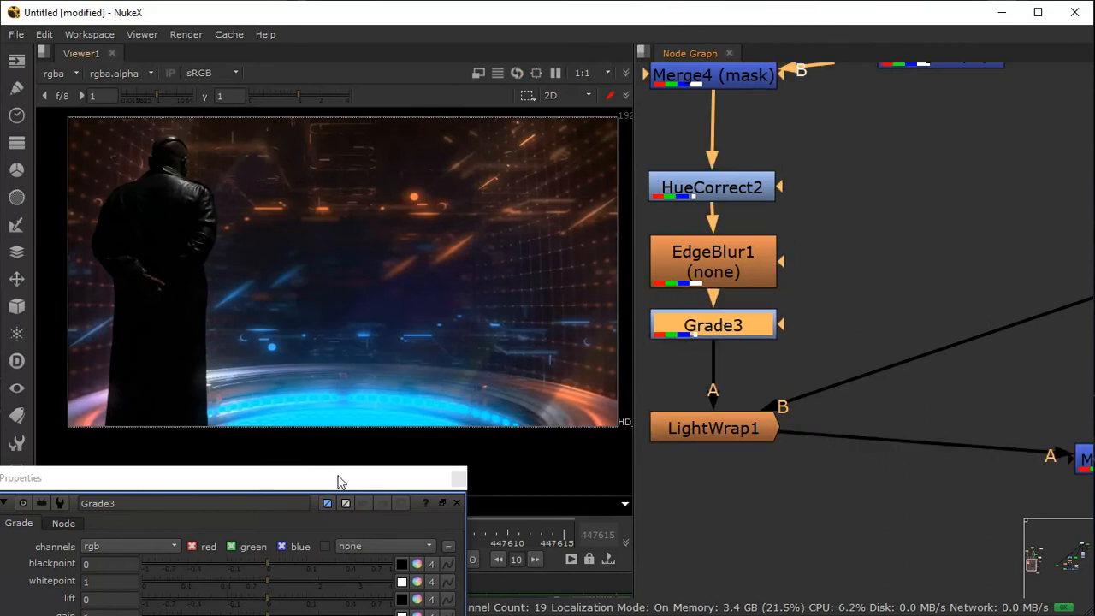
left_click_drag(337, 477, 819, 245)
left_click(755, 289)
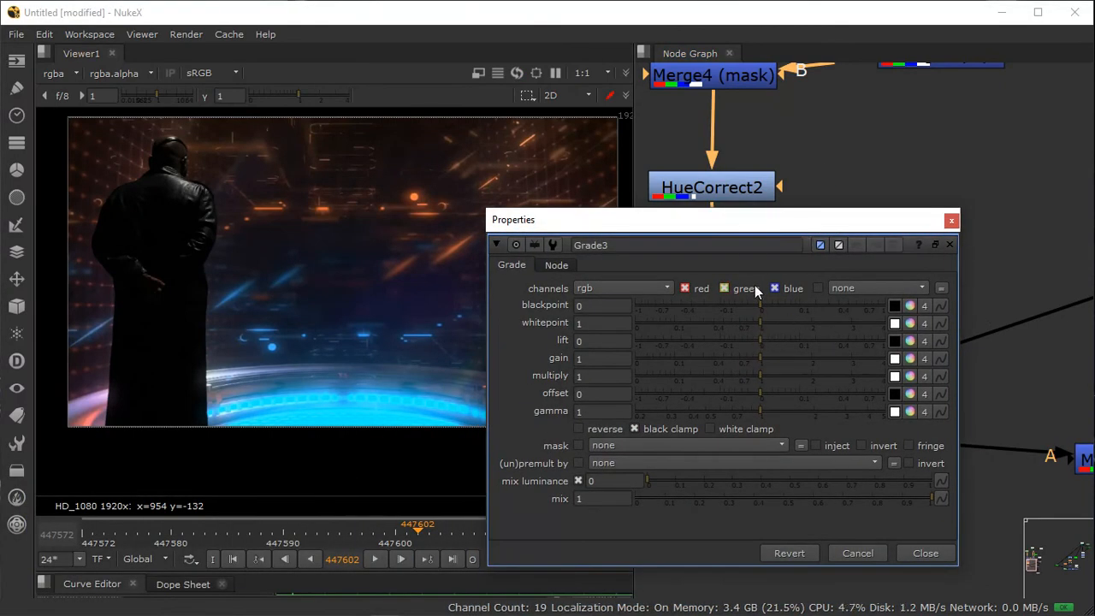
Step: Try a negative blackpoint on Grade3, reset it to 0, and set the whitepoint to 0.82
left_click_drag(757, 306, 745, 305)
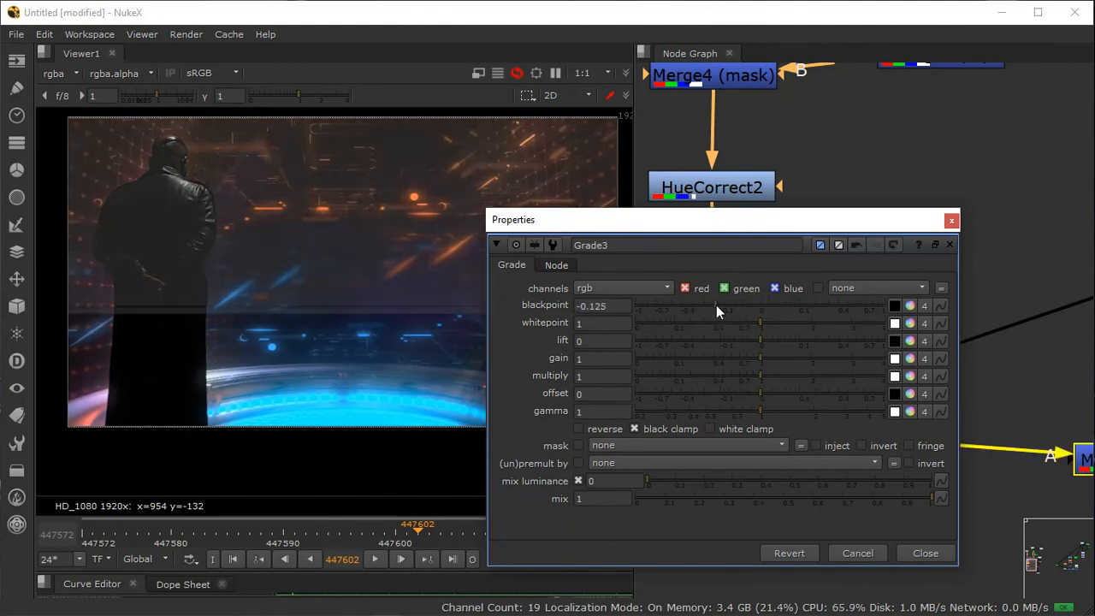
left_click_drag(763, 308, 748, 332)
left_click(770, 308, "ctrl")
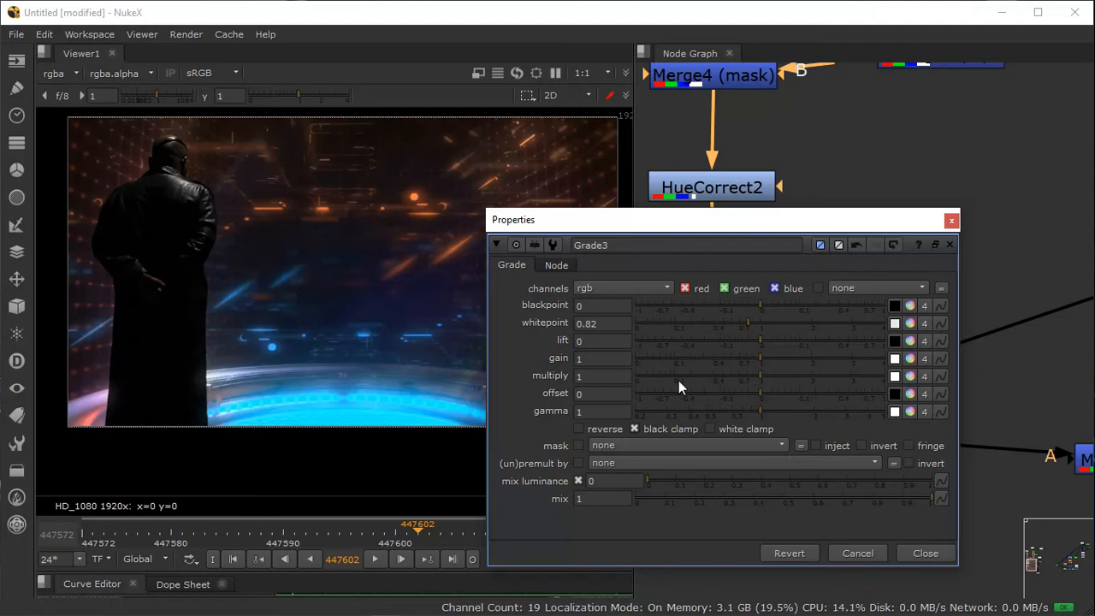
Step: Expand Grade3's multiply colour controls and tint it warm orange, with red 1, green 0.670105 and blue 0.441374
left_click(909, 376)
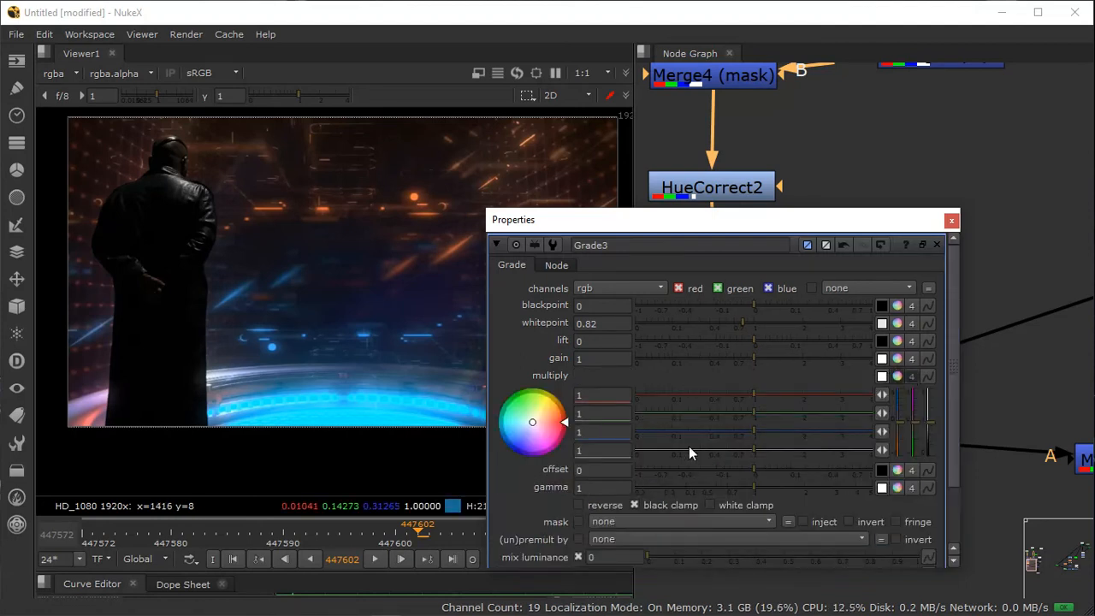
left_click_drag(556, 431, 551, 407)
left_click_drag(629, 359, 663, 367)
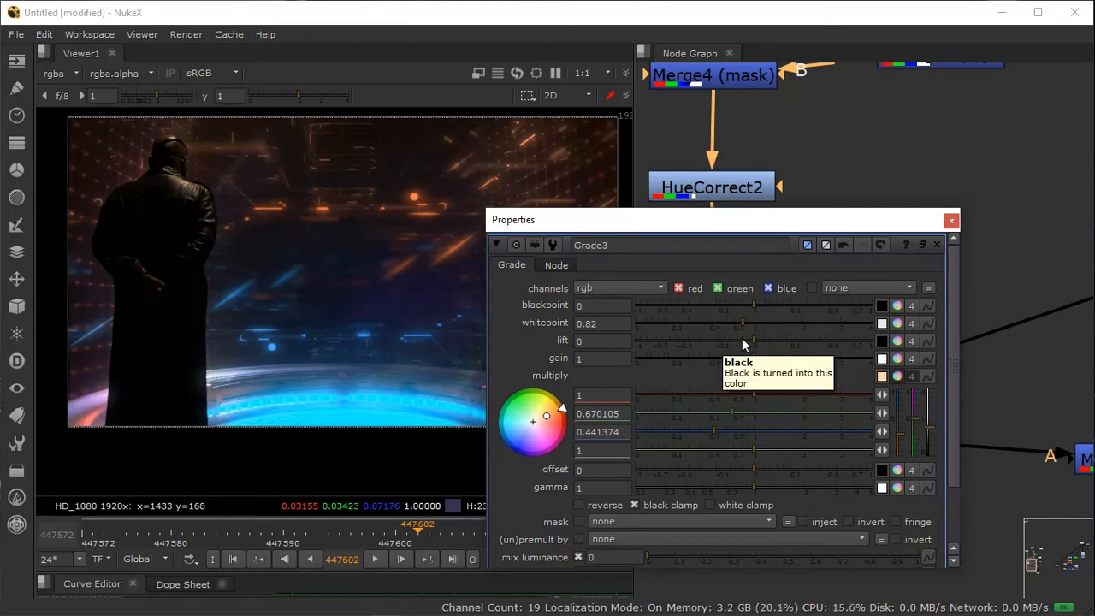
Step: Try a yellower multiply tint on Grade3 with green 0.733548 and blue 0.408136, and undo it
left_click_drag(547, 416, 548, 397)
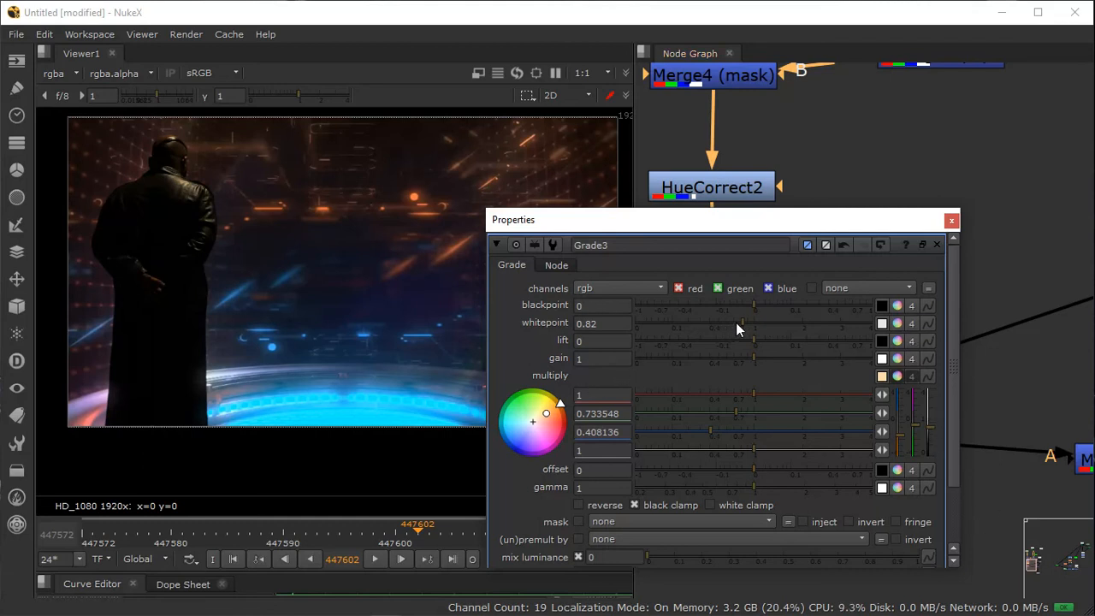
left_click_drag(741, 322, 792, 361)
key("ctrl+z")
key("ctrl+z")
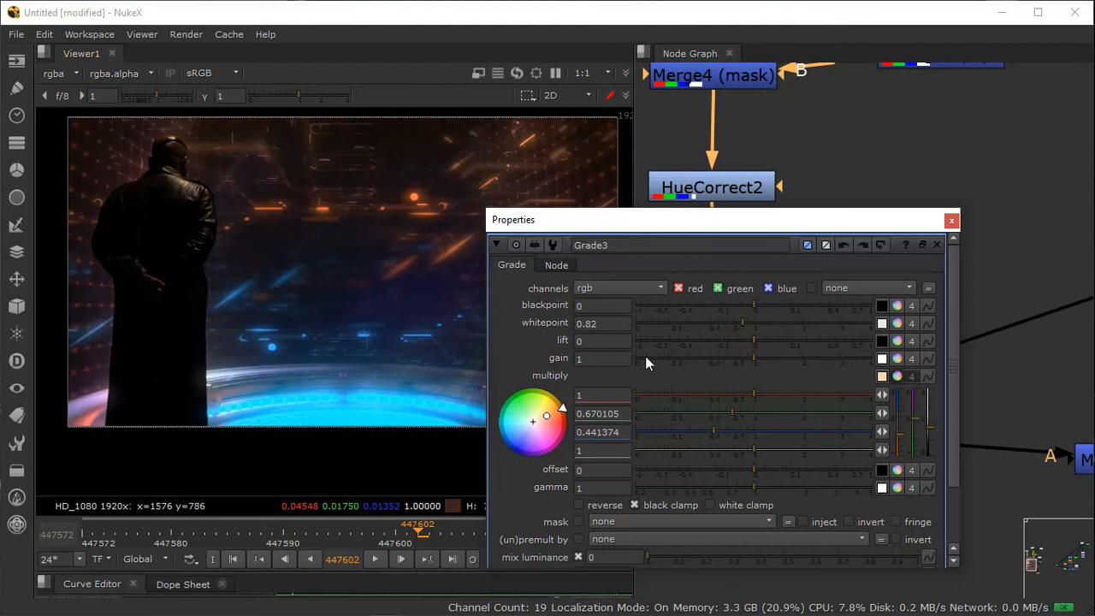
Step: Set Grade3's gain to 0.58 and its offset to -0.00005, and close the properties
left_click_drag(758, 340, 721, 348)
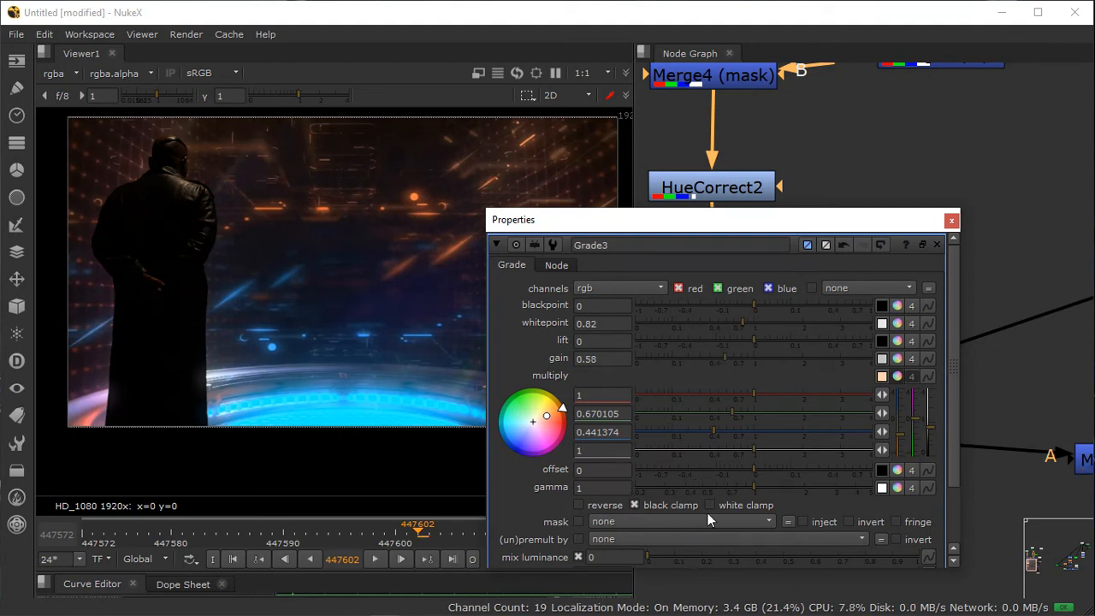
left_click(739, 467)
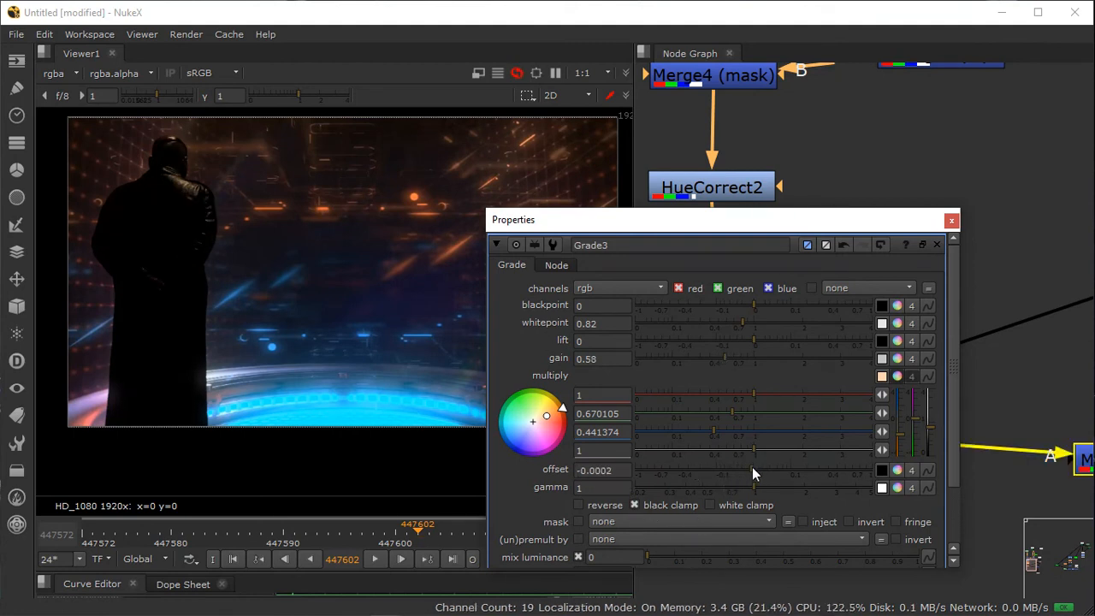
left_click(754, 467)
left_click(748, 466)
left_click(772, 466)
left_click(753, 467)
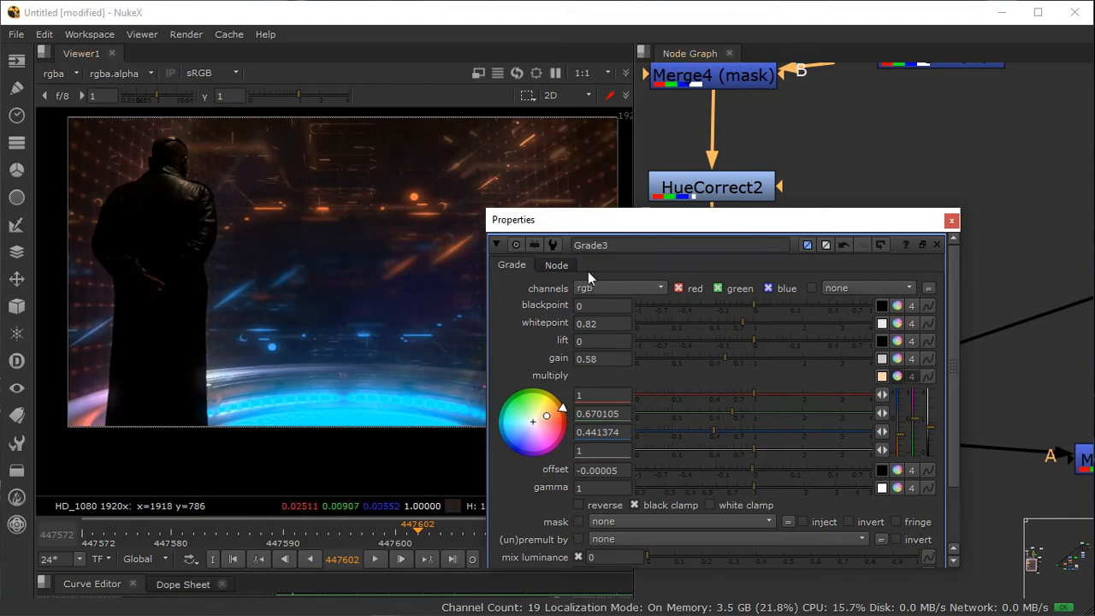
left_click(951, 220)
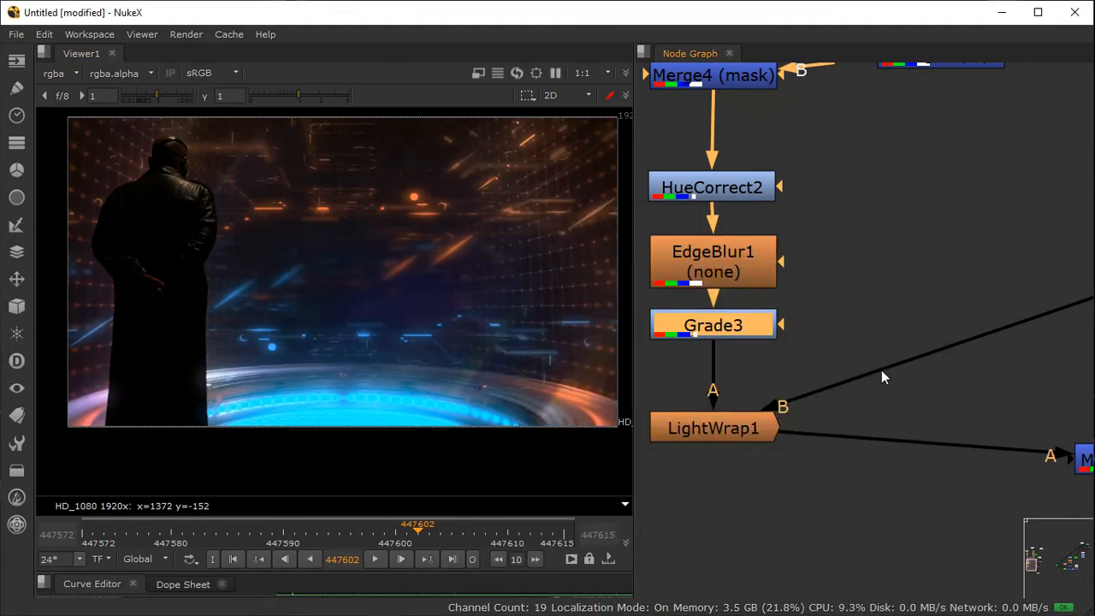
Step: Move LightWrap1 slightly lower beneath Grade3 and place Viewer1 farther below Merge6
middle_click_drag(881, 369, 896, 208)
scroll(895, 208, "down", 2)
middle_click_drag(876, 262, 773, 331)
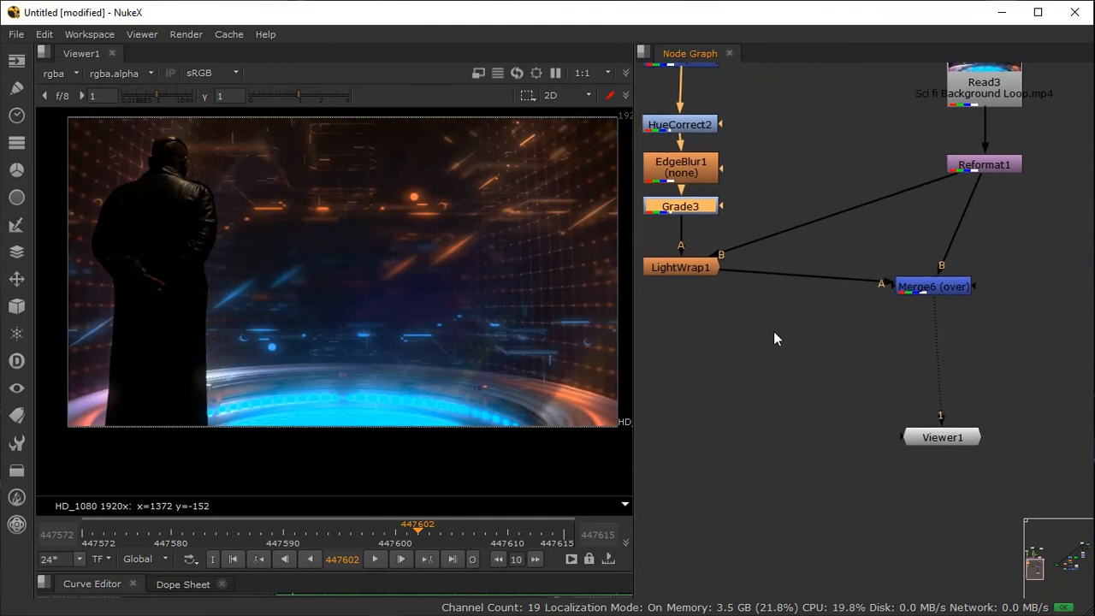
left_click_drag(688, 267, 693, 274)
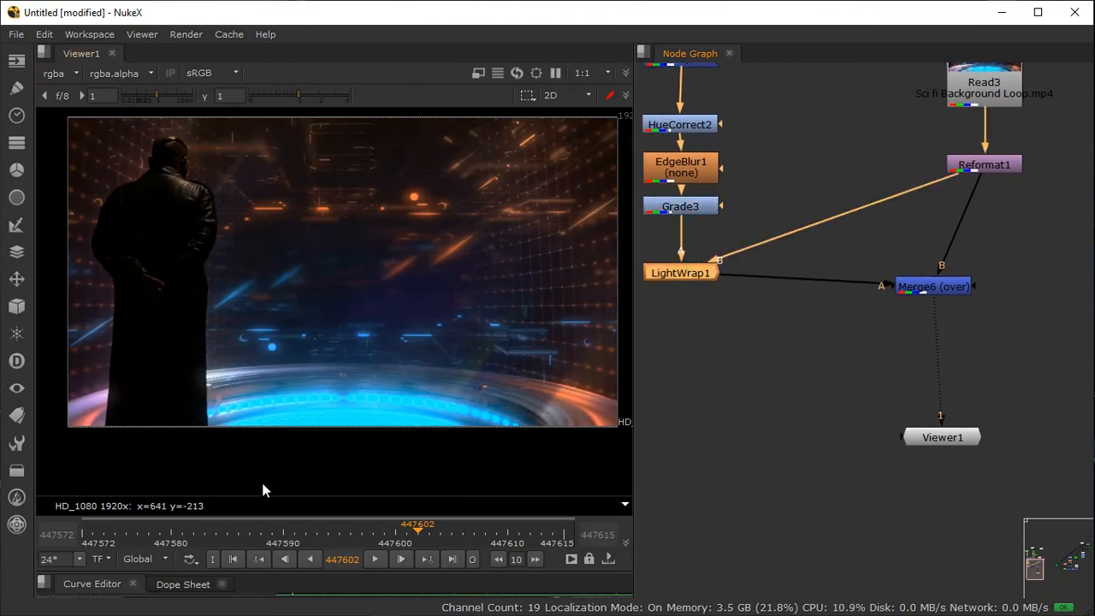
middle_click_drag(913, 376, 944, 385)
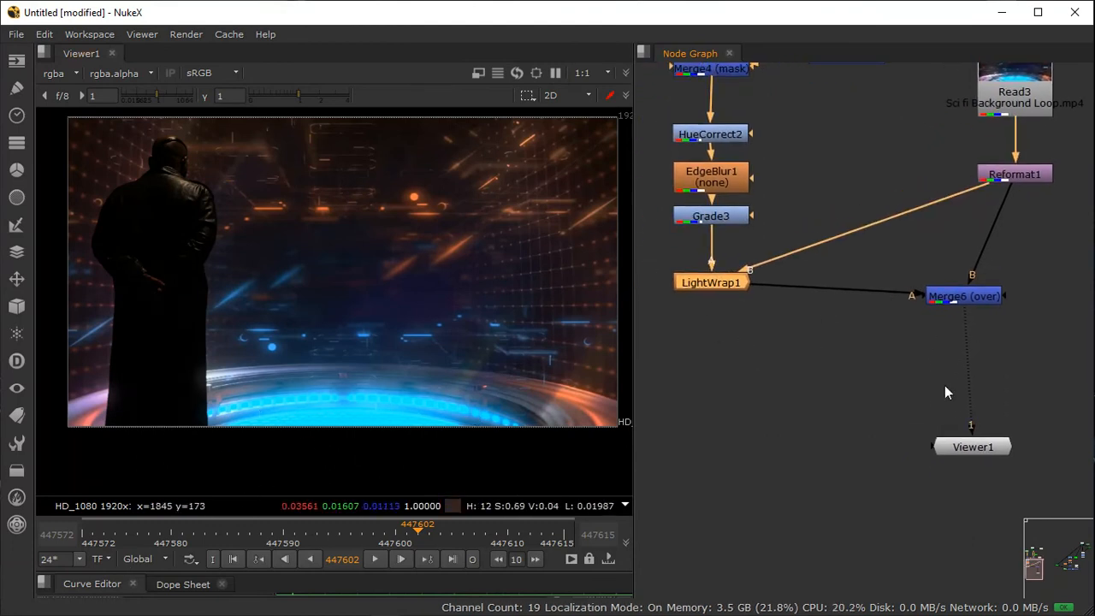
left_click_drag(970, 459, 962, 530)
middle_click_drag(812, 365, 808, 420)
left_click(830, 376)
key("Tab")
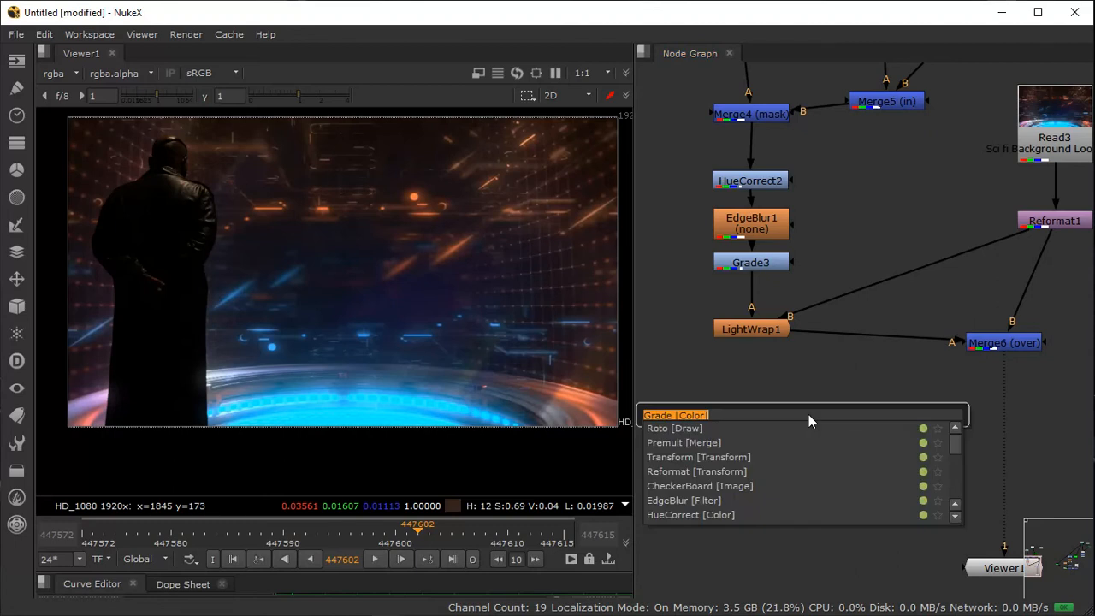
left_click(913, 383)
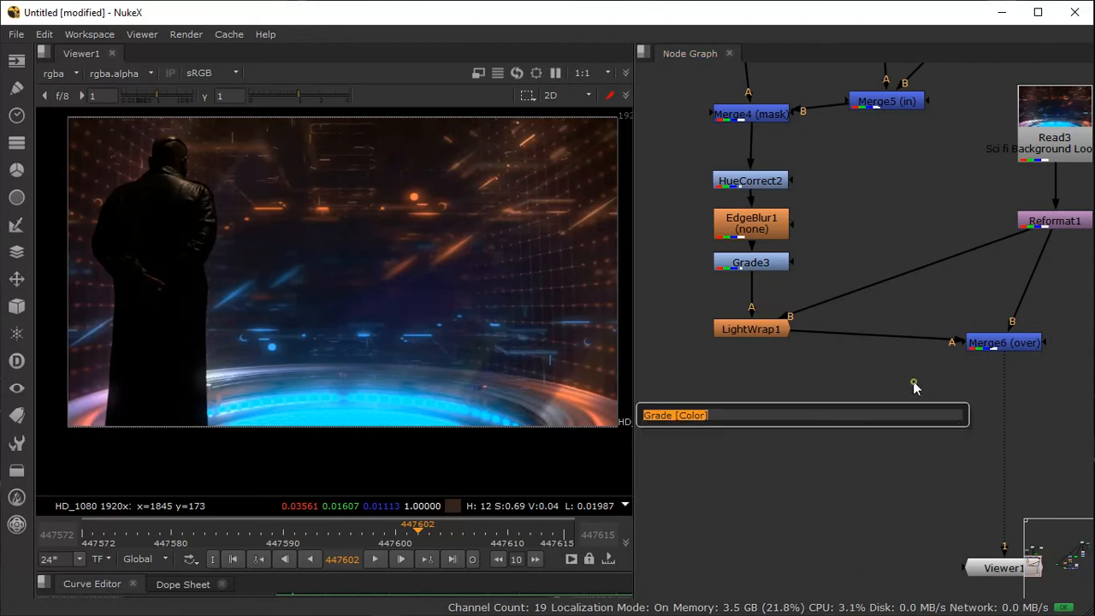
left_click(913, 381)
Step: Move Read3 and Reformat1 together higher above Merge6 to make room below Reformat1
middle_click_drag(1054, 430, 908, 436)
left_click_drag(985, 86, 822, 236)
left_click_drag(927, 224, 896, 163)
left_click(1032, 268)
Step: Add a Glow node directly after Reformat1 and move its properties window off the figure in the viewer
left_click(872, 166)
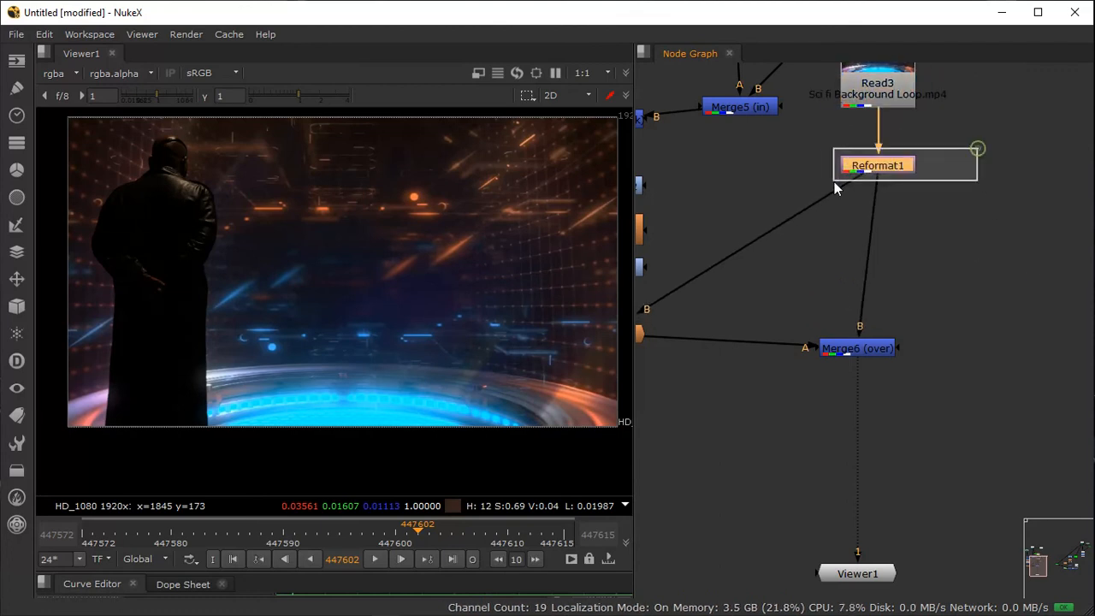
key("Tab")
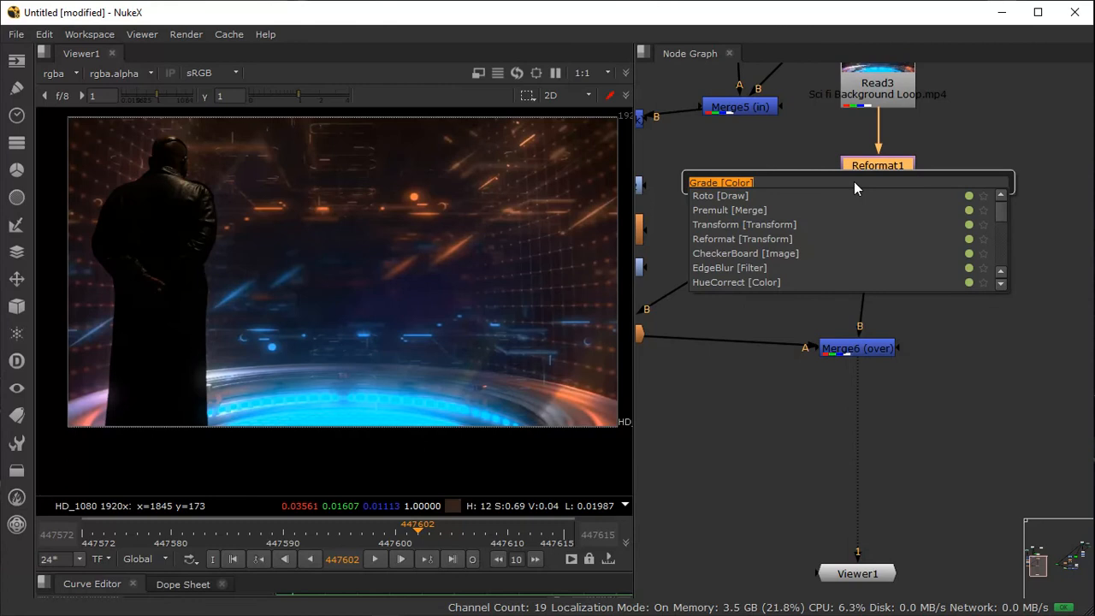
type("gt")
key("BackSpace")
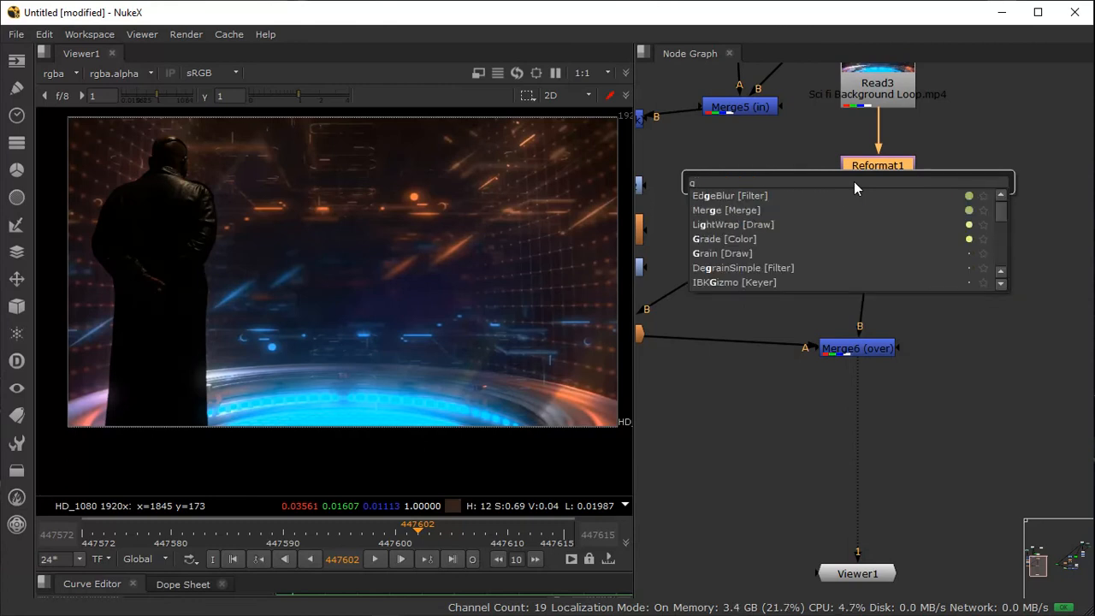
type("low")
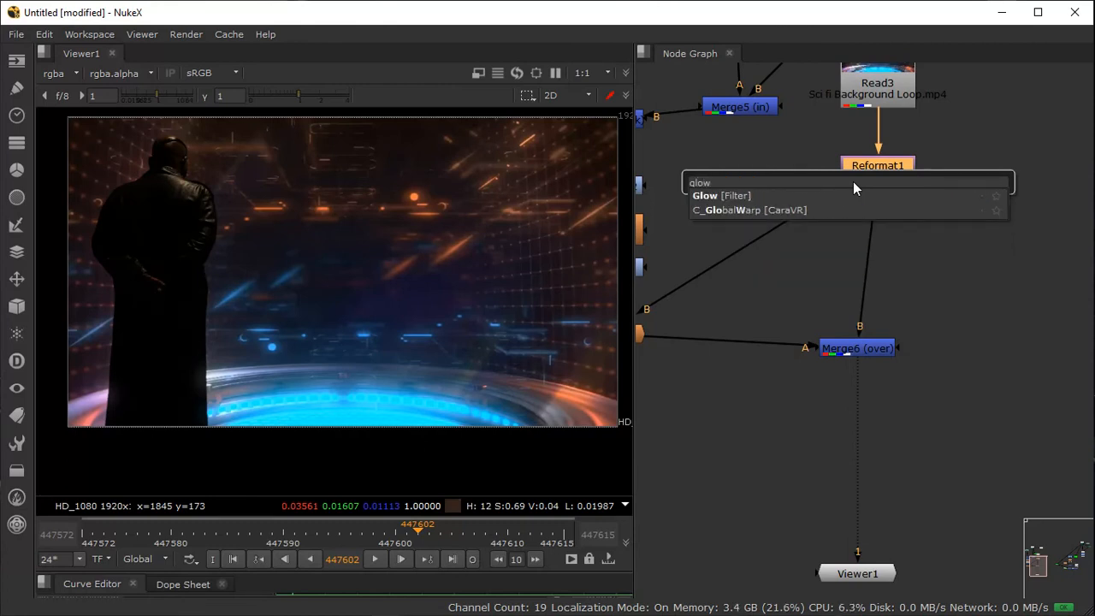
left_click(772, 196)
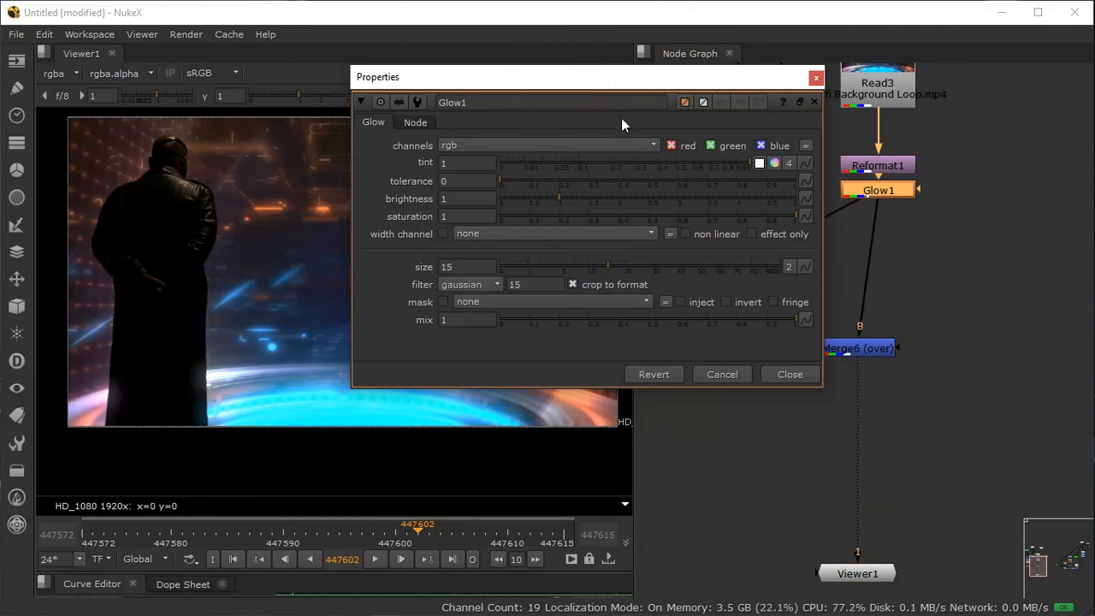
left_click_drag(576, 73, 765, 77)
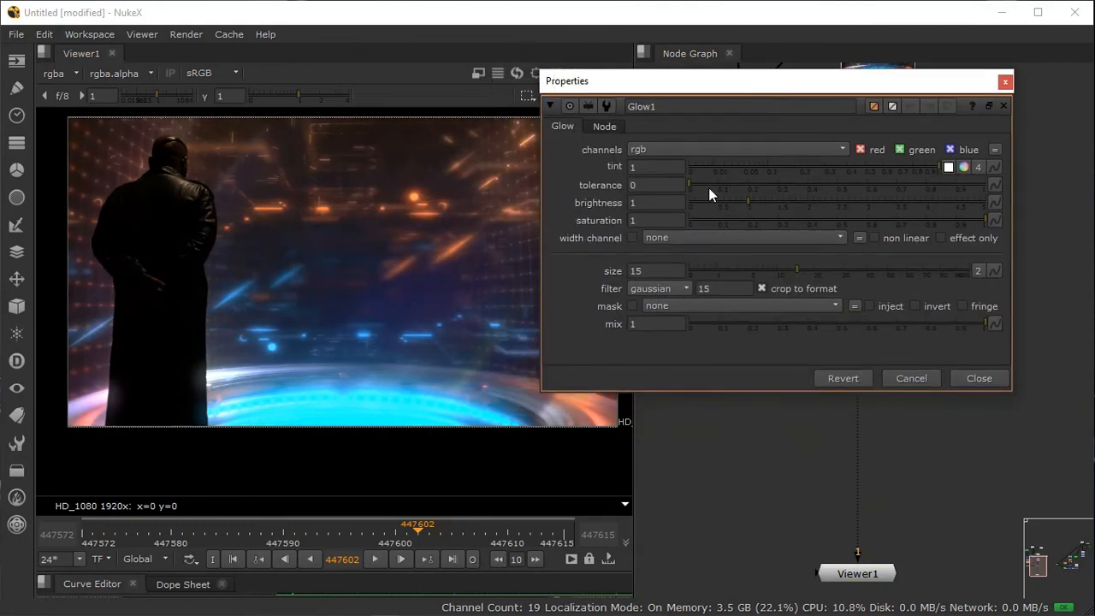
Step: Set Glow1's tolerance to 0.415, tint to 0.23 and brightness to 1.9, and close the properties
left_click_drag(715, 183, 852, 180)
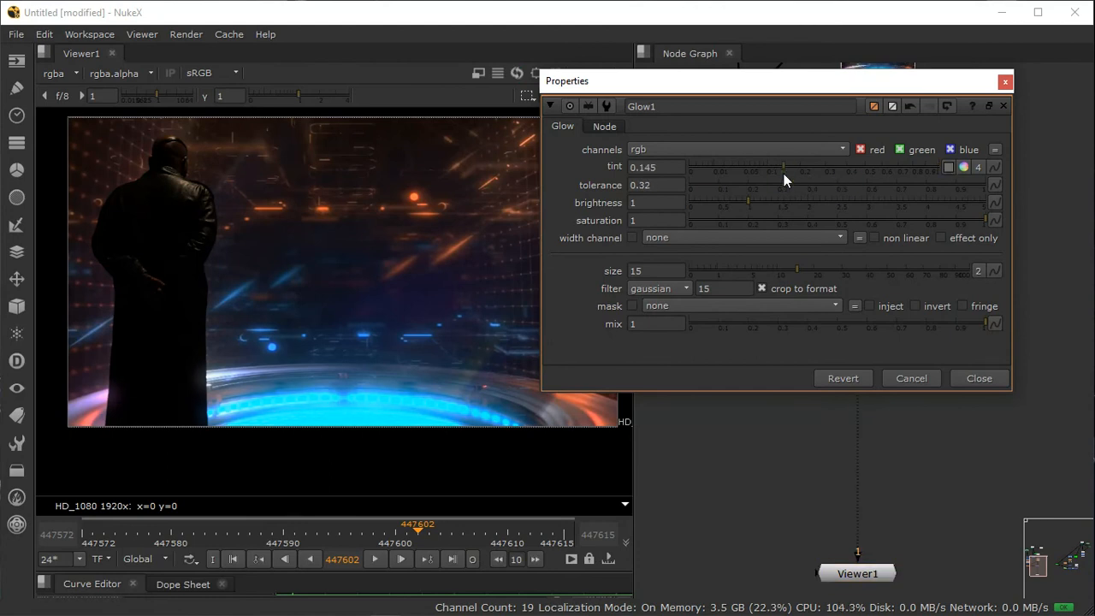
left_click_drag(783, 174, 812, 167)
left_click(807, 201)
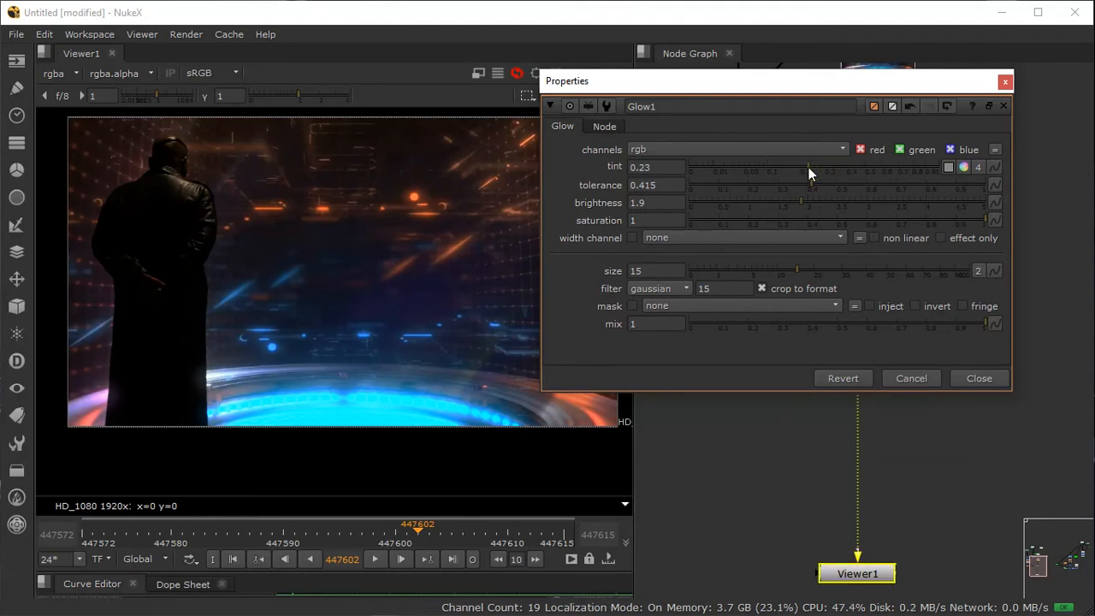
left_click(1004, 82)
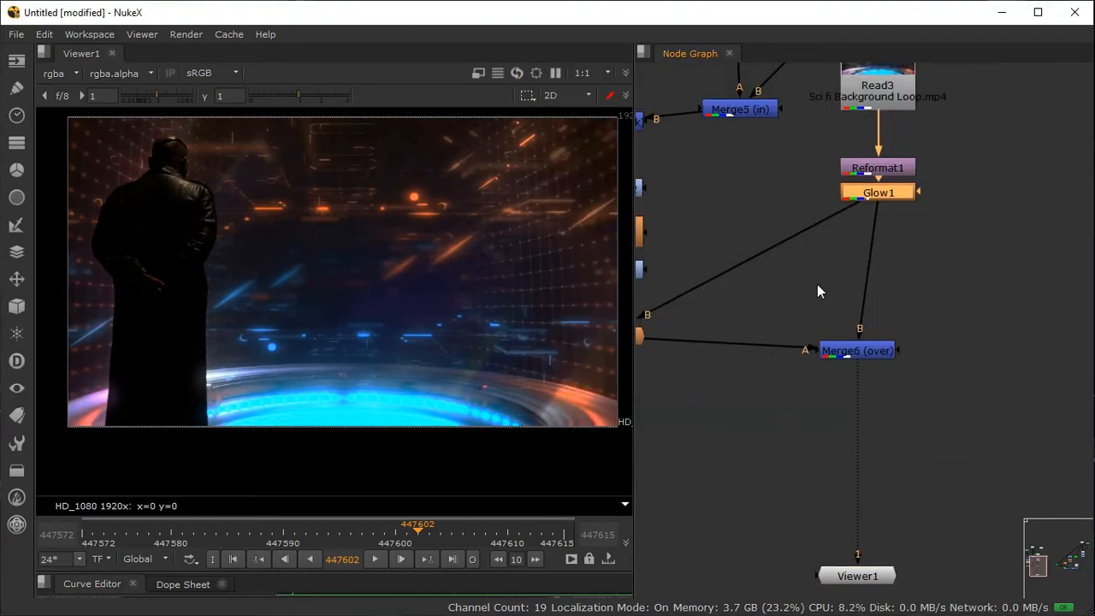
Step: Space Glow1 farther below Reformat1 and toggle it off and on to compare its effect on the composite
scroll(817, 284, "up", 3)
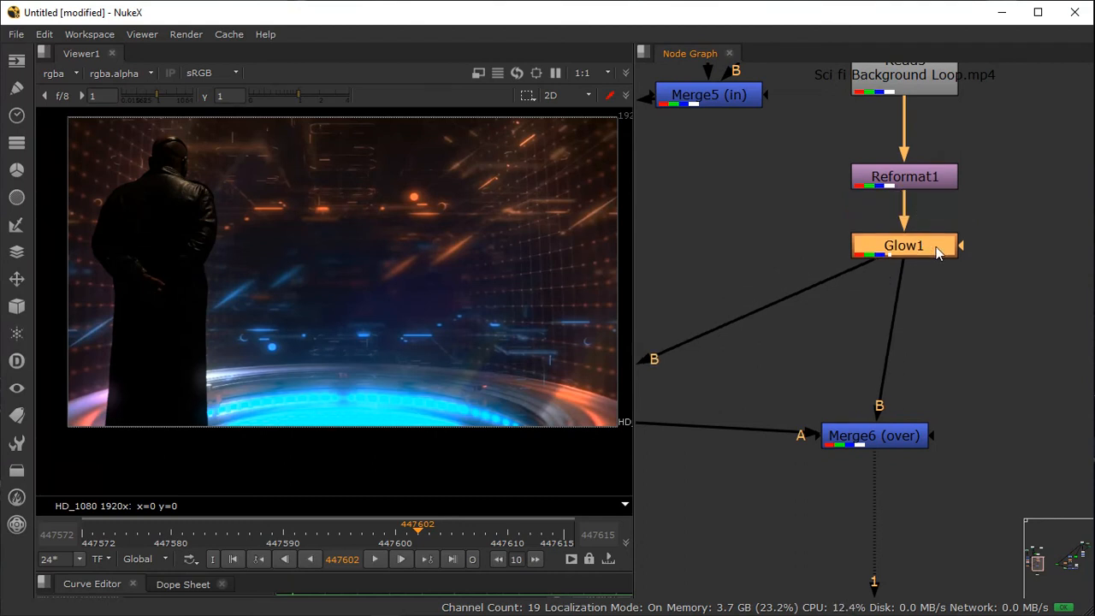
key("d")
key("d")
key("d")
key("d")
key("d")
key("d")
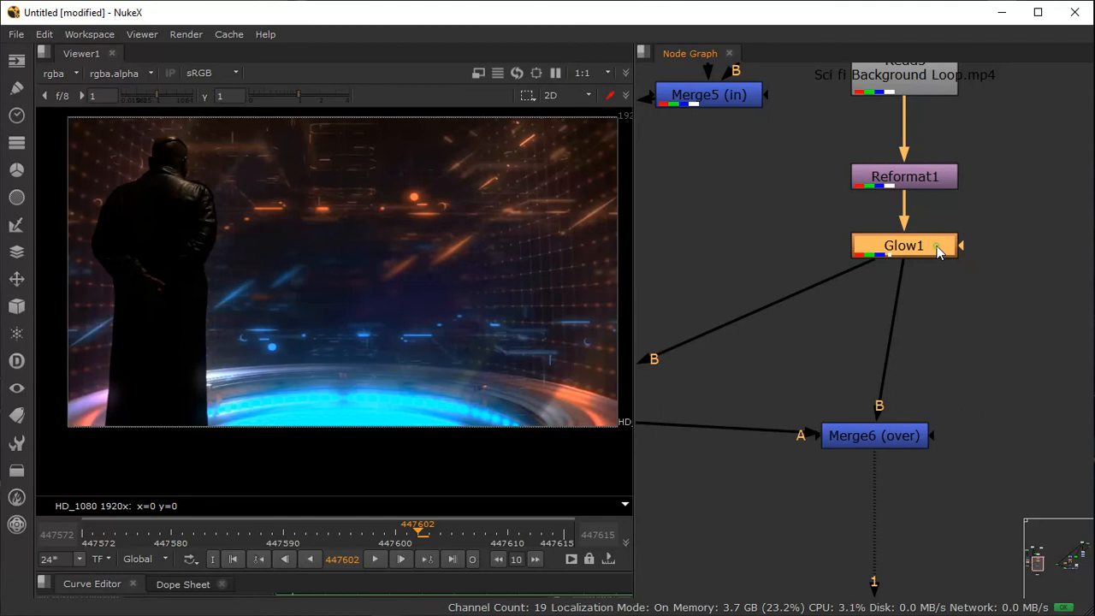
Step: Reopen Glow1's properties, reset the tint to 1, and set tolerance to 0.085 and brightness to 1.48
double_click(935, 246)
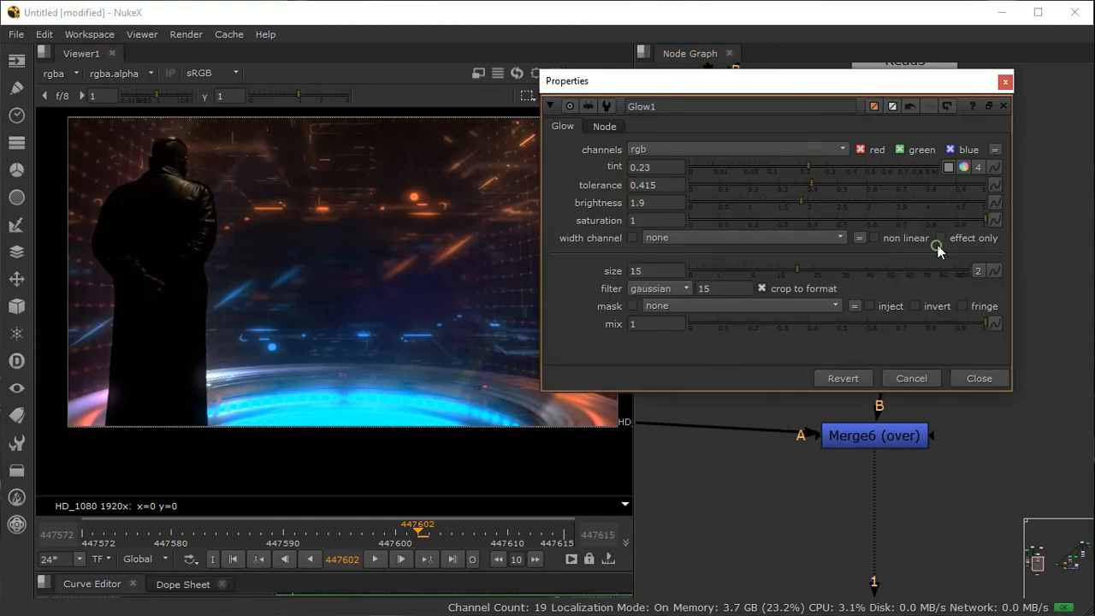
left_click(827, 166)
left_click(830, 186)
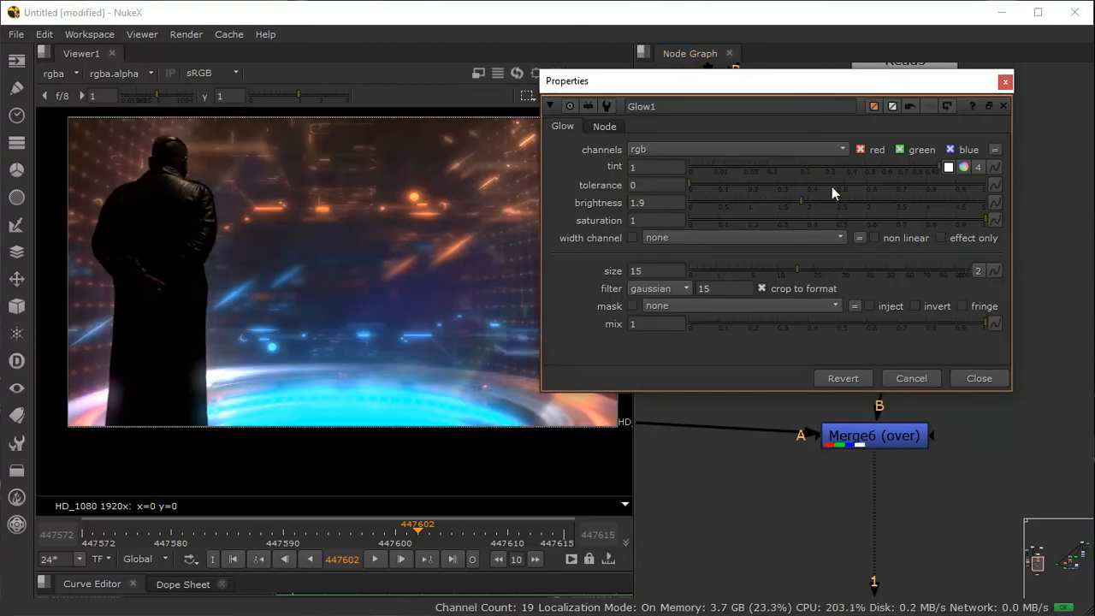
left_click_drag(710, 184, 744, 186)
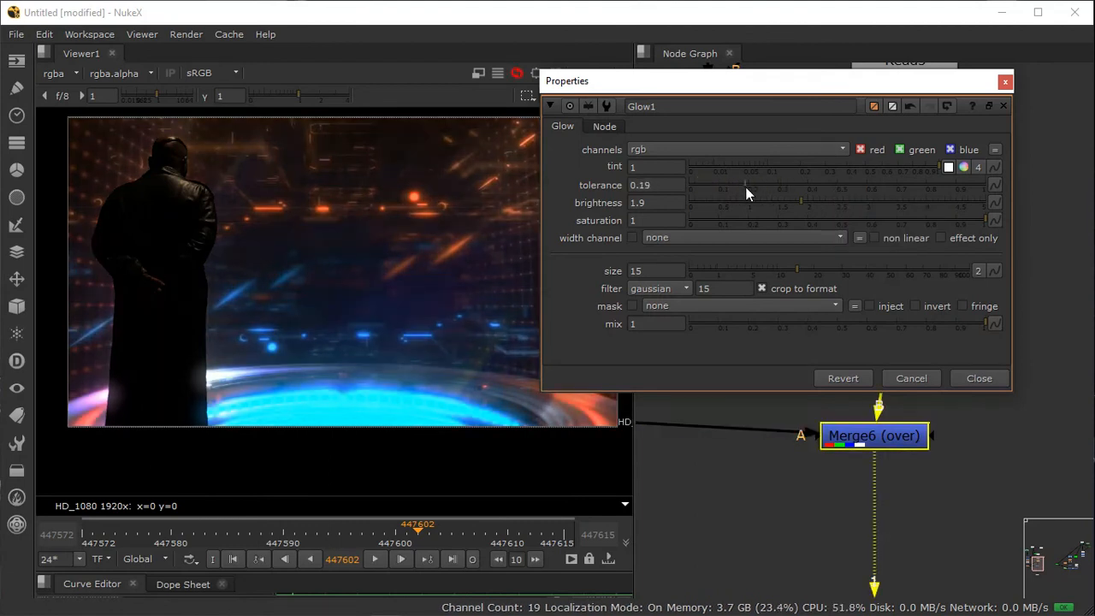
left_click_drag(868, 164, 954, 170)
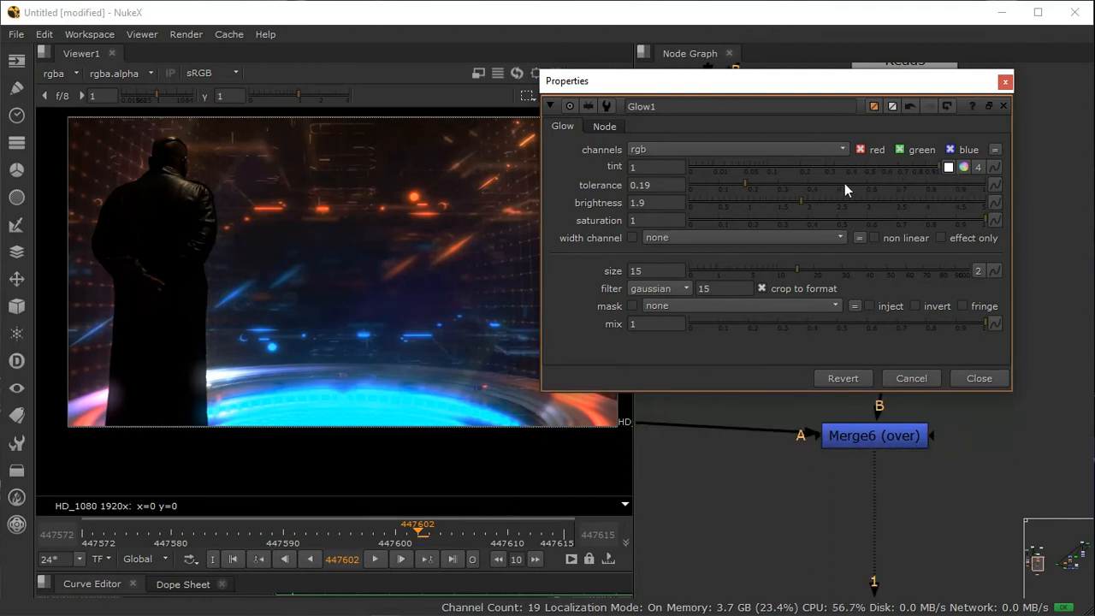
left_click_drag(735, 185, 714, 195)
mouse_move(797, 201)
left_mouse_down()
mouse_move(860, 201)
mouse_move(776, 205)
left_mouse_up()
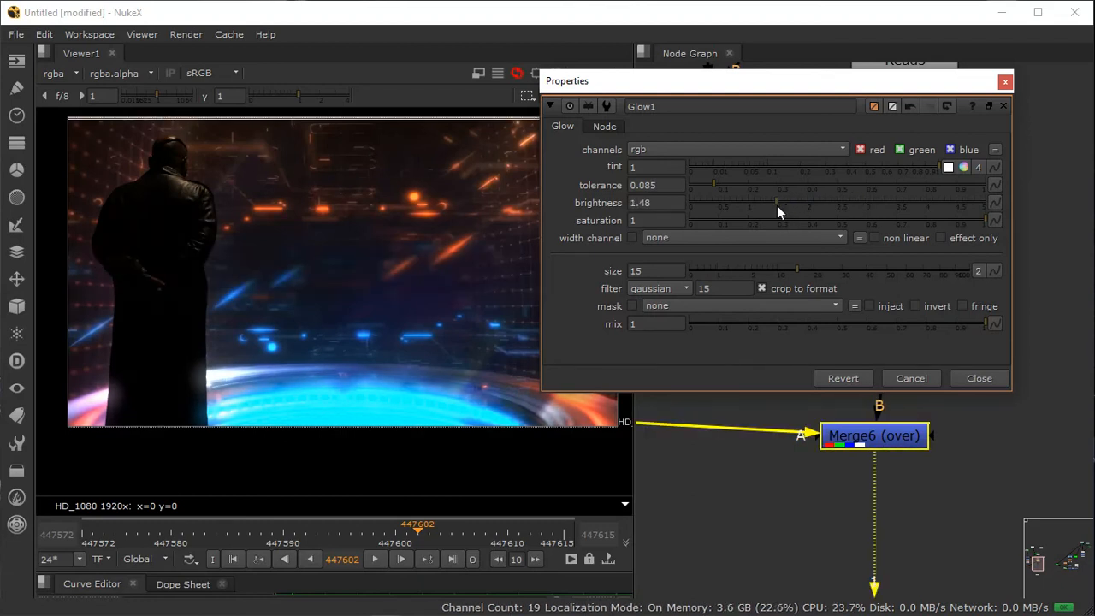
Step: Try a lower saturation on Glow1, restore it to 1, and adjust the glow size to 16
mouse_move(748, 219)
left_mouse_down()
mouse_move(793, 220)
mouse_move(702, 219)
left_mouse_up()
left_click(744, 222, "ctrl")
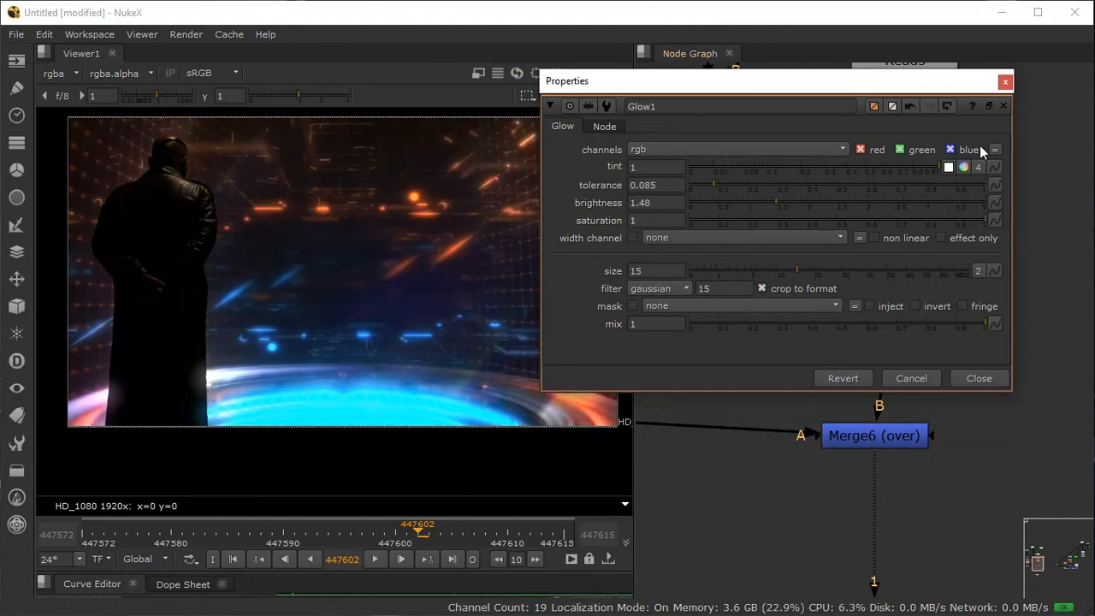
left_click_drag(827, 274, 1004, 276)
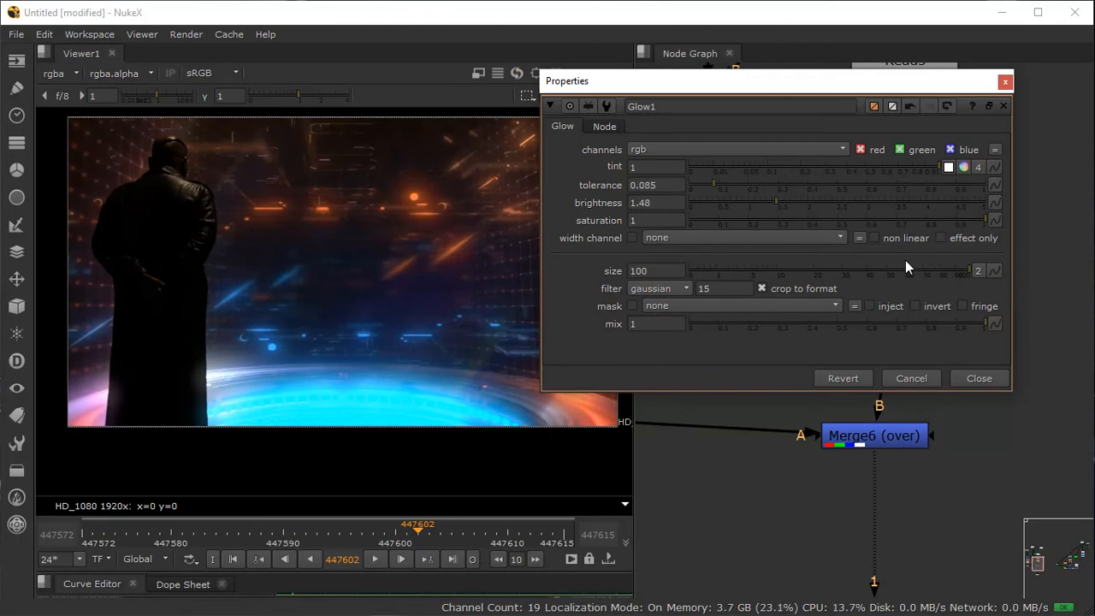
left_click(846, 268)
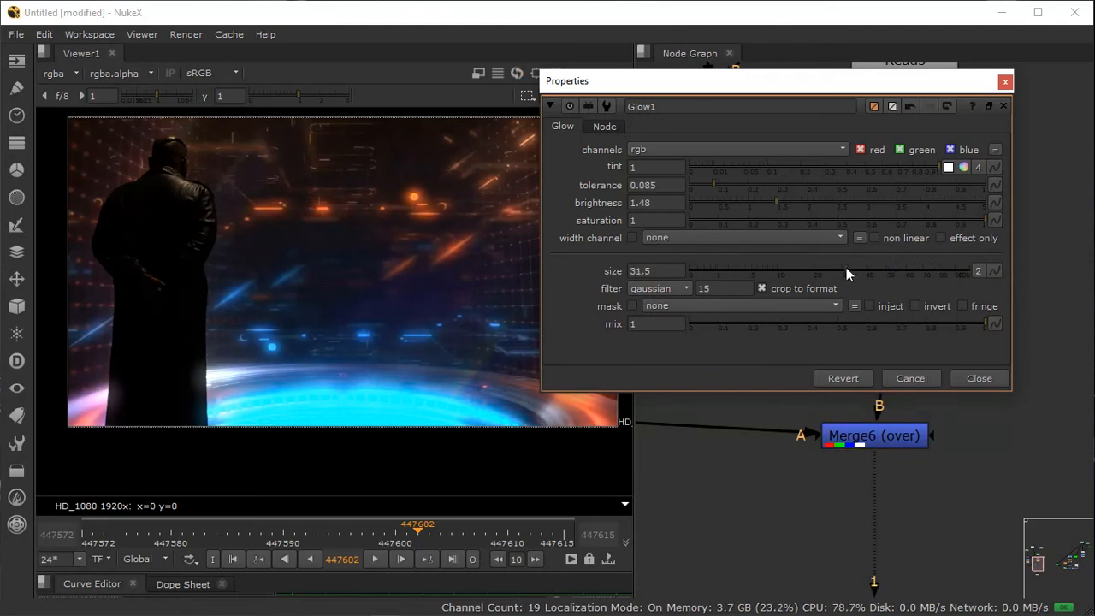
left_click_drag(846, 270, 800, 270)
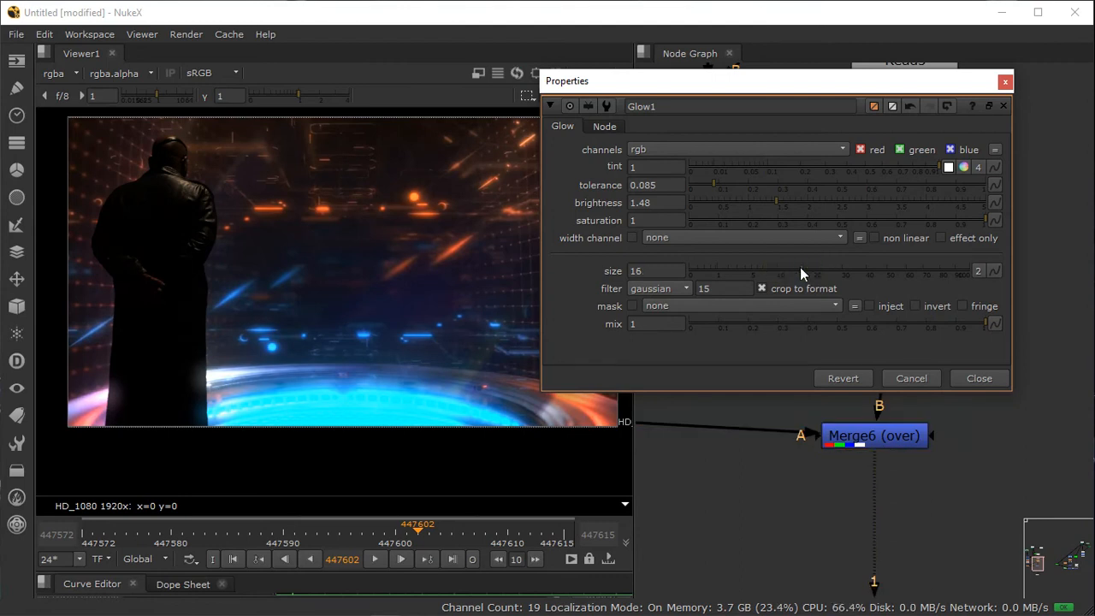
Step: Reduce Glow1's size to 7 and close its properties
left_click(1004, 81)
scroll(809, 350, "up", 5)
scroll(794, 276, "down", 5)
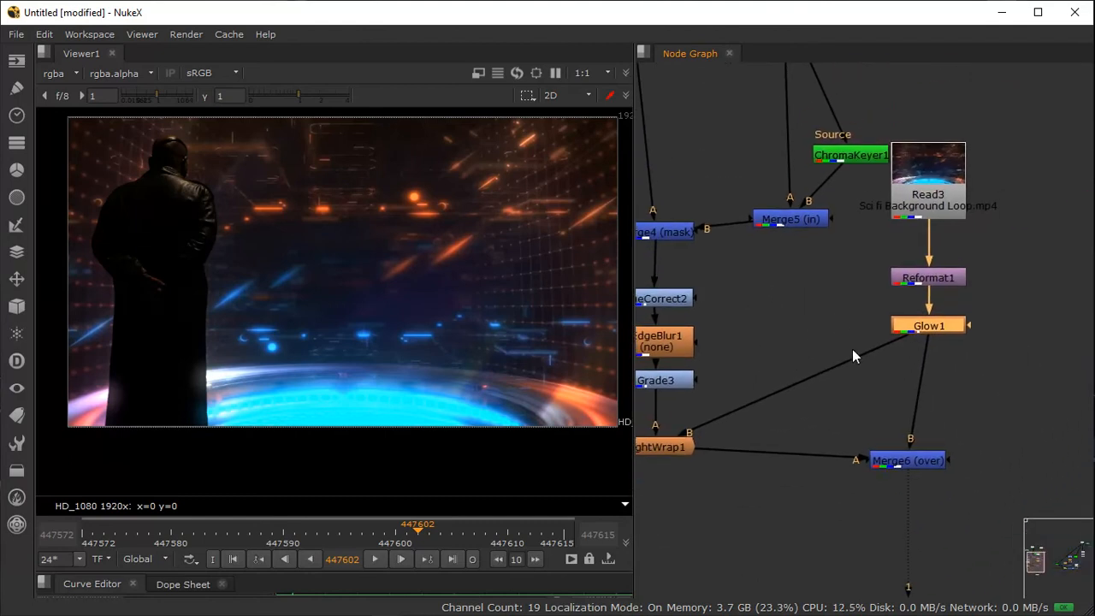
scroll(825, 357, "up", 8)
scroll(867, 317, "down", 4)
double_click(962, 360)
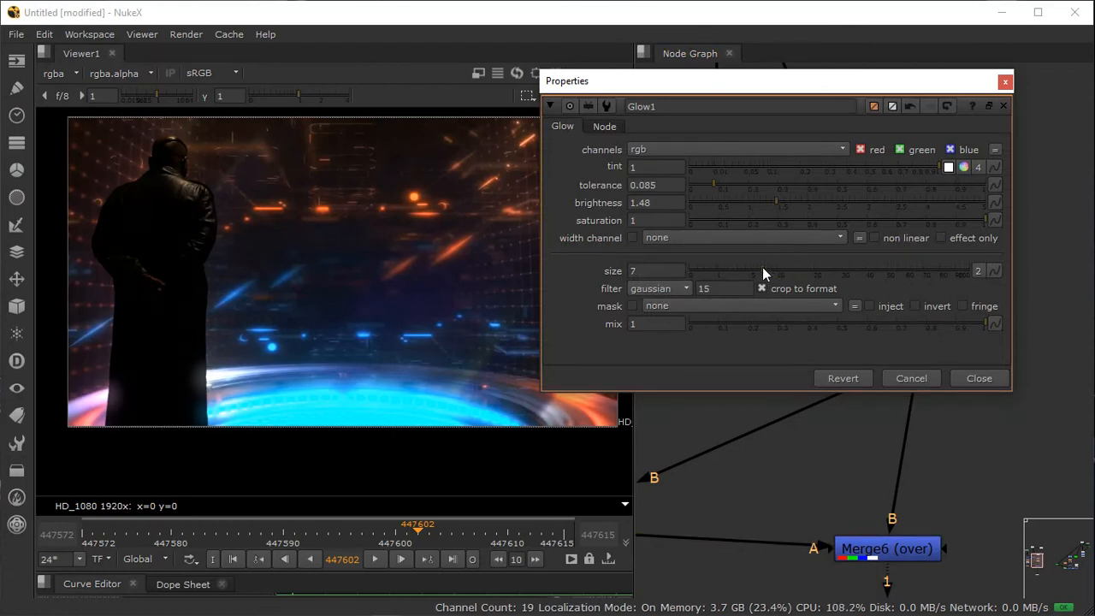
left_click(1005, 81)
Step: Move LightWrap1 away from Merge6, set it to generate the wrap only, and close its properties
middle_click_drag(813, 325, 918, 291)
middle_click_drag(699, 376, 869, 205)
left_click_drag(838, 340, 775, 367)
double_click(775, 368)
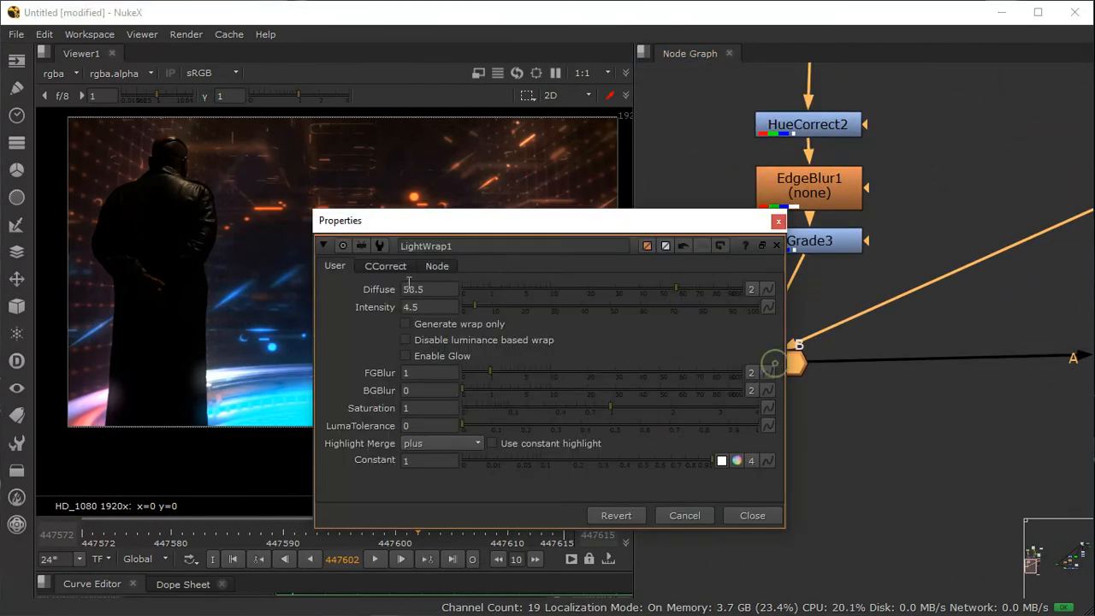
left_click(428, 324)
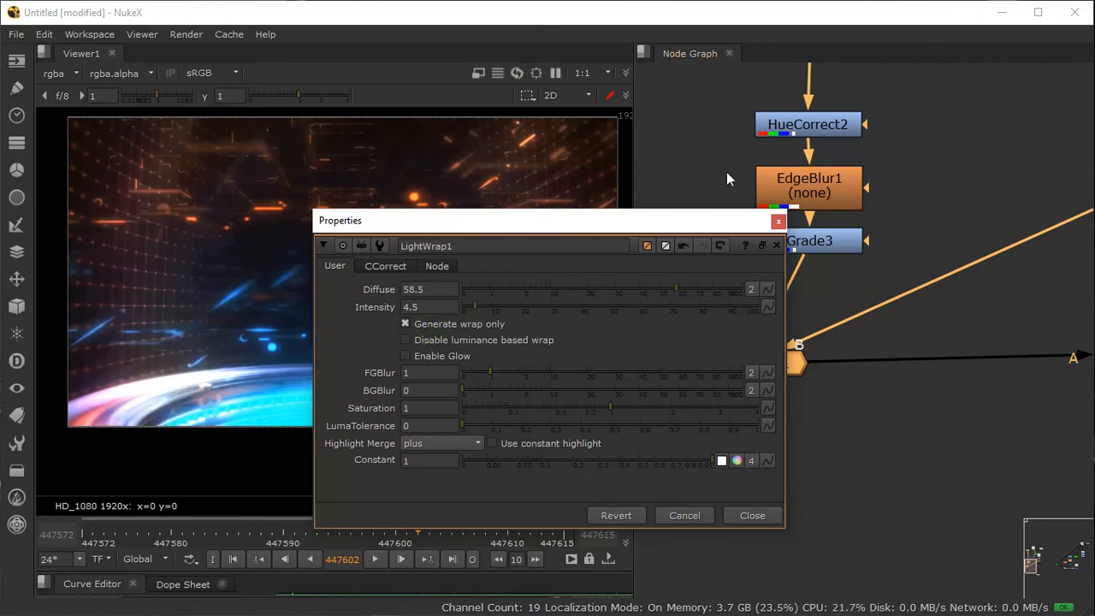
left_click(778, 221)
Step: Add a Merge node and connect its A input to LightWrap1 and its B input to Grade3
left_click(853, 490)
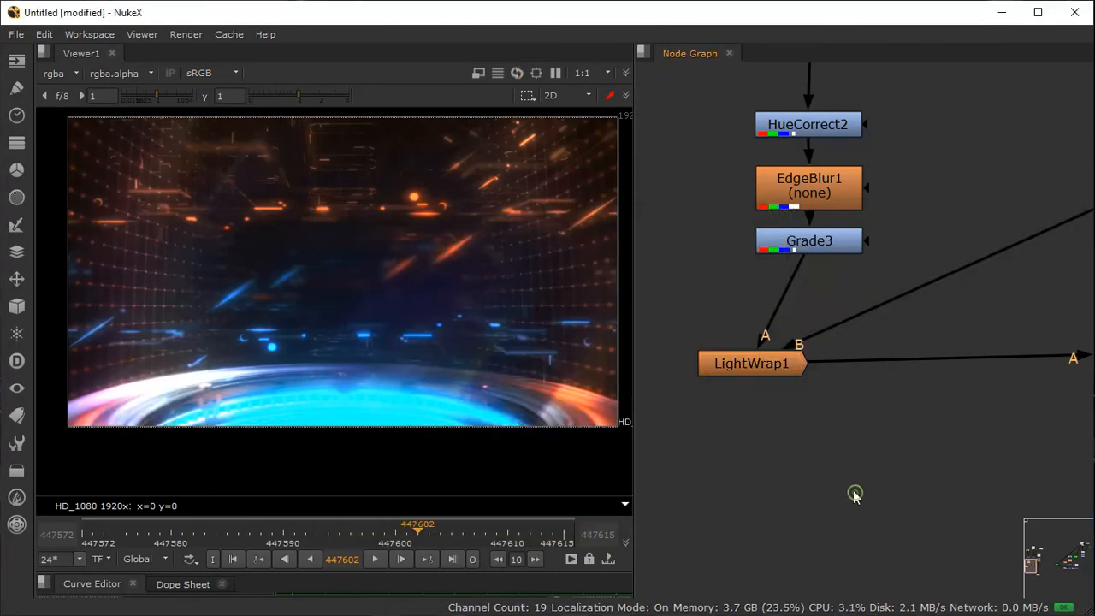
key("m")
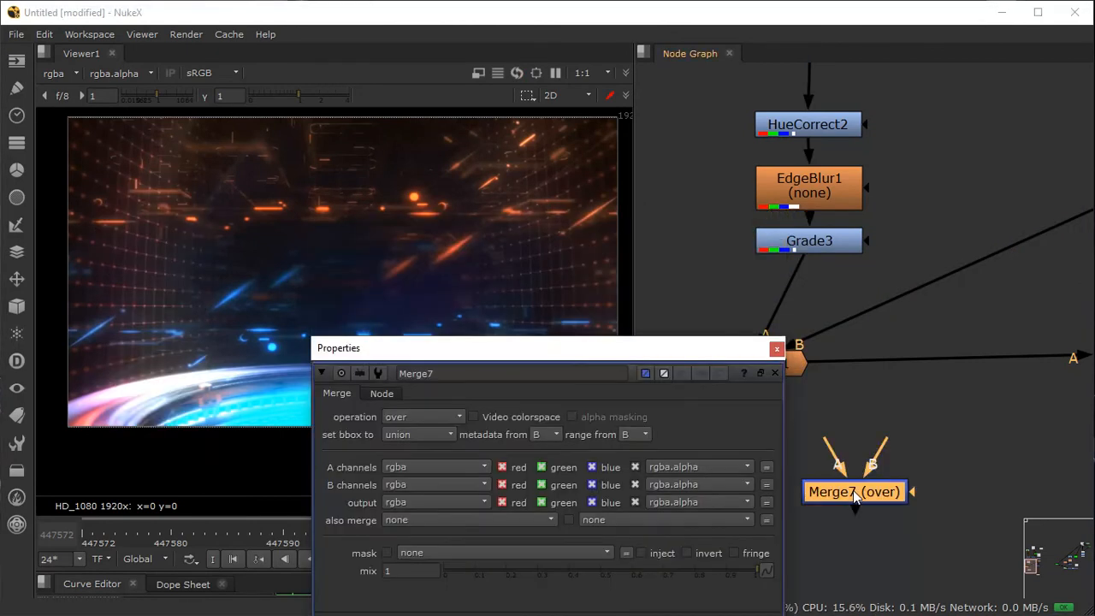
left_click(775, 348)
left_click_drag(826, 447, 751, 370)
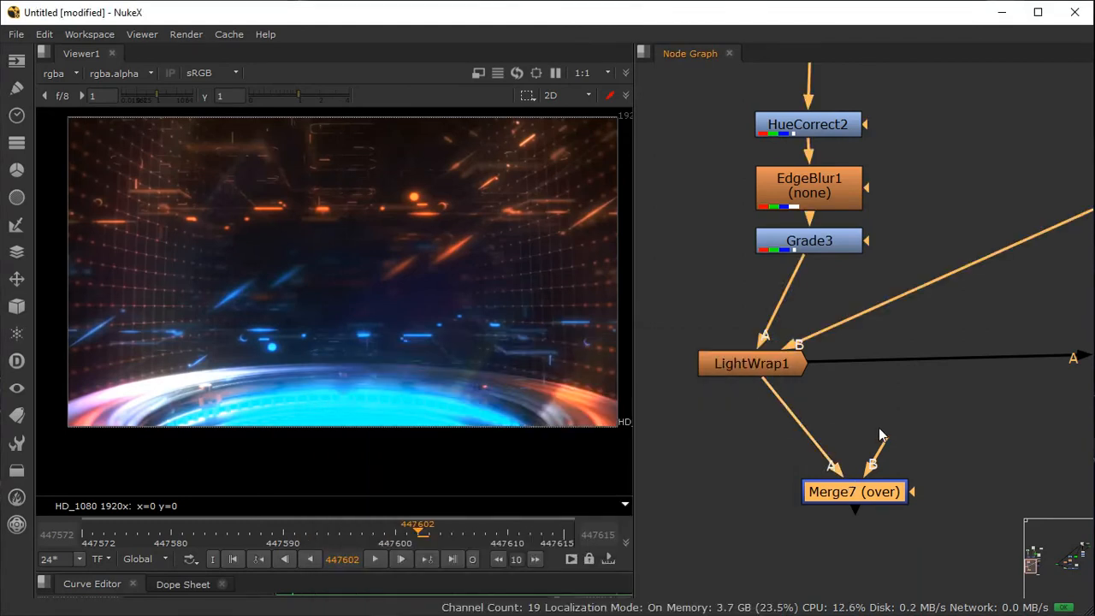
left_click_drag(885, 483, 957, 427)
left_click_drag(953, 381, 832, 237)
Step: Insert Merge7 into the connection between LightWrap1 and Merge6, and space LightWrap1 farther away from it
left_click_drag(838, 359, 961, 368)
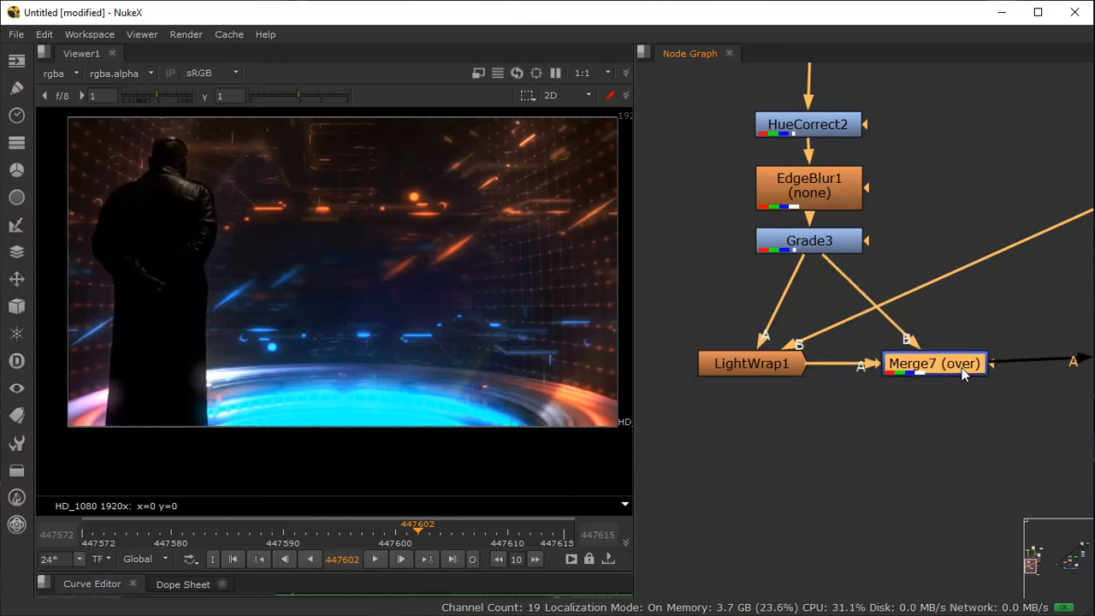
left_click_drag(747, 371, 684, 369)
middle_click_drag(754, 416, 844, 412)
Step: Try the plus, screen, overlay and min operations on Merge7
double_click(1002, 355)
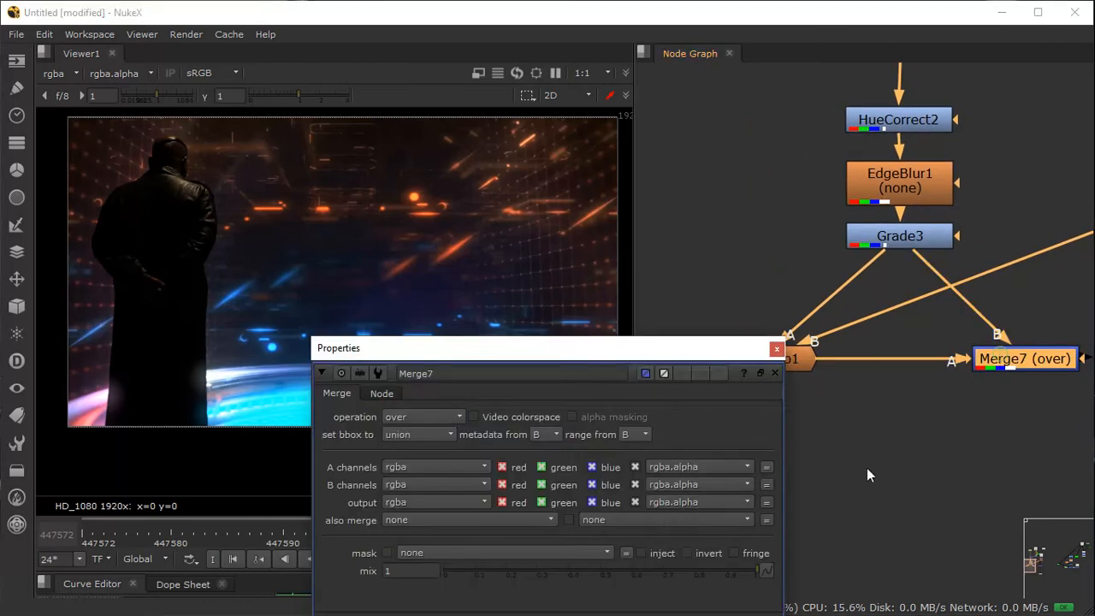
left_click(413, 417)
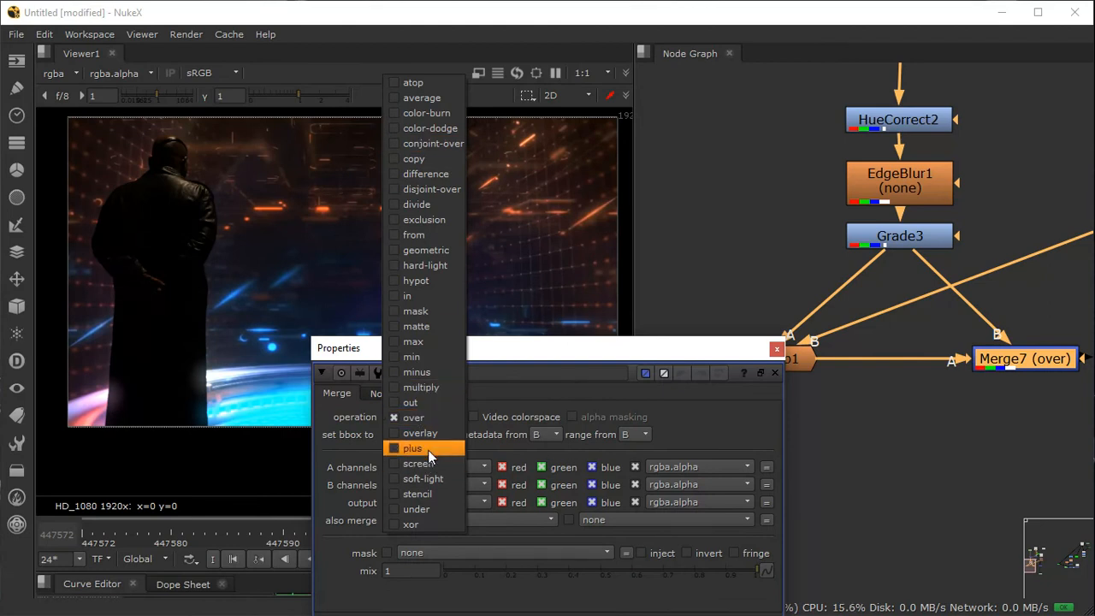
left_click(427, 449)
left_click(421, 421)
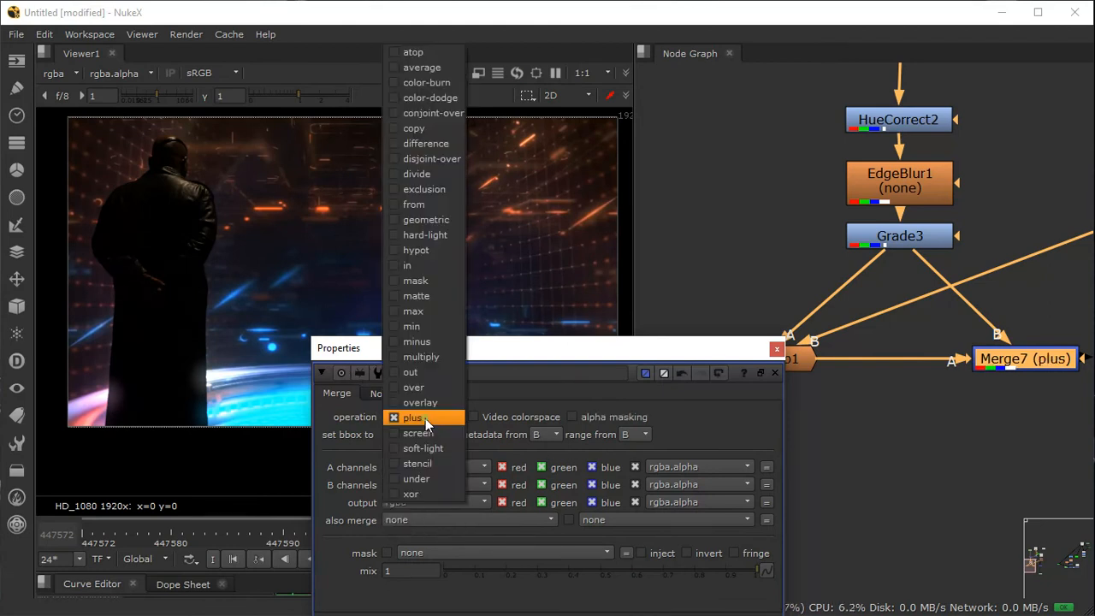
left_click(427, 434)
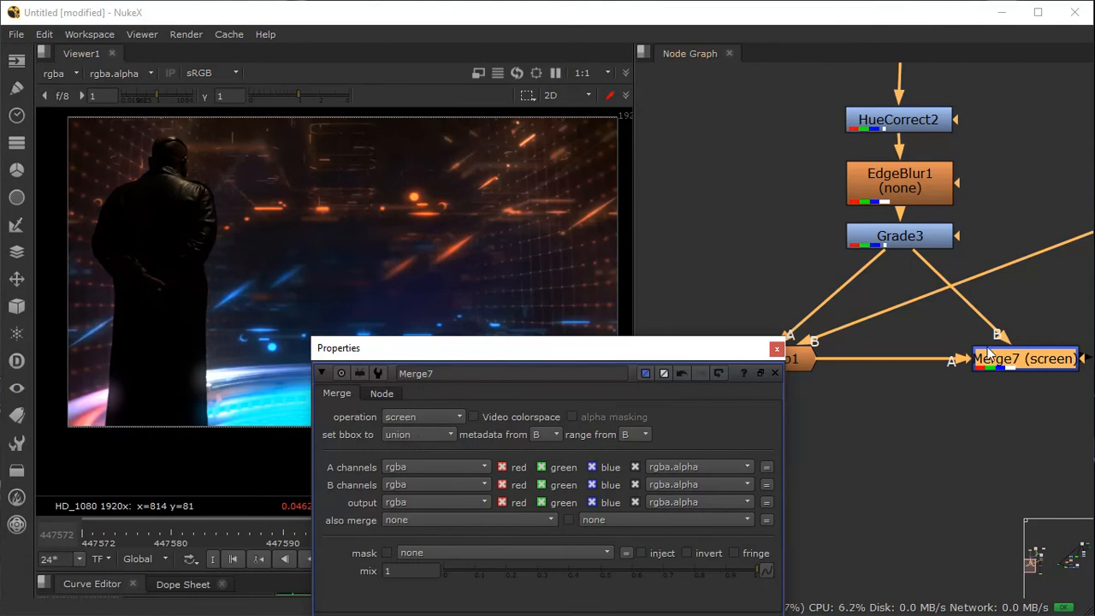
left_click(432, 417)
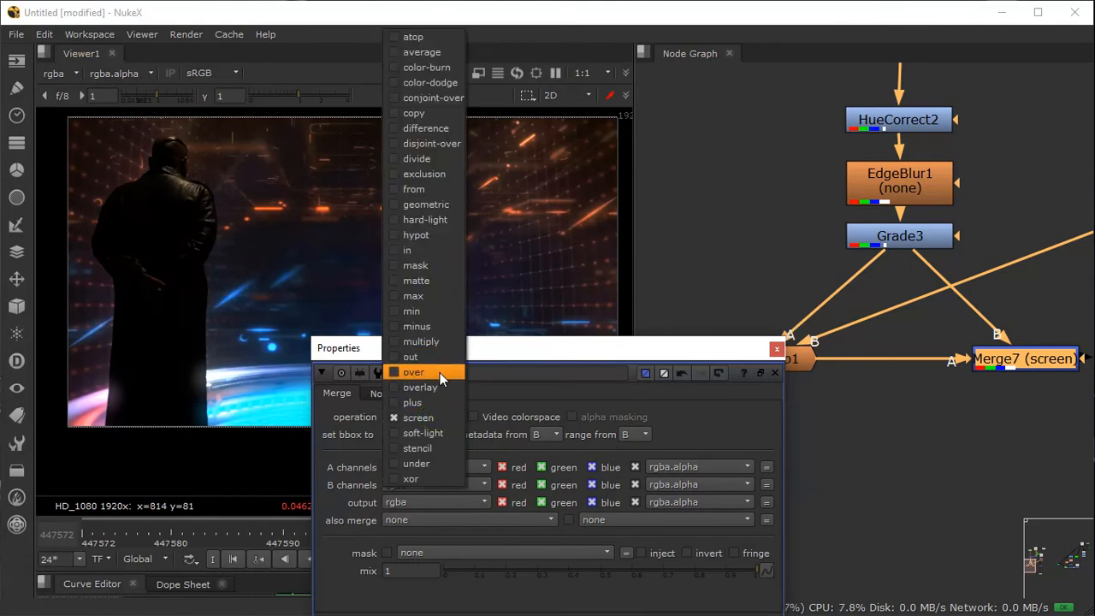
left_click(439, 385)
left_click(419, 417)
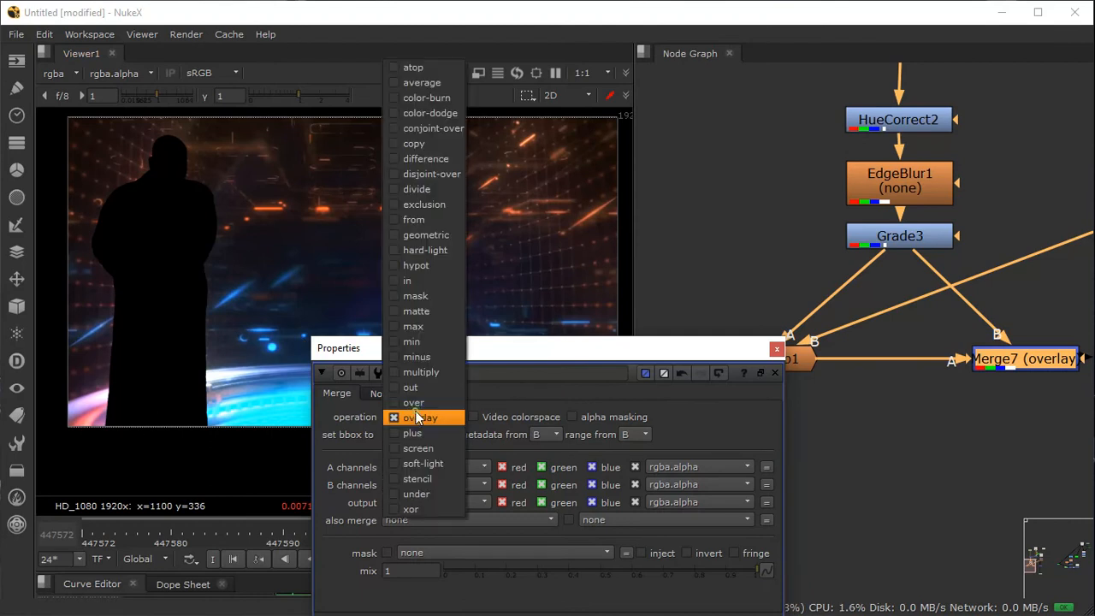
left_click(417, 342)
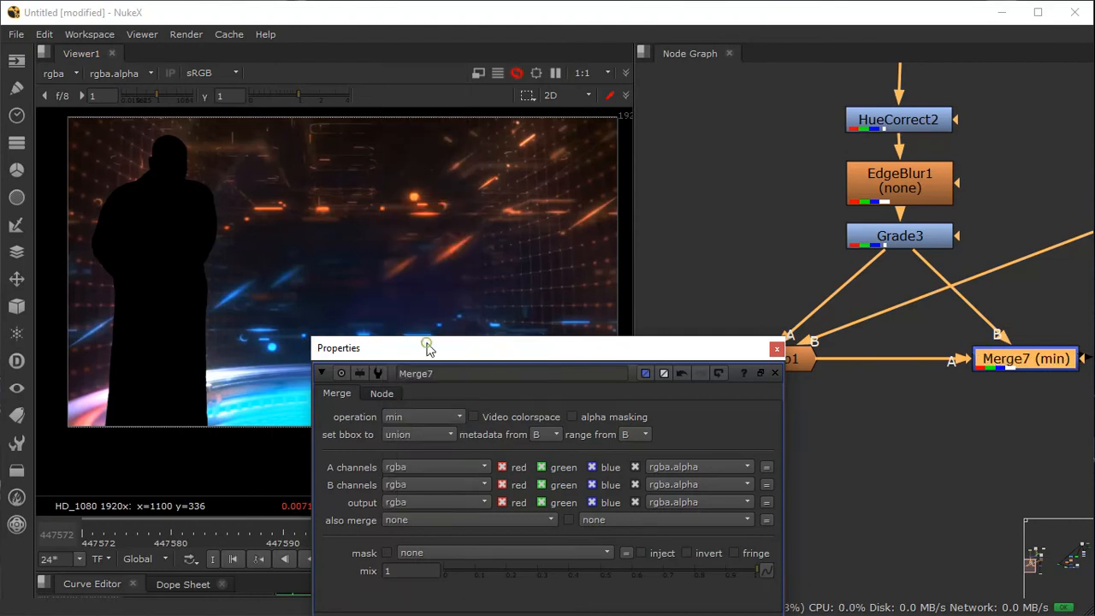
Step: Try the soft-light and stencil operations on Merge7, and return it to over
left_click(412, 417)
left_click(412, 416)
left_click(413, 416)
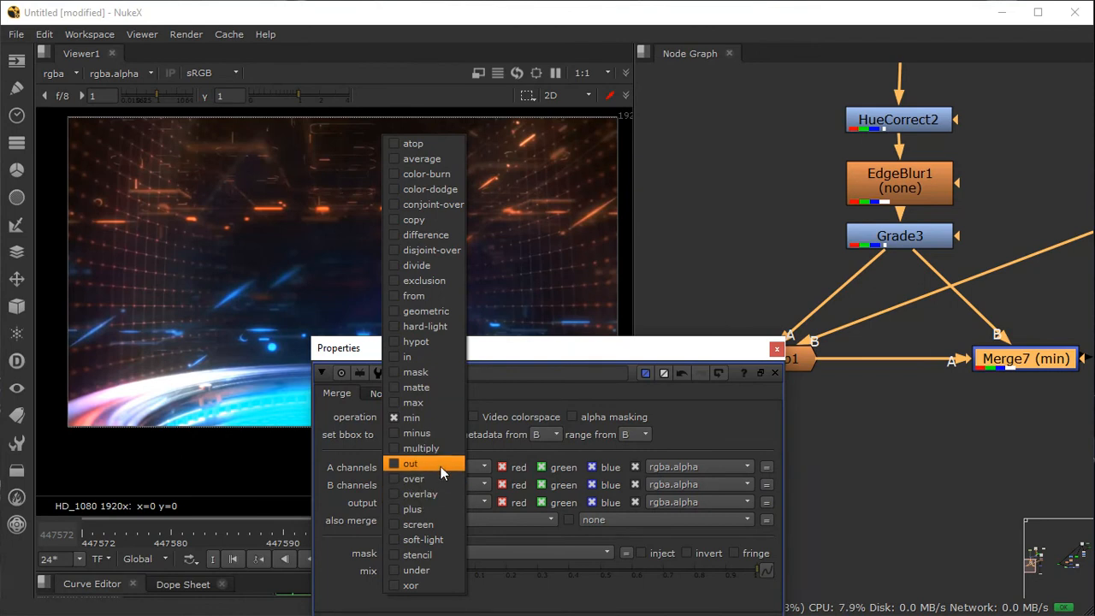
left_click(420, 540)
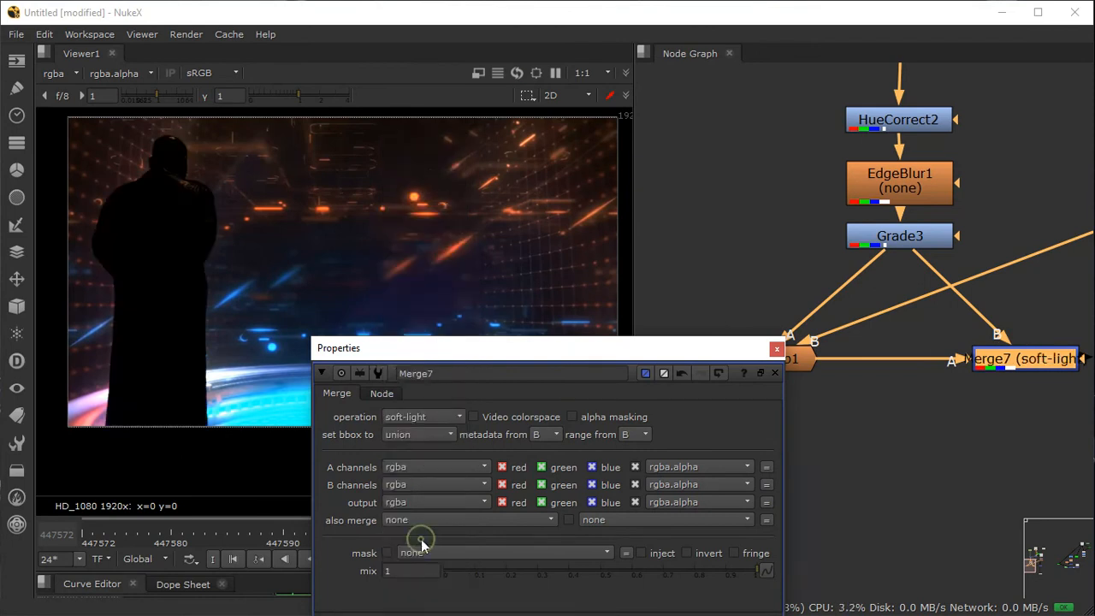
left_click(420, 418)
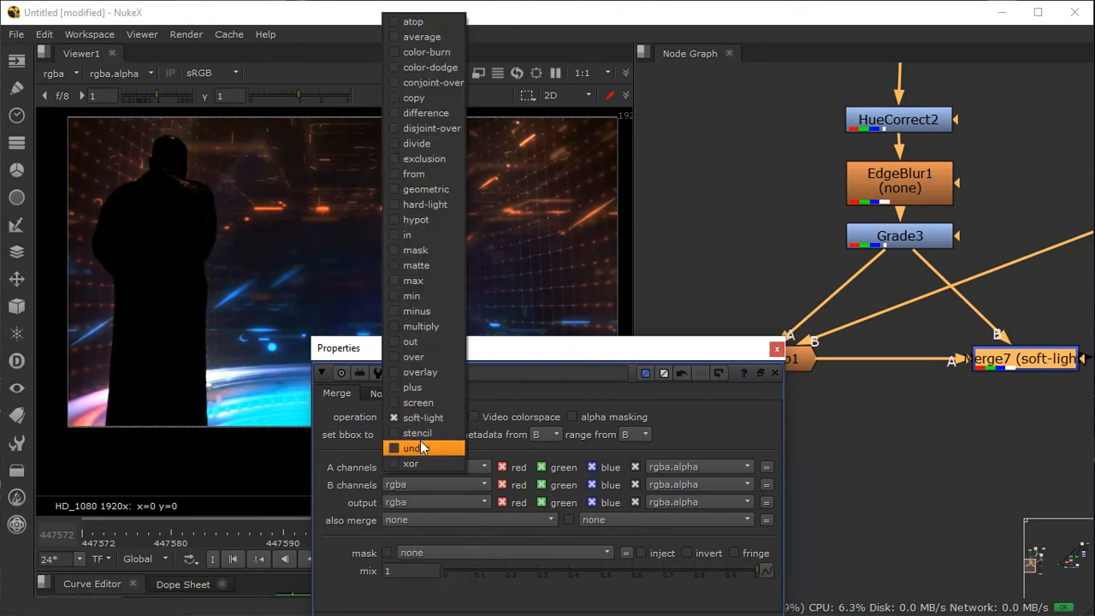
left_click(420, 433)
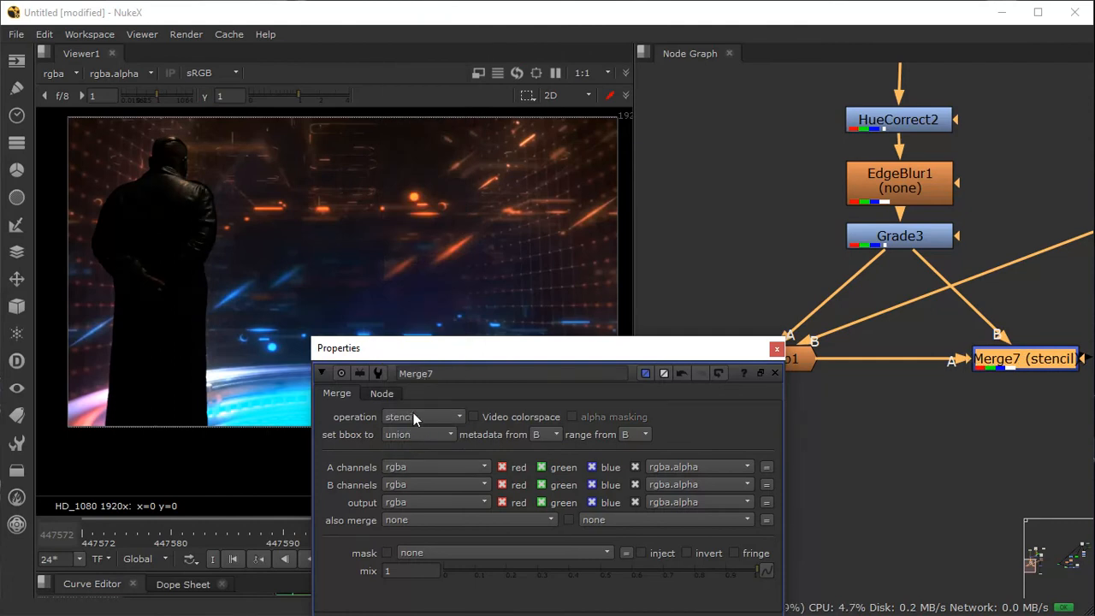
left_click(413, 414)
left_click(426, 349)
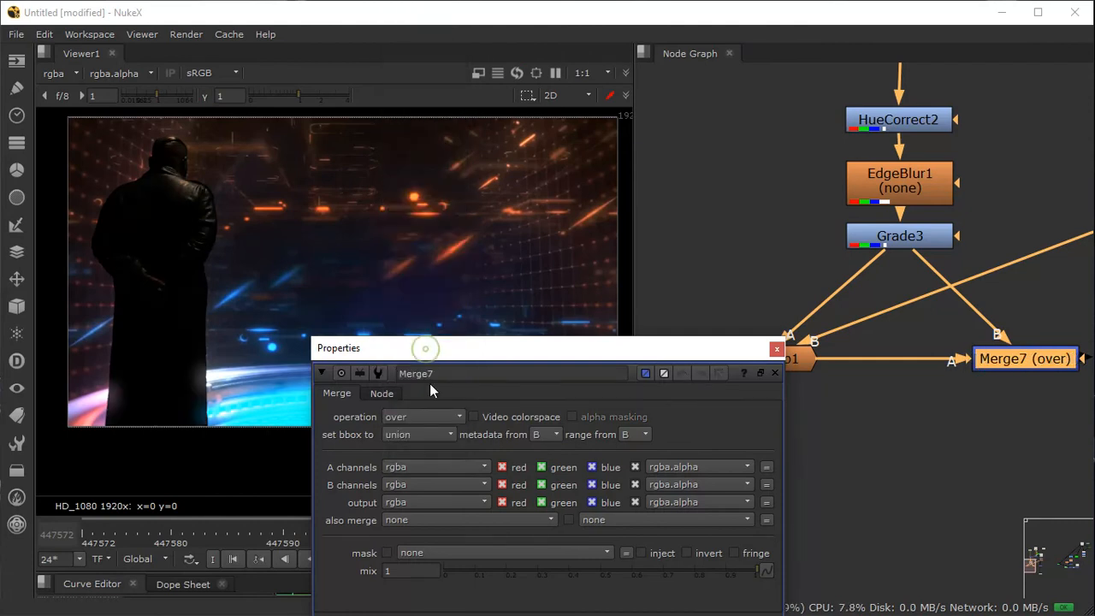
Step: Try overlay on Merge7 once more, restore the over operation, and close the properties
left_click(435, 415)
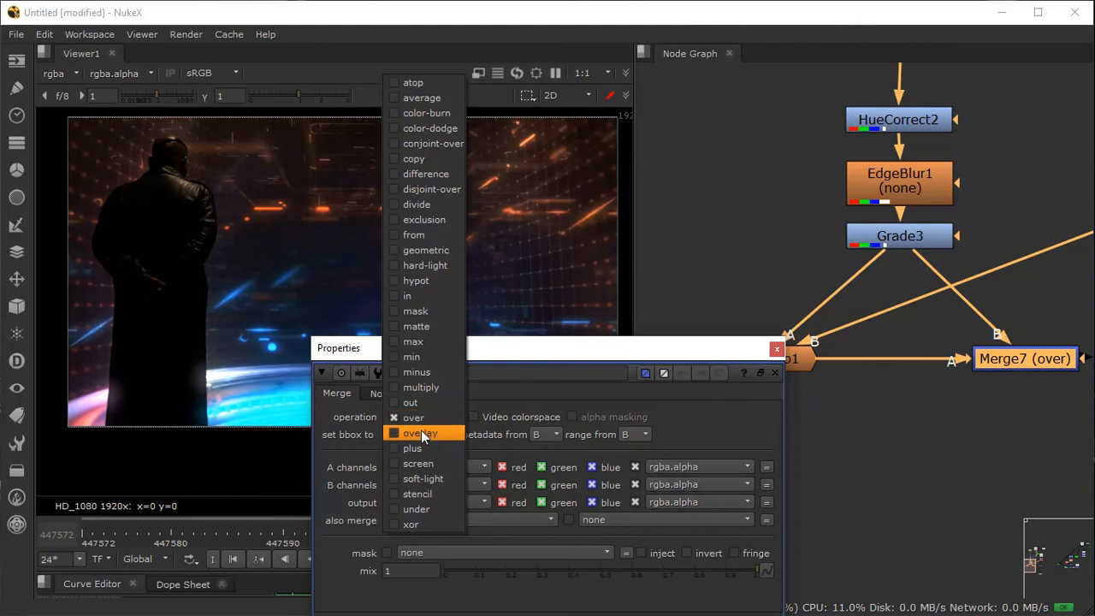
left_click(421, 431)
left_click(417, 418)
left_click(414, 403)
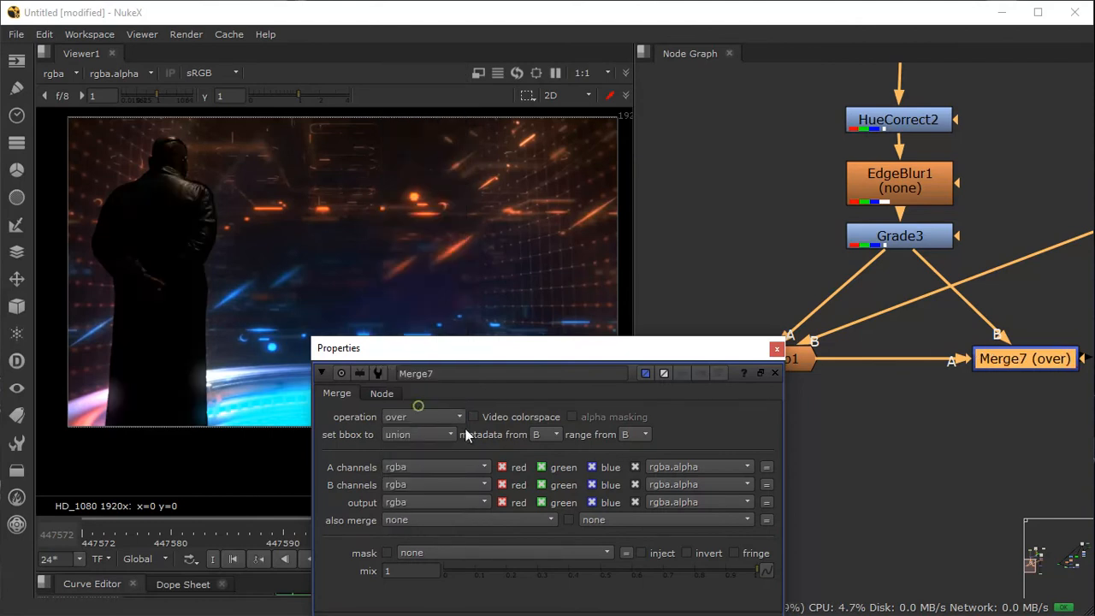
left_click(775, 348)
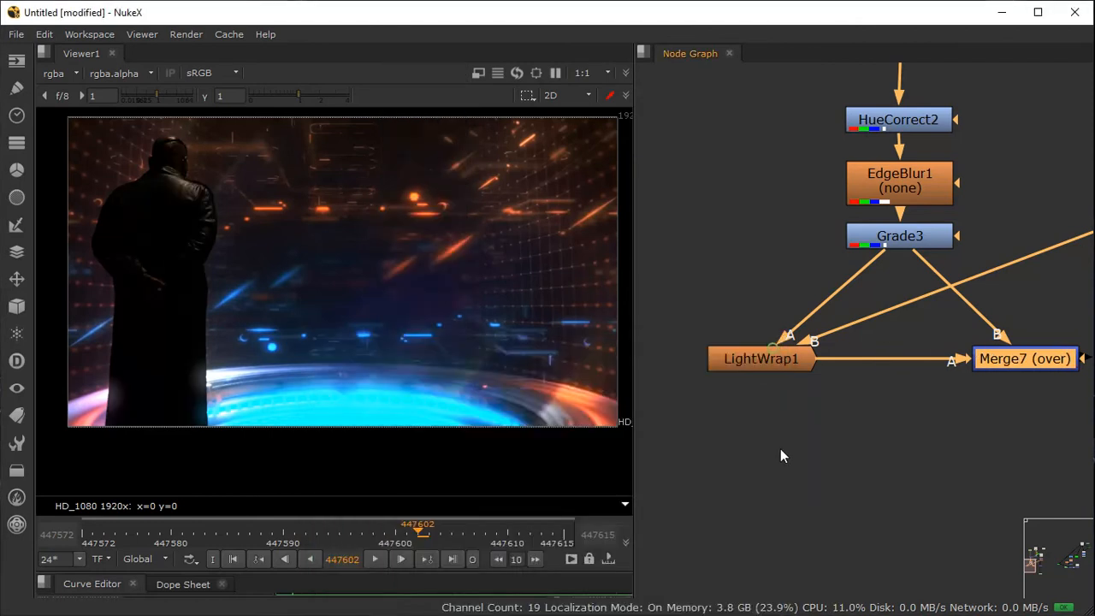
Step: Open LightWrap1's properties, set Diffuse to 19, try an Intensity of 0, and set Intensity to 3
double_click(782, 366)
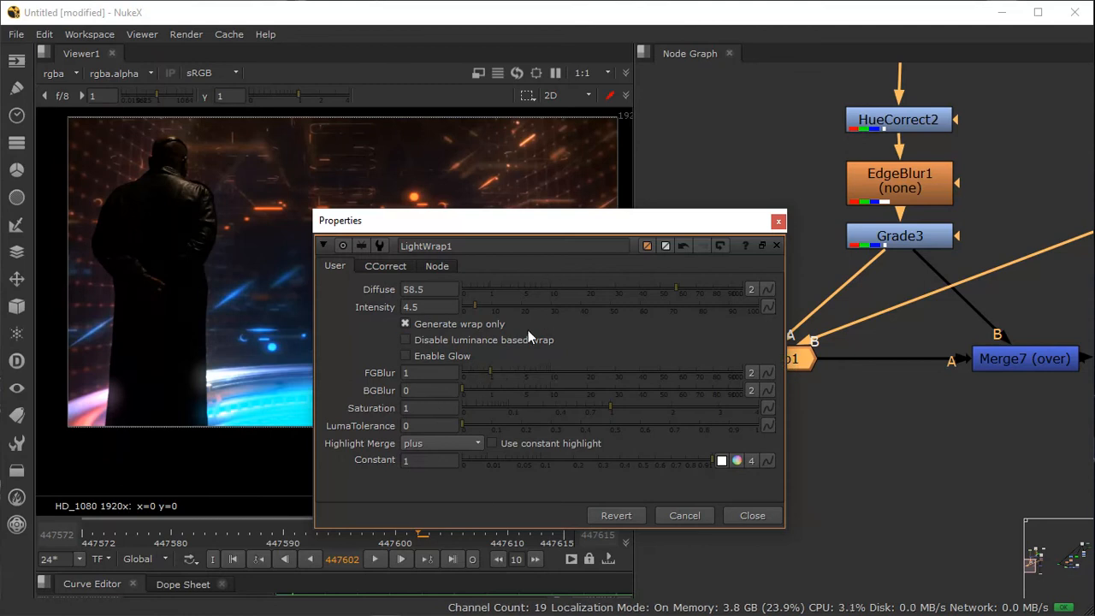
left_click_drag(472, 303, 470, 303)
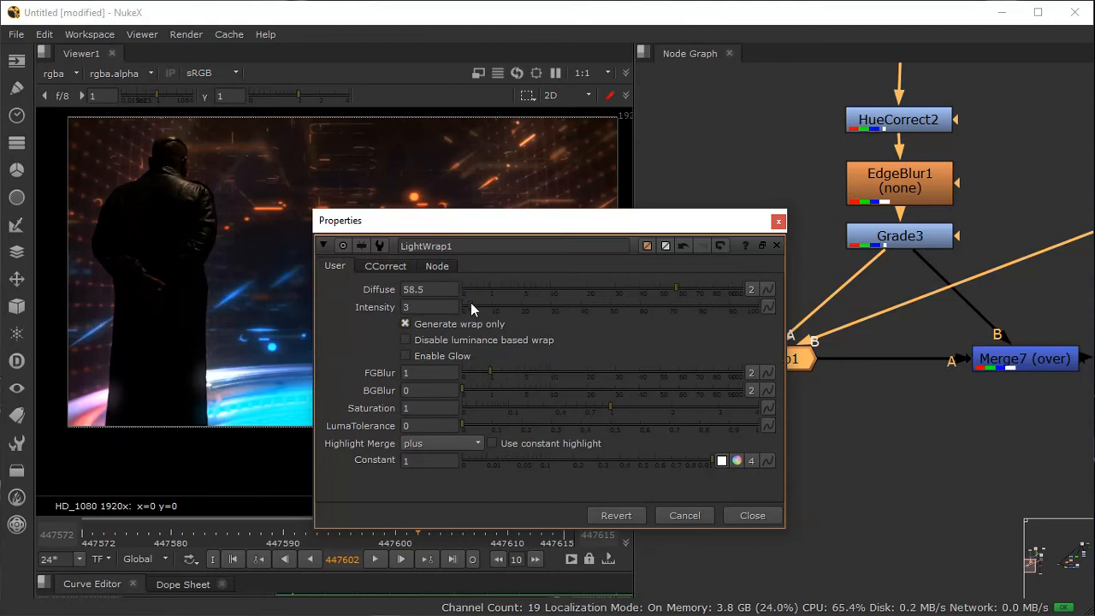
left_click_drag(672, 289, 584, 286)
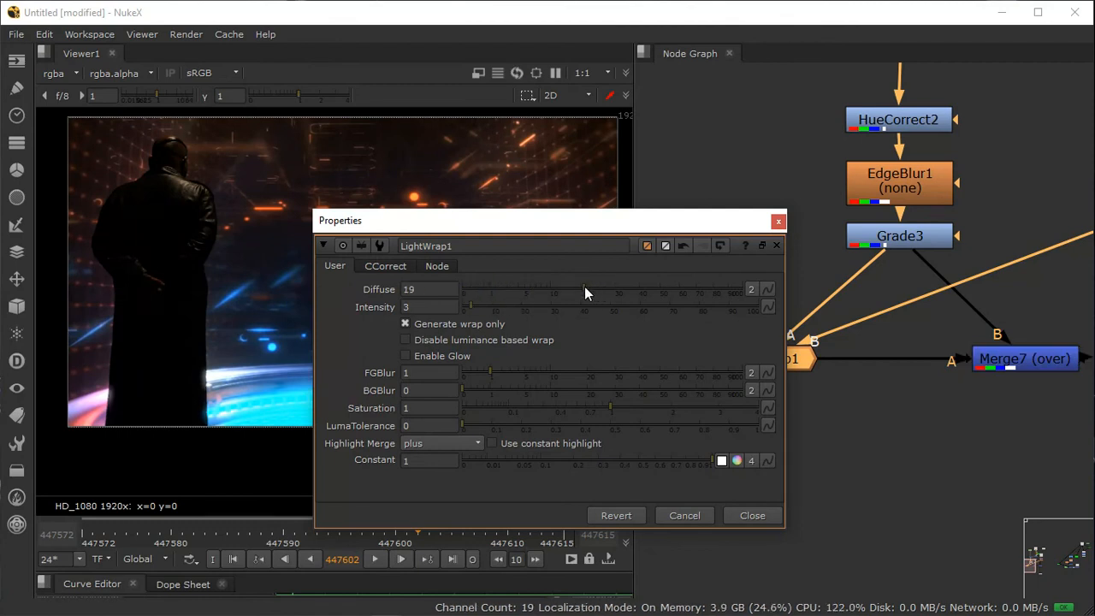
left_click_drag(478, 306, 456, 323)
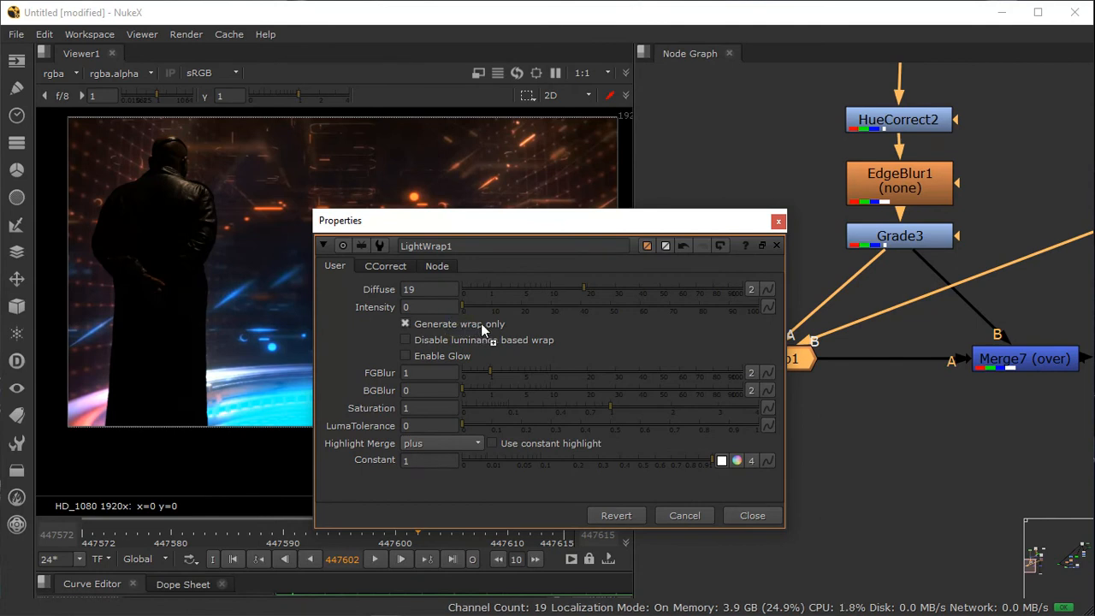
left_click(456, 306)
left_click_drag(466, 309, 473, 304)
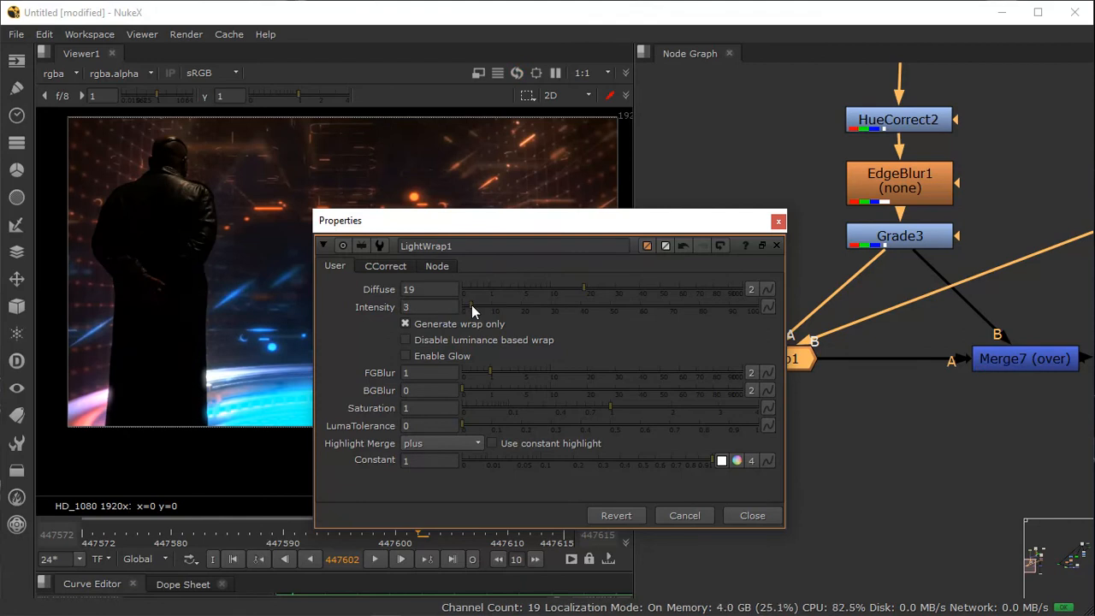
Step: Try Diffuse values of 87 and 22.5 on LightWrap1, enable its glow, and set Diffuse to 60
left_click_drag(594, 289, 724, 288)
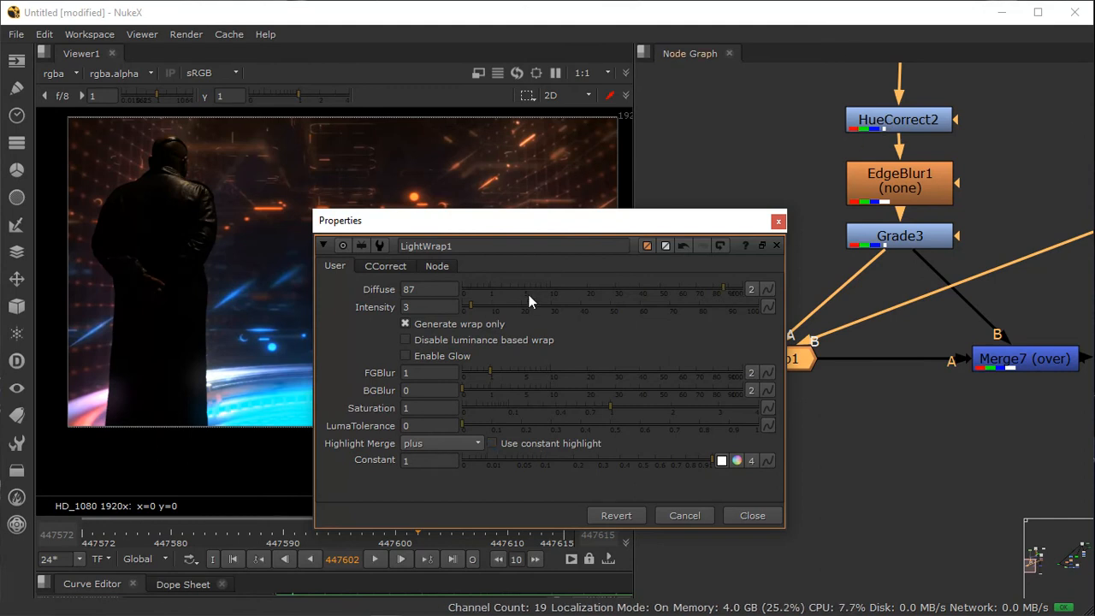
left_click(596, 288)
left_click(404, 355)
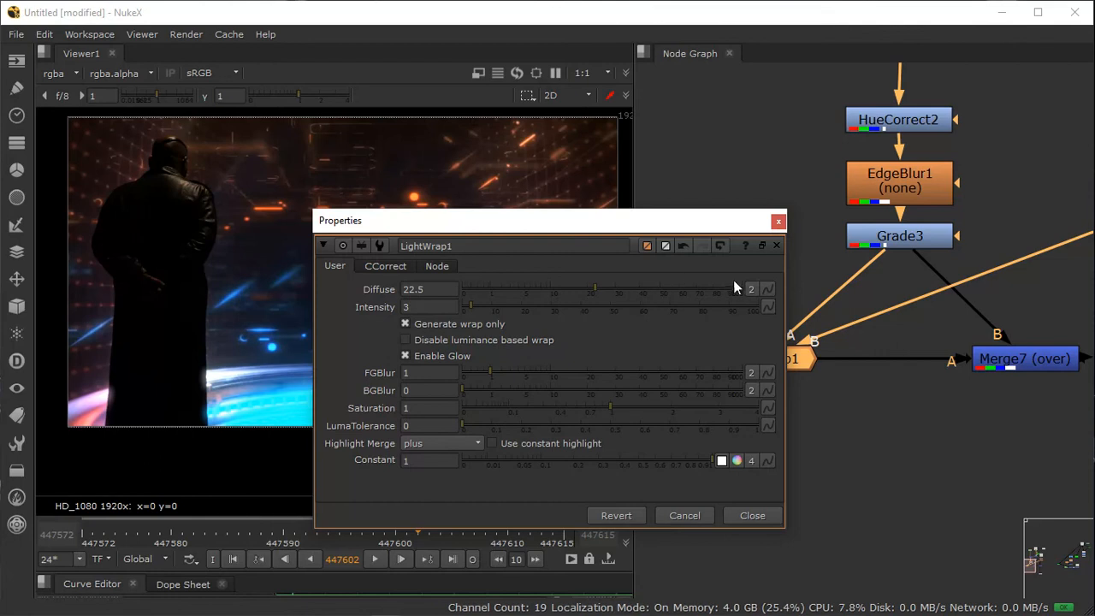
left_click(655, 285)
left_click(696, 284)
Step: Set LightWrap1's FGBlur to 1.6 and close its properties
right_click(517, 369)
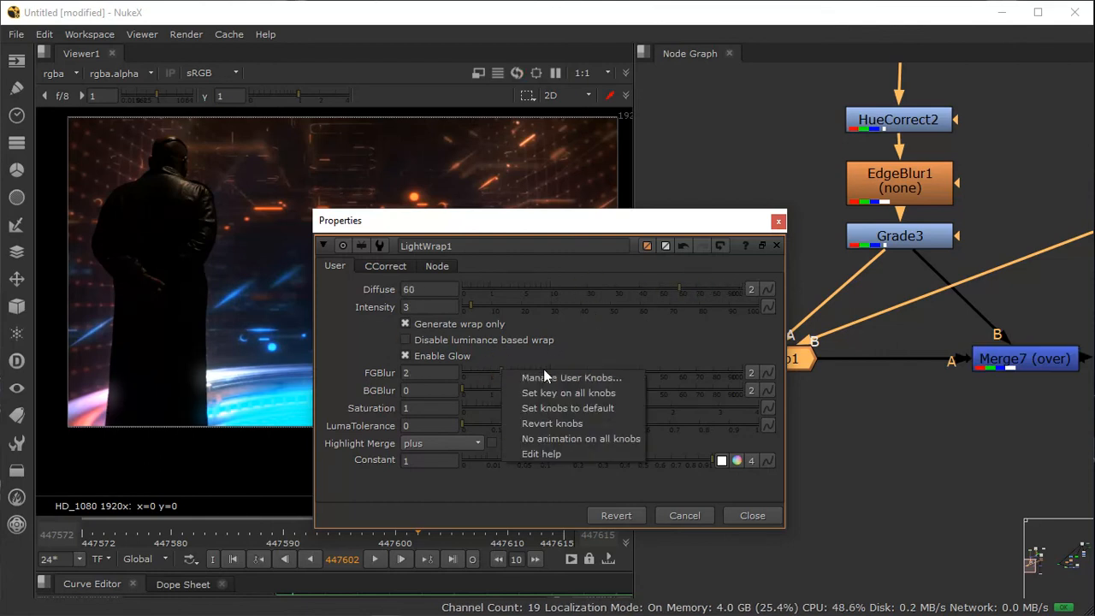
left_click(468, 373)
left_click_drag(469, 377, 497, 368)
right_click(497, 368)
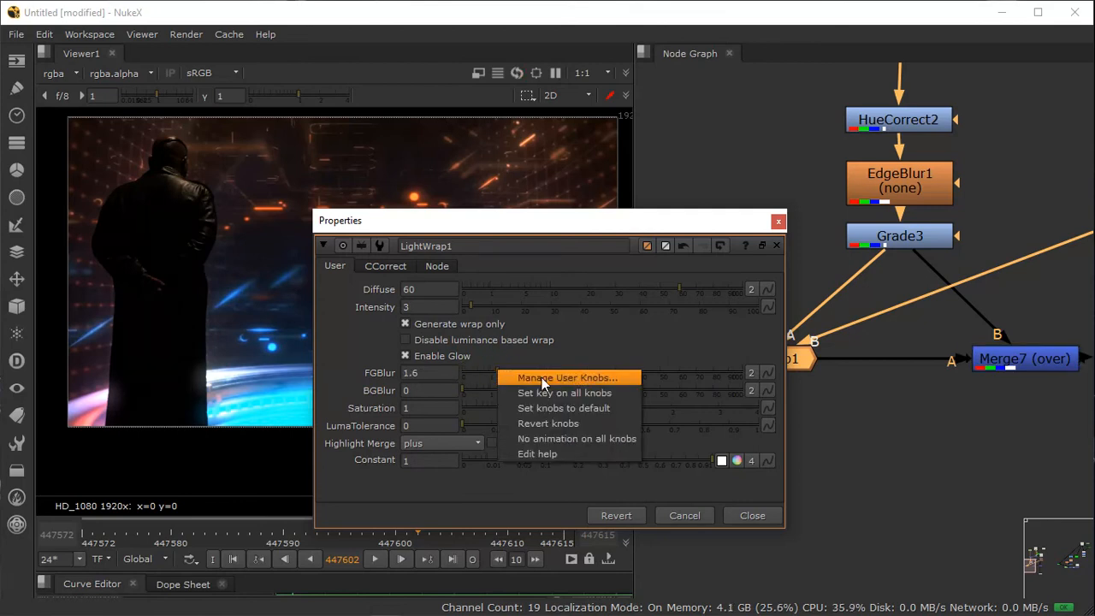
left_click(479, 377)
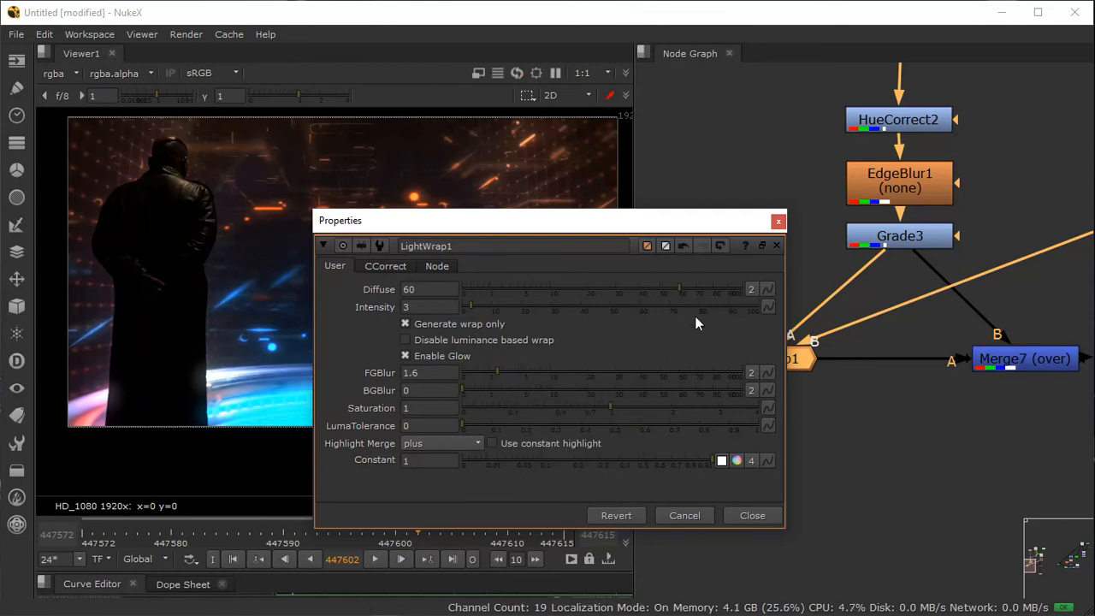
left_click(778, 221)
Step: Move Merge6 slightly farther from Merge7 so the two nodes line up horizontally
scroll(730, 454, "down", 3)
middle_click_drag(830, 366, 804, 392)
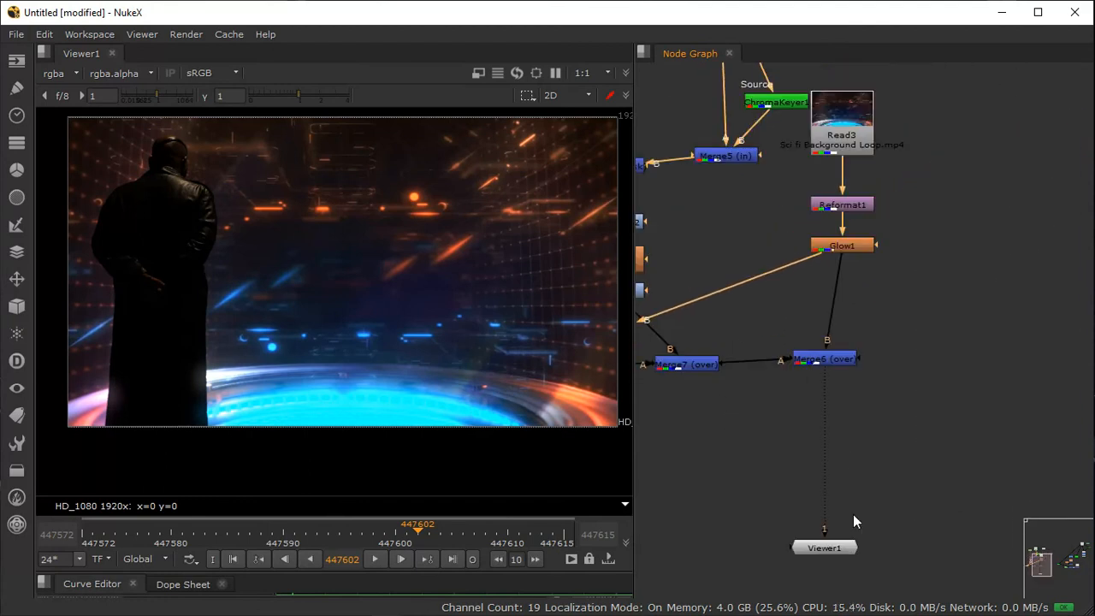
left_click_drag(838, 365, 862, 371)
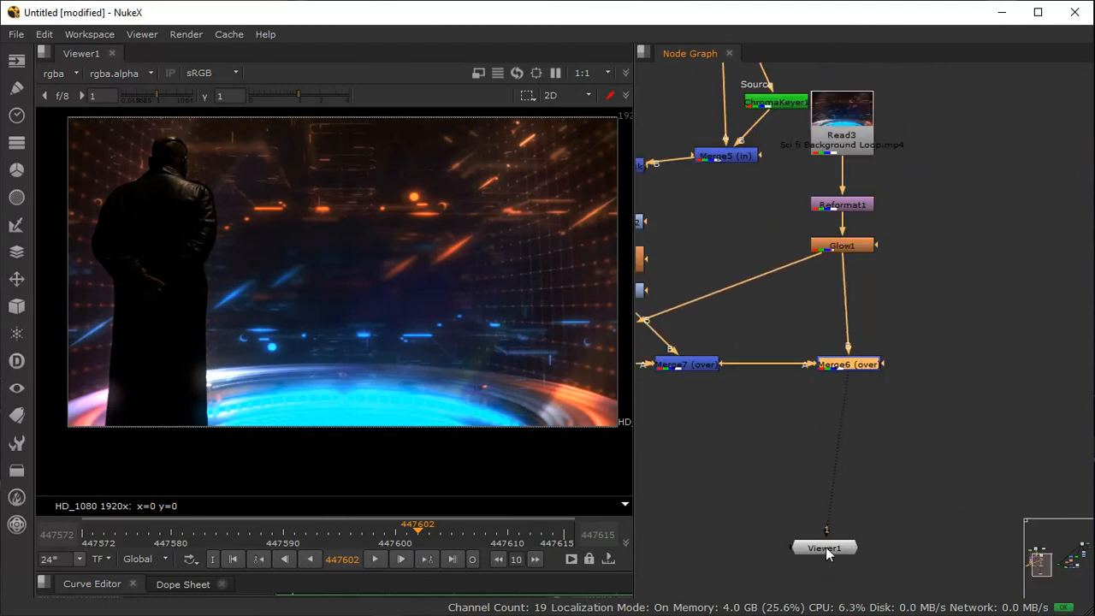
Step: Move Viewer1 slightly to line up under Merge6 and add a Constant node below Merge7
left_click_drag(825, 547, 852, 554)
left_click(786, 464)
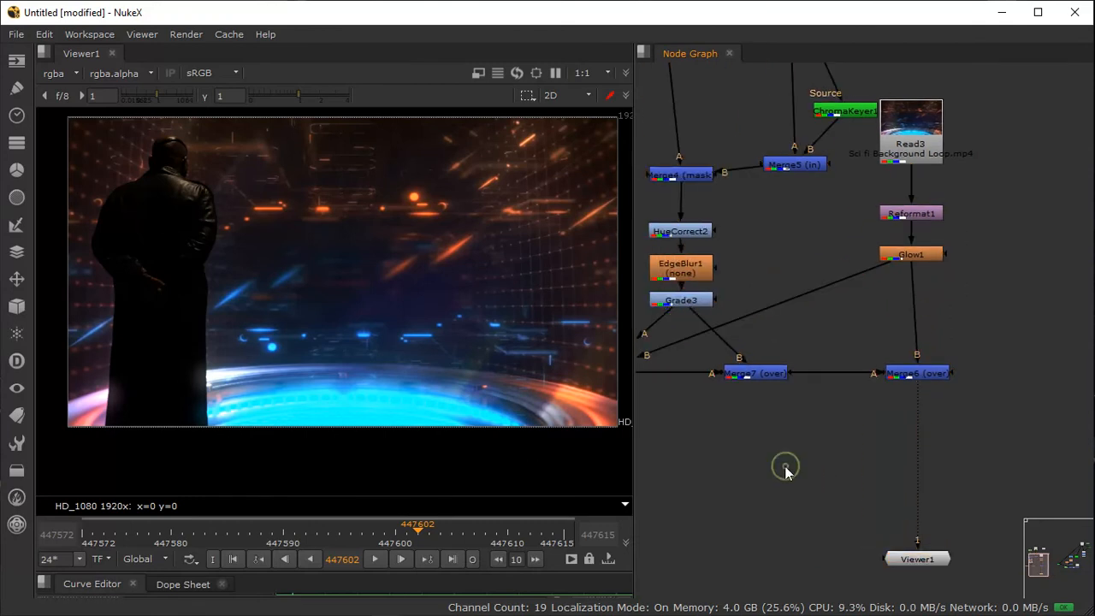
key("Tab")
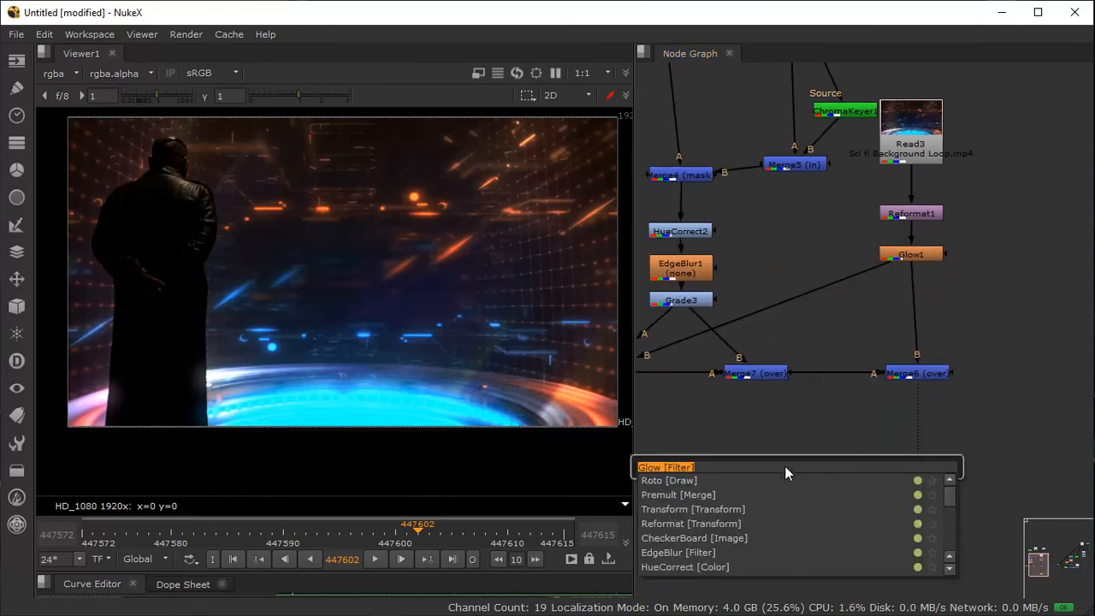
type("constant")
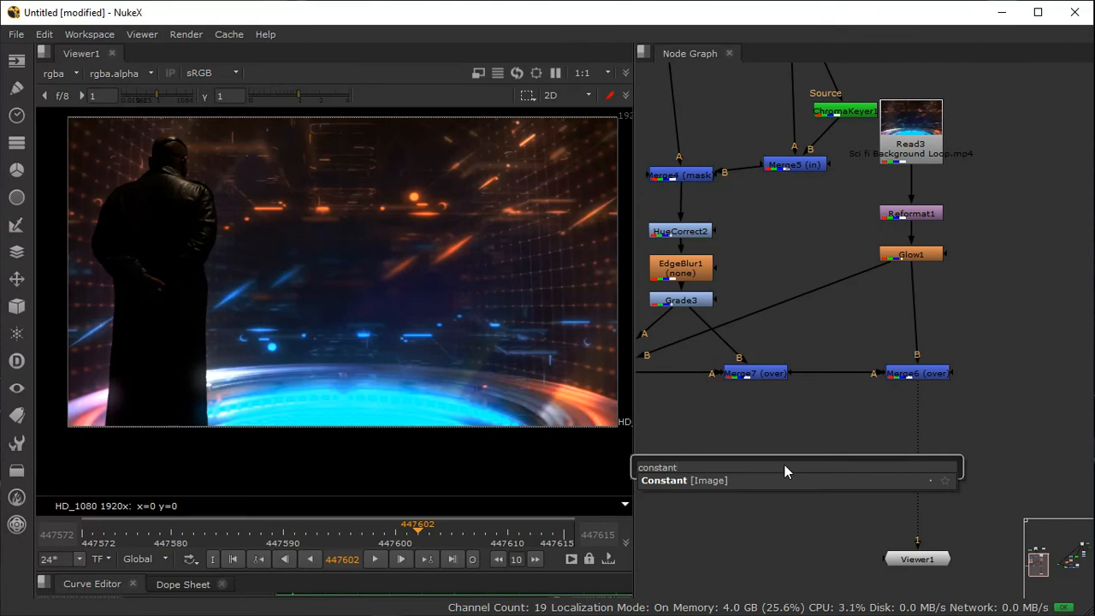
left_click(766, 477)
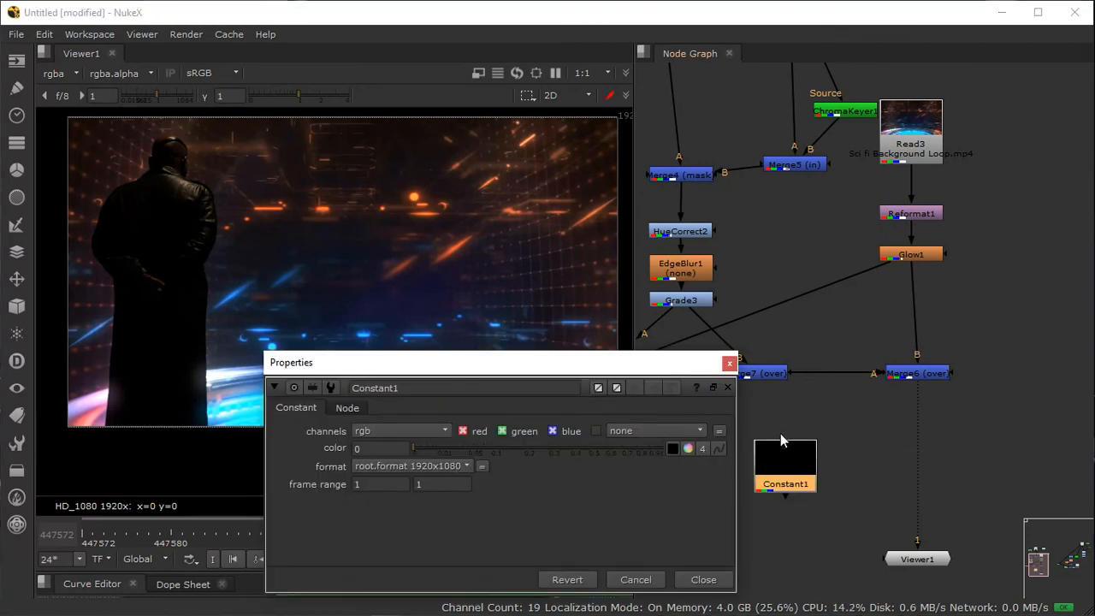
Step: Sample the bright cyan floor glow as Constant1's color and set its channels to rgba
left_click_drag(706, 370, 891, 233)
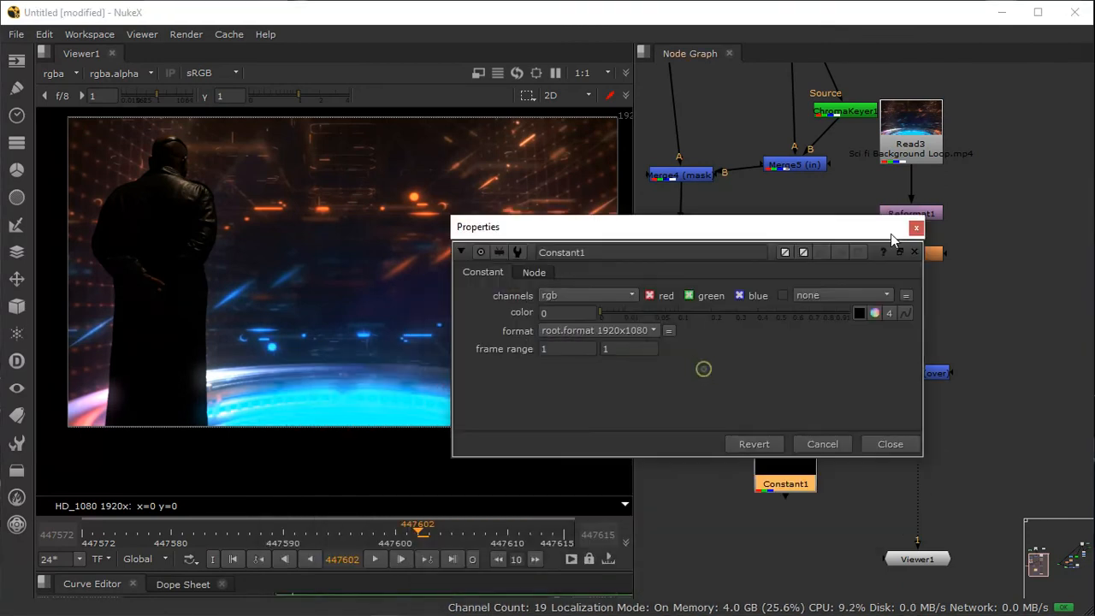
left_click(860, 313)
left_click_drag(274, 403, 292, 413, "ctrl+shift")
left_click(352, 404, "ctrl")
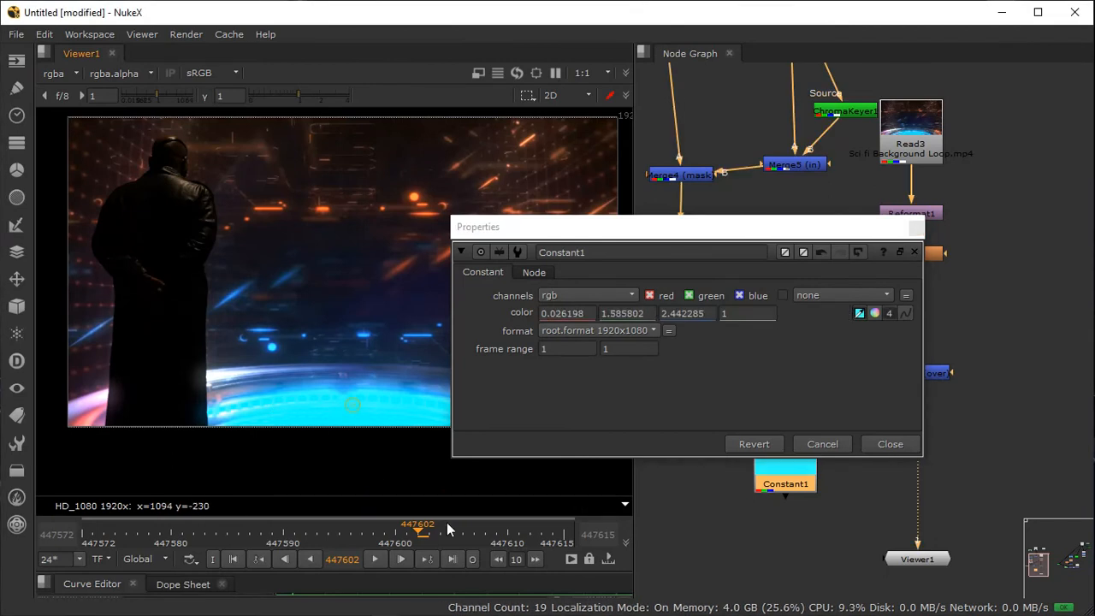
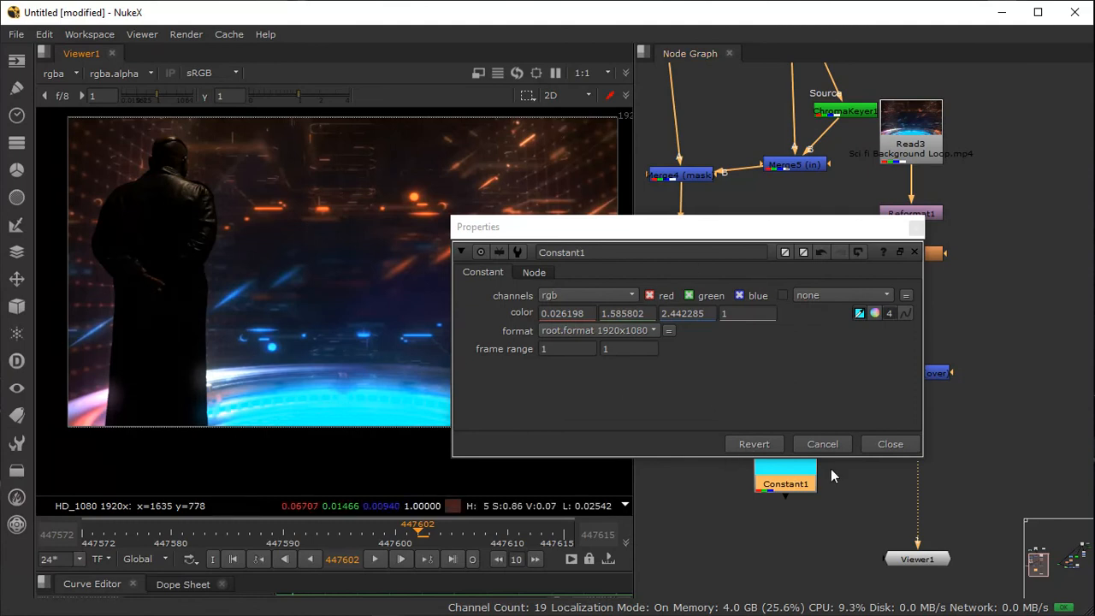
left_click(618, 295)
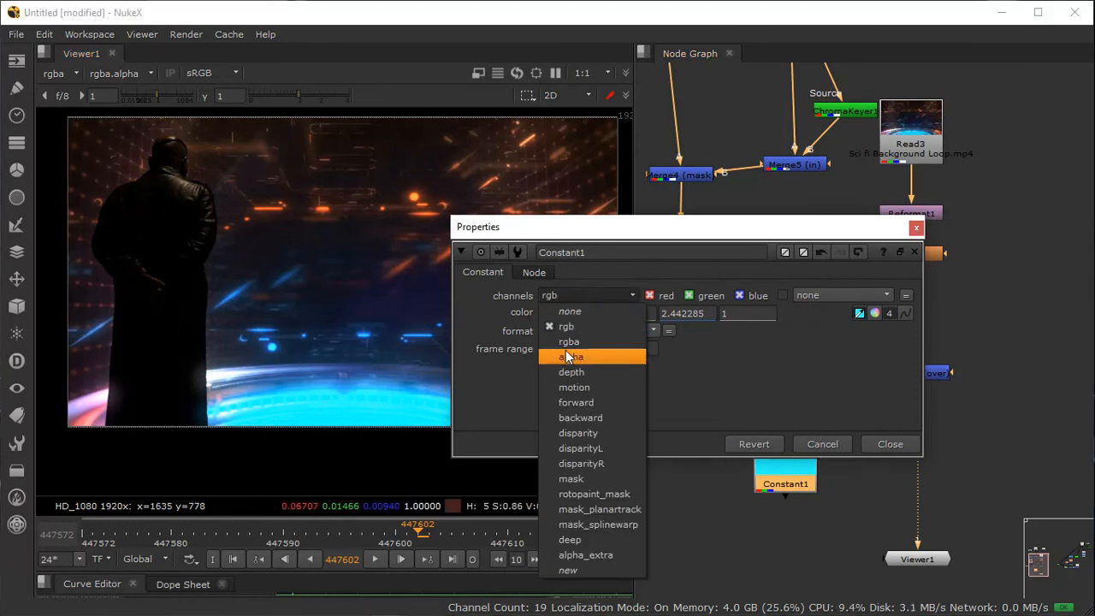
left_click(584, 342)
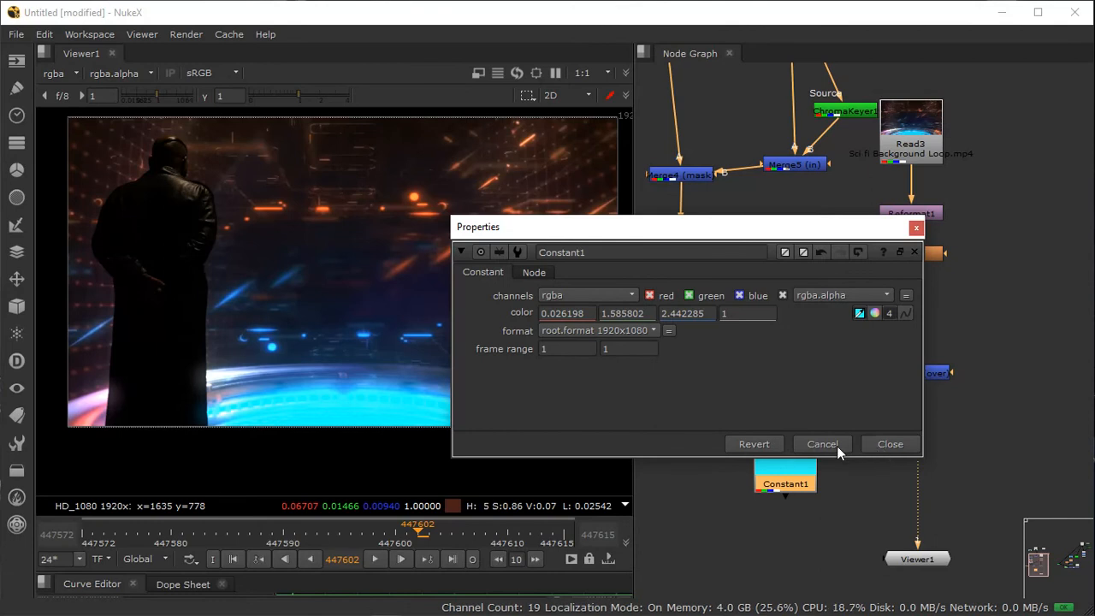
left_click(865, 445)
Step: Add a Roto node fed by Constant1 and arrange the two nodes side by side below Merge7
left_click_drag(756, 484, 791, 460)
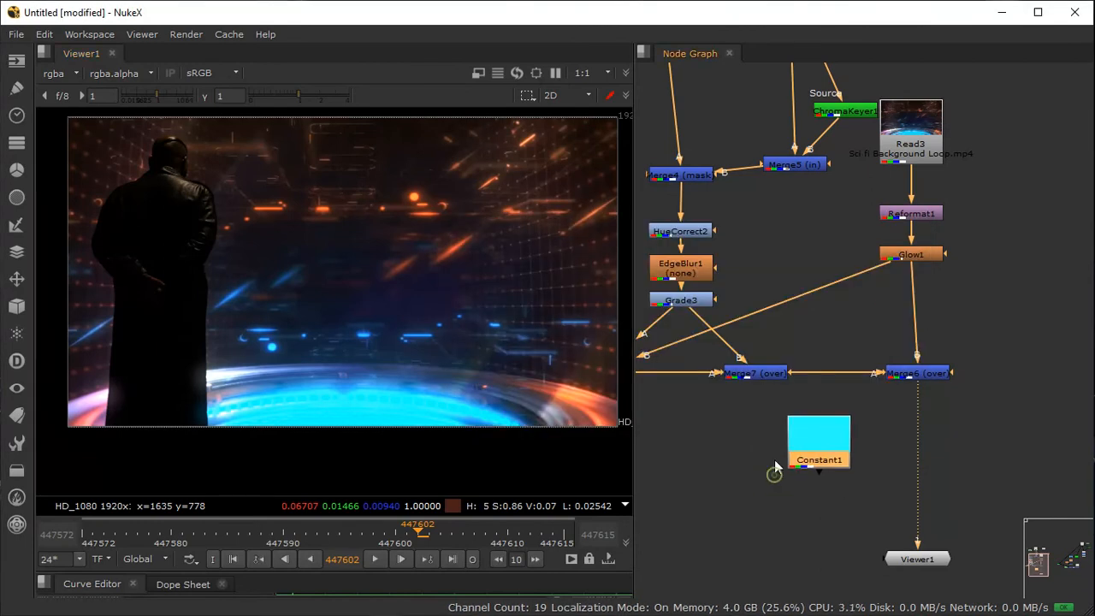
left_click(772, 472)
key("Tab")
type("roto")
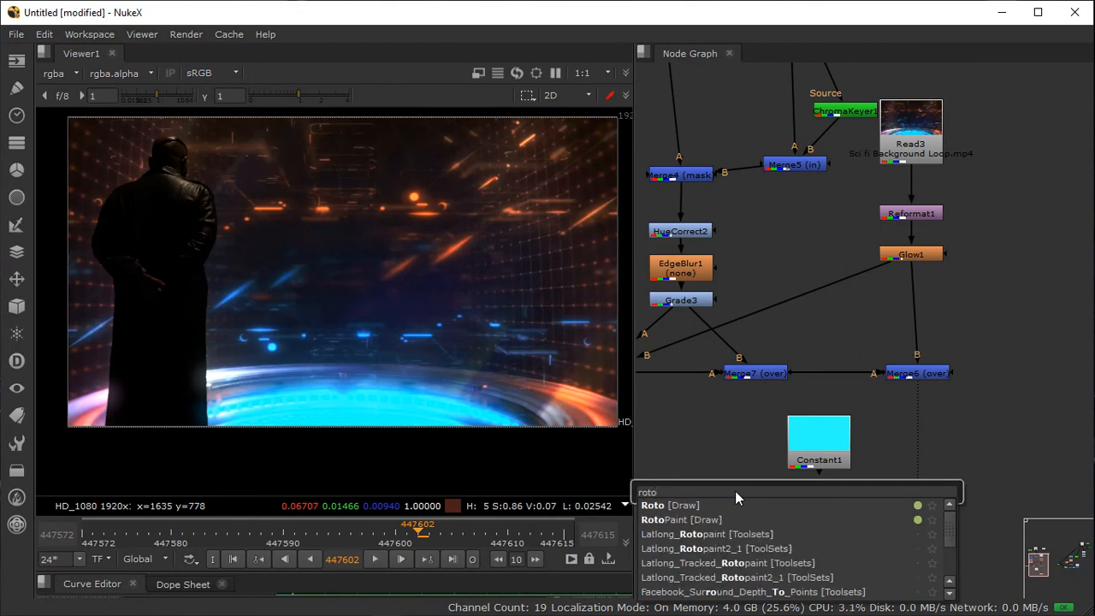
key("Return")
left_click_drag(735, 481, 714, 438)
left_click_drag(756, 513, 787, 484)
left_click_drag(731, 443, 671, 488)
left_click_drag(793, 488, 758, 489)
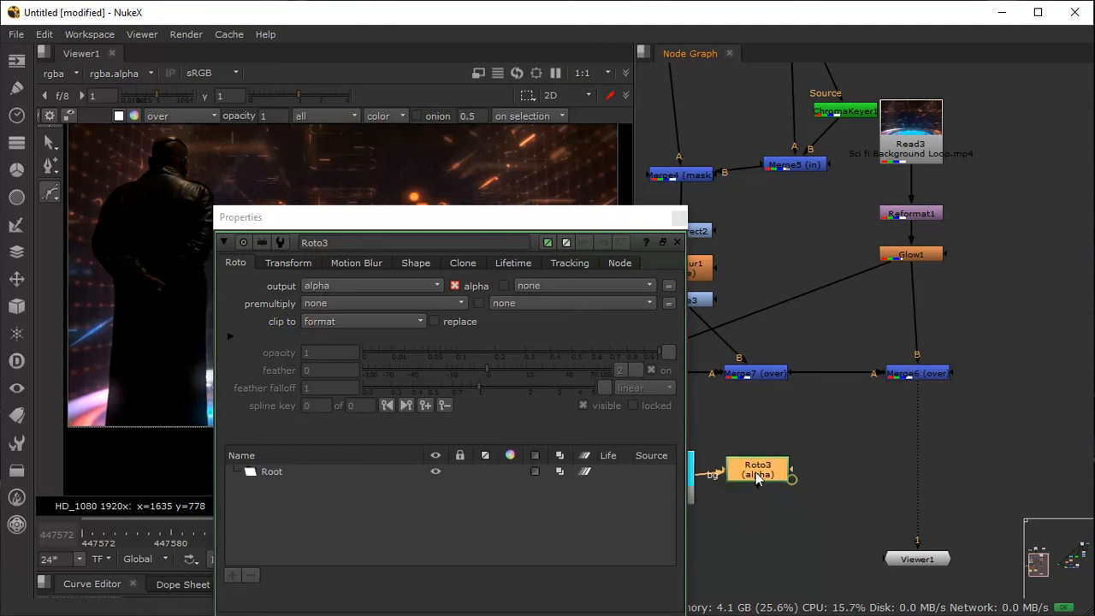
Step: Draw a wide, flat ellipse in Roto3 over the cyan floor glow beside the man's coat hem
left_click_drag(377, 221, 690, 173)
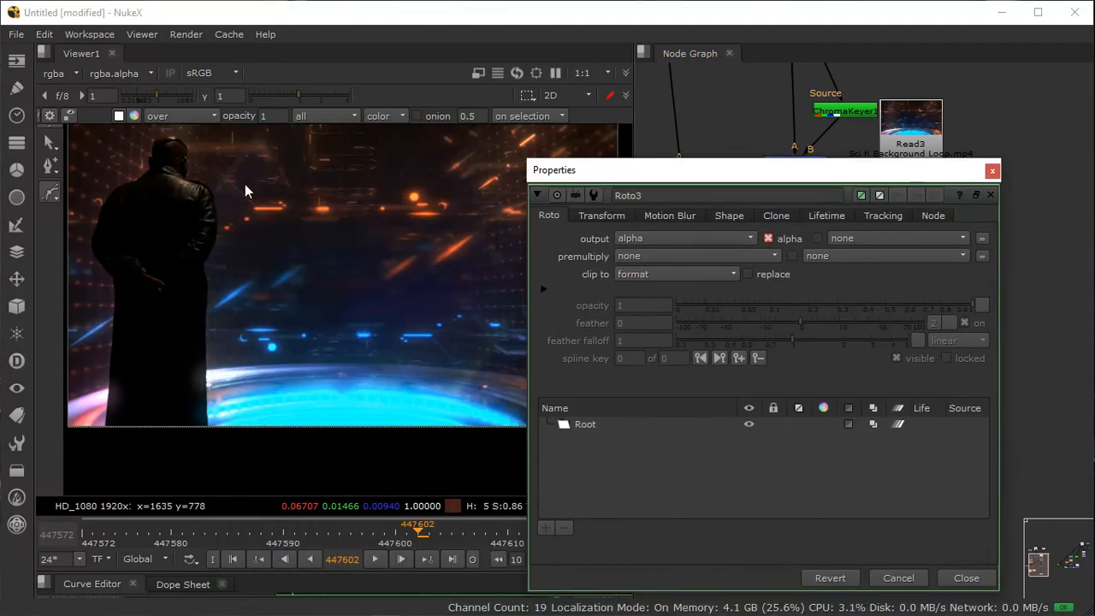
left_click(45, 196)
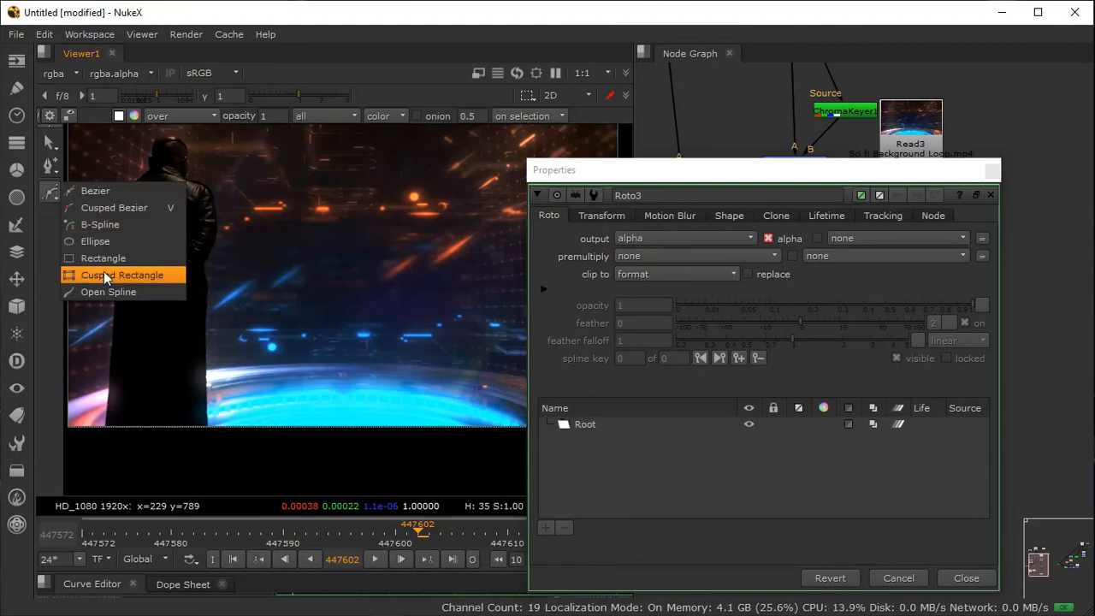
left_click(115, 242)
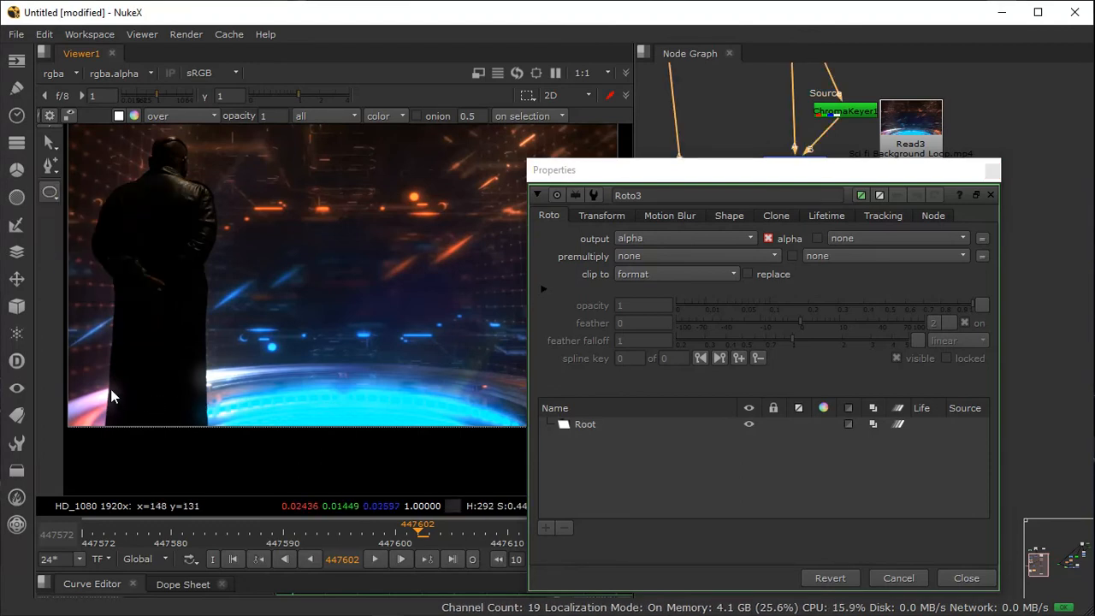
left_click_drag(196, 383, 411, 445)
left_click_drag(165, 371, 248, 488)
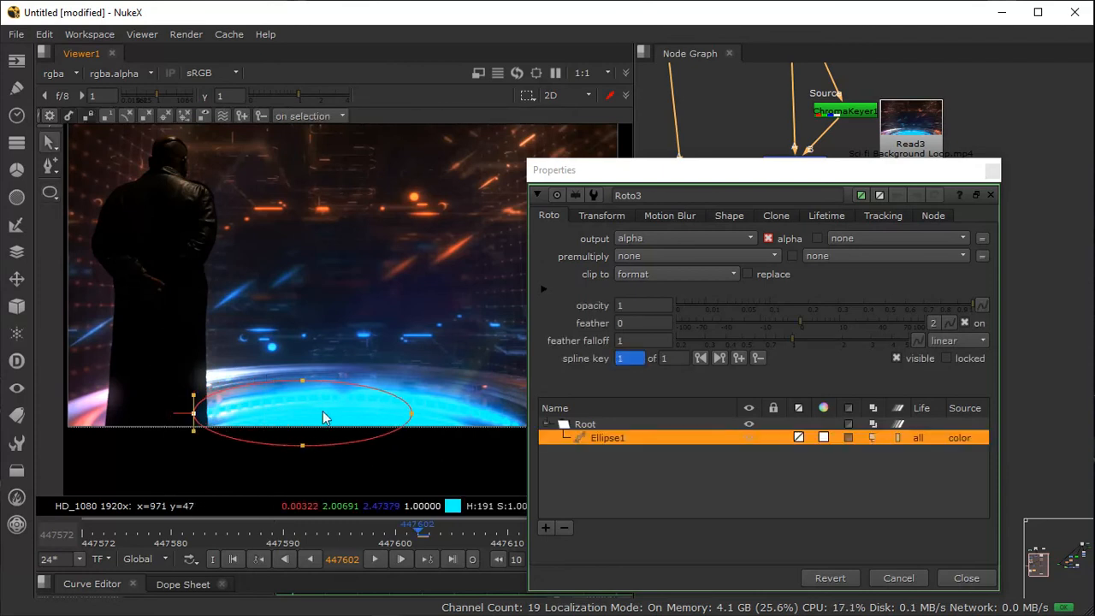
Step: Reshape the ellipse's points to follow the glowing floor disc, extending it sideways across the disc and below the frame edge
left_click_drag(287, 379, 277, 399)
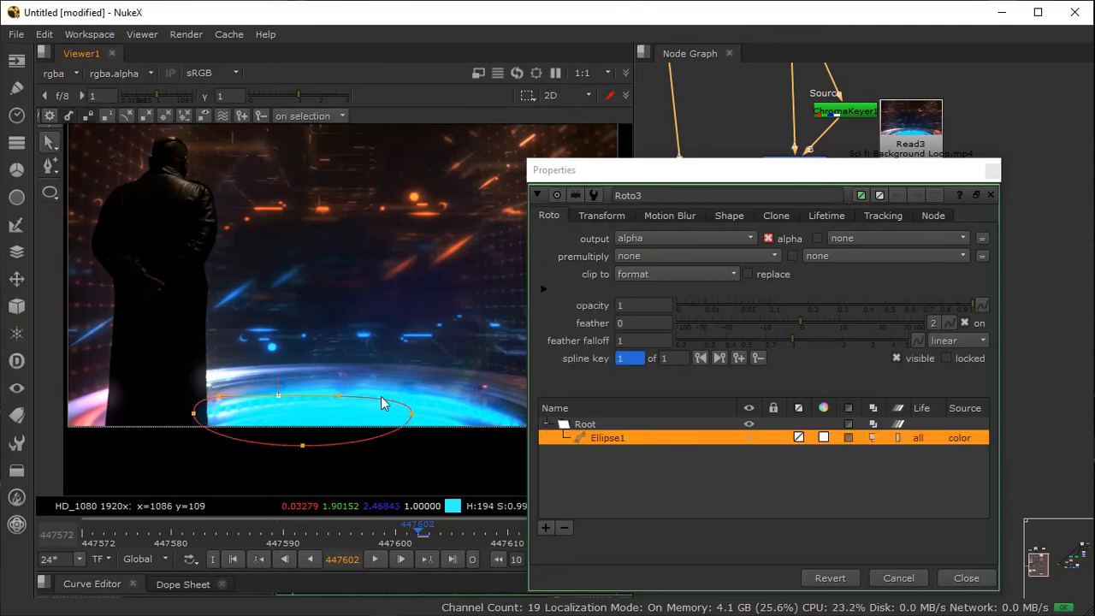
left_click_drag(284, 394, 320, 386)
left_click_drag(439, 405, 513, 432)
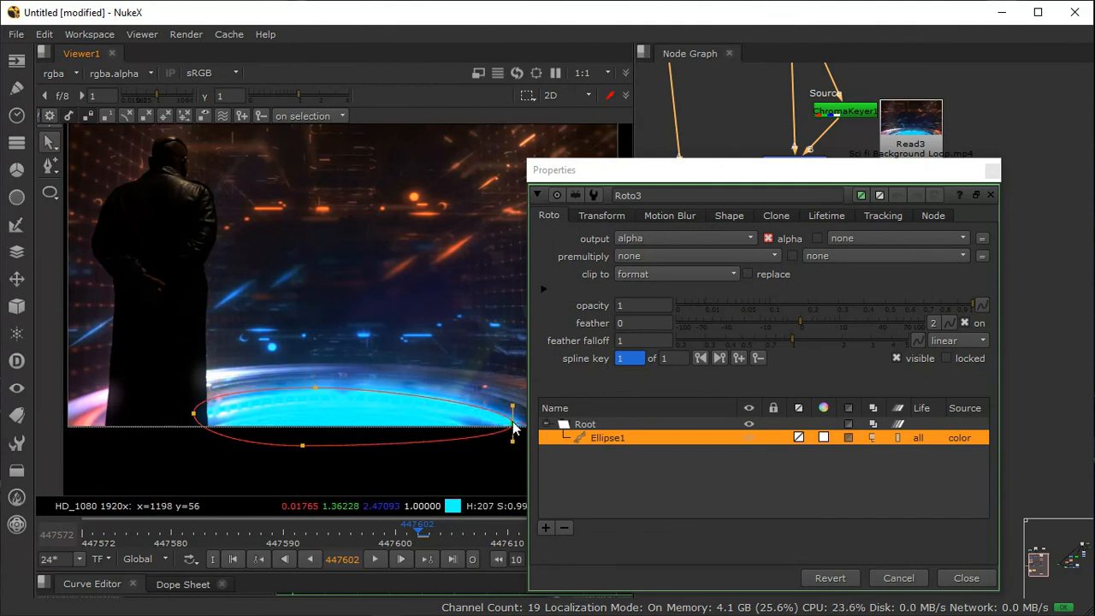
left_click_drag(283, 405, 301, 457)
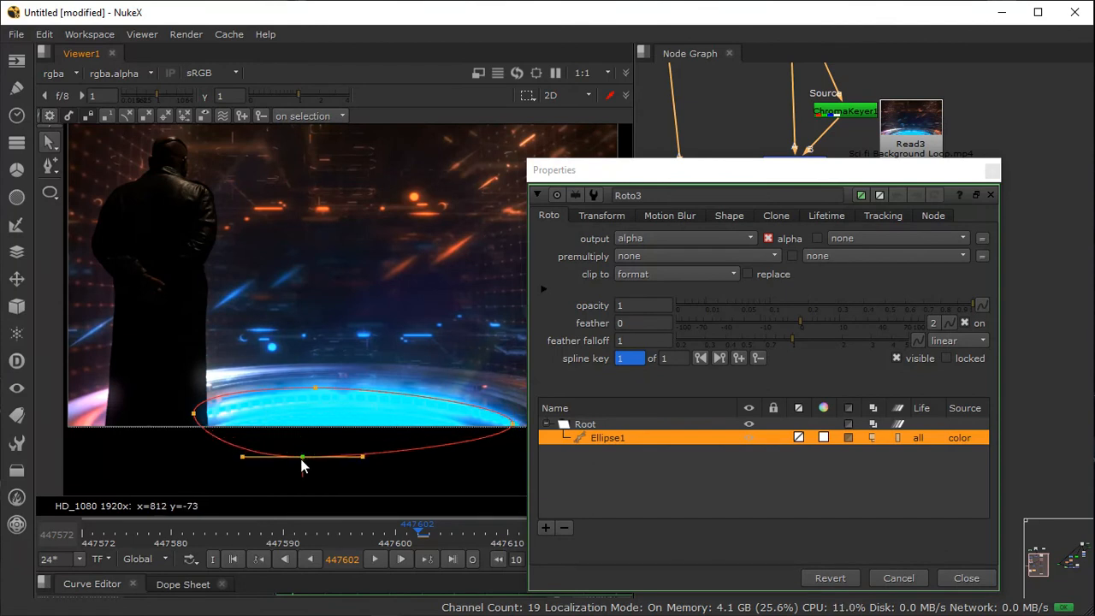
mouse_move(194, 413)
left_mouse_down()
mouse_move(191, 397)
mouse_move(194, 417)
left_mouse_up()
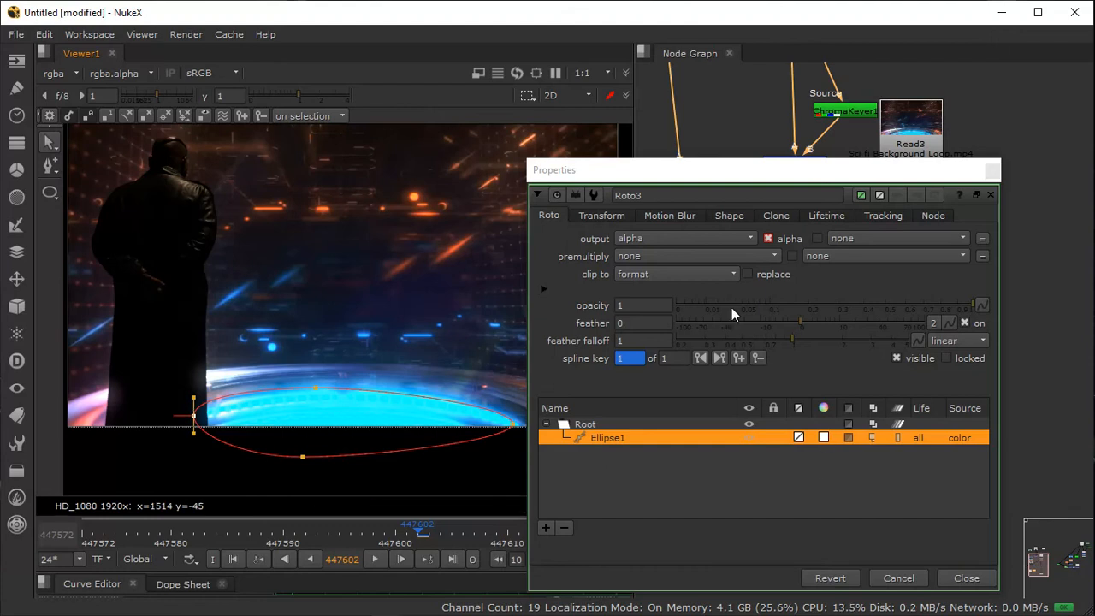
Step: Set Roto3's premultiply to rgba and close its properties
left_click(651, 256)
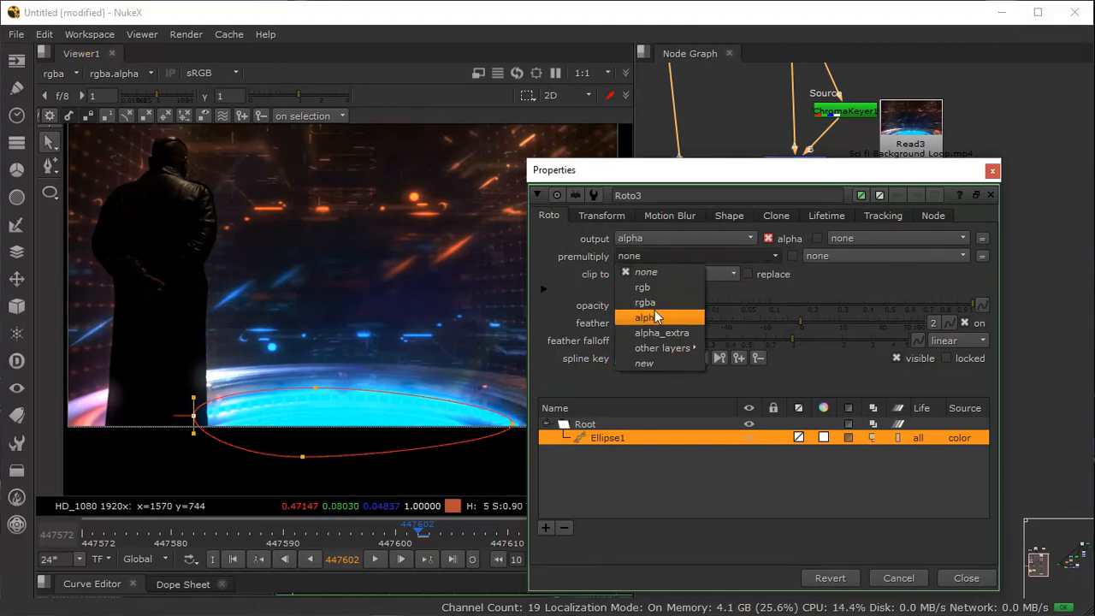
left_click(659, 313)
left_click(992, 171)
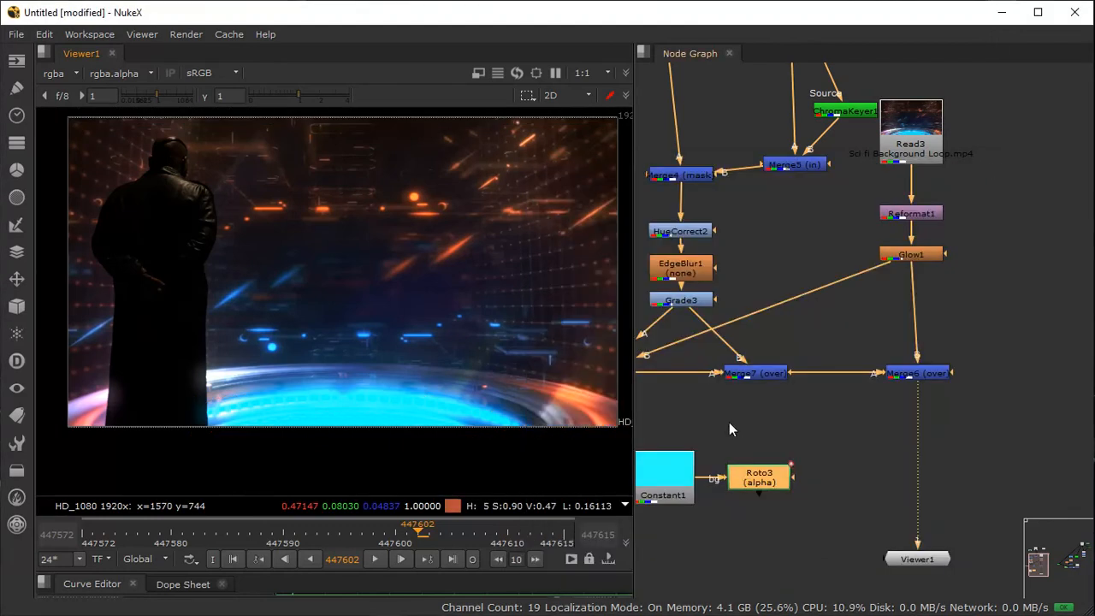
Step: Add a Merge node between Merge7 and Merge6's A input, with Roto3 as A and Merge7 as B
left_click(810, 422)
key("m")
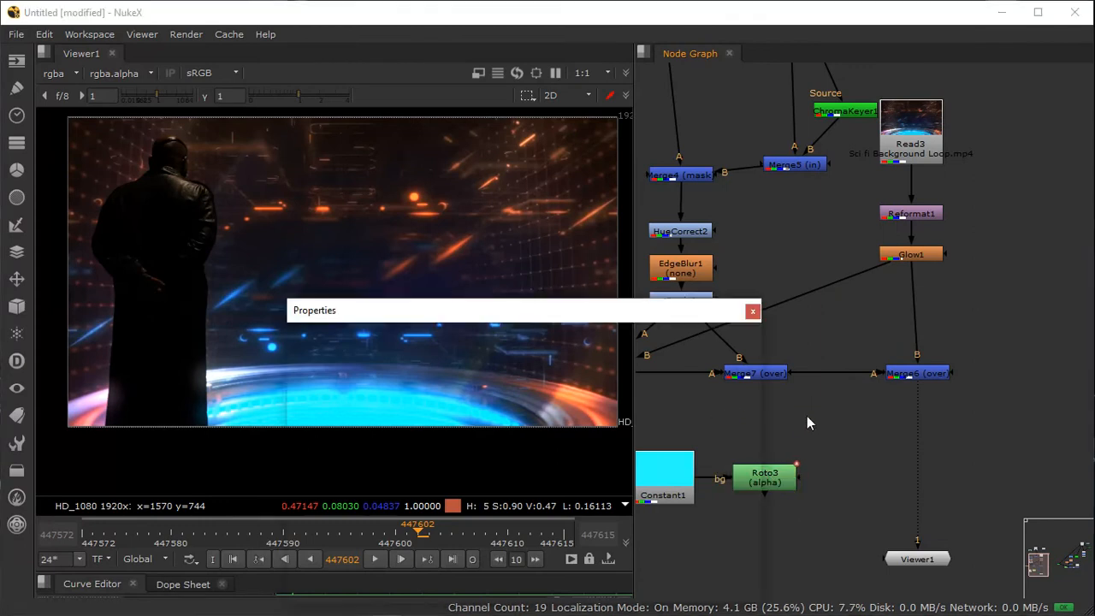
left_click(752, 310)
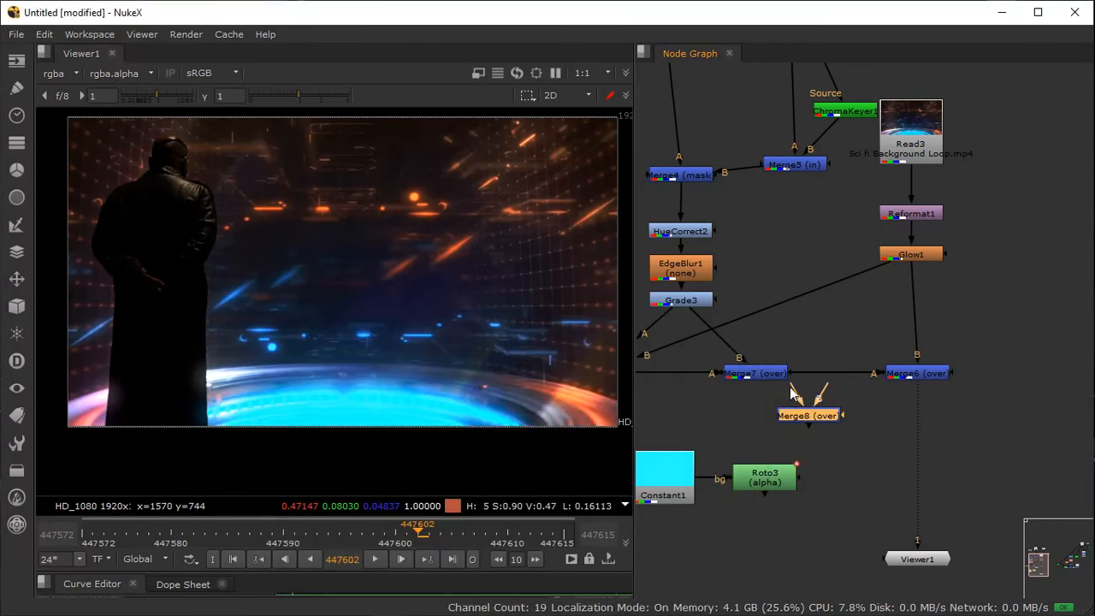
left_click_drag(824, 390, 820, 443)
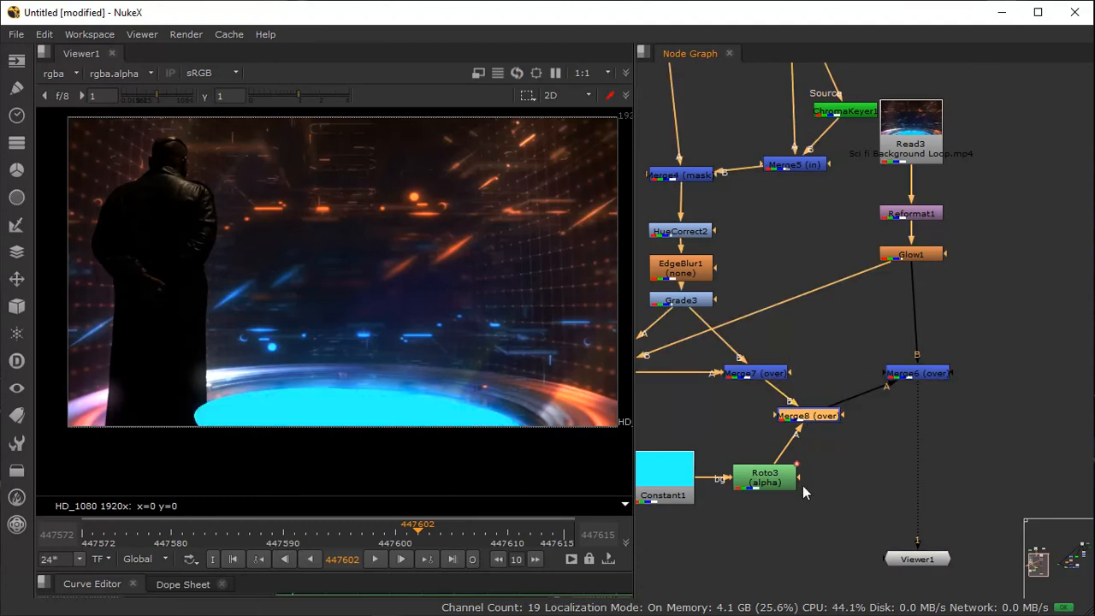
Step: Rearrange Constant1, Roto3 and Merge8 so the branch sits neatly below LightWrap1 and Merge7
key("f")
left_click_drag(712, 411, 940, 504)
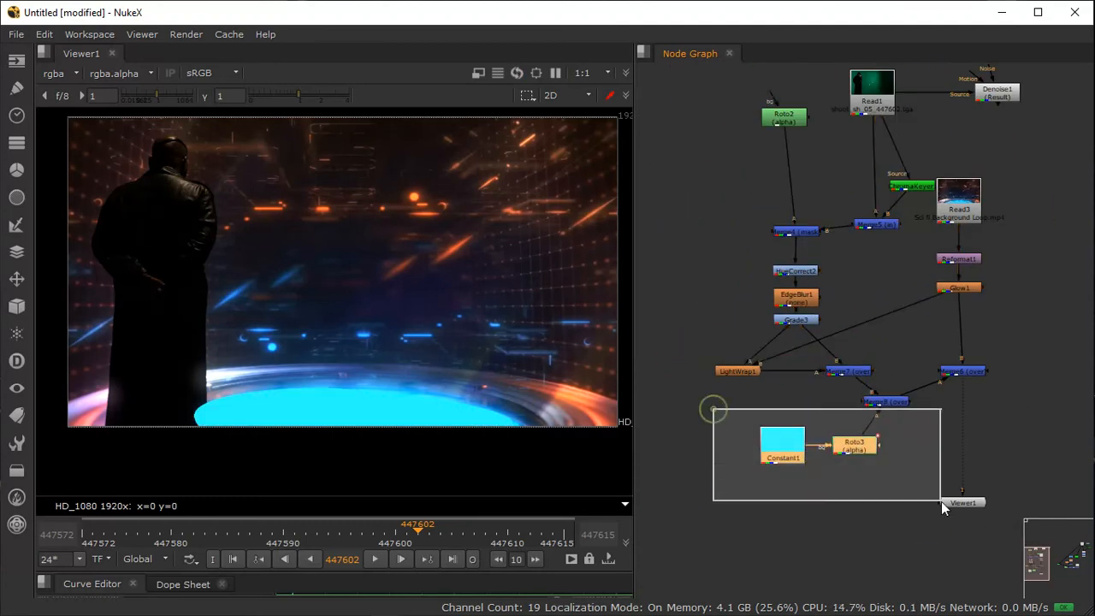
left_click_drag(932, 392, 736, 504)
left_click_drag(896, 407, 801, 437)
left_click(838, 474)
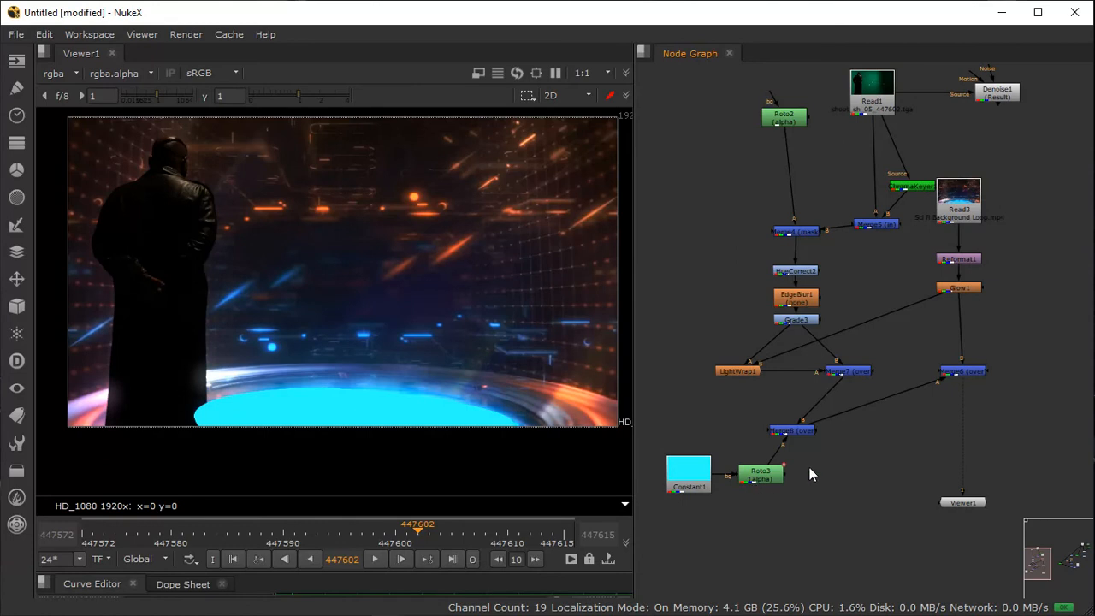
left_click_drag(790, 433, 829, 430)
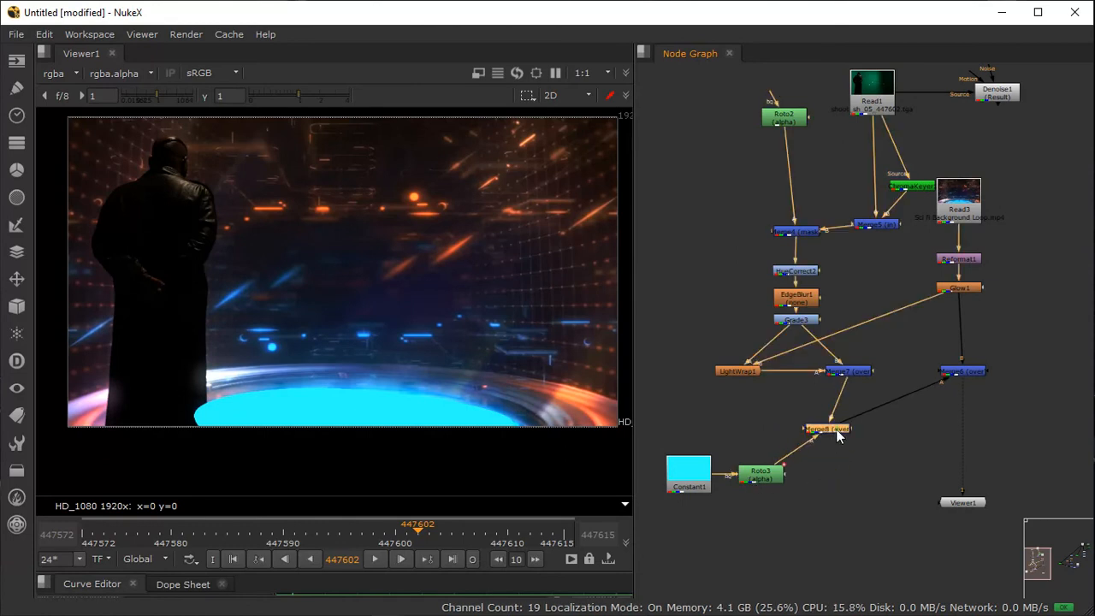
Step: Try the screen and soft-light operations on Merge8, then return it to over and close its properties
double_click(833, 430)
left_click(405, 378)
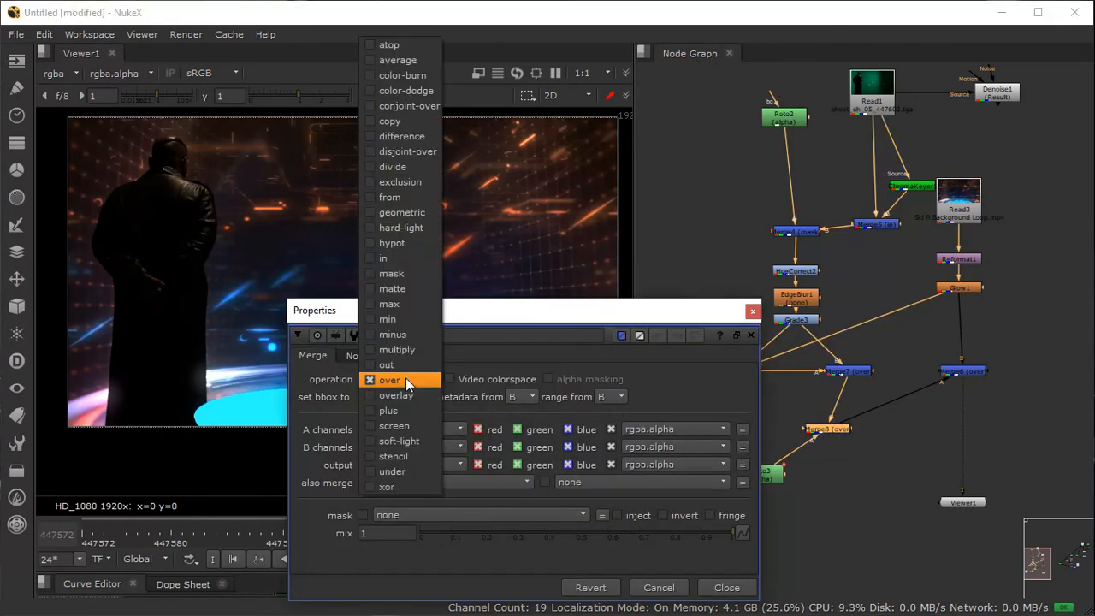
left_click(405, 423)
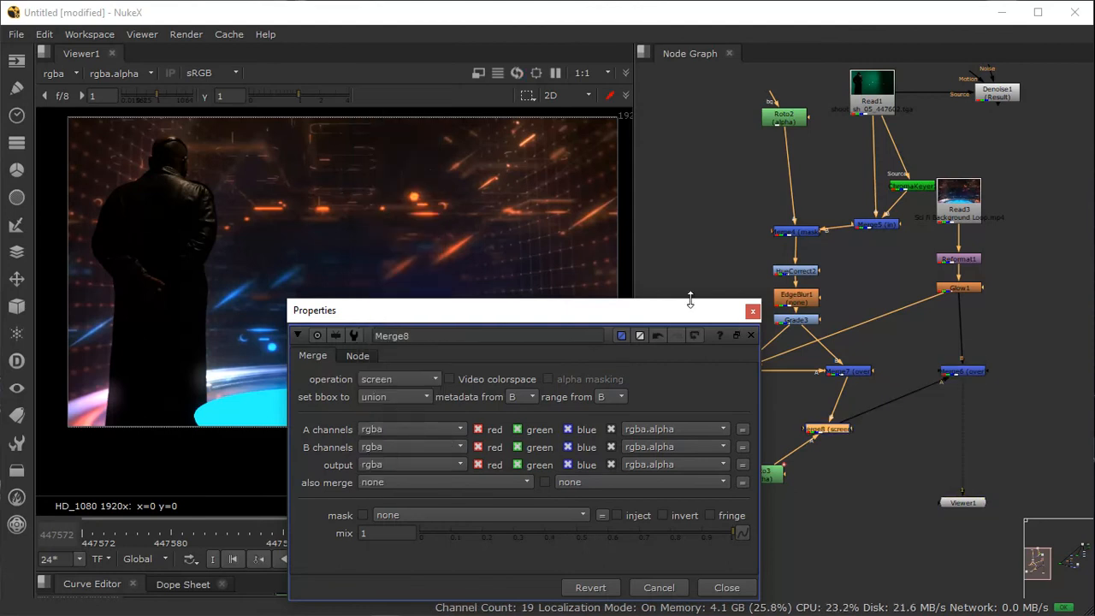
left_click(398, 379)
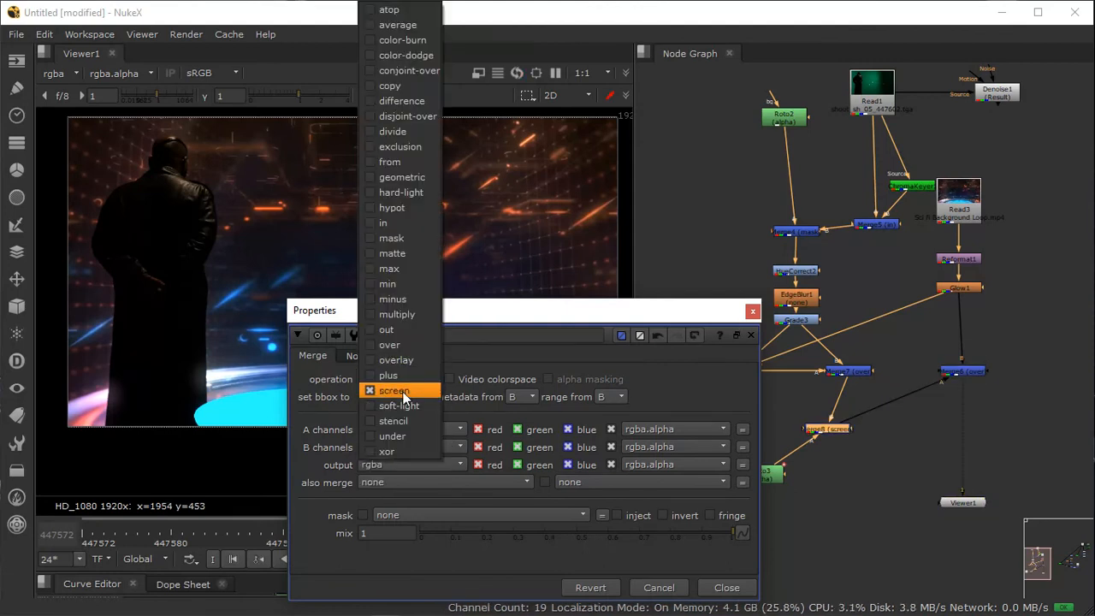
left_click(402, 405)
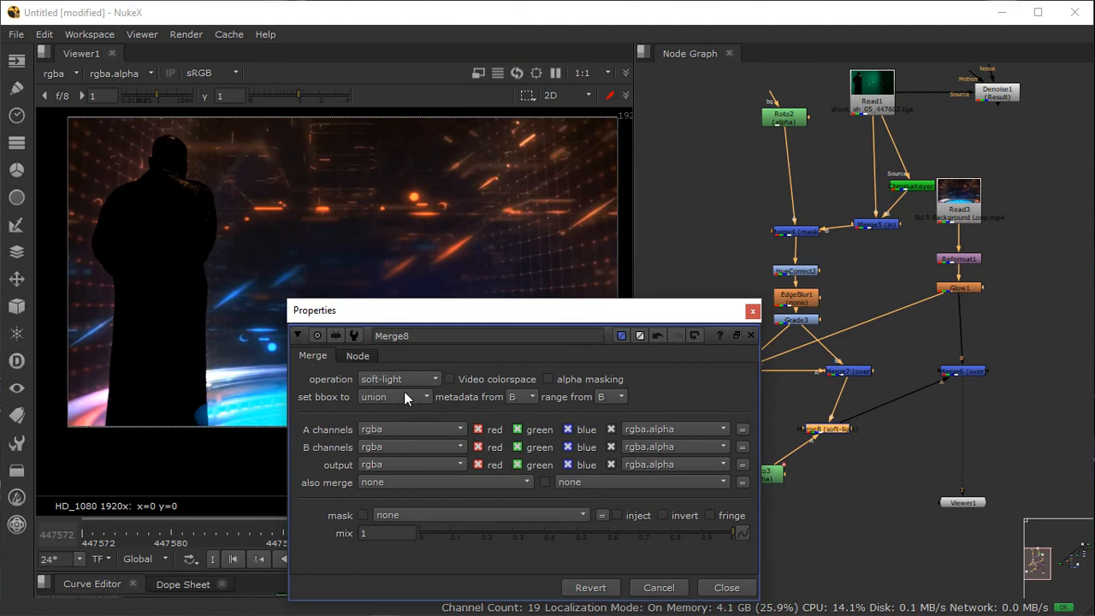
left_click(406, 378)
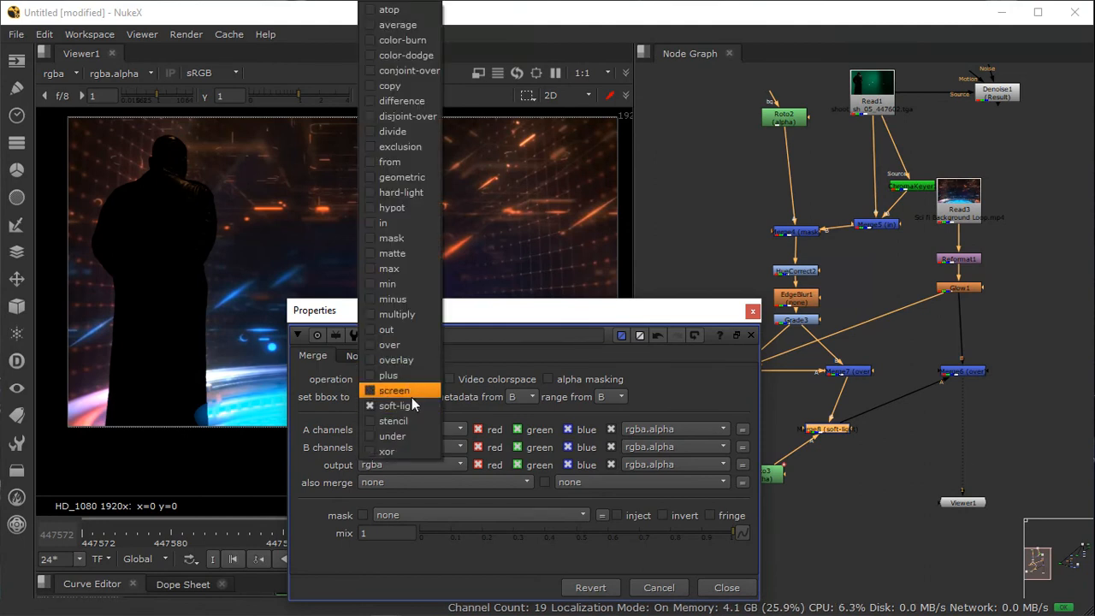
left_click(411, 390)
left_click(430, 381)
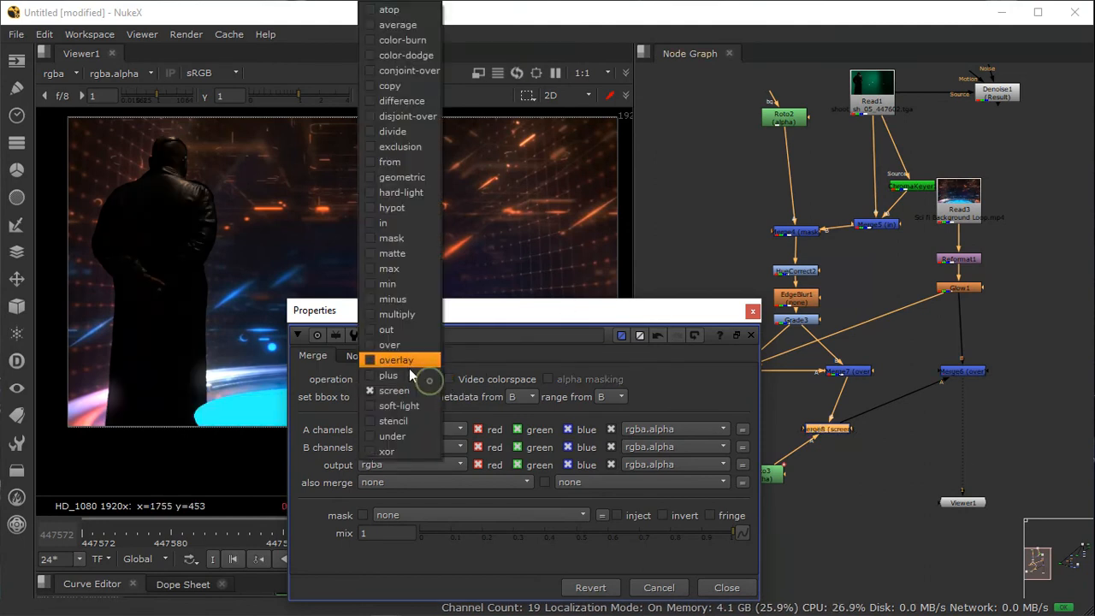
left_click(409, 349)
left_click(752, 313)
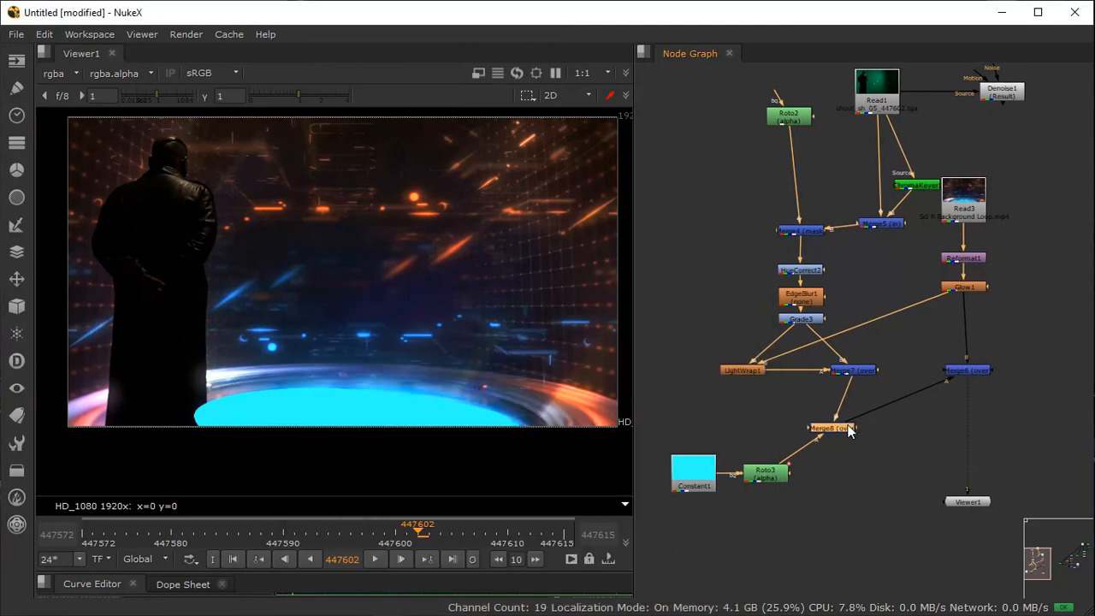
Step: Open Roto3's properties, select Ellipse1, and set its feather falloff to 6 and feather to 150
scroll(770, 410, "up", 3)
left_click_drag(756, 387, 708, 387)
double_click(845, 392)
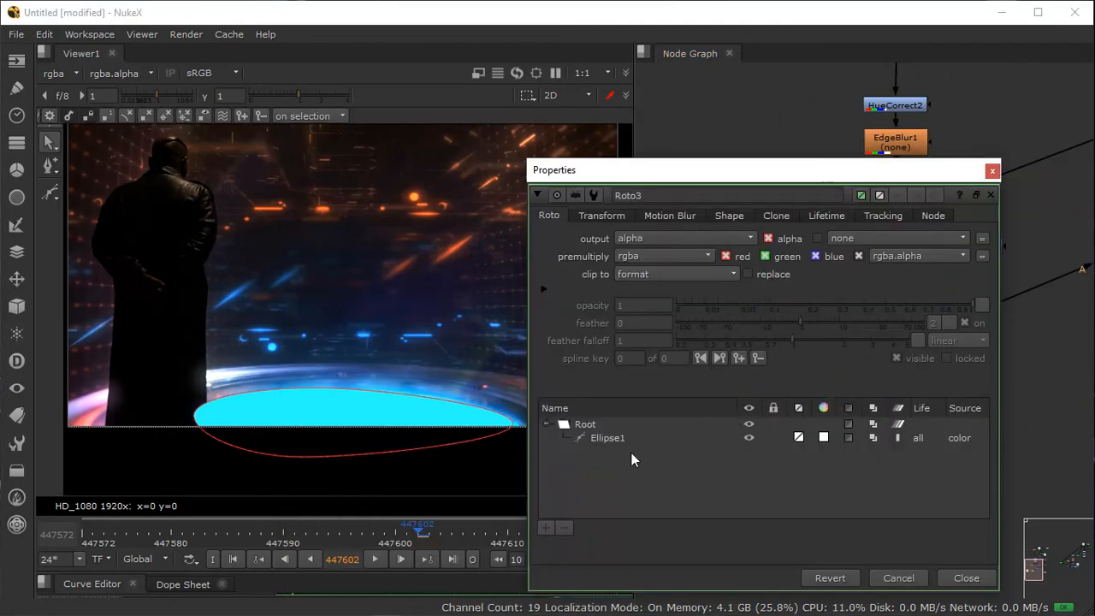
left_click(630, 441)
left_click(640, 340)
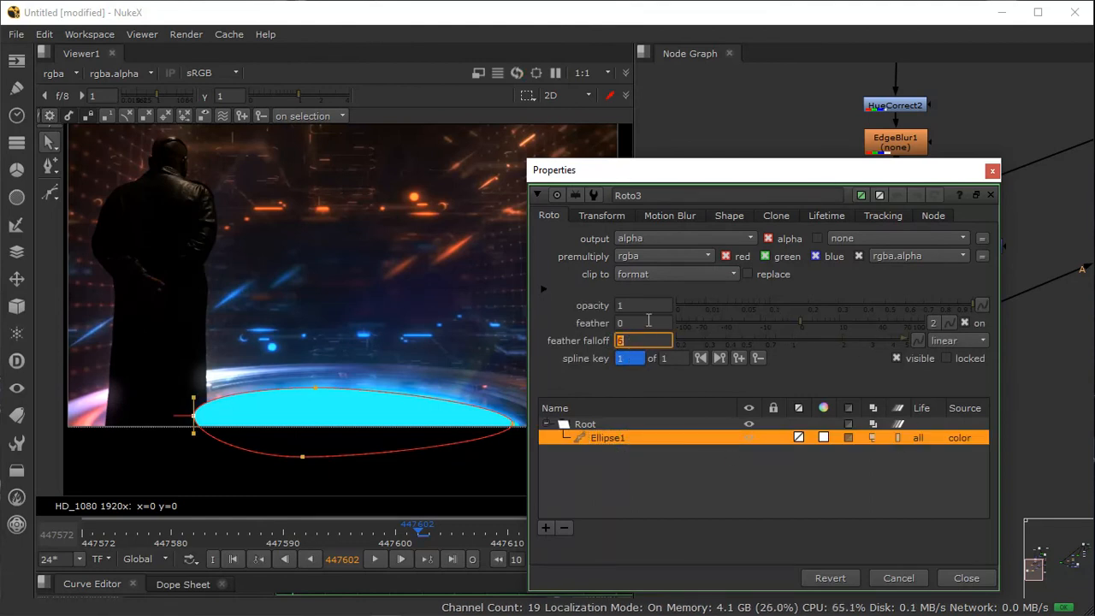
left_click(640, 318)
scroll(640, 321, "up", 4)
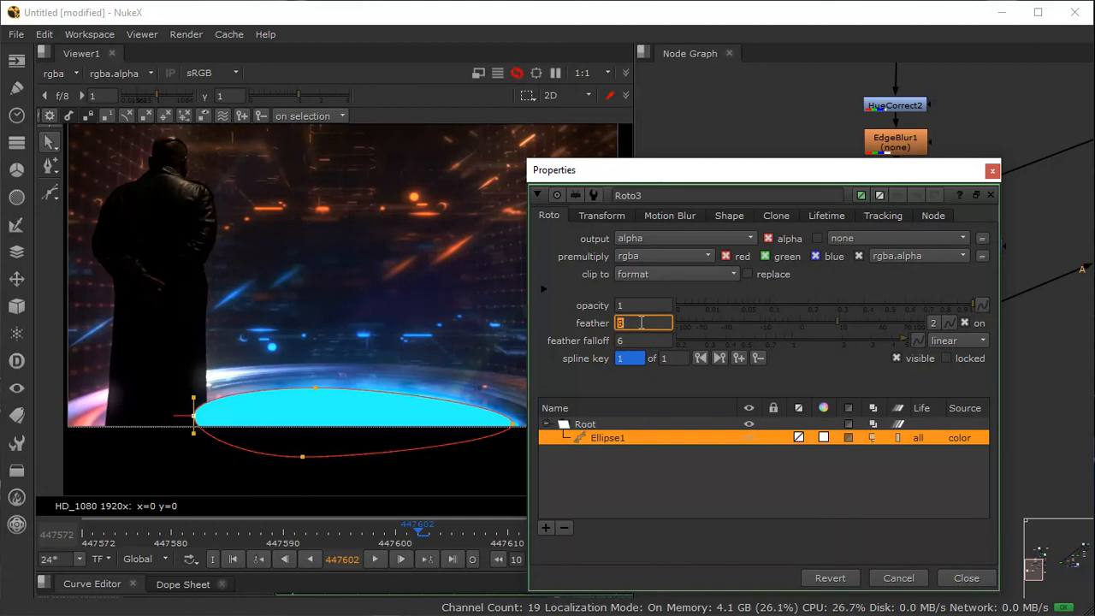
scroll(640, 322, "up", 7)
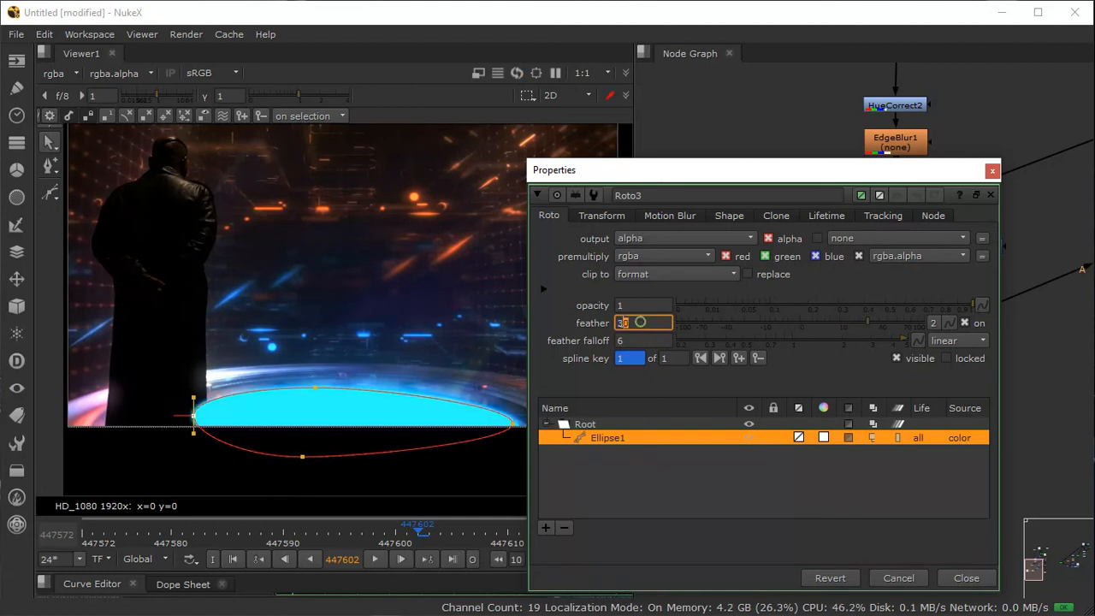
type("0")
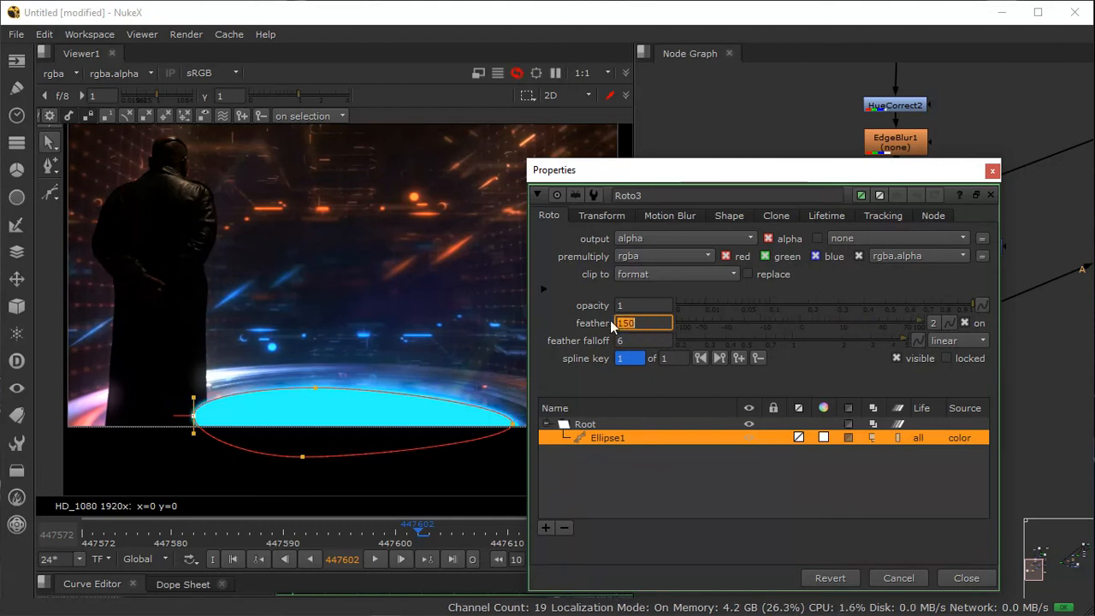
key("Return")
Step: Set Ellipse1's feather falloff to 34 and its feather to 200
key("Tab")
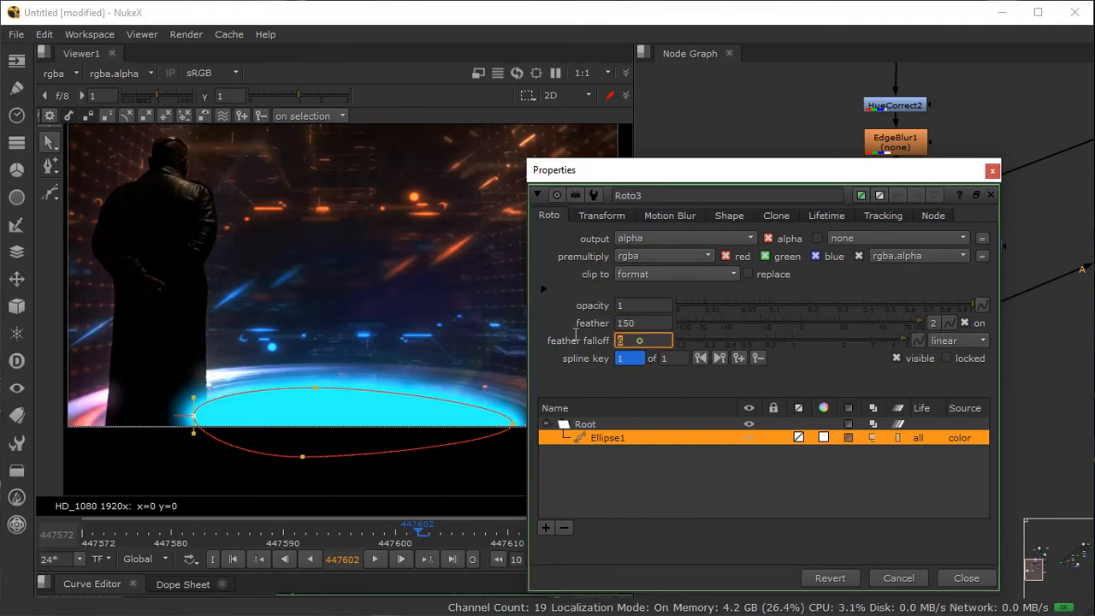
type("32")
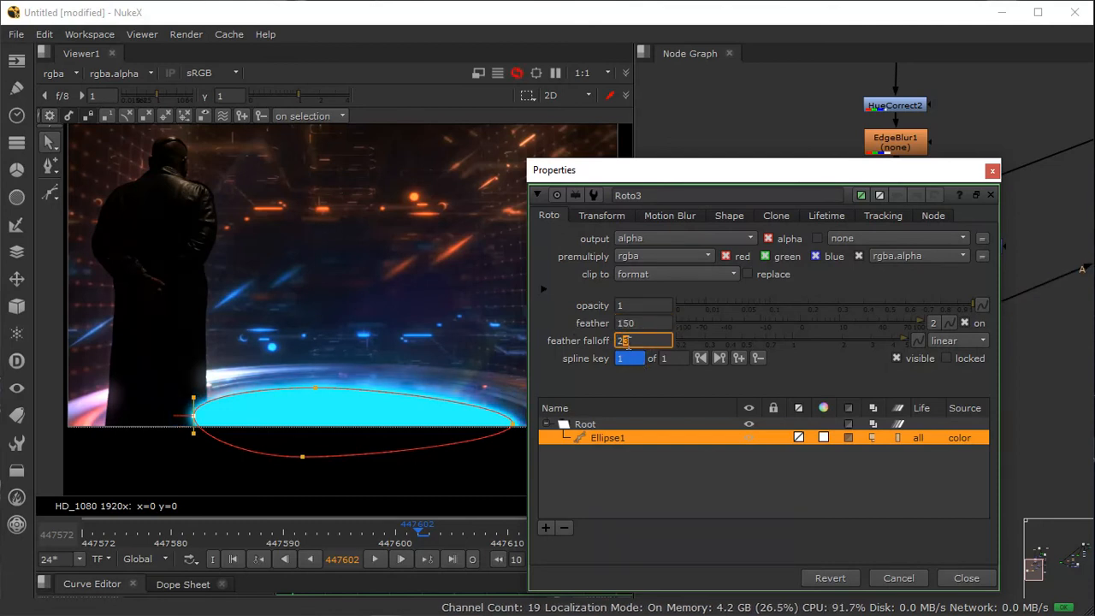
double_click(639, 323)
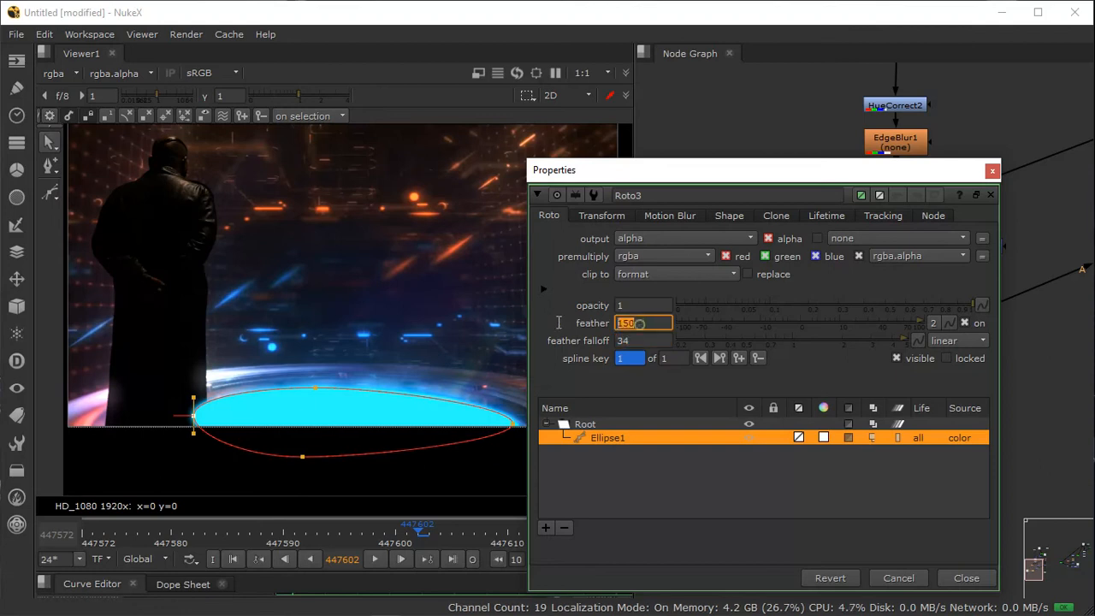
type("200")
key("Return")
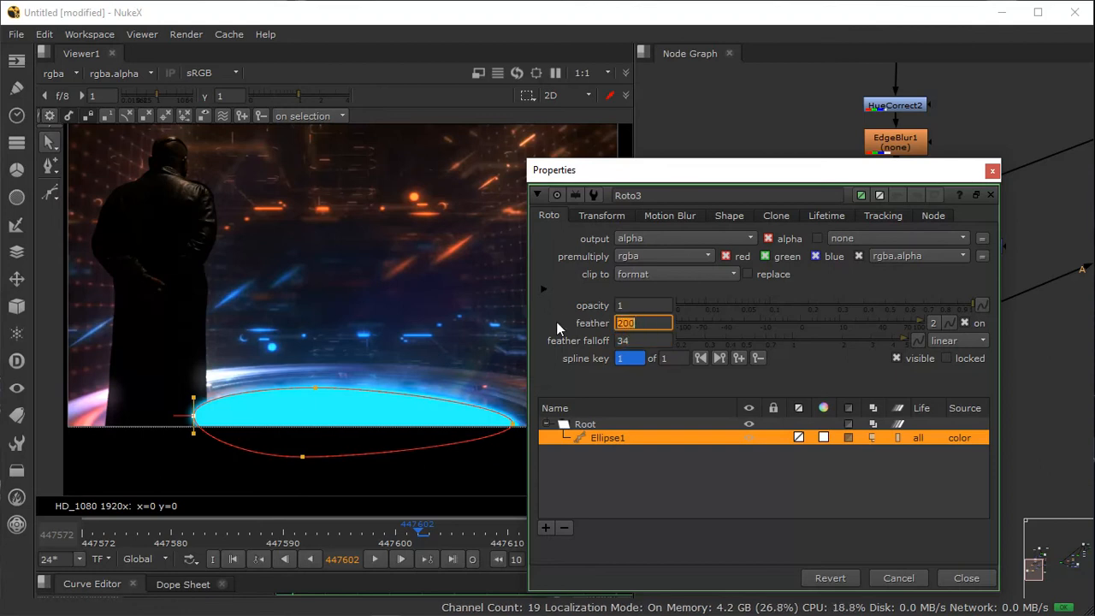
Step: Raise Ellipse1's feather falloff to 100 and its feather to 2000
double_click(639, 346)
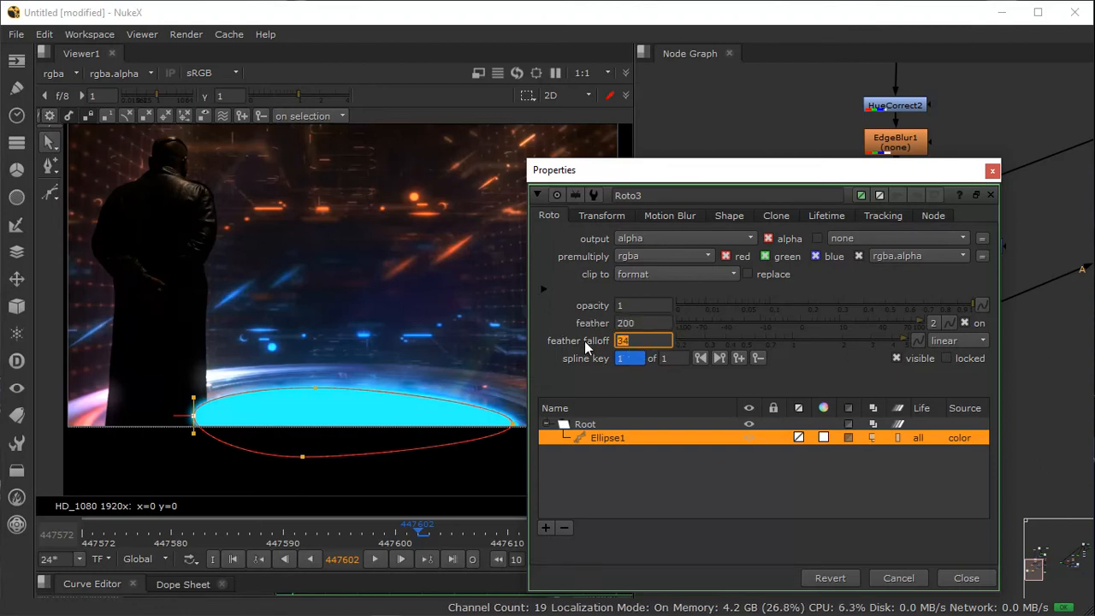
type("100")
key("Return")
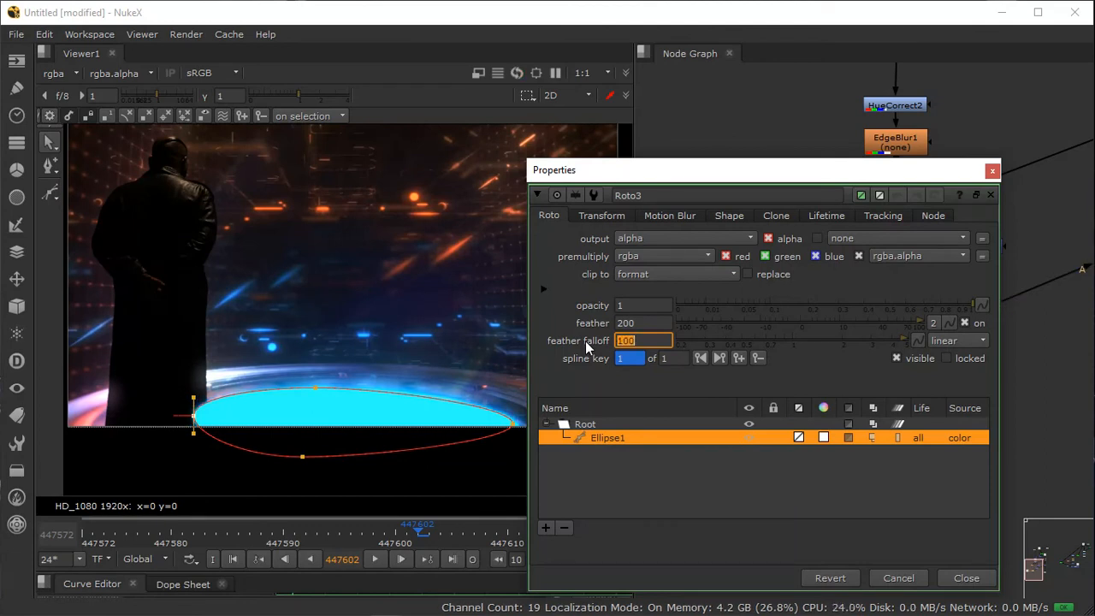
double_click(638, 327)
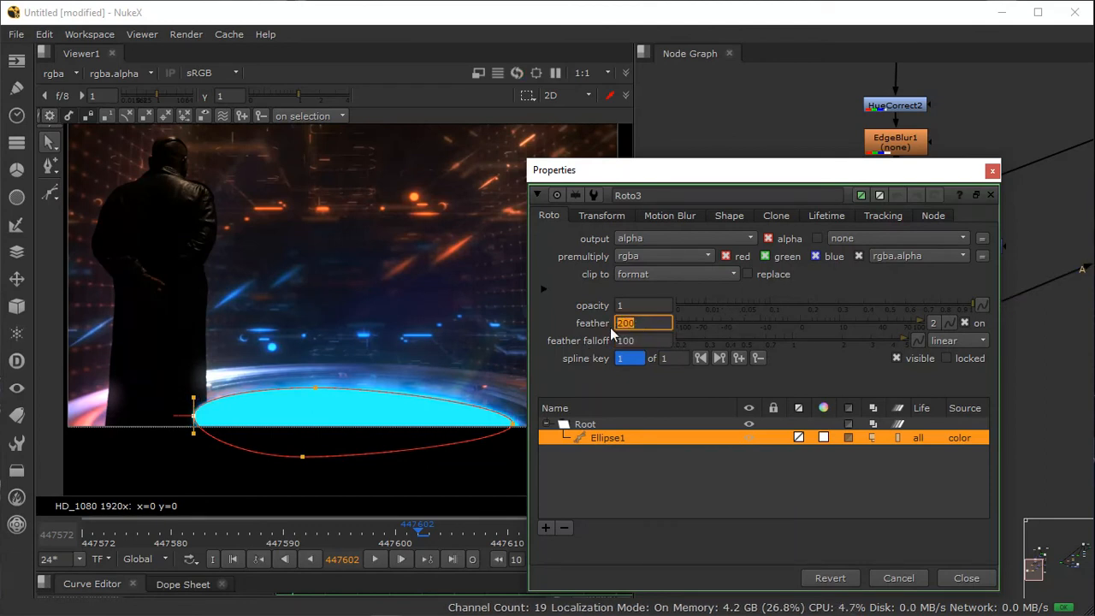
type("2000")
key("Return")
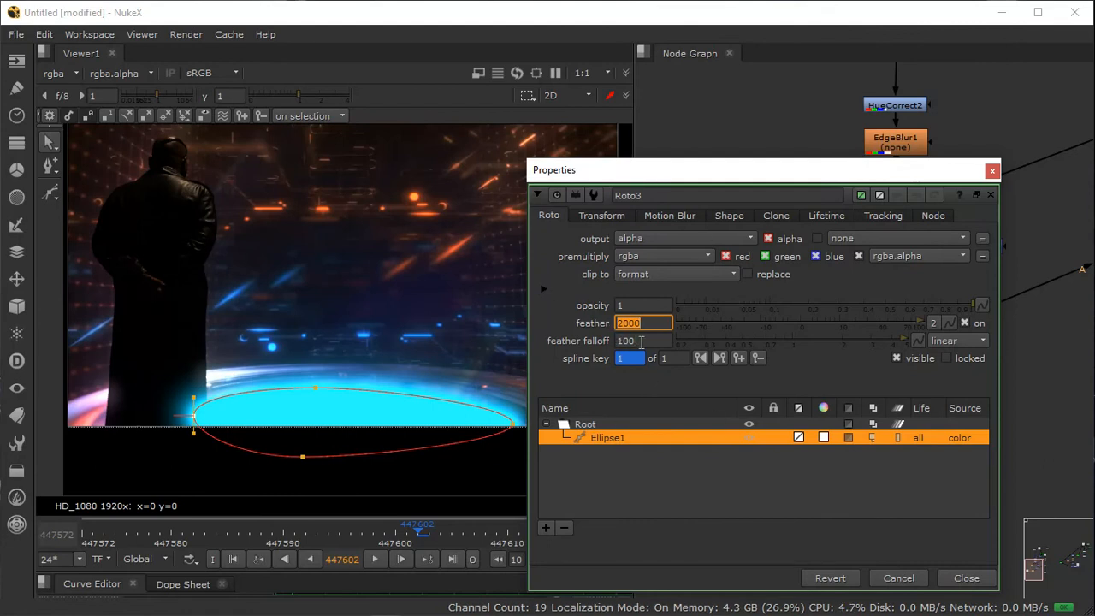
Step: Add a point on Ellipse1's upper-left edge and pull its feather edge up to the man's collar
double_click(640, 341)
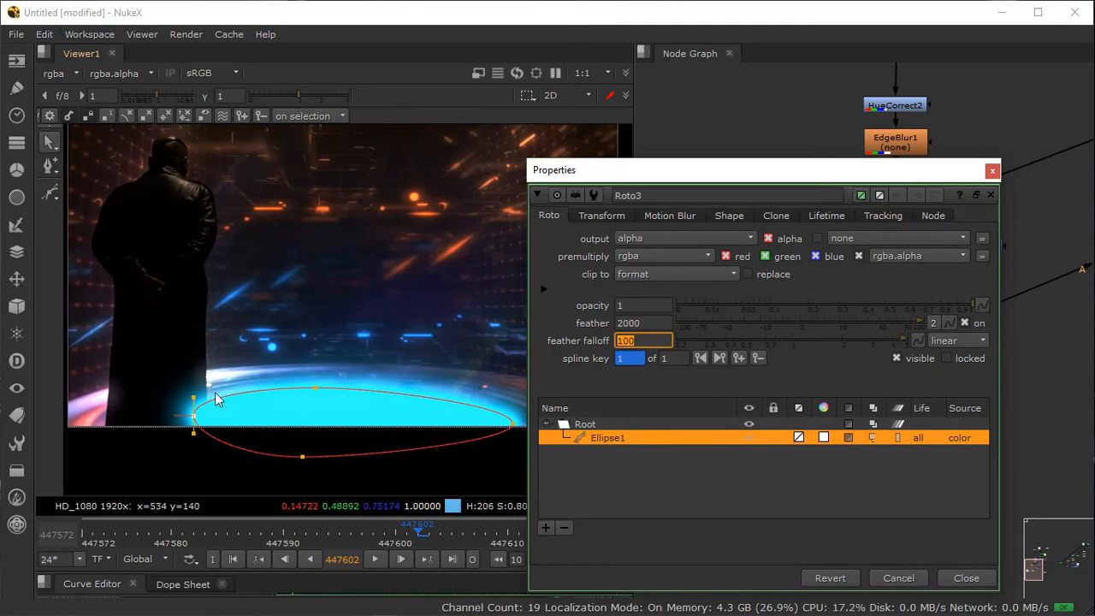
left_click_drag(194, 394, 194, 382)
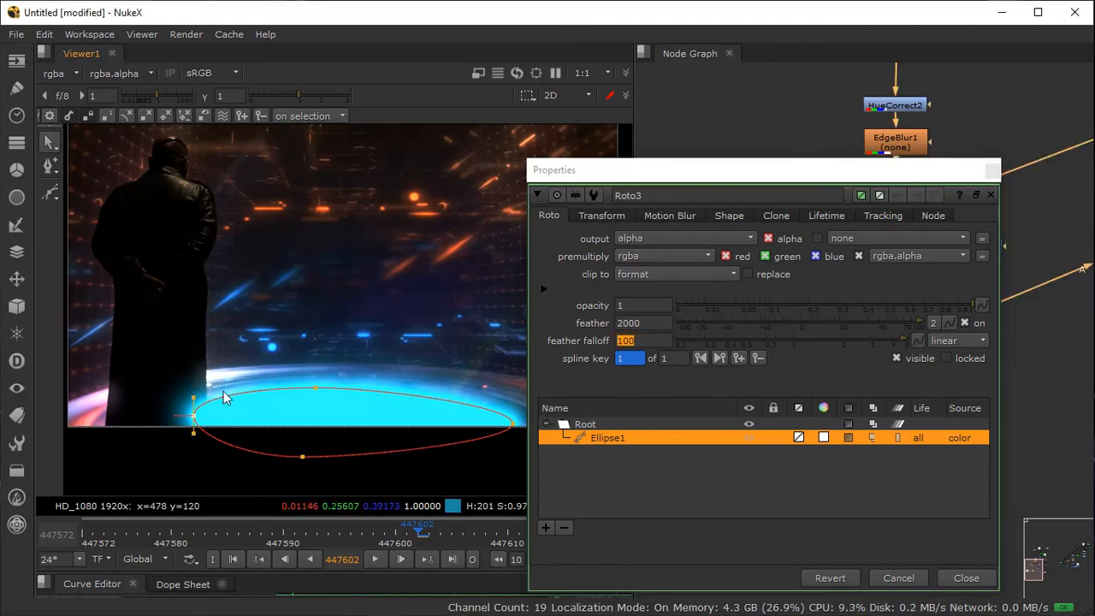
left_click(47, 197)
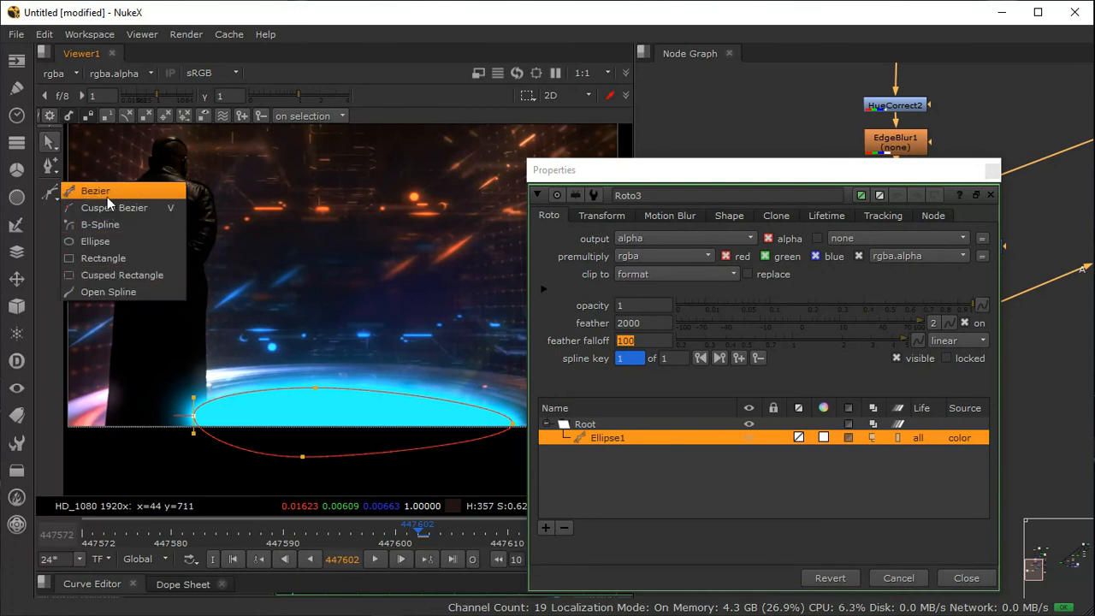
left_click(104, 193)
left_click(49, 162)
left_click(80, 165)
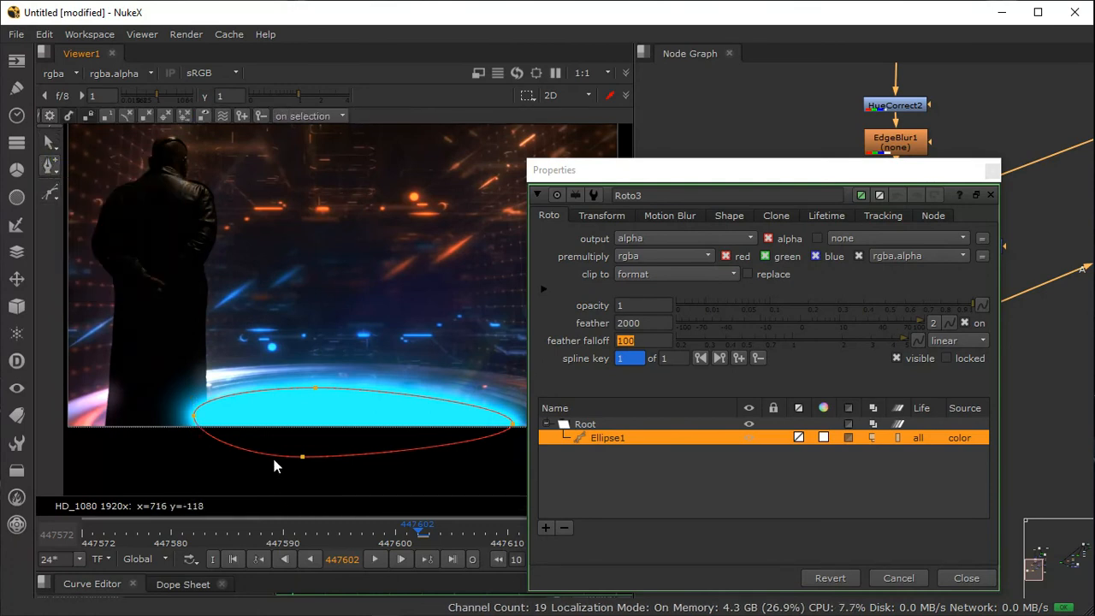
right_click(227, 425)
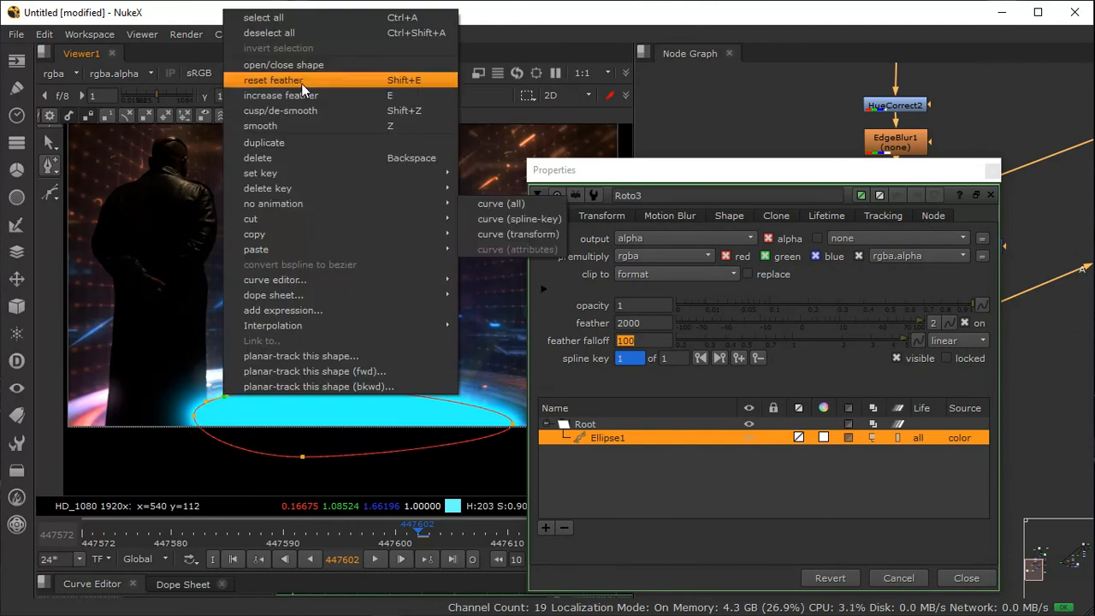
left_click(183, 392)
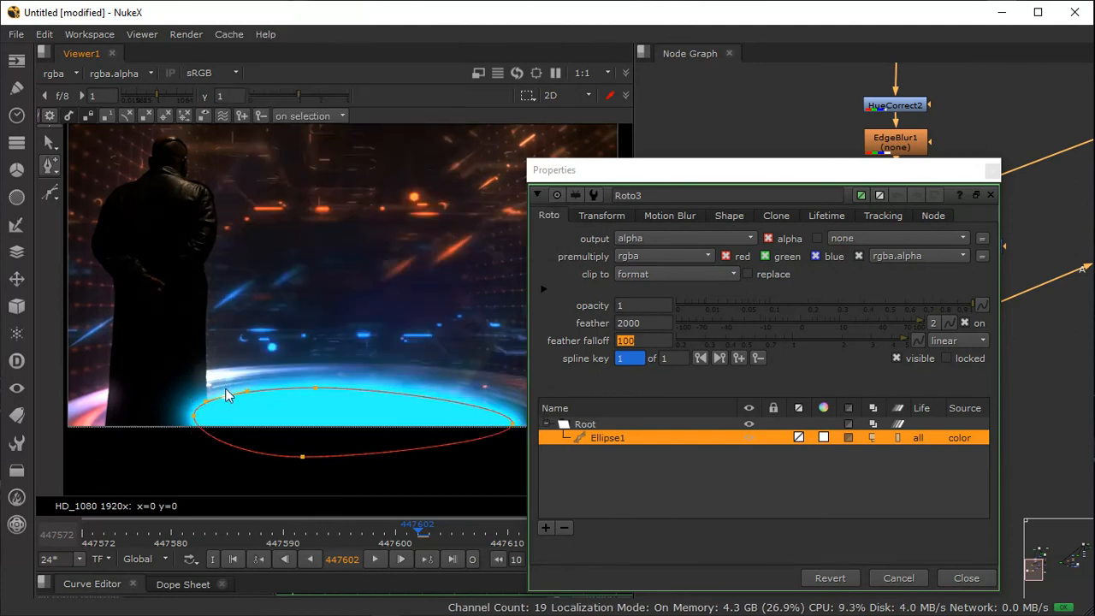
left_click_drag(227, 404, 185, 252)
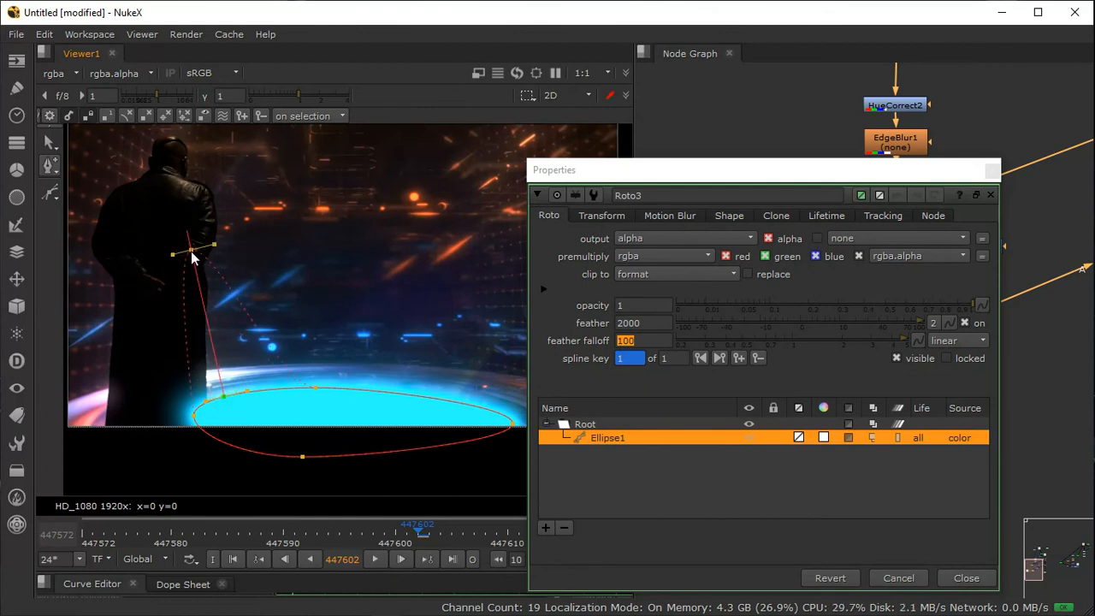
right_click(191, 251)
left_click(138, 231)
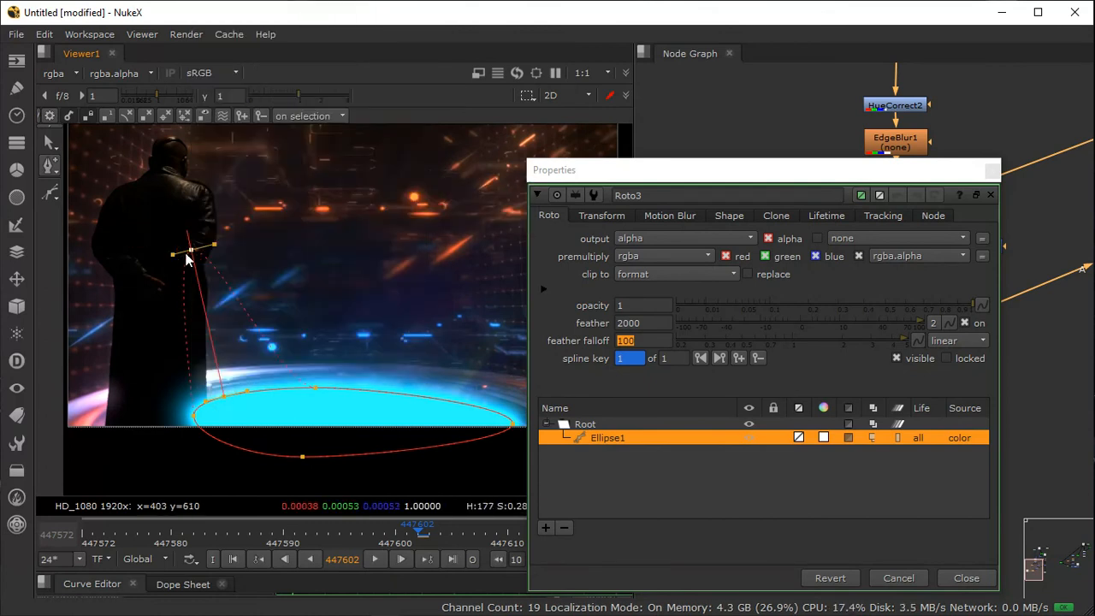
left_click_drag(195, 248, 194, 174)
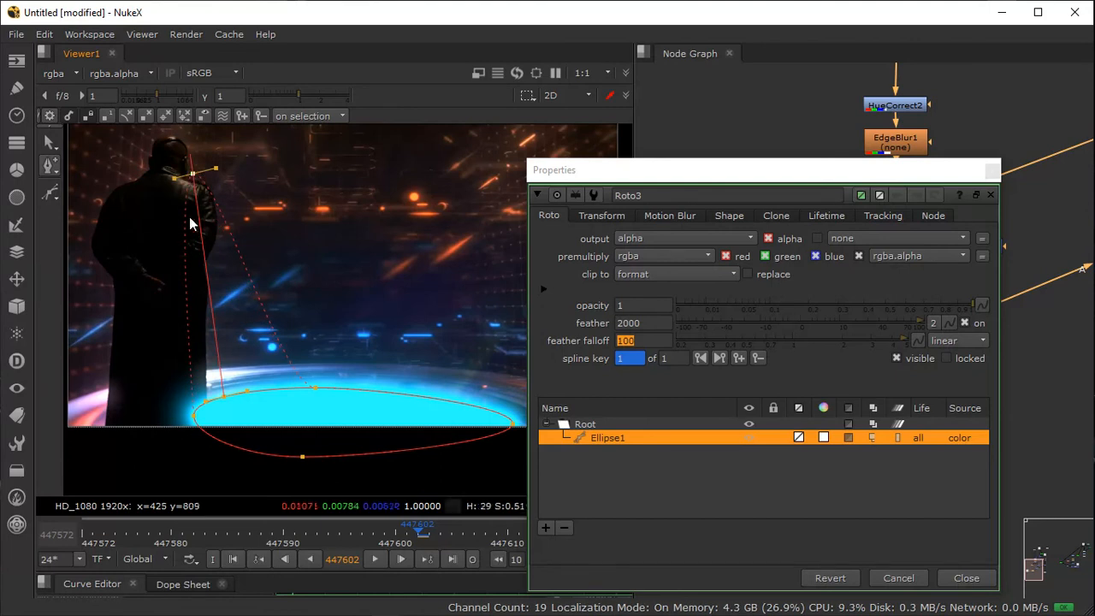
Step: Pull the feather edge of Ellipse1's left point out to the man's coat hem and raise the top point's feather into the background
left_click(192, 420)
left_click_drag(172, 426, 167, 426)
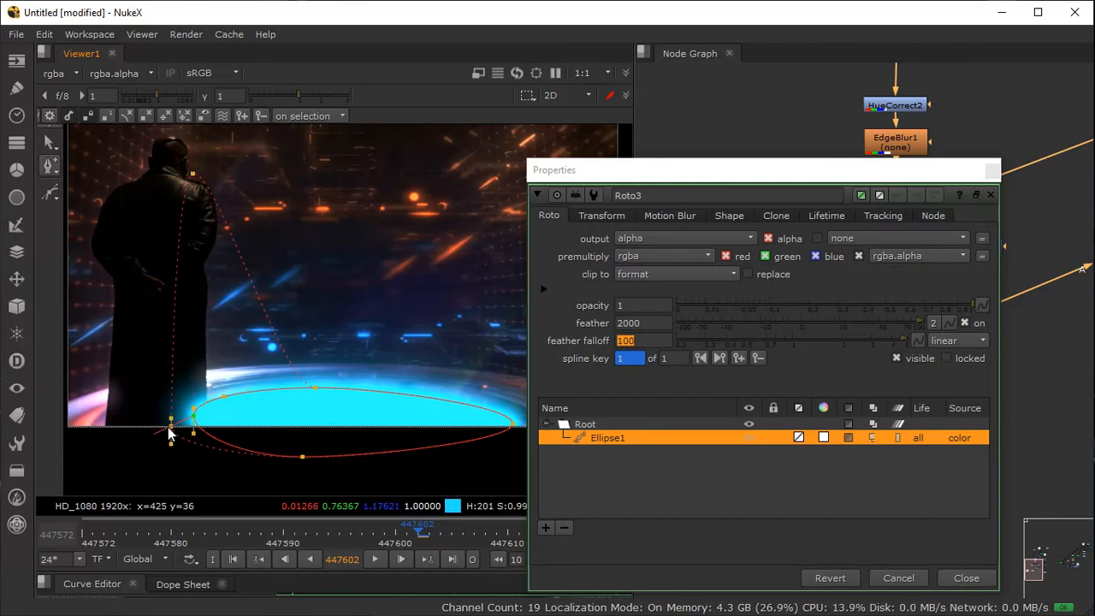
left_click_drag(318, 392, 323, 314)
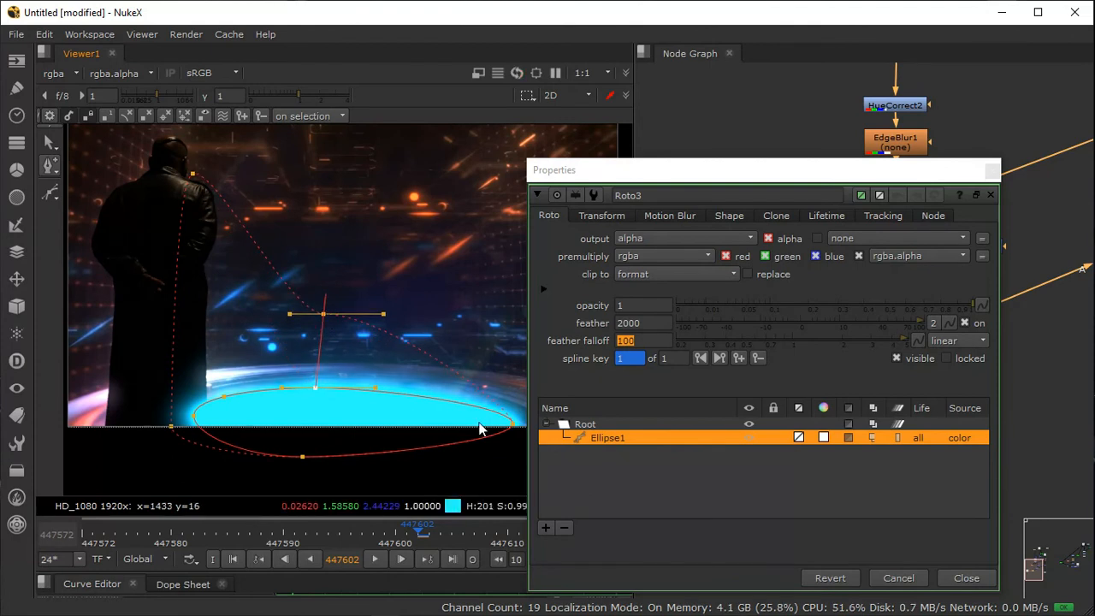
middle_click_drag(479, 428, 359, 443)
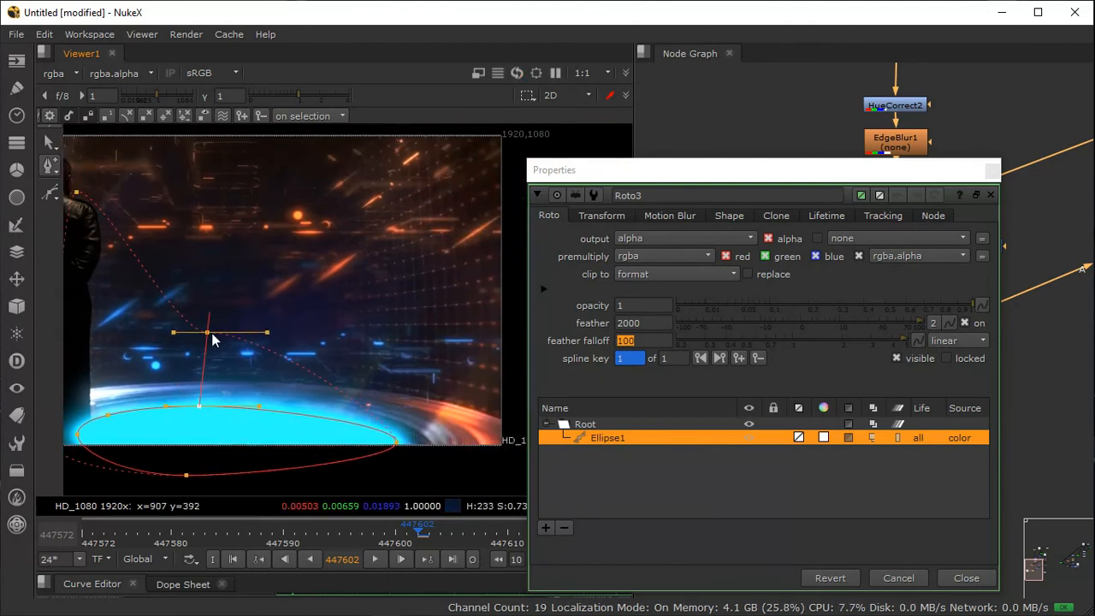
left_click(398, 441)
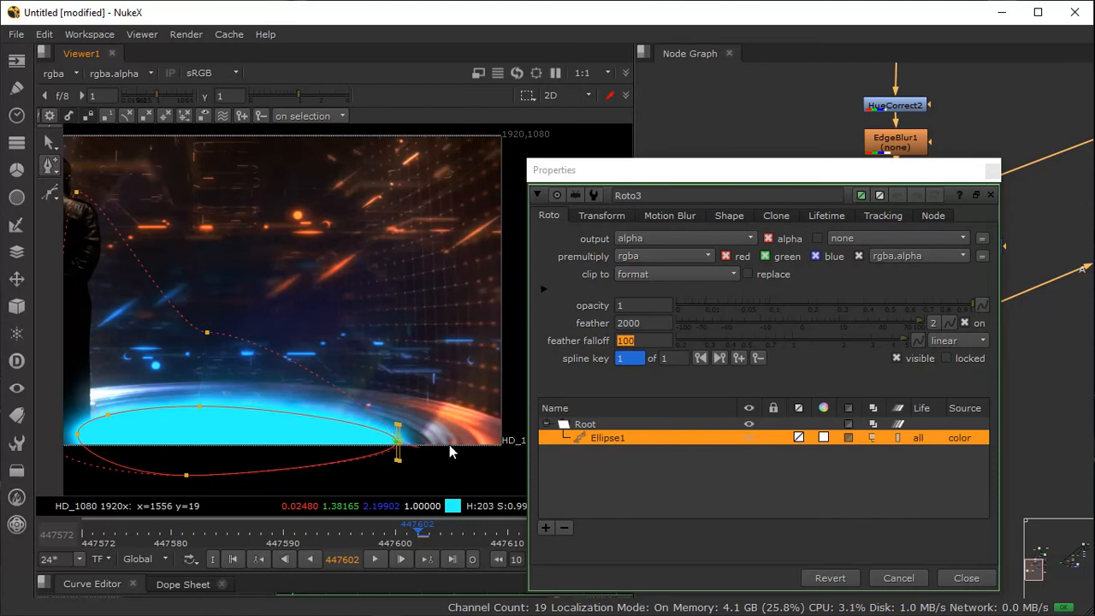
middle_click_drag(341, 485, 478, 427)
mouse_move(251, 266)
middle_mouse_down()
mouse_move(256, 299)
mouse_move(257, 286)
middle_mouse_up()
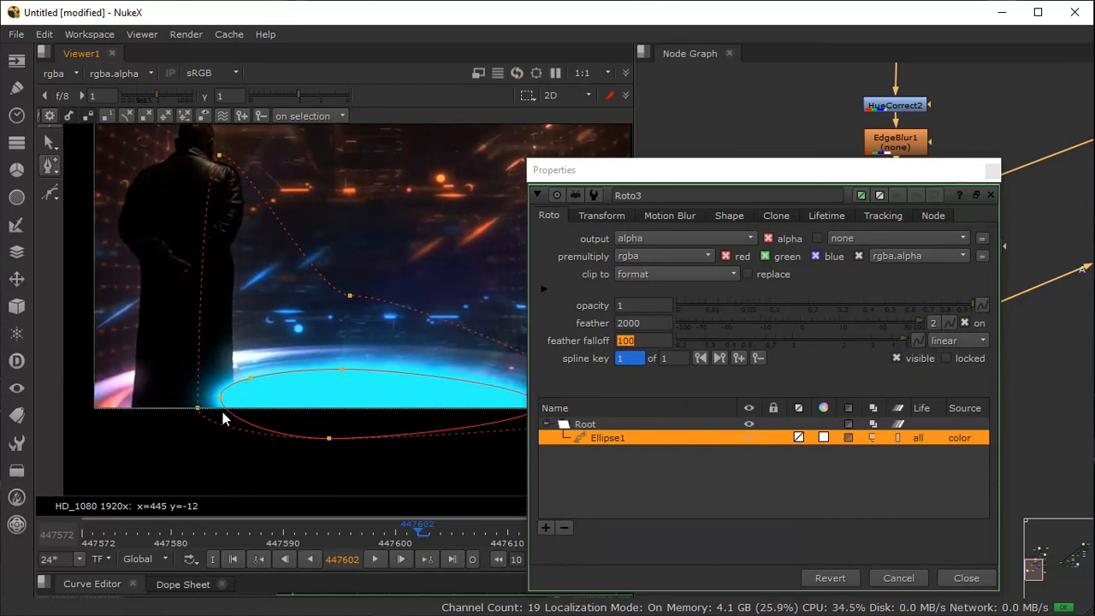
Step: Move Ellipse1's left and upper-left points away from the man and extend the upper-left point's feather above his head
left_click_drag(225, 403, 259, 372)
middle_click_drag(260, 222, 282, 319)
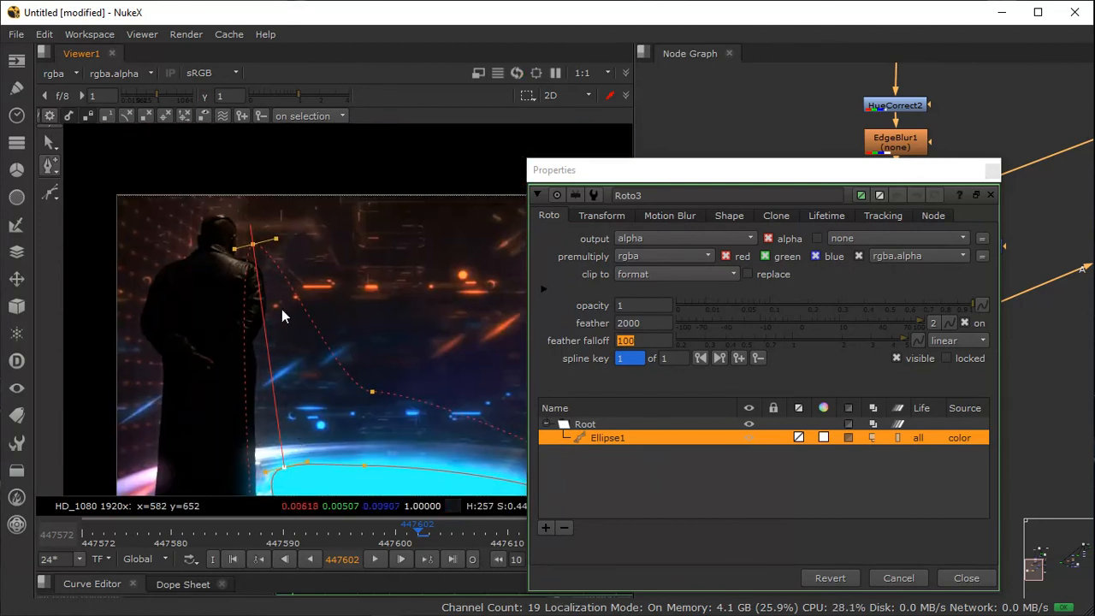
left_click_drag(255, 245, 244, 222)
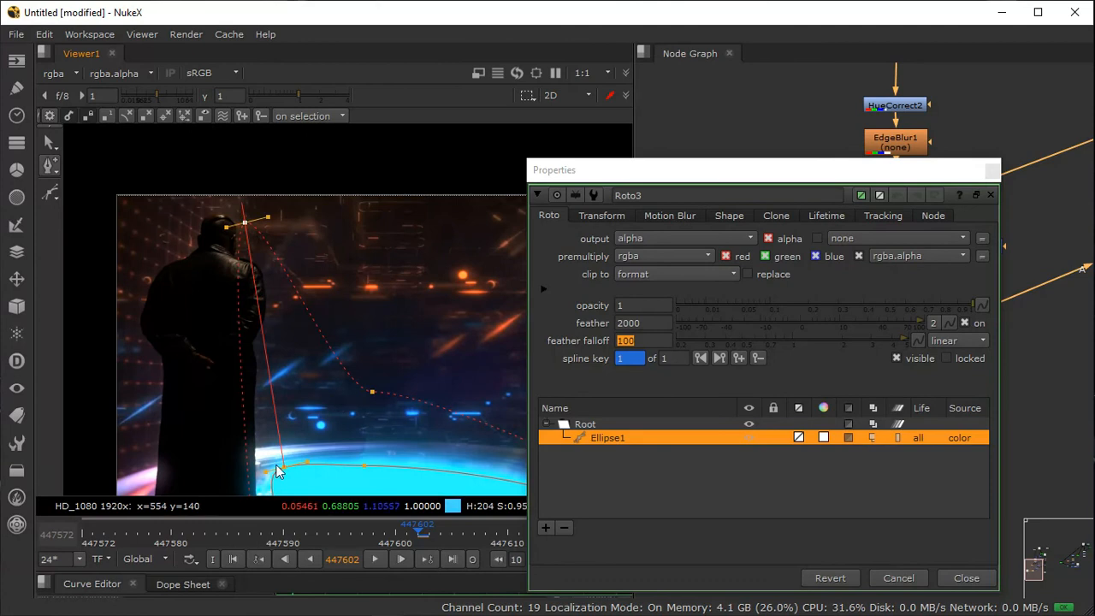
mouse_move(285, 475)
left_mouse_down()
mouse_move(264, 394)
mouse_move(281, 394)
mouse_move(289, 425)
mouse_move(262, 457)
mouse_move(276, 459)
mouse_move(285, 488)
left_mouse_up()
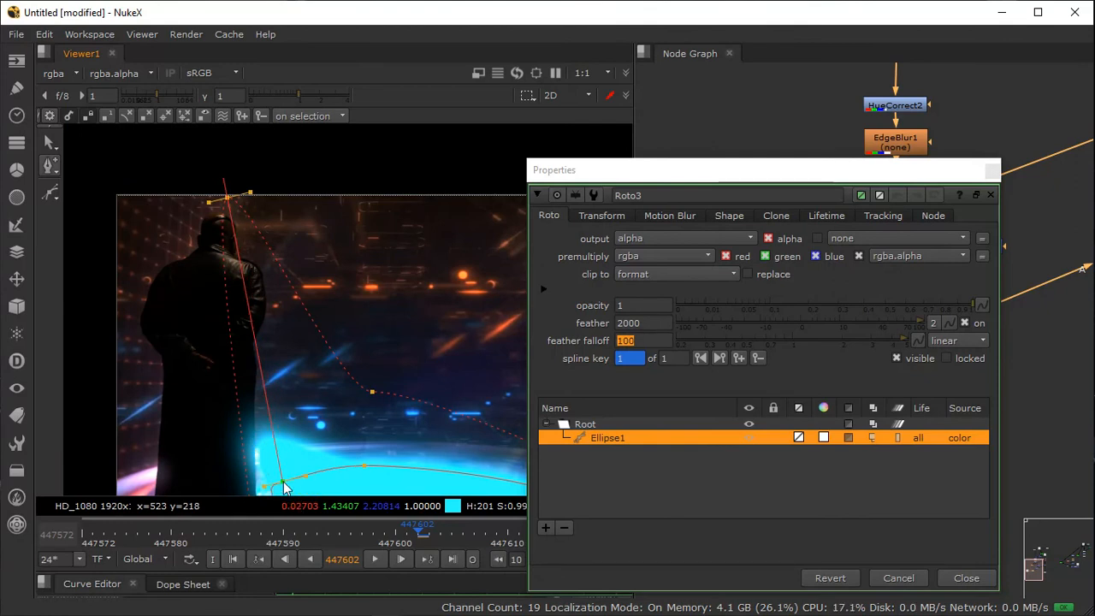
Step: Spread Ellipse1's feather edge across the upper background, to the man's head and below his coat, and set its feather falloff to 10
middle_click_drag(281, 481, 261, 441)
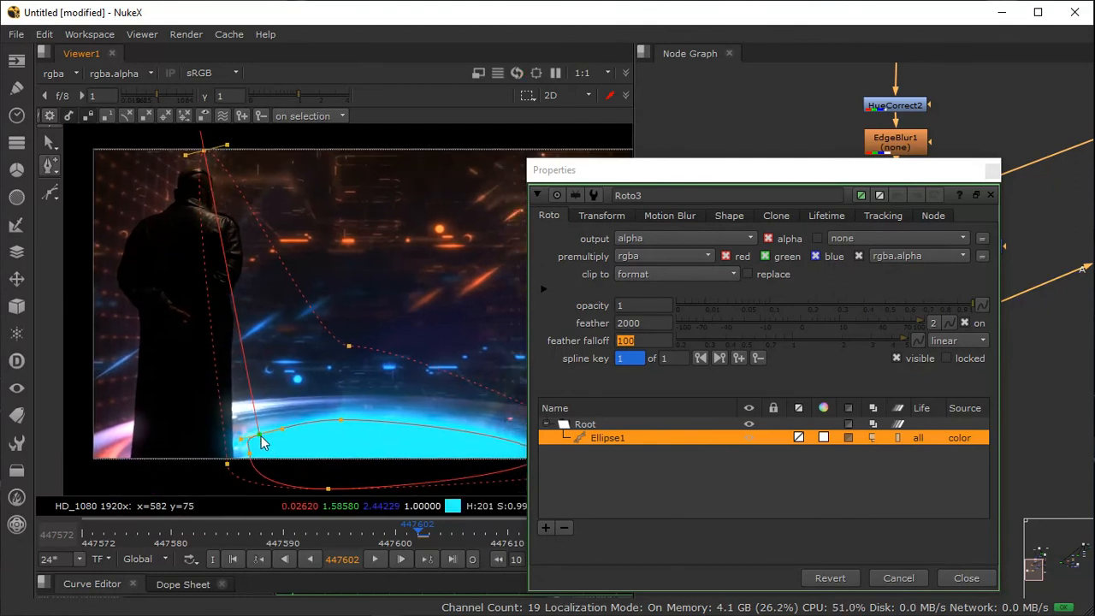
left_click_drag(349, 346, 340, 271)
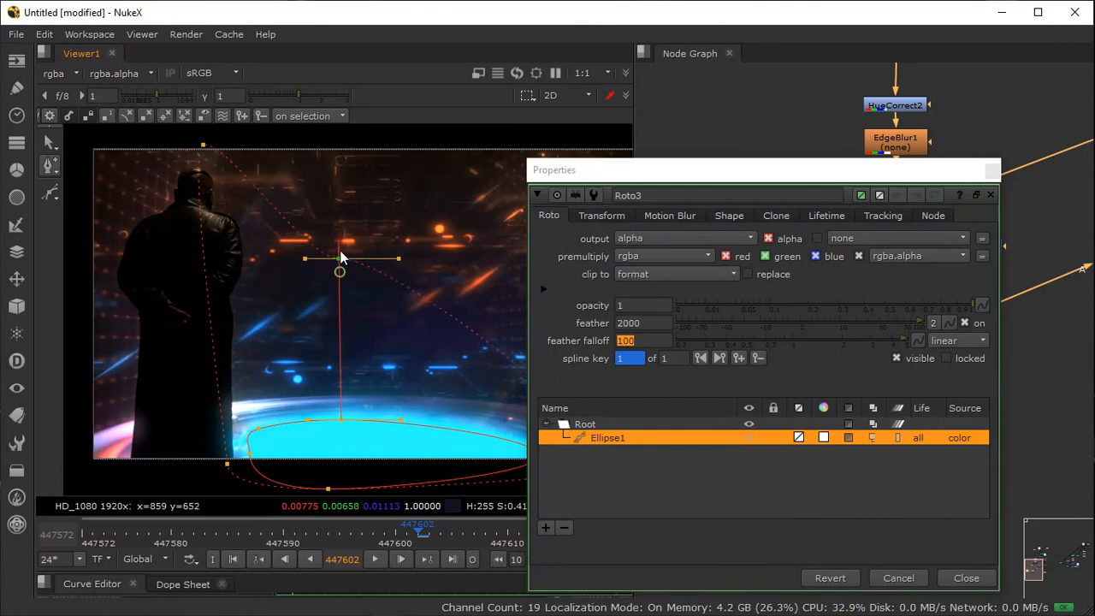
middle_click_drag(300, 257, 352, 346)
left_click_drag(253, 235, 229, 282)
middle_click_drag(340, 366, 329, 271)
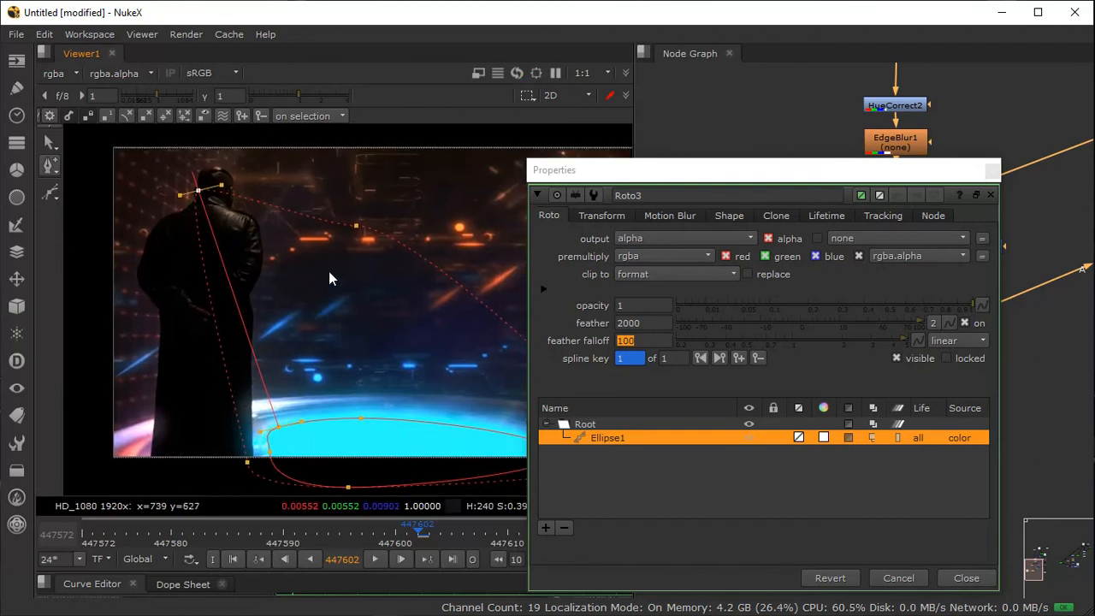
left_click_drag(354, 230, 318, 190)
left_click(227, 470)
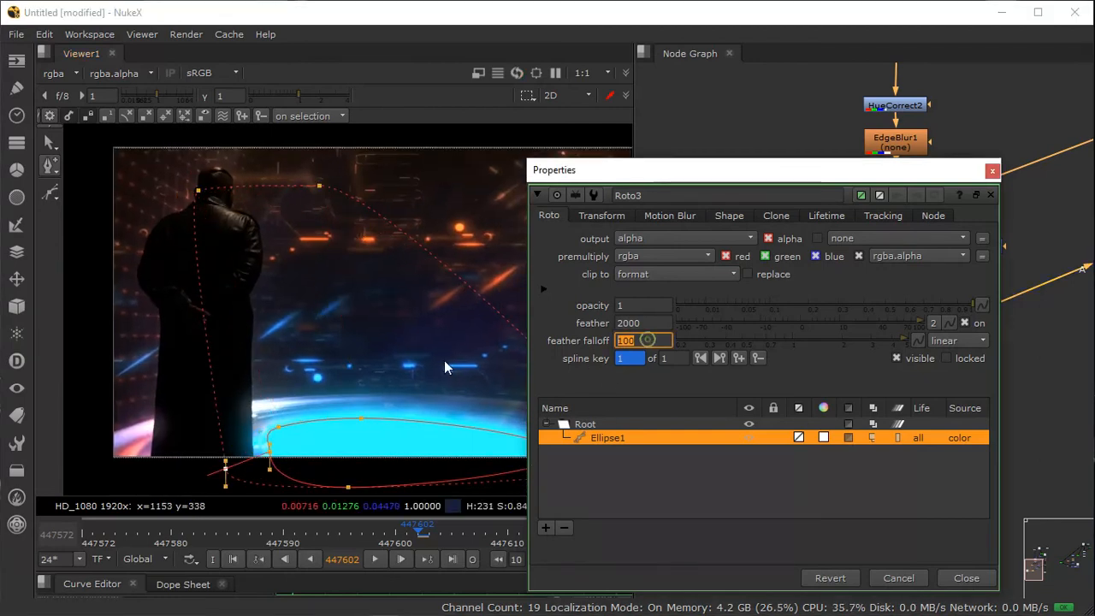
key("BackSpace")
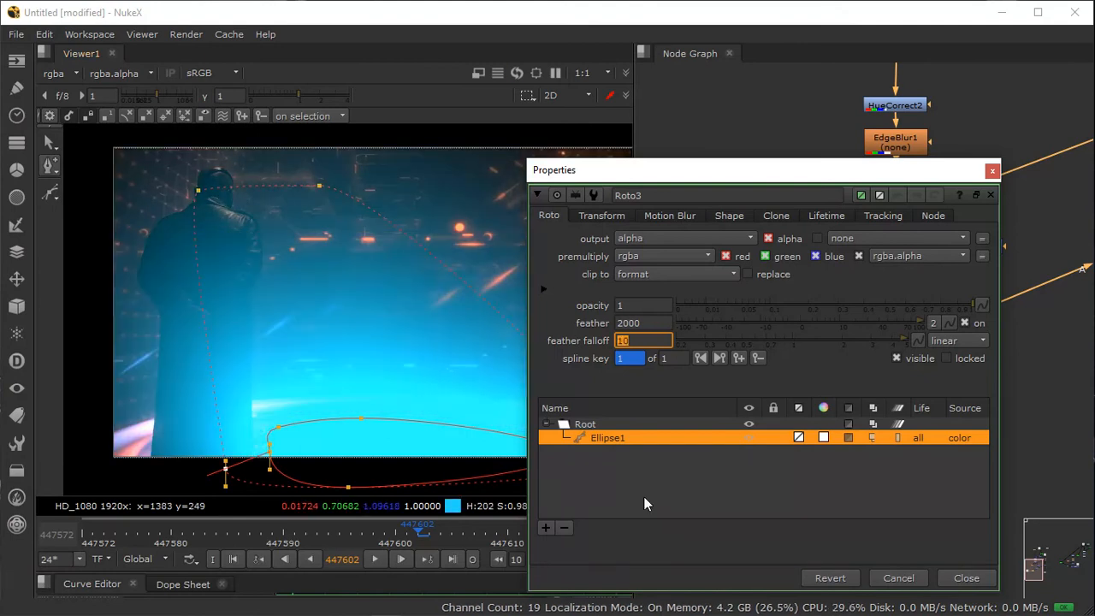
Step: Set Ellipse1's feather to 150 and move its two upper feather points higher, above and beside the man's head
double_click(633, 341)
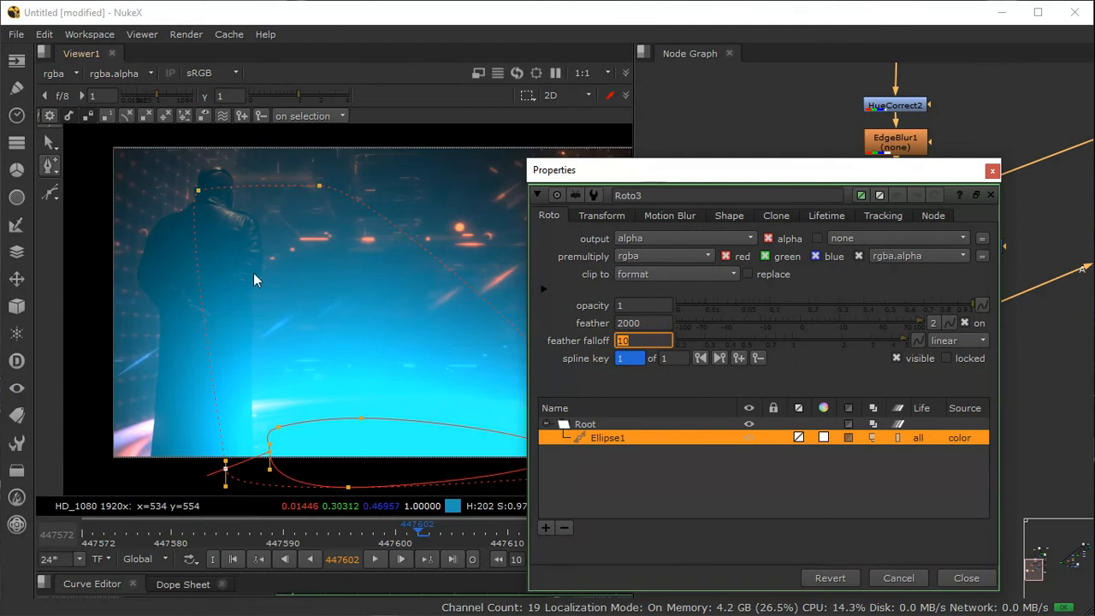
left_click(647, 323)
type("150")
key("Return")
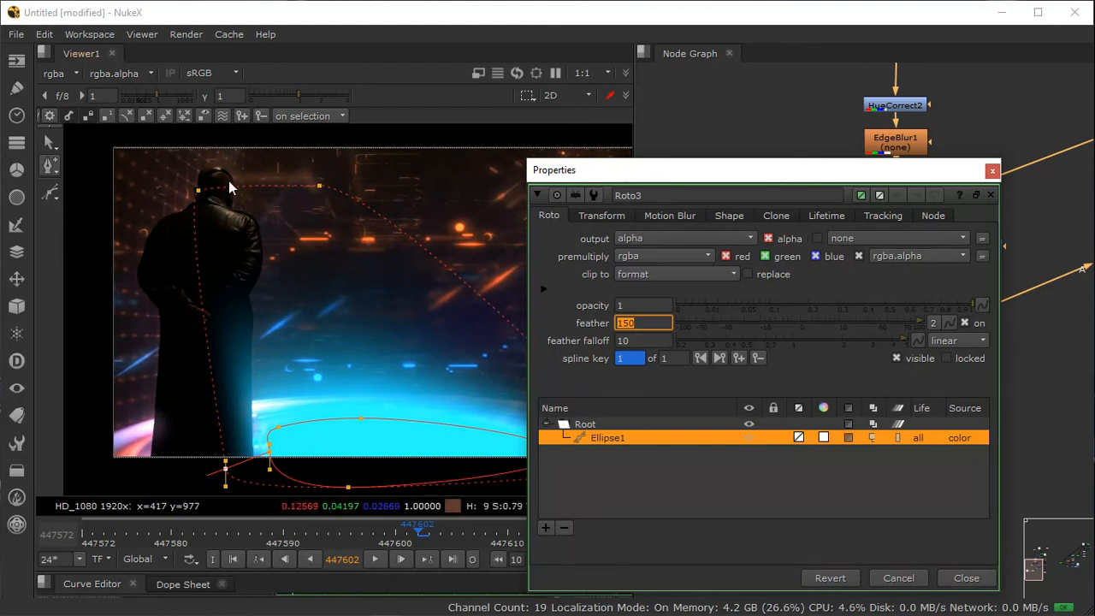
left_click_drag(206, 203, 302, 173)
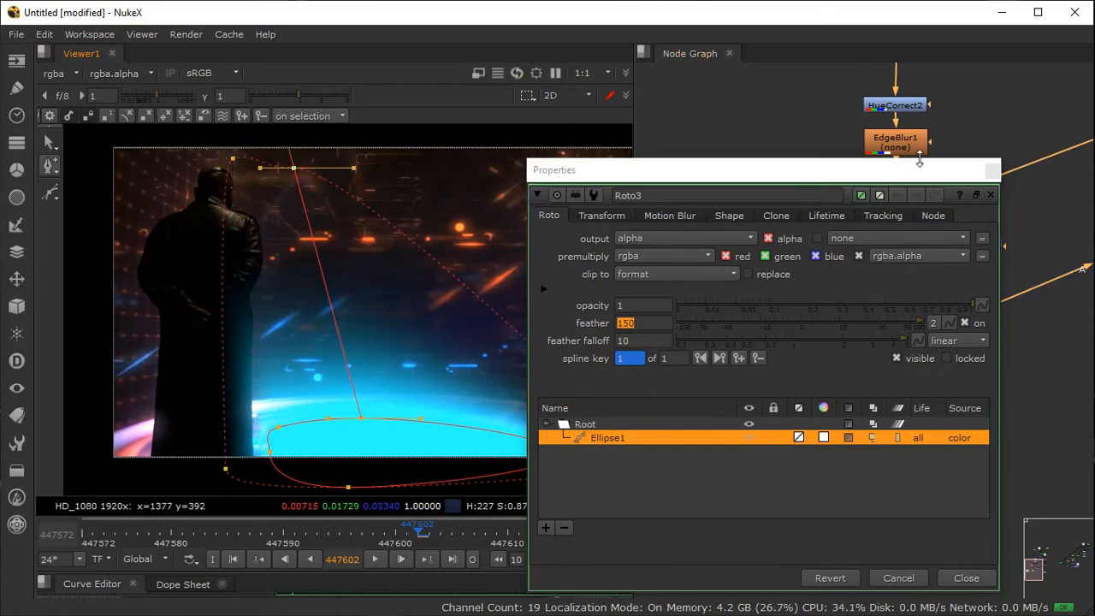
left_click(991, 171)
left_click(753, 454)
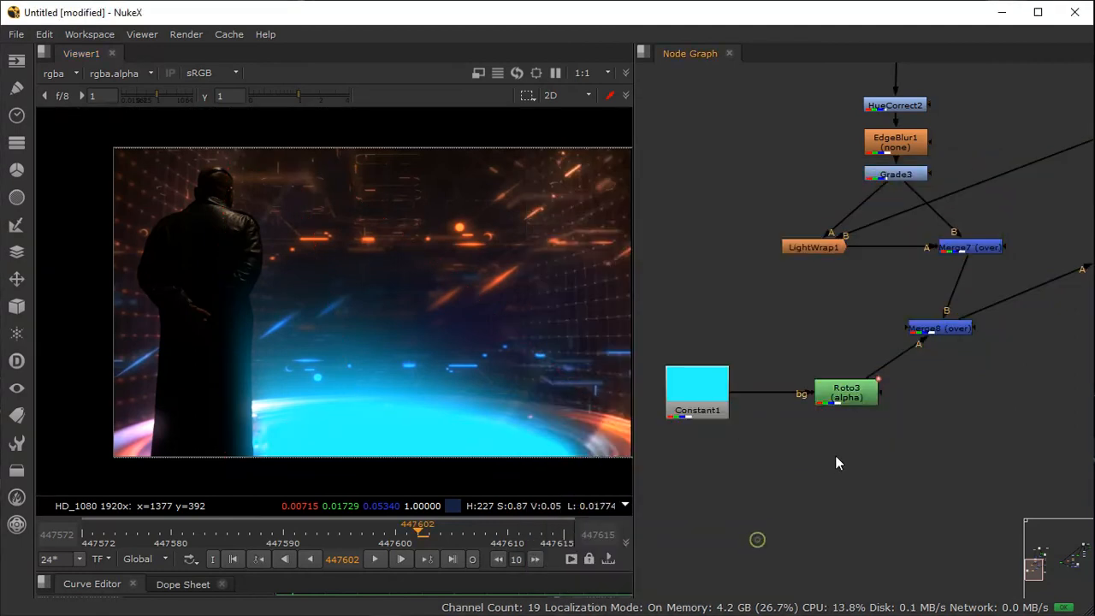
Step: Shift Roto3 and Constant1 farther away from Merge8 in the node graph
middle_click_drag(835, 455, 820, 478)
left_click_drag(835, 415, 800, 415)
left_click_drag(690, 419, 681, 419)
left_click_drag(797, 422, 785, 429)
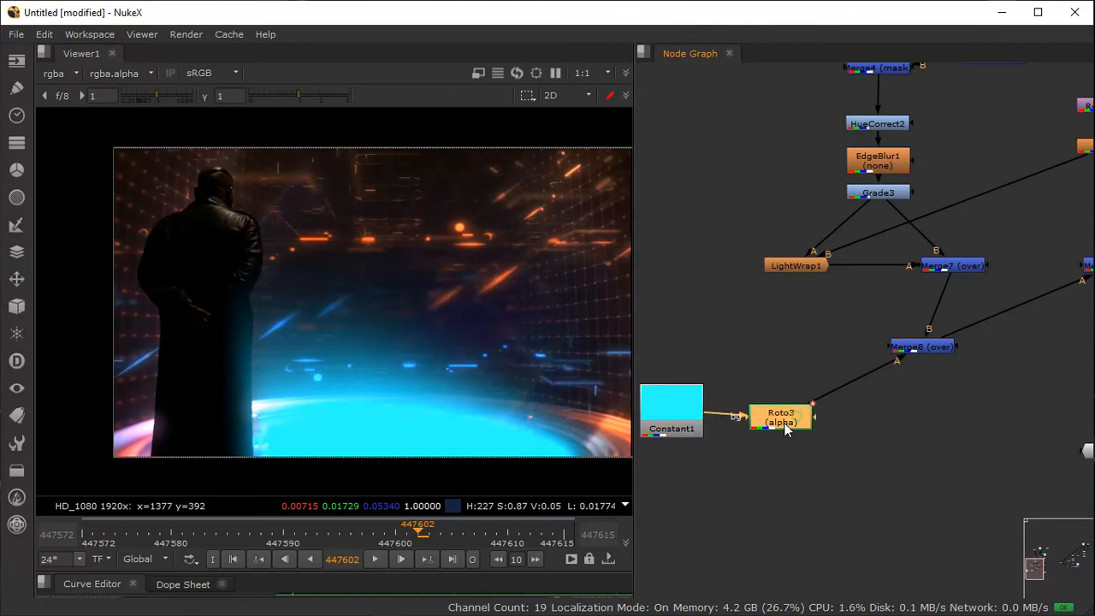
left_click(873, 411)
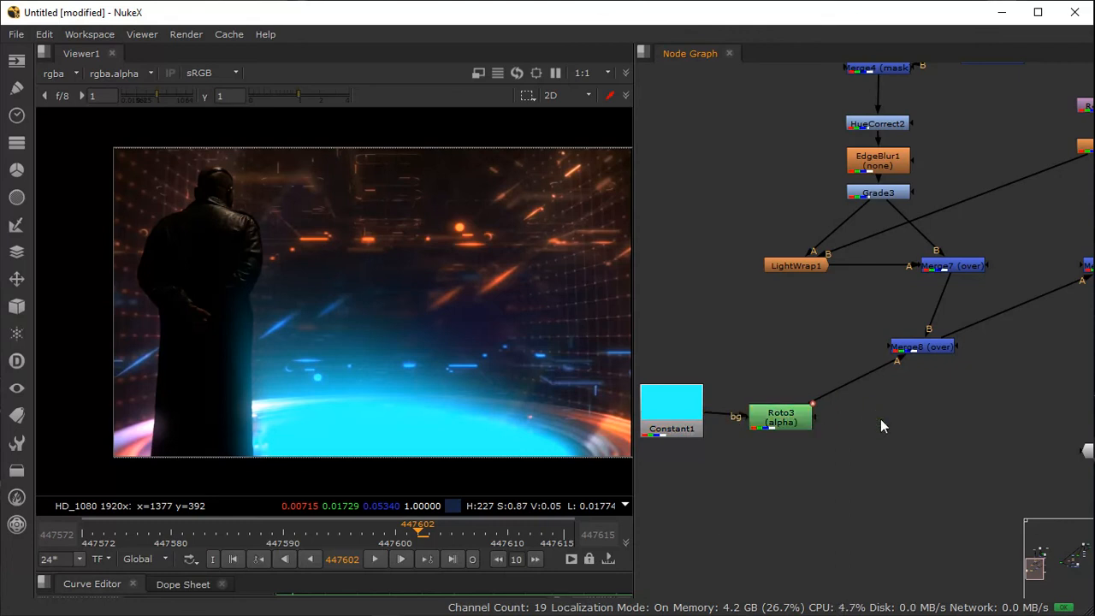
Step: Insert an Add math node between Roto3 and Merge8
key("Tab")
type("add")
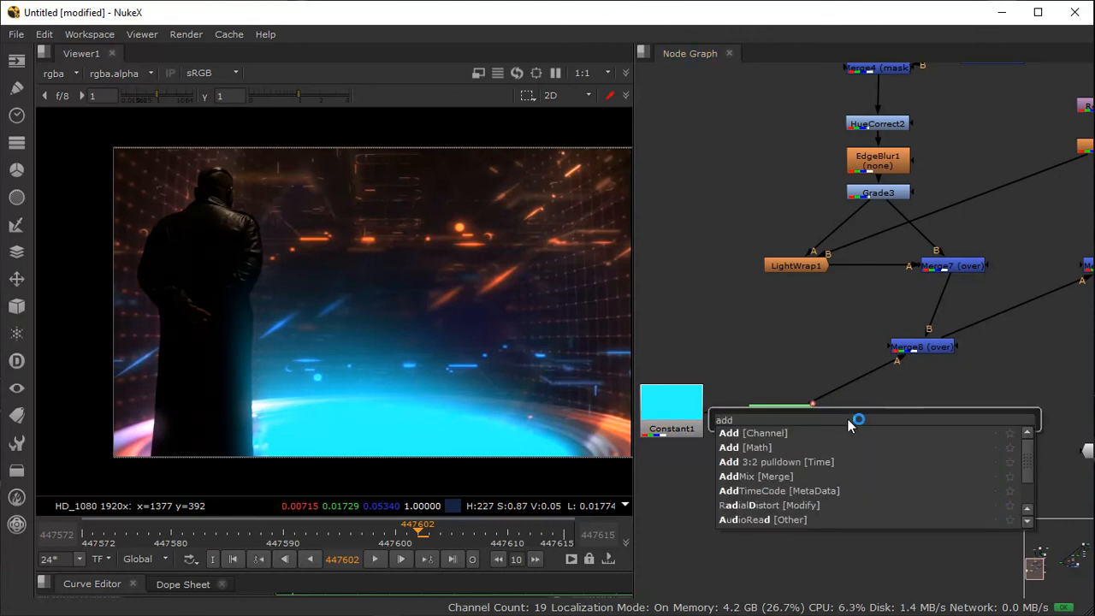
left_click(779, 447)
left_click_drag(860, 429, 868, 399)
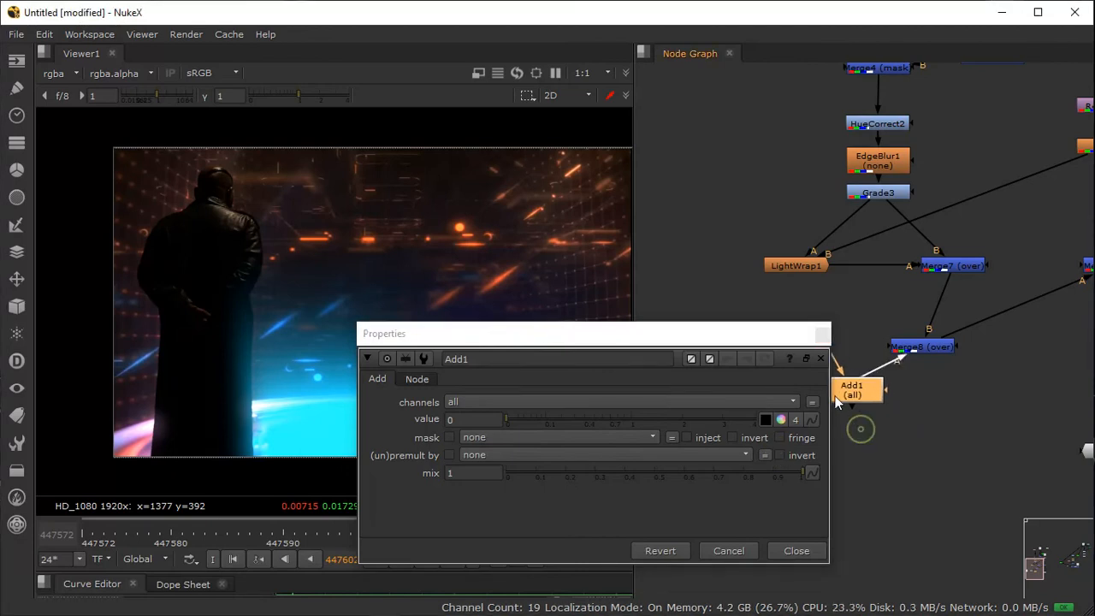
Step: Try different values, including a negative one, in the Add node after Roto3 and delete that node
left_click_drag(535, 422, 493, 419)
double_click(476, 420)
type("-0")
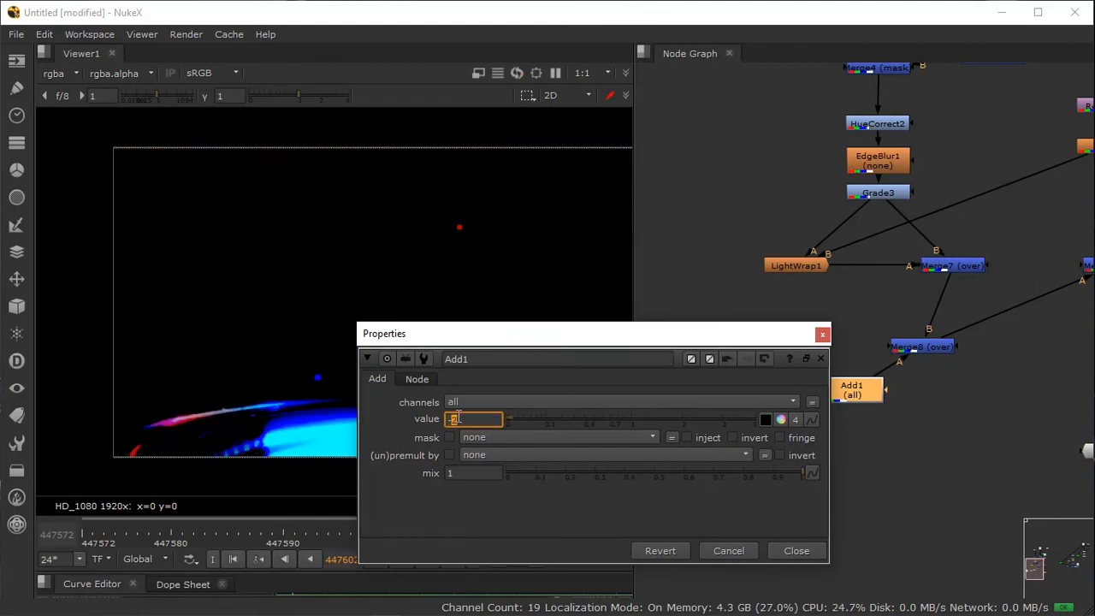
left_click(819, 335)
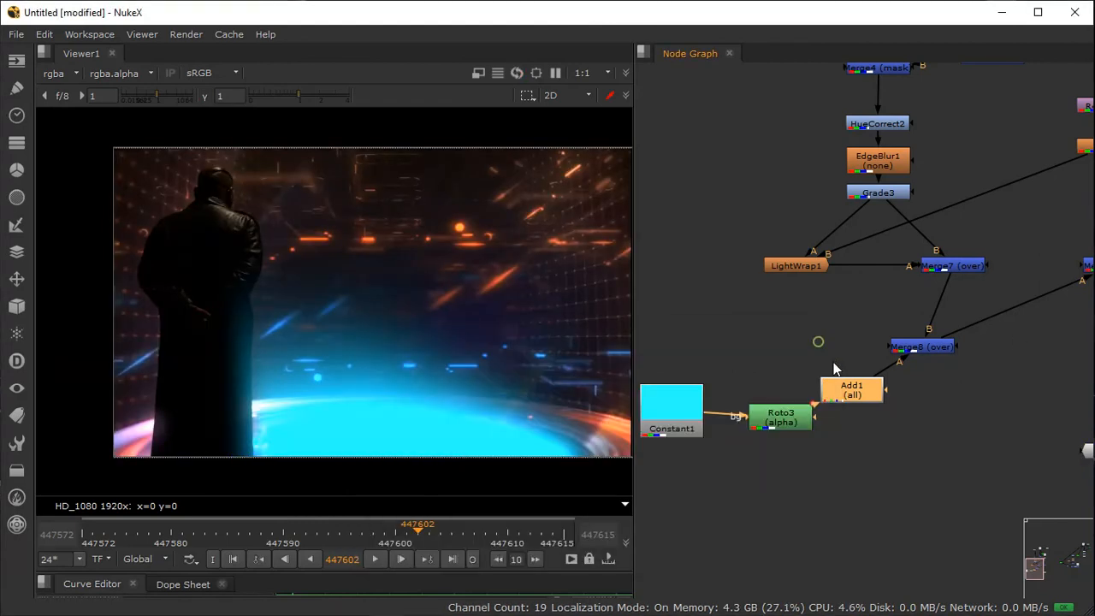
left_click_drag(853, 390, 904, 418)
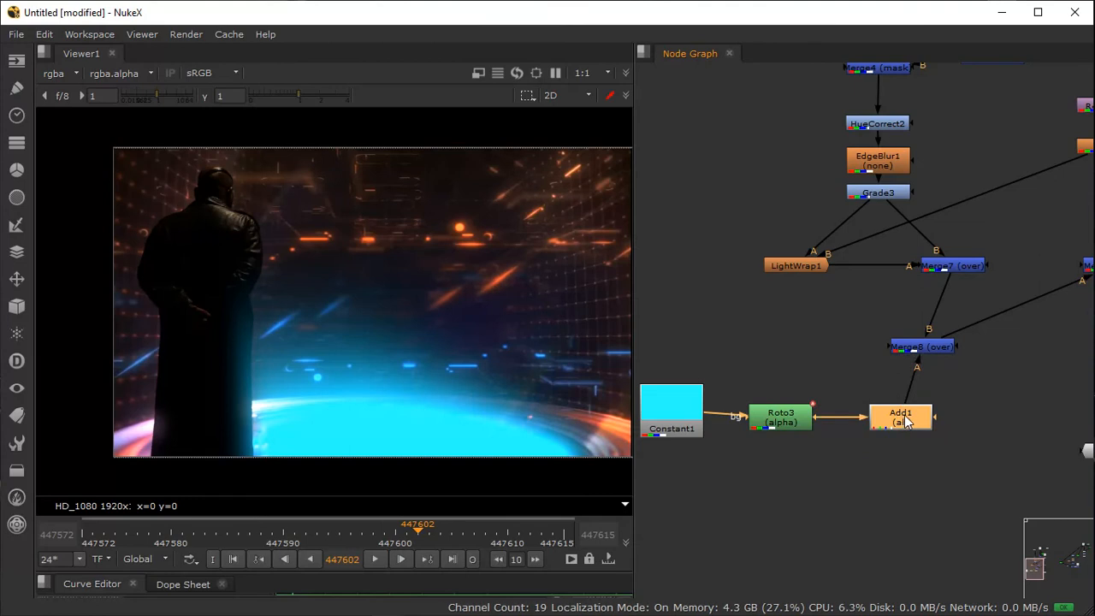
key("Delete")
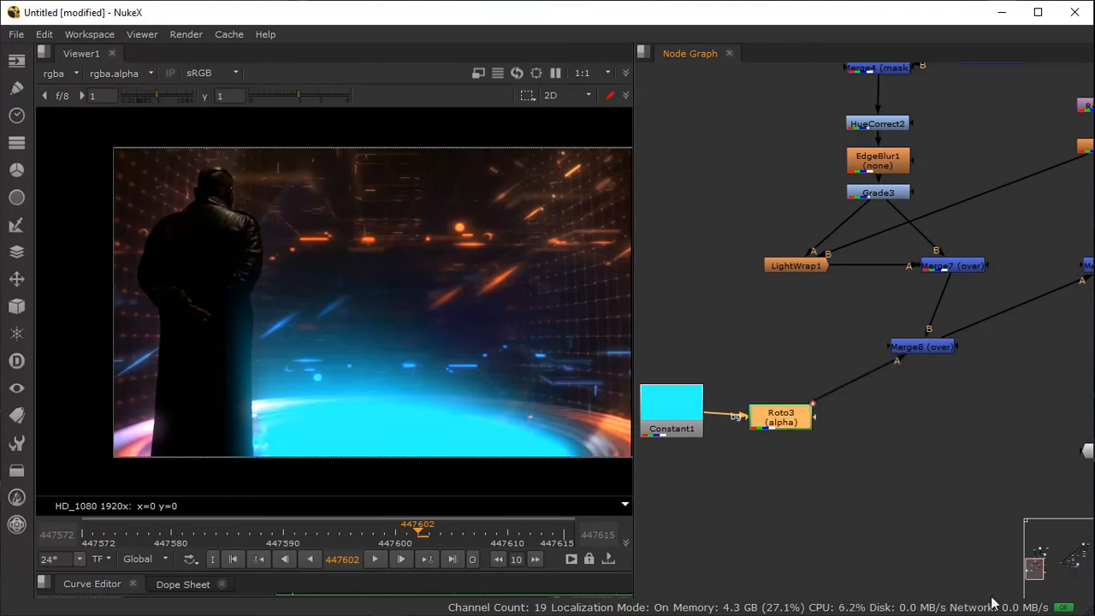
Step: Move Merge8 and Roto3 farther from Constant1 so there is space along the connection into Roto3
left_click_drag(935, 352, 1021, 333)
scroll(1000, 353, "down", 3)
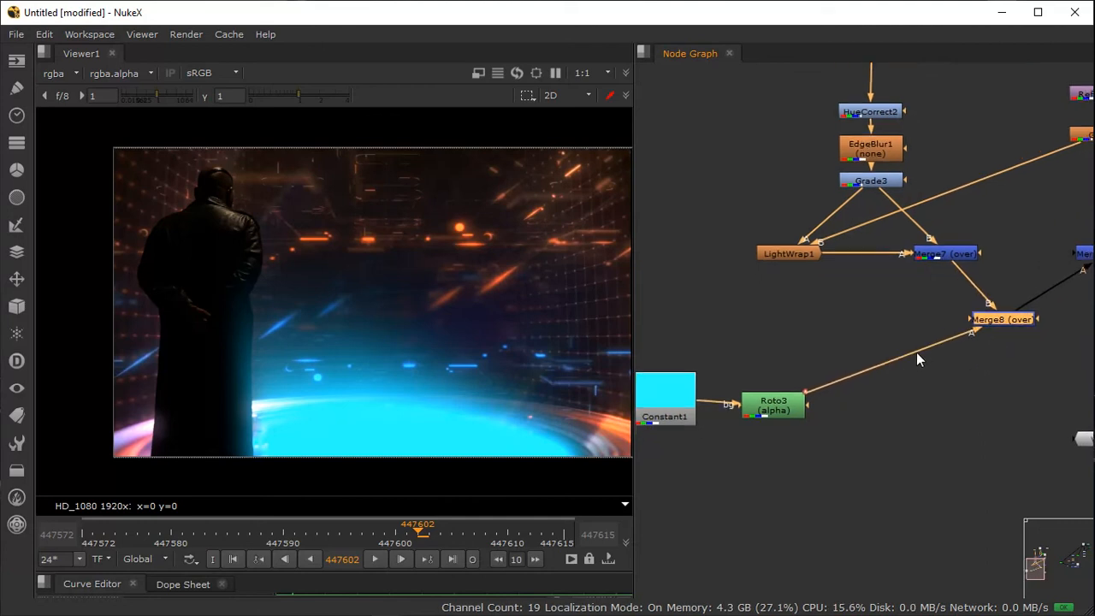
left_click_drag(793, 327, 947, 329)
Step: Insert an Add math node between Constant1 and Roto3
left_click(778, 365)
type("add")
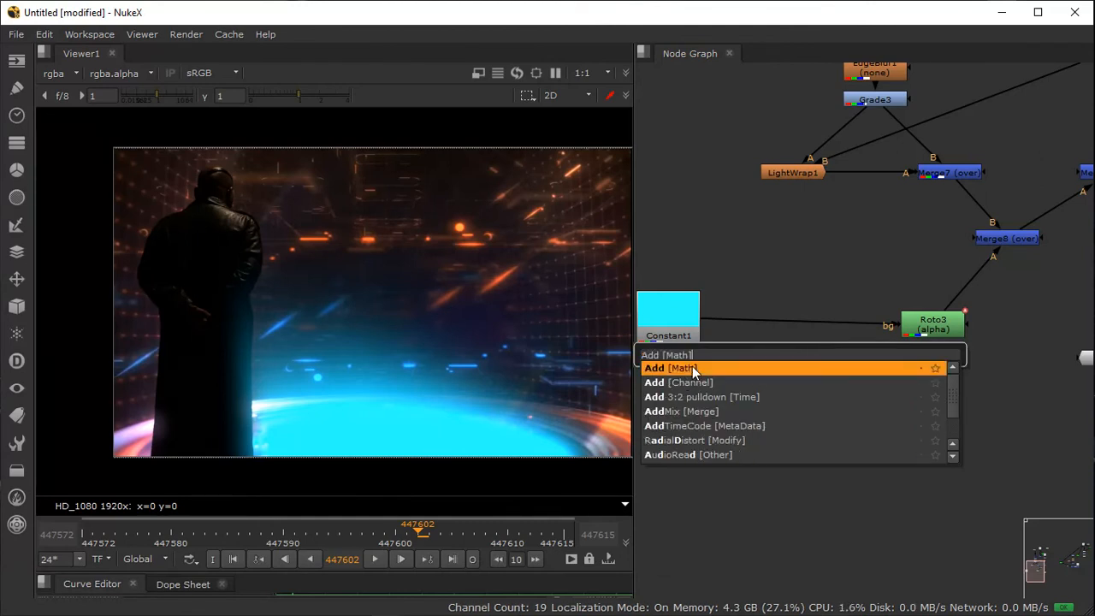
left_click(692, 368)
left_click_drag(793, 392, 797, 338)
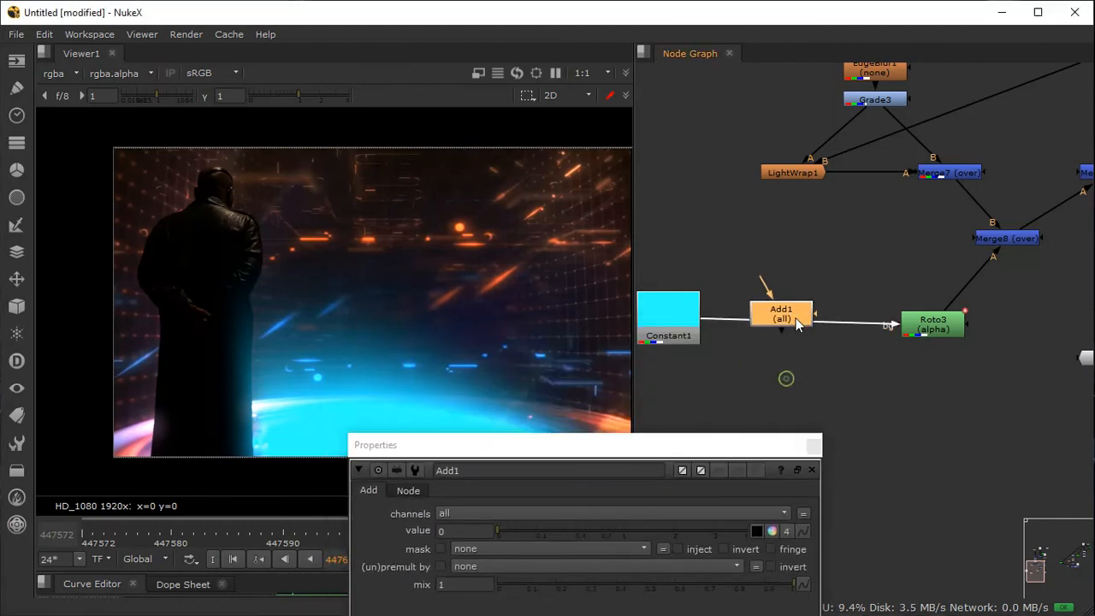
Step: Try a value of -5 in Add1 and change it to 1
left_click_drag(680, 451, 918, 190)
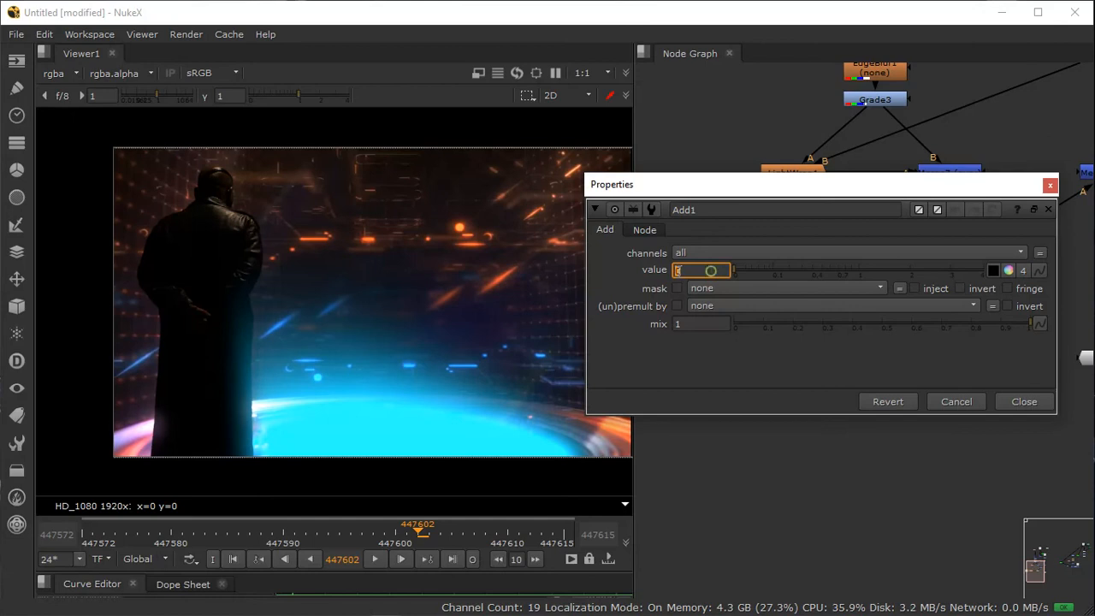
type("-8")
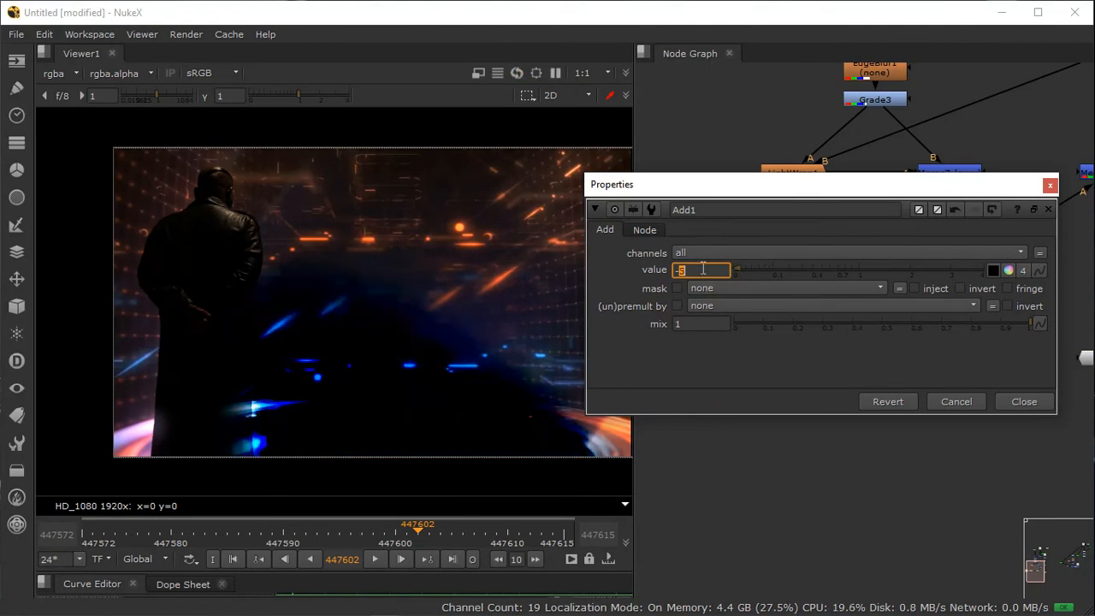
type("1")
key("Return")
left_click(1048, 185)
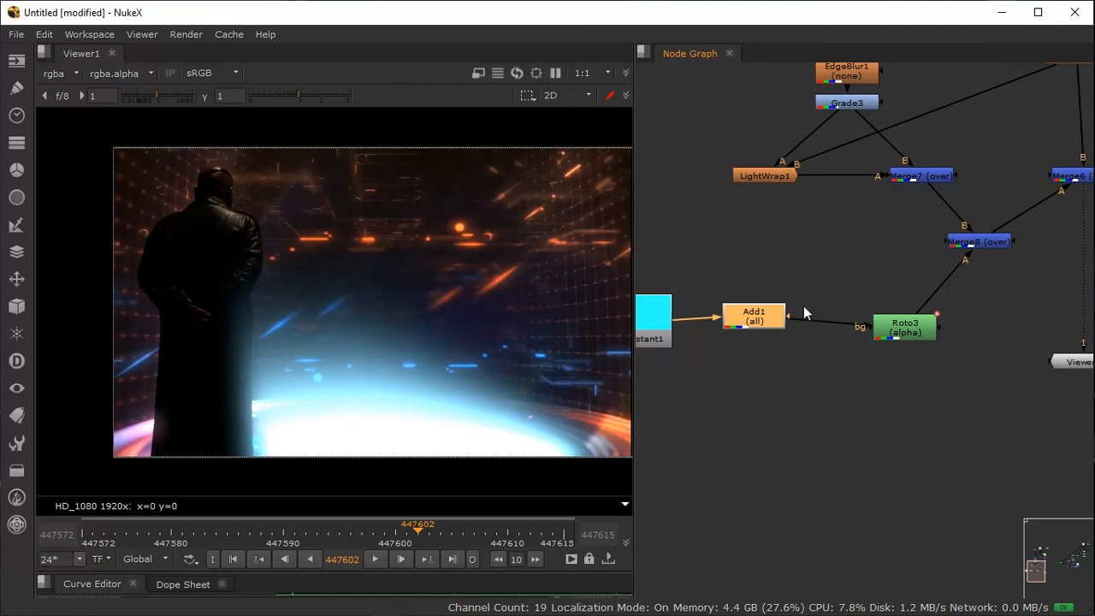
Step: Restrict Add1 to the alpha channel
double_click(751, 321)
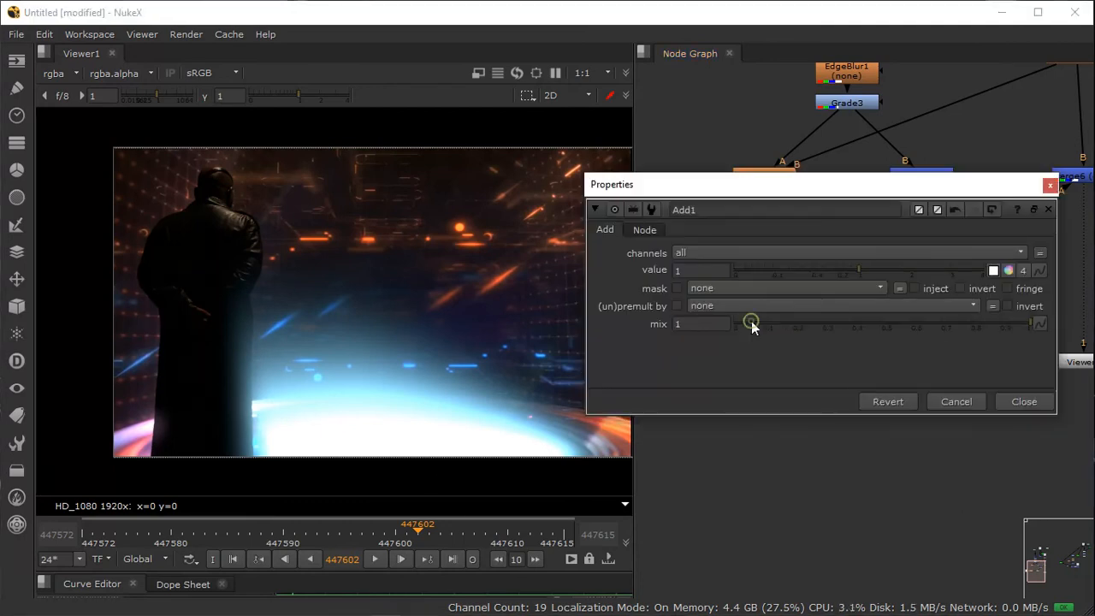
left_click(734, 255)
left_click(722, 330)
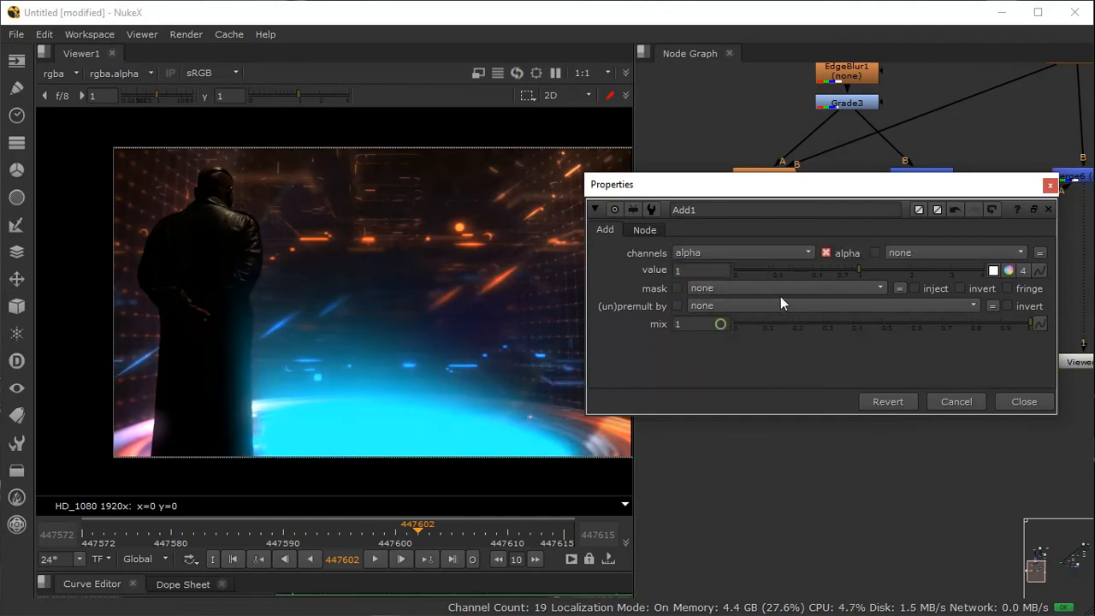
Step: Try alpha values such as -21 and -10 in Add1, settle on -5, and inspect the light along the man's coat edge
left_click(719, 269)
type("-1")
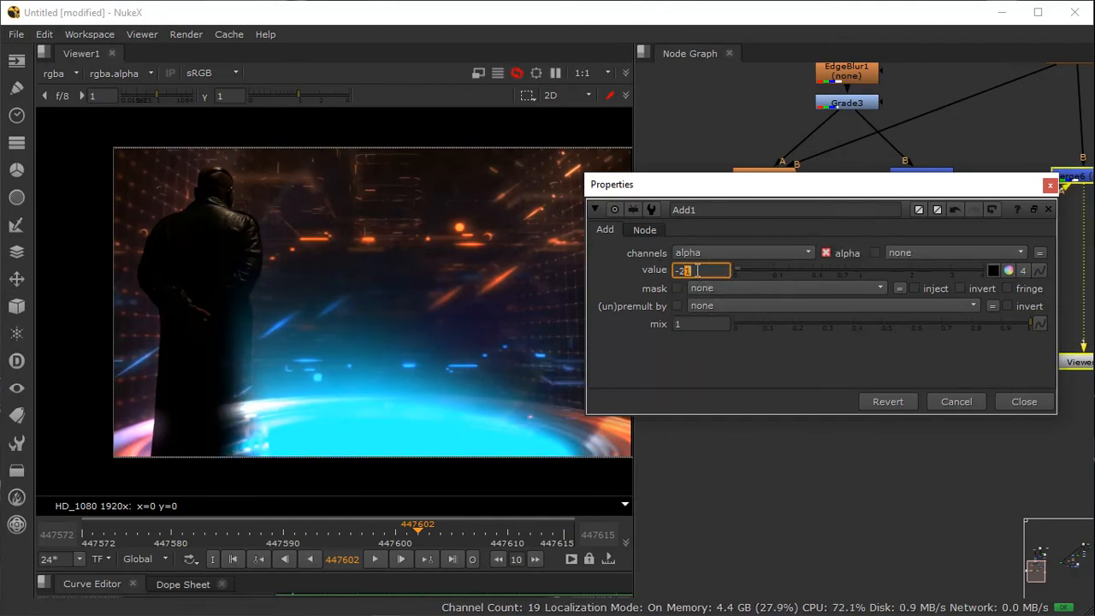
key("Down")
key("Up")
key("Up")
key("Up")
key("Up")
key("Up")
key("Up")
key("Up")
key("Up")
key("Up")
key("Up")
key("Up")
key("Up")
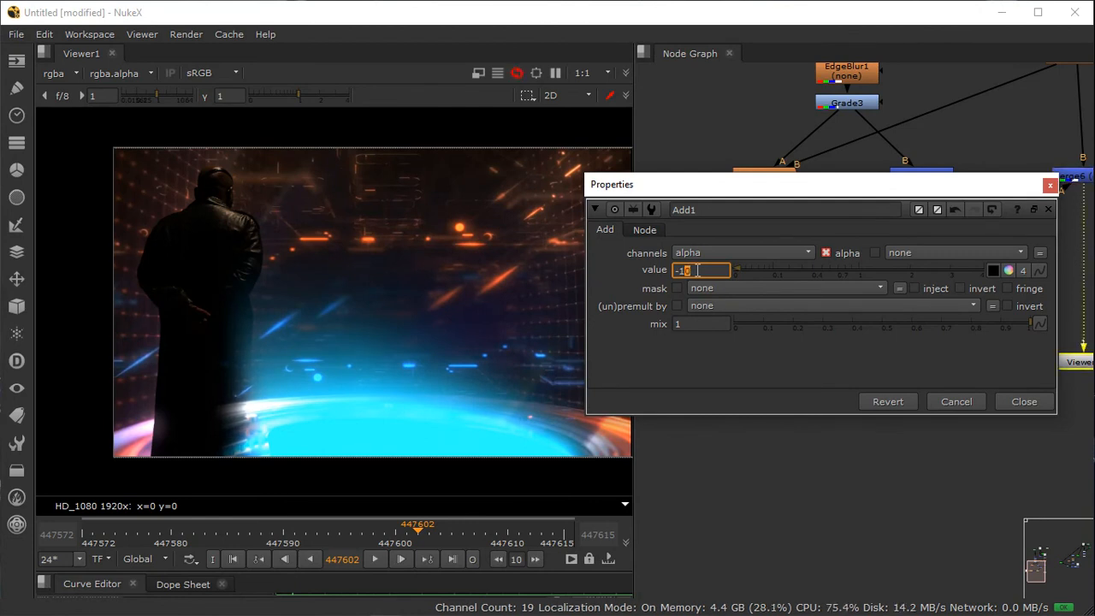
scroll(271, 380, "up", 3)
middle_click_drag(229, 369, 375, 208)
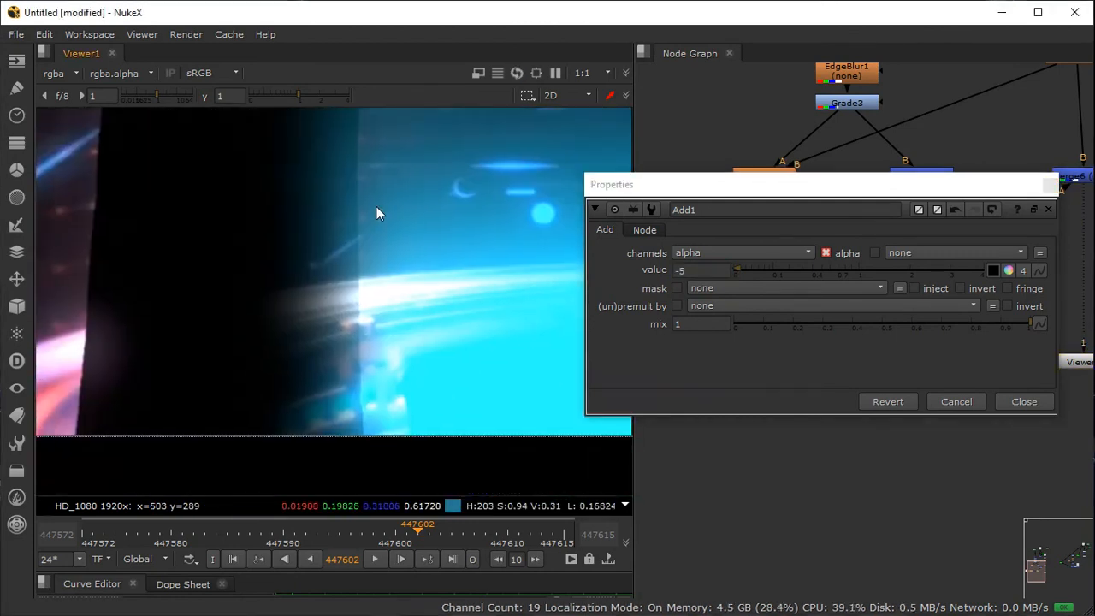
scroll(354, 250, "up", 3)
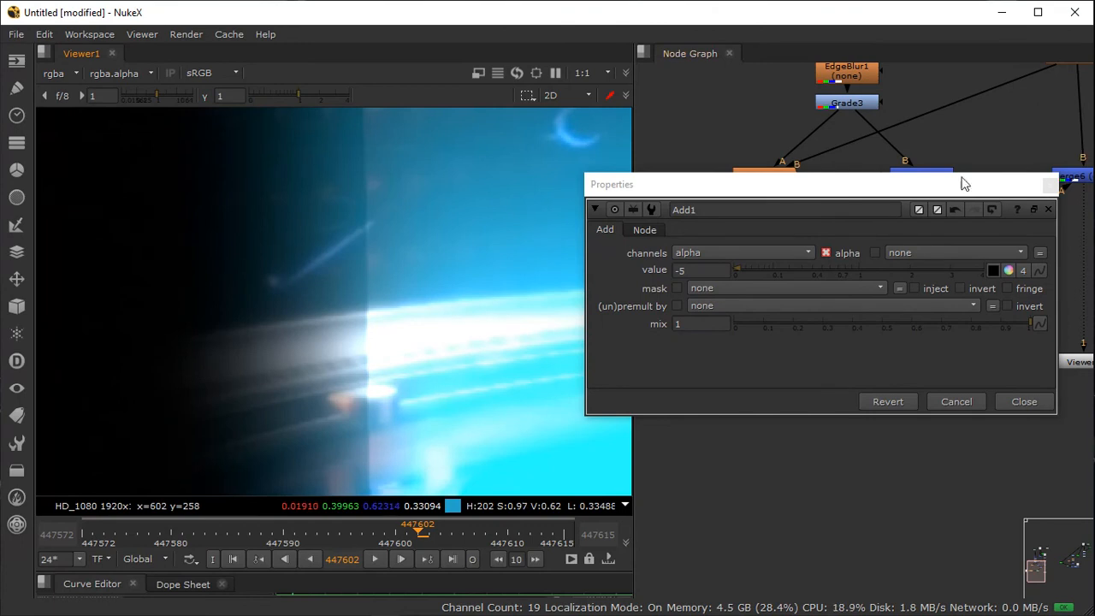
Step: Rearrange Constant1, Add1 and Roto3 below the LightWrap1 branch in the node graph
left_click(1047, 210)
middle_click_drag(720, 472, 894, 475)
left_click_drag(909, 329, 884, 357)
left_click_drag(802, 334, 740, 363)
left_click_drag(902, 360, 878, 359)
middle_click_drag(1079, 374, 729, 379)
left_click_drag(728, 344, 763, 338)
Step: Delete Add1 from between Constant1 and Roto3
middle_click_drag(768, 293, 864, 290)
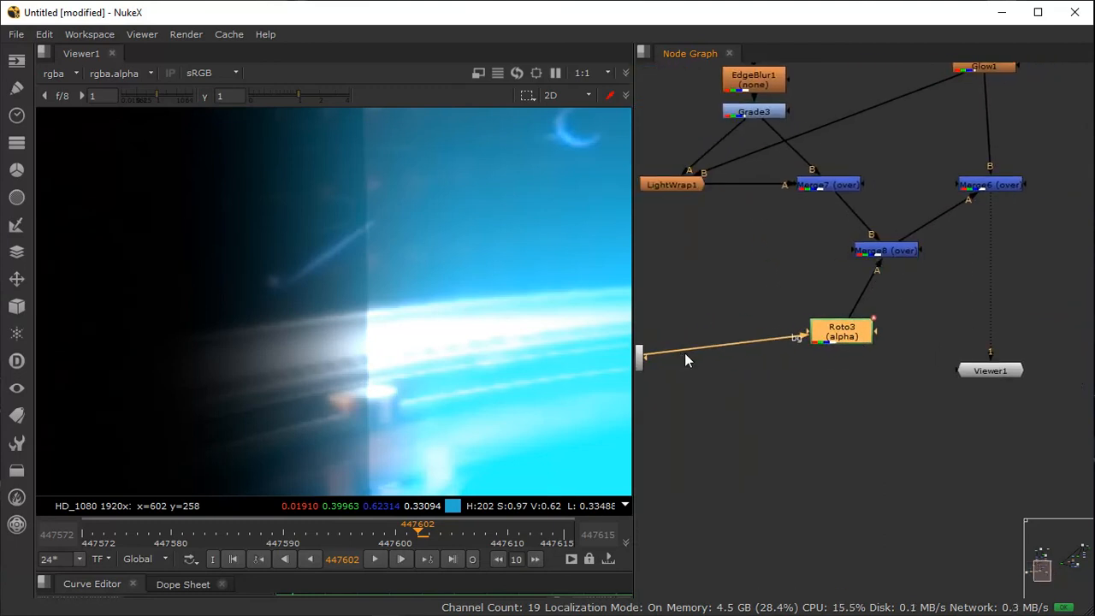
middle_click_drag(685, 360, 947, 318)
left_click(886, 321)
key("Delete")
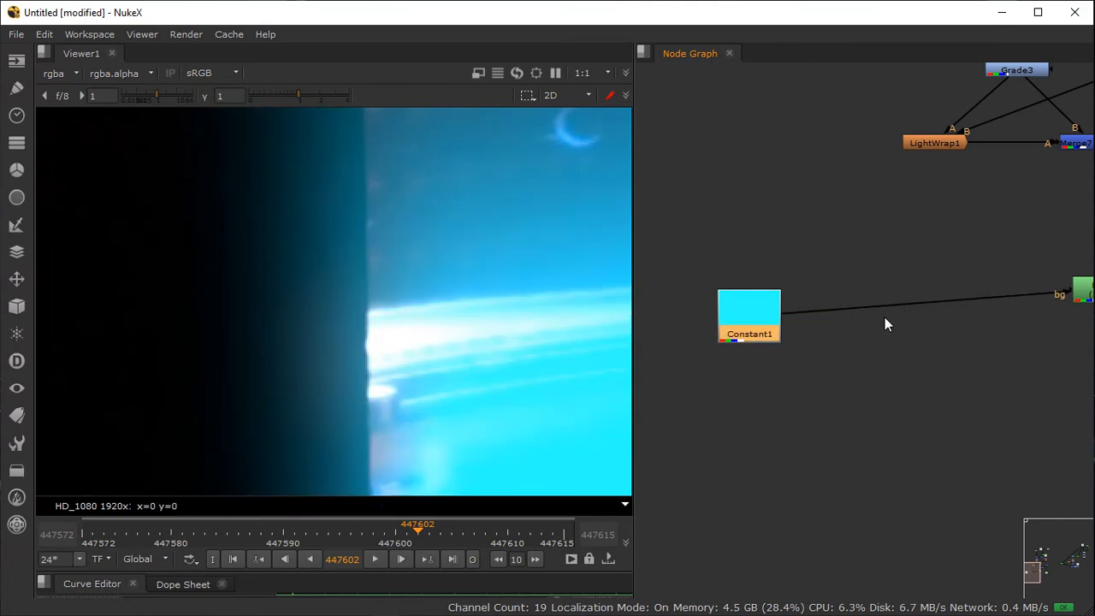
Step: Reopen Roto3's settings and lower Ellipse1's opacity to 0.2
scroll(929, 367, "down", 3)
left_click(931, 325)
key("f")
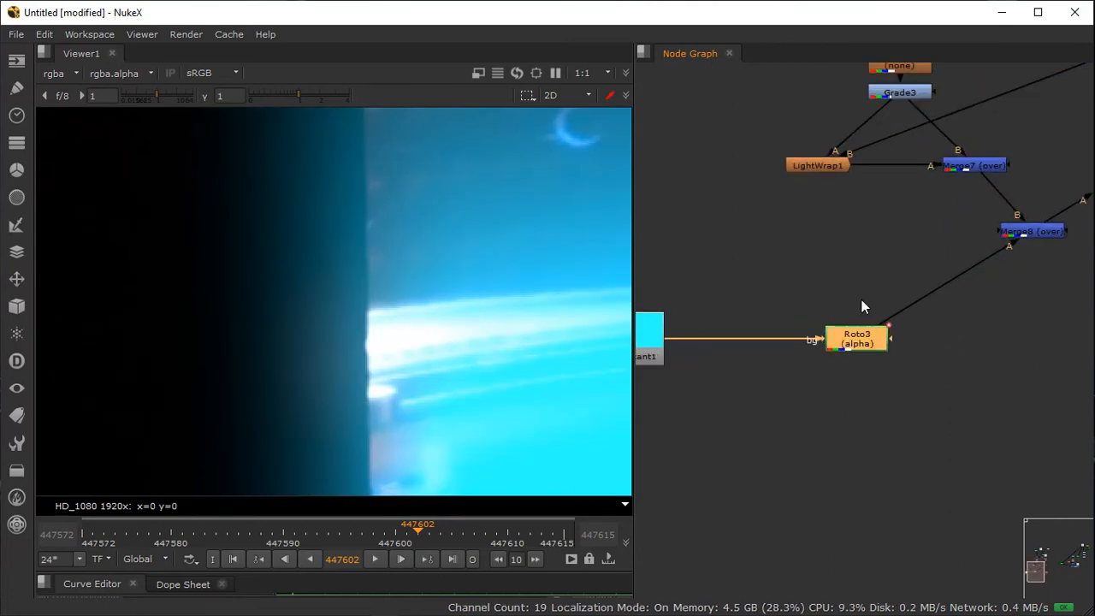
double_click(858, 366)
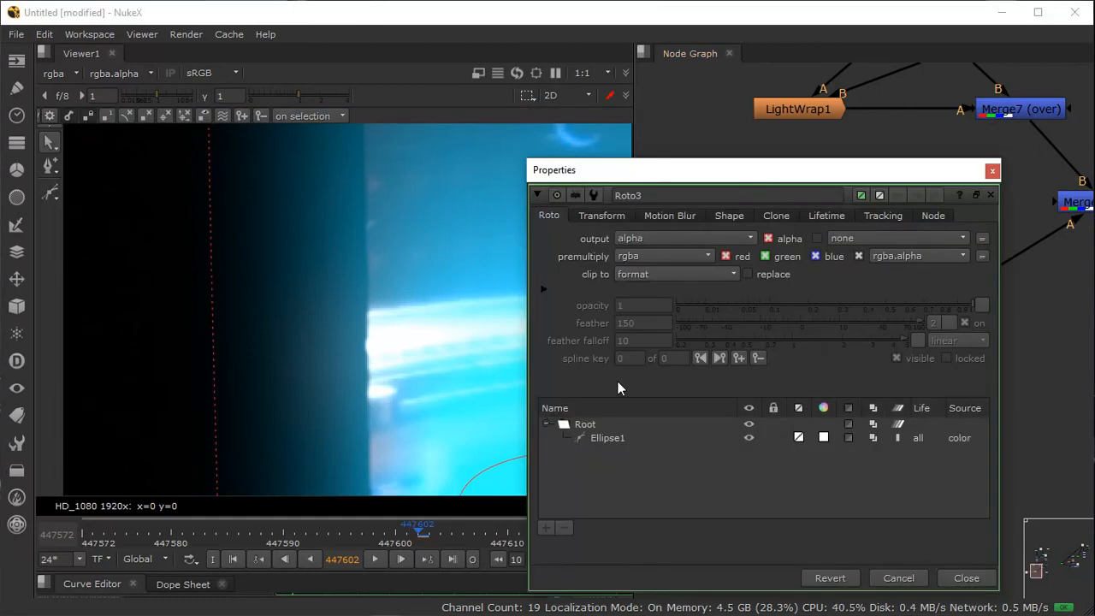
scroll(330, 309, "down", 5)
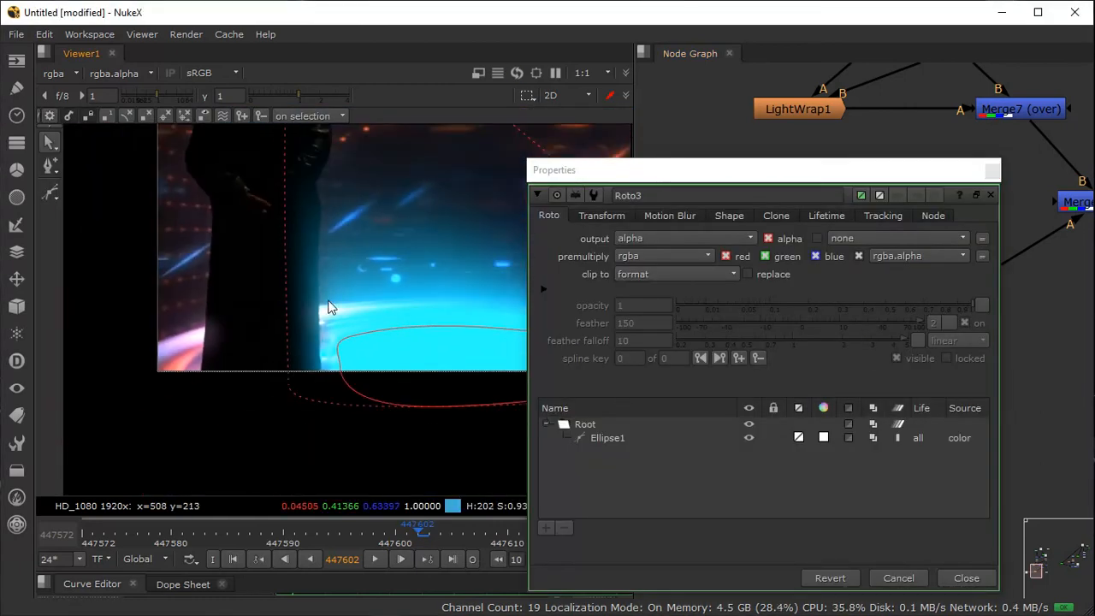
middle_click_drag(330, 309, 348, 377)
left_click(993, 174)
middle_click_drag(857, 301, 903, 259)
left_click(903, 265)
left_click(904, 297)
double_click(904, 297)
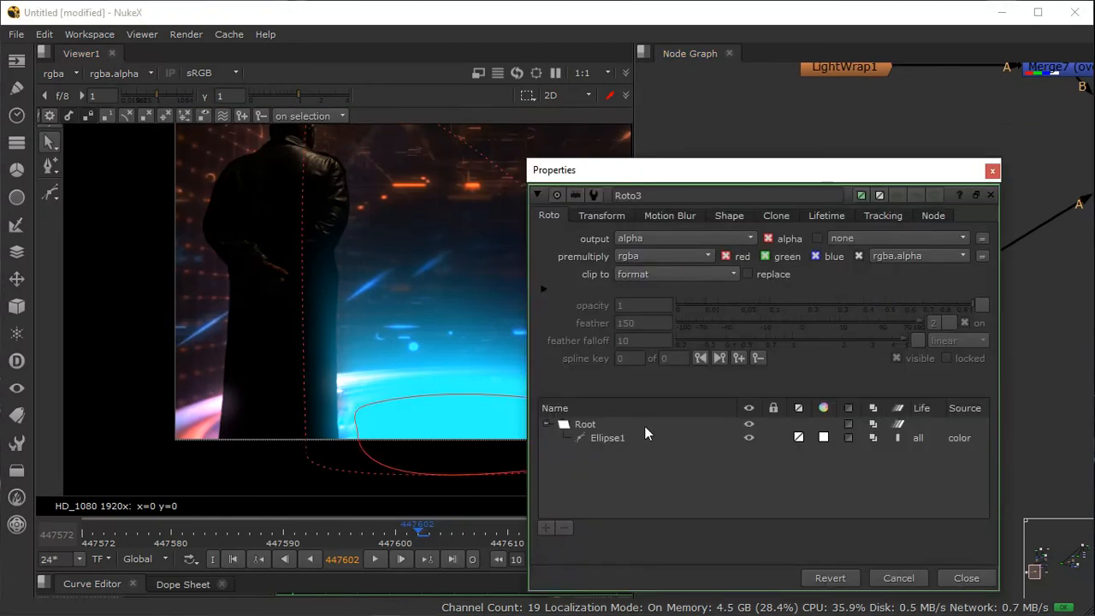
left_click(638, 441)
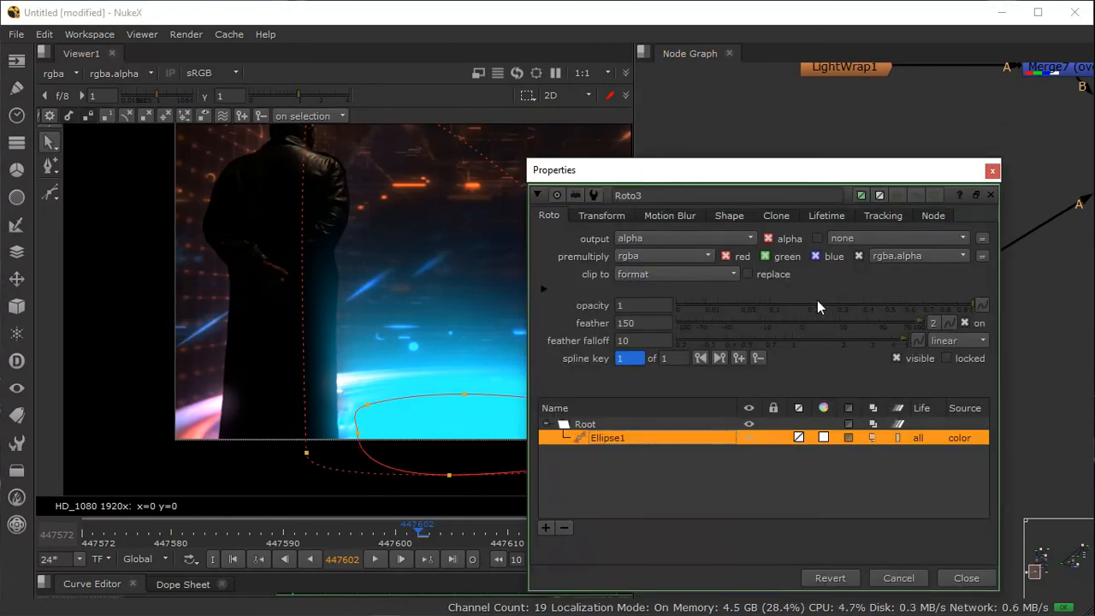
left_click_drag(940, 303, 809, 313)
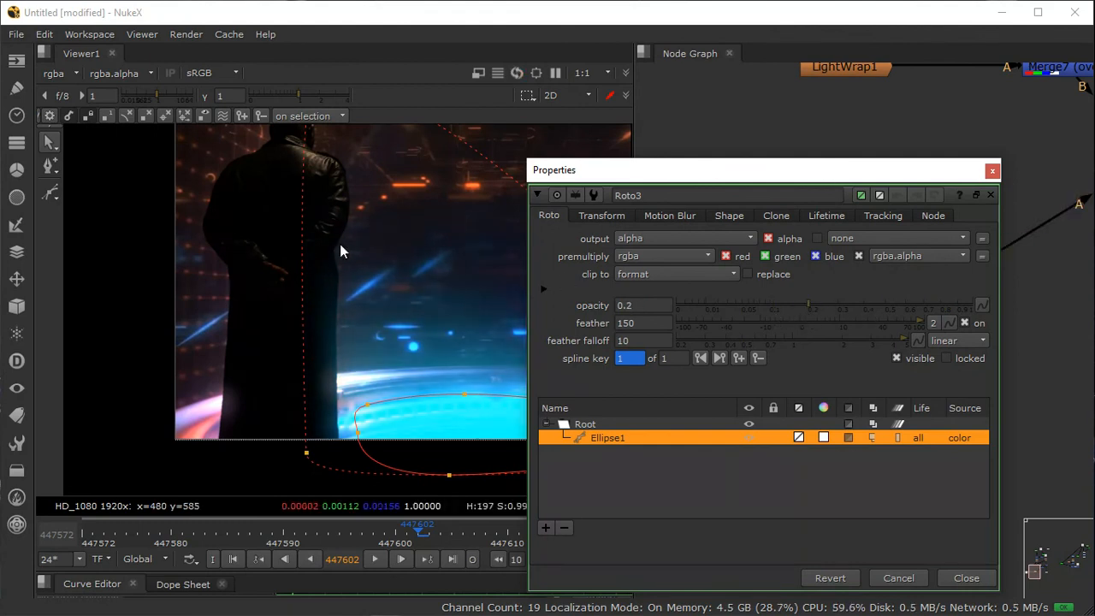
Step: Move Ellipse1's two upper feather points farther up and left, and check the light across the floor and background
middle_click_drag(340, 243, 361, 320)
left_click_drag(301, 171, 268, 153)
left_click_drag(372, 181, 335, 129)
middle_click_drag(347, 273, 175, 209)
middle_click_drag(382, 292, 270, 287)
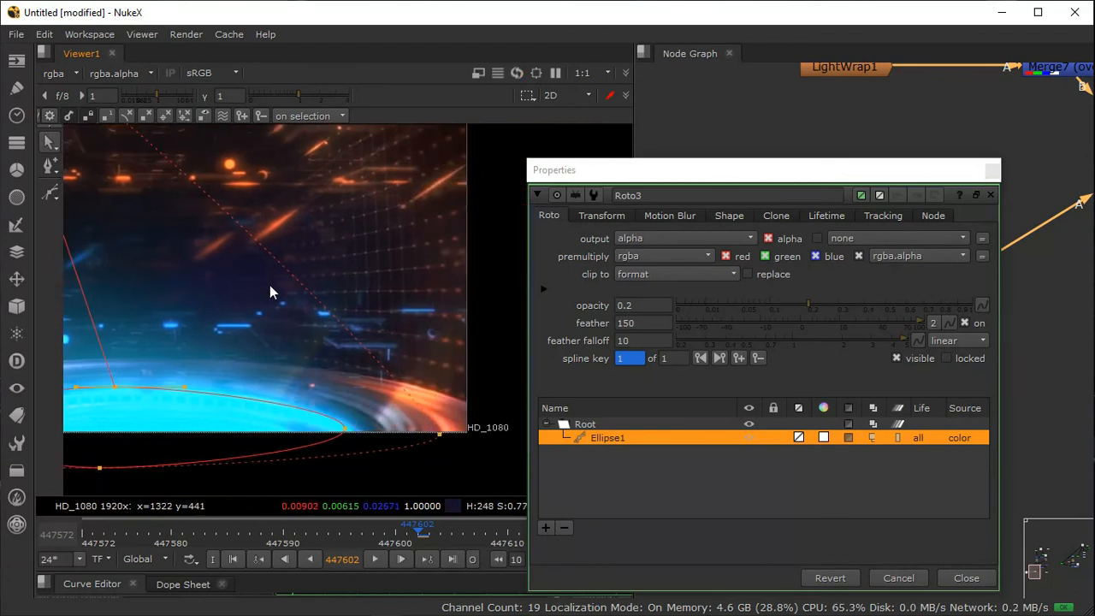
middle_click_drag(392, 381, 406, 415)
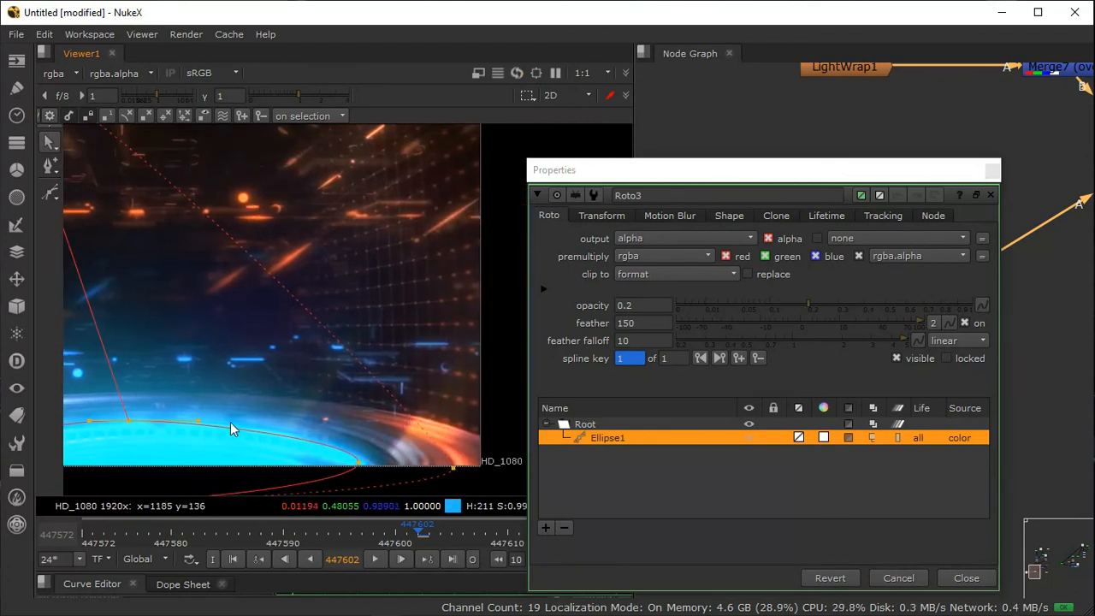
left_click(990, 171)
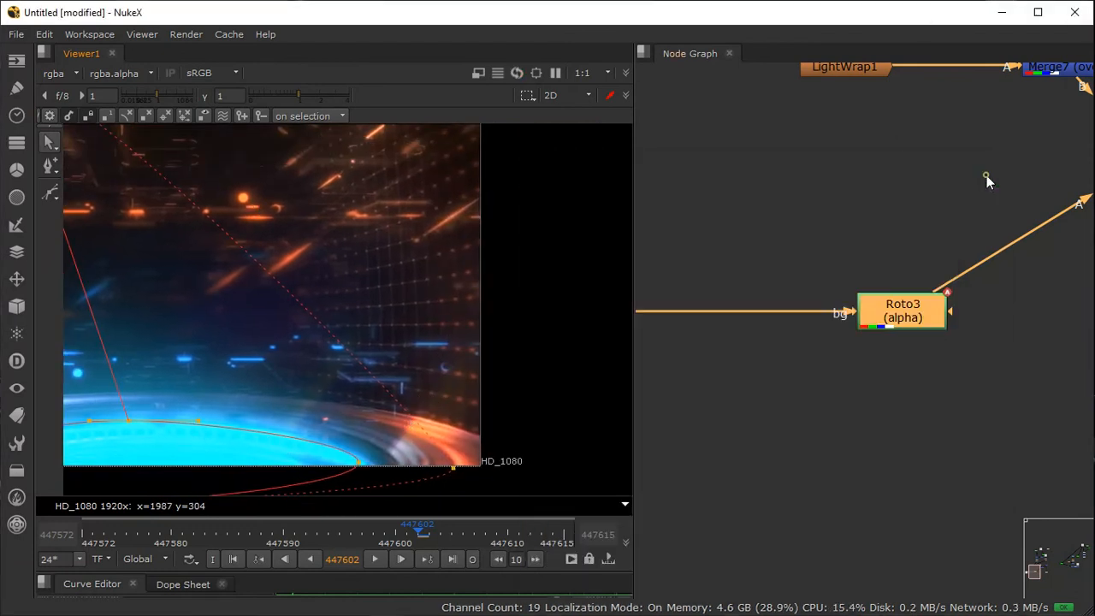
Step: Examine the composite in the viewer, comparing the man's edges and coat with the cyan floor light and background
middle_click_drag(769, 194, 914, 190)
scroll(369, 274, "down", 5)
middle_click_drag(314, 235, 410, 287)
scroll(306, 298, "up", 4)
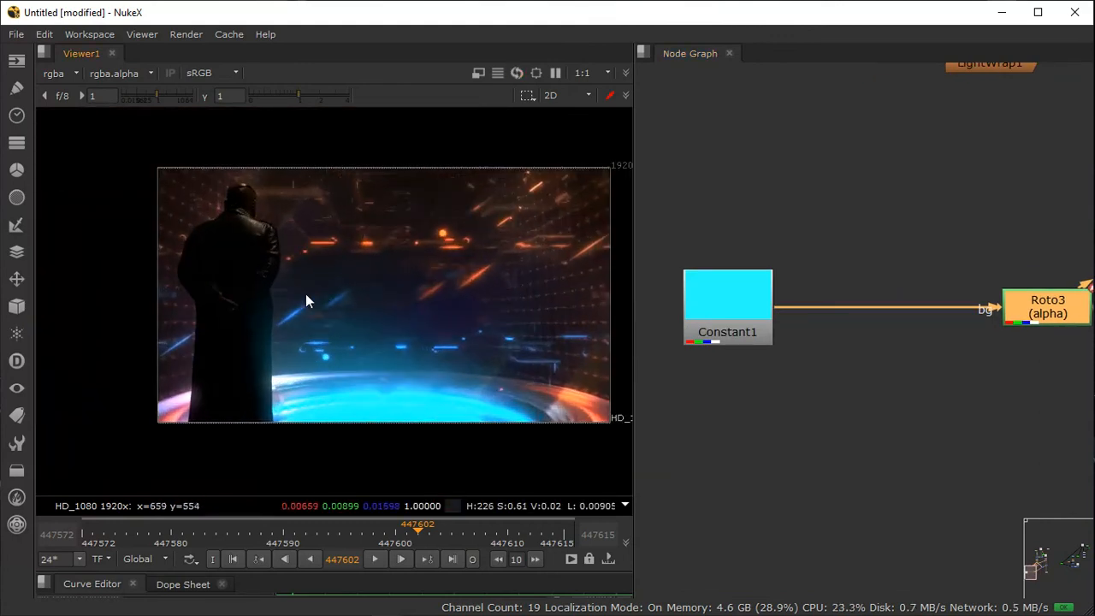
middle_click_drag(296, 252, 276, 306)
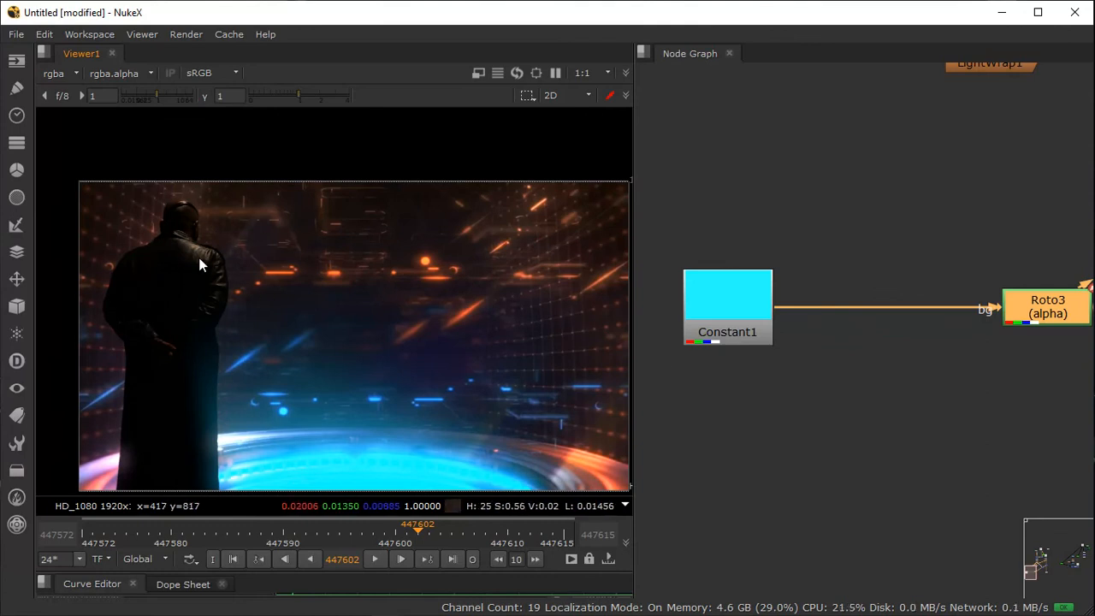
mouse_move(298, 282)
middle_mouse_down()
mouse_move(265, 224)
mouse_move(284, 295)
middle_mouse_up()
scroll(264, 223, "down", 3)
middle_click_drag(279, 255, 271, 289)
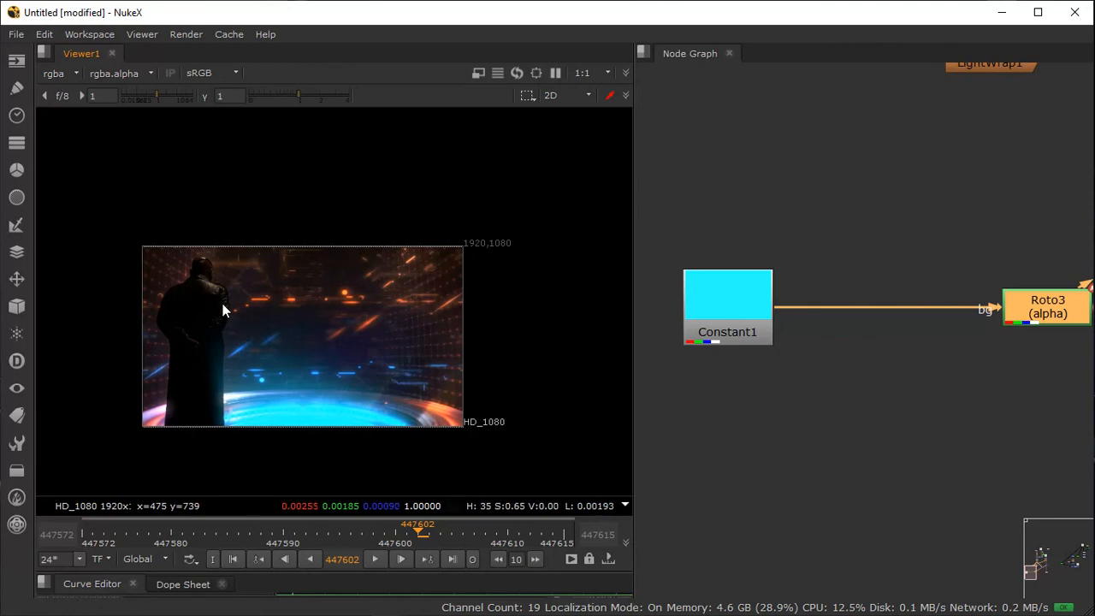
scroll(222, 336, "up", 3)
scroll(222, 329, "up", 2)
scroll(176, 224, "down", 4)
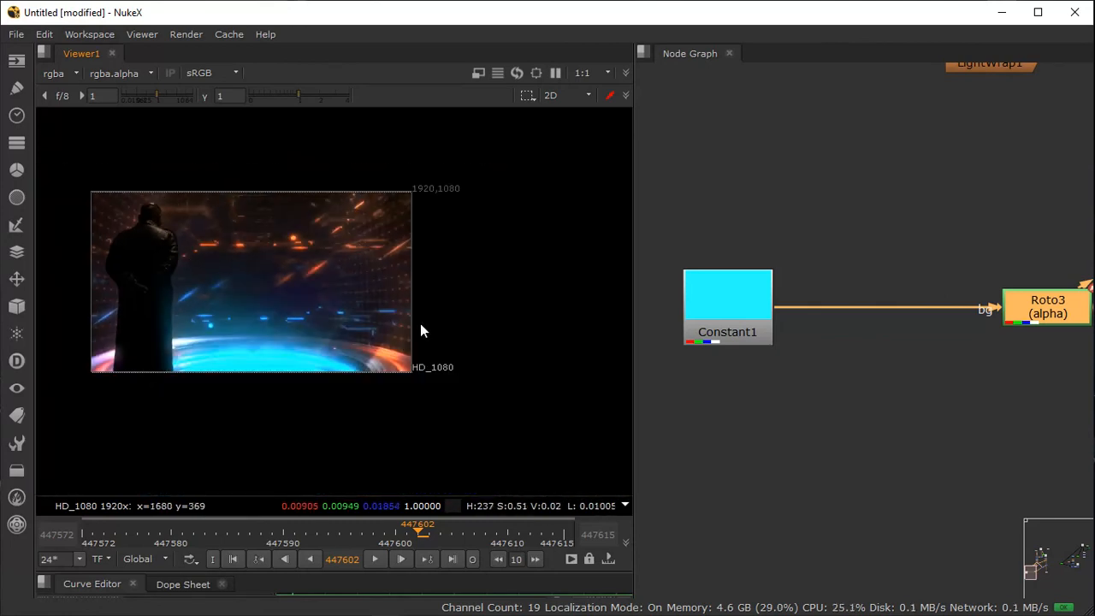
Step: Rearrange Merge8, Merge6 and Viewer1 in the node graph so the two merges sit level with the viewer node below
middle_click_drag(1029, 380, 702, 327)
scroll(773, 330, "down", 3)
middle_click_drag(906, 317, 910, 361)
left_click_drag(883, 252, 846, 286)
left_click_drag(997, 341, 999, 437)
middle_click_drag(1033, 267, 996, 315)
left_click_drag(945, 237, 943, 323)
middle_click_drag(966, 361, 965, 269)
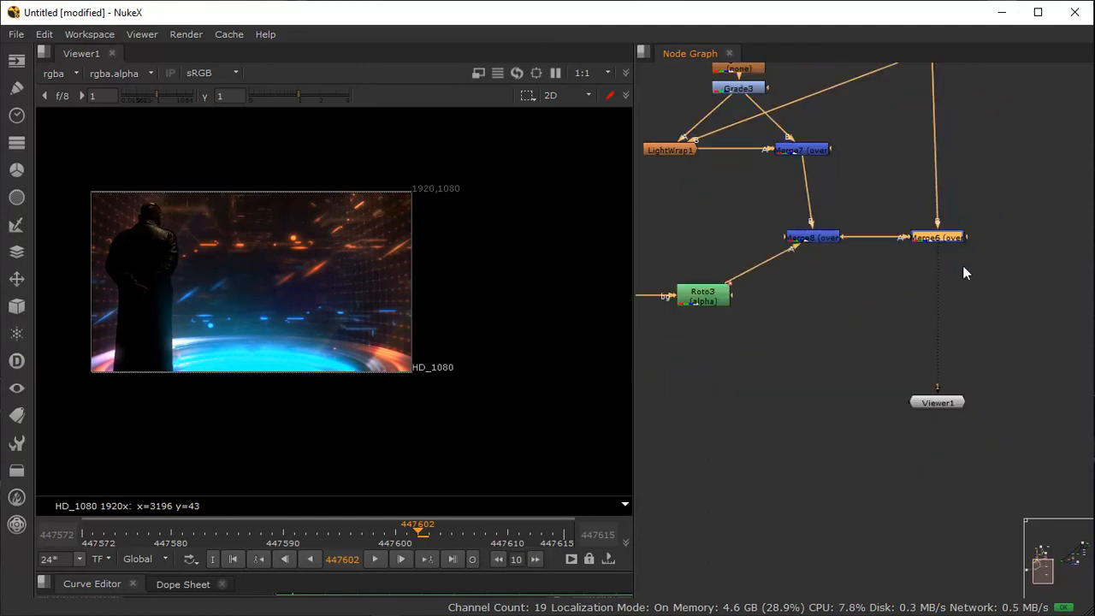
Step: Add a Constant node and place it below Merge8
scroll(965, 272, "up", 4)
left_click(873, 293)
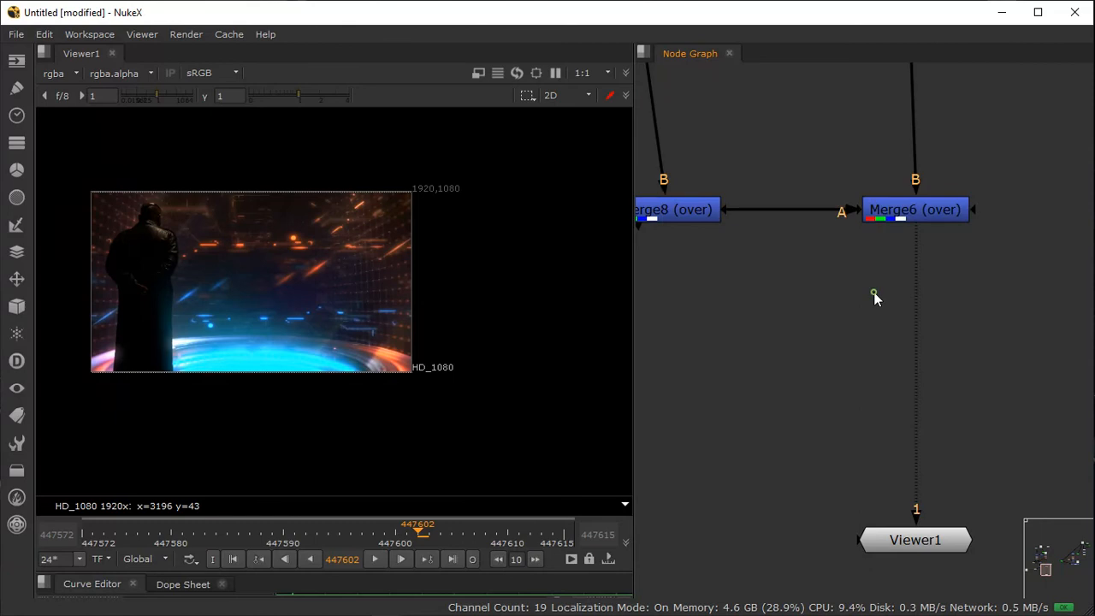
key("Tab")
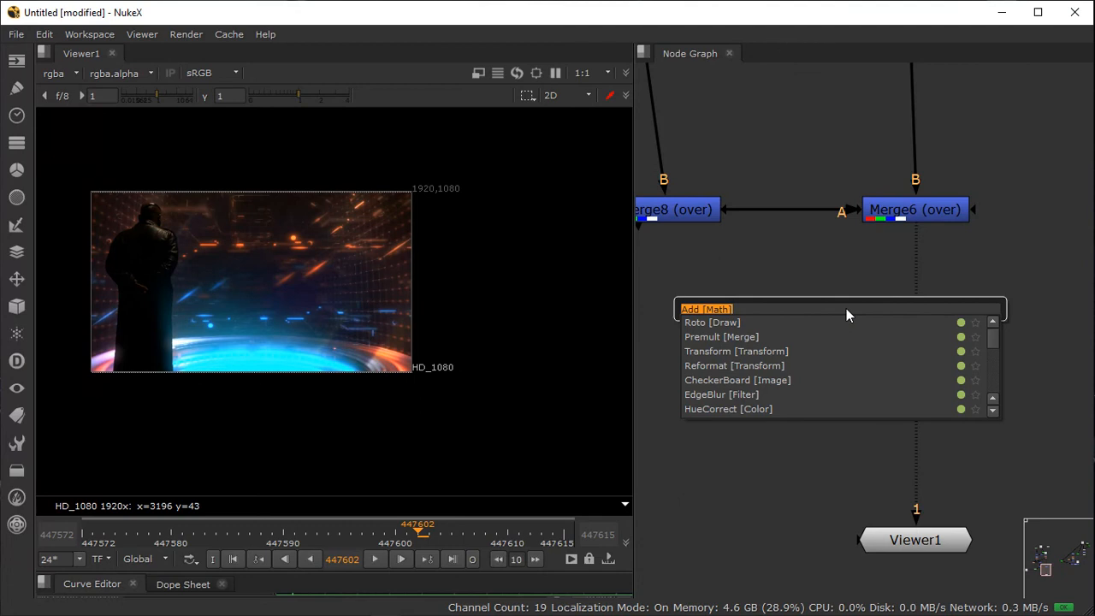
type("c")
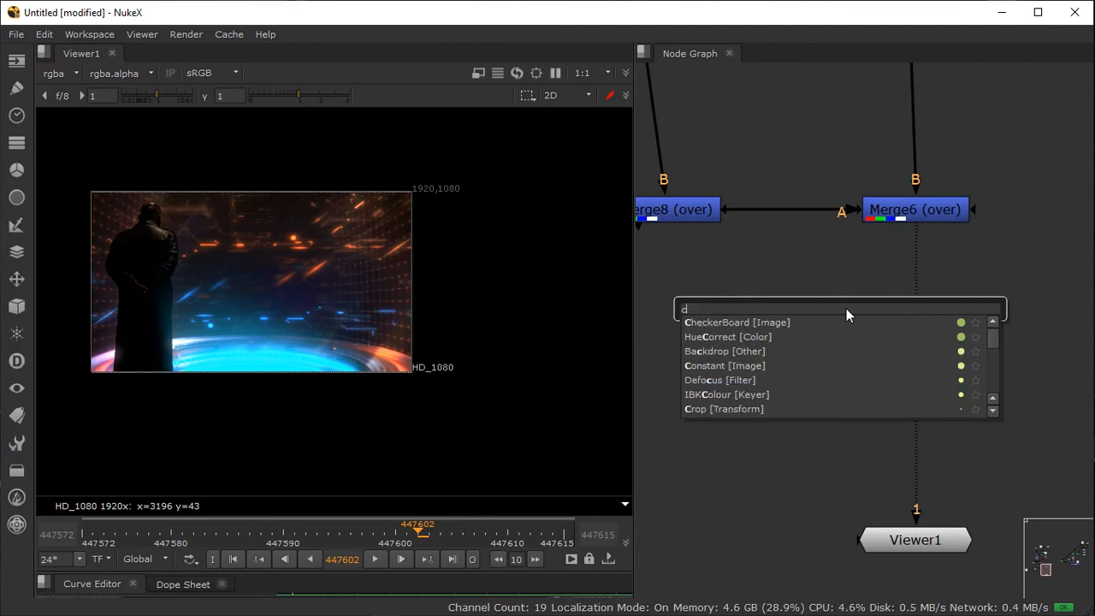
type("onstant")
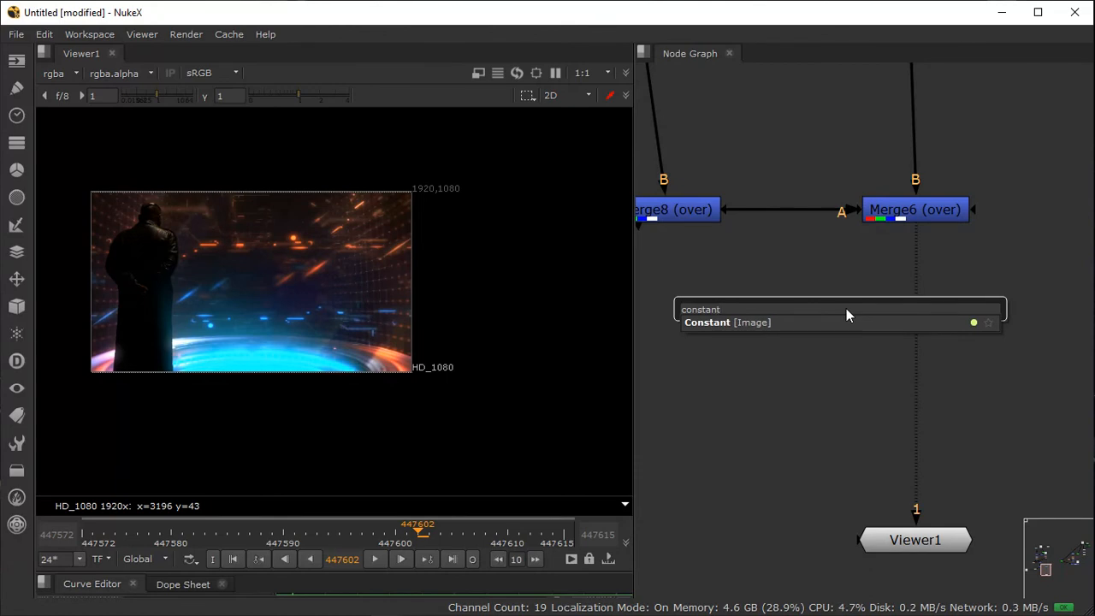
left_click(803, 319)
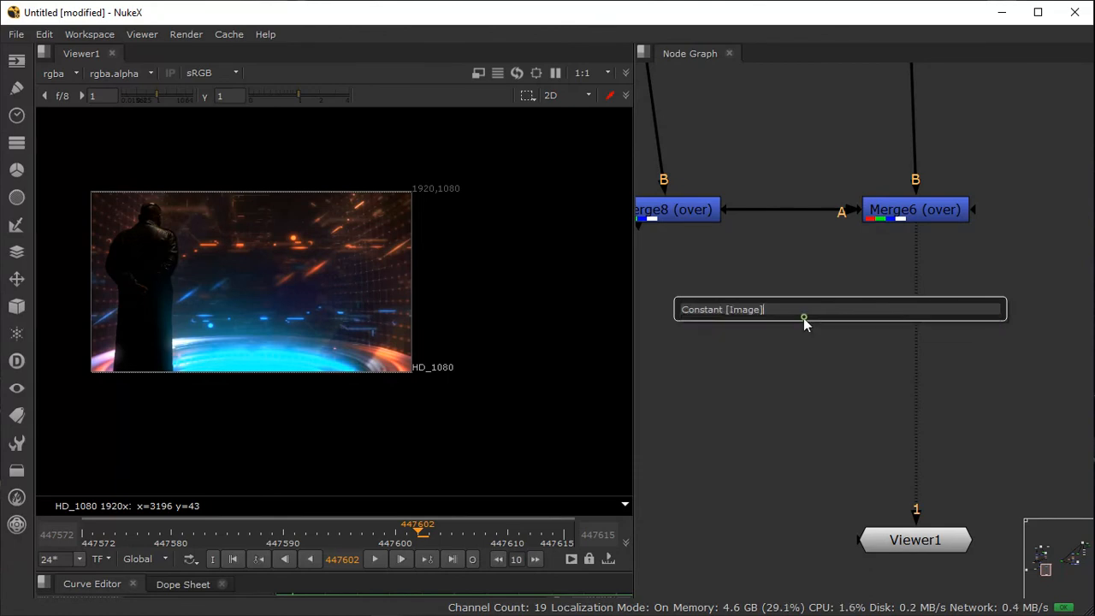
left_click_drag(821, 313, 718, 350)
left_click(769, 187)
middle_click_drag(835, 334, 926, 249)
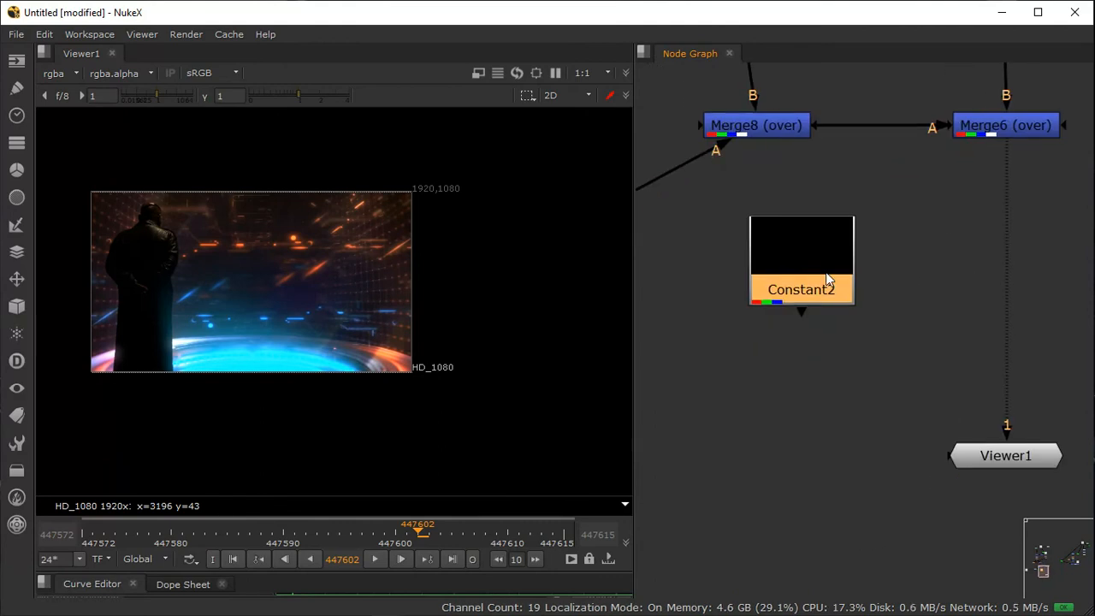
left_click_drag(825, 278, 774, 279)
left_click(882, 334)
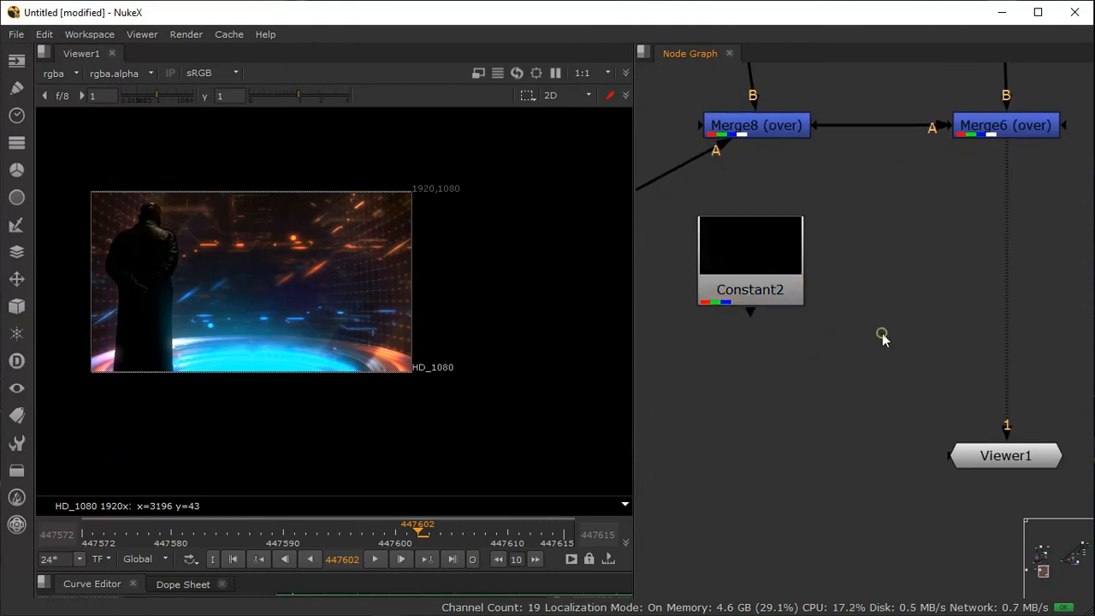
Step: Set Constant2's channels to rgba and close its settings
double_click(755, 227)
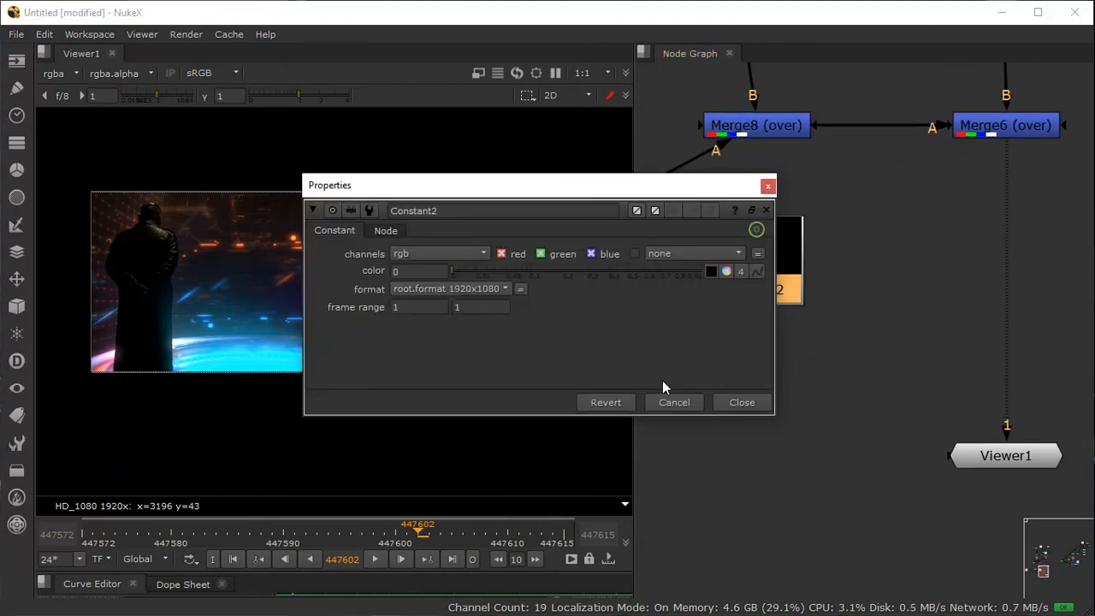
left_click(461, 250)
left_click(449, 298)
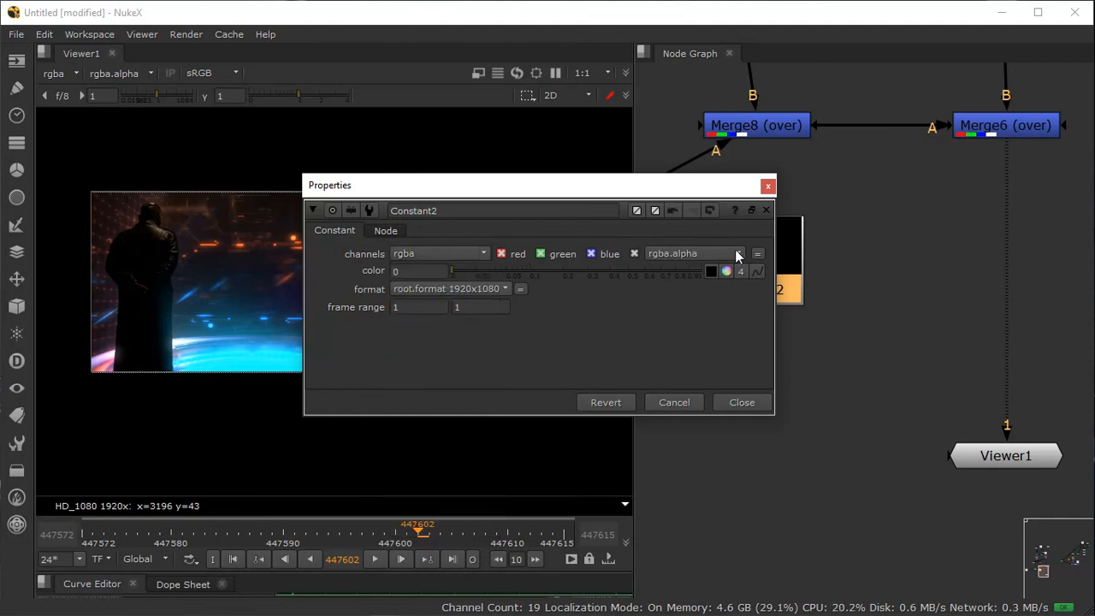
left_click(767, 185)
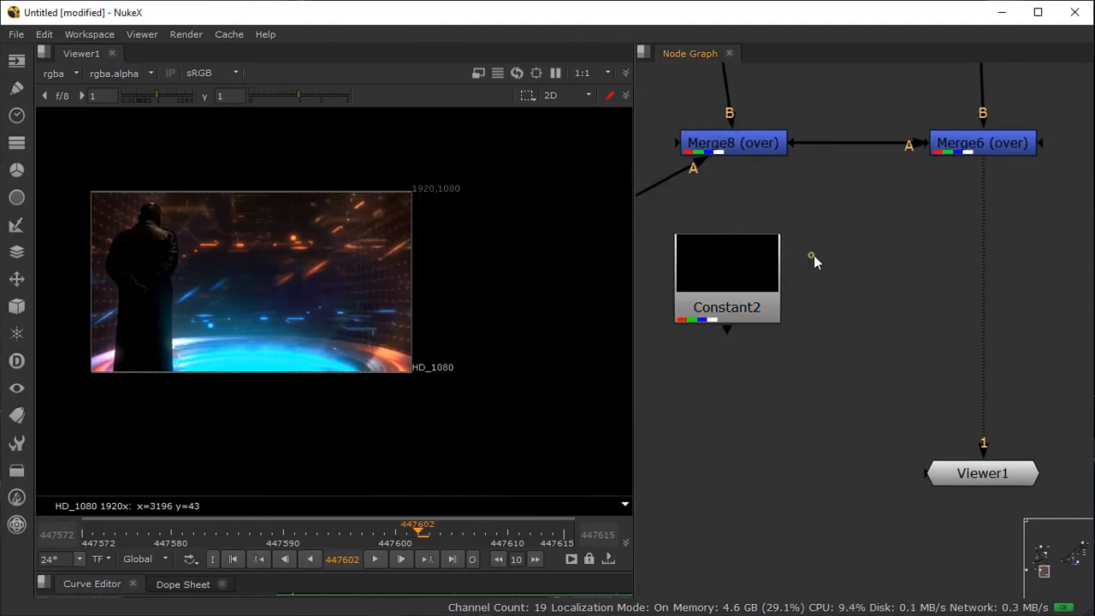
Step: Add a Ramp node, place it below Merge8 instead of Constant2, and close its settings
key("Tab")
type("r")
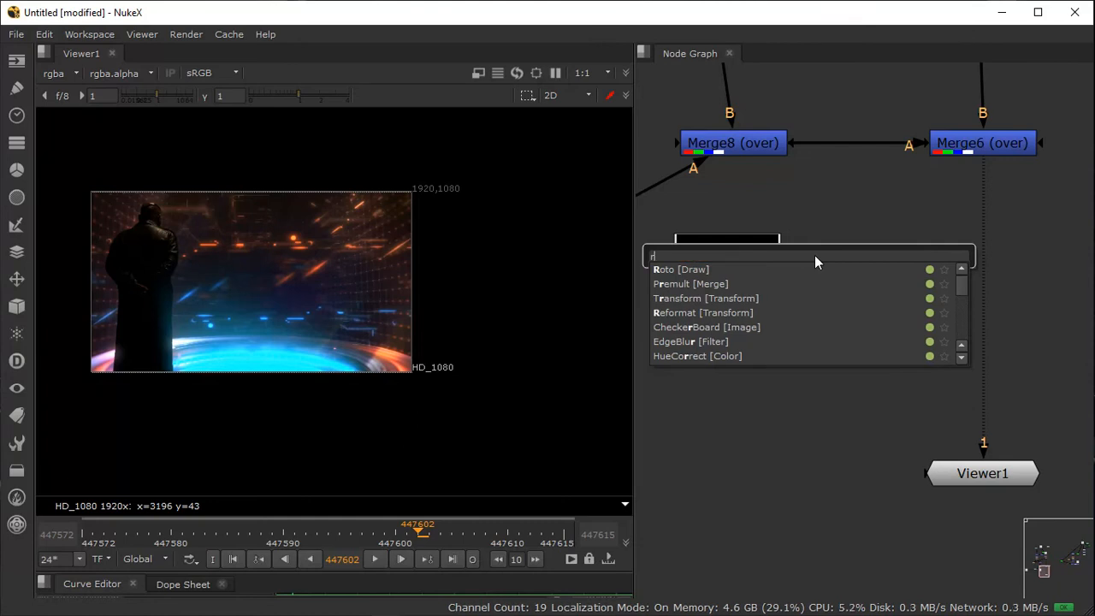
type("amp")
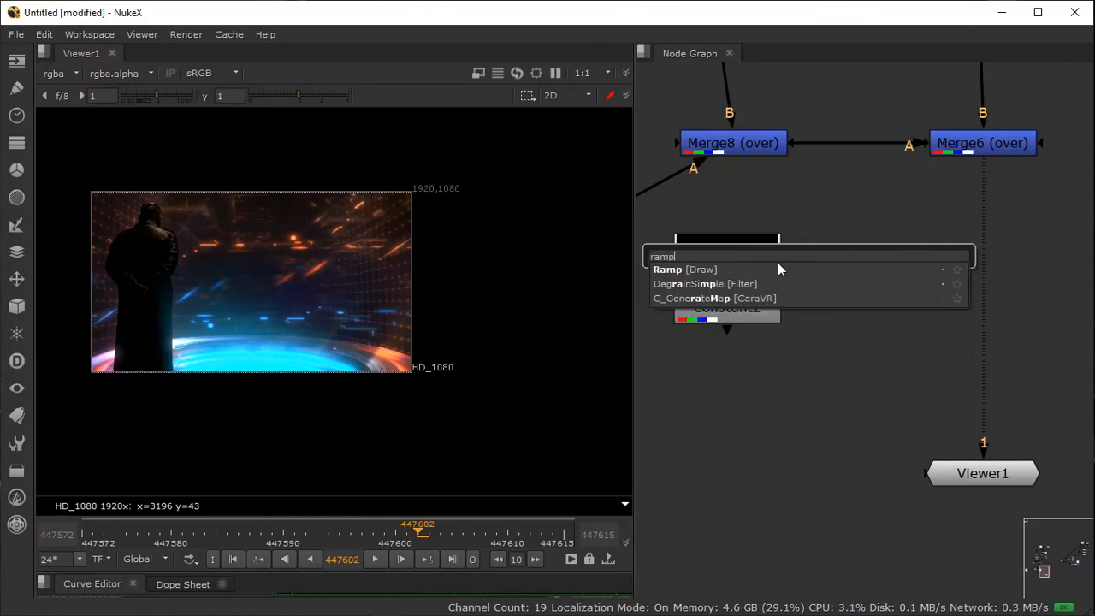
key("Return")
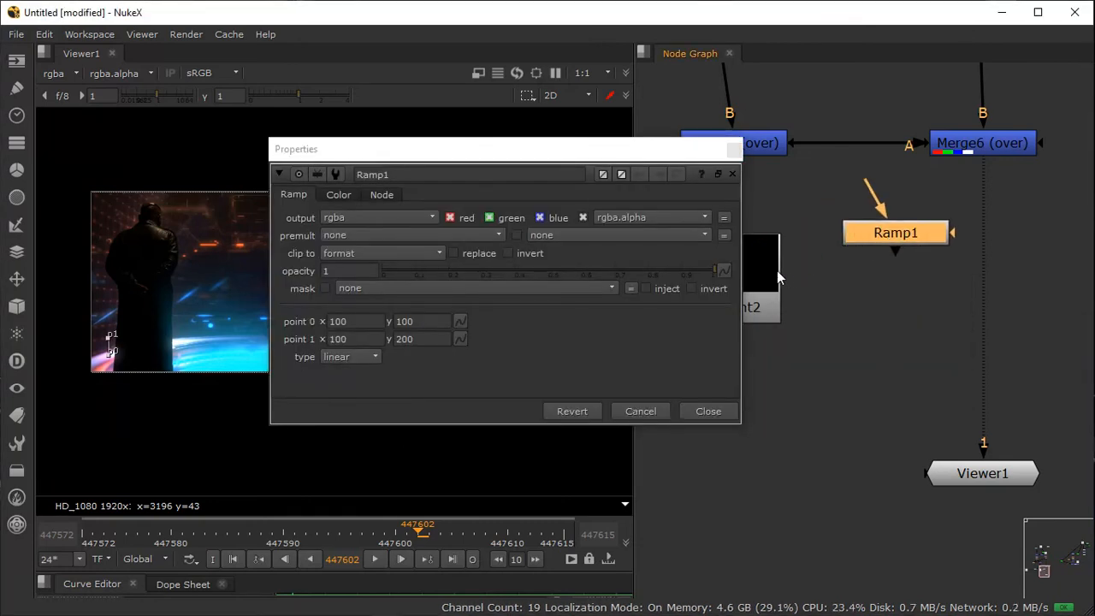
left_click_drag(861, 234, 734, 271)
left_click(734, 149)
Step: Add a Merge node below Merge6 with Ramp1 as input A and Merge6 as input B, and view its output
left_click(795, 304)
key("m")
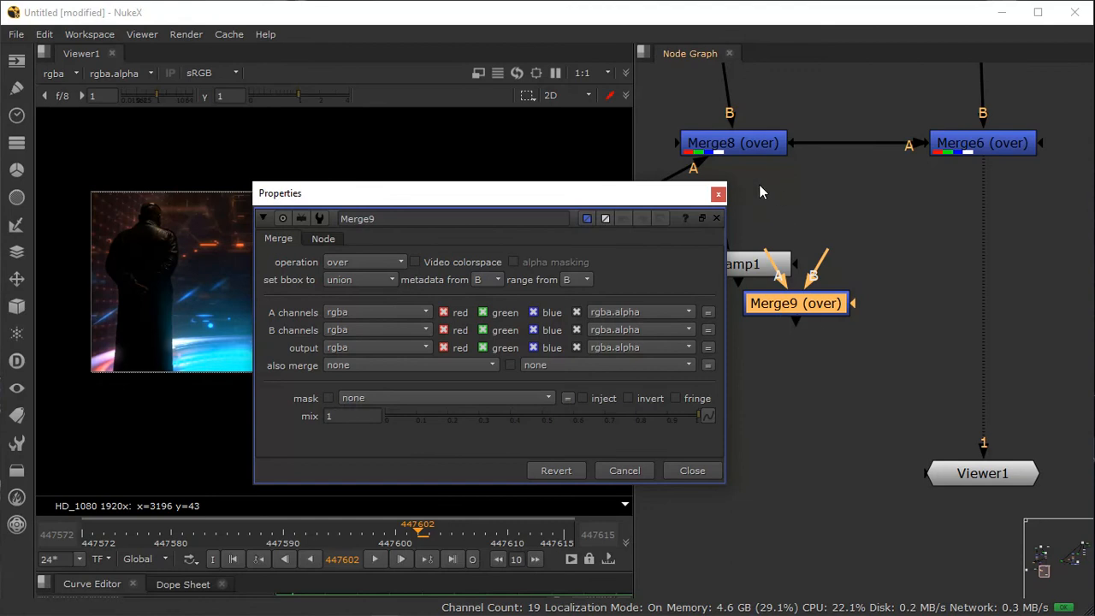
left_click(721, 196)
left_click_drag(807, 305, 903, 313)
left_click_drag(867, 253, 754, 267)
left_click_drag(932, 259, 977, 156)
left_click_drag(983, 443, 1017, 272)
left_click_drag(752, 272, 751, 285)
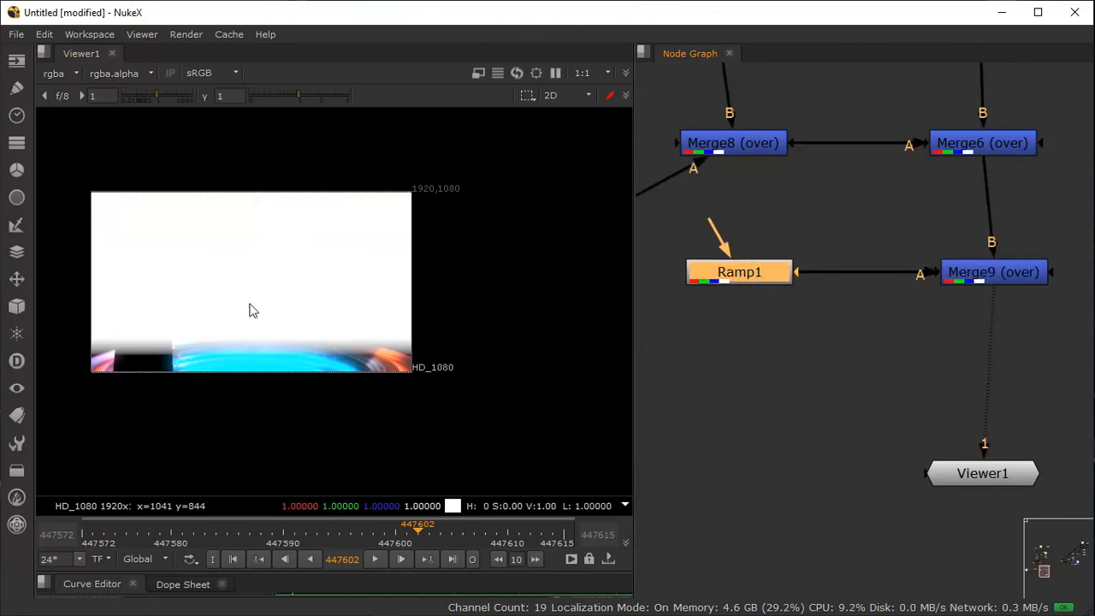
Step: Reopen Ramp1's settings and stretch the ramp over the frame, with point 0 near (104, 8) and point 1 near (114, 1246)
double_click(759, 281)
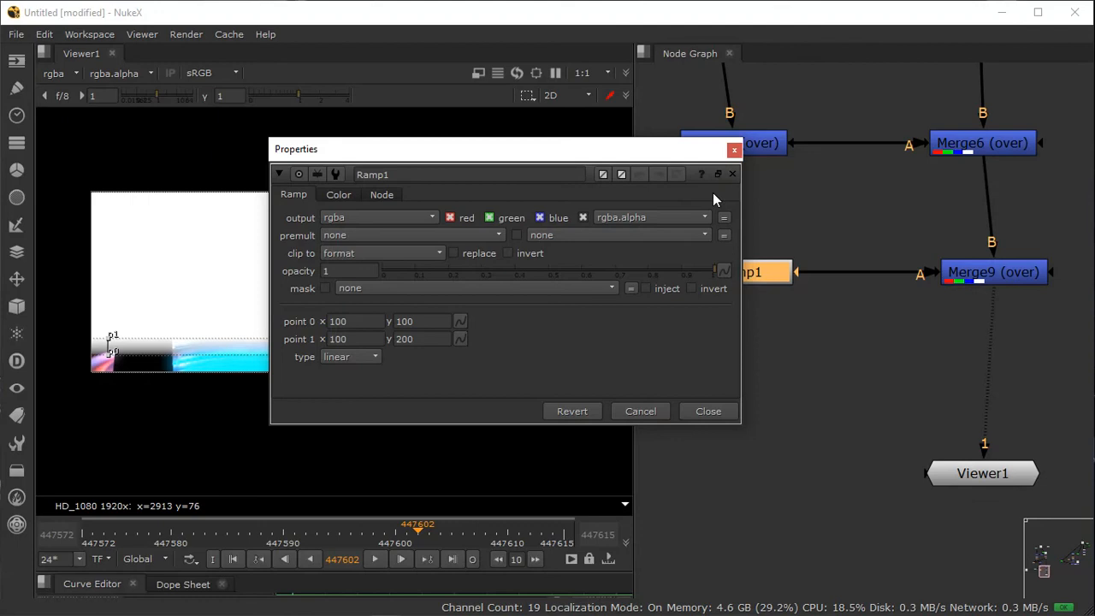
left_click_drag(714, 151, 1063, 222)
left_click_drag(109, 339, 109, 190)
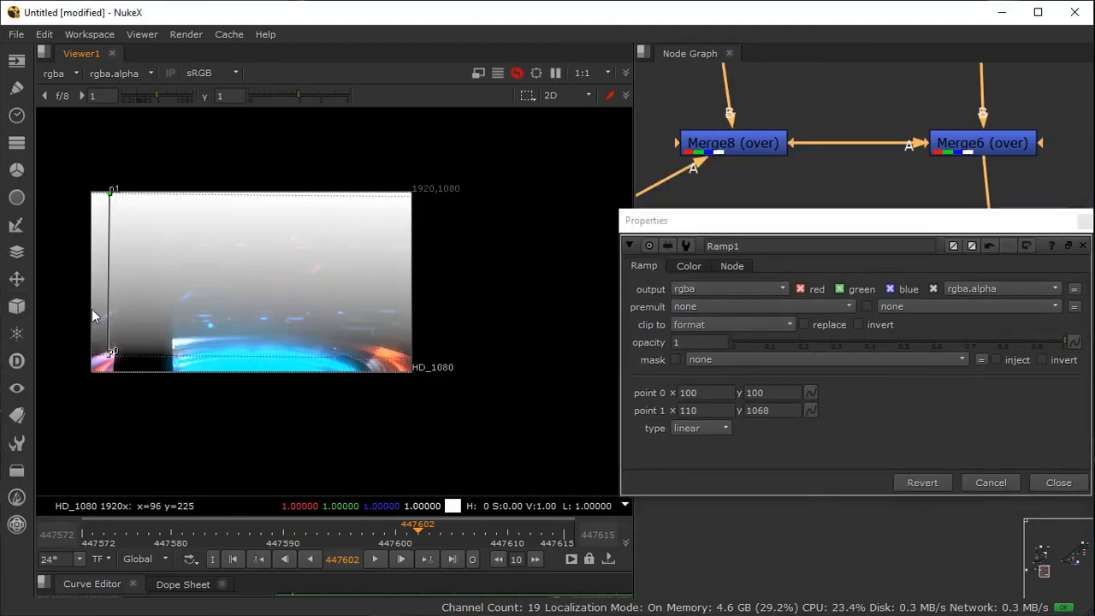
left_click_drag(111, 352, 105, 372)
left_click_drag(110, 189, 111, 159)
left_click_drag(726, 224, 559, 162)
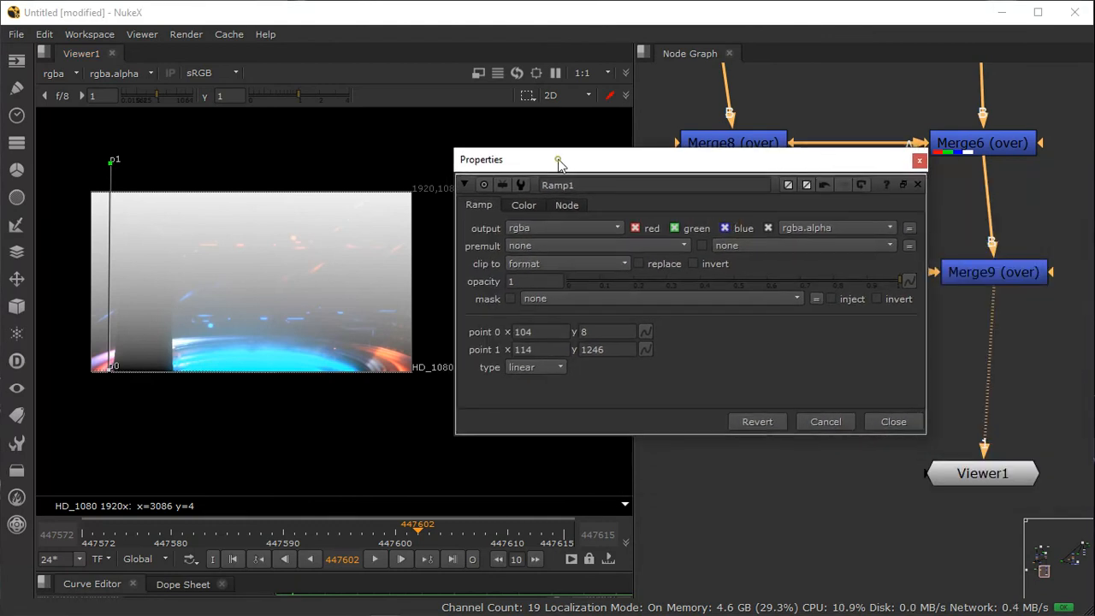
Step: Compare Ramp1's plinear, smooth0, smooth1 and smooth types, and settle on plinear
left_click(539, 373)
left_click(542, 383)
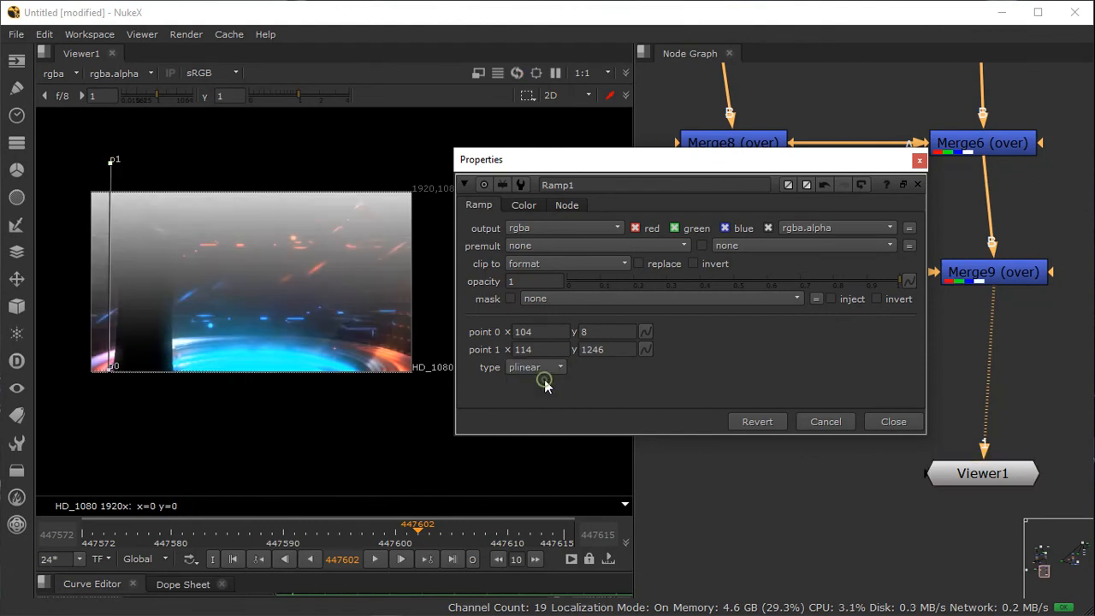
left_click(533, 366)
left_click(535, 383)
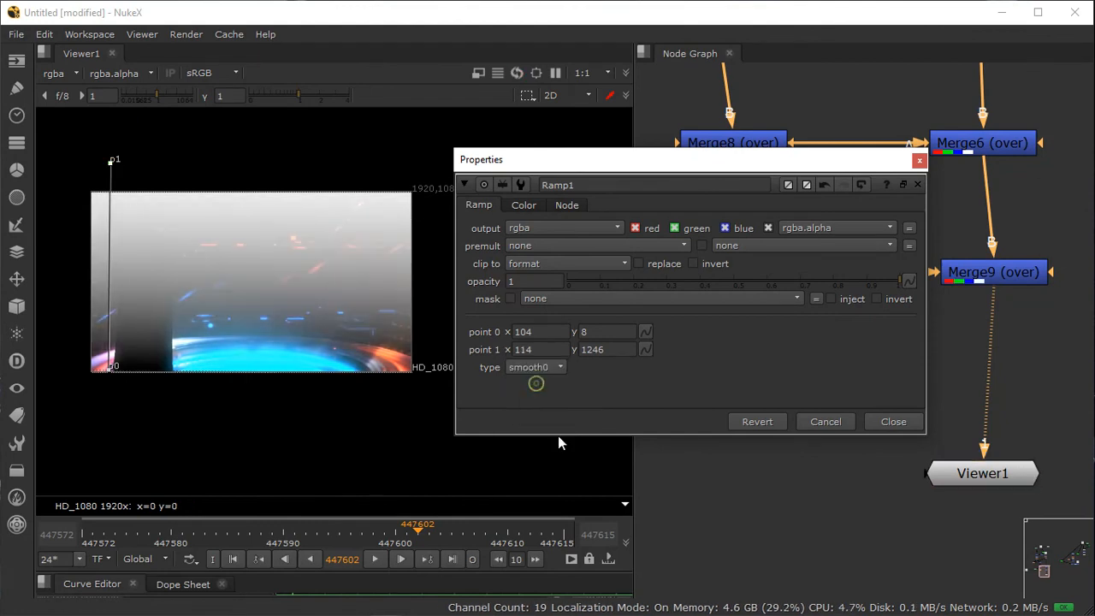
left_click(544, 372)
left_click(544, 381)
left_click(544, 372)
left_click(544, 368)
left_click(532, 367)
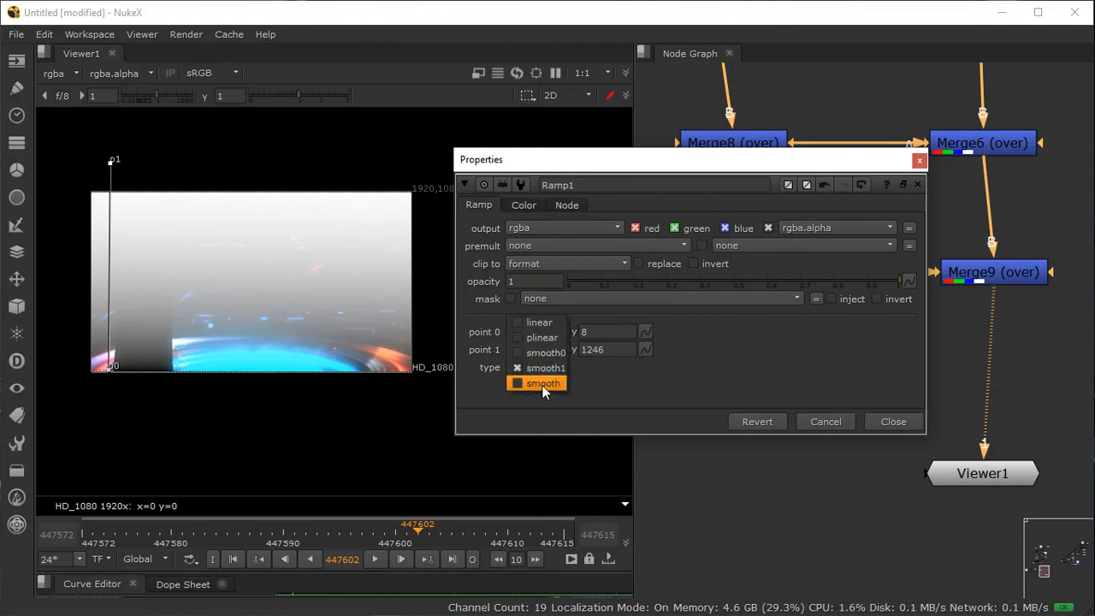
left_click(536, 383)
left_click(539, 363)
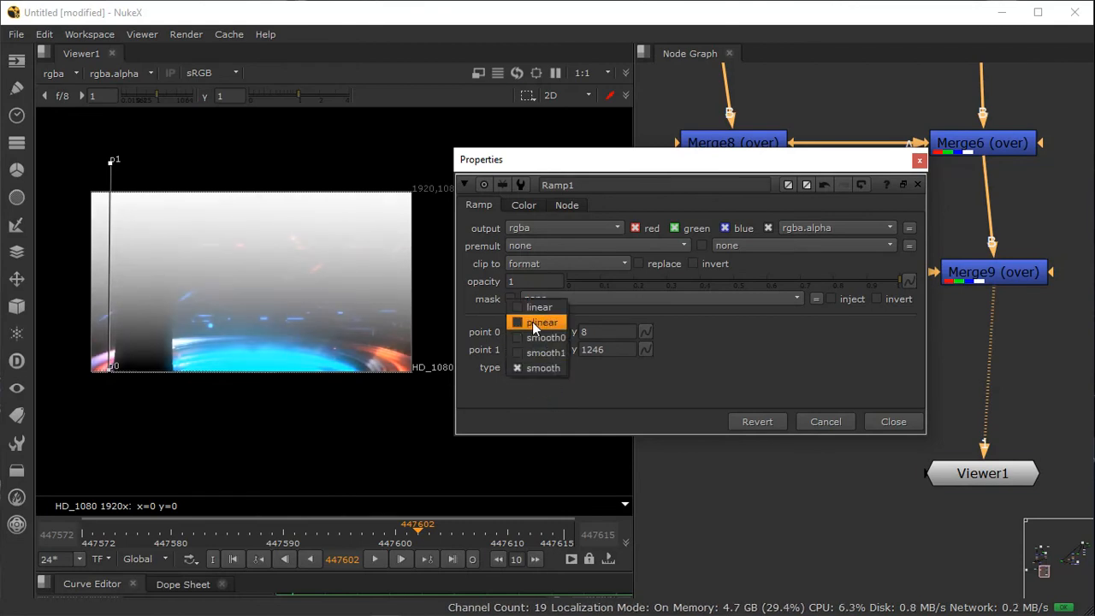
left_click(534, 315)
Step: Reverse the ramp's direction, placing point 0 above the frame near (55, 1895) and point 1 below it near (90, -435)
left_click_drag(111, 162, 110, 24)
mouse_move(109, 371)
left_mouse_down()
mouse_move(108, 406)
mouse_move(109, 375)
left_mouse_up()
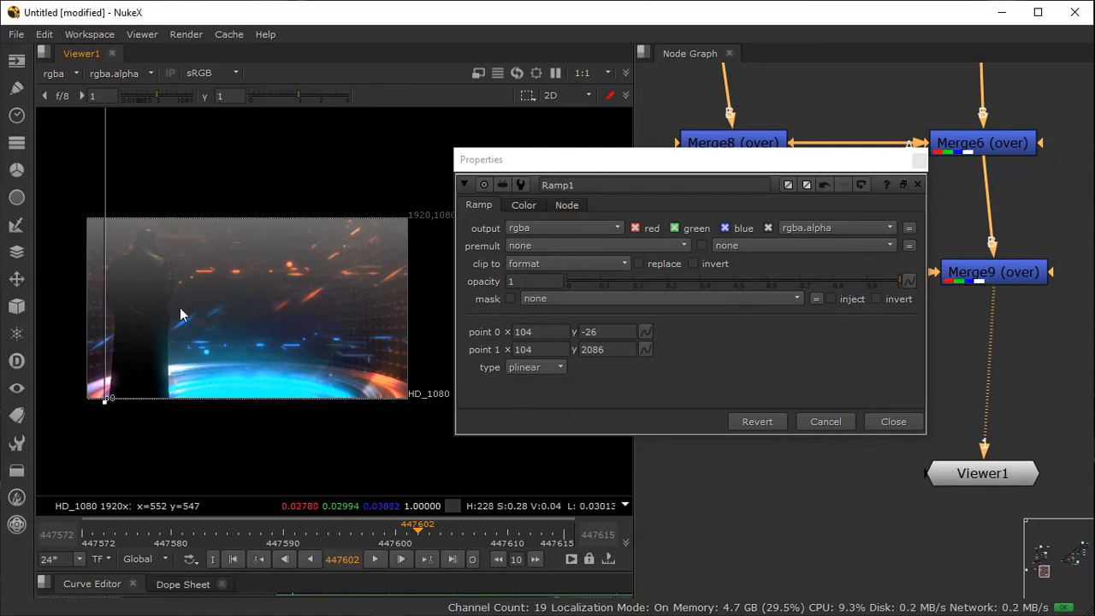
scroll(180, 307, "down", 3)
left_click_drag(137, 181, 138, 482)
left_click_drag(137, 439, 134, 208)
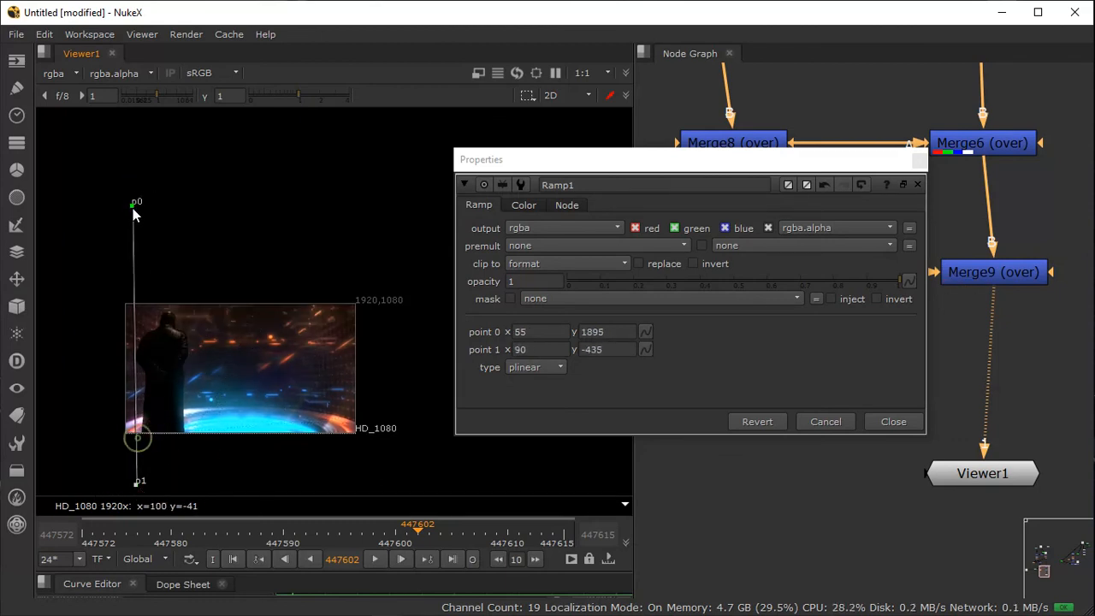
Step: Spread Ramp1's points farther apart, with point 0 near (70, 2645) and point 1 near (15, -1845)
middle_click_drag(148, 375, 164, 218)
left_click_drag(140, 338, 138, 311)
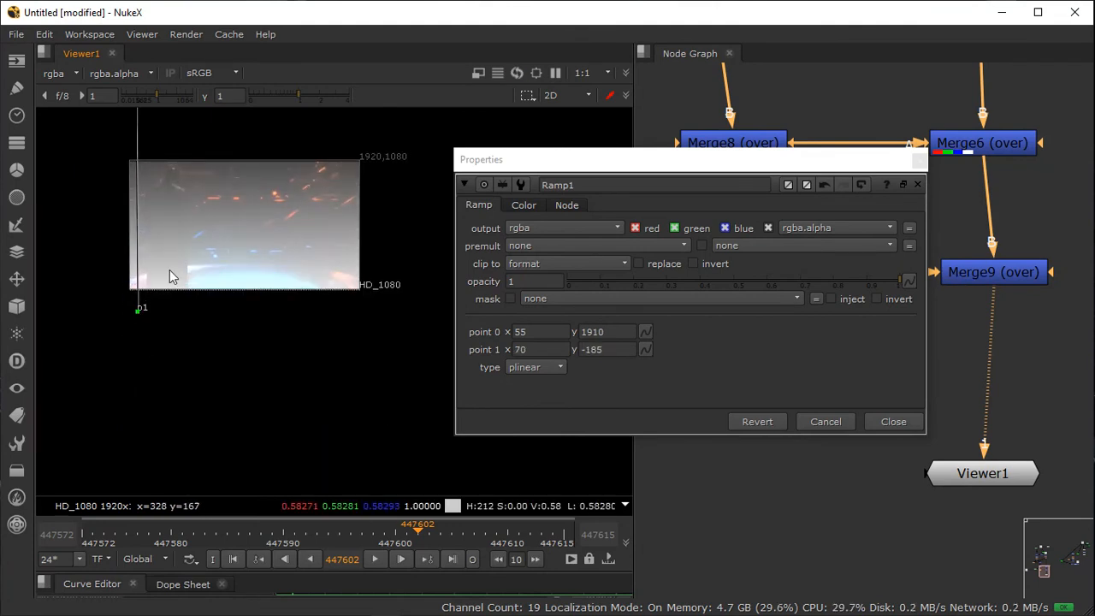
middle_click_drag(171, 275, 171, 385)
left_click_drag(144, 171, 140, 94)
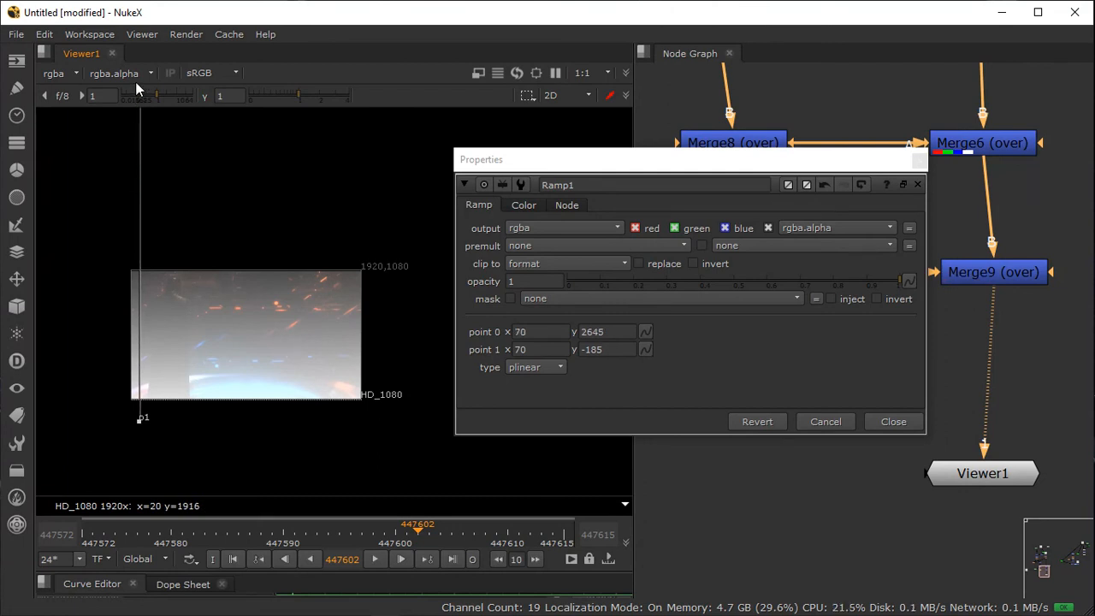
middle_click_drag(139, 368, 154, 258)
left_click_drag(151, 311, 144, 510)
middle_click_drag(185, 344, 183, 397)
middle_click_drag(159, 227, 159, 301)
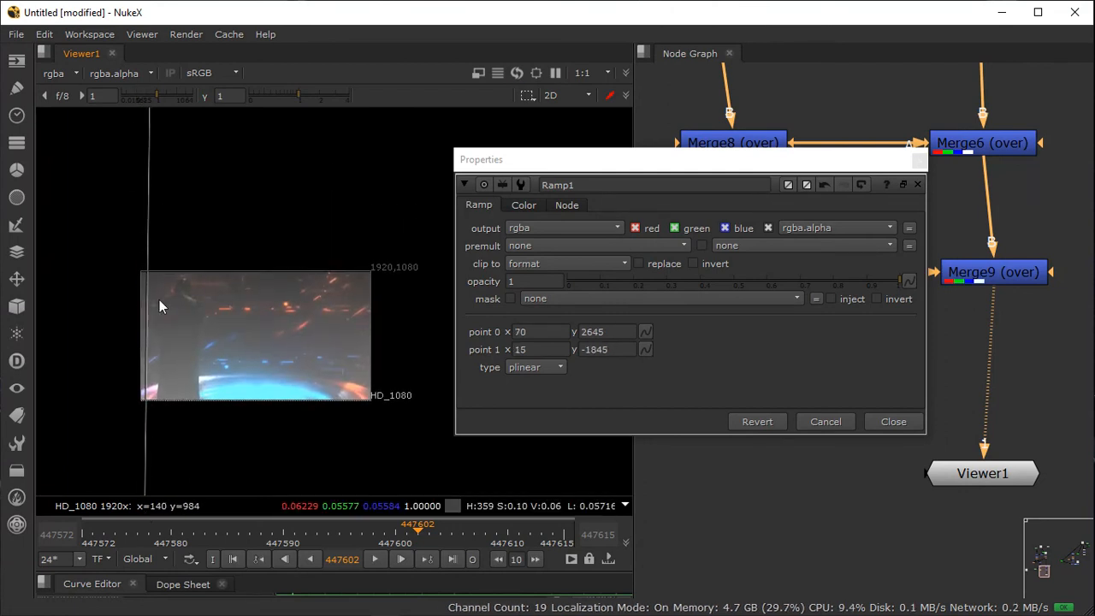
Step: Lower Ramp1's point 0 to about (90, 1355) and check the gradient on the man's coat
scroll(159, 206, "down", 2)
left_click_drag(159, 135, 154, 244)
middle_click_drag(213, 346, 214, 305)
scroll(214, 287, "up", 7)
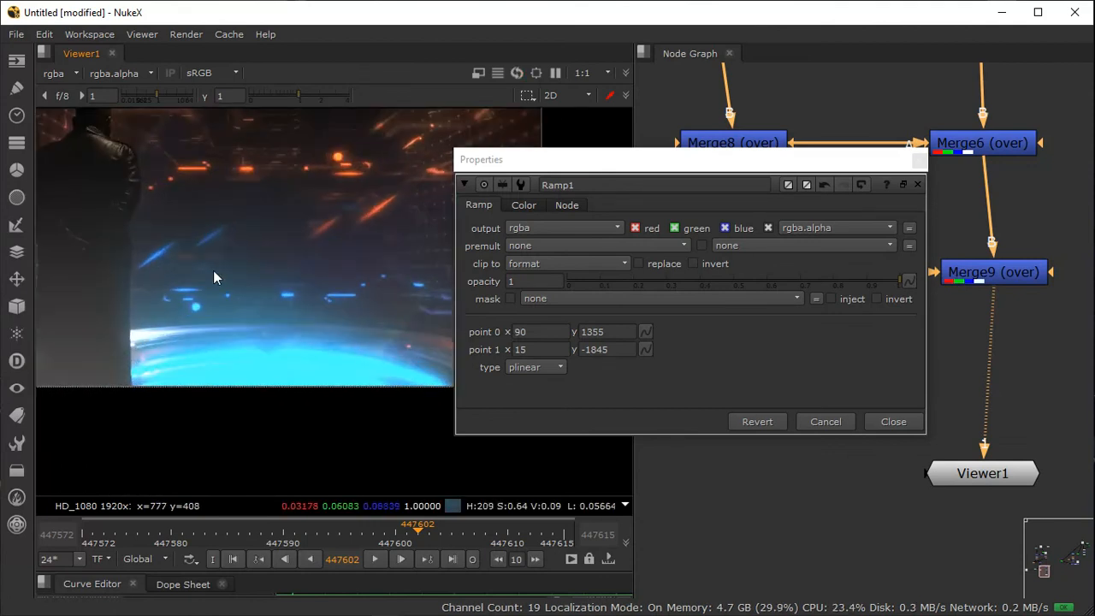
middle_click_drag(141, 207, 228, 255)
Step: Move Ramp1's point 1 far below the frame to about (60, -3390) and check the softened gradient over the whole image
scroll(230, 244, "down", 4)
middle_click_drag(278, 393, 275, 321)
scroll(184, 401, "down", 3)
middle_click_drag(191, 398, 184, 311)
left_click_drag(177, 351, 182, 444)
scroll(204, 225, "up", 3)
scroll(251, 272, "up", 2)
middle_click_drag(252, 274, 228, 420)
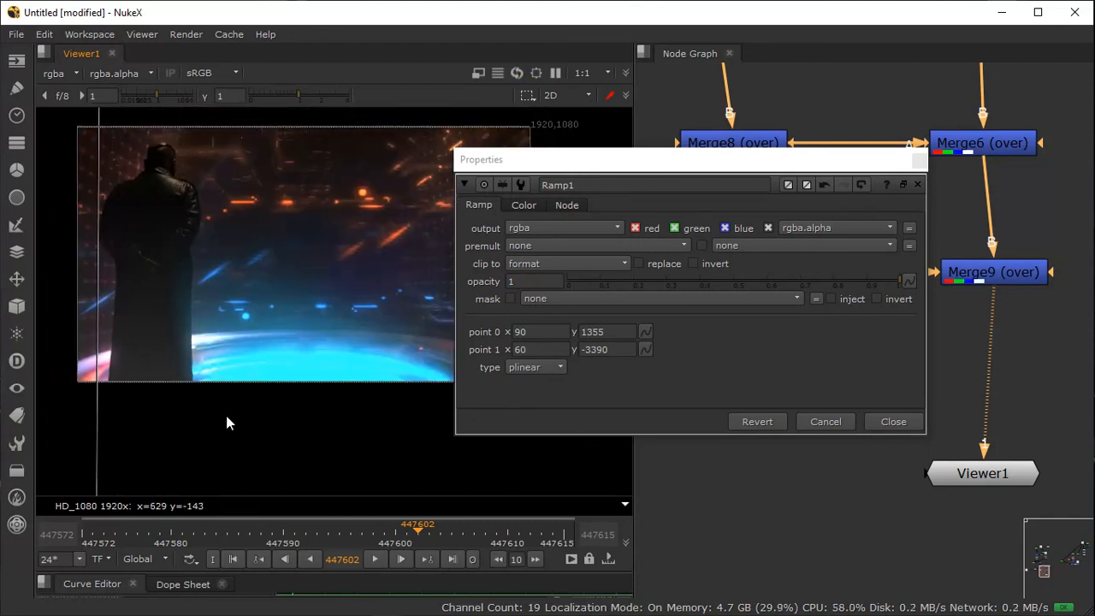
scroll(208, 384, "down", 3)
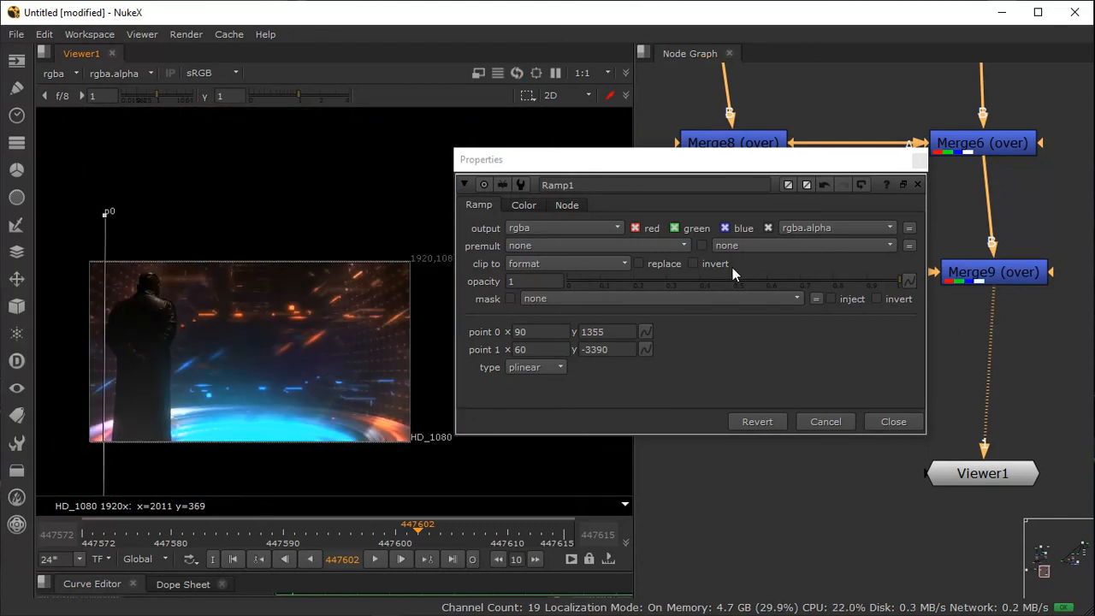
Step: Tint Ramp1's color light blue with red about 0.382, green about 0.546 and blue 1
left_click(544, 206)
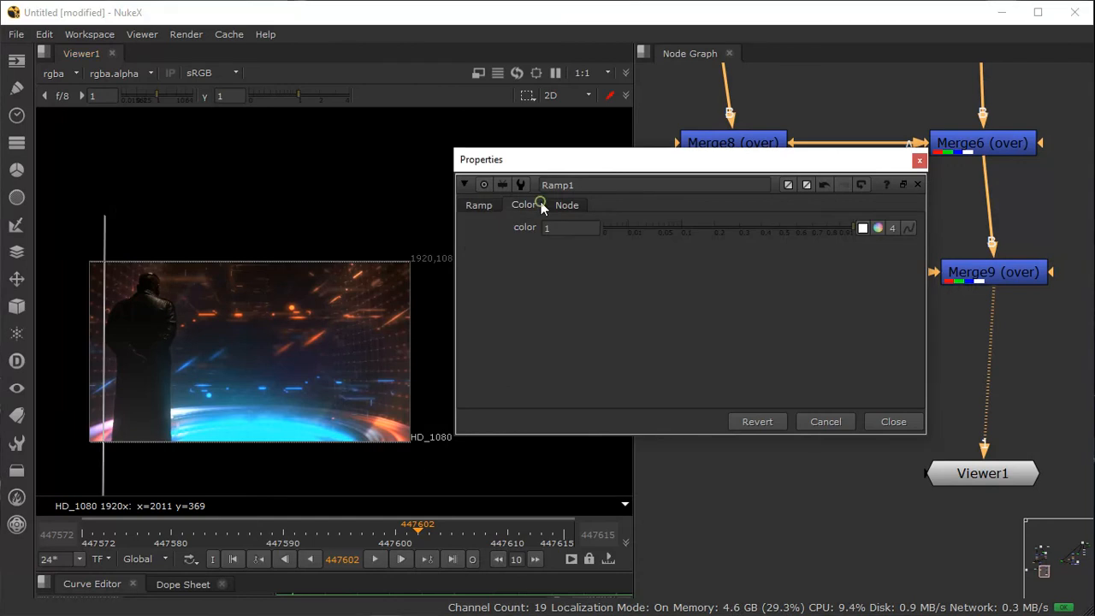
middle_click_drag(115, 235, 139, 166)
middle_click_drag(161, 392, 257, 124)
middle_click_drag(240, 306, 248, 125)
mouse_move(323, 258)
middle_mouse_down()
mouse_move(293, 279)
mouse_move(293, 447)
middle_mouse_up()
middle_click_drag(279, 305, 179, 458)
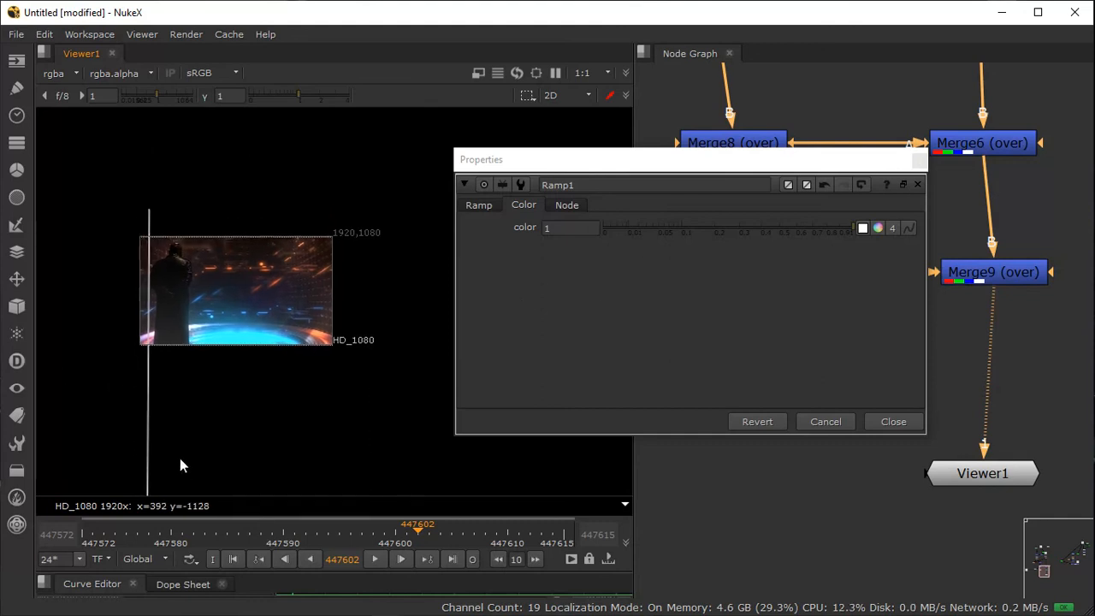
scroll(192, 426, "up", 3)
middle_click_drag(220, 385, 218, 475)
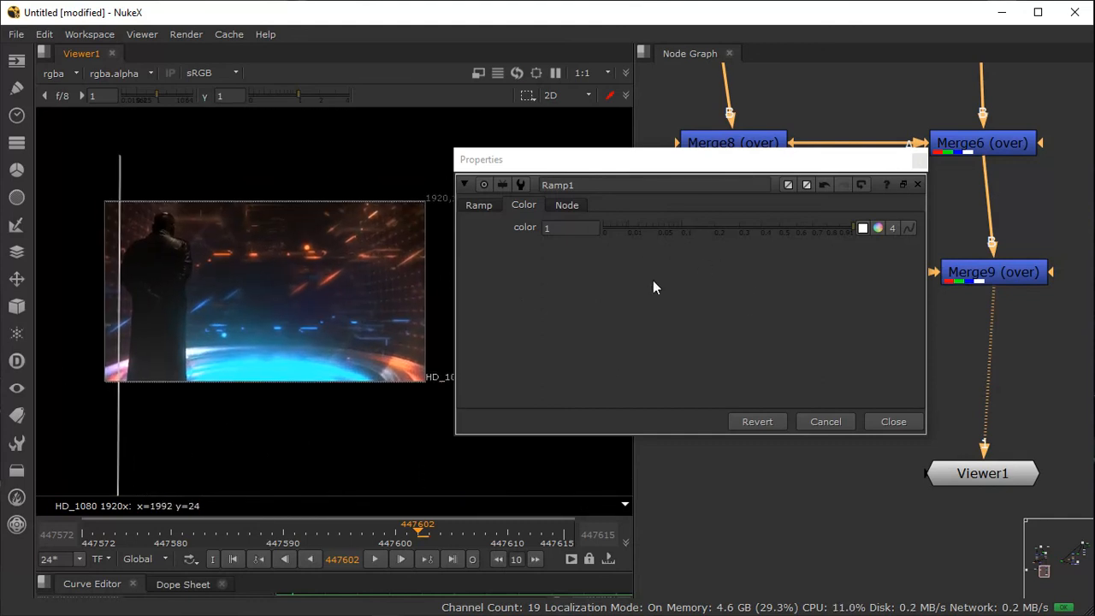
left_click(877, 227)
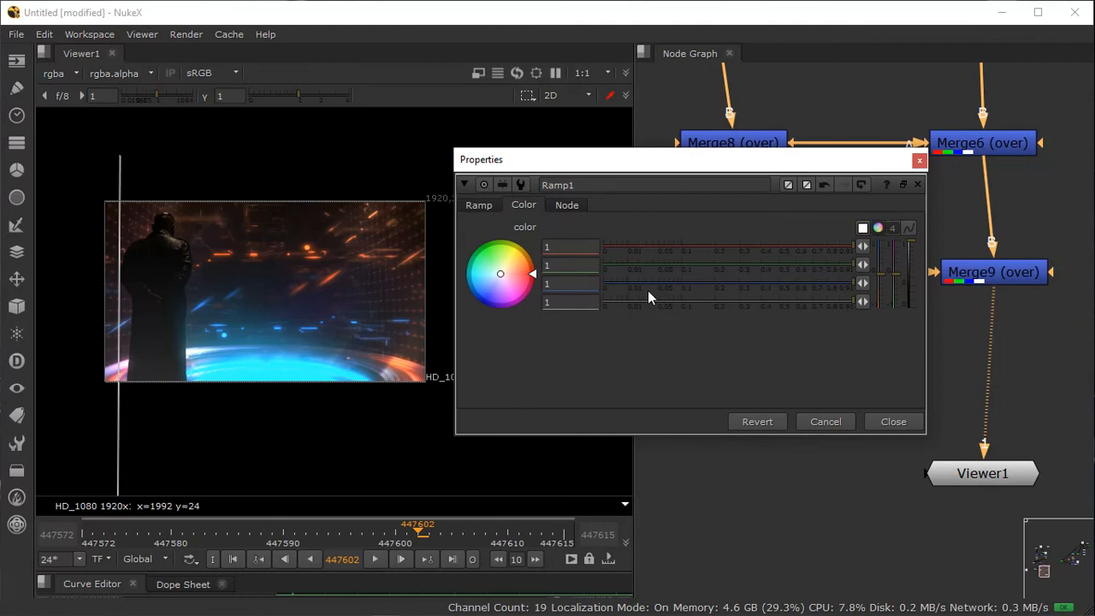
mouse_move(513, 272)
left_mouse_down()
mouse_move(503, 275)
mouse_move(525, 255)
left_mouse_up()
mouse_move(738, 101)
left_mouse_down()
mouse_move(733, 74)
mouse_move(740, 105)
mouse_move(675, 237)
mouse_move(564, 247)
mouse_move(541, 311)
mouse_move(433, 371)
mouse_move(377, 386)
left_mouse_up()
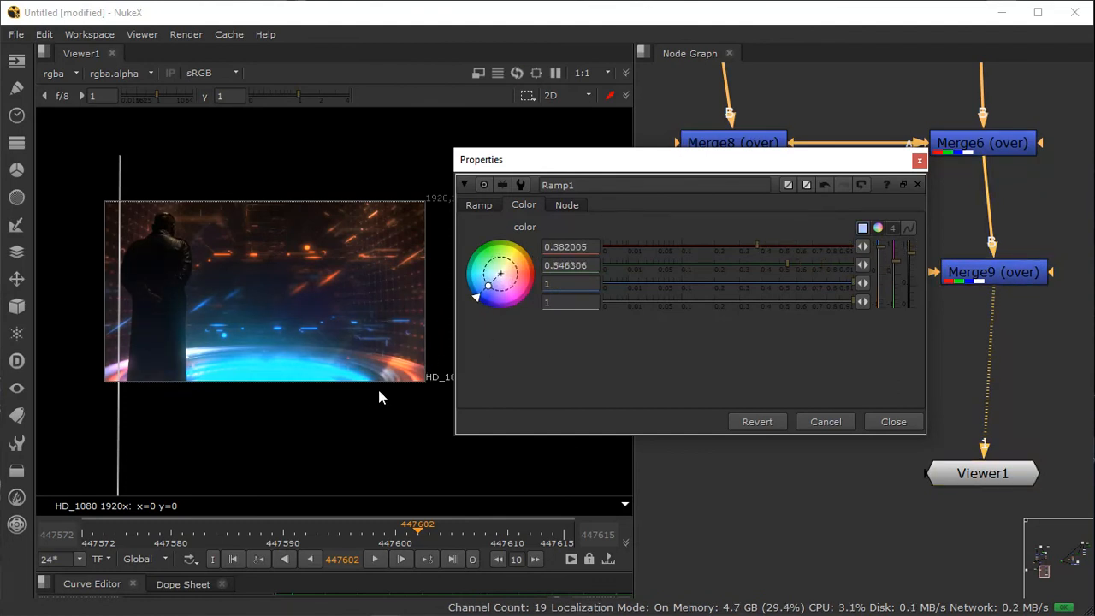
left_click(473, 203)
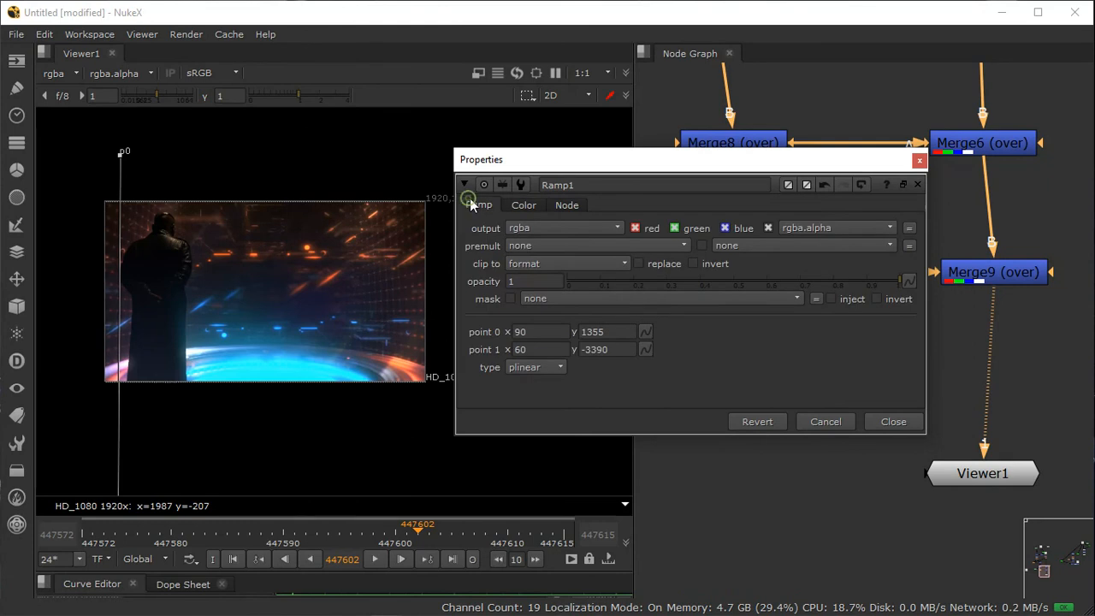
left_click(122, 155)
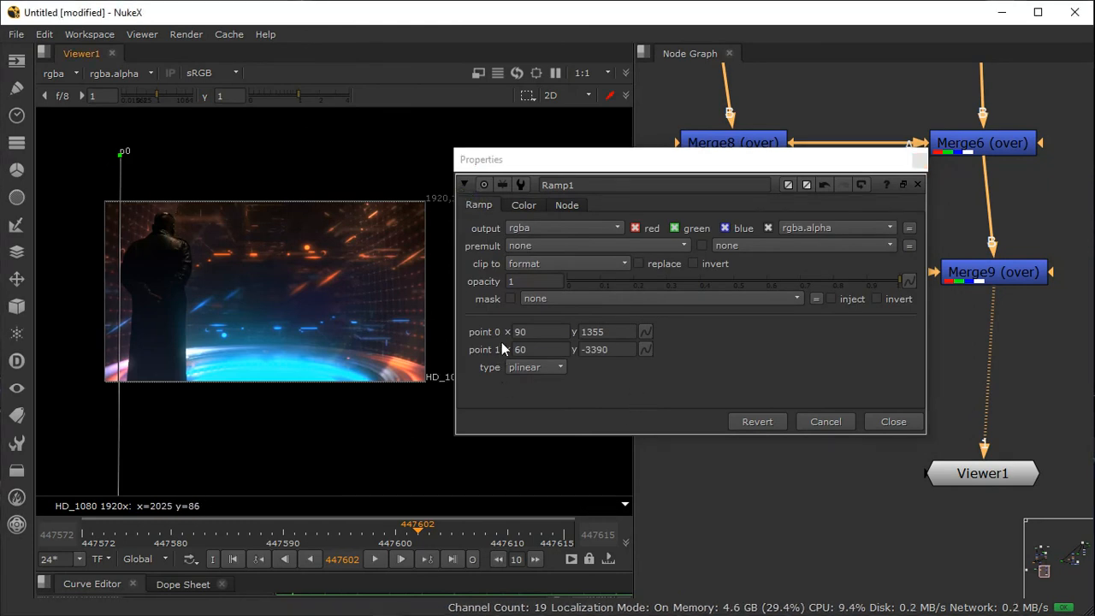
double_click(521, 331)
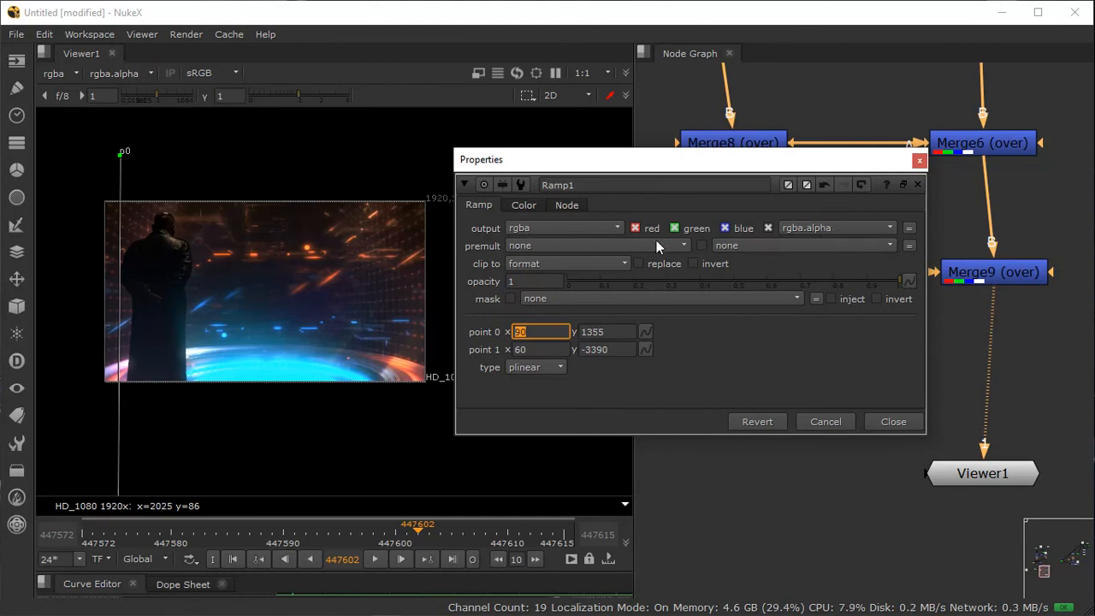
left_click(595, 265)
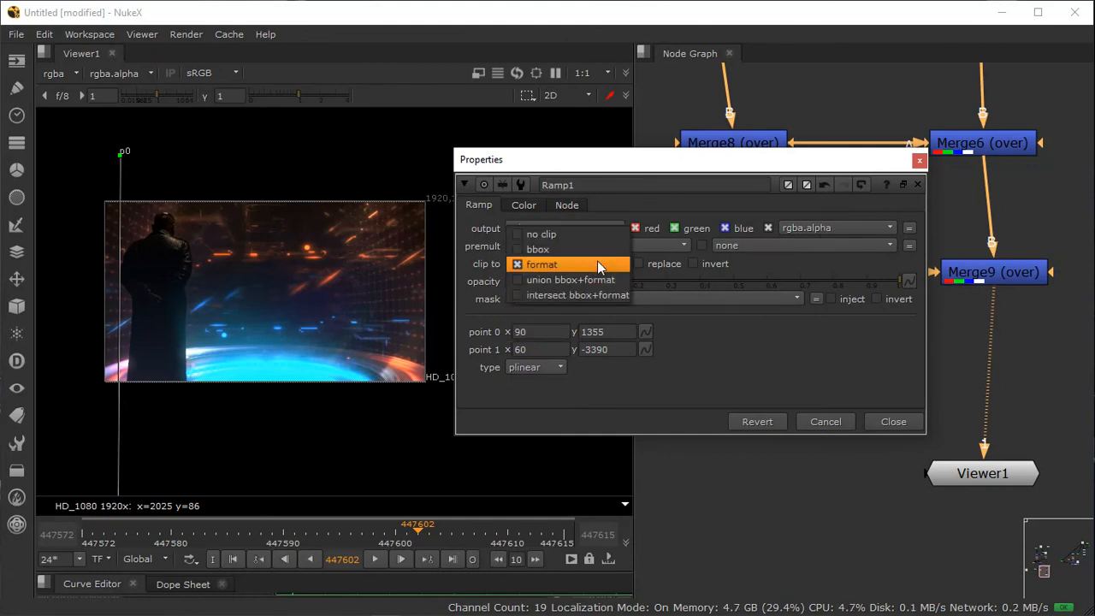
left_click(597, 264)
left_click(525, 207)
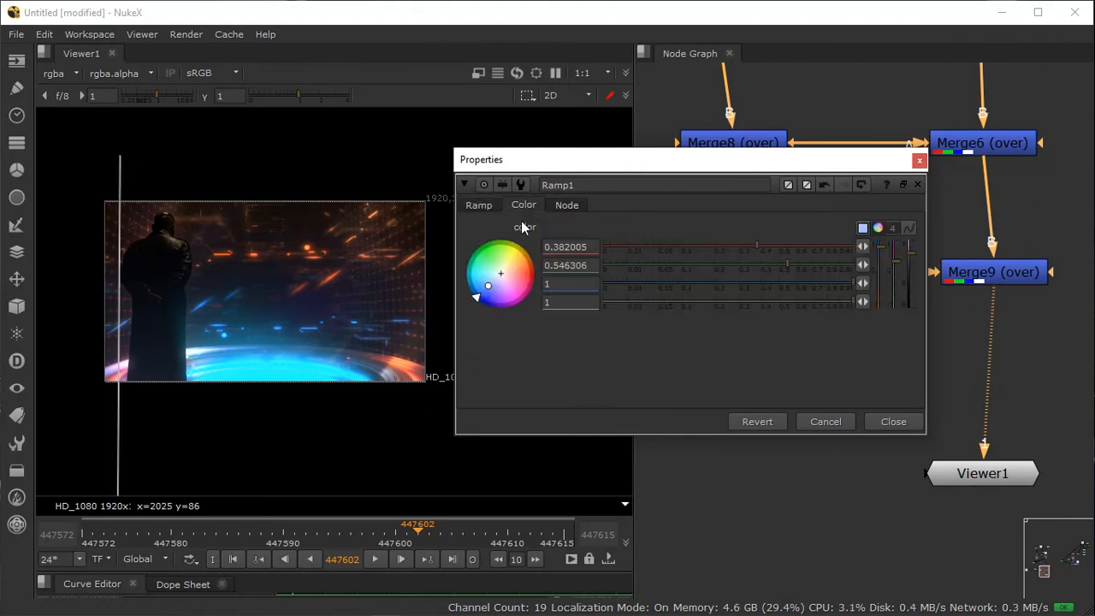
Step: Add another Merge (over) node between Merge9 and Viewer1, making room beneath Merge9 for it
left_click(916, 164)
scroll(825, 363, "down", 2)
left_click_drag(777, 300, 753, 299)
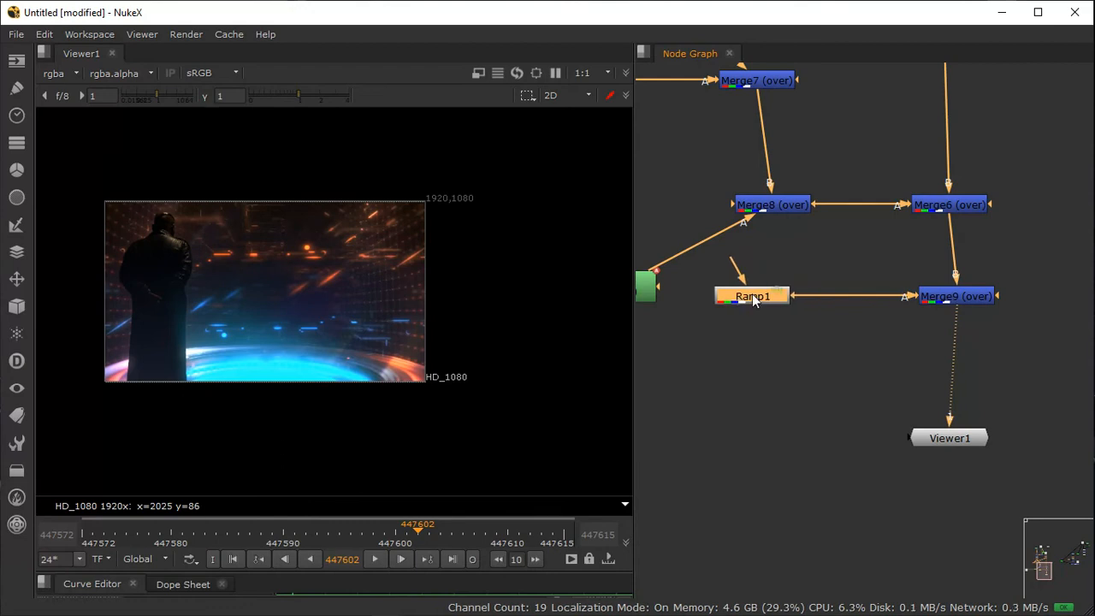
middle_click_drag(847, 384, 842, 359)
left_click_drag(959, 414, 976, 477)
left_click(765, 272)
left_click(823, 389)
right_click(822, 389)
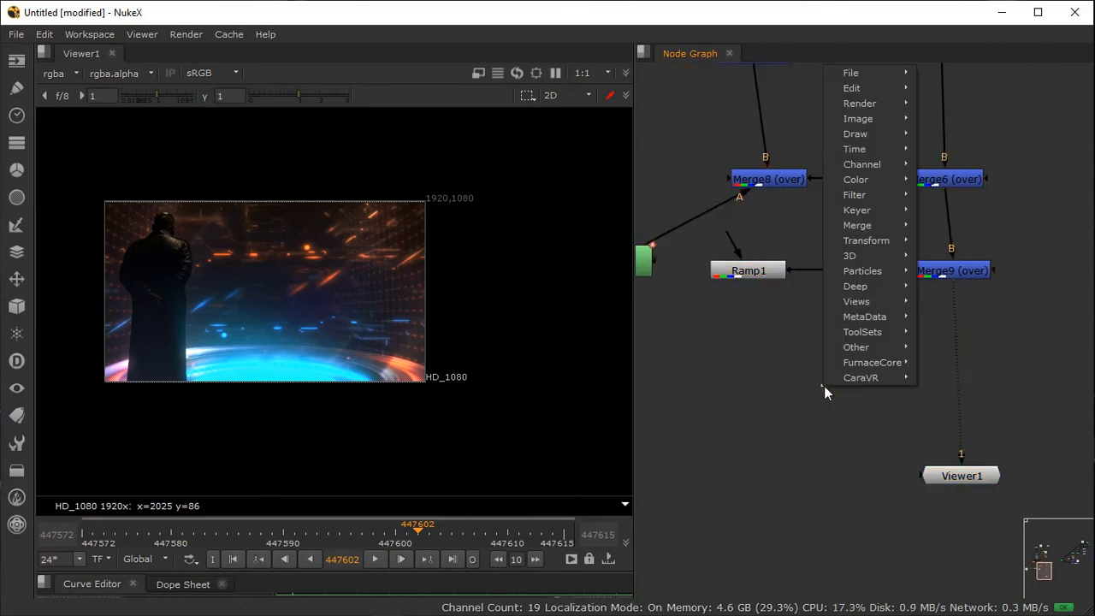
key("m")
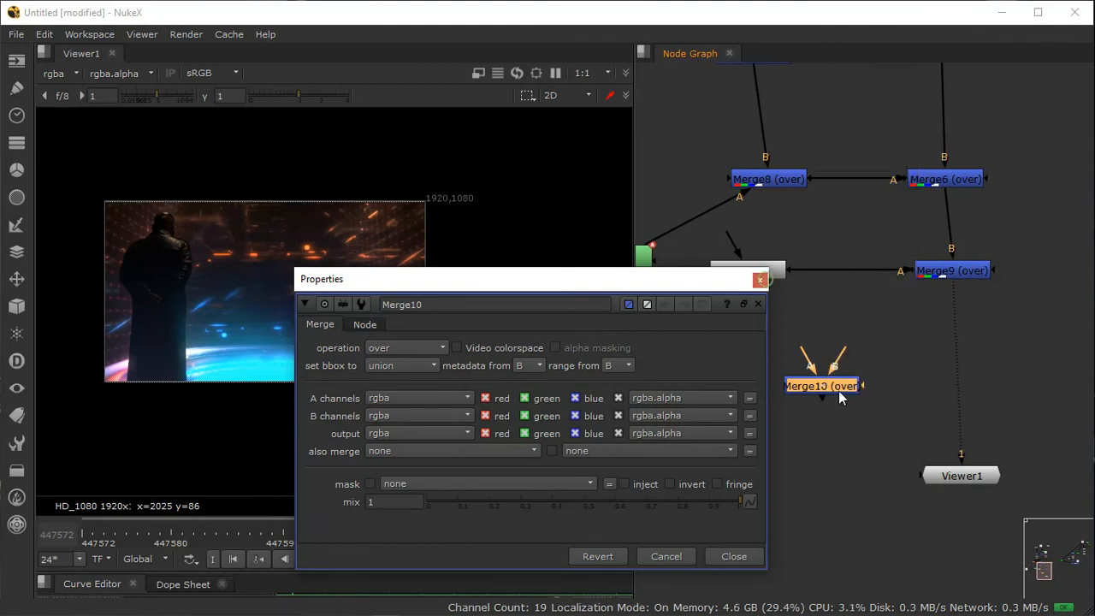
left_click(760, 282)
left_click_drag(825, 391, 953, 361)
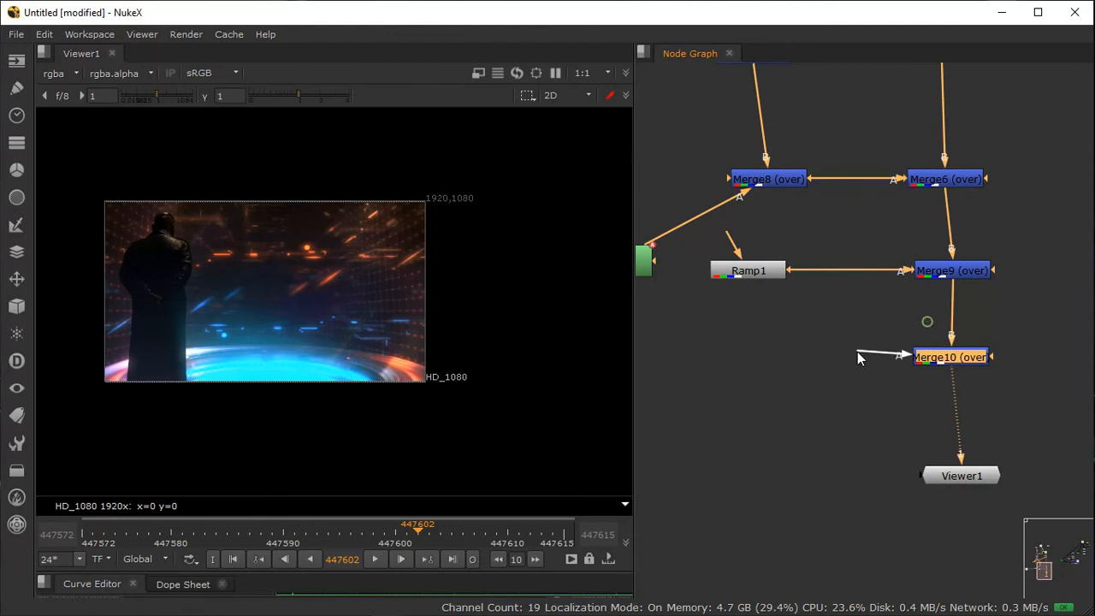
Step: Try to insert an Invert node directly after Ramp1, ahead of Merge9
left_click(748, 274)
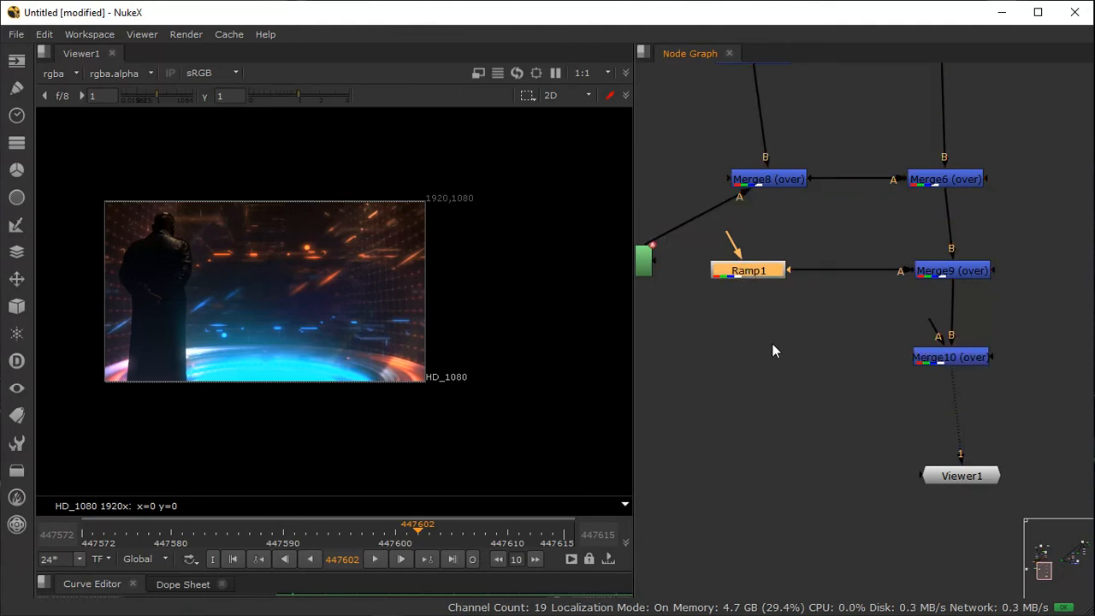
key("Tab")
type("in")
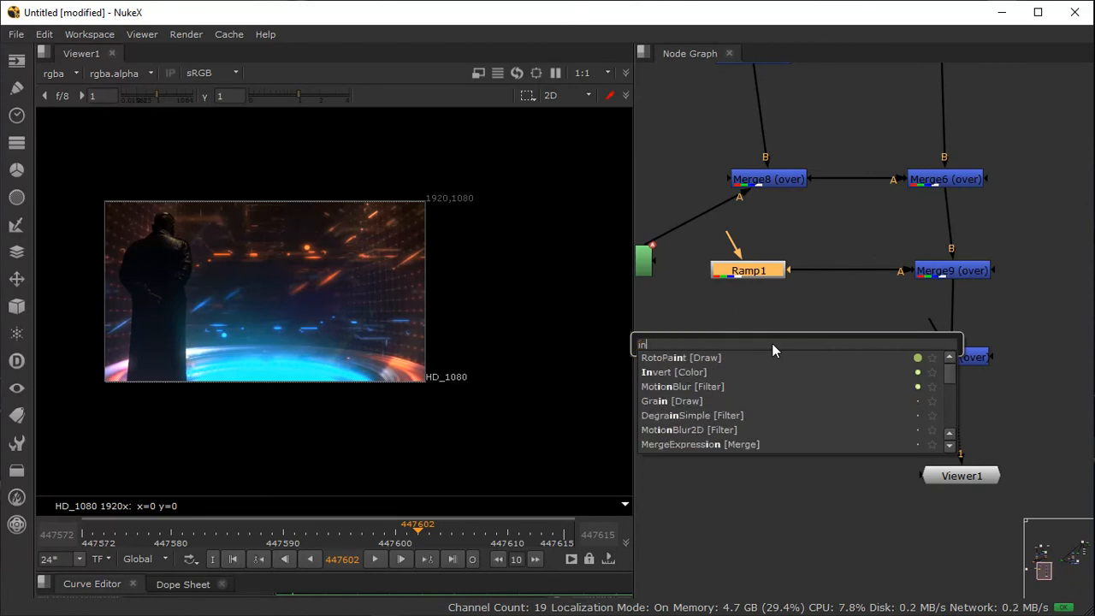
type("vert")
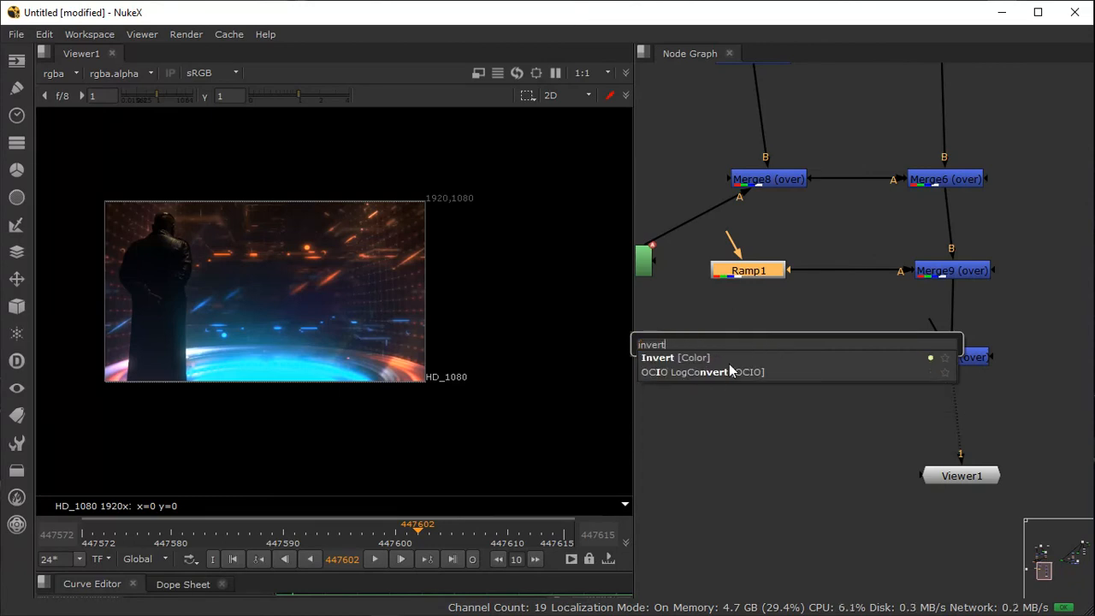
left_click(728, 359)
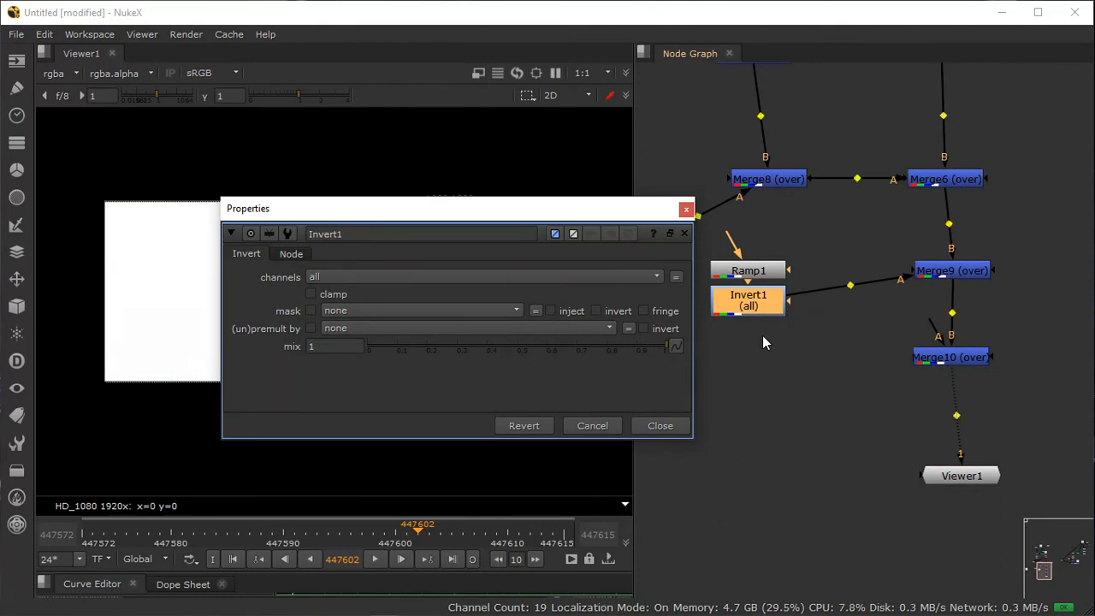
key("Delete")
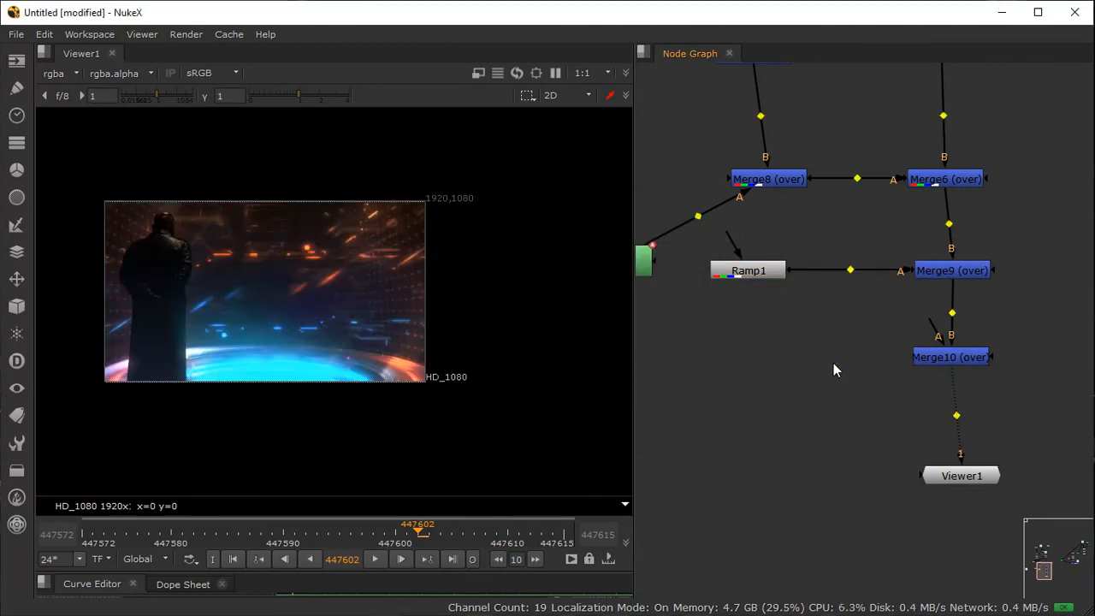
Step: Branch a separate Invert node off Ramp1 and connect Merge10's A input to it
key("ctrl+z")
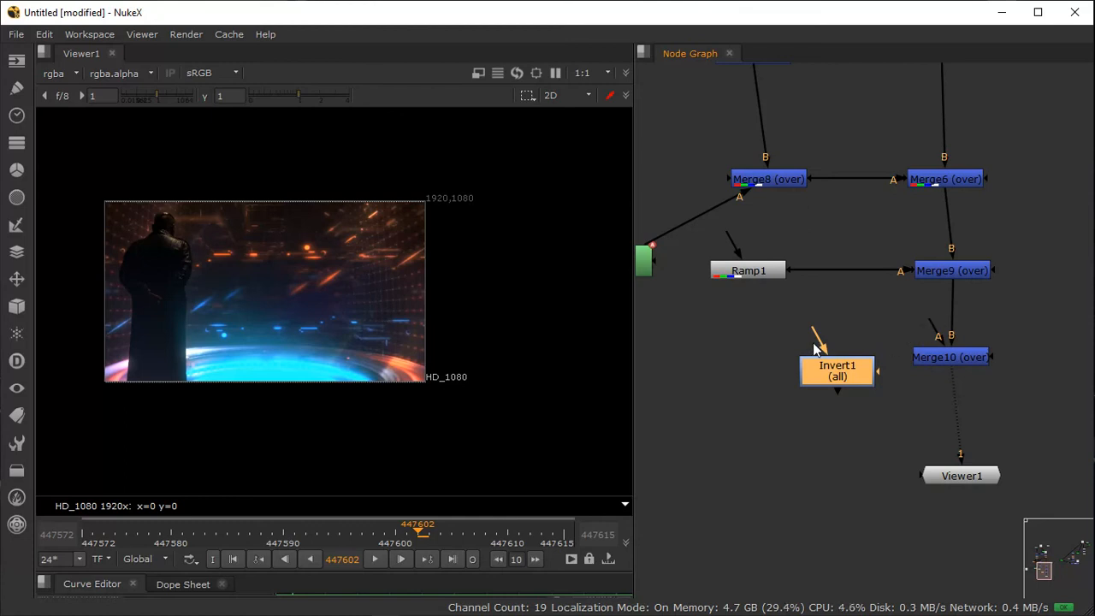
left_click_drag(835, 376, 755, 371)
left_click_drag(729, 322, 749, 272)
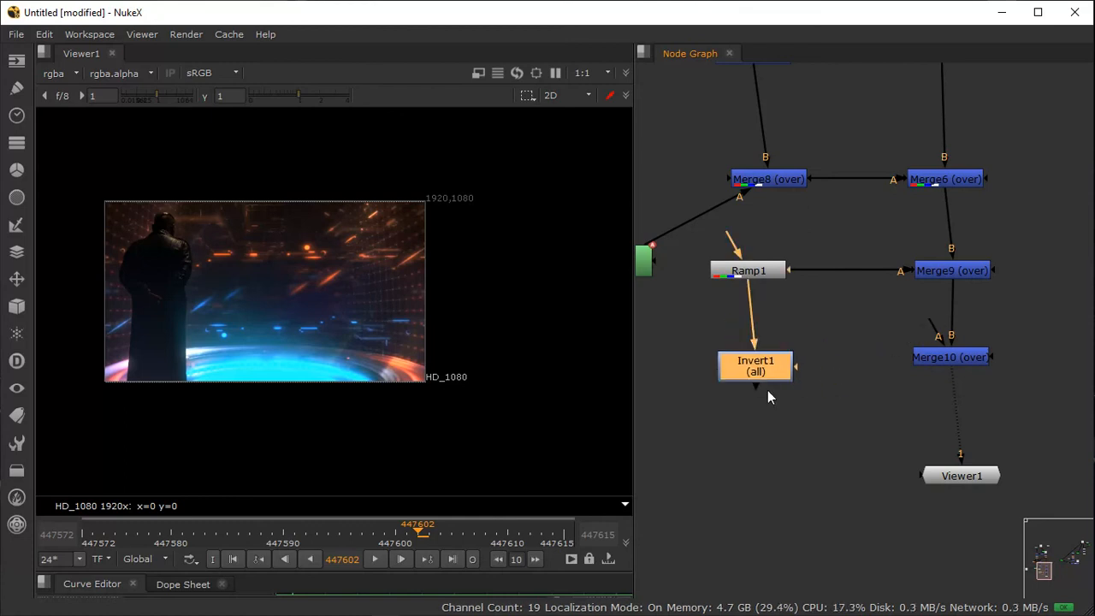
left_click_drag(766, 379, 759, 363)
right_click(827, 345)
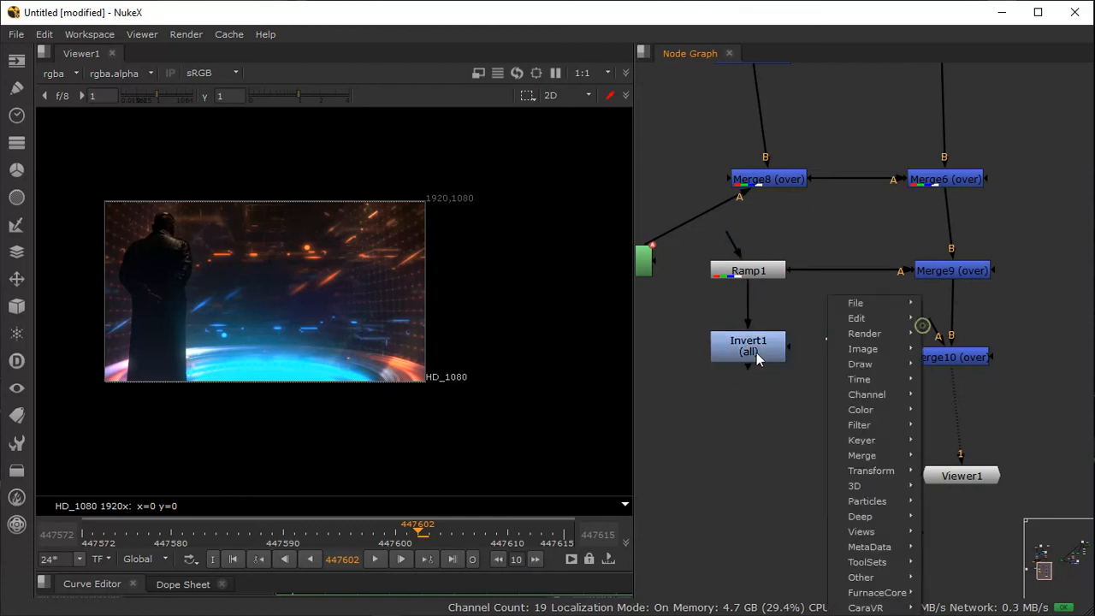
right_click(743, 356)
left_click(720, 428)
left_click_drag(930, 325, 749, 363)
Step: View Invert1's output, try inverting only its rgb channels with clamp enabled, and delete the node
left_click(758, 354)
key("1")
double_click(757, 348)
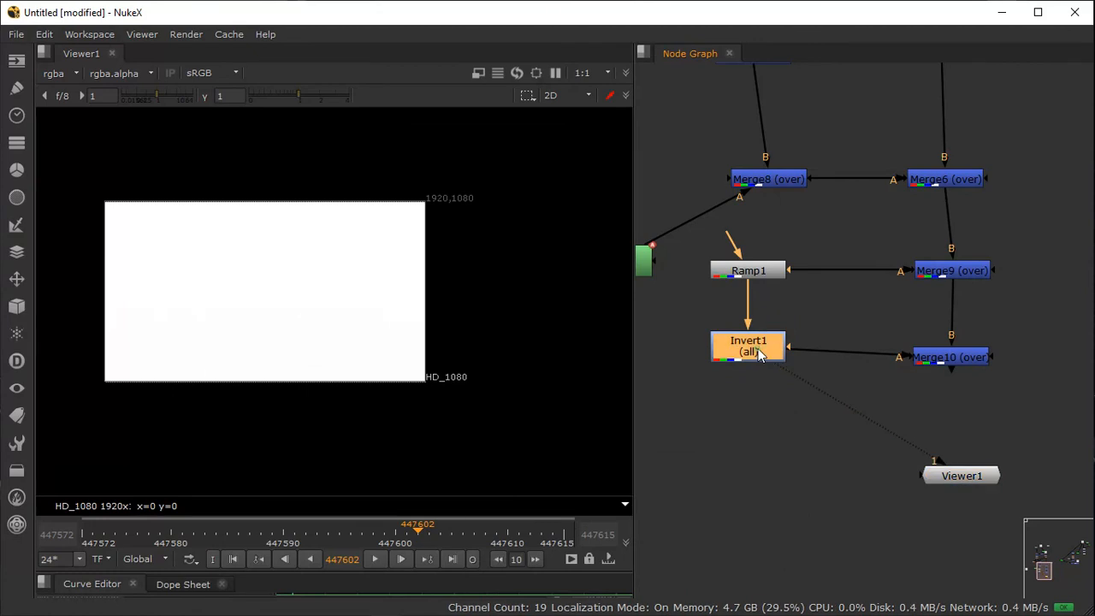
left_click(332, 276)
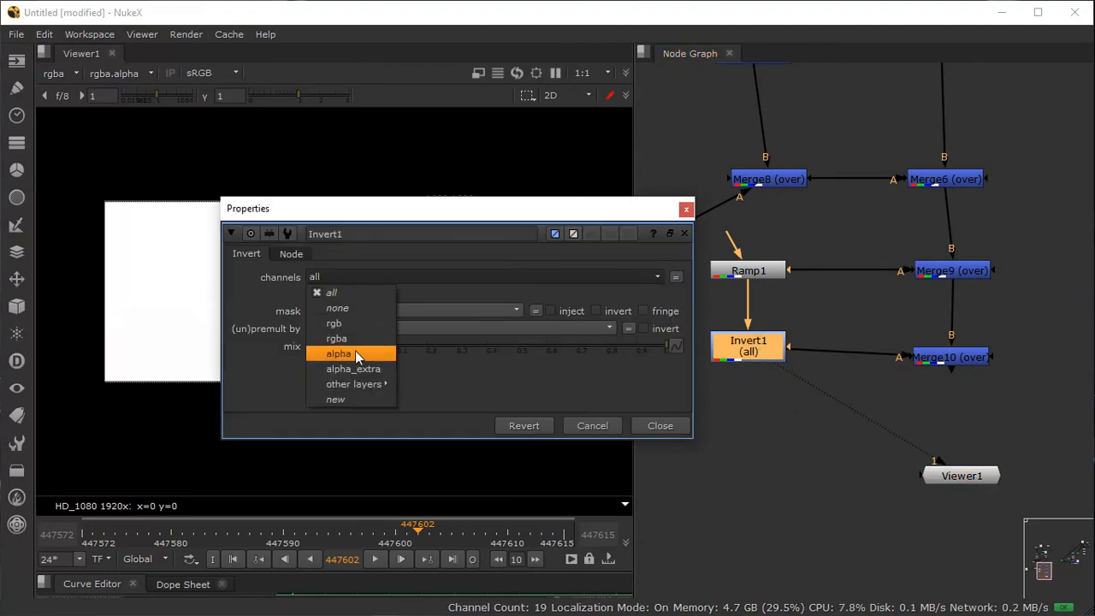
left_click(360, 324)
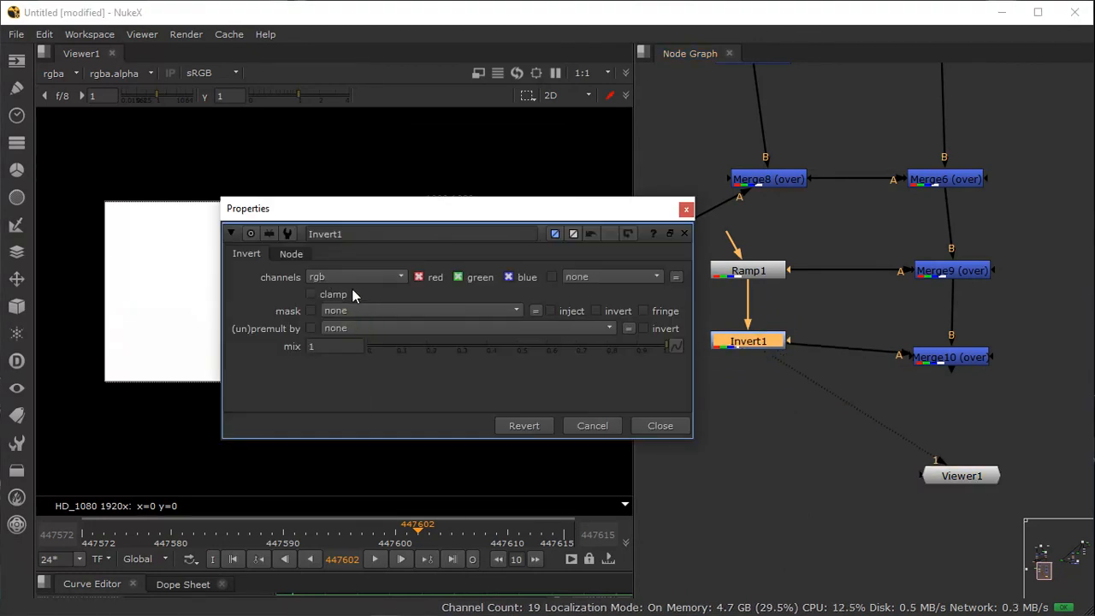
left_click(328, 294)
left_click_drag(499, 211, 423, 340)
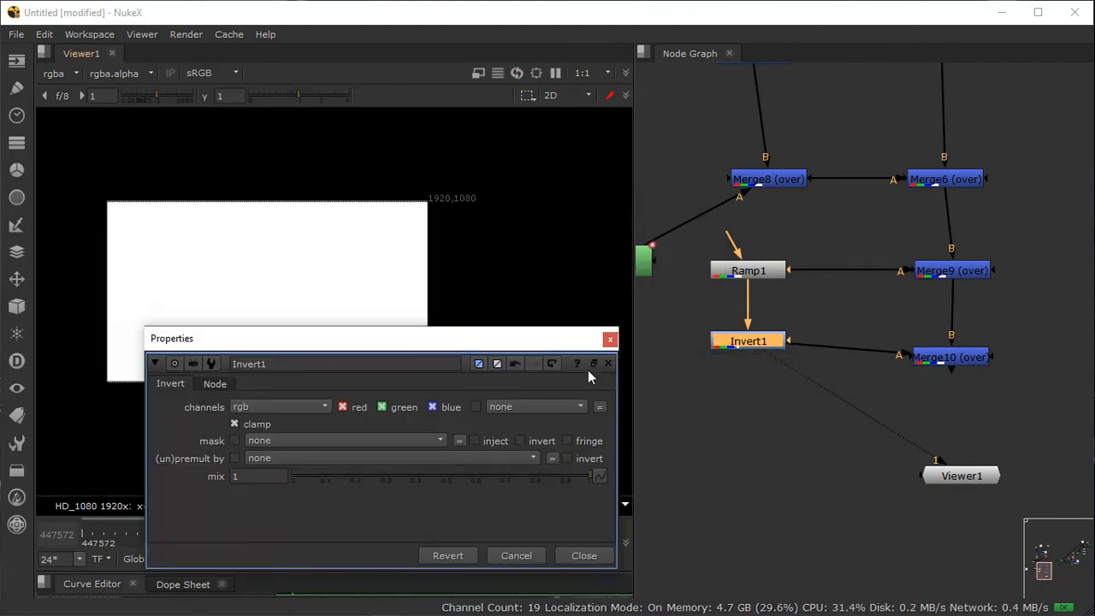
left_click(749, 342)
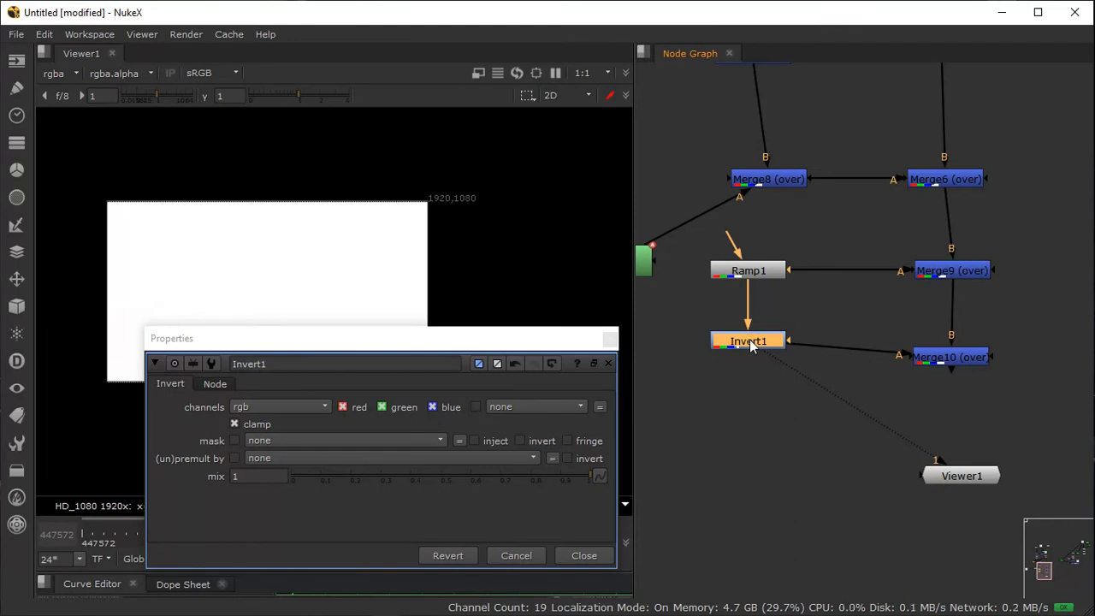
key("Delete")
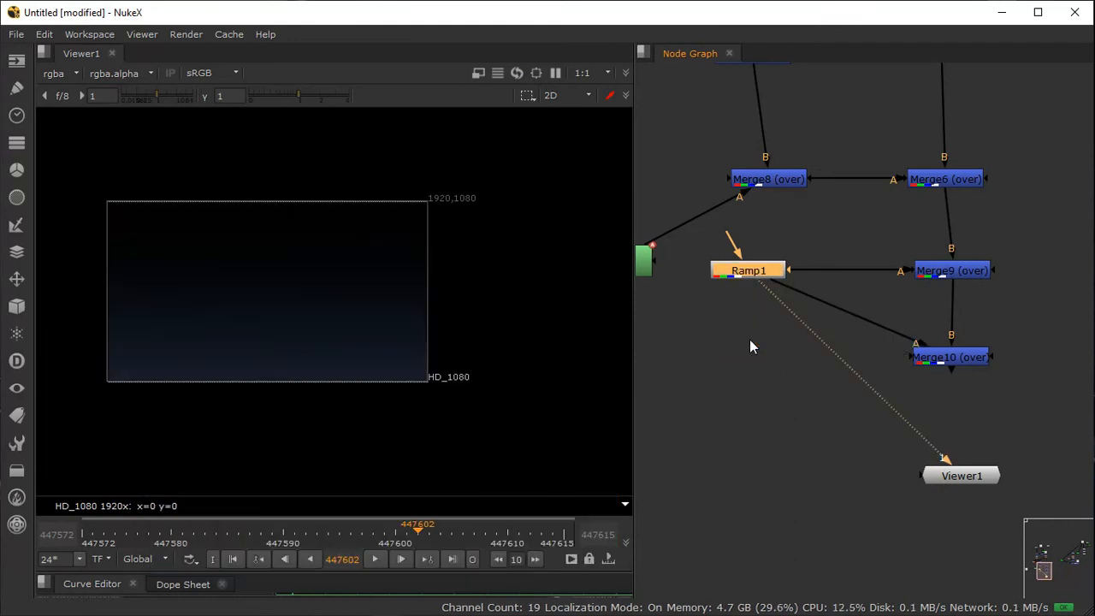
Step: Duplicate Ramp1 as a node beneath it and connect the copy to Merge10's A input in place of Ramp1
double_click(772, 273)
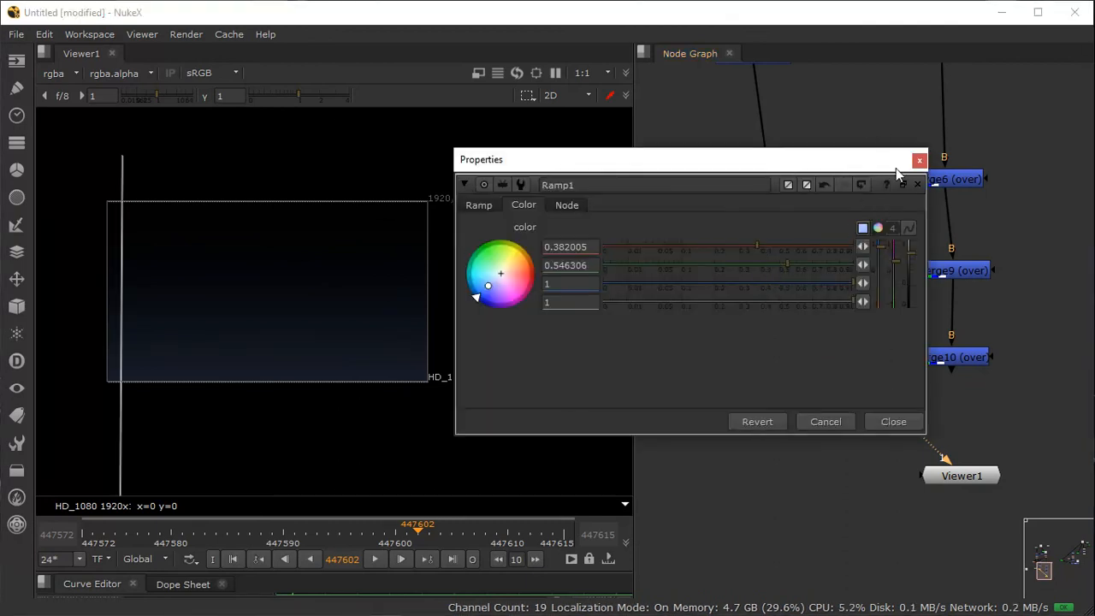
left_click(920, 159)
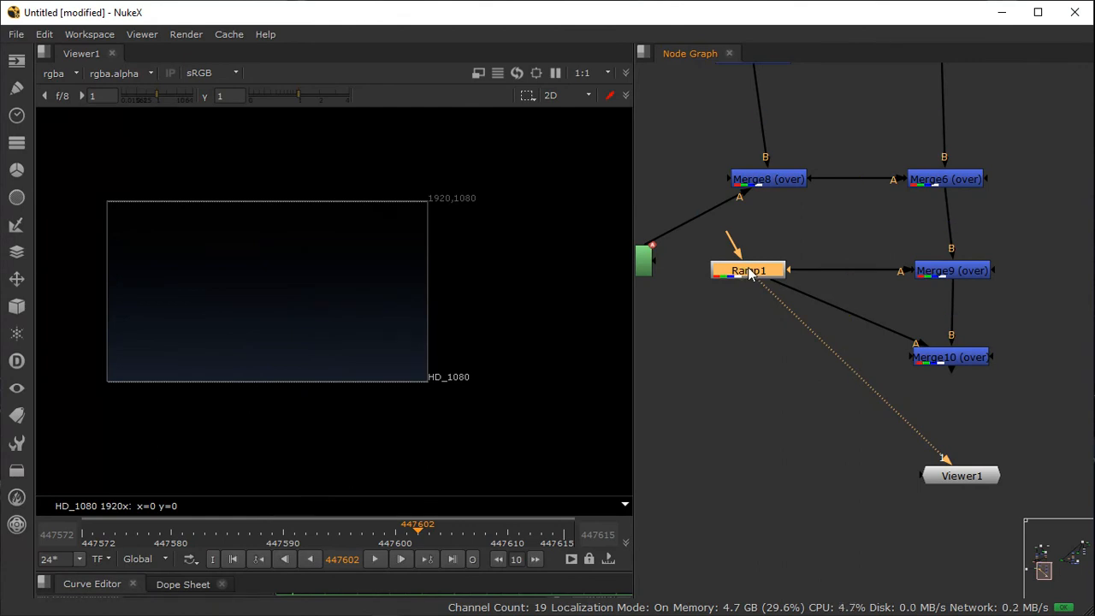
key("ctrl+c")
left_click(760, 368)
key("ctrl+v")
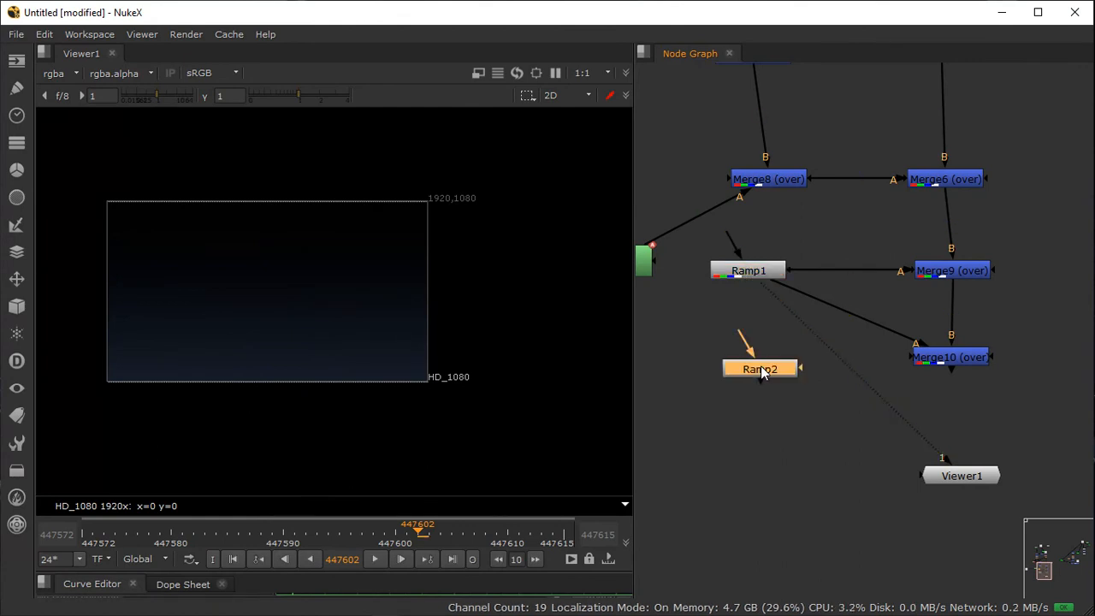
left_click_drag(796, 292, 756, 356)
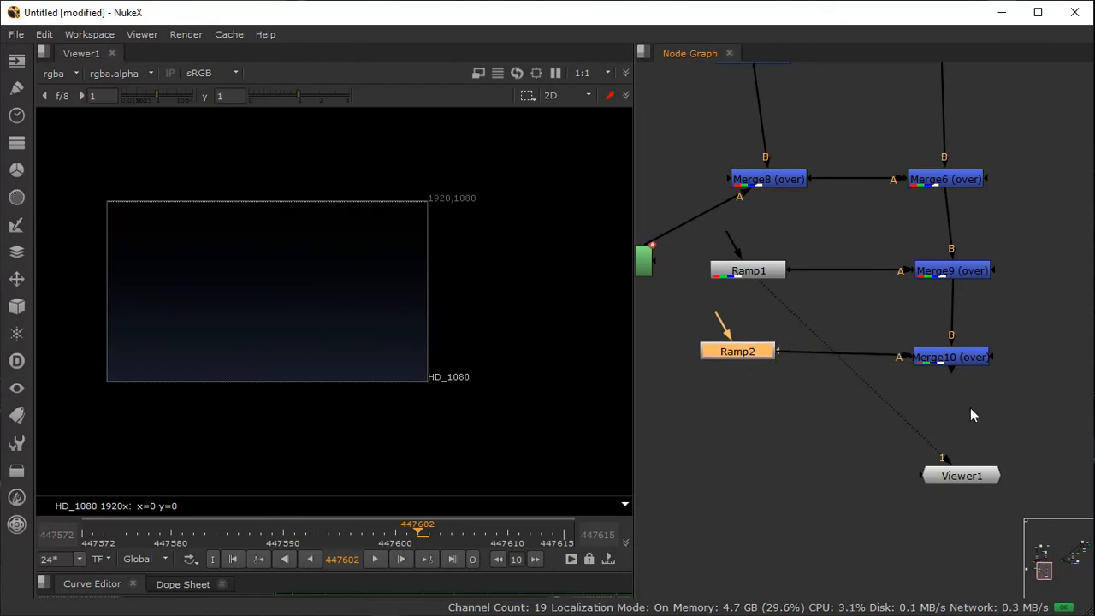
Step: View Merge10's output and open Ramp2's properties, placing them clear of the image
left_click(951, 358)
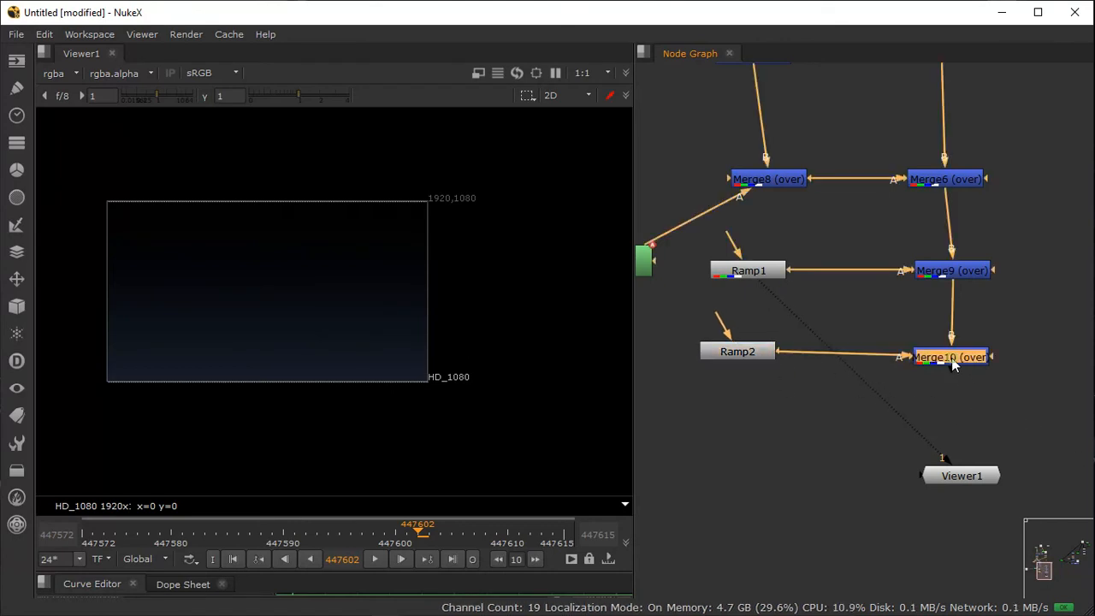
key("1")
double_click(754, 352)
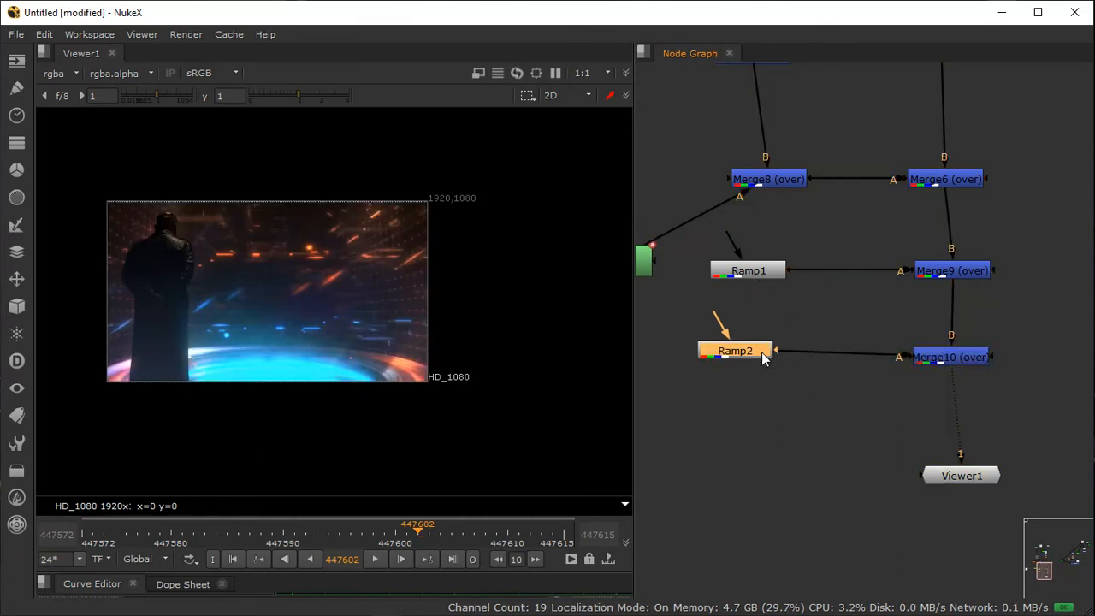
left_click_drag(303, 257, 561, 246)
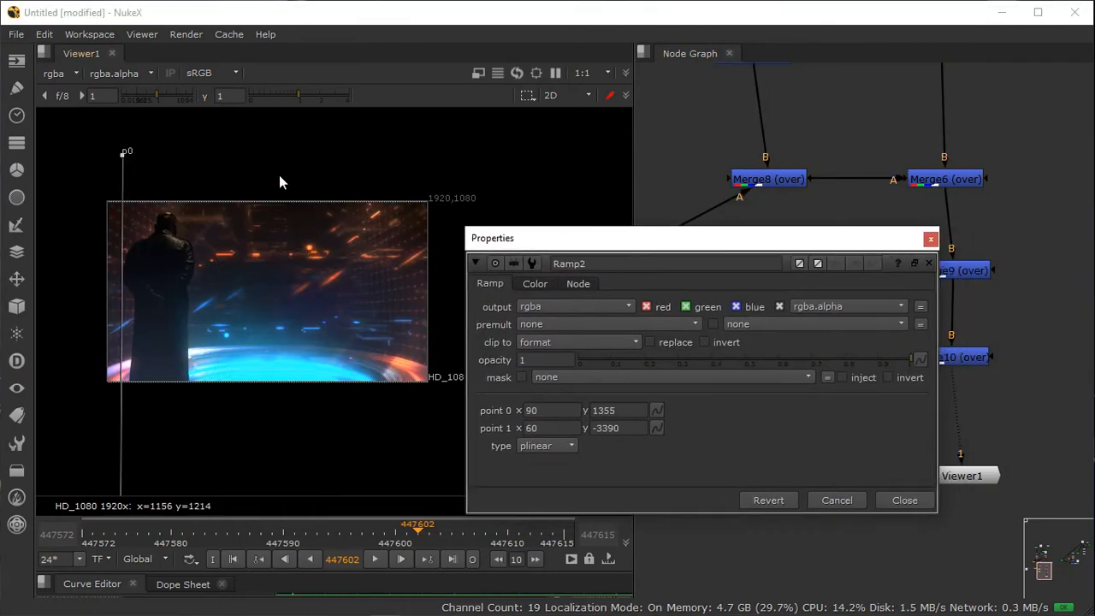
Step: Flip Ramp2's gradient, placing point 0 below the frame at about (705, -1605) and point 1 above it at about (705, 1465)
left_click_drag(123, 161, 232, 435)
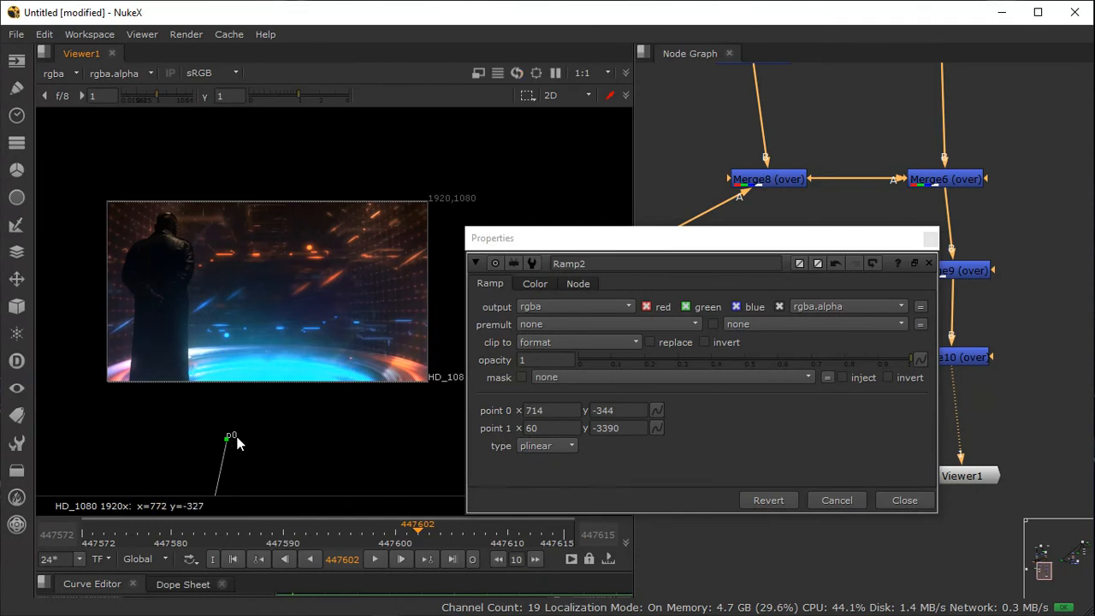
middle_click_drag(232, 435, 240, 167)
scroll(313, 371, "down", 3)
left_click_drag(191, 448, 226, 108)
left_click_drag(226, 65, 242, 39)
middle_click_drag(251, 231, 274, 370)
left_click_drag(269, 331, 270, 437)
middle_click_drag(337, 159, 300, 282)
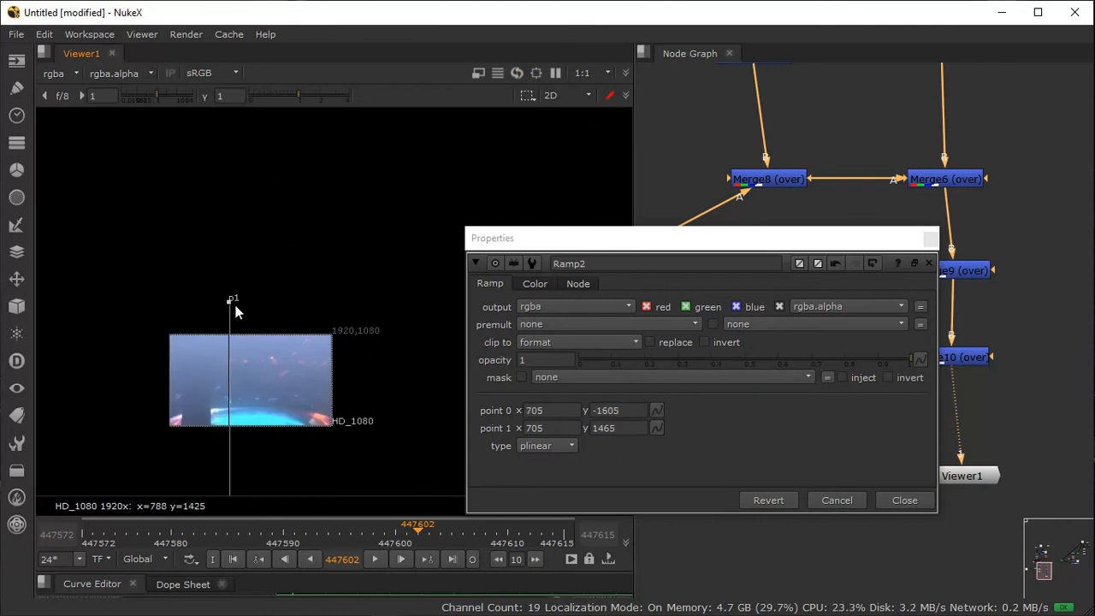
Step: Soften Ramp2's gradient by moving point 1 far above the frame to about (750, 8400)
left_click_drag(229, 310, 224, 128)
middle_click_drag(227, 306, 247, 379)
left_click_drag(234, 217, 241, 6)
middle_click_drag(265, 311, 253, 474)
left_click_drag(241, 263, 242, 114)
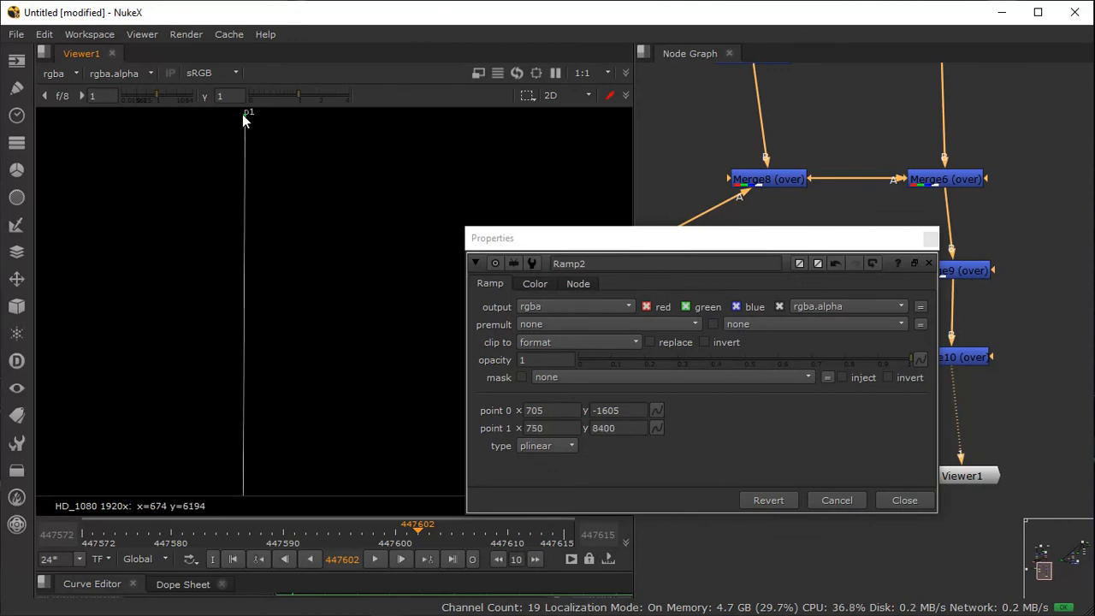
middle_click_drag(296, 385, 290, 170)
scroll(244, 261, "up", 5)
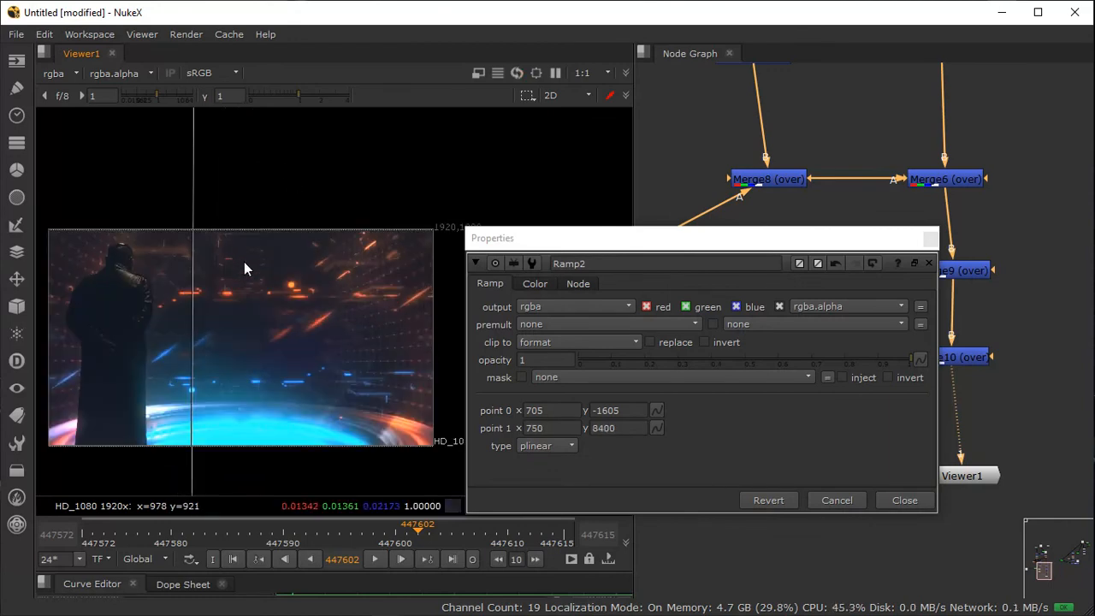
Step: Move Ramp2's point 0 closer to the frame's lower edge, to about (730, -540)
middle_click_drag(352, 388, 398, 175)
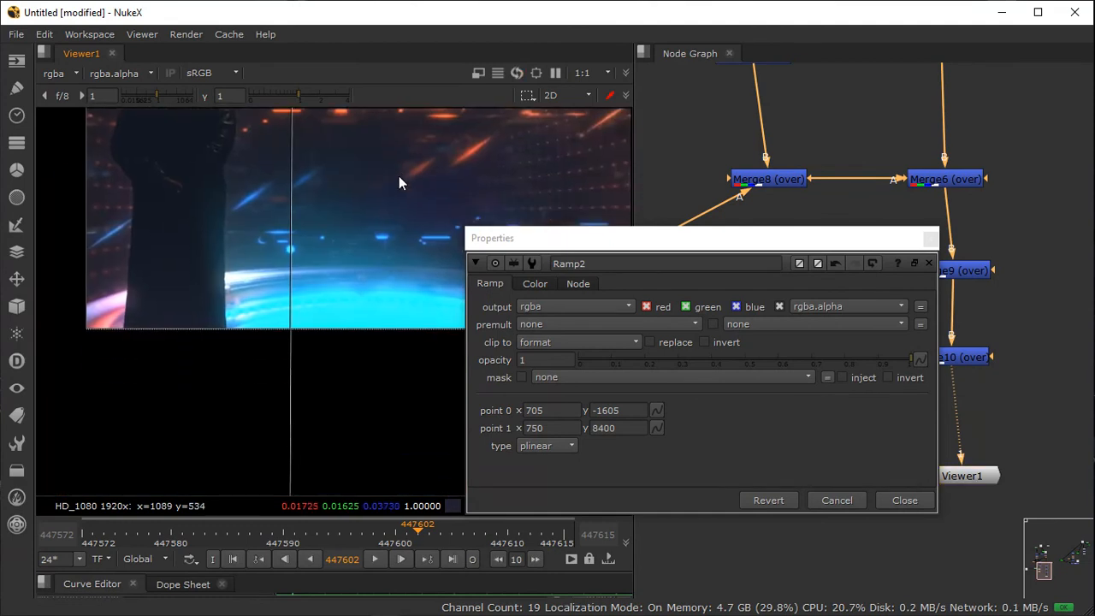
scroll(399, 175, "down", 4)
middle_click_drag(300, 335, 303, 407)
scroll(303, 407, "down", 1)
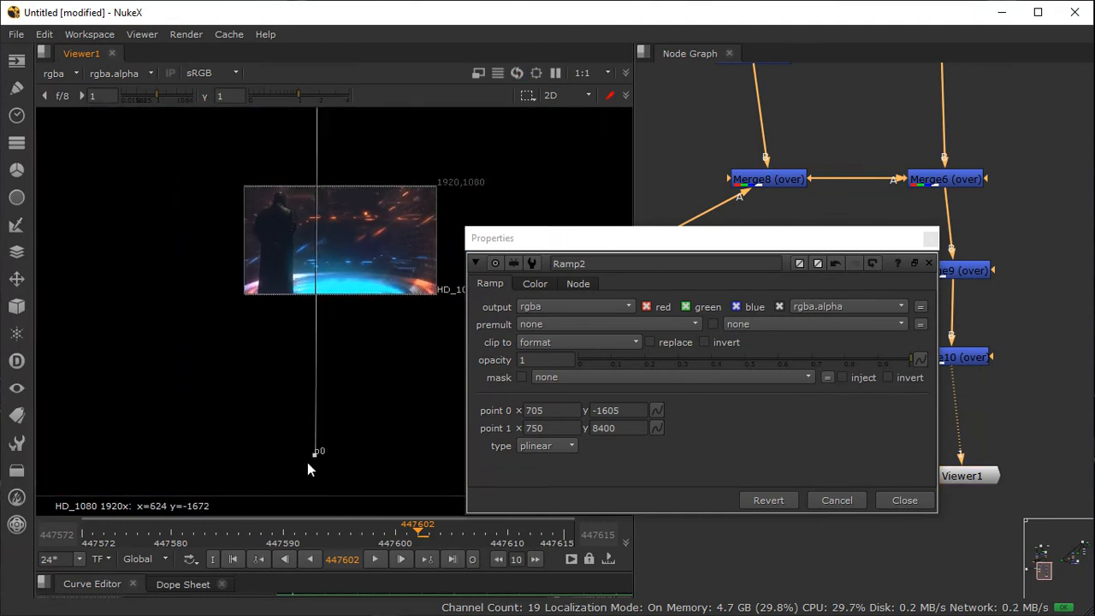
left_click_drag(314, 459, 316, 348)
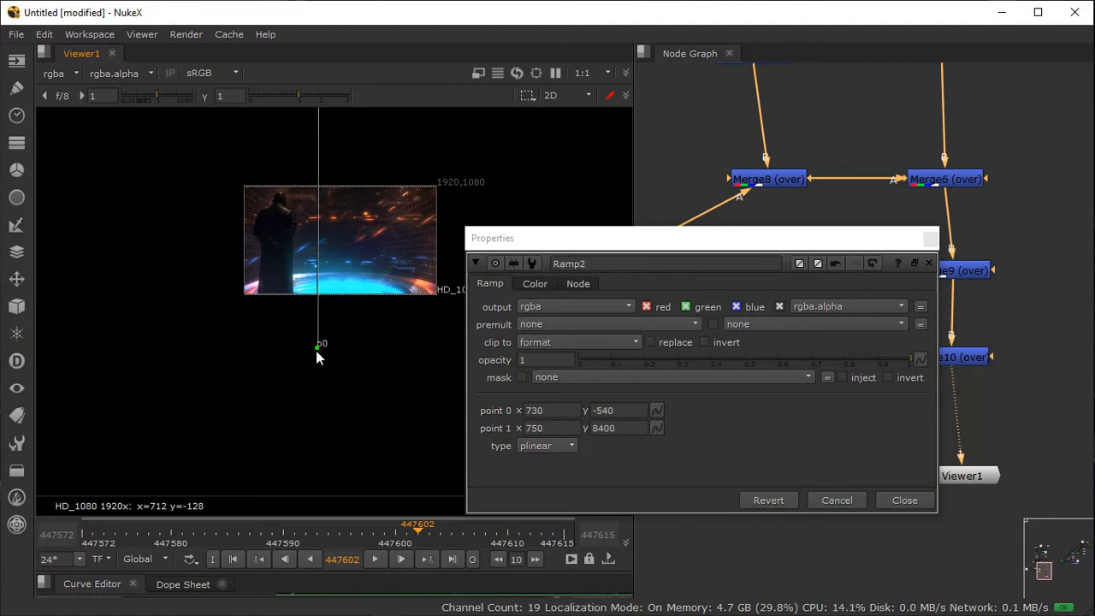
scroll(330, 355, "up", 3)
middle_click_drag(325, 354, 319, 390)
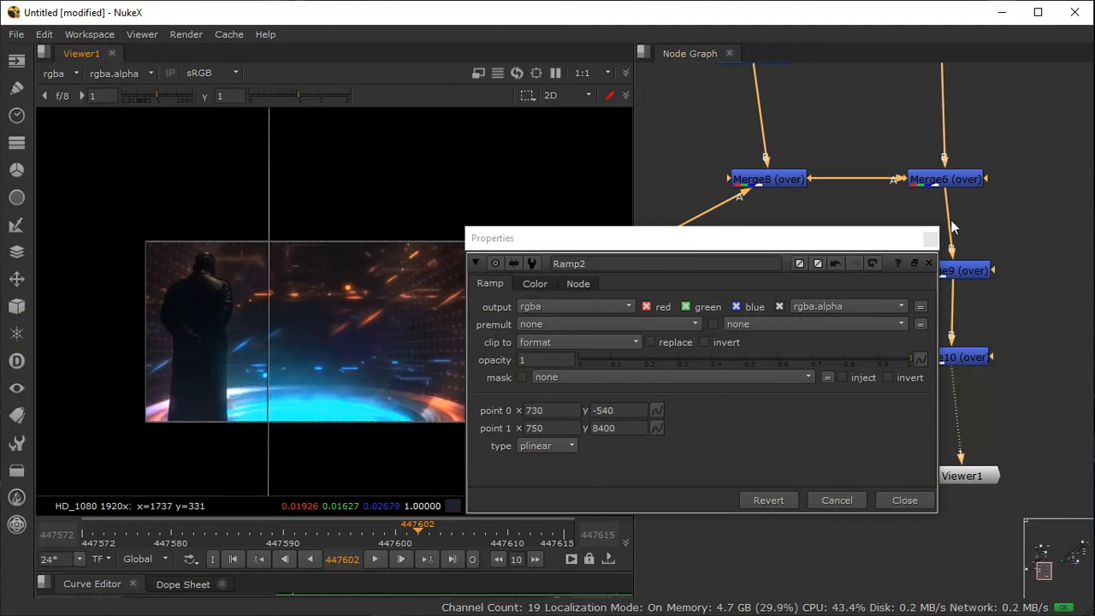
Step: Tint Ramp2 a warm orange of about 1.042, 0.660, 0.266, close its properties and inspect the composite
left_click(535, 283)
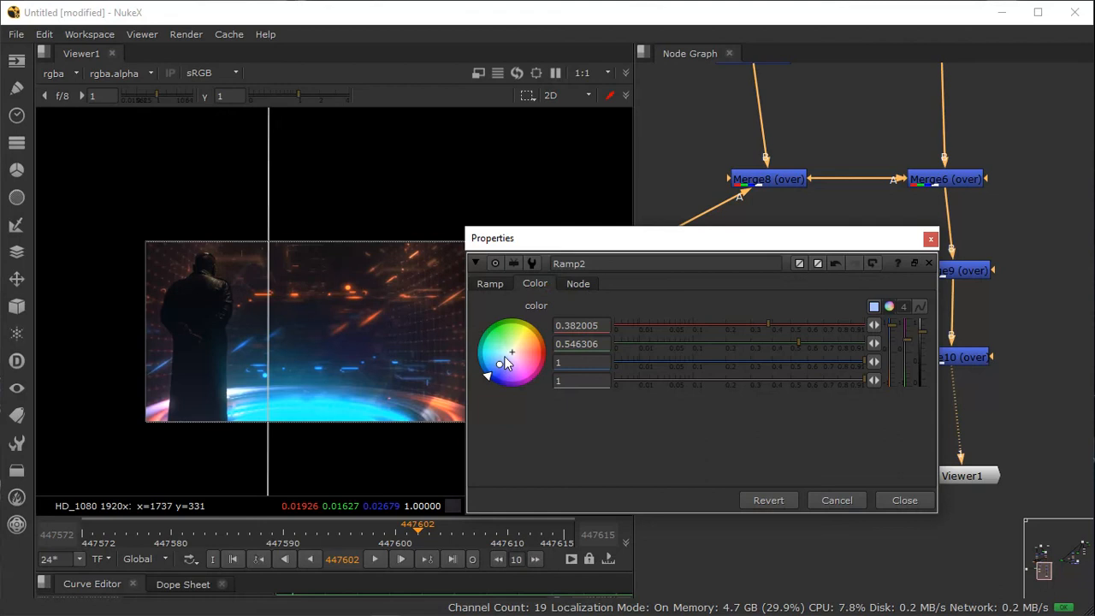
left_click_drag(500, 371, 496, 343)
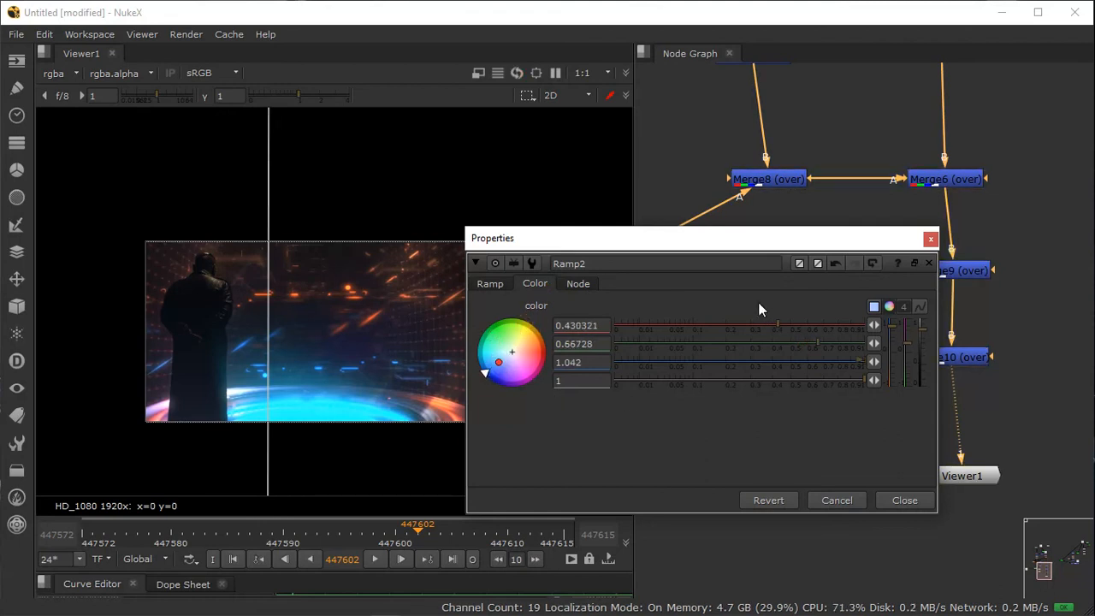
mouse_move(501, 366)
left_mouse_down()
mouse_move(550, 392)
mouse_move(703, 254)
mouse_move(705, 168)
mouse_move(736, 122)
mouse_move(804, 163)
left_mouse_up()
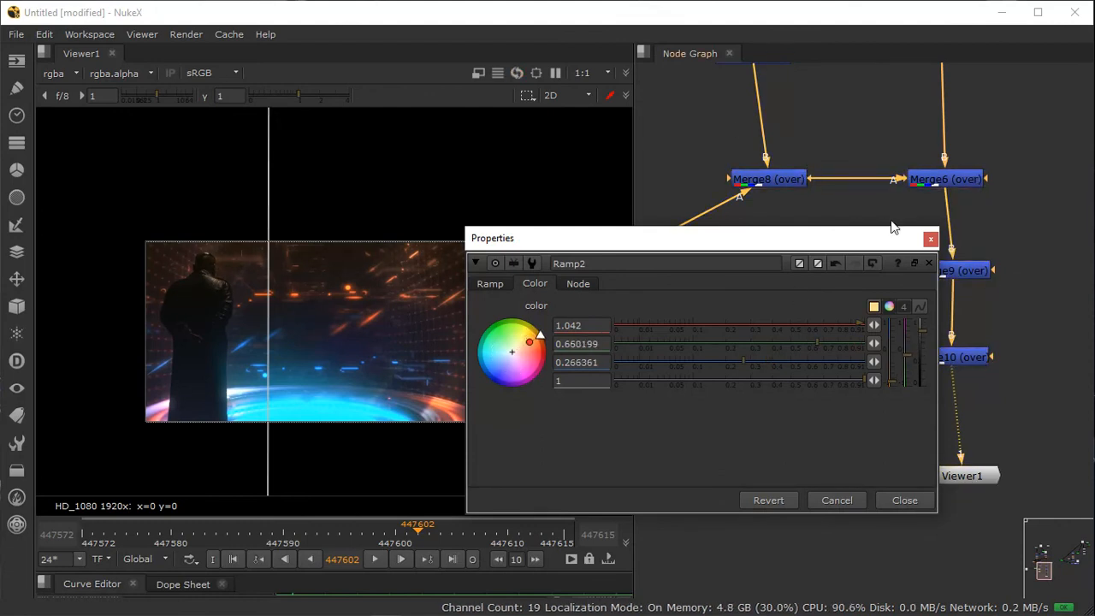
left_click(928, 240)
scroll(304, 397, "up", 6)
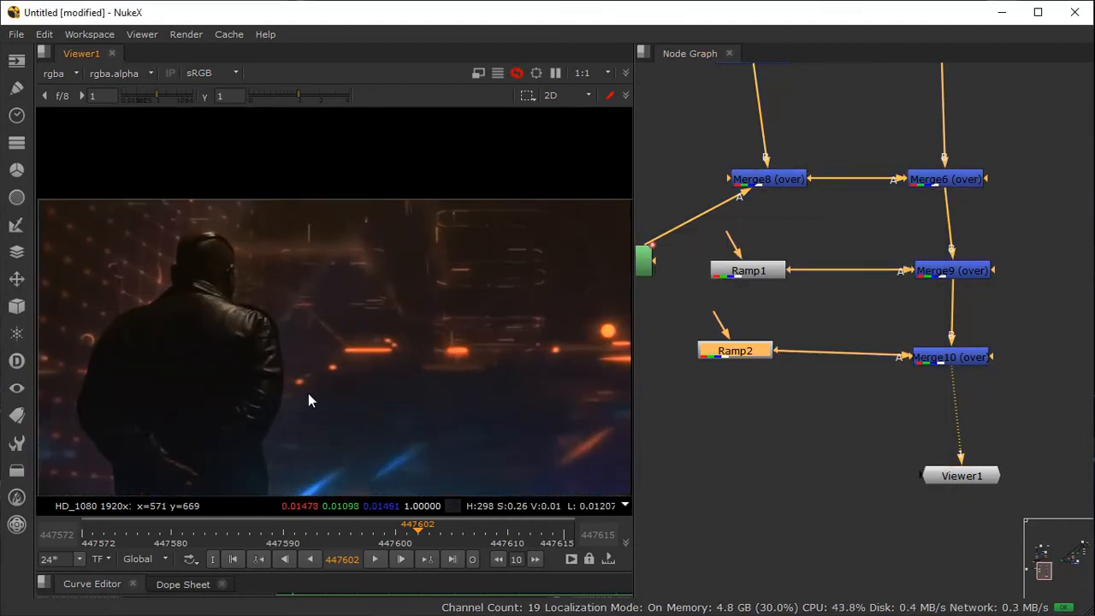
scroll(325, 307, "down", 3)
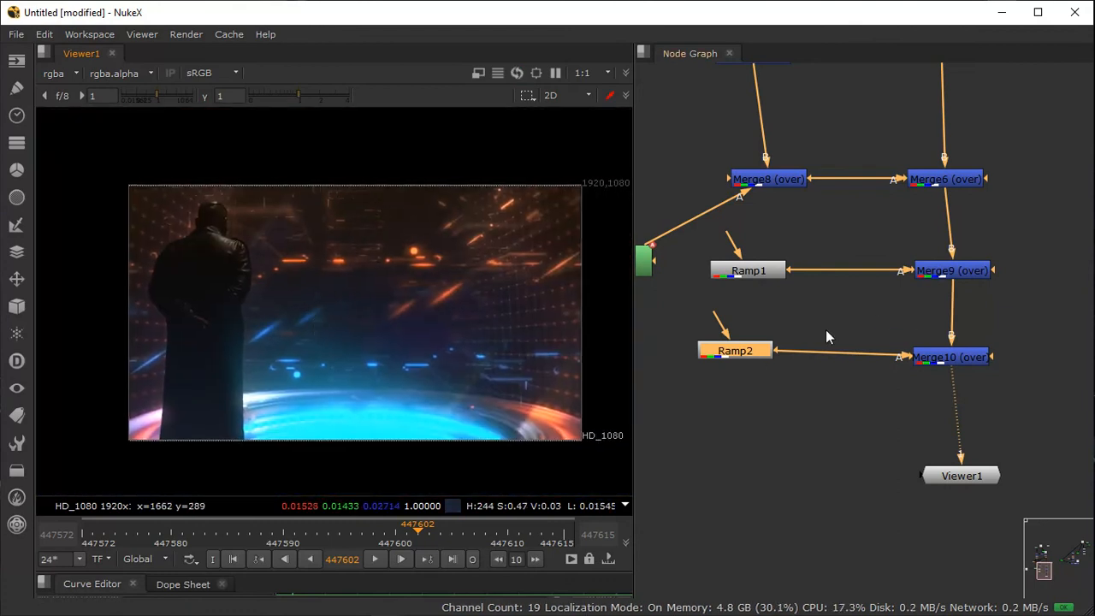
Step: Make room around Ramp2 and Viewer1, and insert a math Multiply node between Ramp2 and Merge10
mouse_move(748, 351)
left_mouse_down()
mouse_move(728, 366)
mouse_move(733, 358)
left_mouse_up()
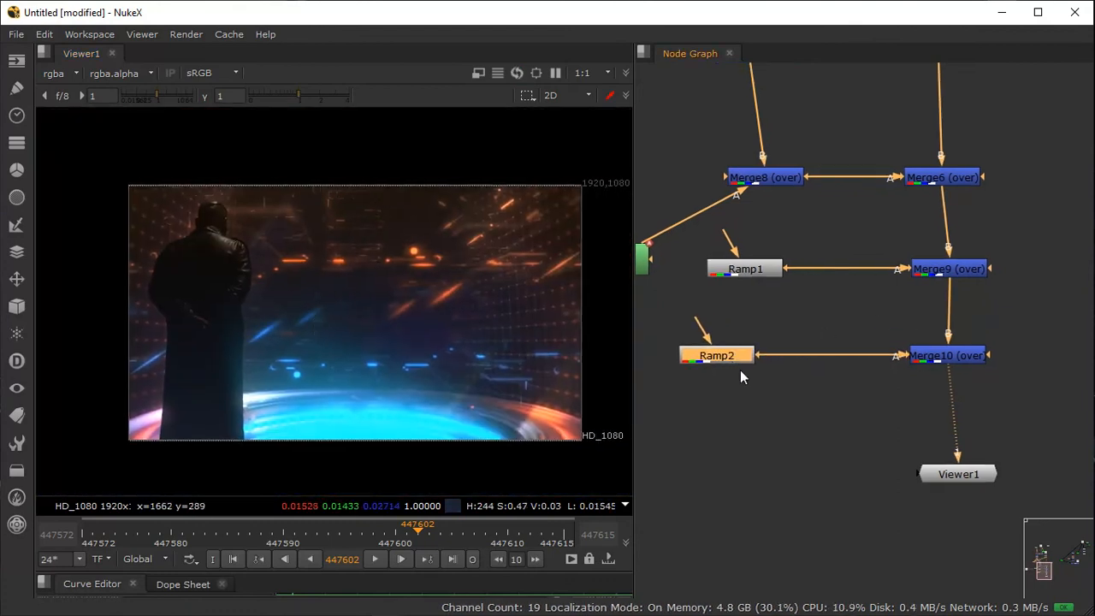
middle_click_drag(968, 434, 970, 471)
left_click_drag(951, 514, 947, 528)
left_click(813, 466)
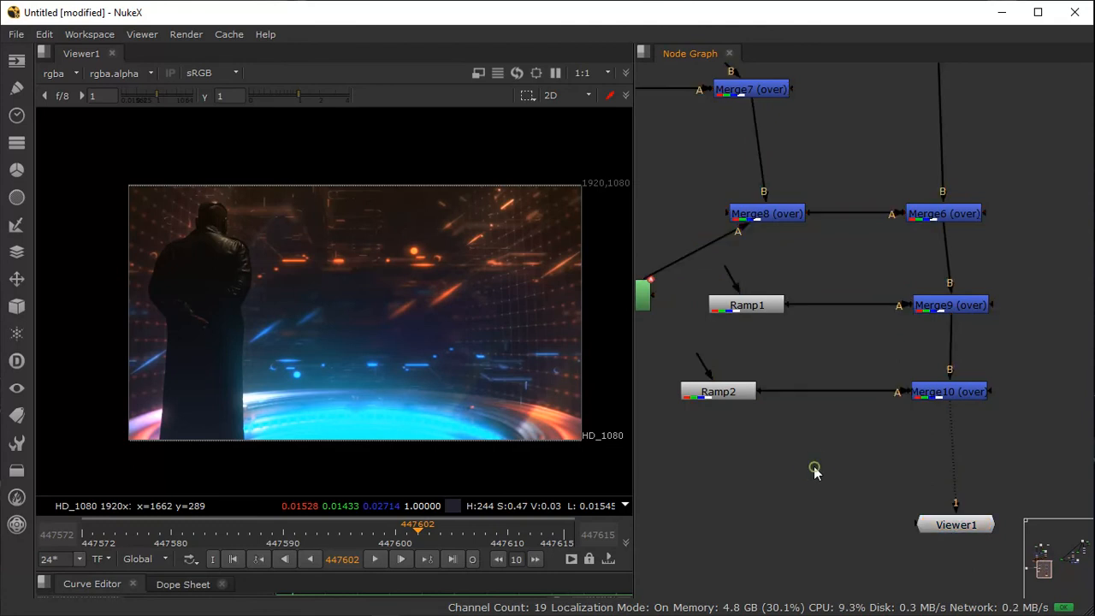
key("Tab")
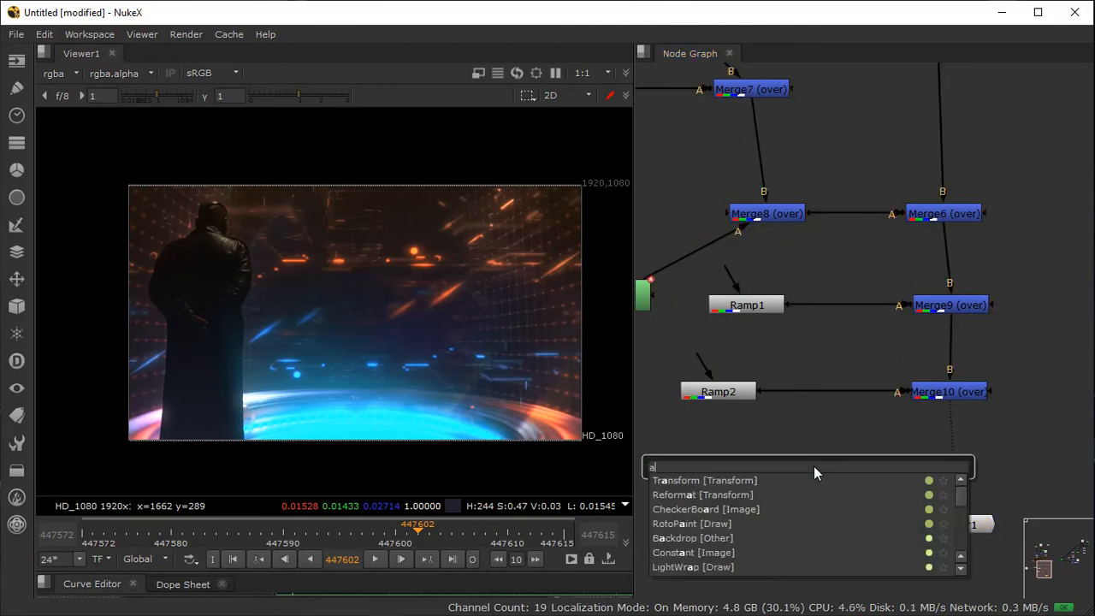
type("mult")
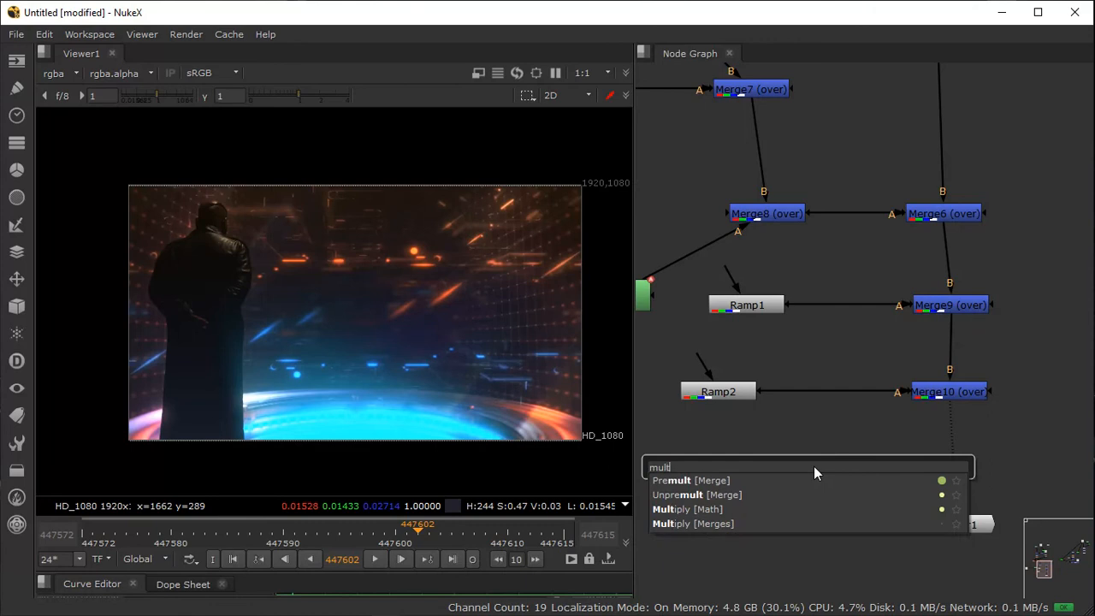
left_click(694, 511)
left_click_drag(801, 489, 810, 401)
left_click_drag(609, 384, 889, 254)
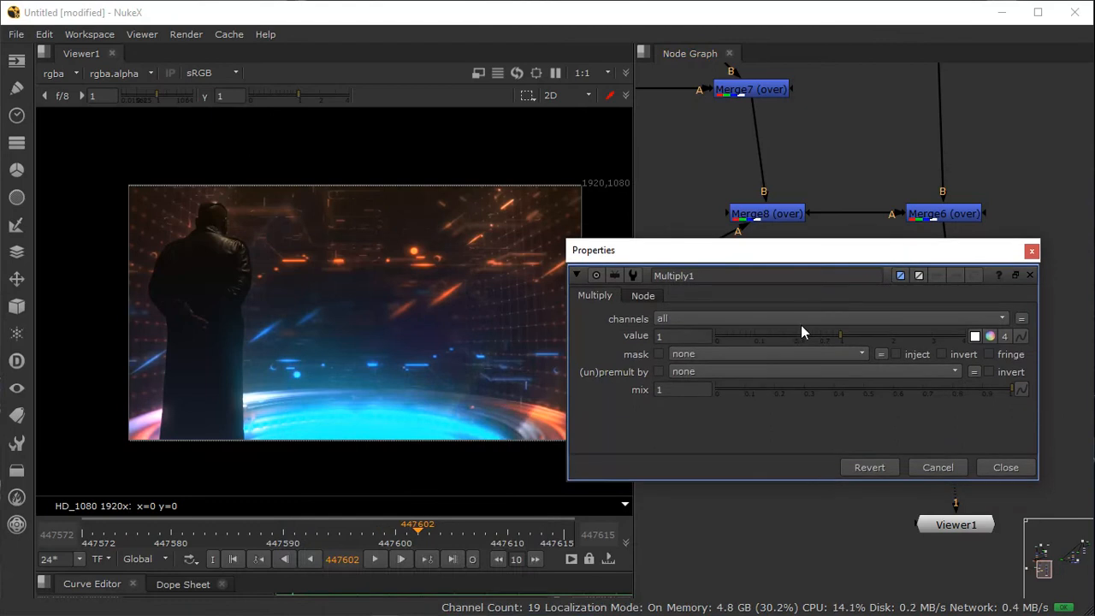
Step: Set Multiply1's value to 0.2, close its properties and check the man and background in the composite
left_click_drag(826, 334, 770, 347)
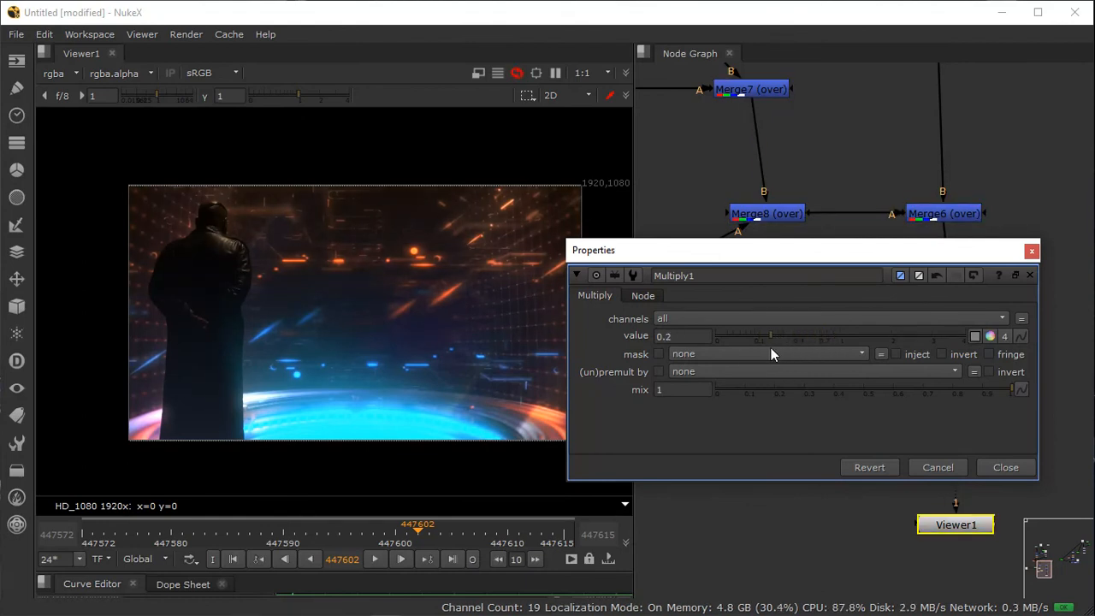
left_click(1031, 250)
scroll(360, 326, "up", 2)
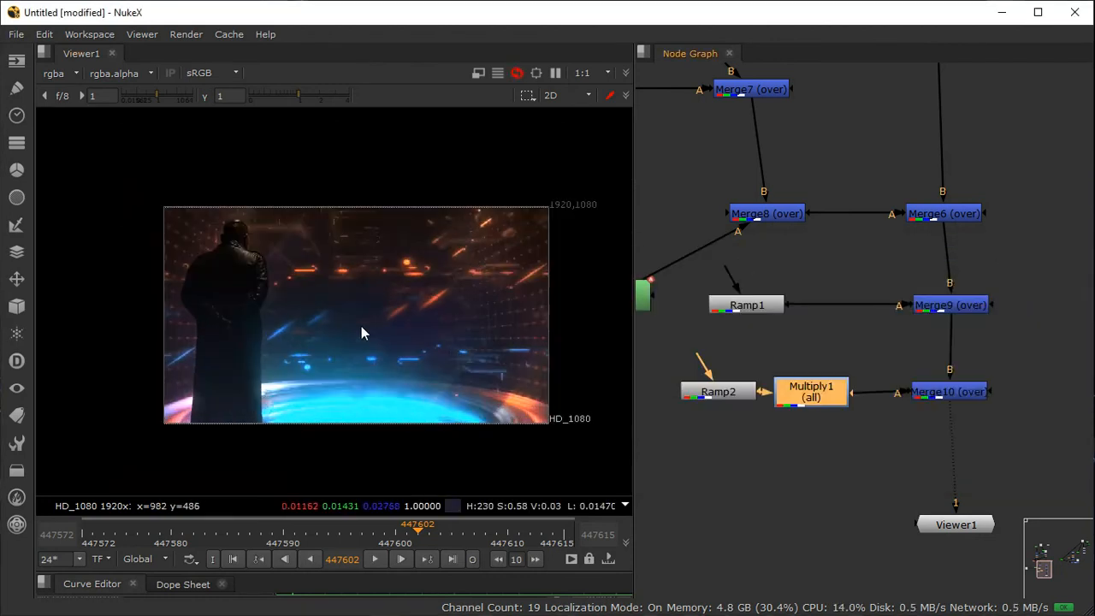
scroll(274, 281, "down", 2)
scroll(374, 297, "up", 1)
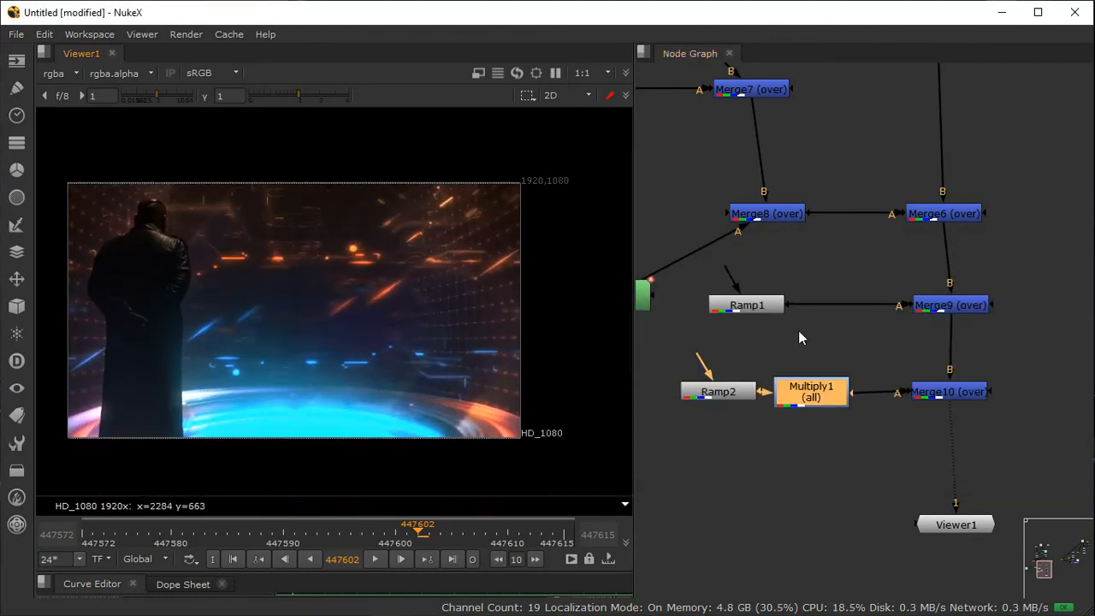
Step: Align Ramp2 and Merge10 with Multiply1, and move Viewer1 further down to free space below Merge10
left_click_drag(718, 388, 701, 390)
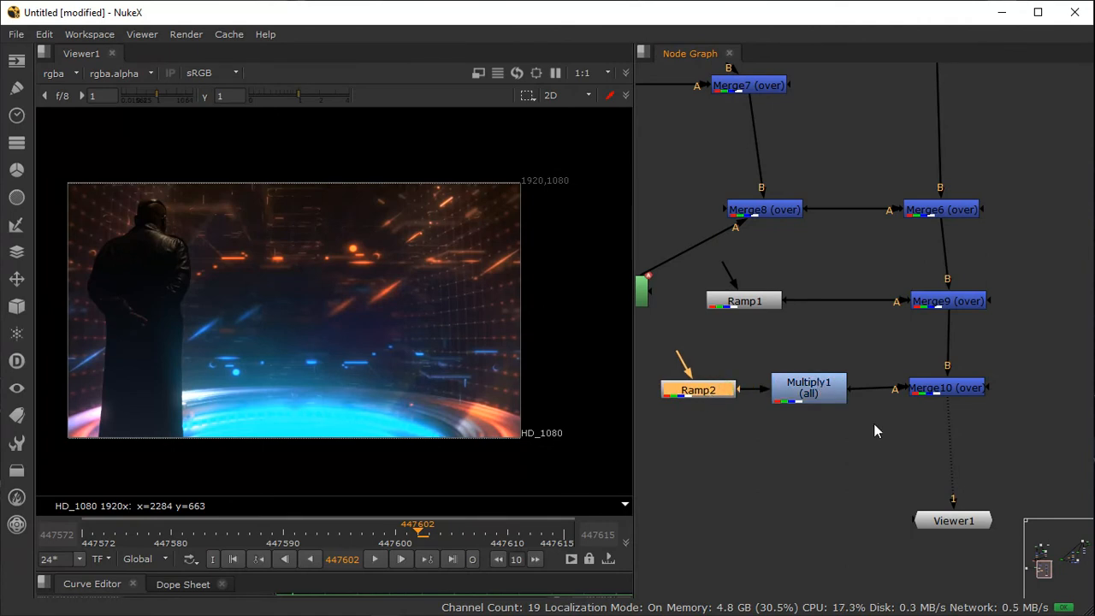
left_click(955, 389)
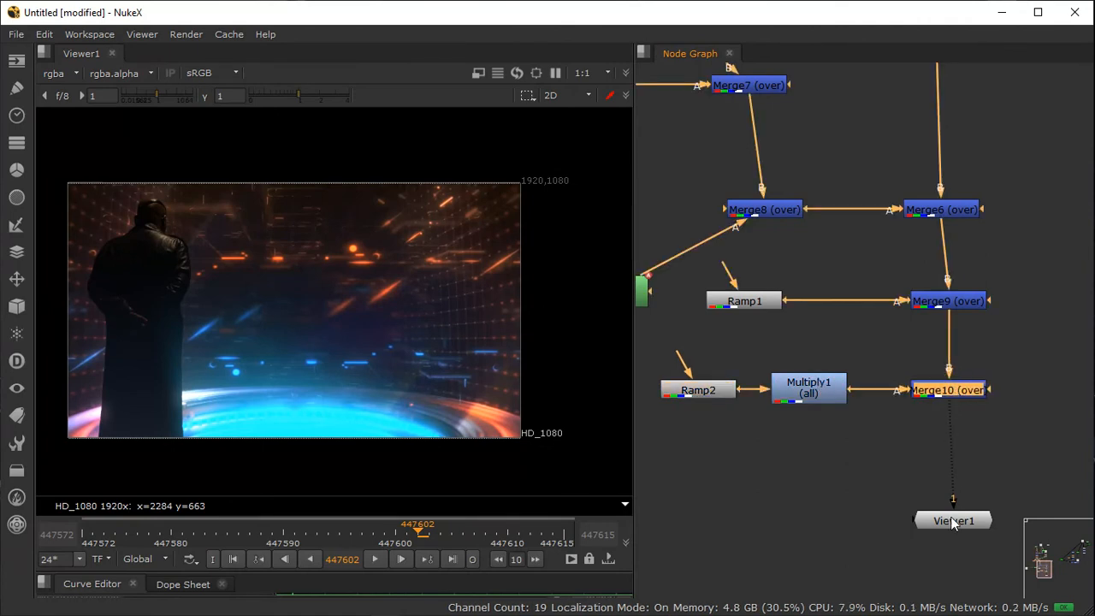
left_click_drag(954, 520, 958, 588)
left_click(910, 474)
middle_click_drag(910, 473, 873, 355)
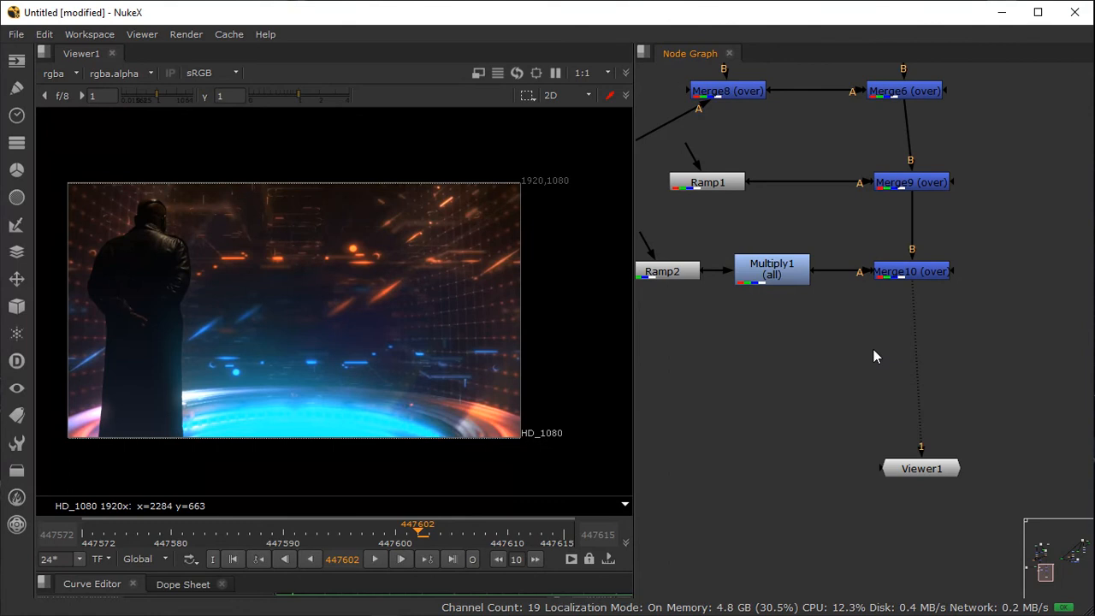
Step: Insert a Grade node between Merge10 and Viewer1
key("Tab")
type("grade")
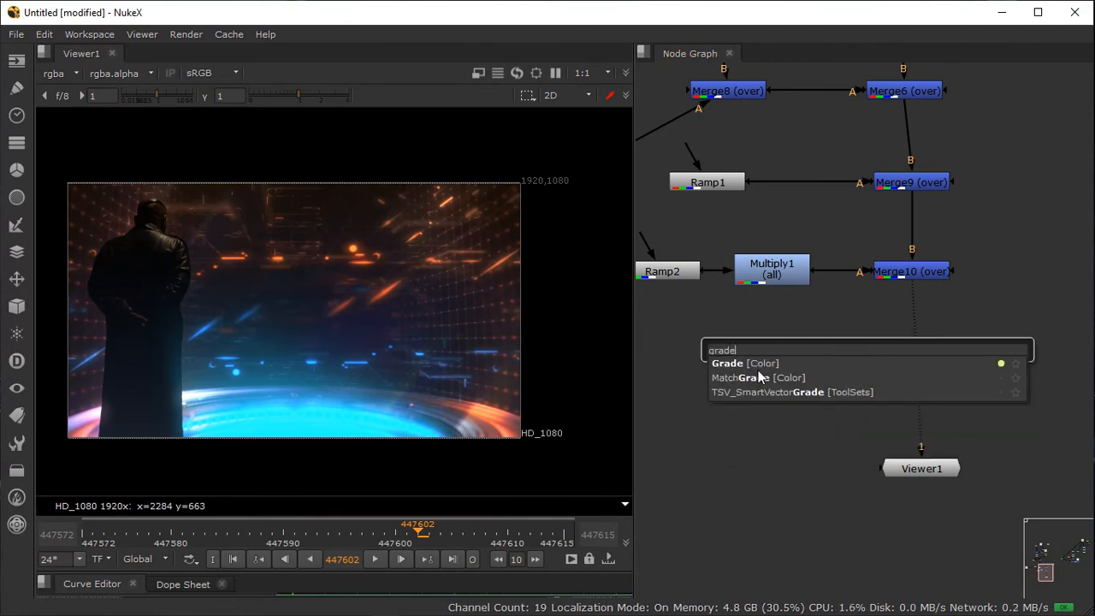
key("Return")
left_click_drag(891, 347, 921, 361)
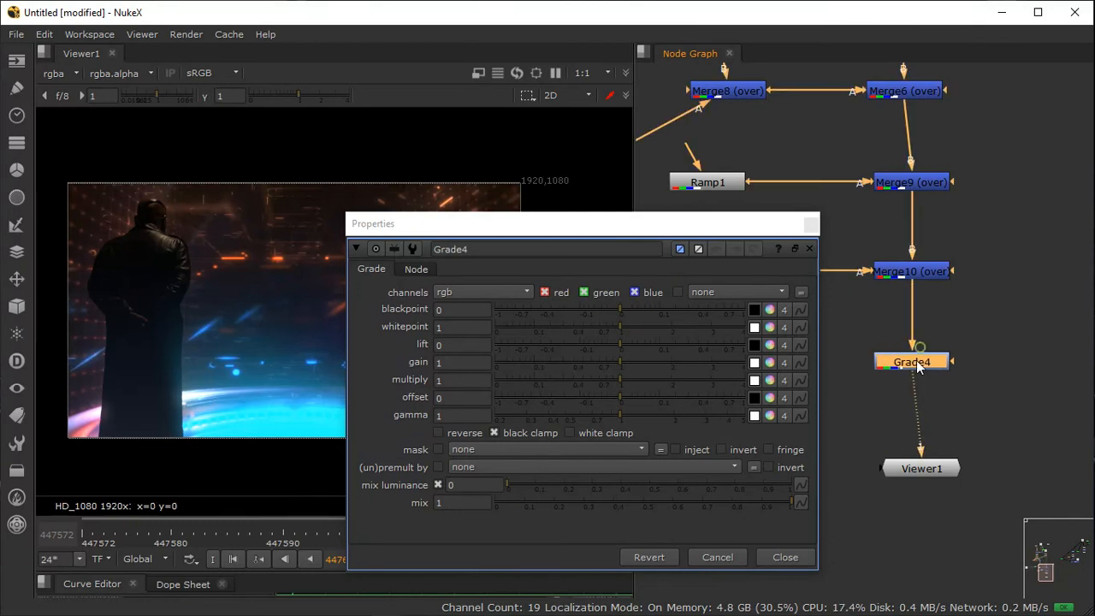
Step: Darken the whole composite in Grade4 with blackpoint 0, whitepoint 1.08 and gain 0.62, and close its properties
left_click_drag(591, 225, 780, 132)
mouse_move(807, 215)
left_mouse_down()
mouse_move(784, 215)
mouse_move(813, 218)
left_mouse_up()
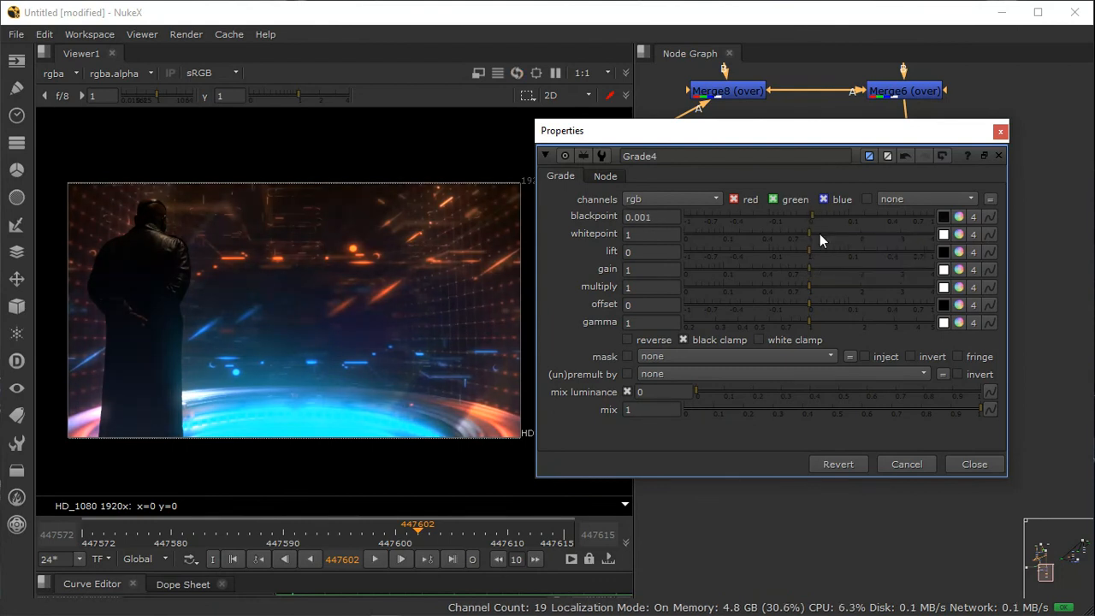
left_click_drag(808, 233, 781, 272)
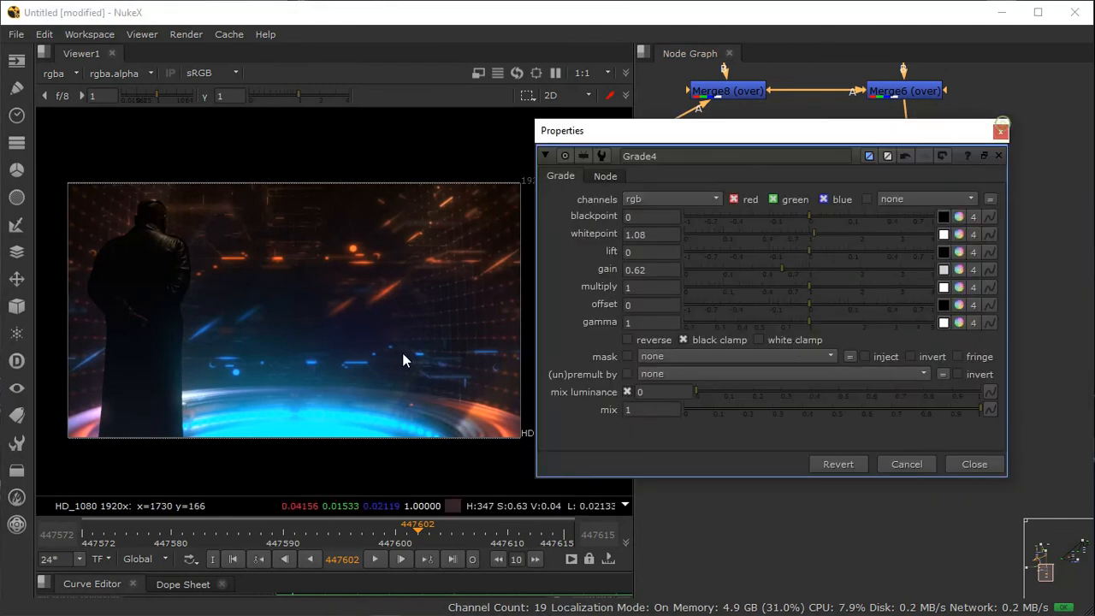
left_click(999, 131)
Step: Play the graded composite from the first frame and stop playback after a few frames
scroll(856, 220, "down", 3)
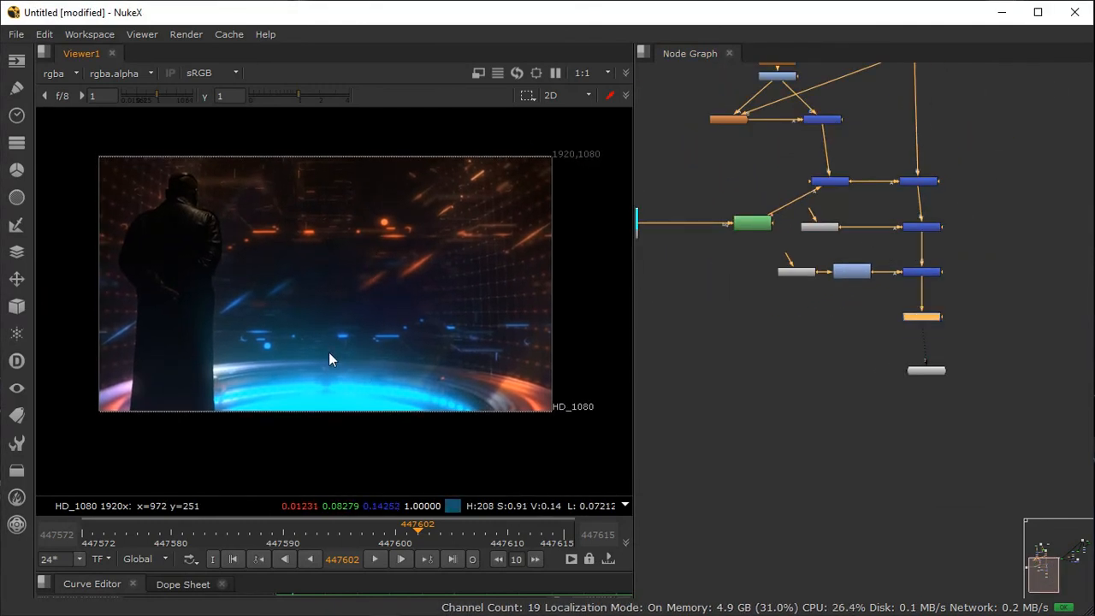
left_click(233, 558)
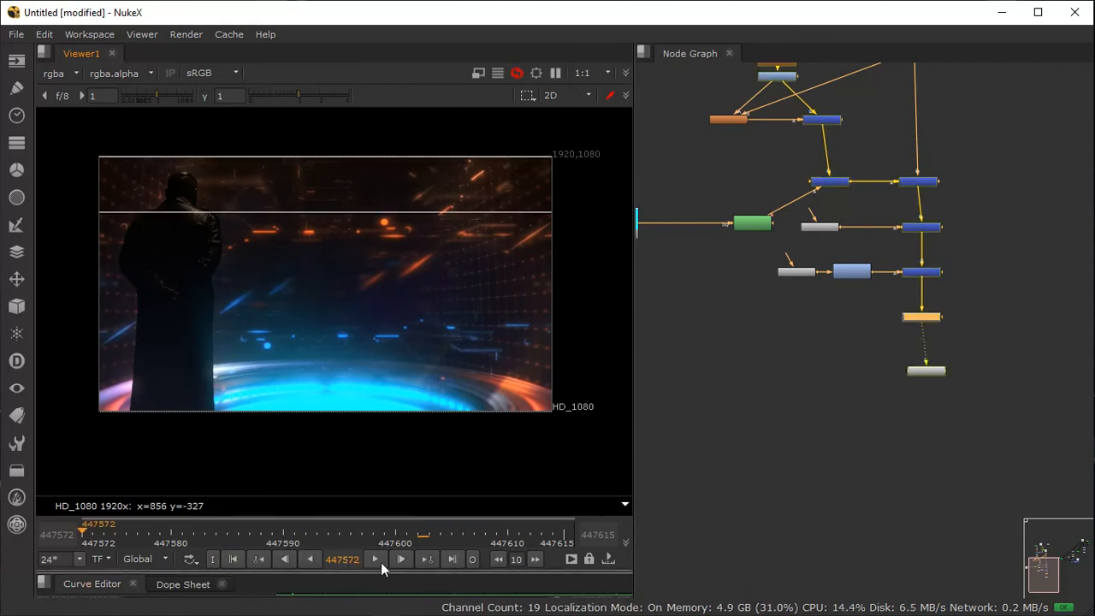
left_click(382, 558)
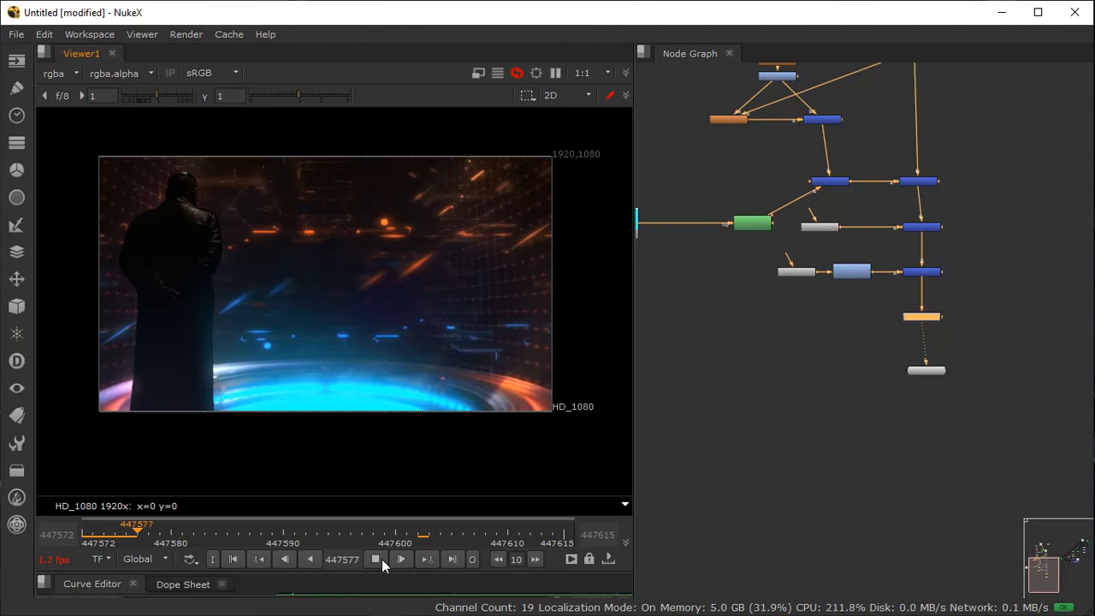
left_click(382, 559)
middle_click_drag(849, 220, 857, 351)
scroll(856, 351, "down", 3)
middle_click_drag(912, 261, 774, 282)
scroll(774, 289, "up", 3)
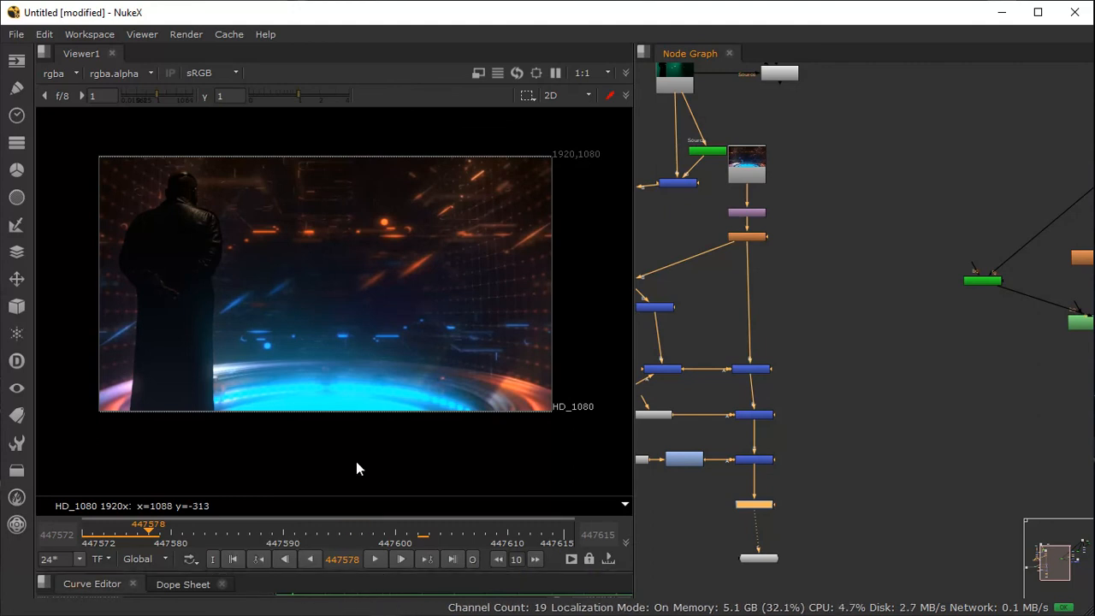
Step: Switch to Chrome, check the Hangouts call page, close the Sci fi Background image result, and return to NukeX
left_click(998, 20)
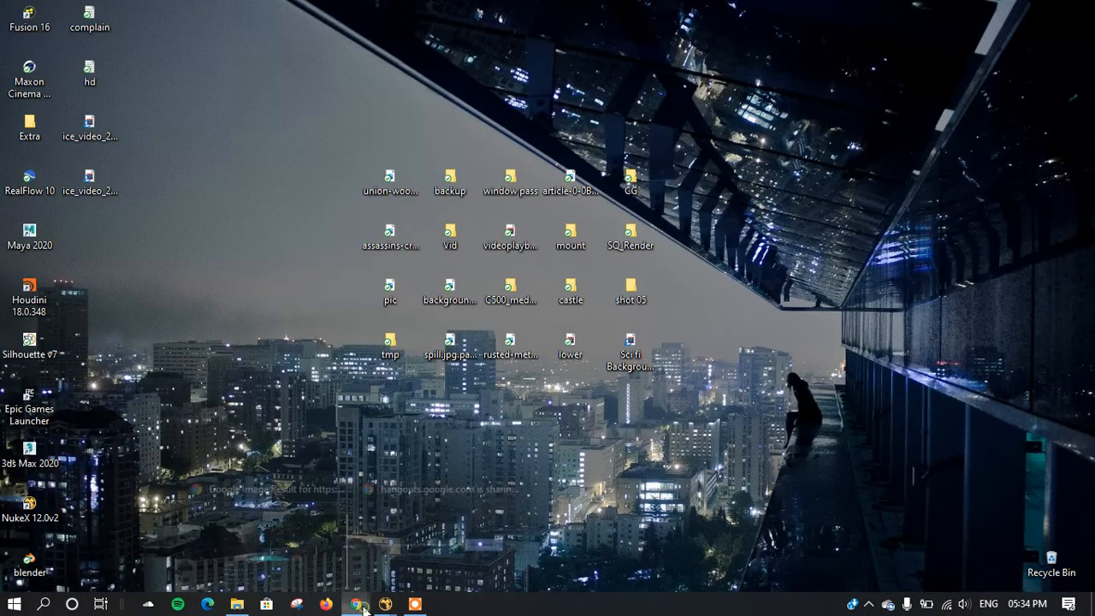
mouse_move(356, 603)
left_click(321, 547)
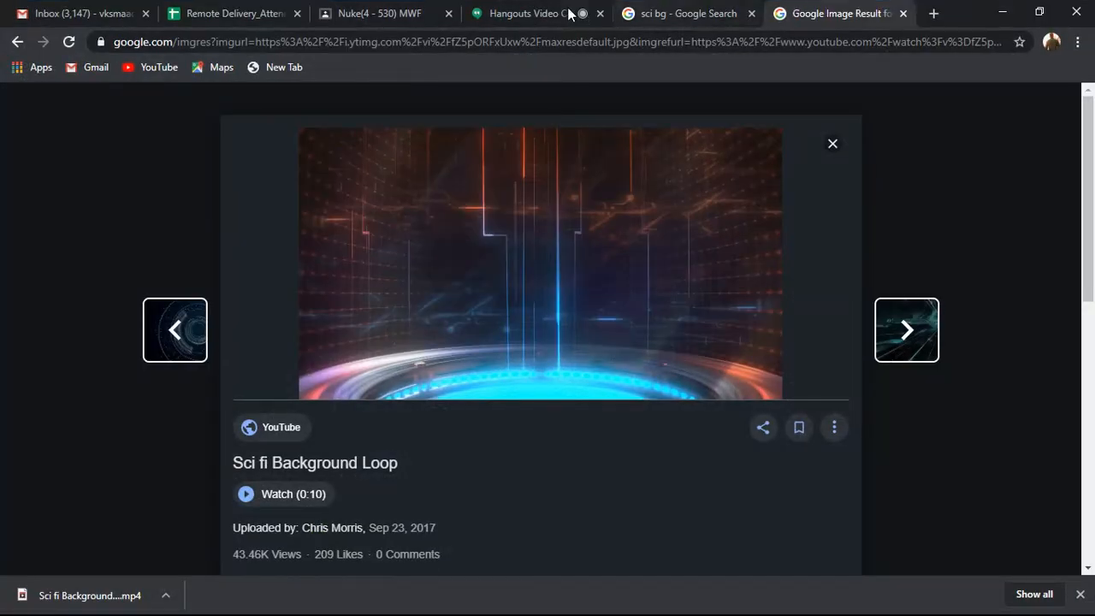
left_click(522, 13)
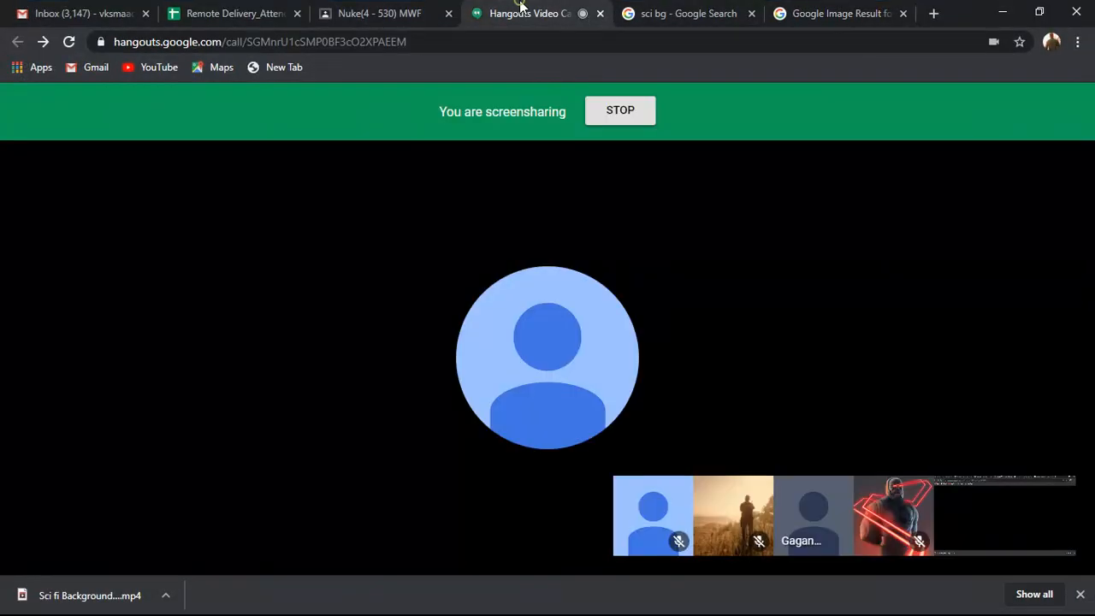
left_click(902, 12)
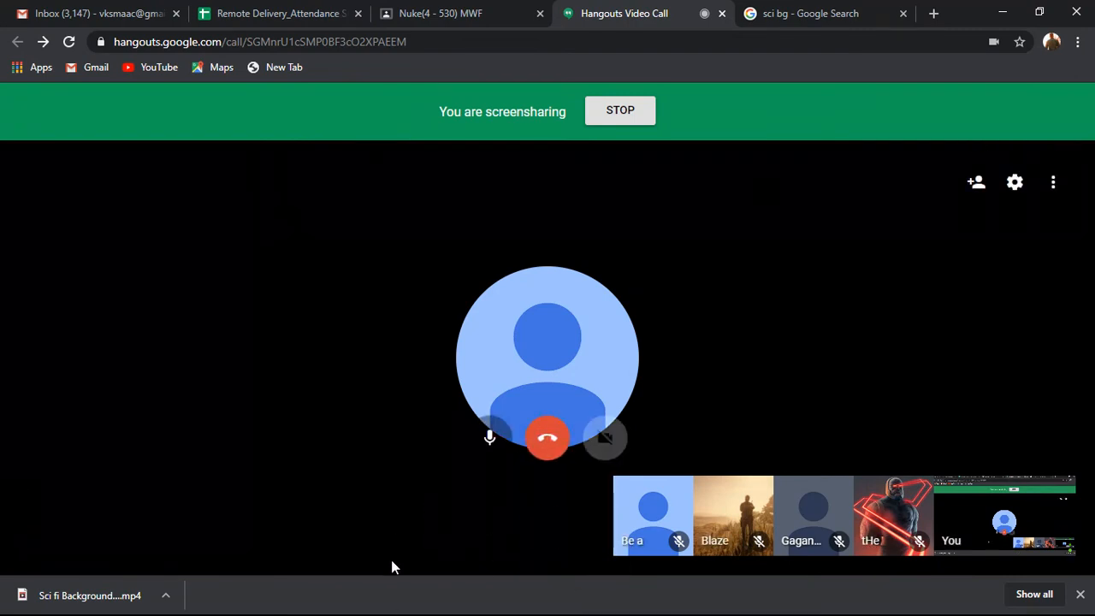
left_click(1002, 12)
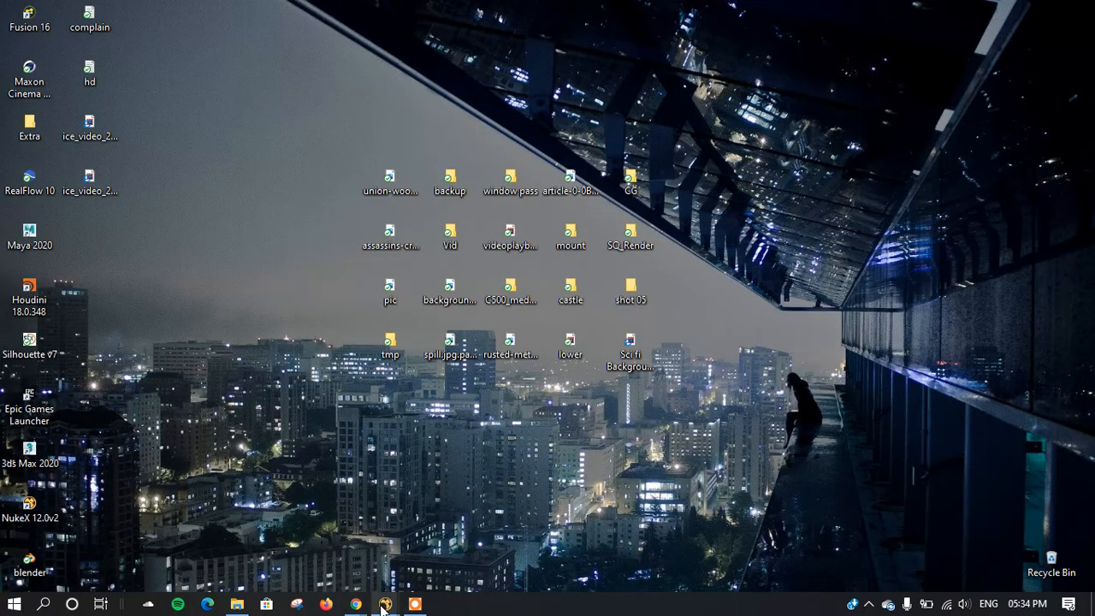
mouse_move(384, 596)
left_click(443, 540)
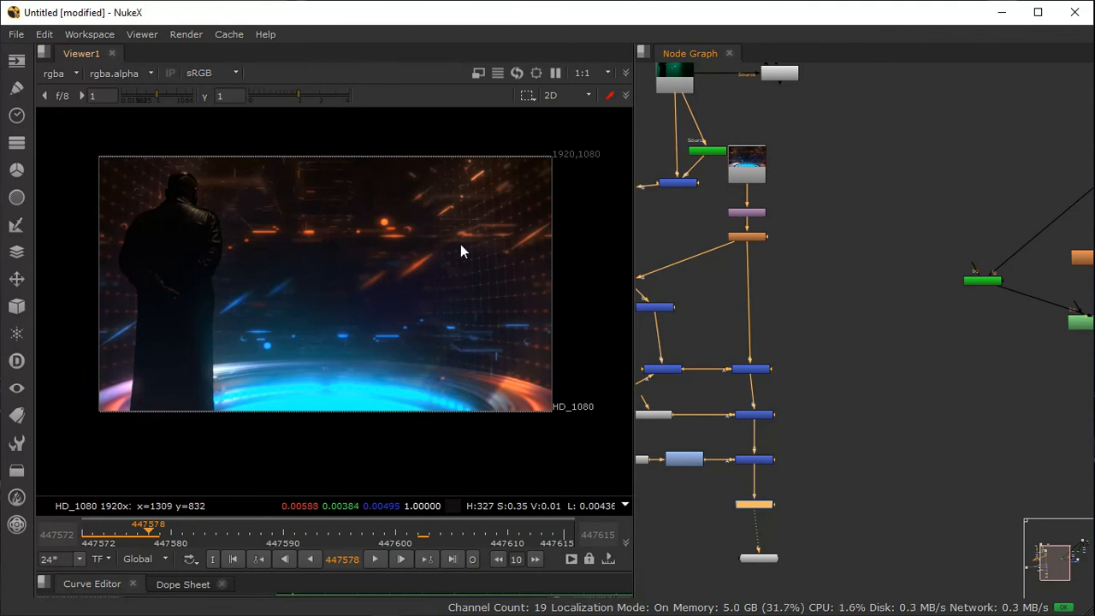
Step: Add a Noise node in free space beside the final Grade and view it in Viewer1
middle_click_drag(679, 287, 719, 355)
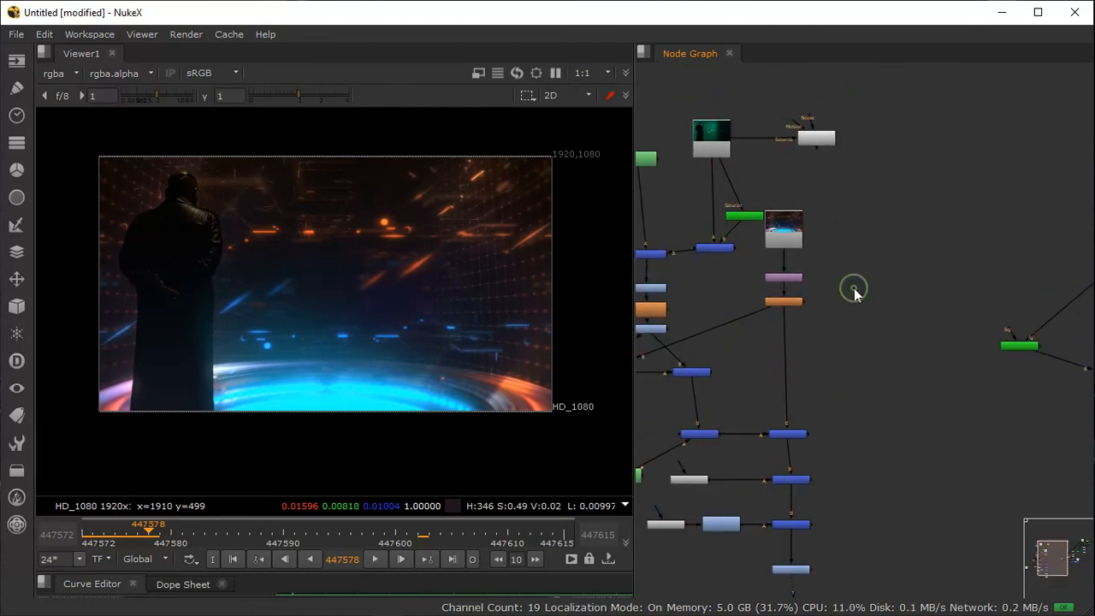
key("Tab")
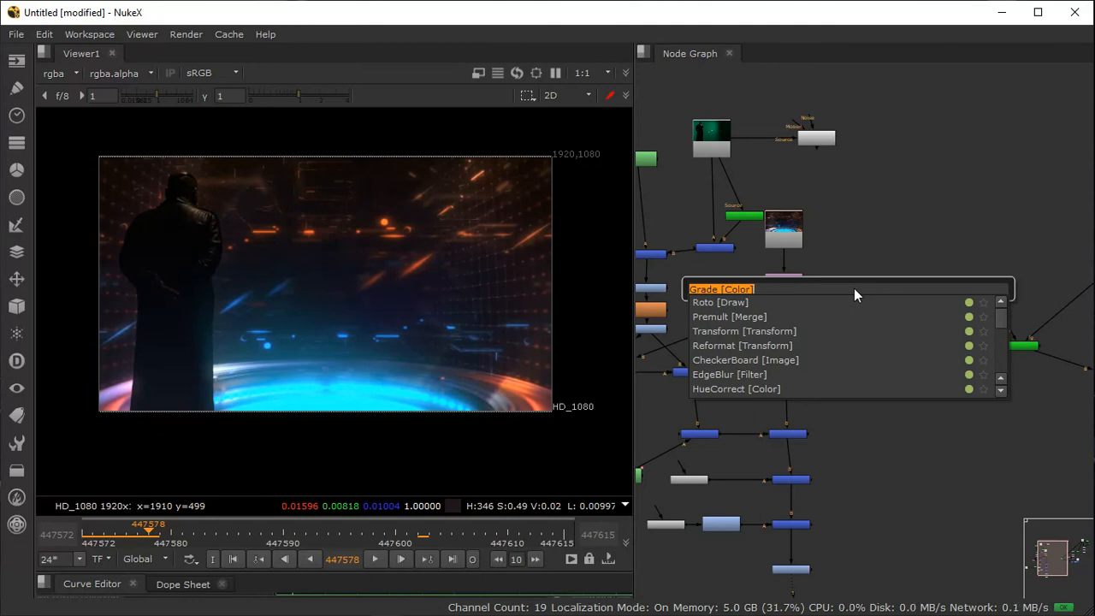
type("noise")
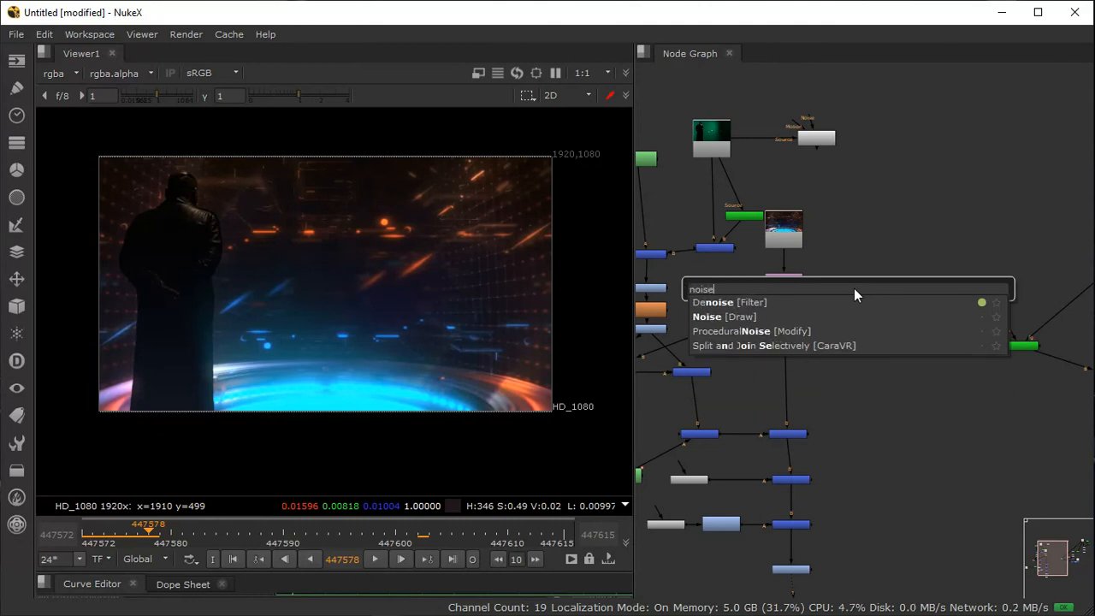
left_click(756, 318)
left_click_drag(869, 290, 864, 505)
middle_click_drag(889, 470, 958, 260)
key("1")
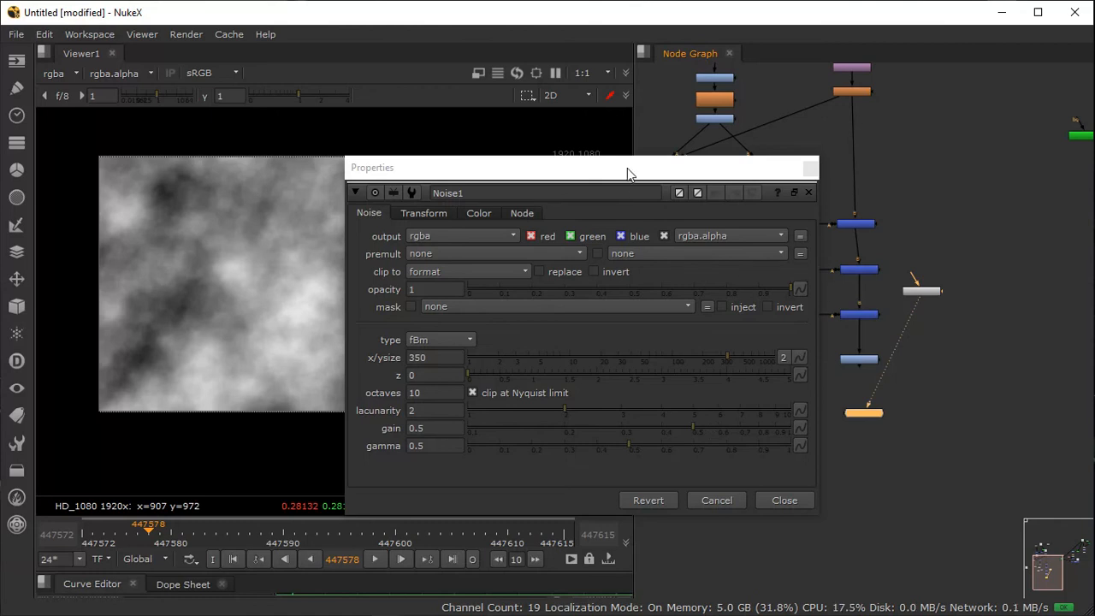
Step: Fit the noise image in Viewer1 and try the turbulence type on Noise1
left_click_drag(627, 168, 860, 219)
key("f")
scroll(425, 274, "down", 2)
scroll(400, 242, "up", 3)
scroll(408, 251, "down", 2)
scroll(391, 225, "down", 1)
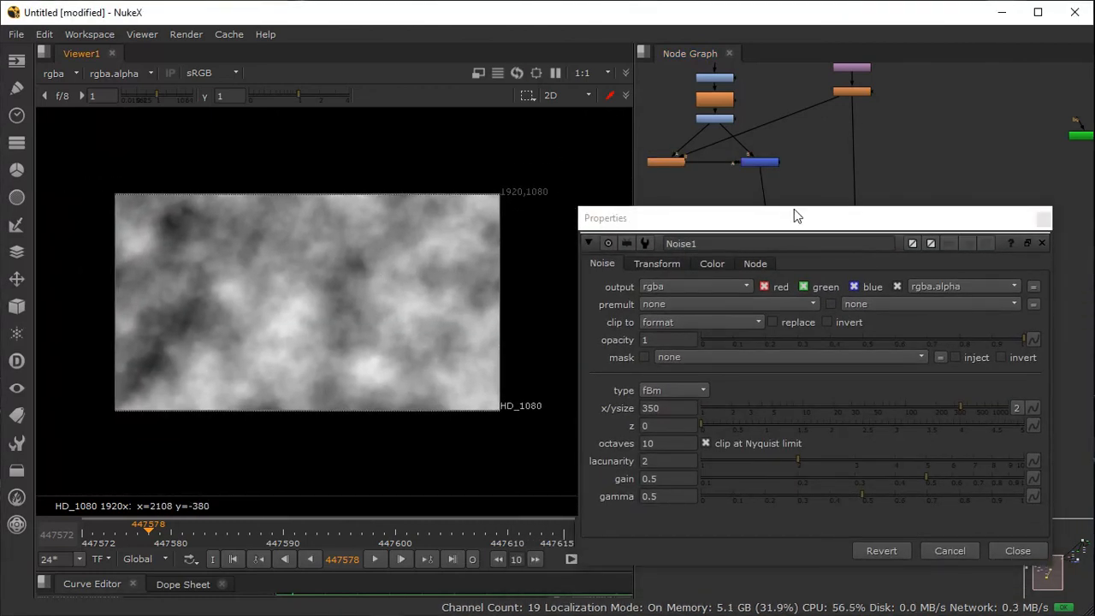
left_click(692, 391)
left_click(694, 408)
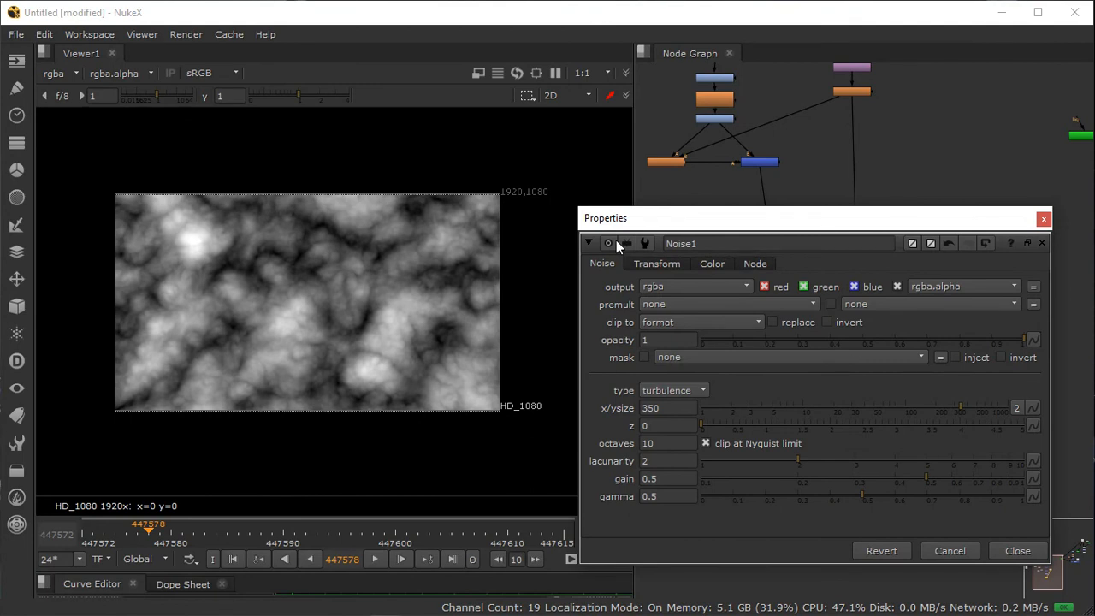
left_click(676, 386)
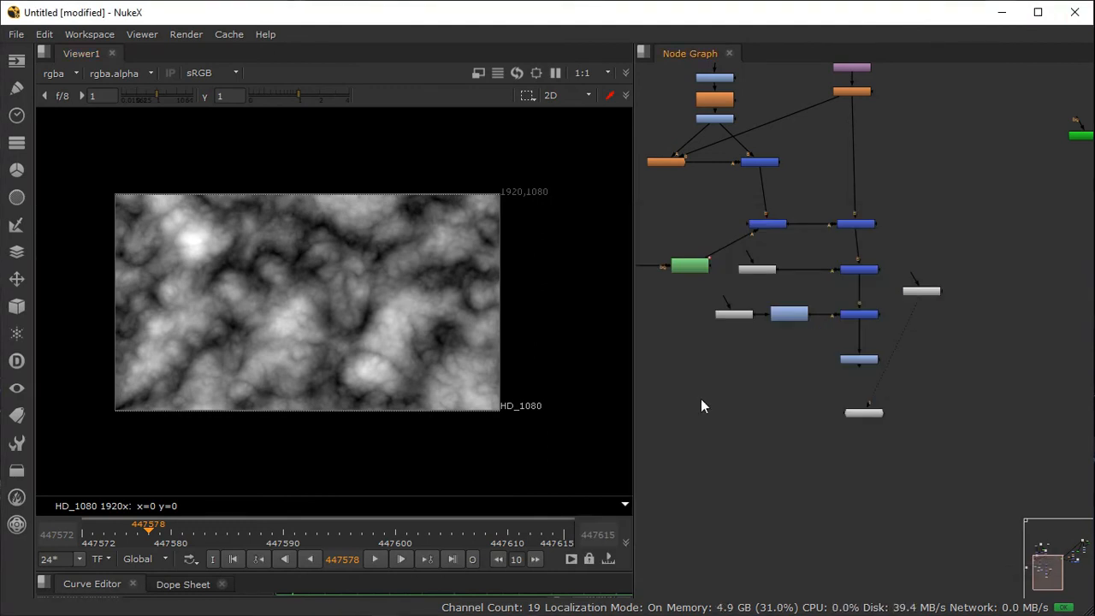
Step: Reopen Noise1's properties, switch its type back to fBm, and close the properties
double_click(919, 290)
left_click(674, 384)
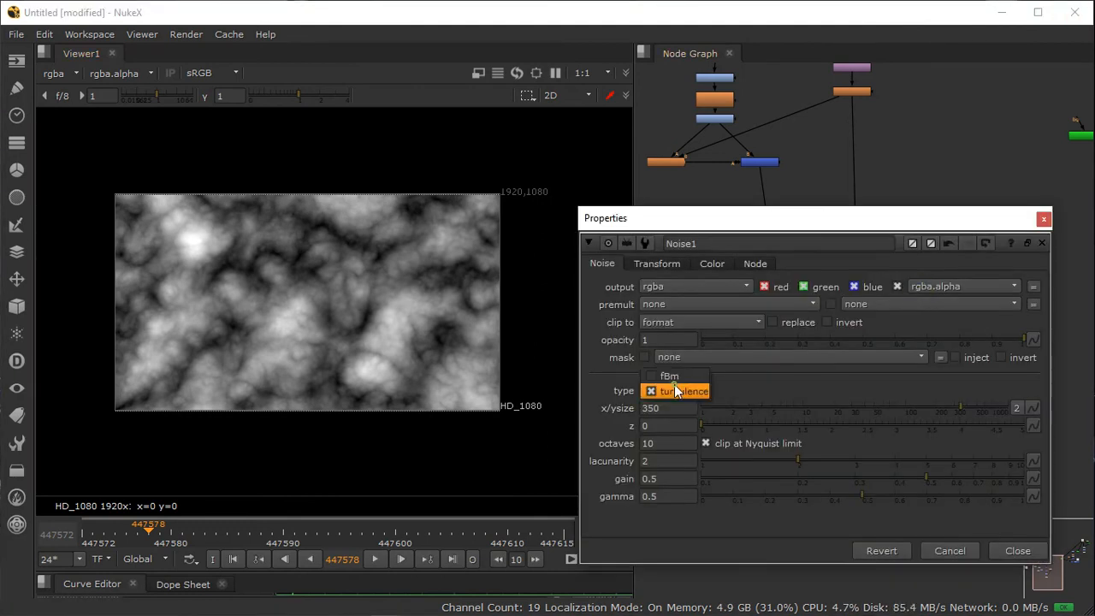
left_click(679, 373)
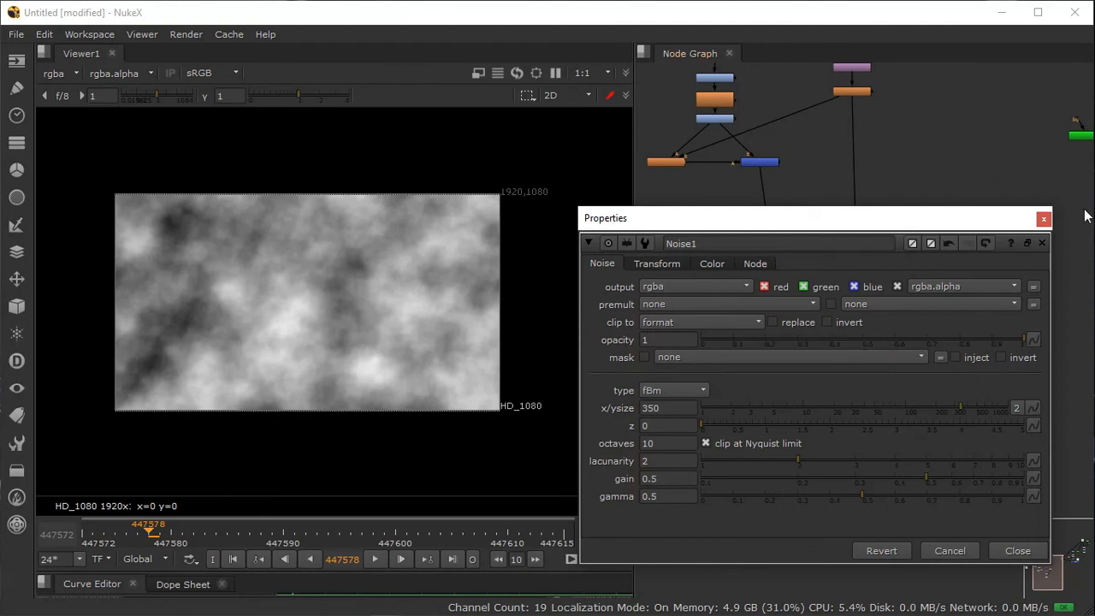
left_click(1042, 221)
Step: Spread the orange node and its neighbouring merge further apart below the stacked man-processing nodes
middle_click_drag(989, 220, 1041, 283)
scroll(1039, 235, "down", 3)
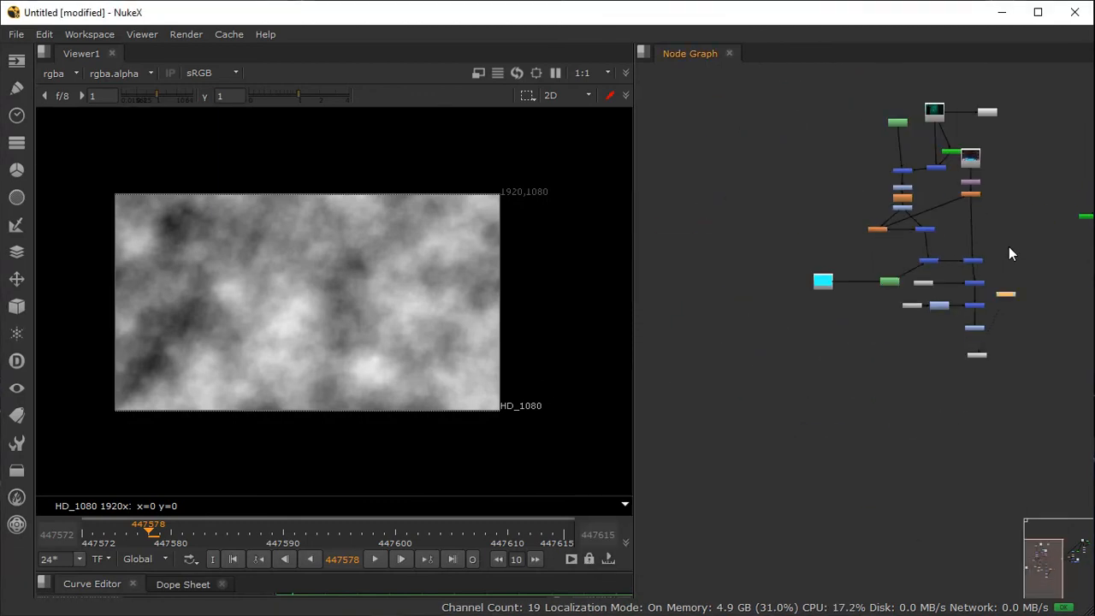
middle_click_drag(1008, 247, 919, 270)
left_click_drag(682, 82, 879, 438)
scroll(928, 364, "up", 3)
middle_click_drag(928, 363, 948, 453)
left_click(767, 273)
left_click_drag(769, 271, 775, 261)
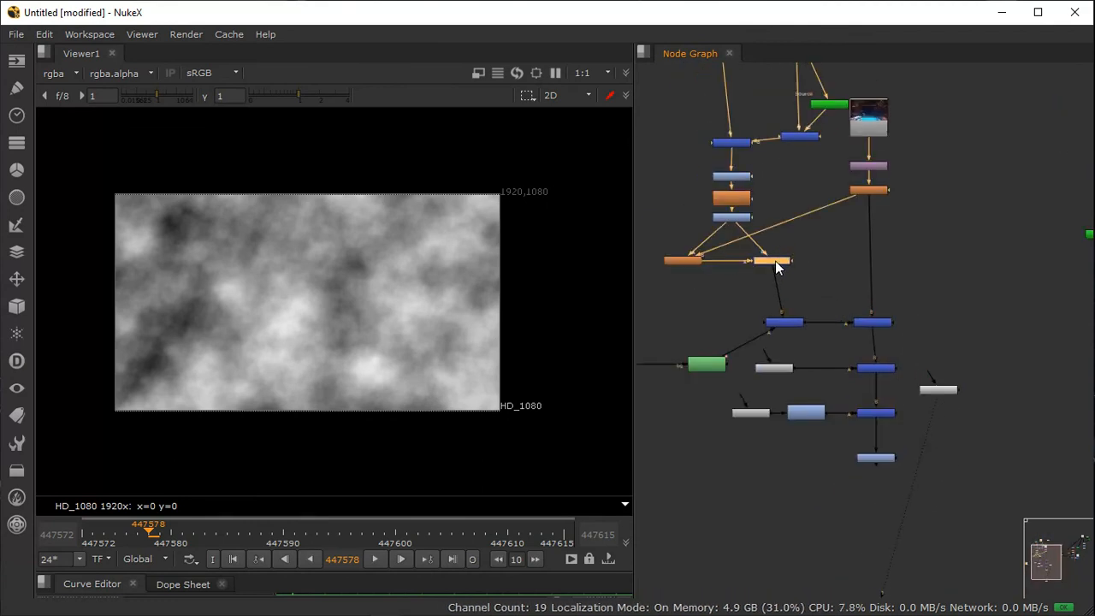
left_click_drag(676, 261, 656, 265)
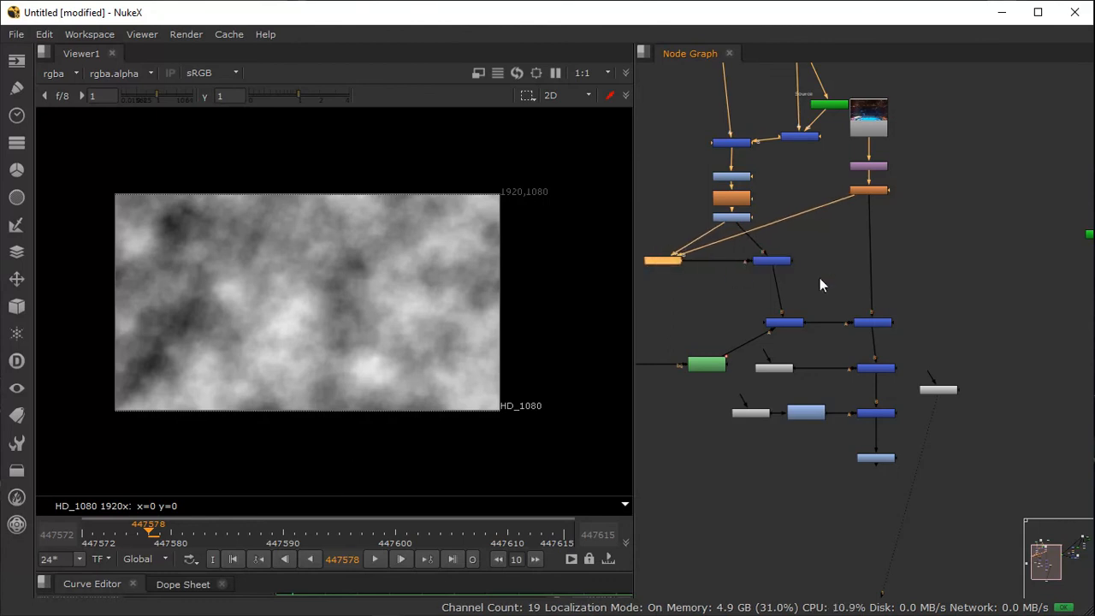
mouse_move(781, 262)
left_mouse_down()
mouse_move(808, 263)
mouse_move(797, 263)
left_mouse_up()
Step: Straighten the side branch by lining up its two merges vertically and reducing the gap between them
middle_click_drag(787, 346, 948, 315)
left_click_drag(926, 316, 920, 270)
left_click(787, 315)
left_click_drag(786, 315, 788, 273)
middle_click_drag(891, 296, 851, 298)
Step: Select all nodes of the sci-fi composite down to the final Grade and auto-arrange them
scroll(843, 346, "down", 5)
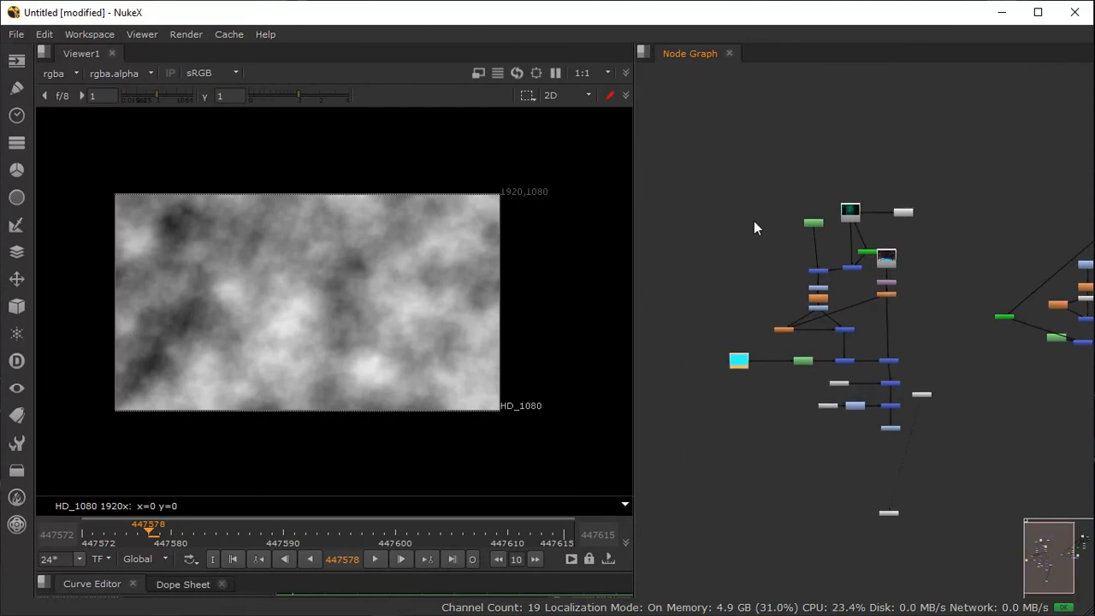
key("ctrl+b")
left_click_drag(887, 429, 907, 440)
key("l")
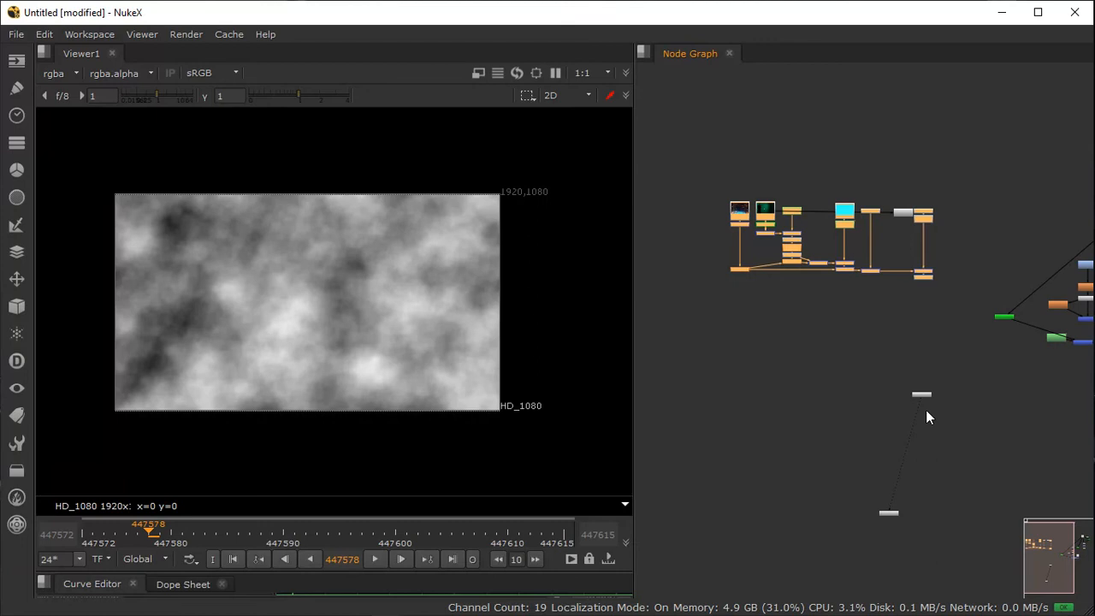
Step: View the final Grade's output in Viewer1 and move the unused Noise node away from the arranged tree
left_click(929, 276)
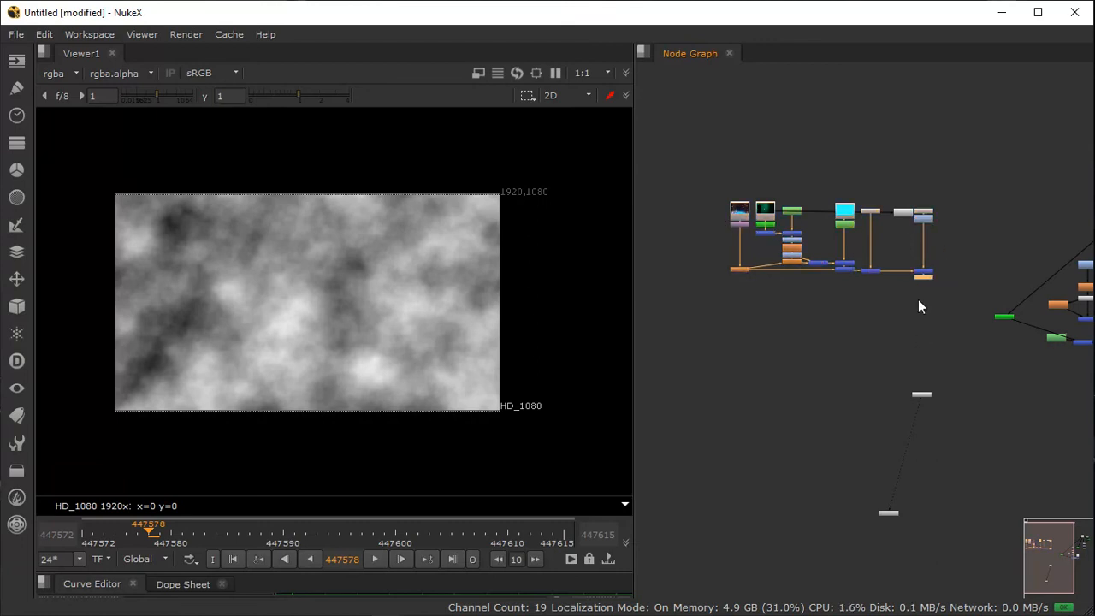
left_click(919, 307)
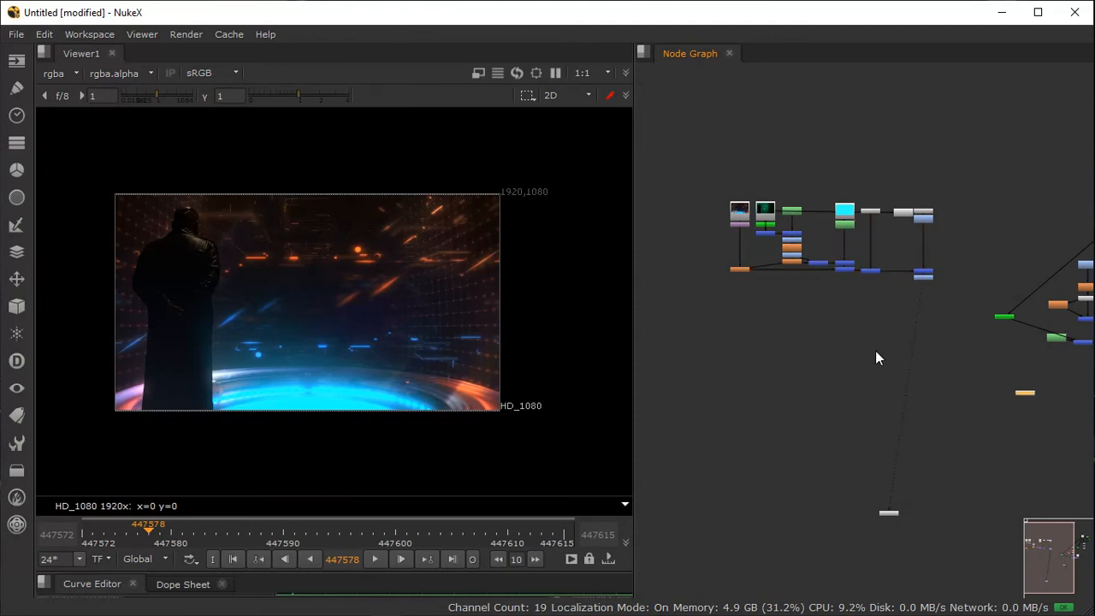
scroll(881, 346, "up", 3)
middle_click_drag(854, 383, 758, 513)
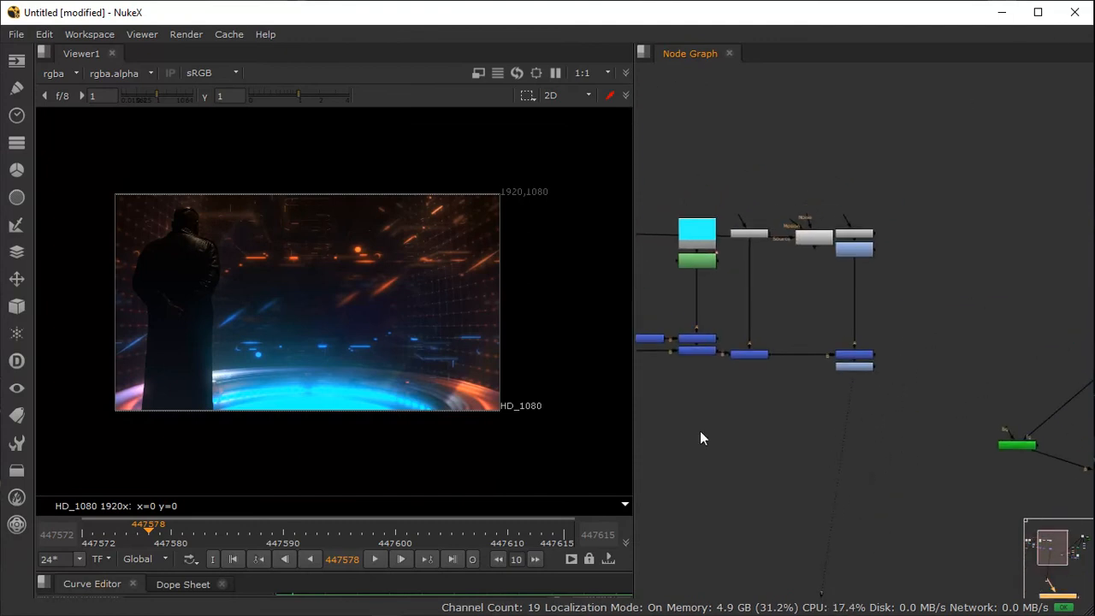
left_click(1017, 12)
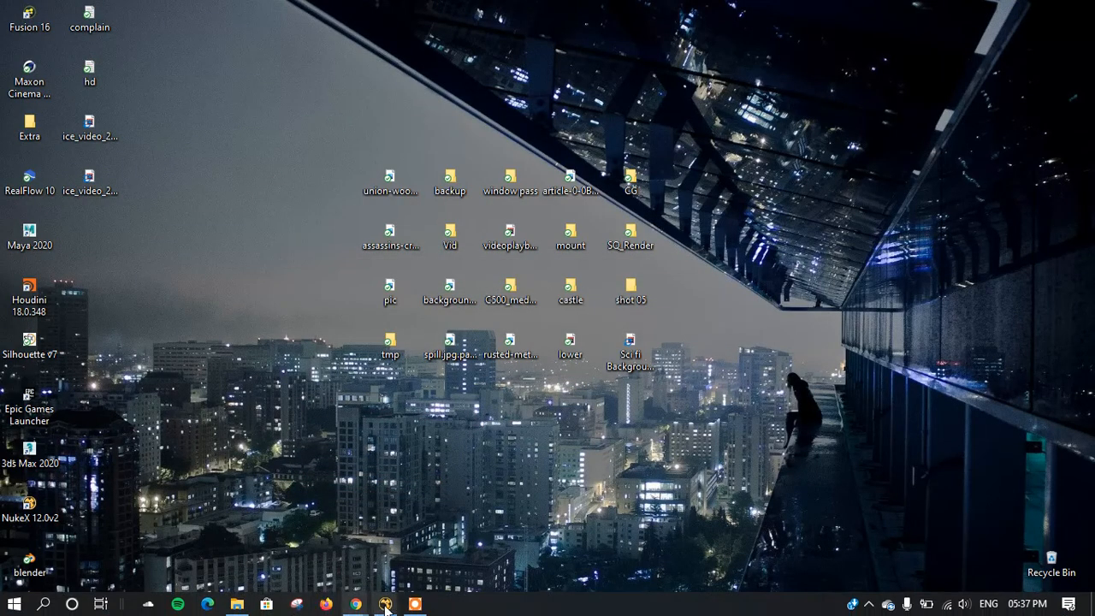
left_click(413, 603)
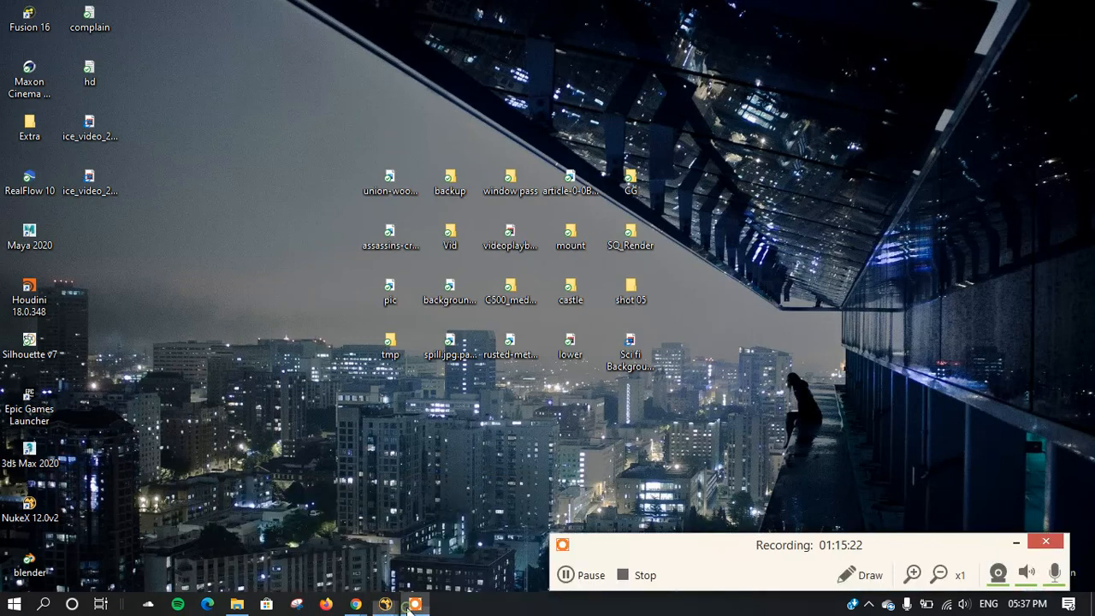